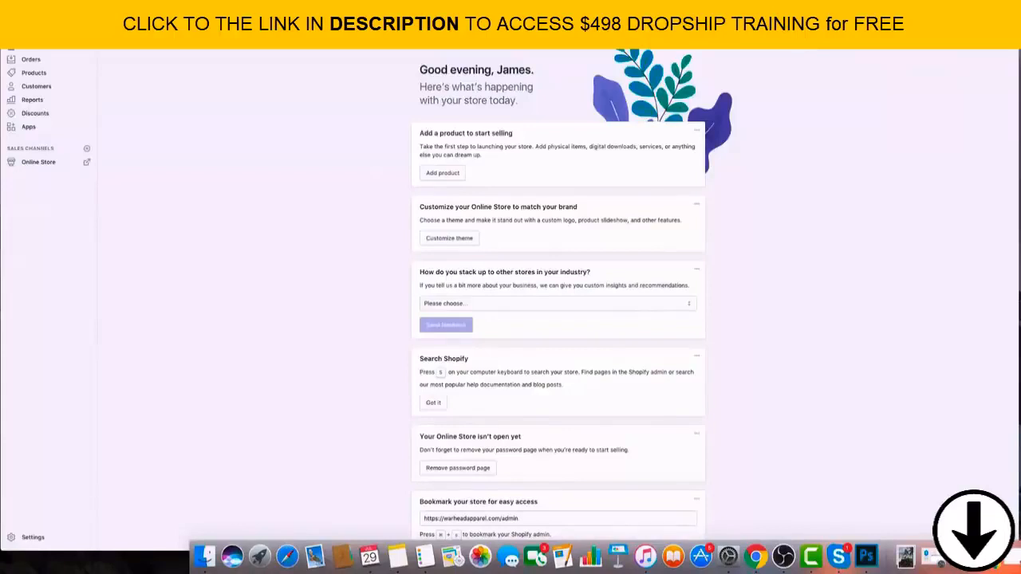
# Switch to the Upwork proposals for the e-commerce logo design job and open the Pakistan-based graphic designer's proposal.
pyautogui.click(957, 556)
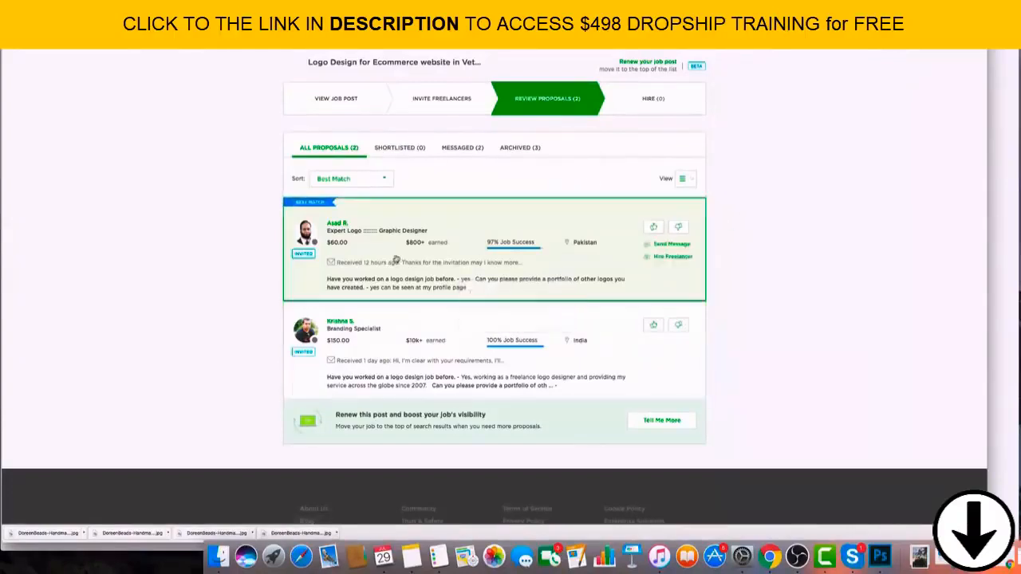
pyautogui.scroll(-1, 343, 219)
pyautogui.scroll(2, 325, 217)
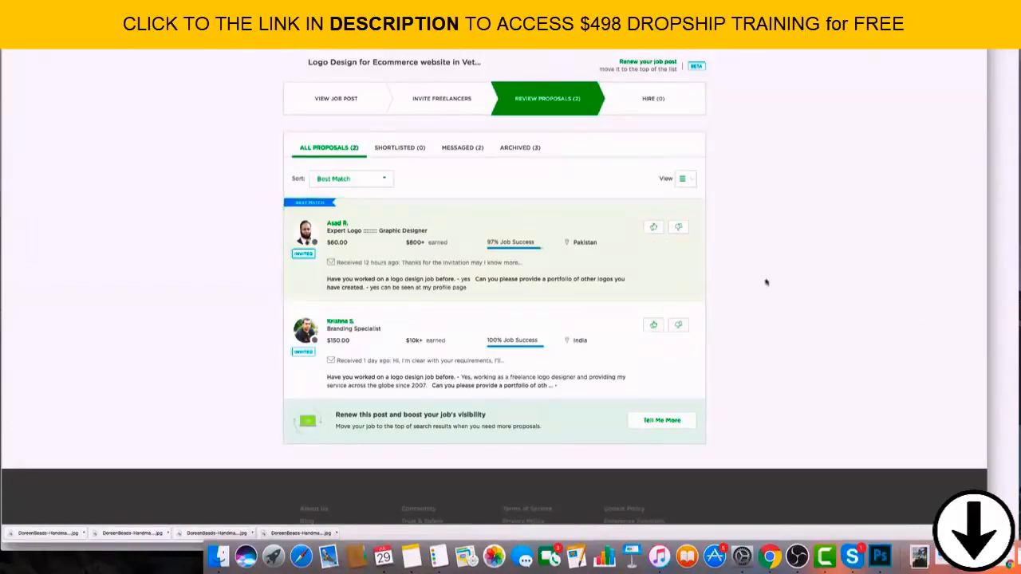
pyautogui.scroll(-2, 766, 283)
pyautogui.click(445, 210)
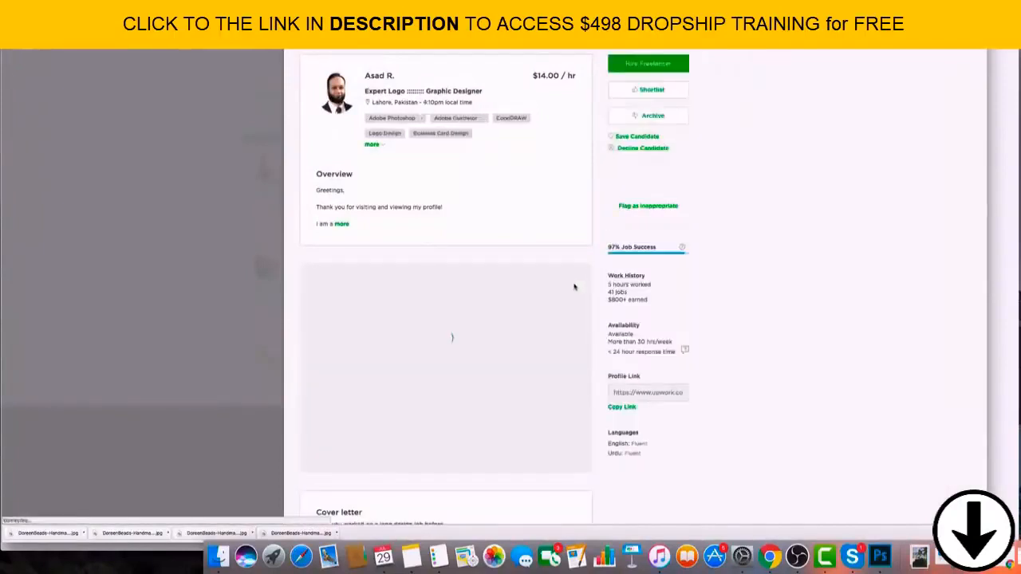
# Review the graphic designer's cover letter, work history and client feedback, including the "Company logo" review.
pyautogui.scroll(-3, 549, 262)
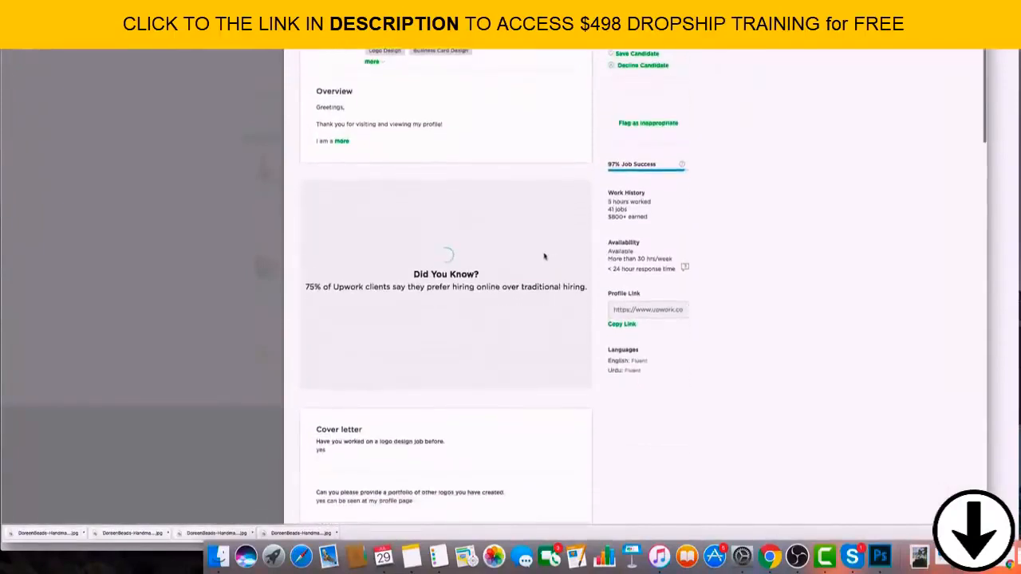
pyautogui.scroll(-5, 545, 256)
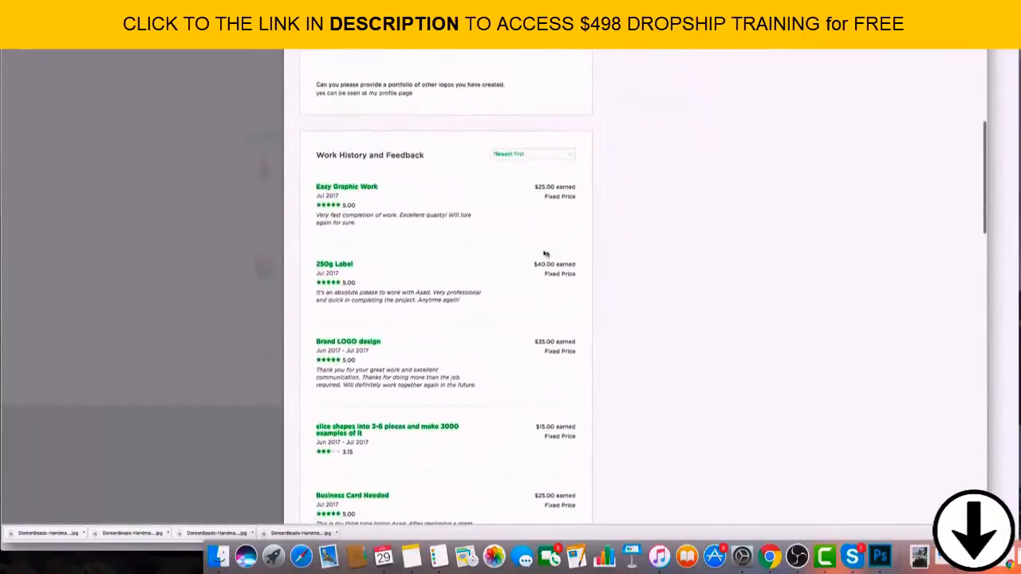
pyautogui.scroll(-6, 439, 250)
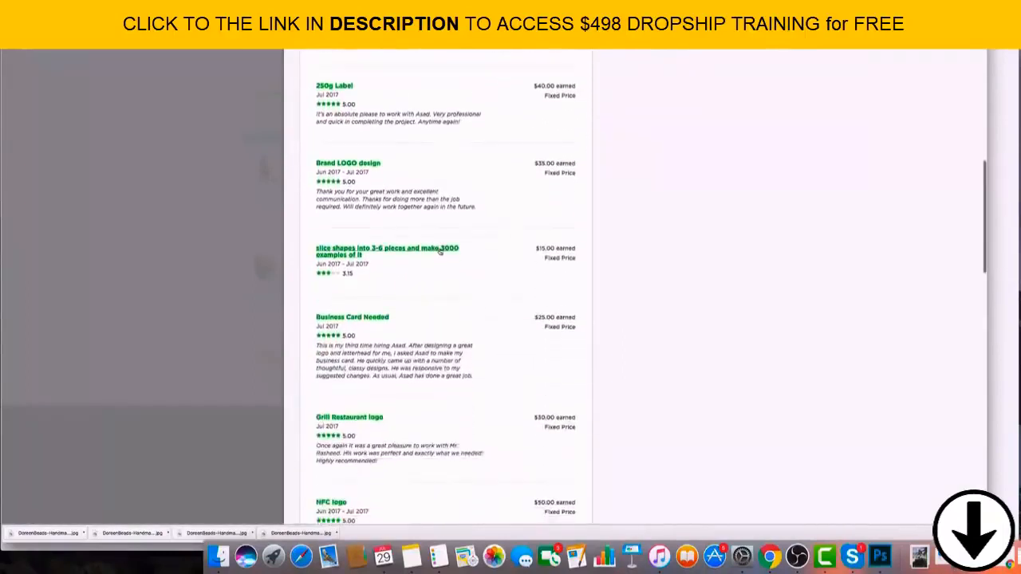
pyautogui.scroll(-6, 440, 250)
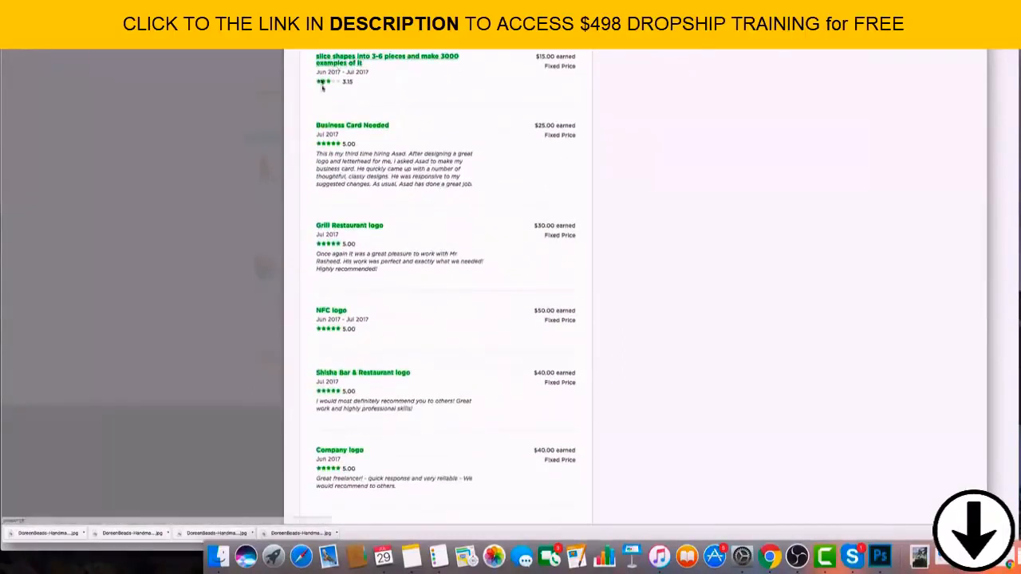
pyautogui.scroll(-6, 322, 87)
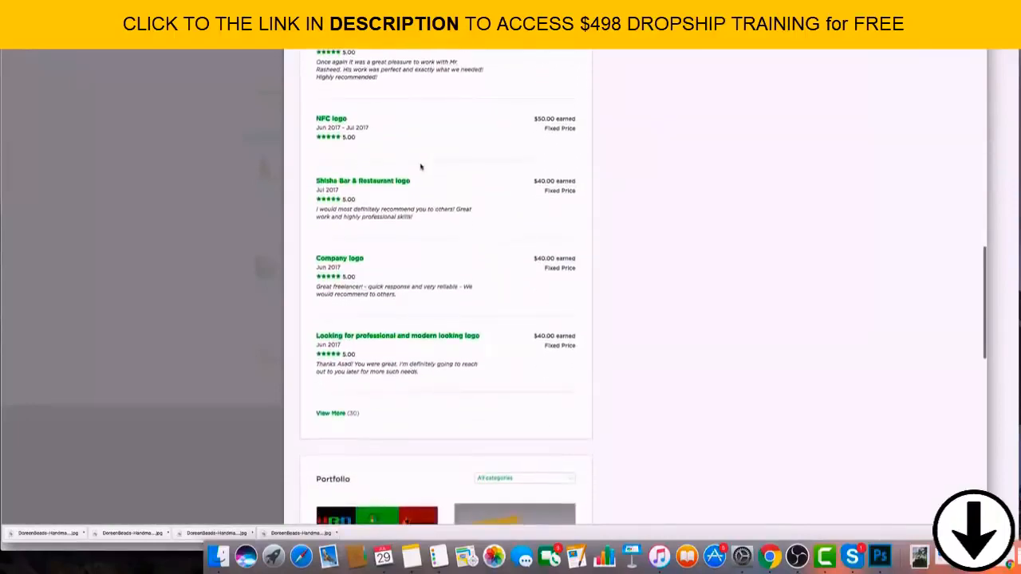
pyautogui.click(361, 292)
pyautogui.moveTo(452, 288); pyautogui.dragTo(370, 281)
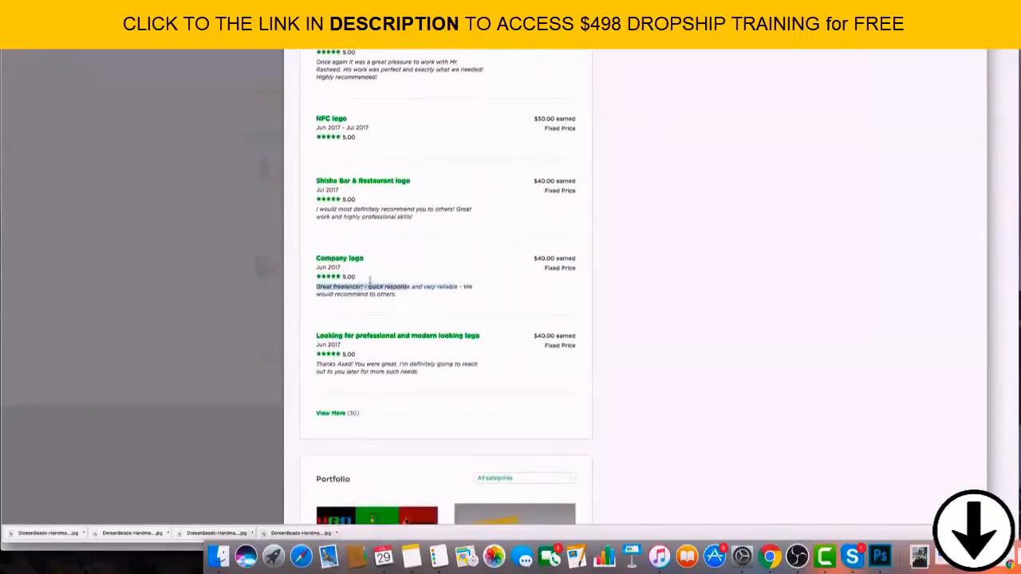
pyautogui.click(431, 285)
pyautogui.scroll(-3, 433, 282)
pyautogui.scroll(15, 433, 283)
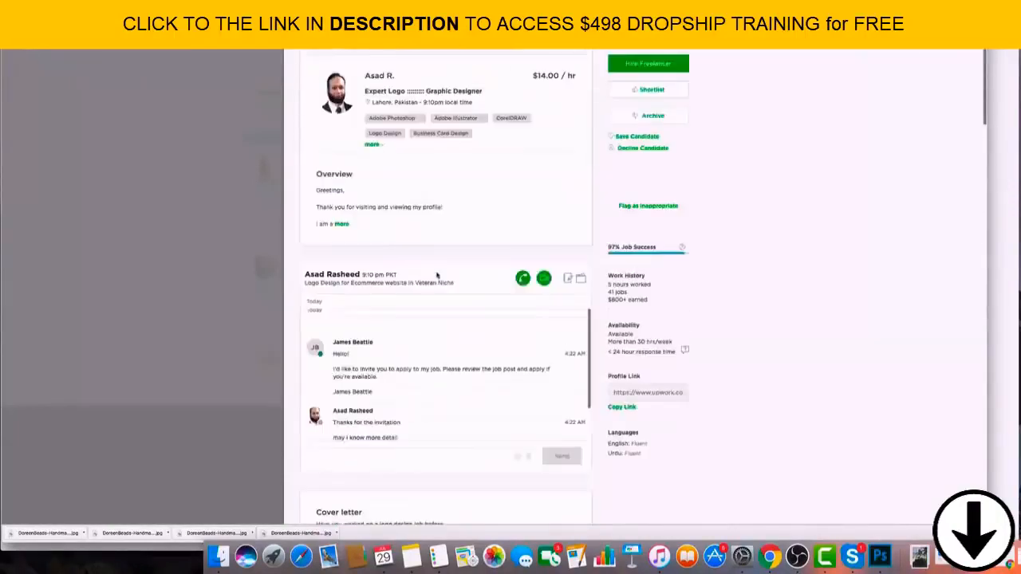
# Expand the graphic designer's overview and read it along with the message thread.
pyautogui.click(341, 226)
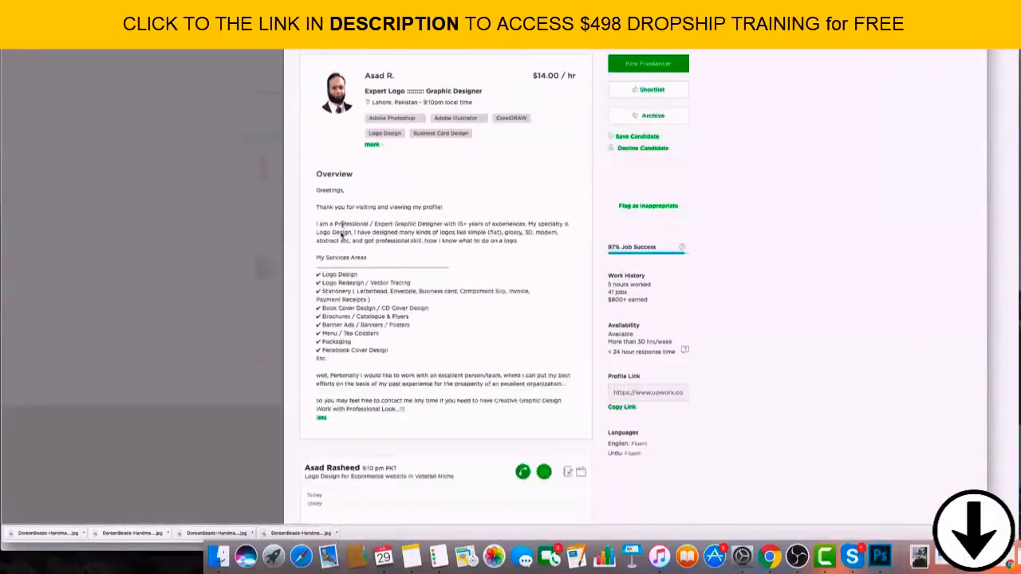
pyautogui.scroll(-3, 456, 305)
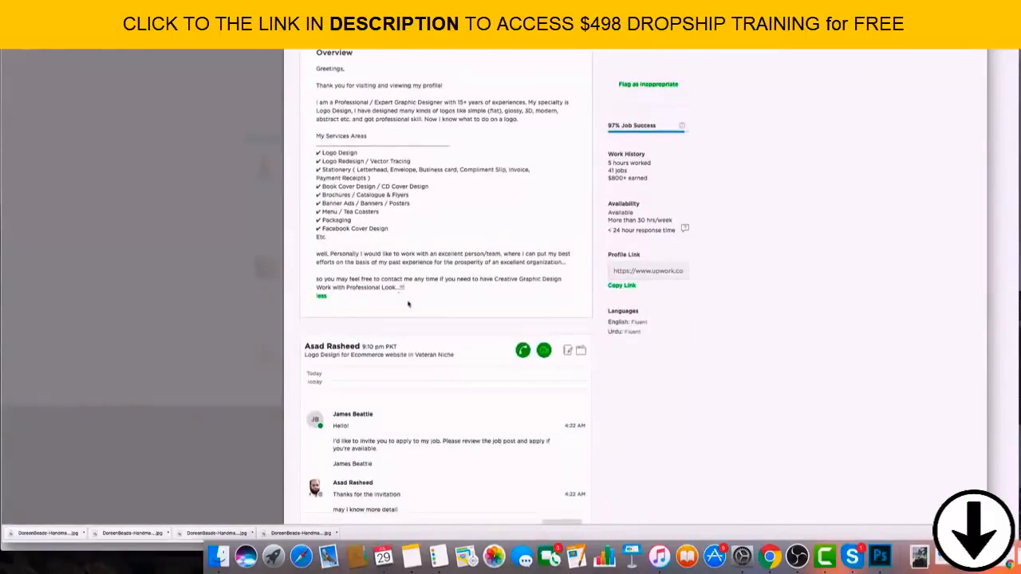
pyautogui.scroll(-5, 408, 303)
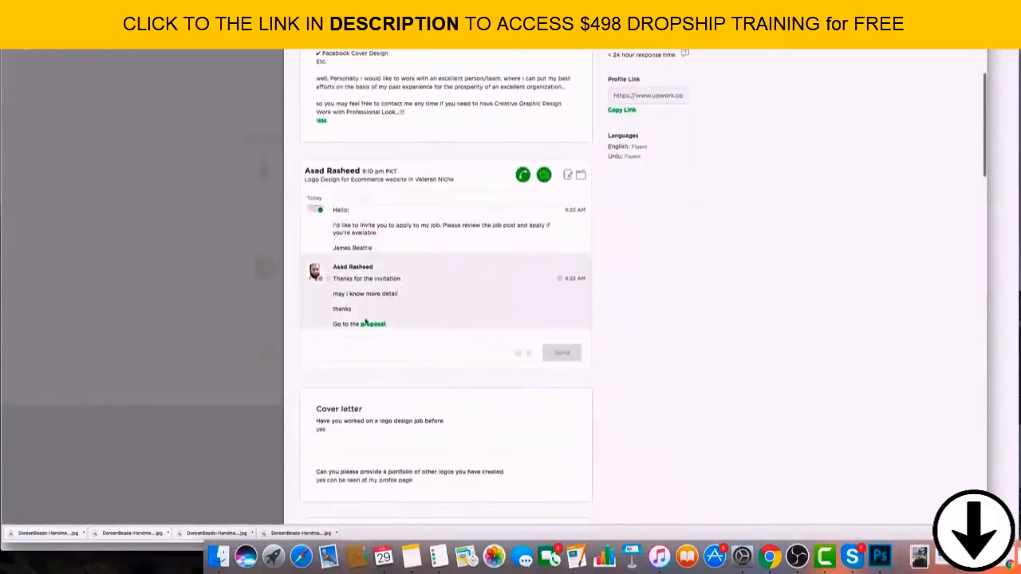
# Open the proposal linked in the graphic designer's chat message and return to the profile.
pyautogui.click(369, 323)
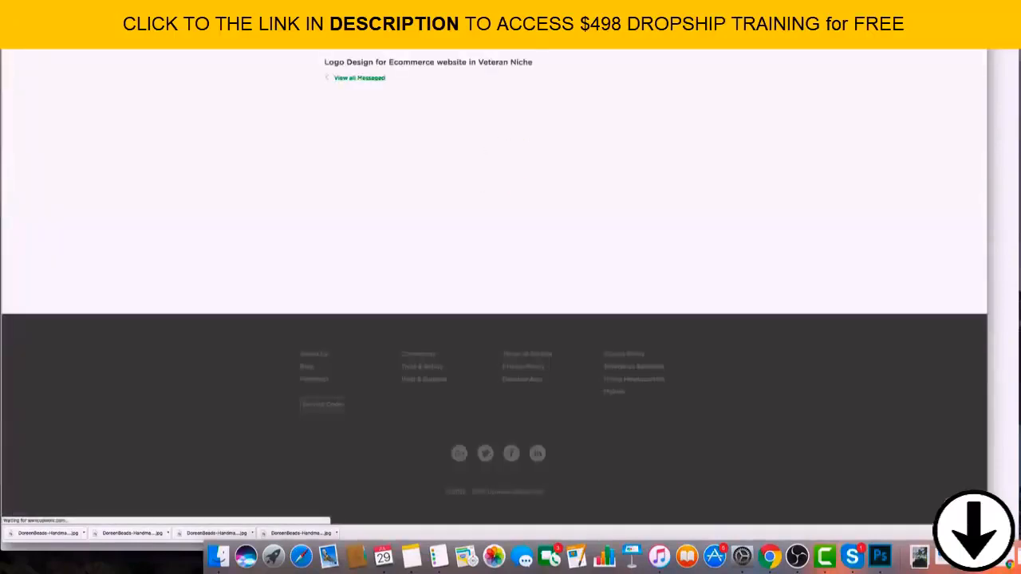
pyautogui.press('super+w')
pyautogui.scroll(-1, 503, 225)
pyautogui.scroll(5, 502, 226)
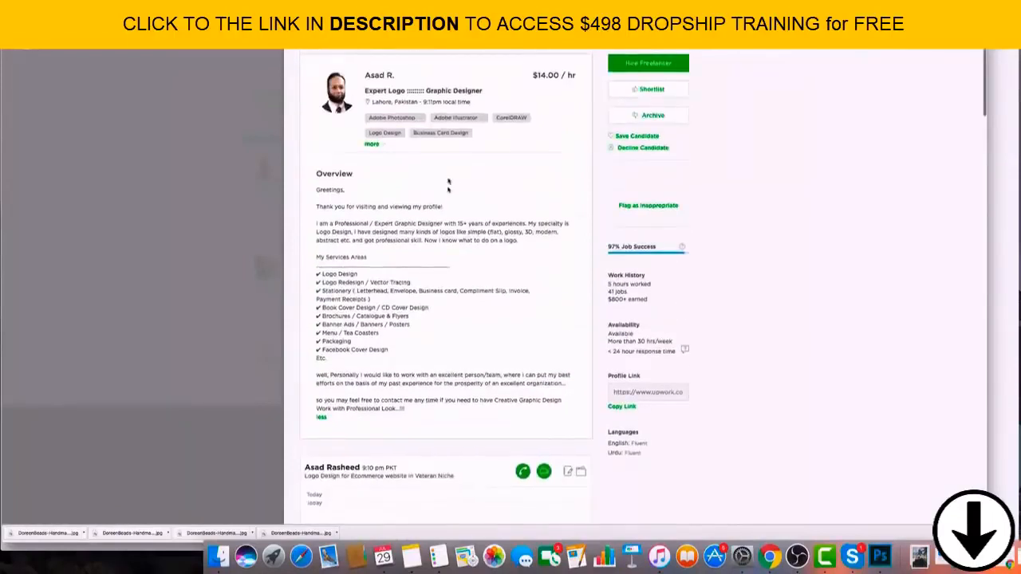
# Copy the graphic designer's profile link.
pyautogui.scroll(-5, 451, 205)
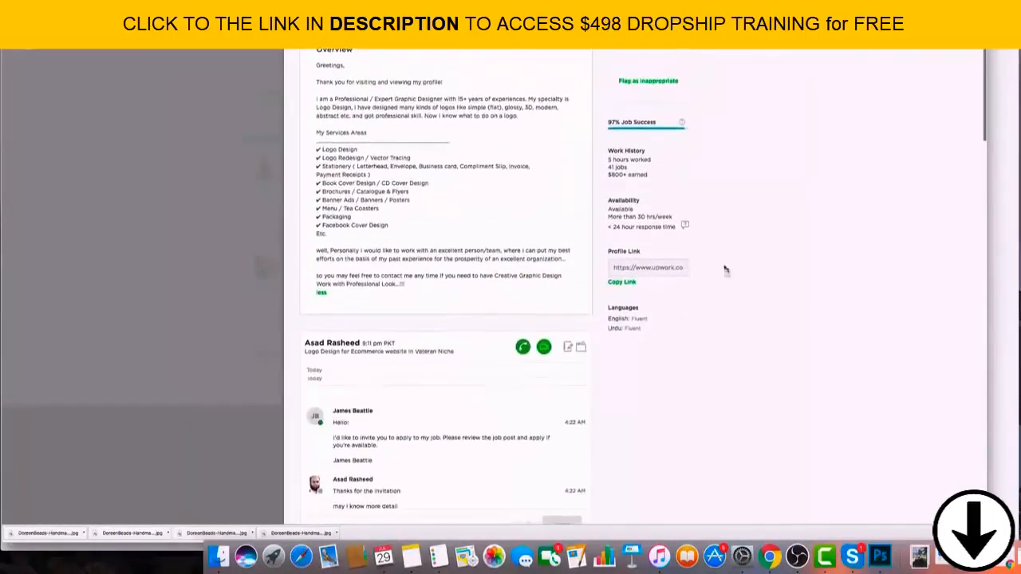
pyautogui.doubleClick(645, 268)
pyautogui.click(623, 284)
pyautogui.rightClick(632, 269)
pyautogui.click(670, 273)
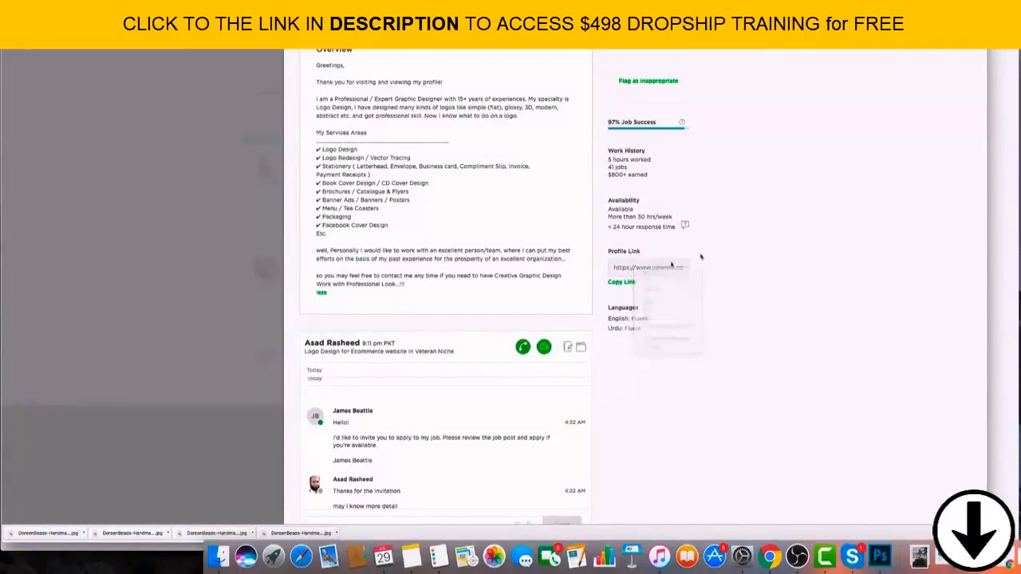
# Close the graphic designer's profile and review the India-based branding specialist's cover letter and work history.
pyautogui.click(206, 133)
pyautogui.scroll(-5, 373, 285)
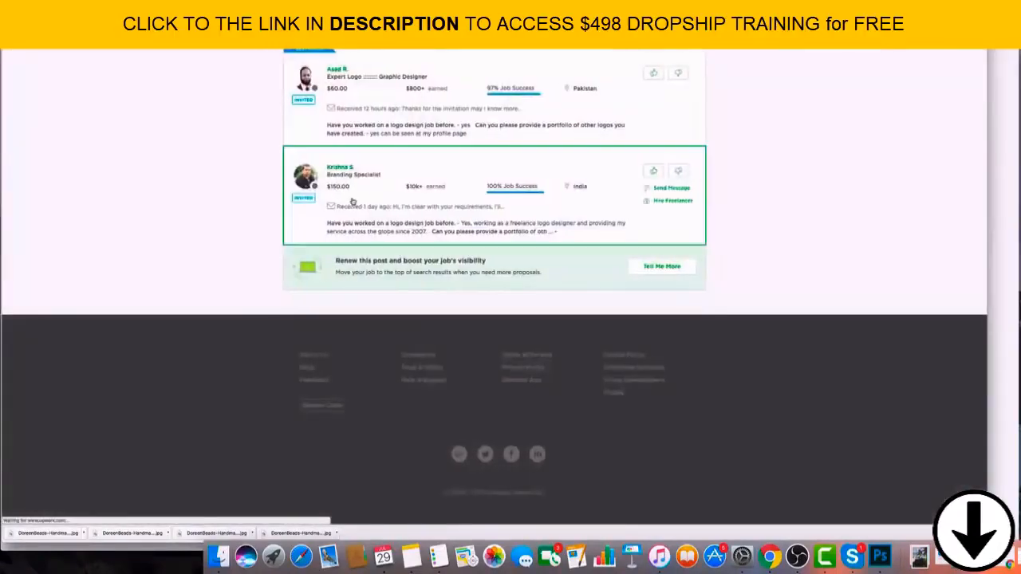
pyautogui.click(358, 199)
pyautogui.scroll(-2, 447, 127)
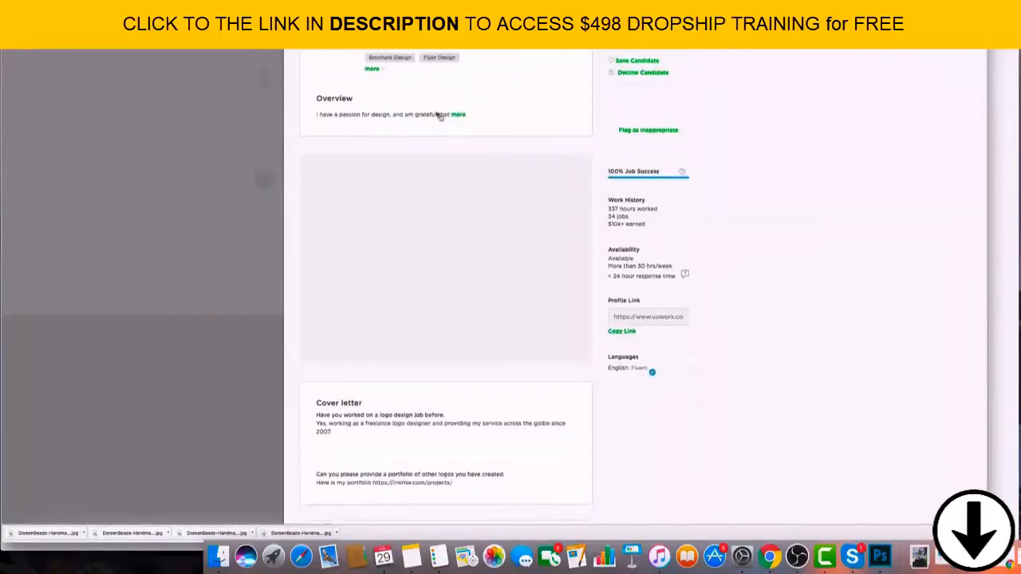
pyautogui.scroll(-5, 439, 116)
pyautogui.scroll(2, 478, 116)
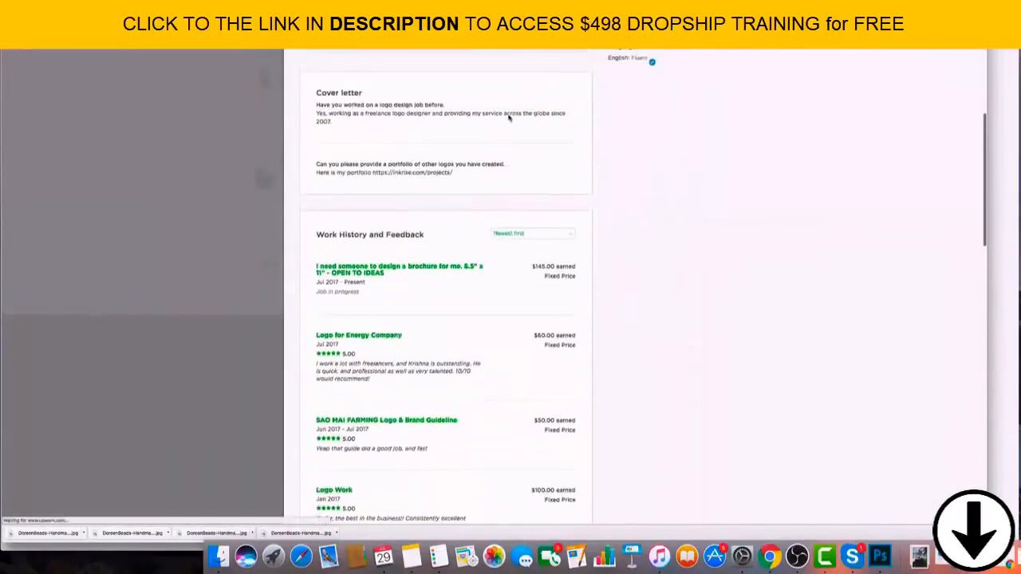
pyautogui.scroll(5, 508, 117)
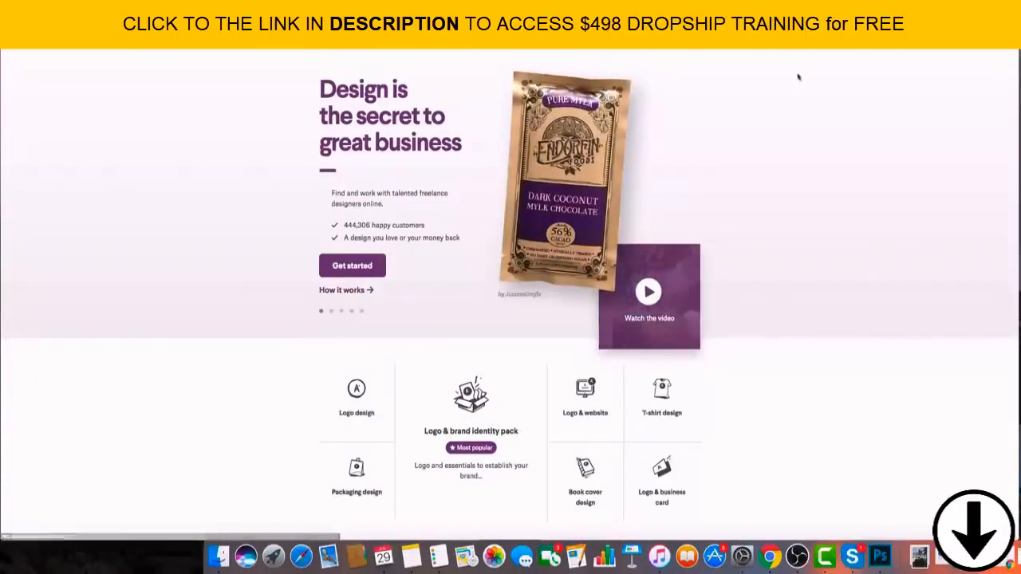
# Examine the Turbo Theme / Seoul product page's description and feature list, and open the theme's demo store.
pyautogui.click(667, 73)
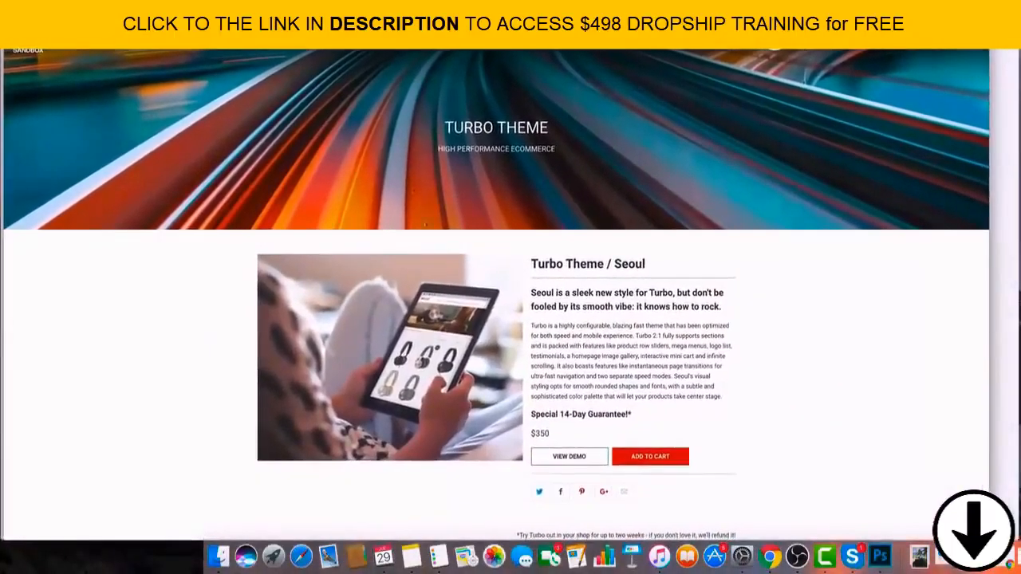
pyautogui.scroll(-3, 724, 325)
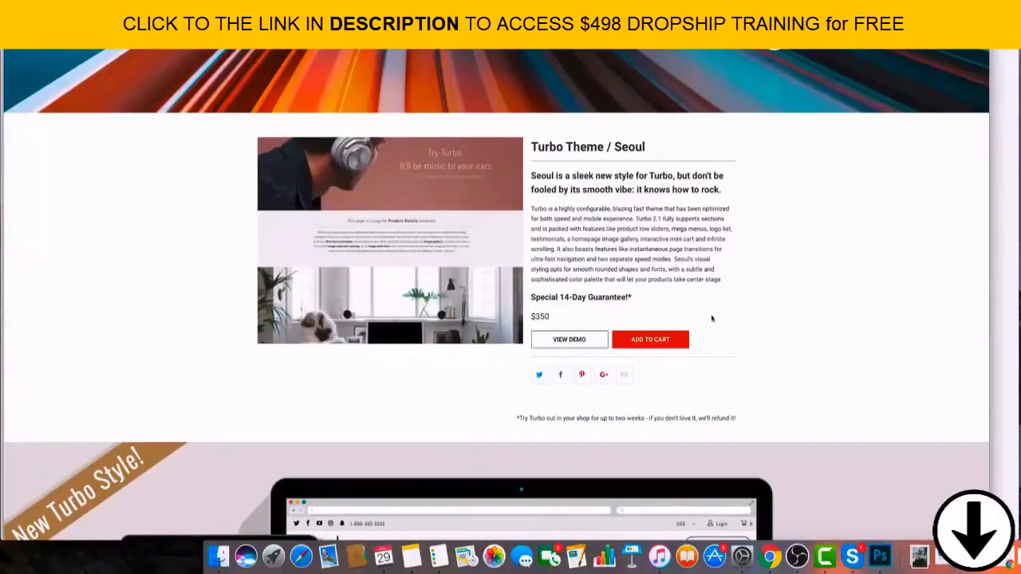
pyautogui.scroll(-3, 790, 319)
pyautogui.scroll(-6, 558, 279)
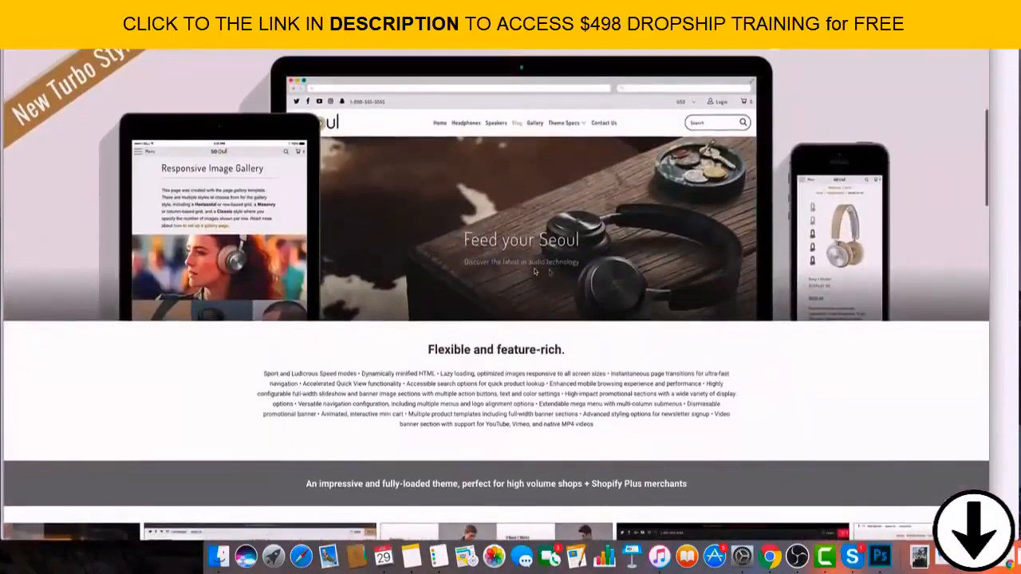
pyautogui.scroll(-3, 534, 271)
pyautogui.scroll(1, 535, 271)
pyautogui.scroll(8, 534, 272)
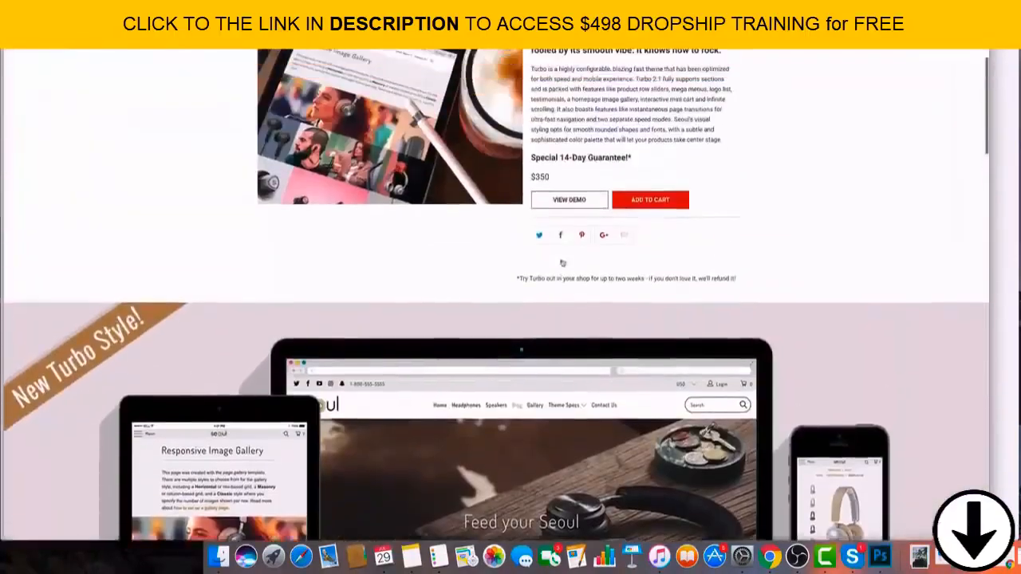
pyautogui.click(569, 280)
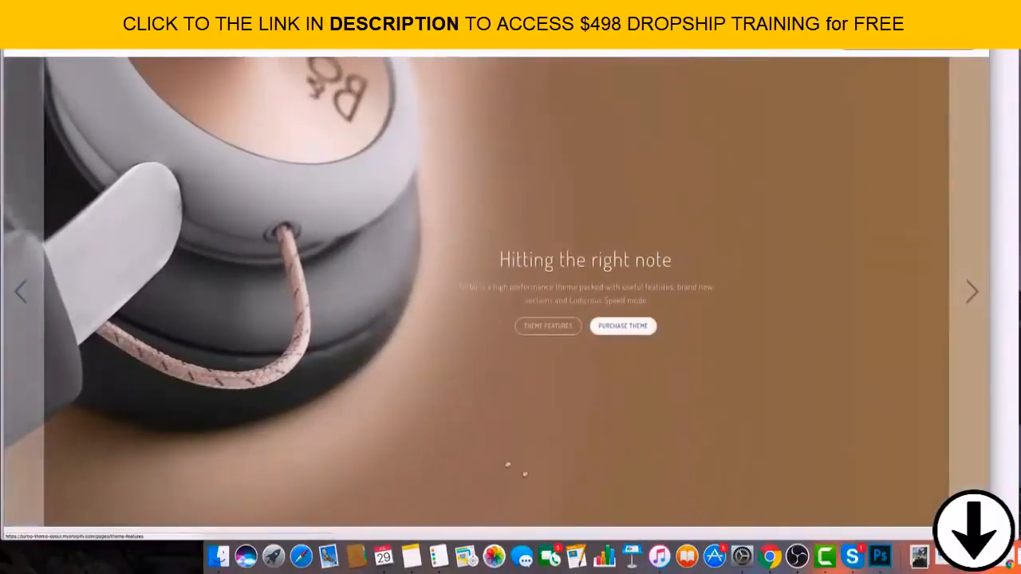
# Advance the Seoul demo's homepage slideshow and look through its speaker and headphone sections.
pyautogui.click(975, 293)
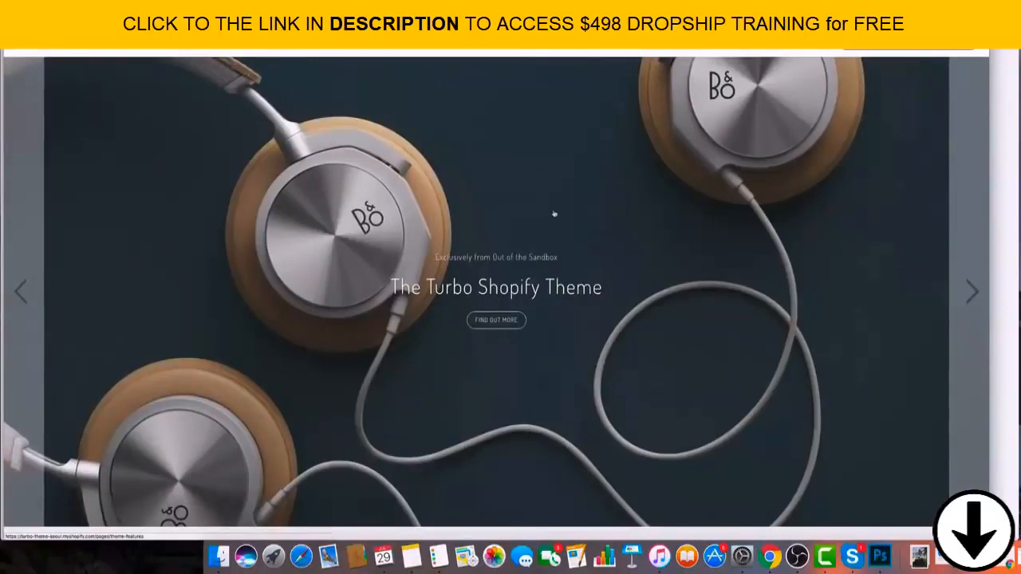
pyautogui.scroll(-10, 573, 235)
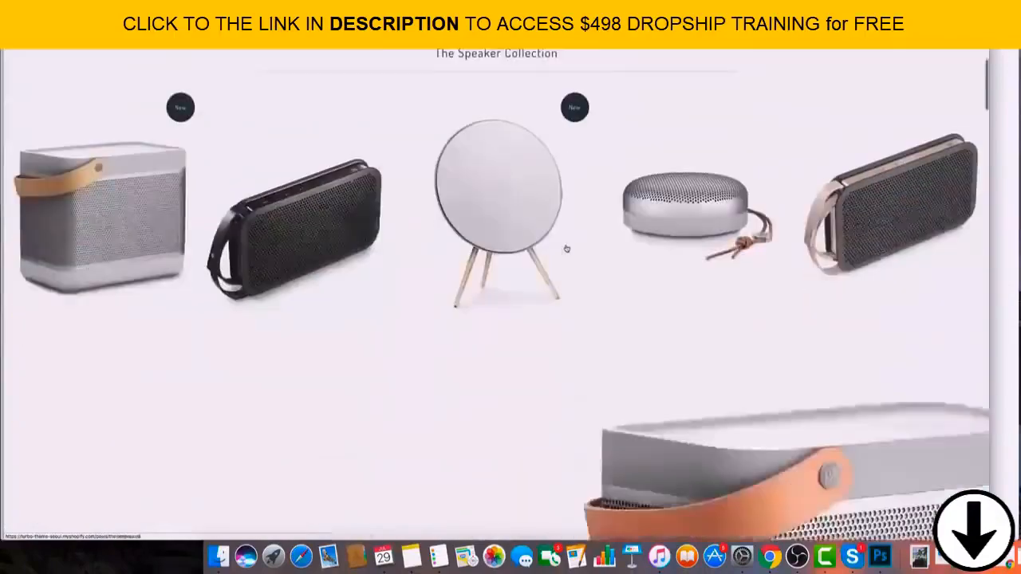
pyautogui.scroll(-10, 567, 249)
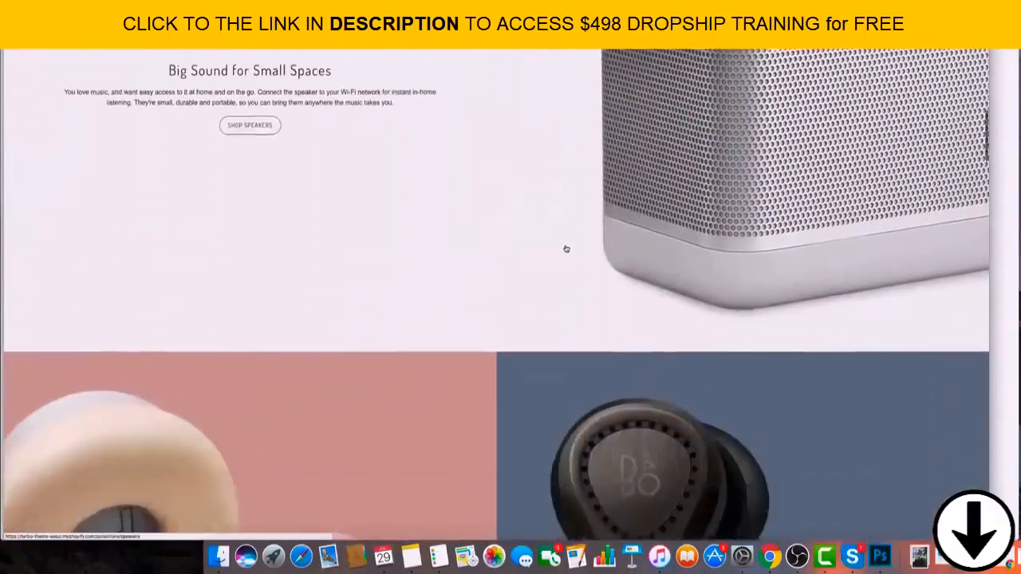
pyautogui.scroll(-10, 567, 250)
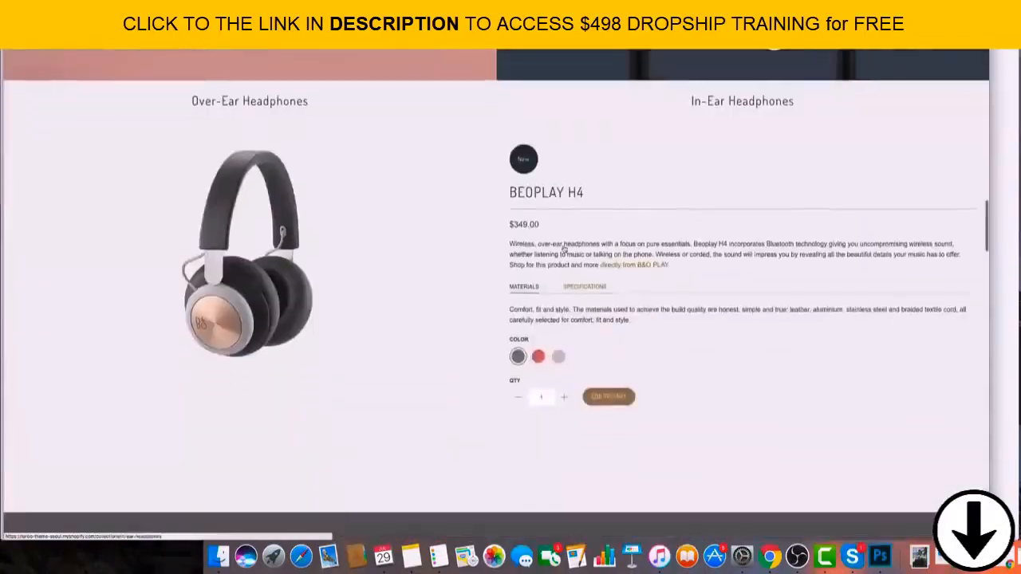
pyautogui.scroll(20, 565, 249)
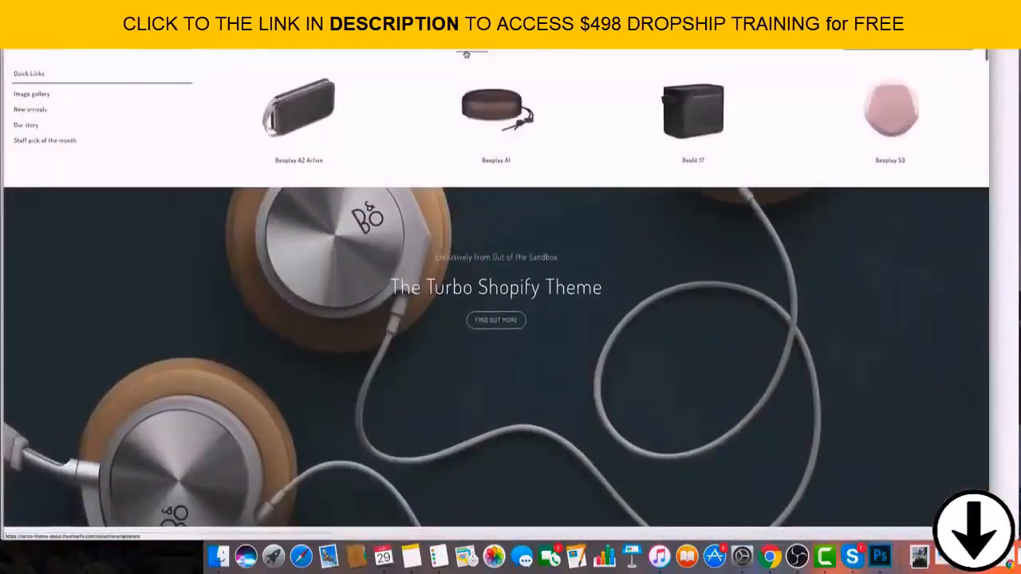
# Preview the demo store's mega menus, open the Headphones collection and look through its products.
pyautogui.moveTo(429, 48)
pyautogui.moveTo(471, 45)
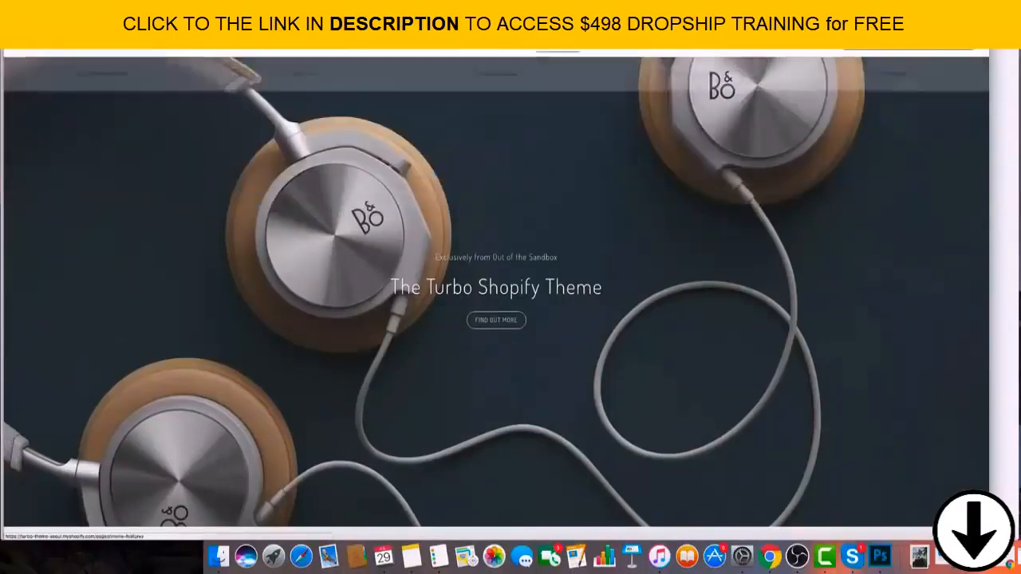
pyautogui.click(431, 46)
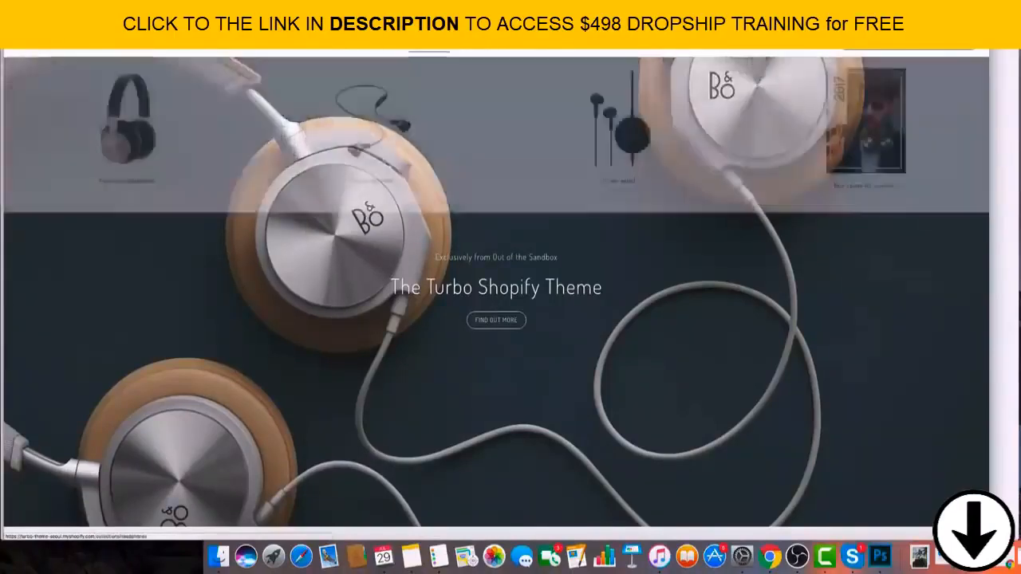
pyautogui.scroll(-10, 604, 250)
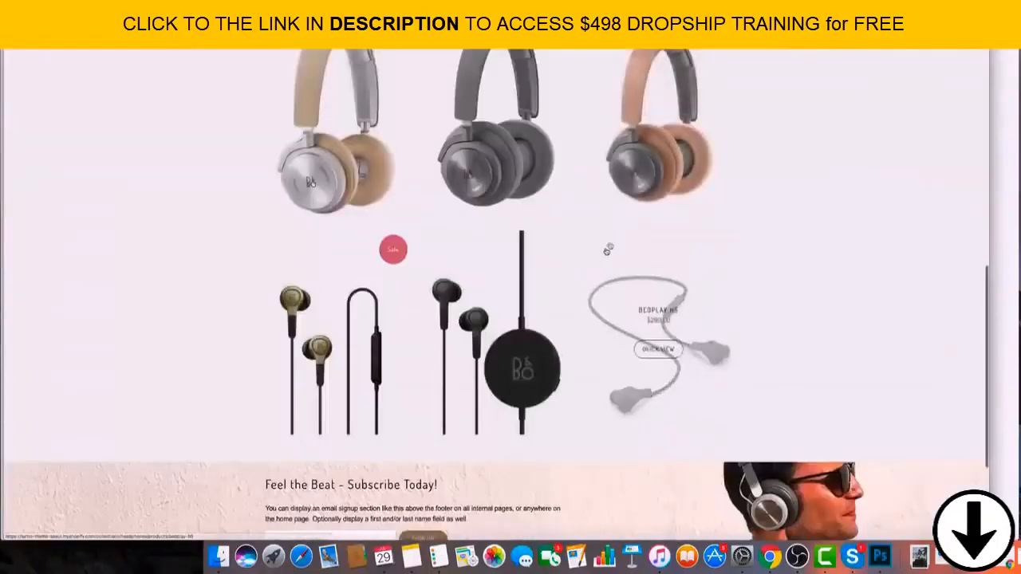
pyautogui.scroll(3, 418, 200)
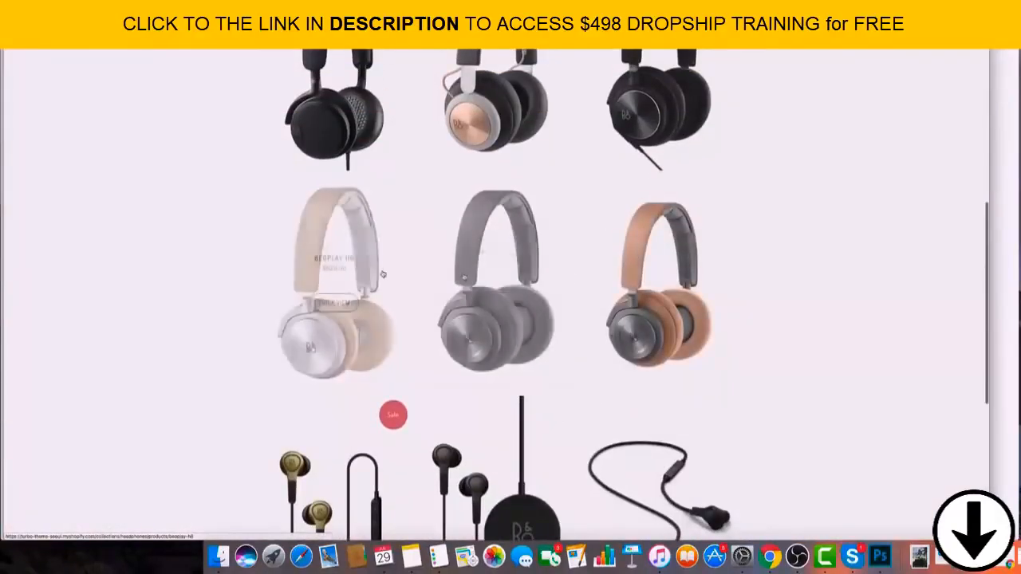
# Look through the demo store's Headphones collection and follow its link for purchasing the theme.
pyautogui.scroll(3, 515, 280)
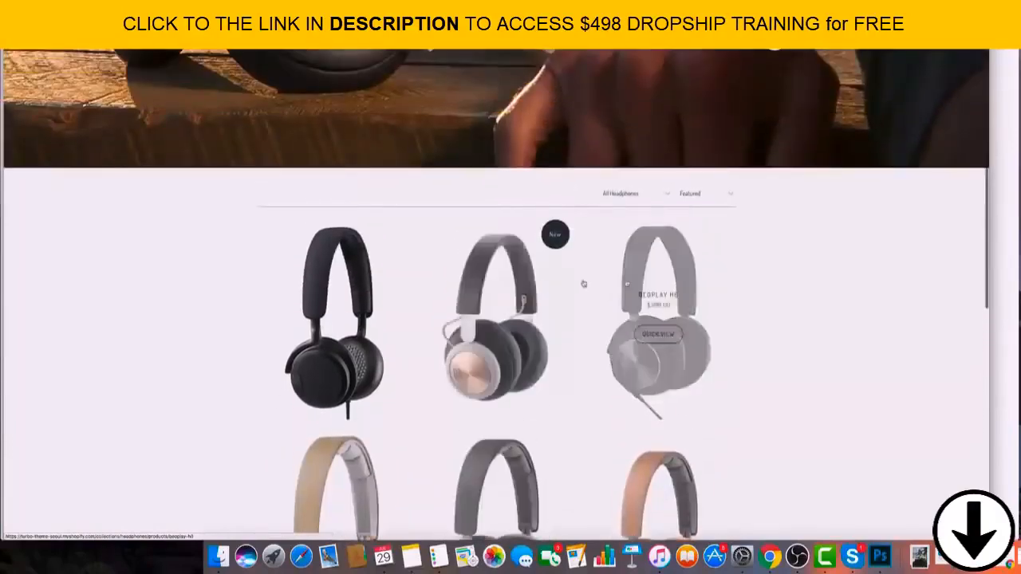
pyautogui.scroll(-10, 355, 271)
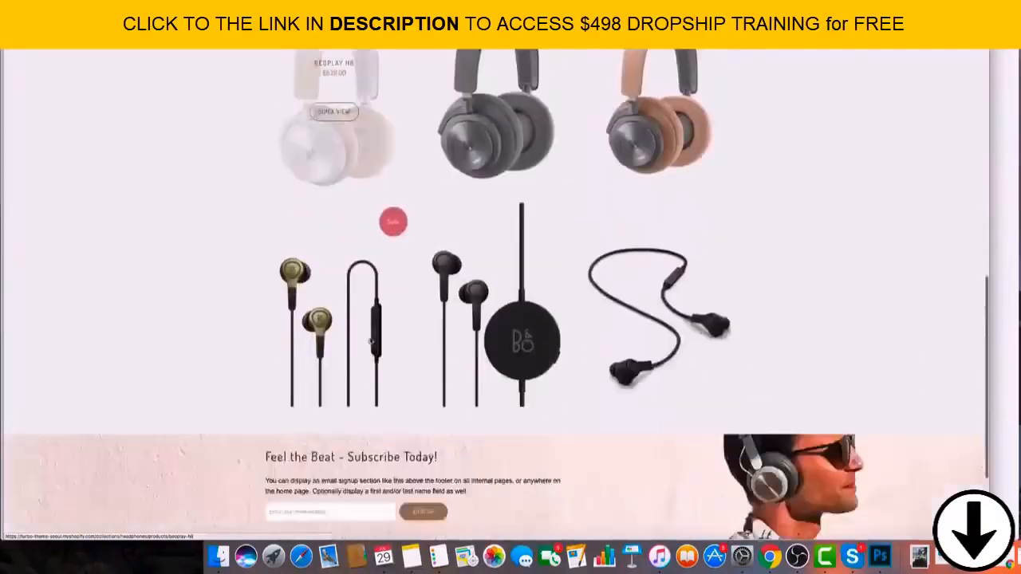
pyautogui.scroll(10, 422, 300)
pyautogui.scroll(5, 423, 301)
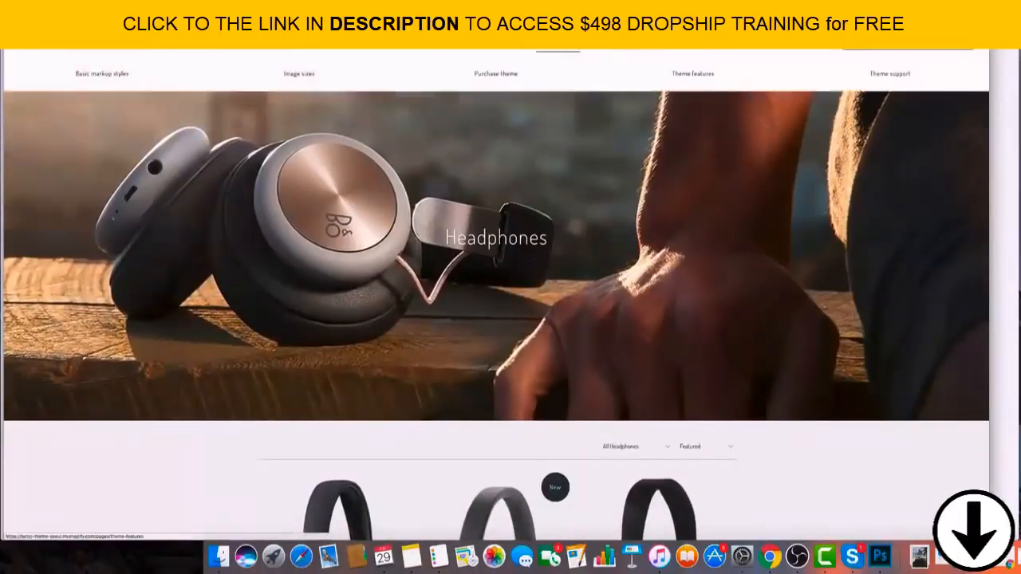
pyautogui.click(509, 74)
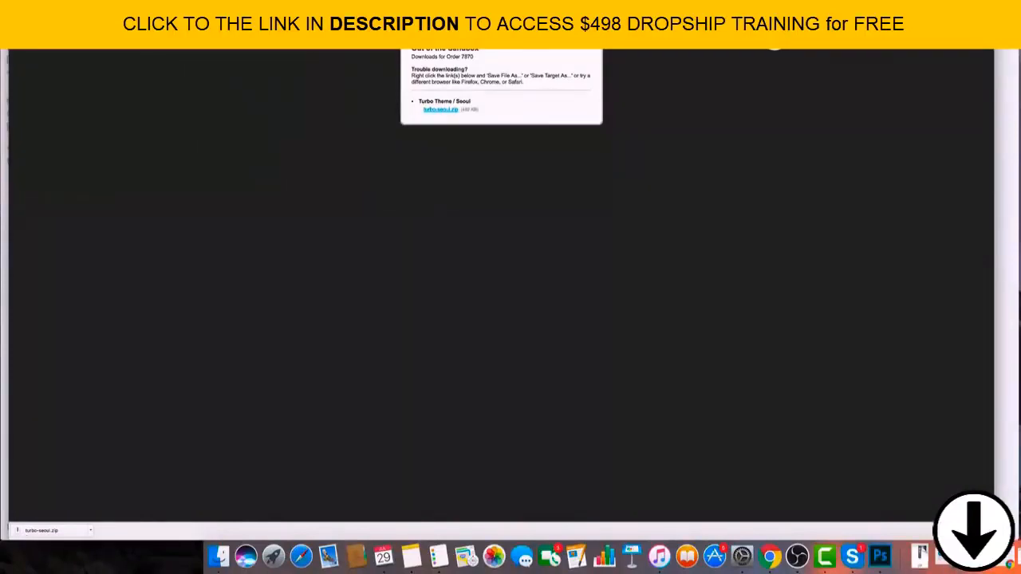
# Open the online store's Themes page in the Shopify admin and upload the theme file turbo-seoul.zip.
pyautogui.moveTo(510, 23); pyautogui.dragTo(506, 24)
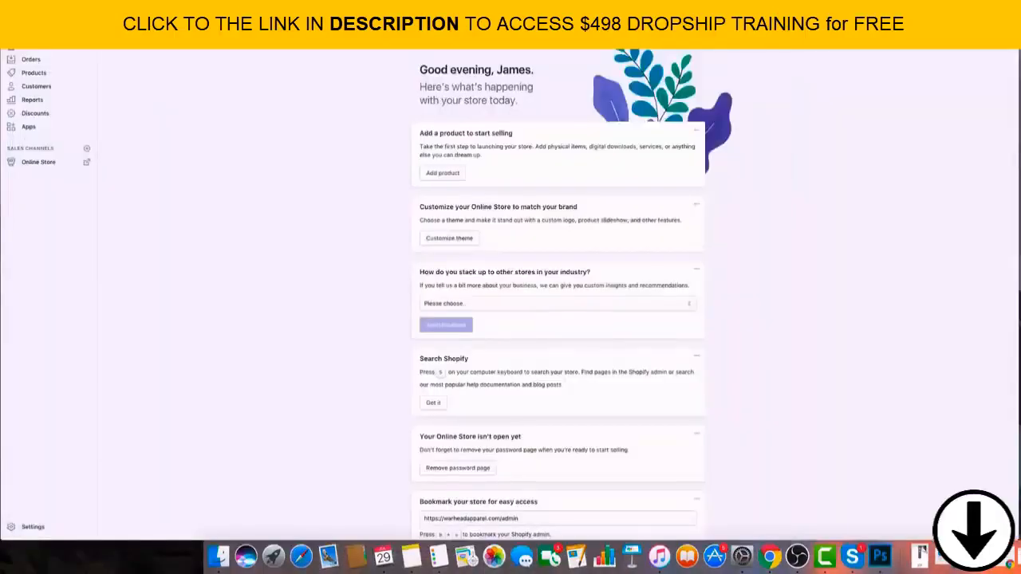
pyautogui.click(38, 163)
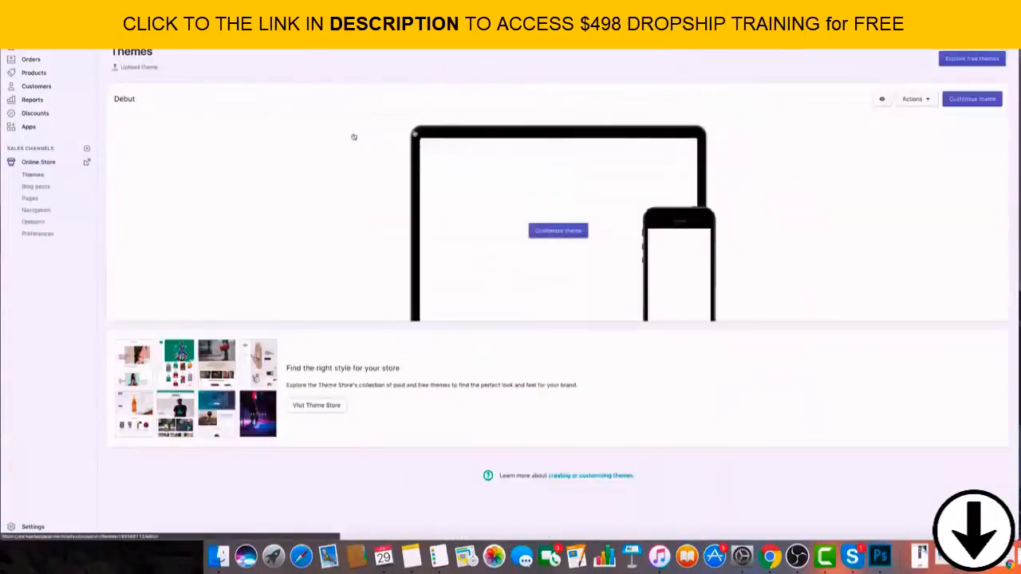
pyautogui.click(149, 69)
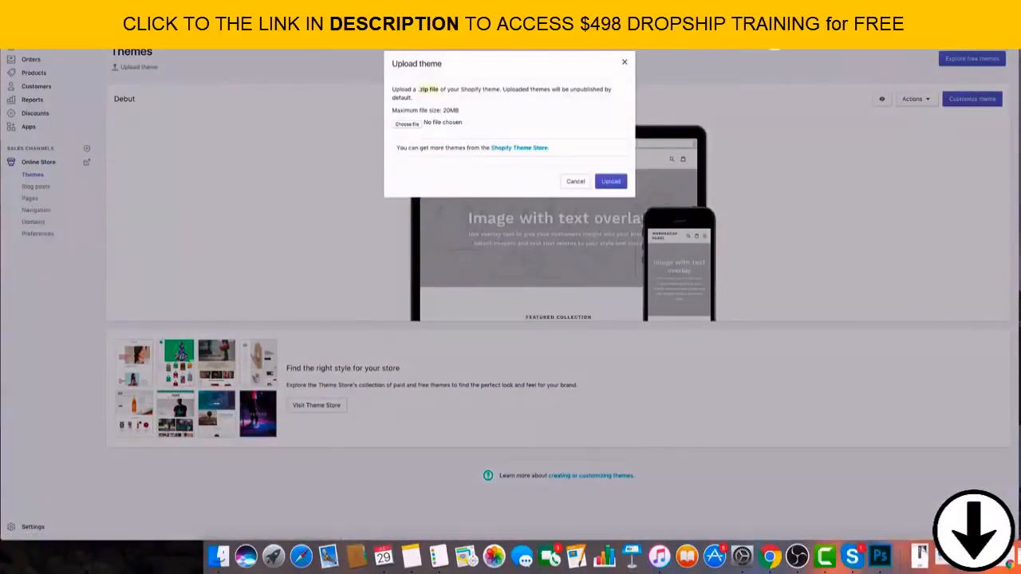
pyautogui.click(417, 125)
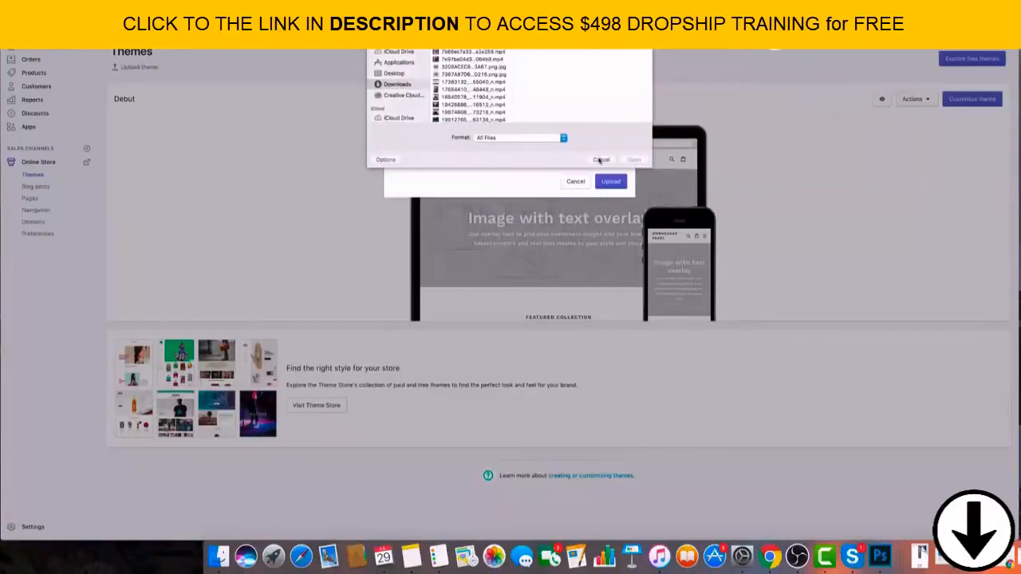
pyautogui.click(601, 161)
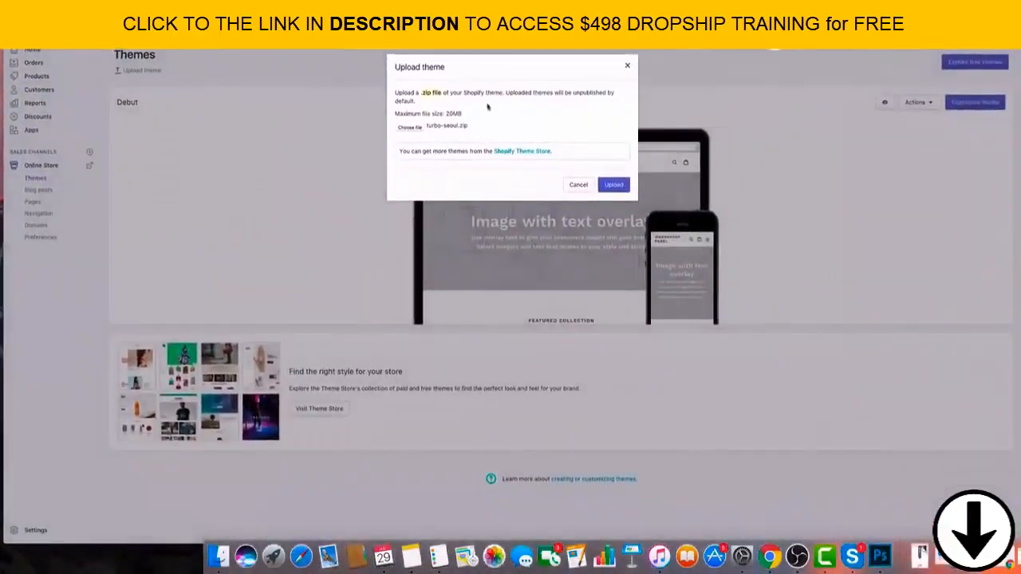
pyautogui.click(610, 186)
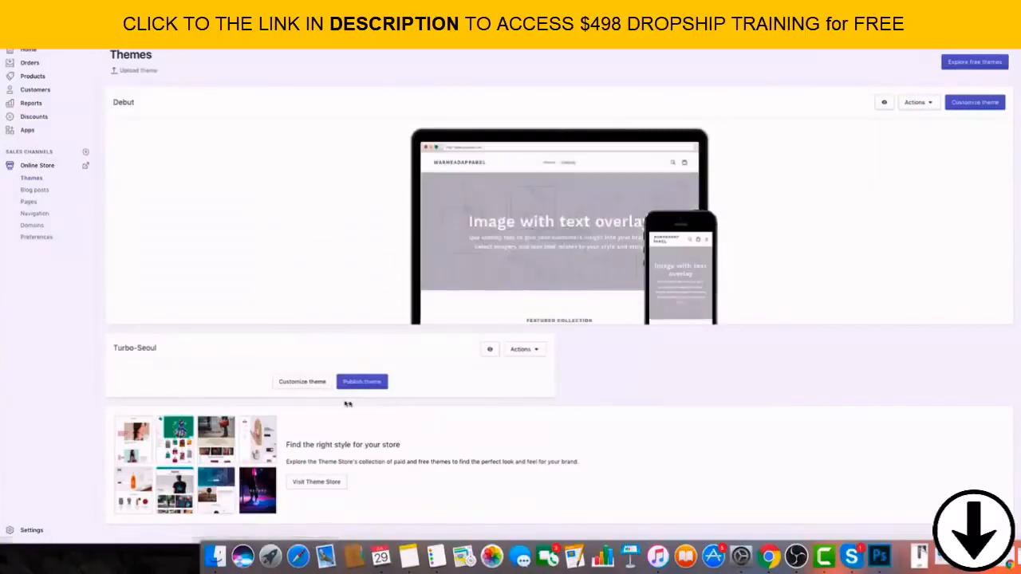
# Open the Turbo-Seoul theme for customization and look through the default sections in its homepage preview.
pyautogui.click(321, 384)
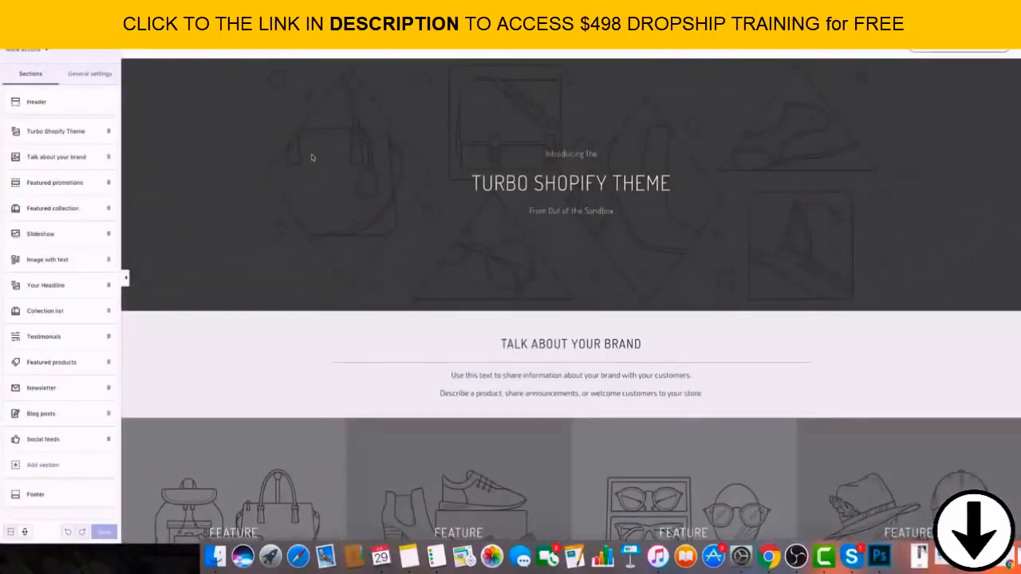
pyautogui.scroll(-20, 676, 303)
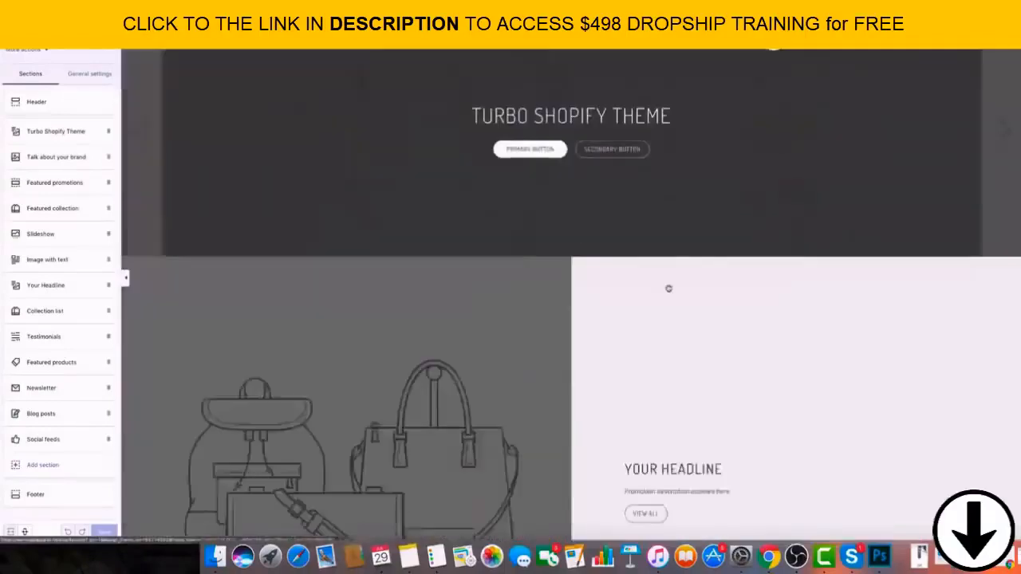
pyautogui.scroll(14, 664, 292)
pyautogui.scroll(8, 666, 292)
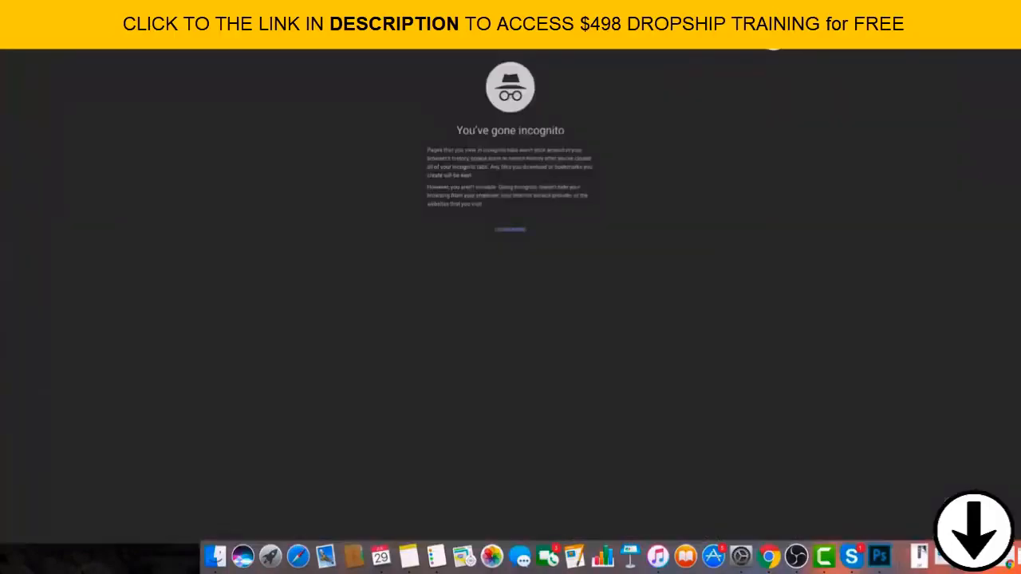
# Open pexels.com, search the free photos for army and look through the results.
pyautogui.write('pexels.com')
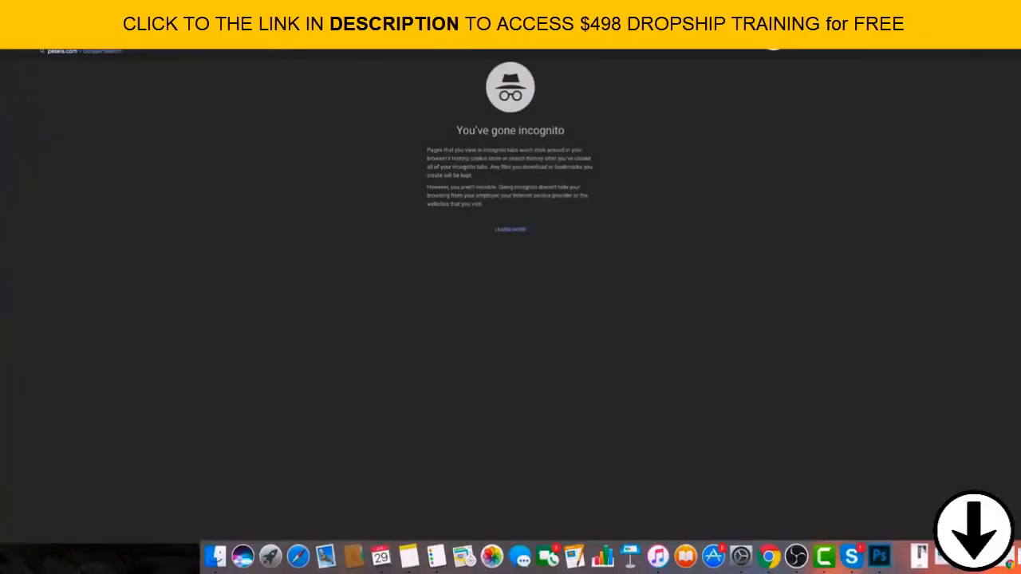
pyautogui.press('Return')
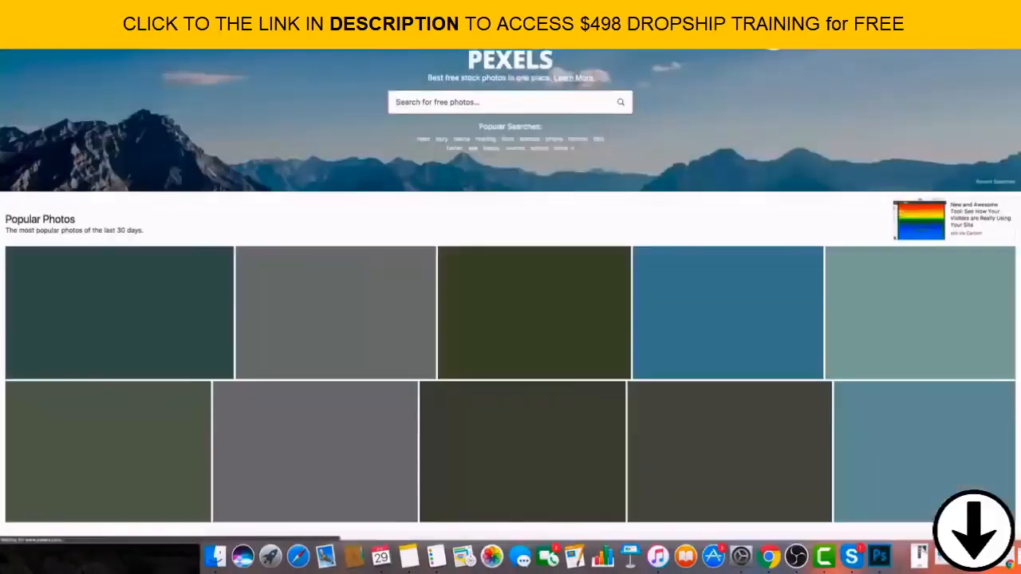
pyautogui.click(449, 110)
pyautogui.write('army')
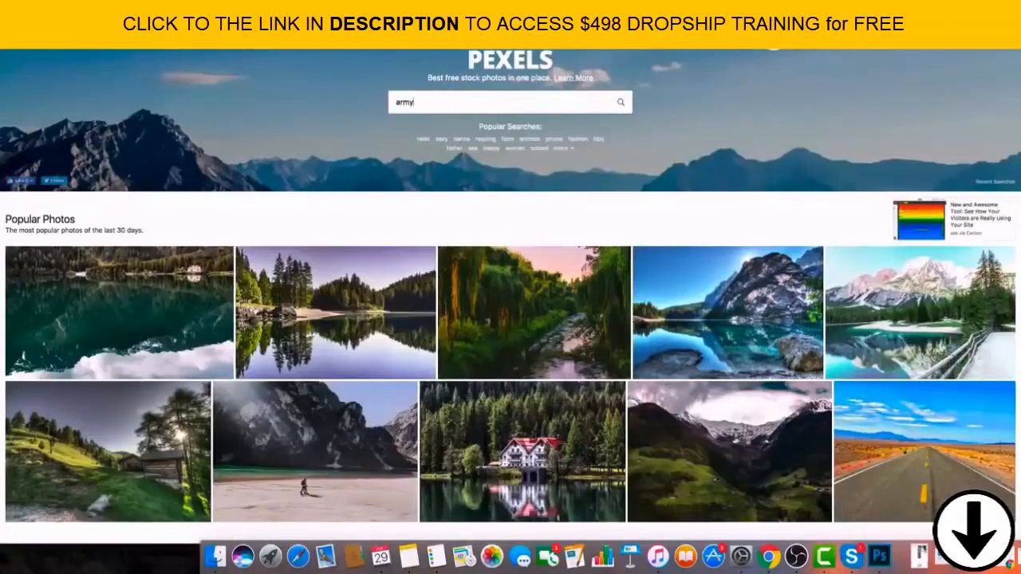
pyautogui.press('Return')
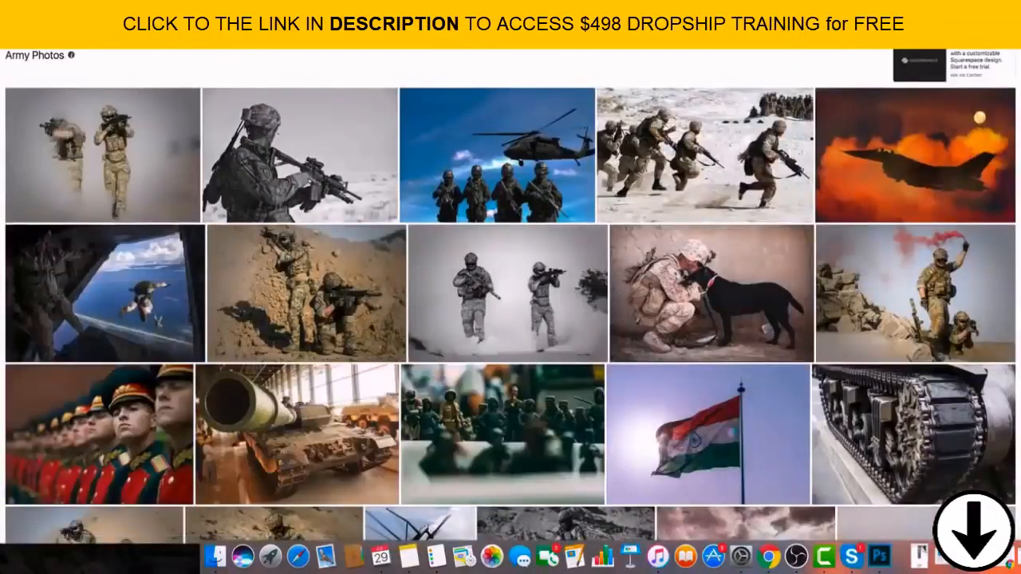
pyautogui.scroll(-5, 510, 299)
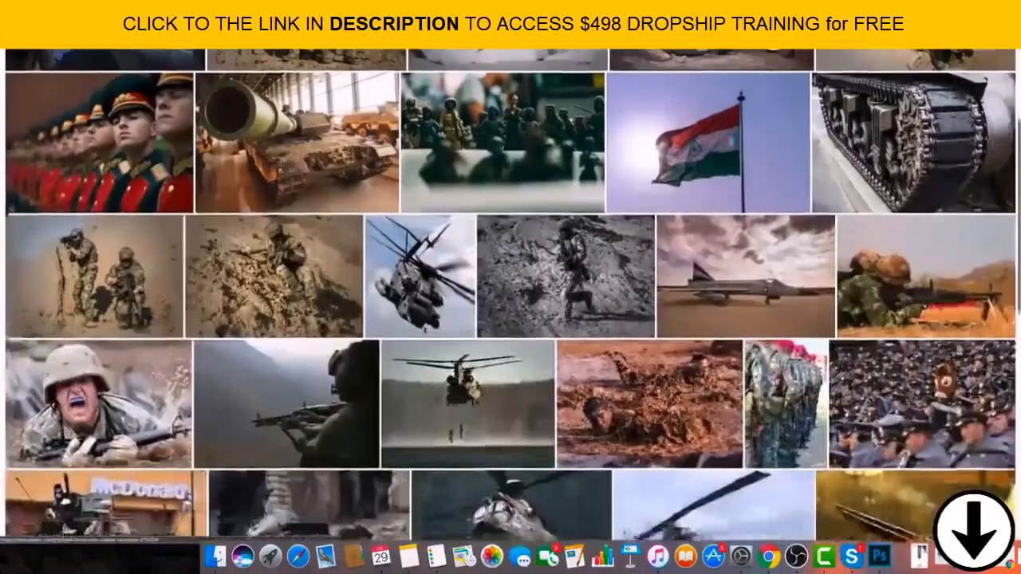
pyautogui.scroll(-2, 617, 324)
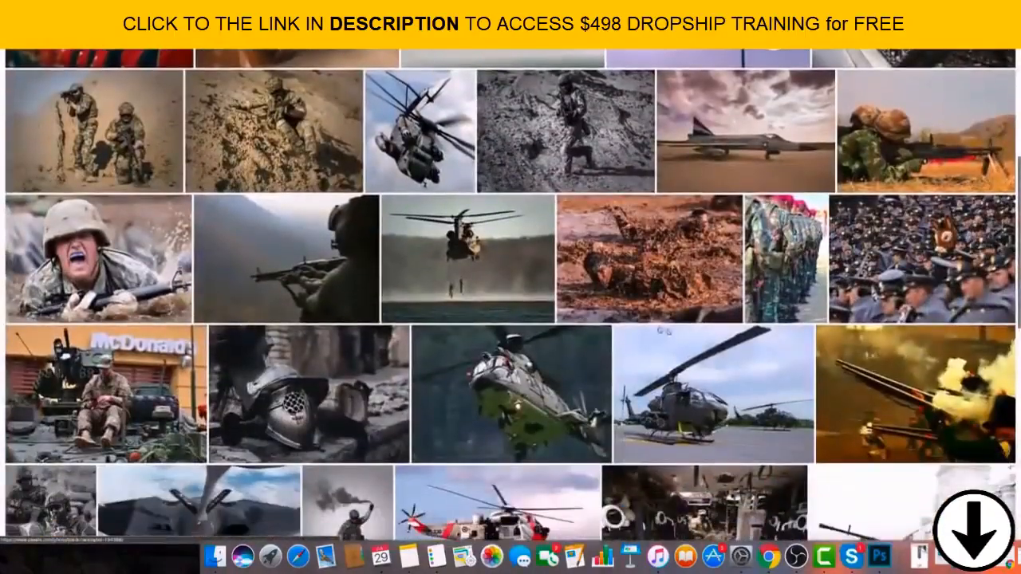
pyautogui.scroll(2, 618, 326)
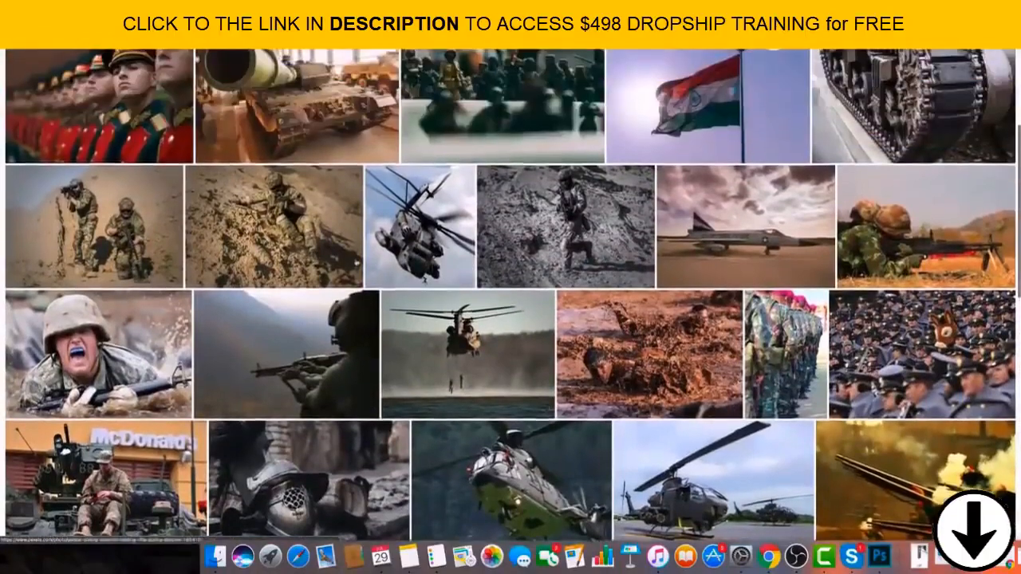
pyautogui.scroll(-2, 617, 326)
# Search Pexels for veteran photos and save the image of the person waving an American flag to the Desktop as a JPEG.
pyautogui.scroll(3, 617, 326)
pyautogui.scroll(3, 511, 300)
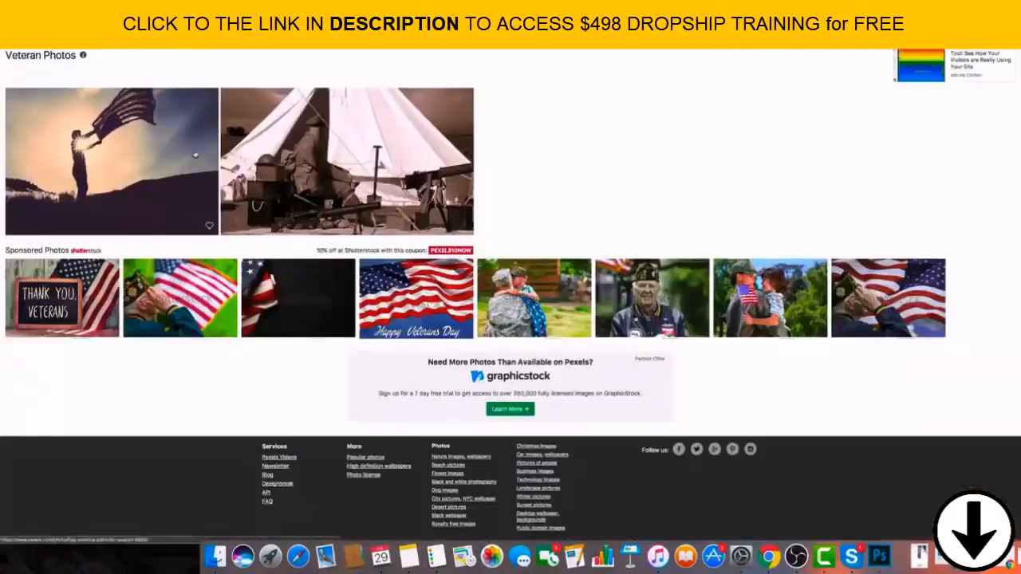
pyautogui.click(196, 156)
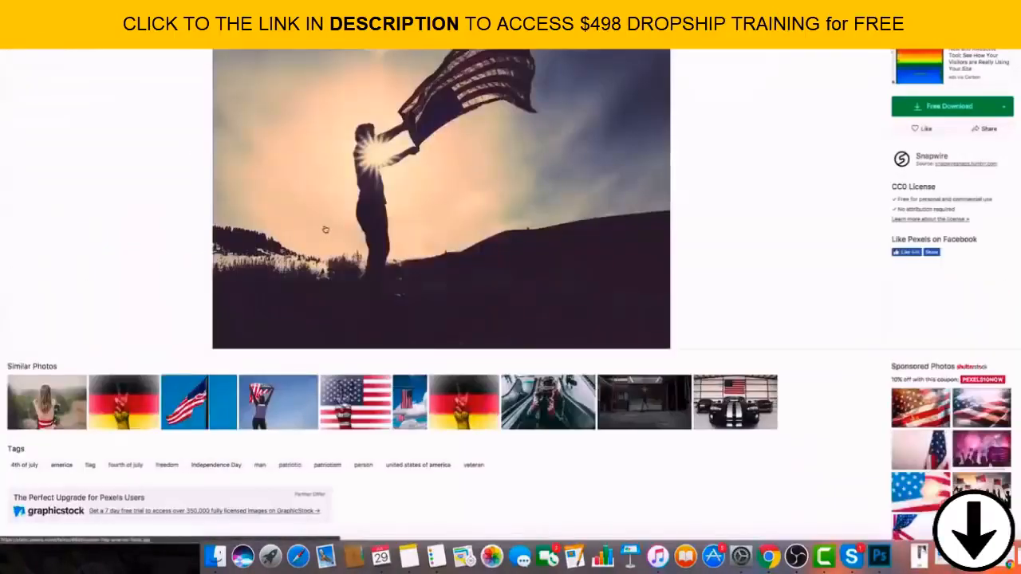
pyautogui.rightClick(365, 197)
pyautogui.click(381, 150)
pyautogui.rightClick(379, 147)
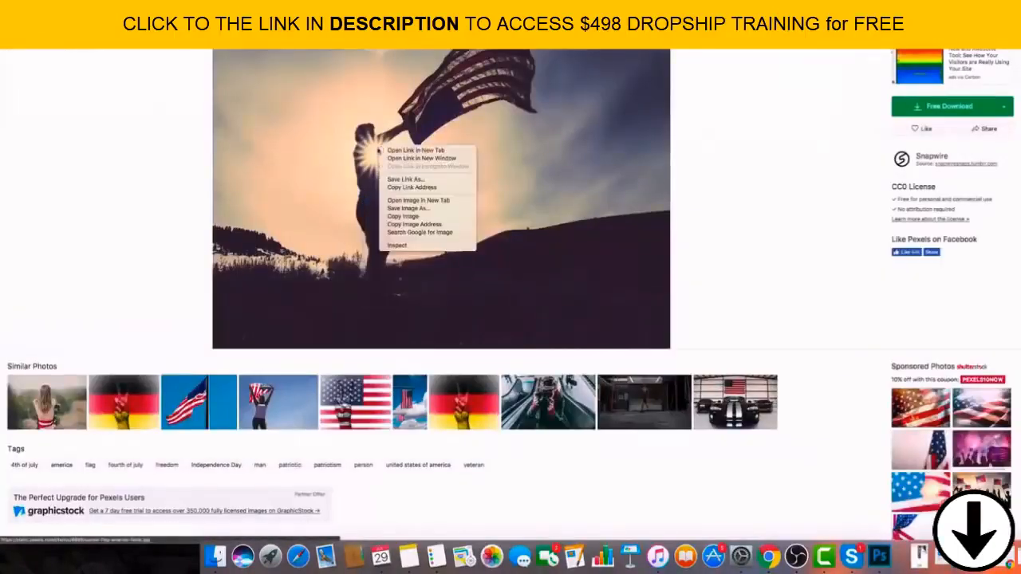
pyautogui.click(427, 209)
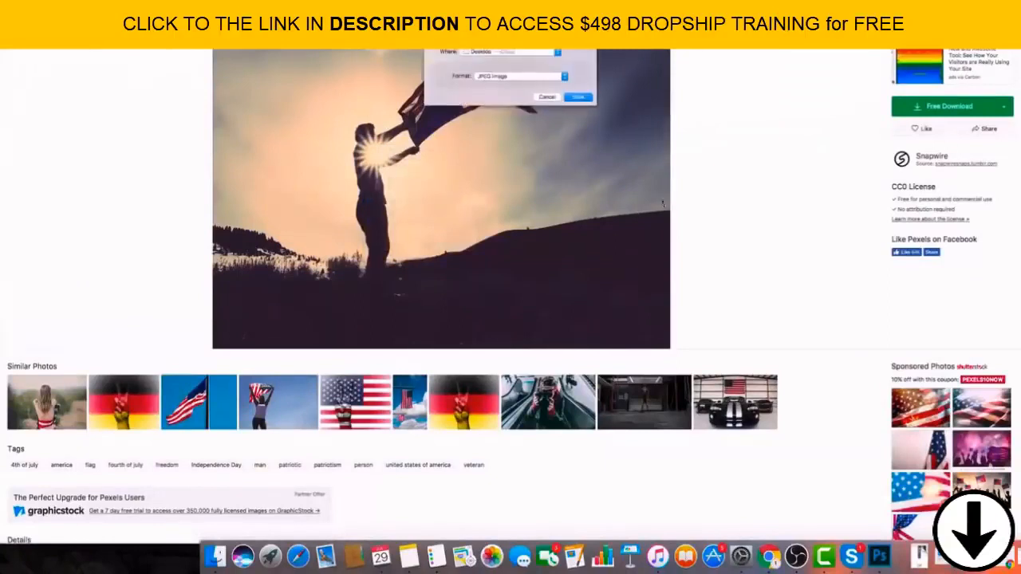
pyautogui.click(578, 98)
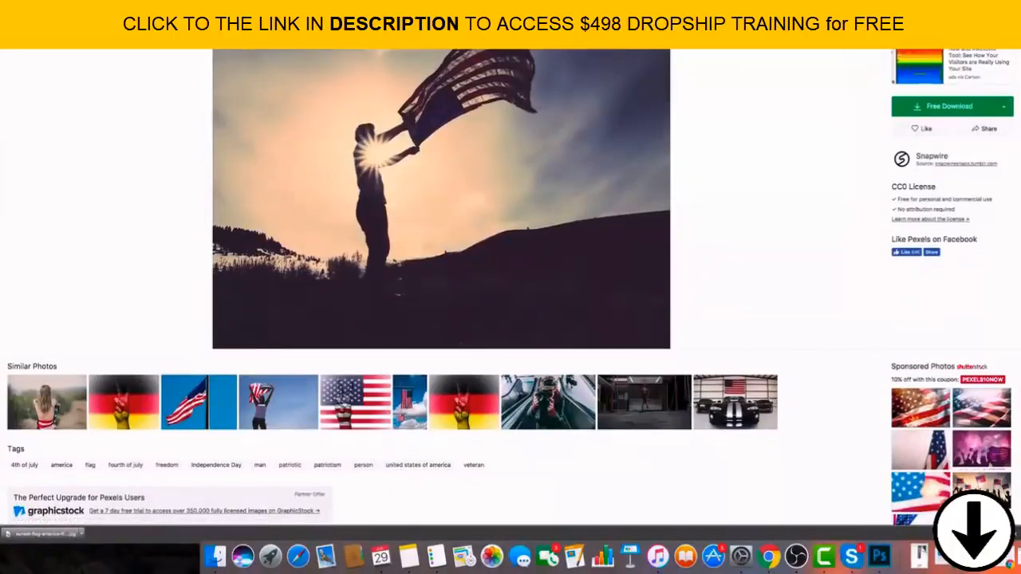
# Return to the army photo results and examine the whole gallery.
pyautogui.scroll(-10, 511, 287)
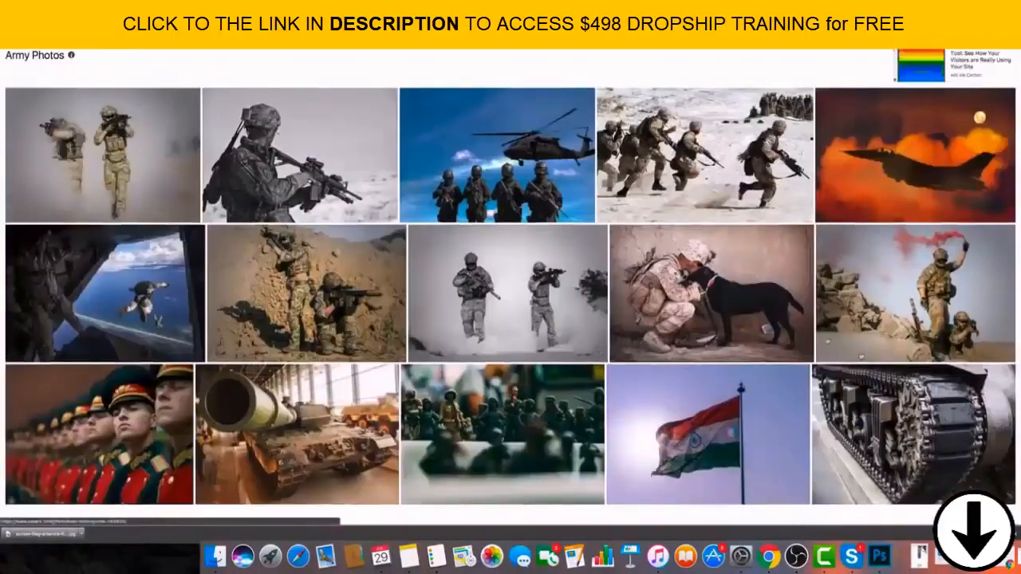
pyautogui.scroll(-3, 511, 288)
pyautogui.scroll(-2, 511, 287)
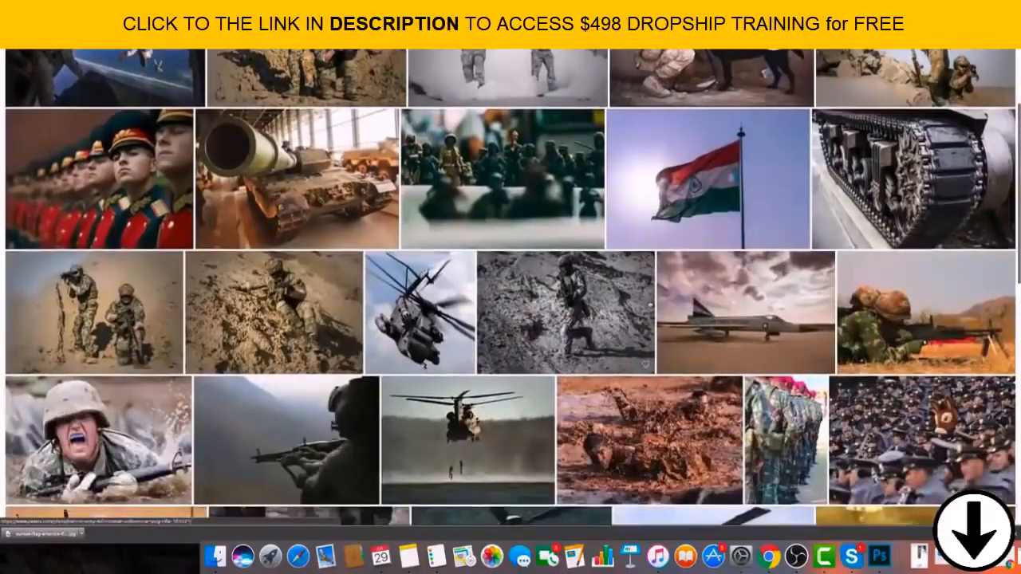
pyautogui.scroll(-3, 510, 288)
pyautogui.scroll(-4, 511, 288)
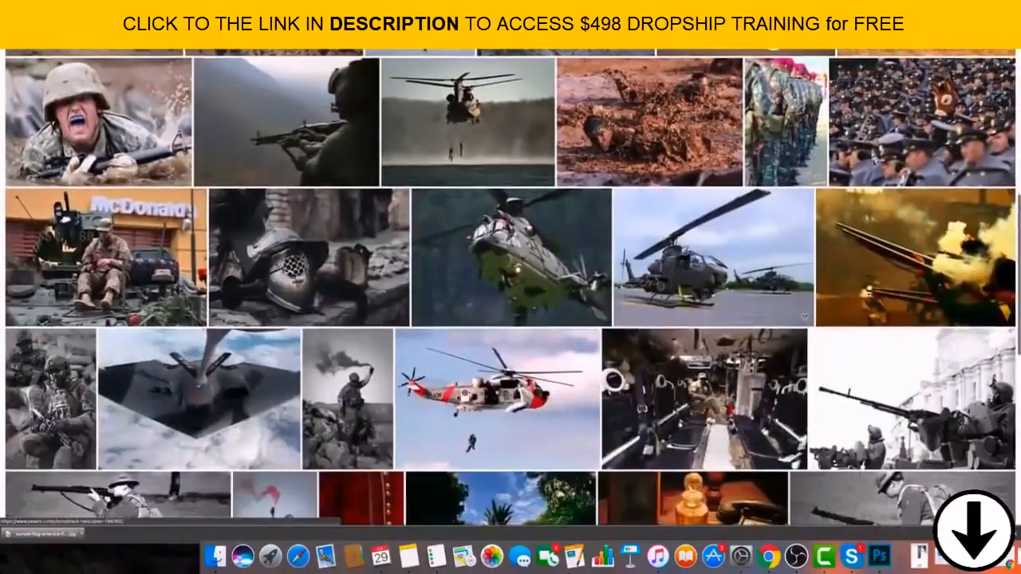
pyautogui.scroll(-5, 510, 287)
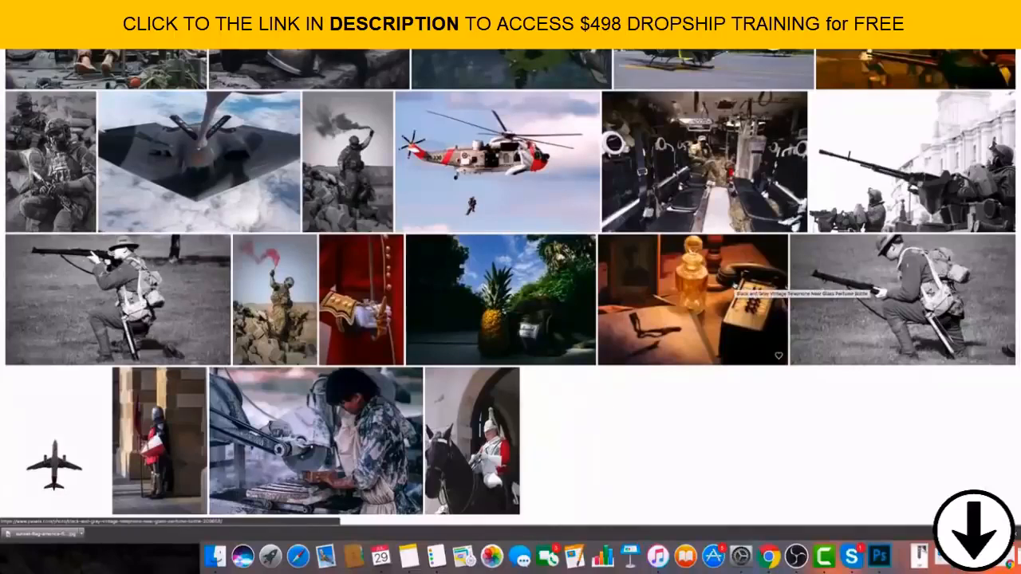
pyautogui.scroll(-10, 734, 285)
pyautogui.scroll(6, 583, 173)
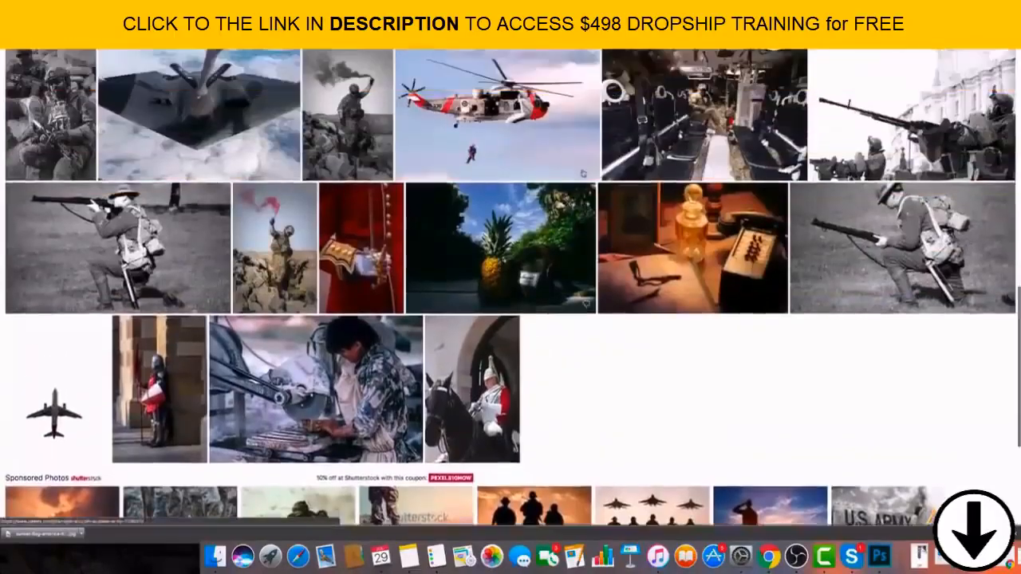
pyautogui.scroll(8, 583, 173)
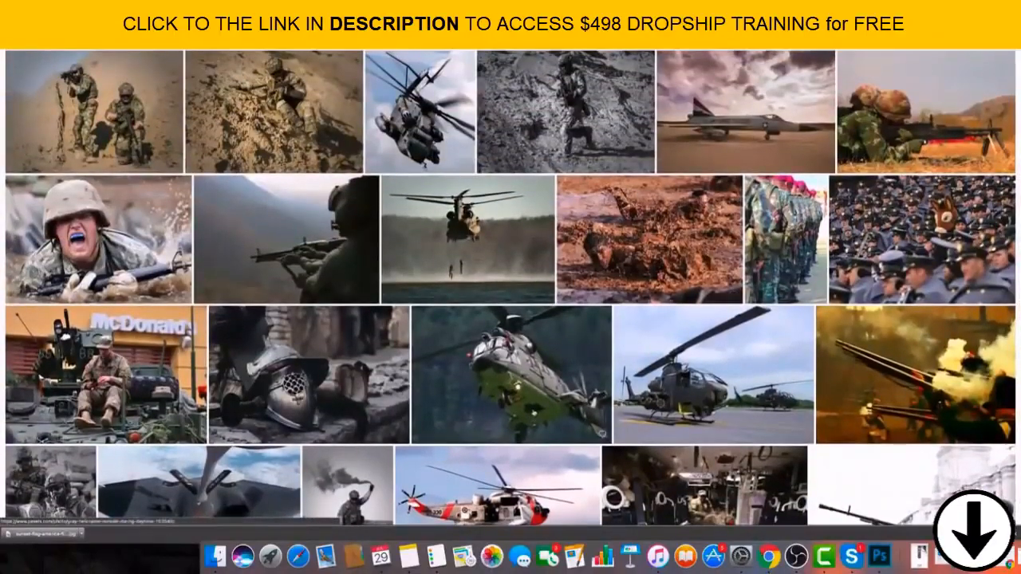
pyautogui.scroll(2, 662, 443)
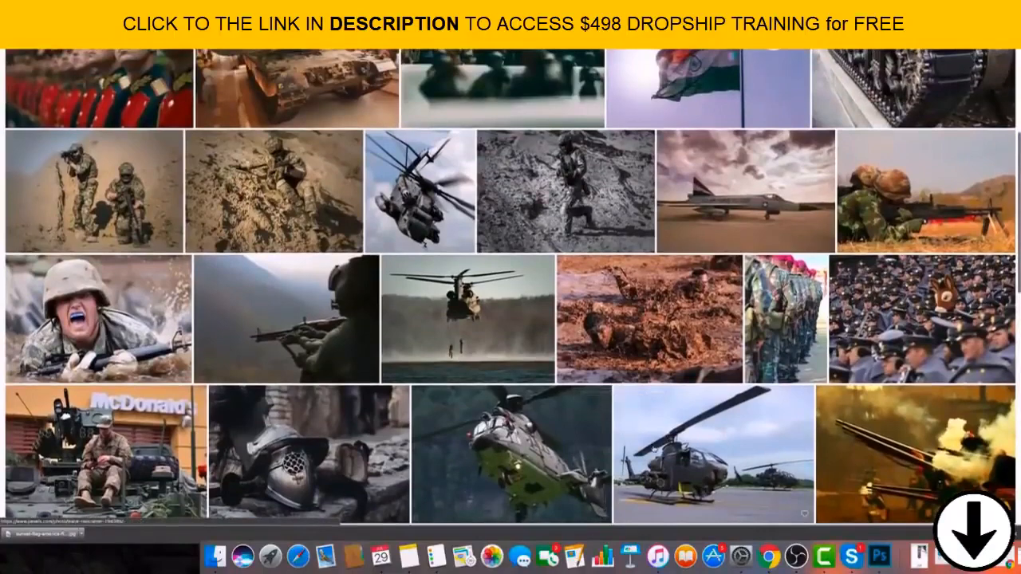
pyautogui.scroll(5, 466, 319)
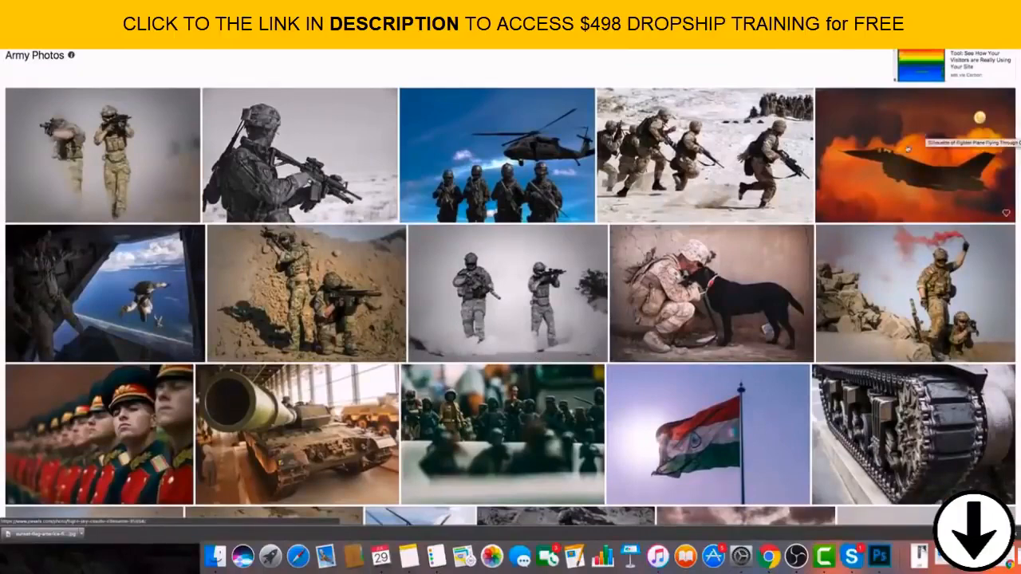
# Find the gray helicopter photo with the dark forest background among the army results and open its page.
pyautogui.scroll(-3, 908, 148)
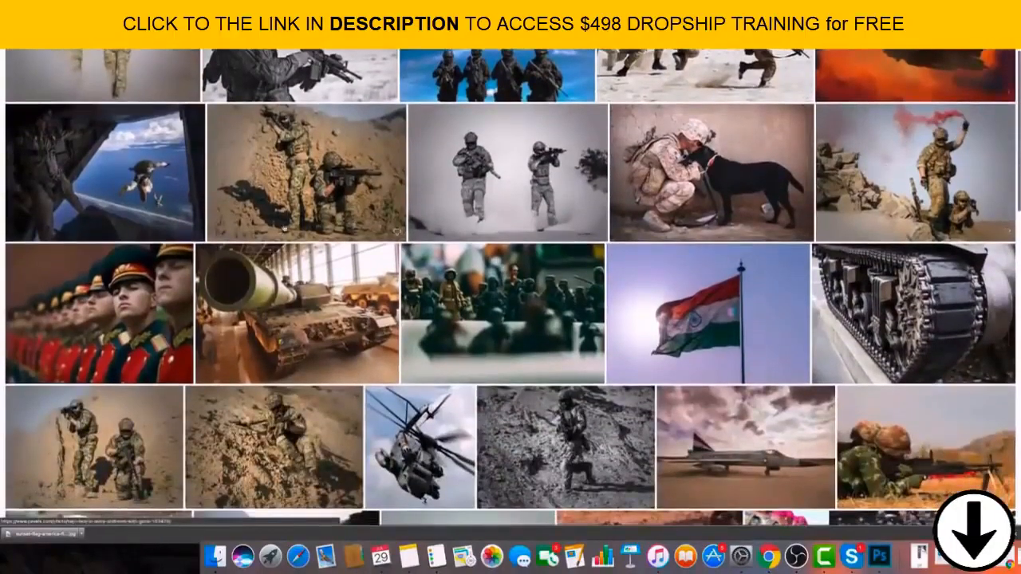
pyautogui.scroll(3, 510, 287)
pyautogui.scroll(-10, 511, 287)
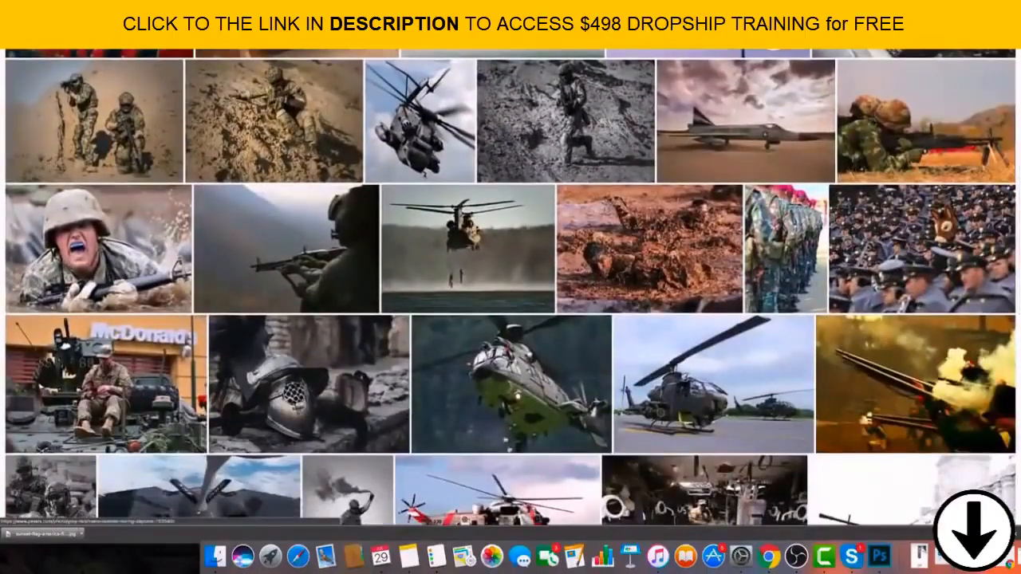
pyautogui.click(504, 398)
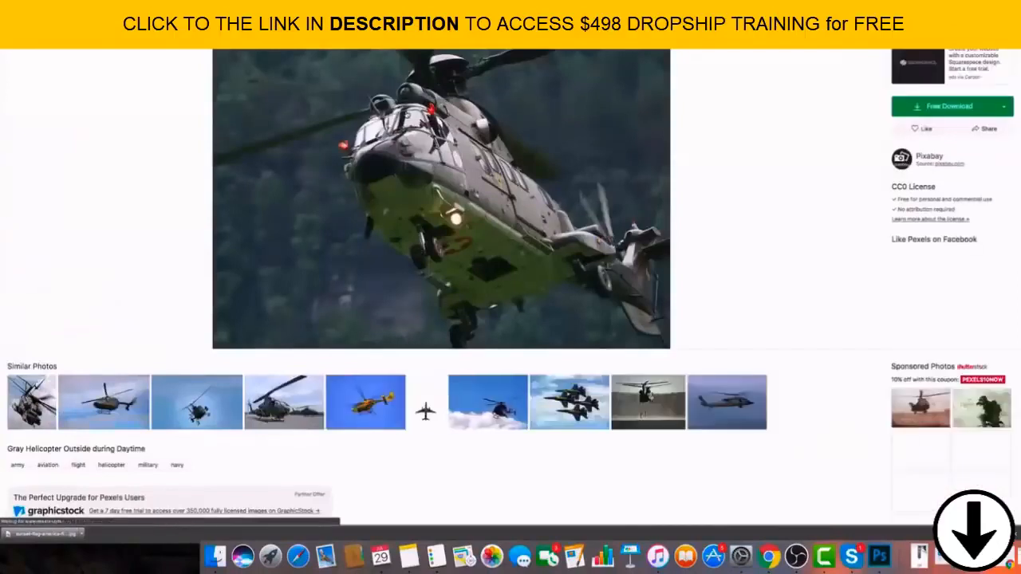
# Save the gray helicopter photo to the Desktop as a JPEG image.
pyautogui.rightClick(423, 118)
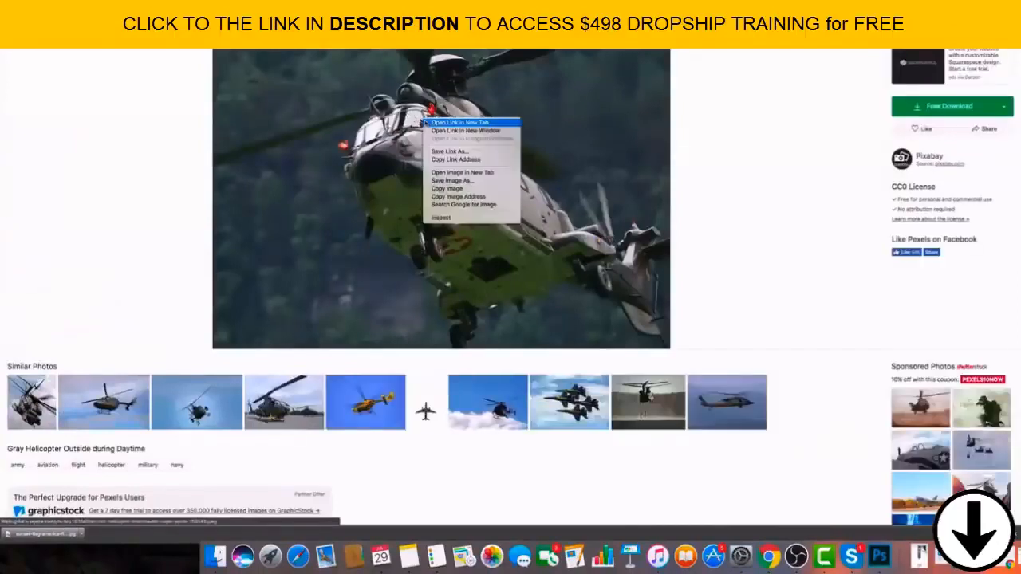
pyautogui.click(452, 181)
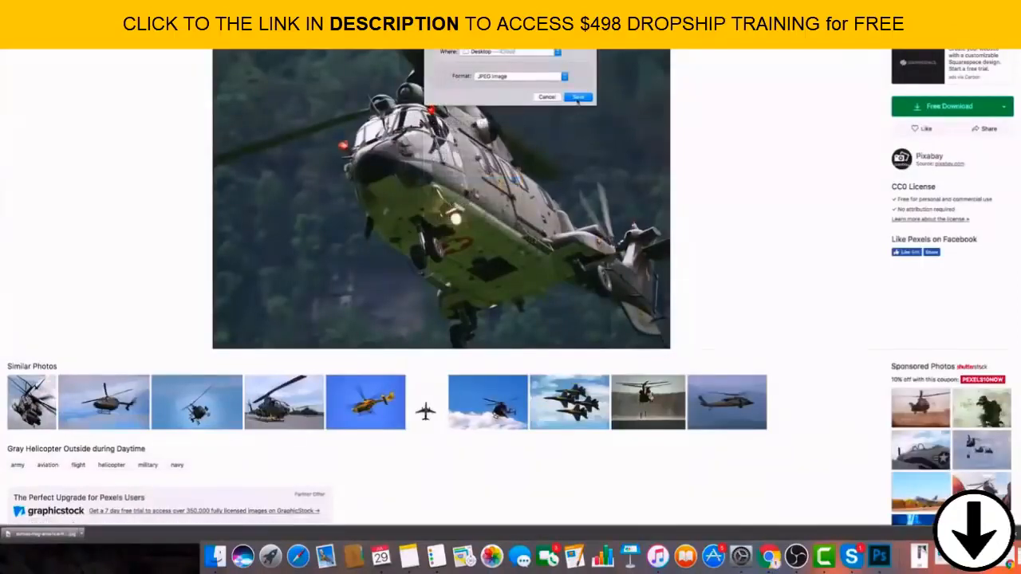
pyautogui.click(577, 98)
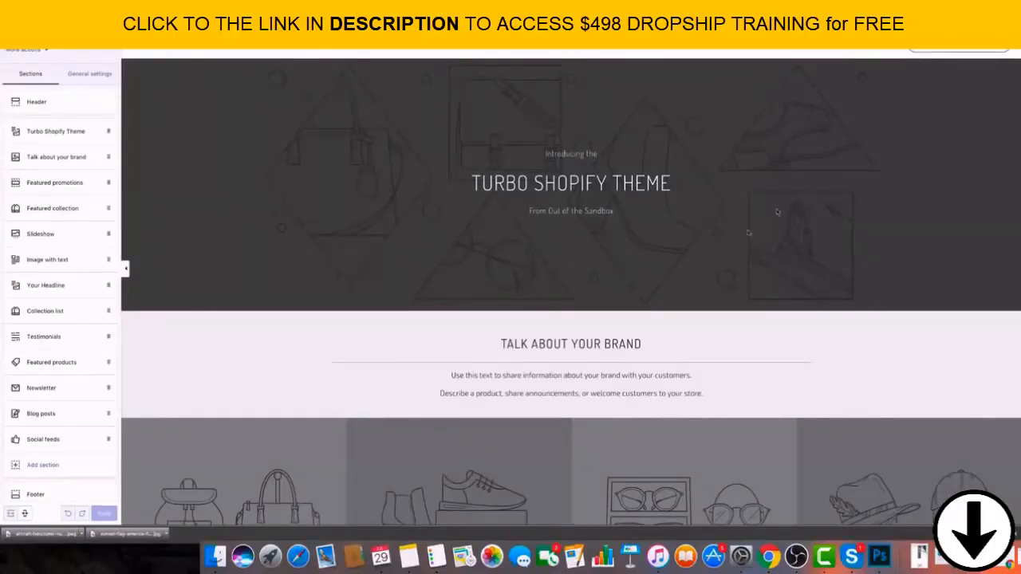
# Switch to the Shopify theme editor and upload the saved helicopter photo as the image of the Turbo Shopify Theme banner section.
pyautogui.scroll(-10, 749, 232)
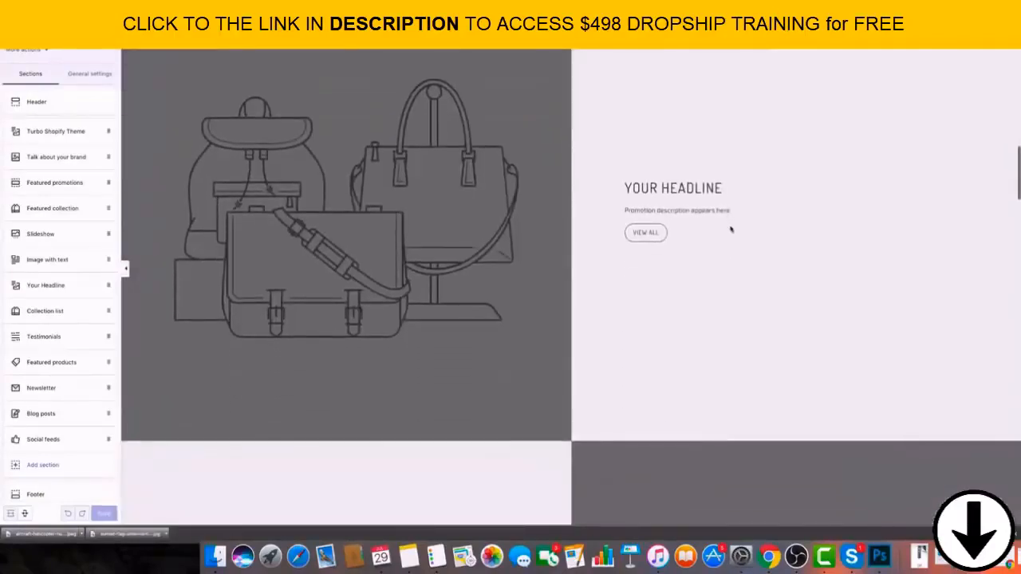
pyautogui.scroll(6, 642, 233)
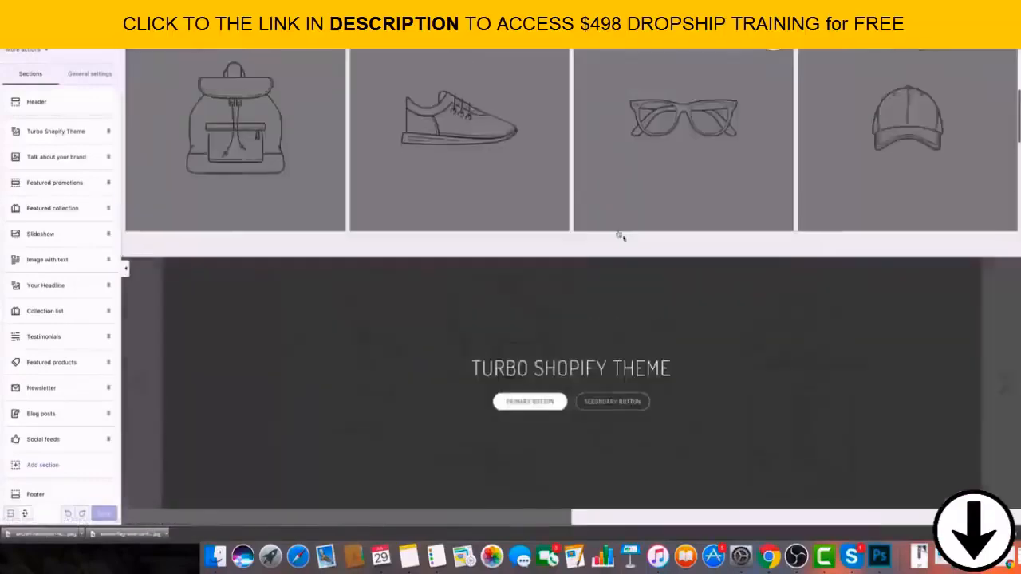
pyautogui.scroll(3, 622, 236)
pyautogui.click(83, 131)
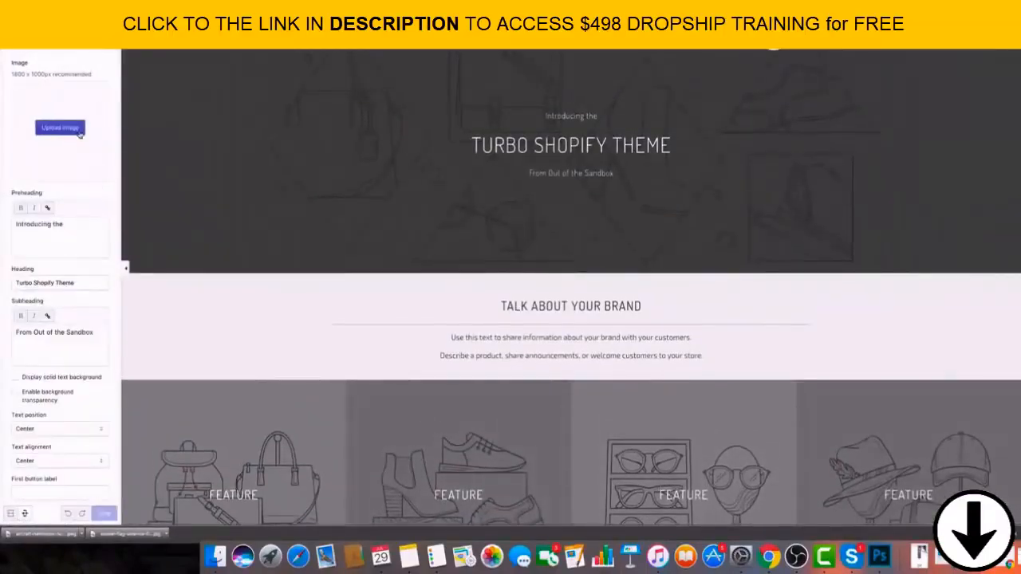
pyautogui.click(80, 134)
pyautogui.click(605, 164)
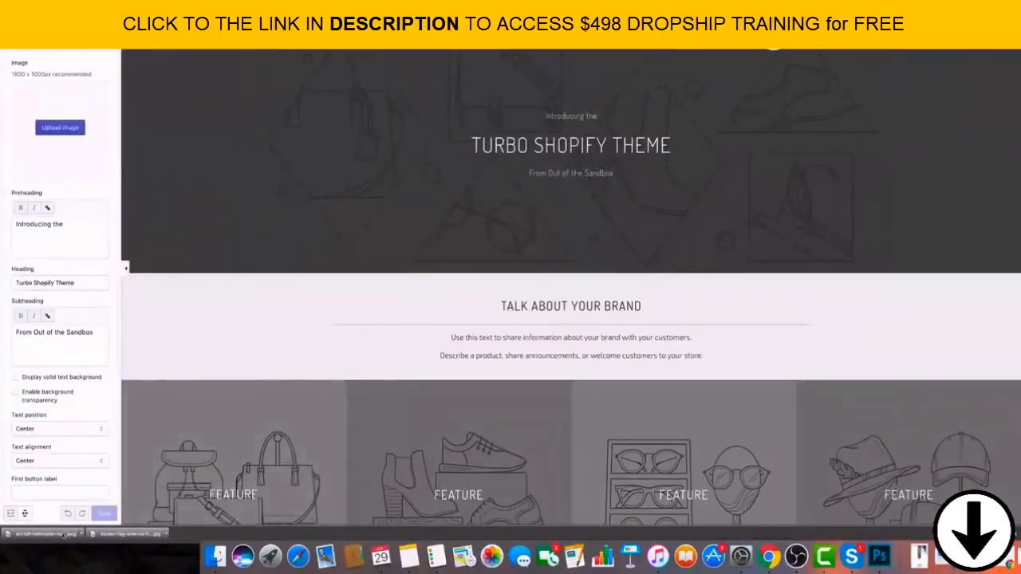
pyautogui.moveTo(63, 534); pyautogui.dragTo(69, 137)
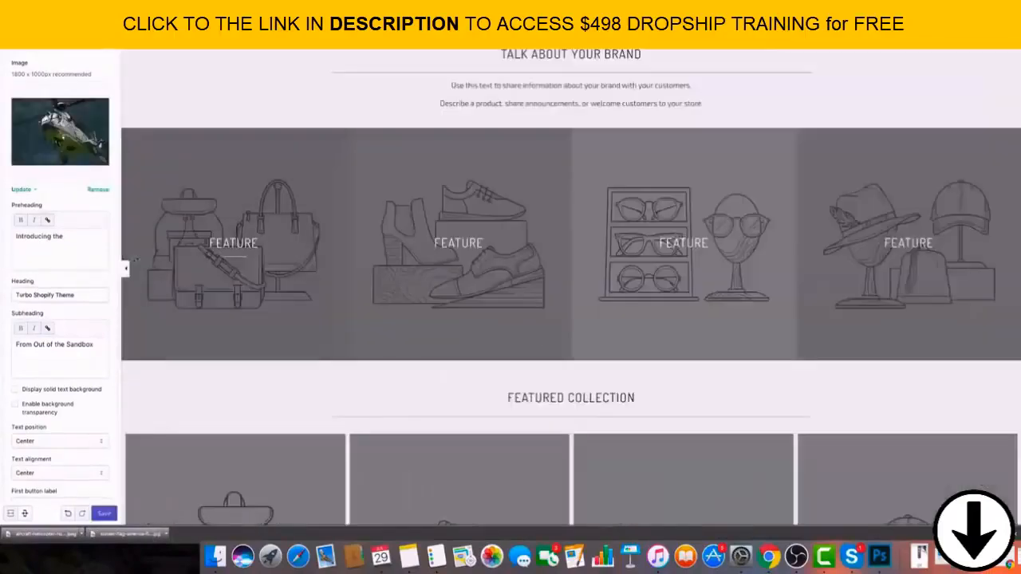
# Examine the helicopter banner in the store preview, the legibility of its overlaid text, and the section's image and text settings.
pyautogui.scroll(-5, 490, 214)
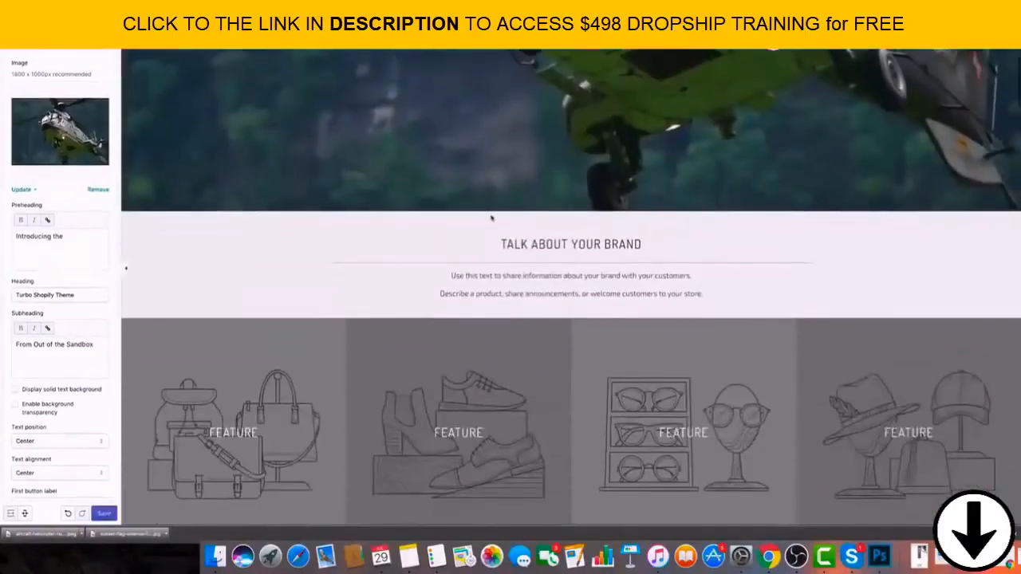
pyautogui.click(27, 191)
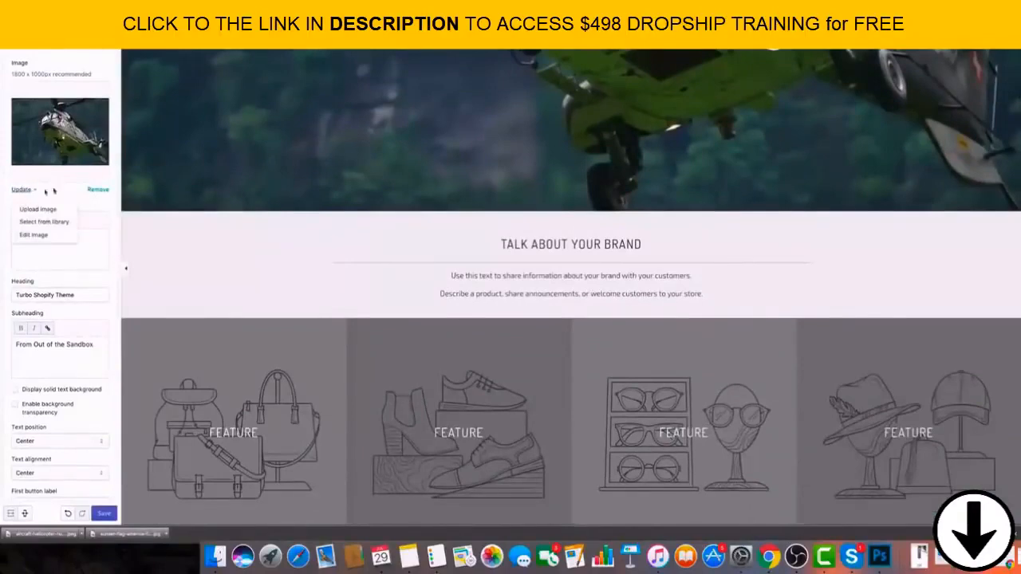
pyautogui.click(112, 236)
pyautogui.scroll(-3, 106, 236)
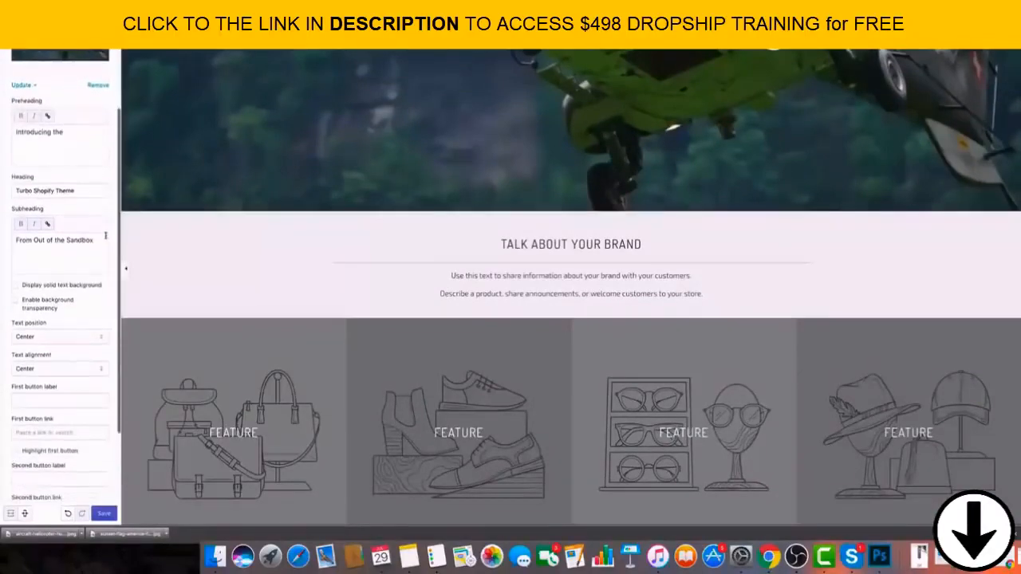
pyautogui.scroll(-2, 105, 236)
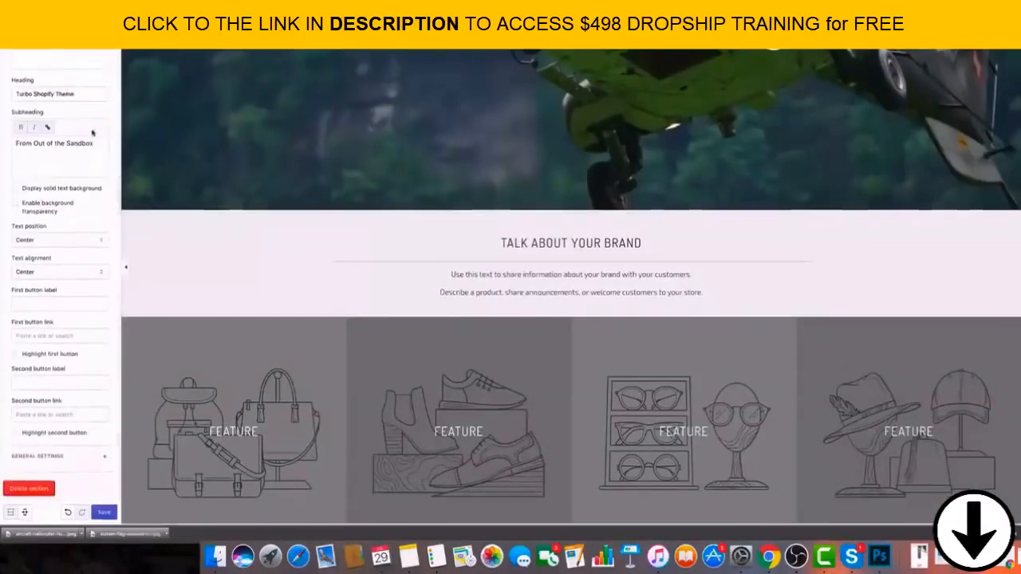
pyautogui.scroll(5, 93, 134)
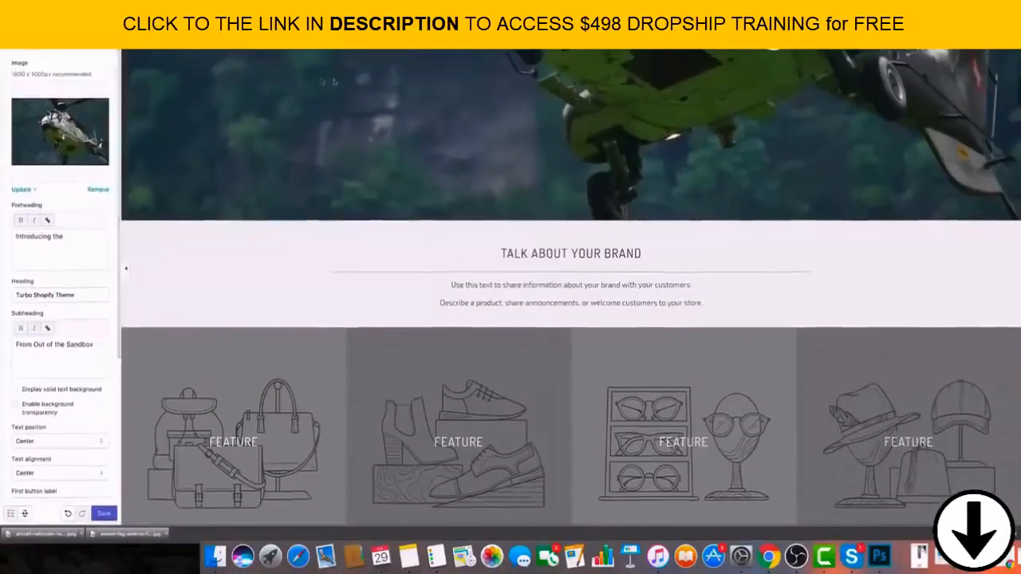
pyautogui.scroll(5, 334, 81)
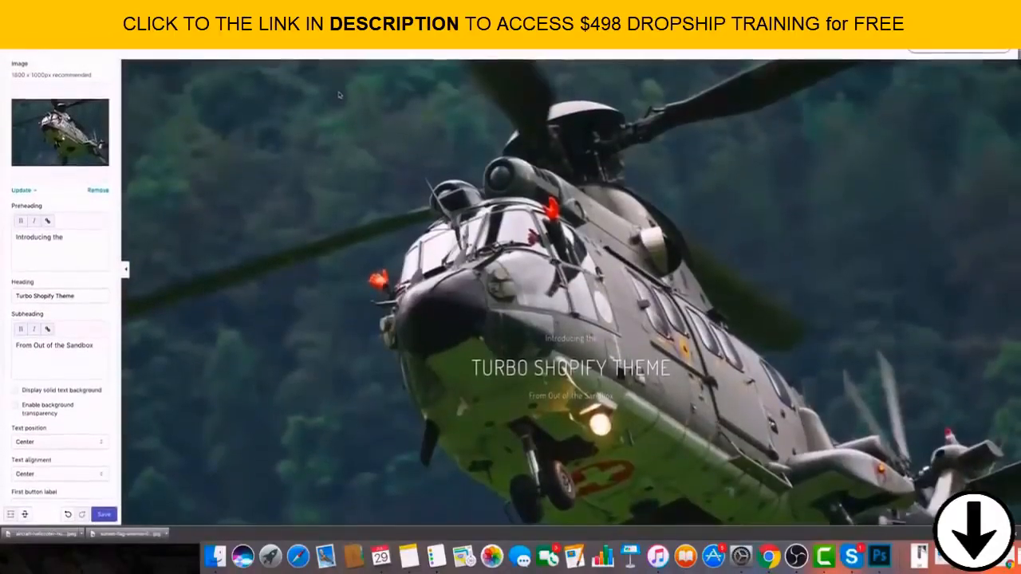
pyautogui.scroll(-1, 338, 95)
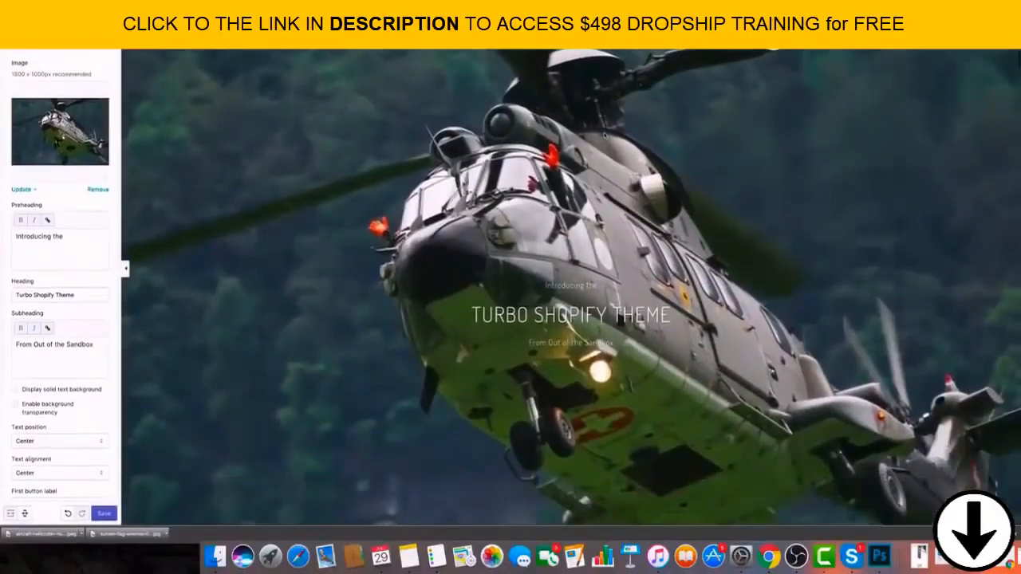
pyautogui.scroll(1, 594, 140)
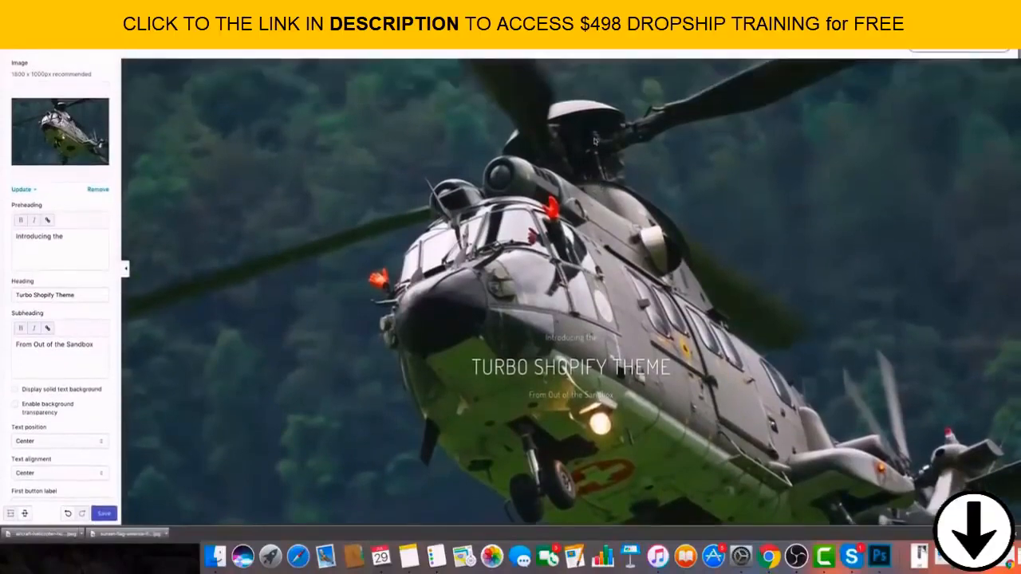
pyautogui.scroll(-5, 603, 146)
pyautogui.scroll(2, 642, 139)
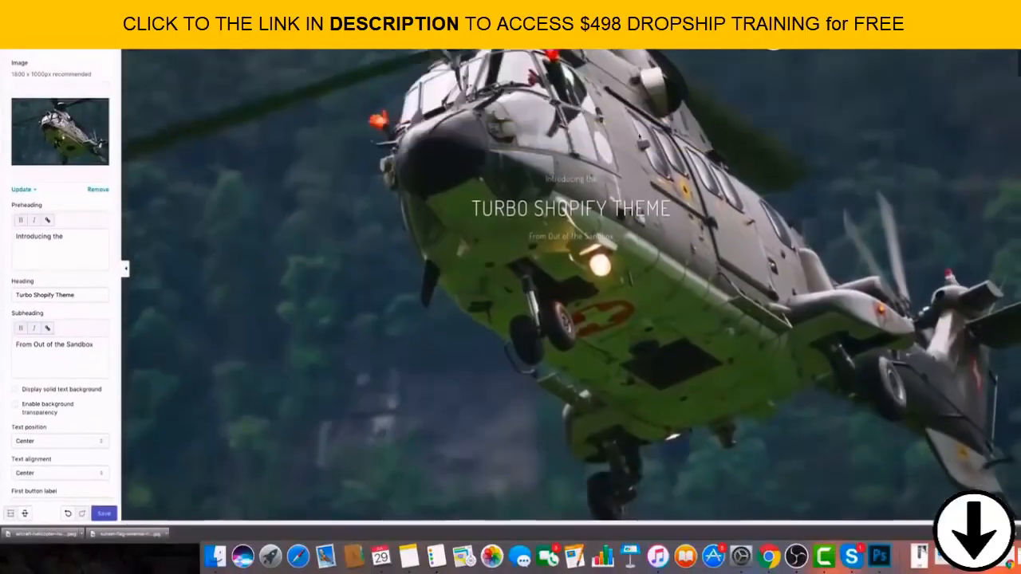
pyautogui.scroll(2, 646, 137)
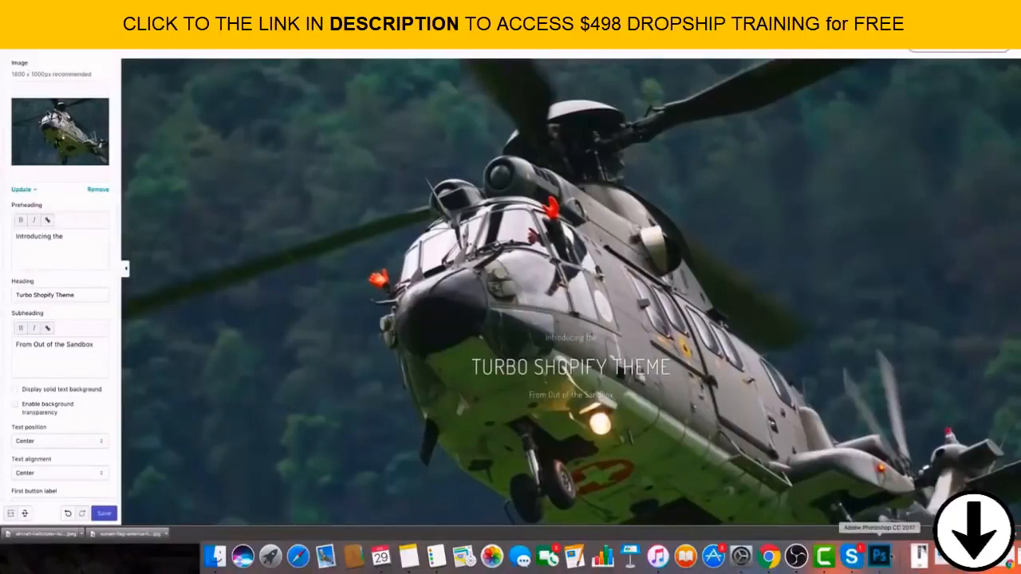
# Switch to Photoshop, place the helicopter photo on the blank white canvas, and enlarge and reposition it to cover the whole canvas.
pyautogui.click(881, 556)
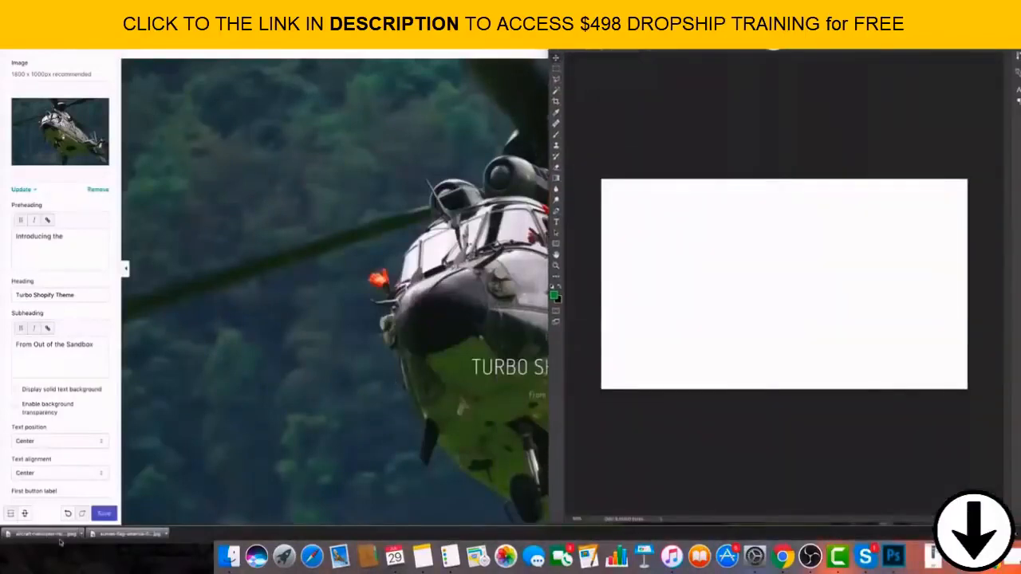
pyautogui.moveTo(57, 537); pyautogui.dragTo(727, 321)
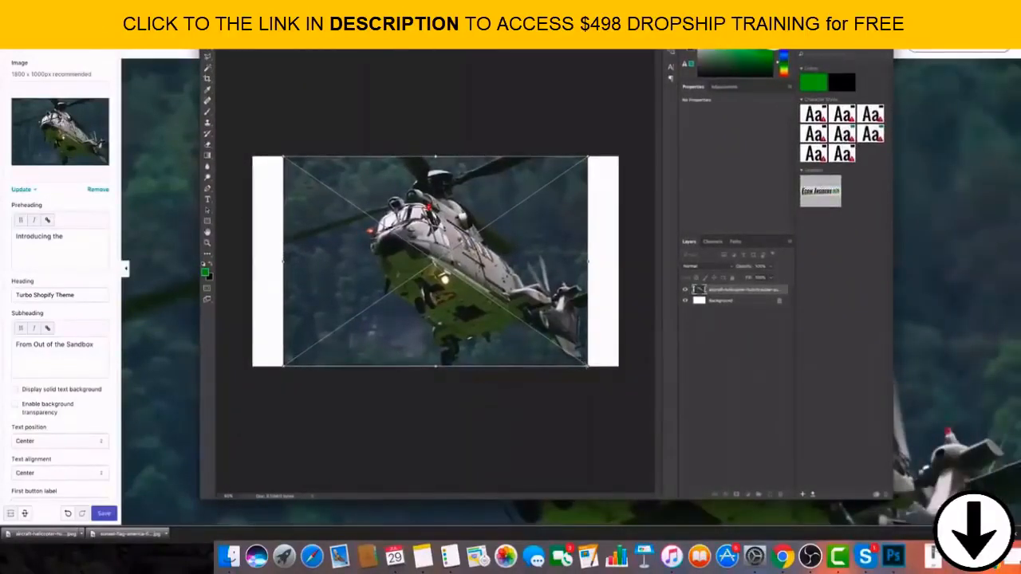
pyautogui.moveTo(588, 367); pyautogui.dragTo(634, 397)
pyautogui.moveTo(284, 156); pyautogui.dragTo(247, 132)
pyautogui.moveTo(407, 256); pyautogui.dragTo(408, 276)
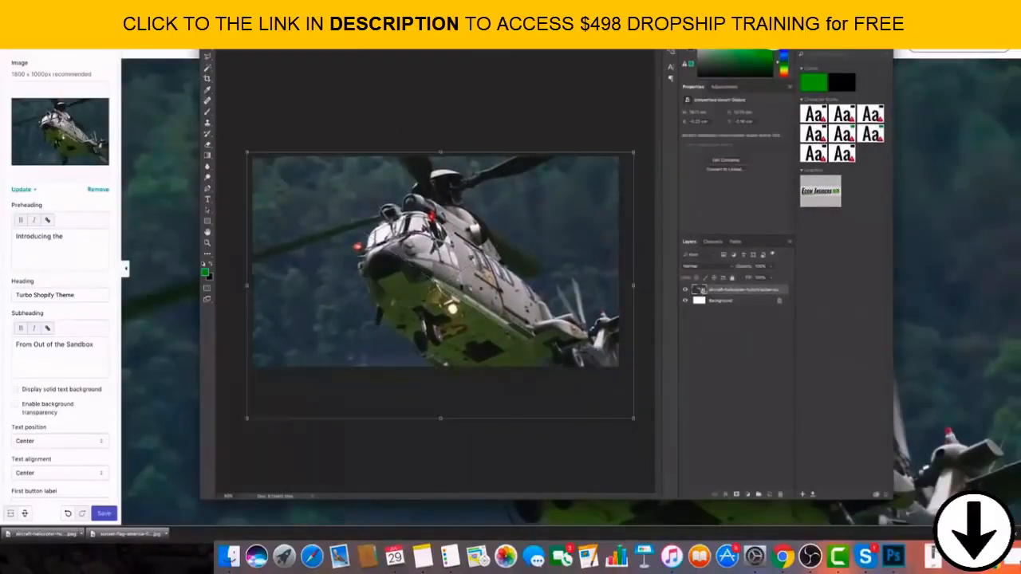
pyautogui.press('Return')
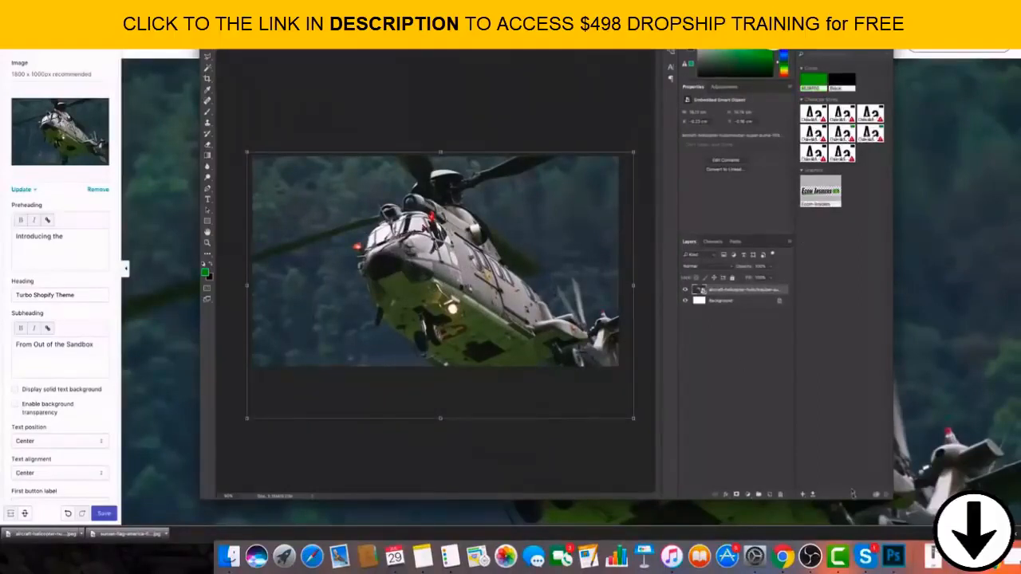
# Add a black-filled layer above the helicopter photo and lower its opacity to form a semi-transparent dark overlay.
pyautogui.click(770, 495)
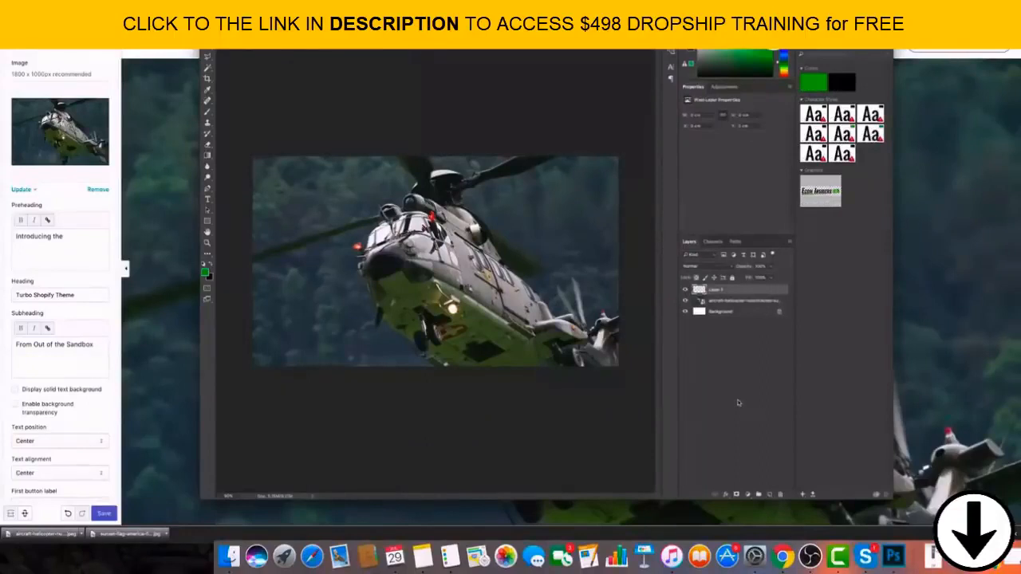
pyautogui.press('super+BackSpace')
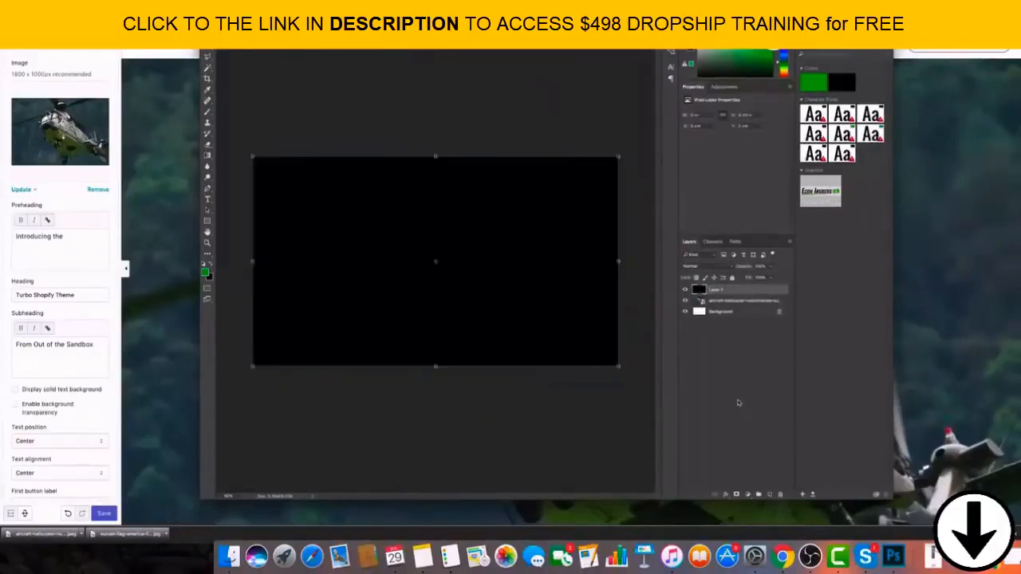
pyautogui.click(770, 269)
pyautogui.moveTo(769, 277); pyautogui.dragTo(742, 278)
pyautogui.click(750, 388)
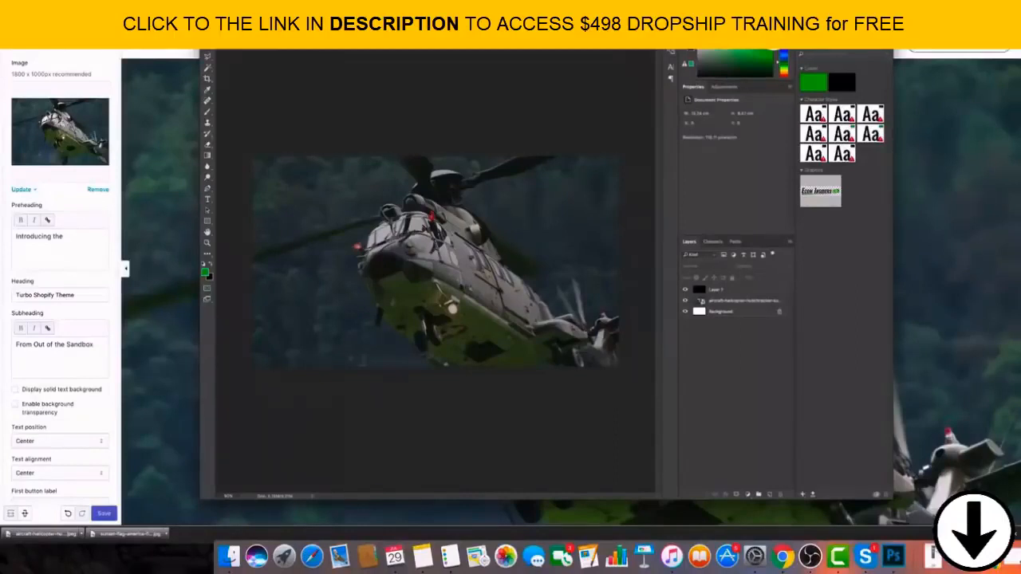
# Save the darkened helicopter composition to the Desktop with Save As.
pyautogui.click(65, 3)
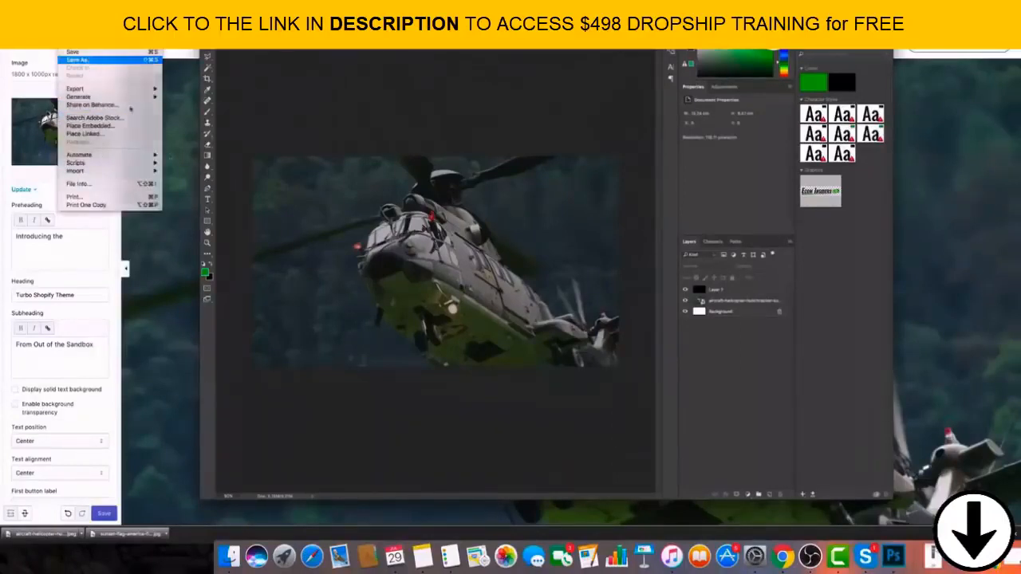
pyautogui.click(80, 60)
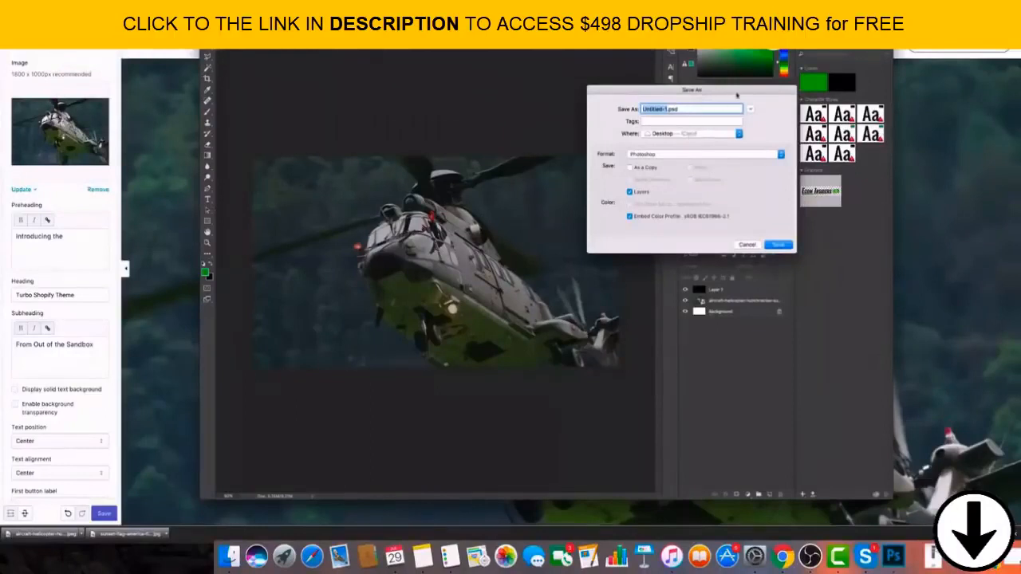
pyautogui.moveTo(737, 95); pyautogui.dragTo(0, 187)
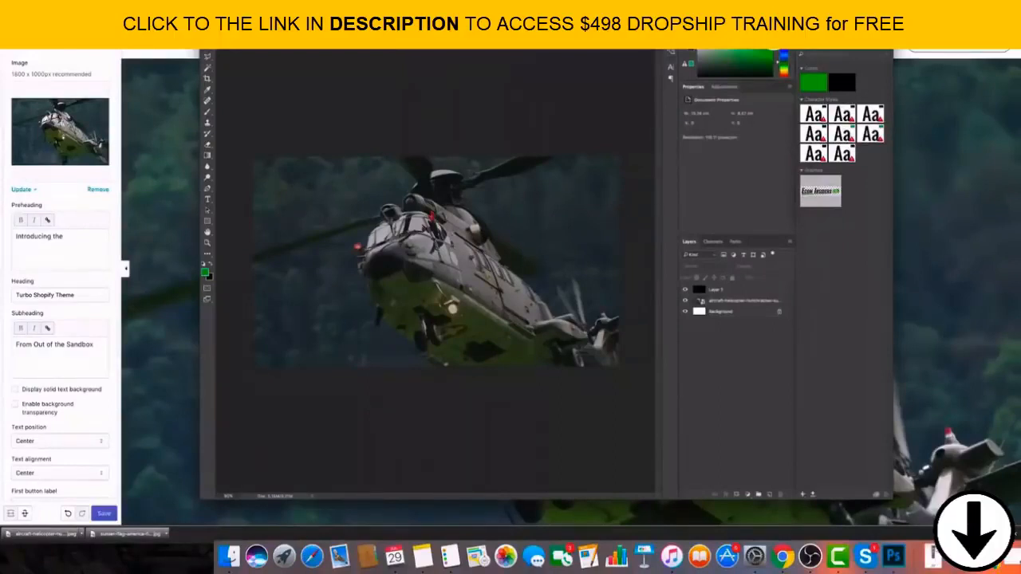
# Try merging all visible layers of the helicopter composition into one and undo the merge.
pyautogui.press('shift+super+e')
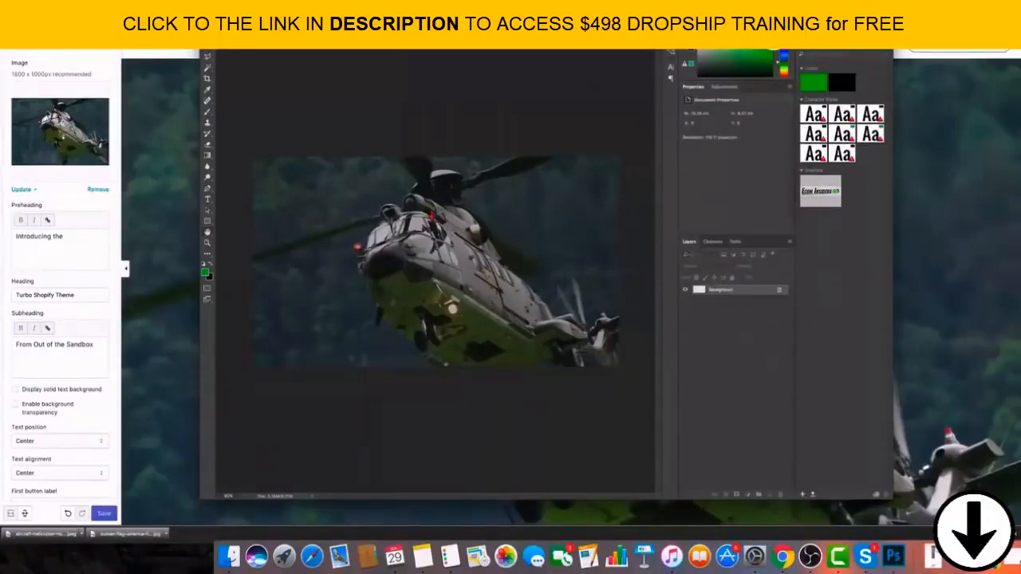
pyautogui.press('super+z')
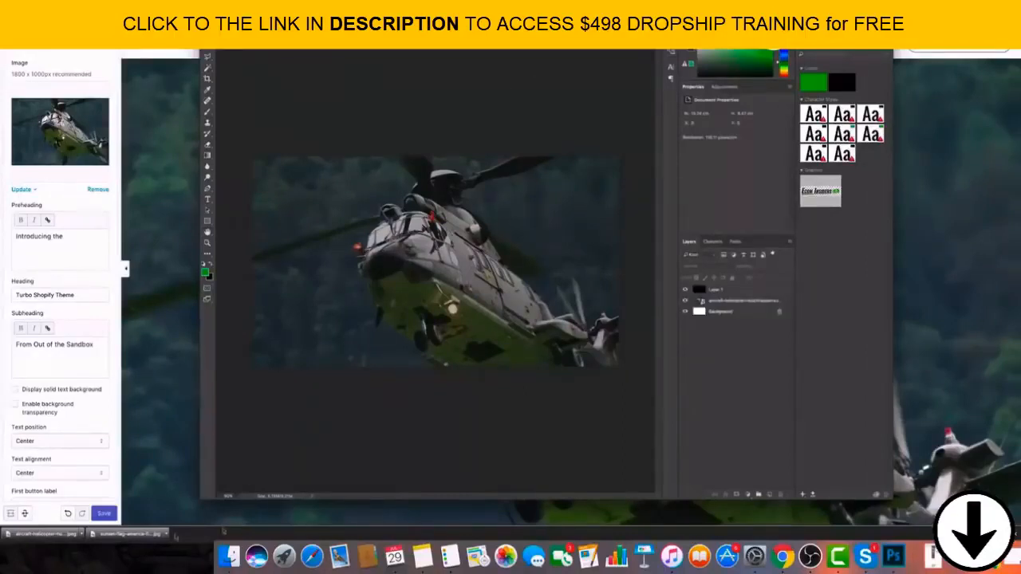
# Place the sunset American flag photo above the existing layers, then enlarge and reposition it to cover the whole canvas.
pyautogui.moveTo(138, 533); pyautogui.dragTo(466, 271)
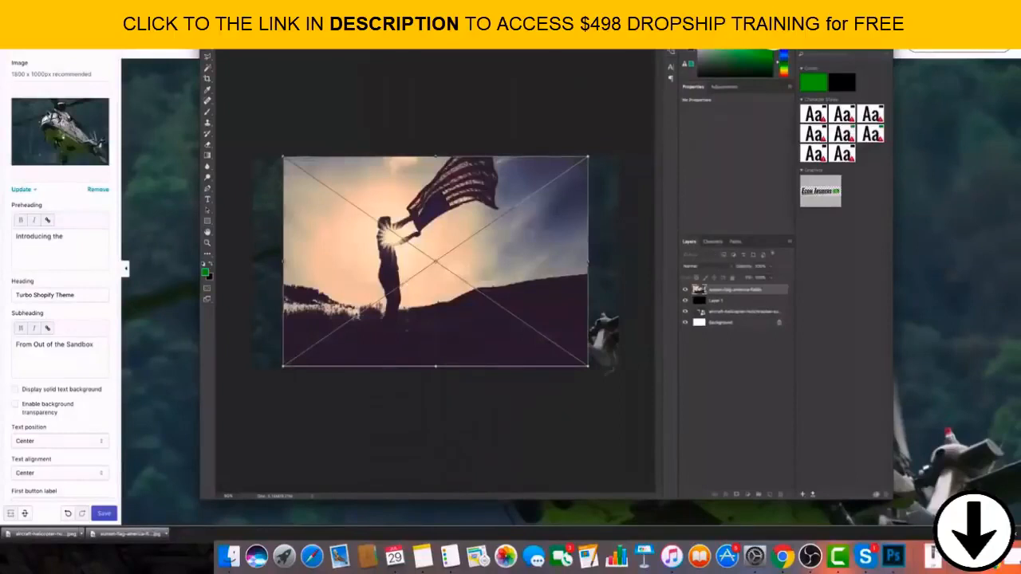
pyautogui.moveTo(590, 367); pyautogui.dragTo(623, 389)
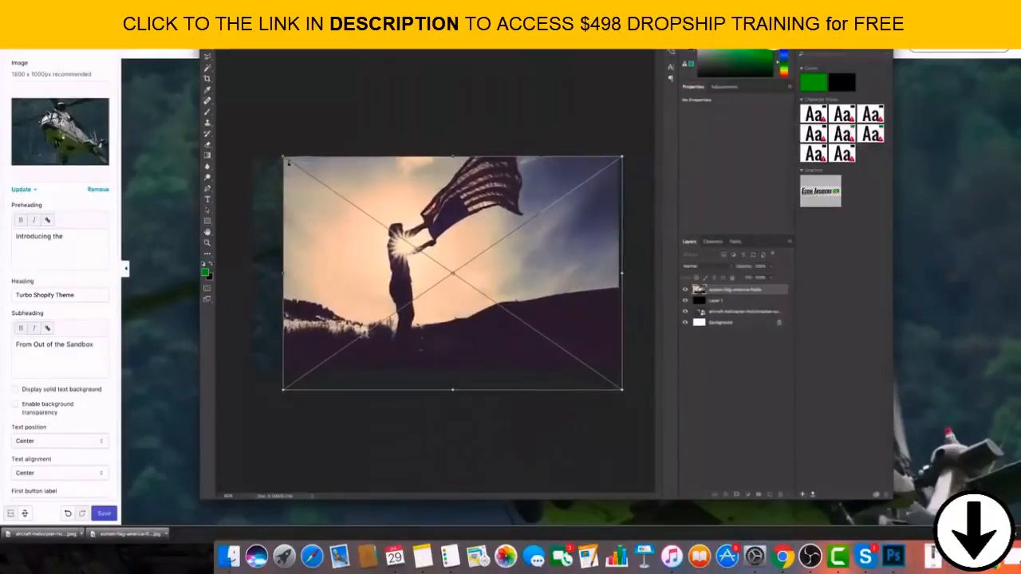
pyautogui.moveTo(289, 162); pyautogui.dragTo(249, 134)
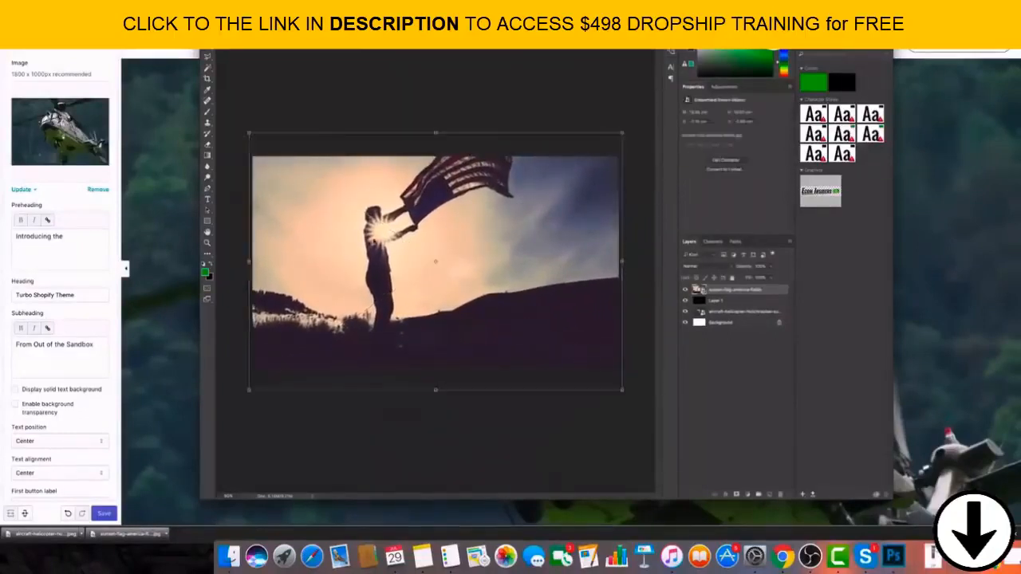
pyautogui.moveTo(529, 246)
pyautogui.mouseDown()
pyautogui.moveTo(528, 273)
pyautogui.moveTo(531, 264)
pyautogui.mouseUp()
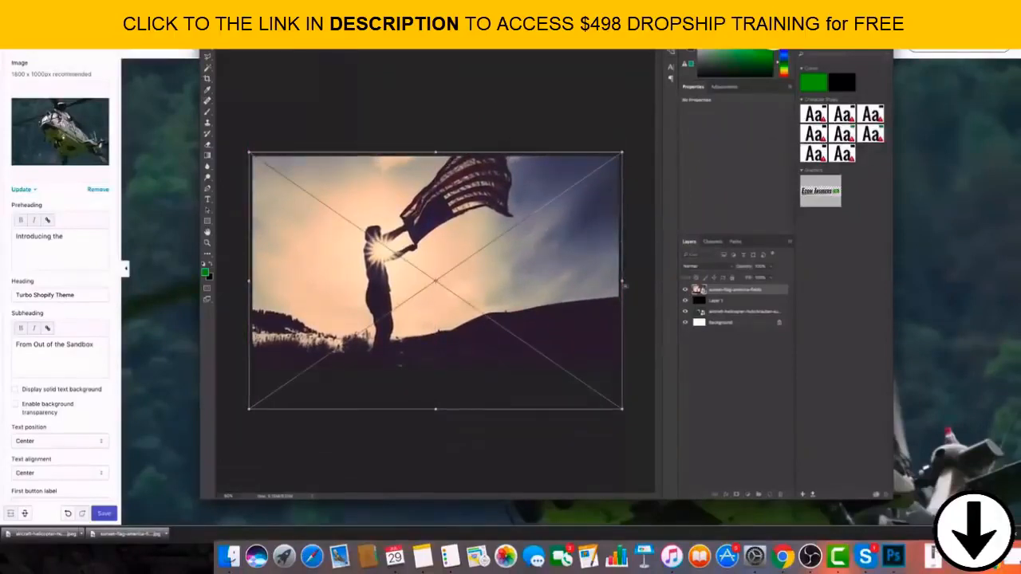
pyautogui.press('Return')
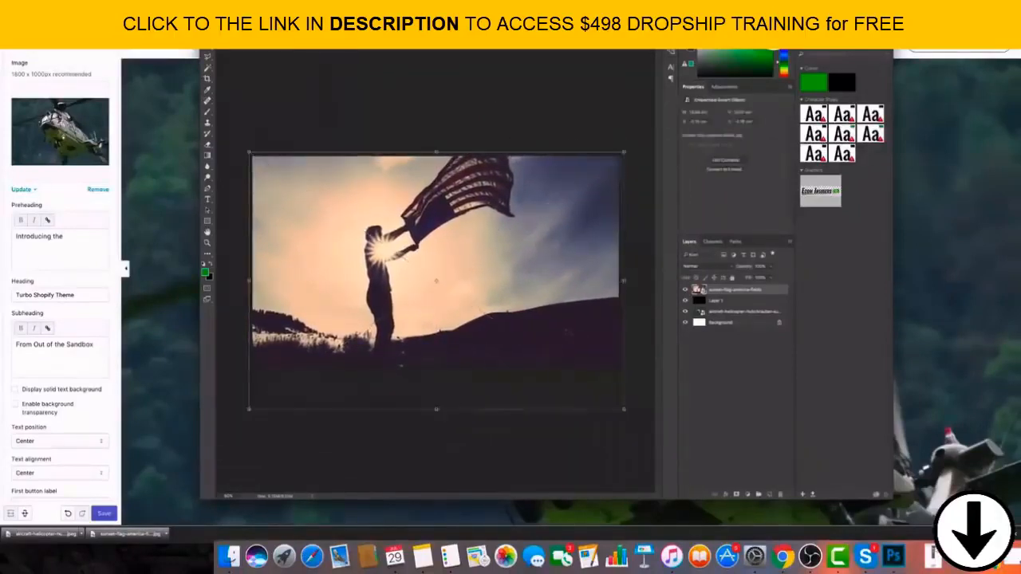
# Move the semi-transparent black overlay layer above the sunset flag photo, then deselect all layers.
pyautogui.moveTo(740, 300); pyautogui.dragTo(737, 289)
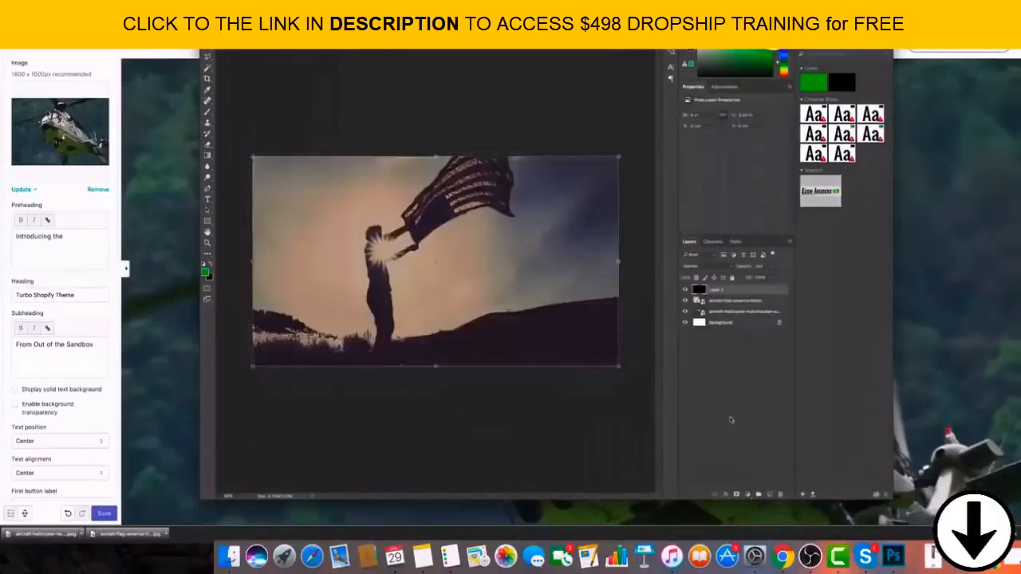
pyautogui.click(735, 301)
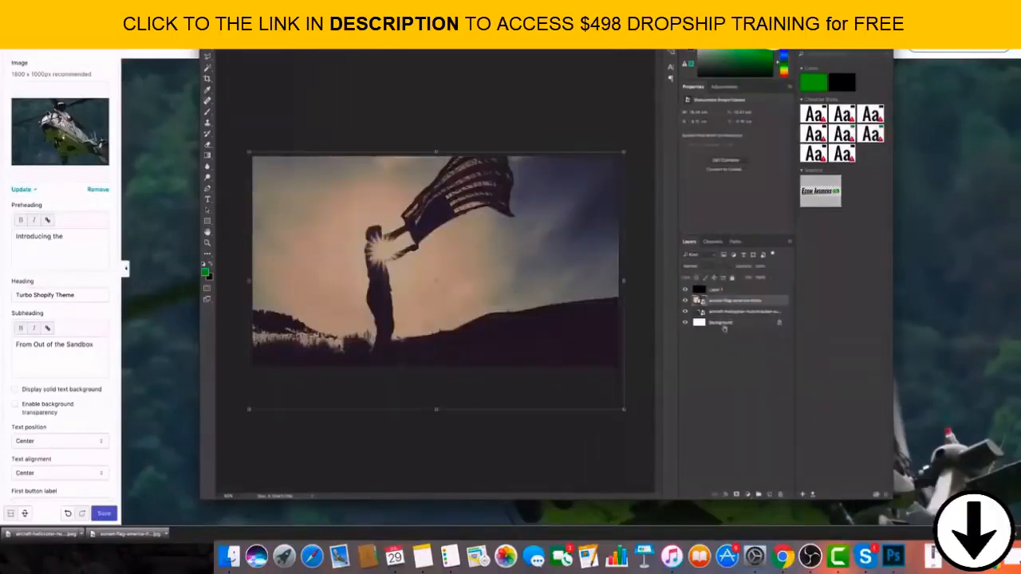
pyautogui.click(723, 329)
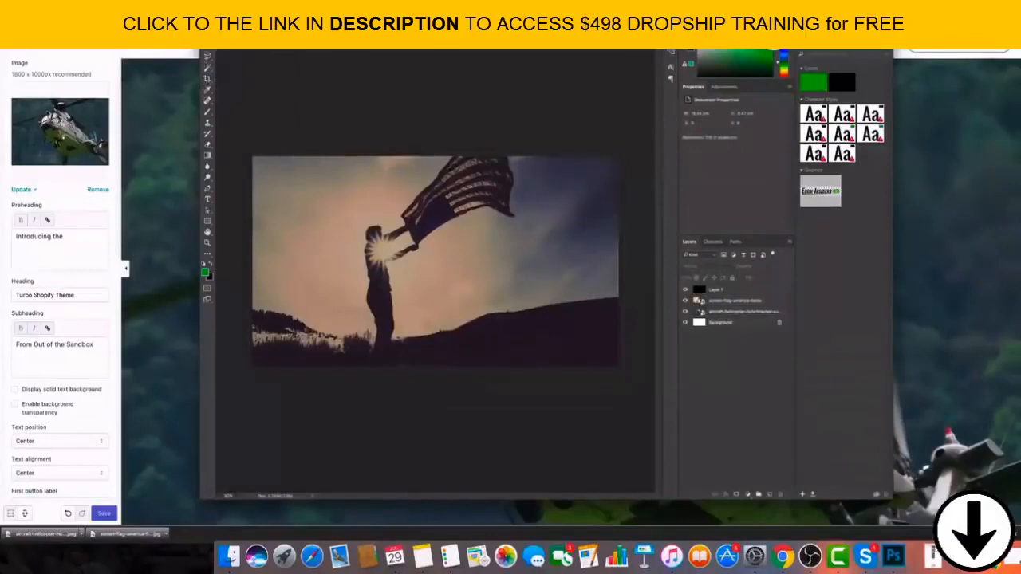
# Erase the dark overlay layer over the waving flag with the Eraser tool so the flag appears brighter than its surroundings.
pyautogui.click(208, 101)
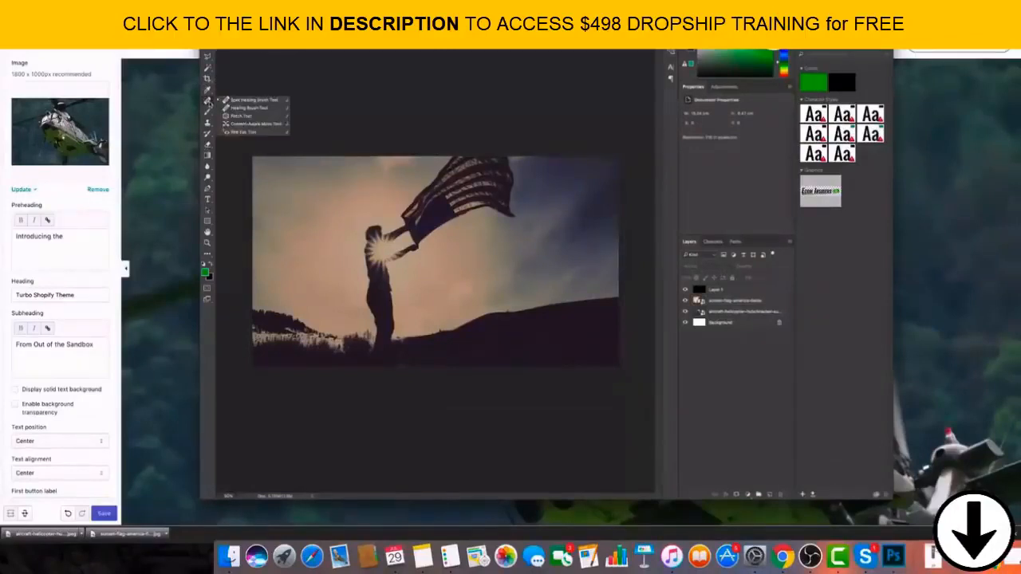
pyautogui.click(209, 91)
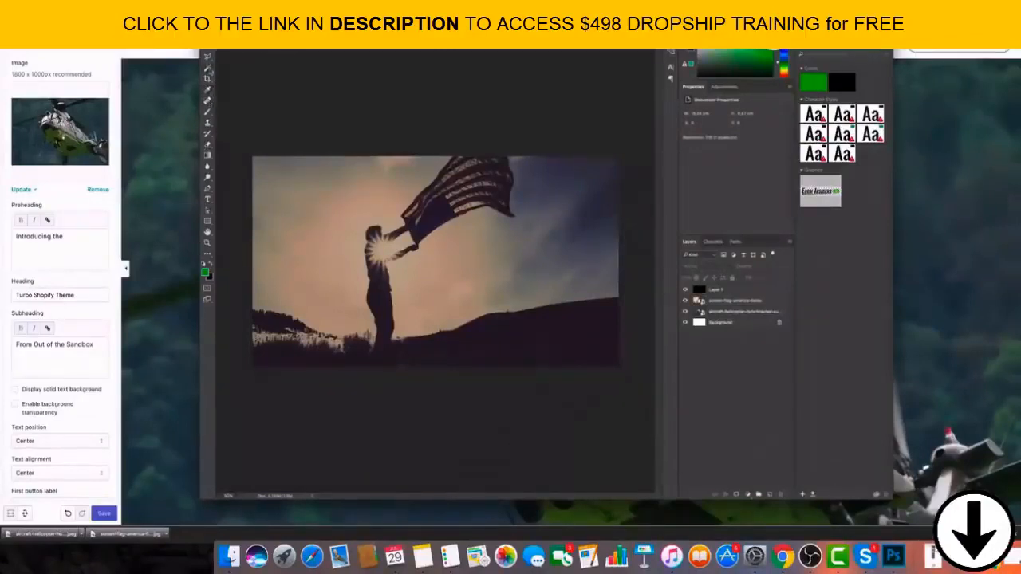
pyautogui.click(209, 69)
pyautogui.click(210, 135)
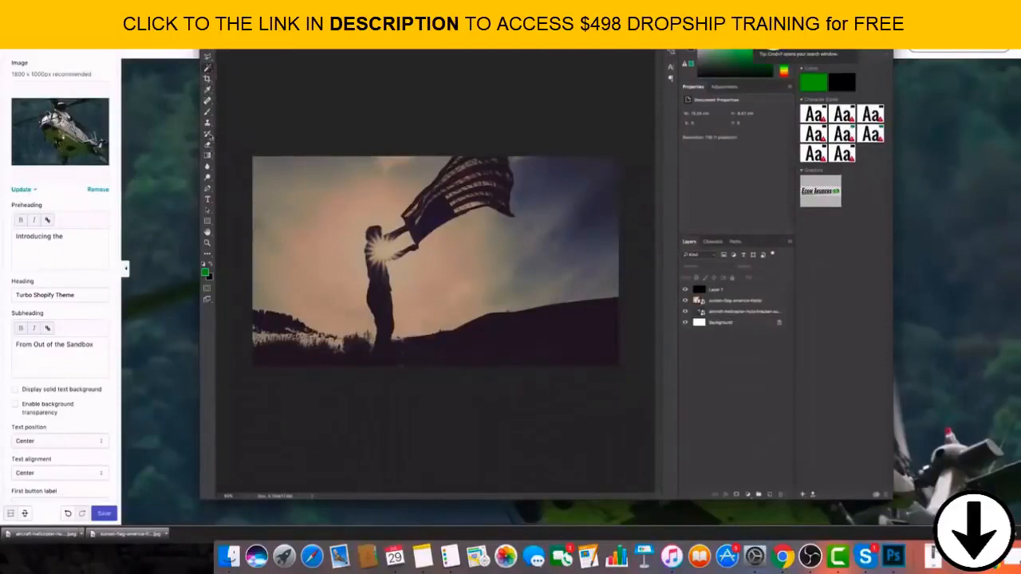
pyautogui.click(208, 144)
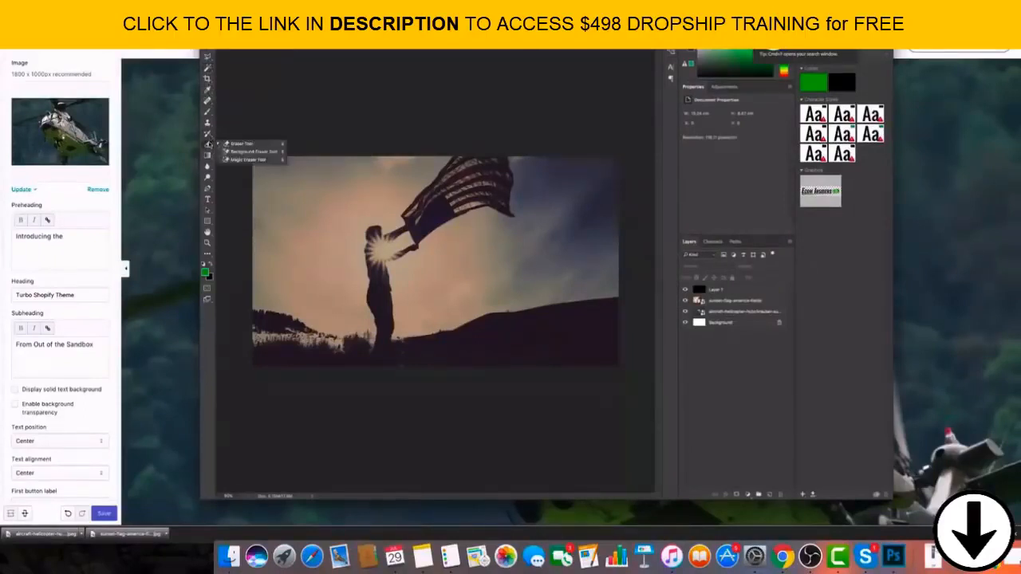
pyautogui.click(230, 37)
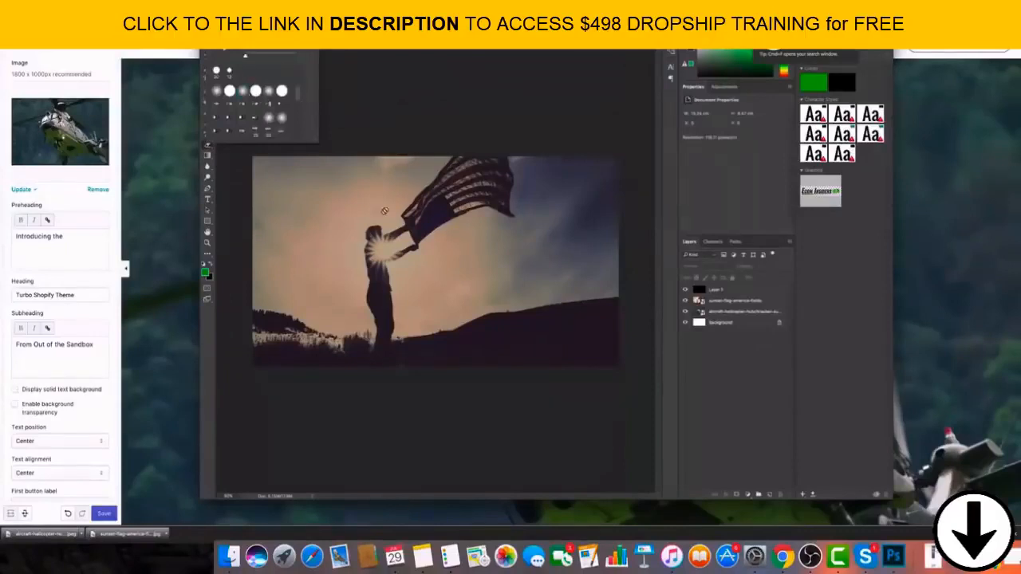
pyautogui.click(393, 237)
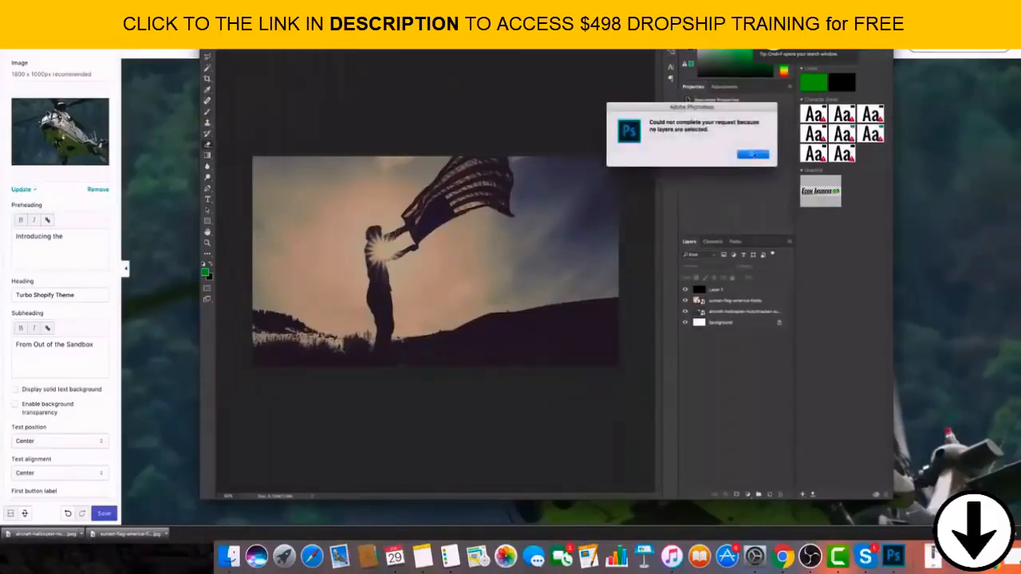
pyautogui.click(753, 156)
pyautogui.click(730, 292)
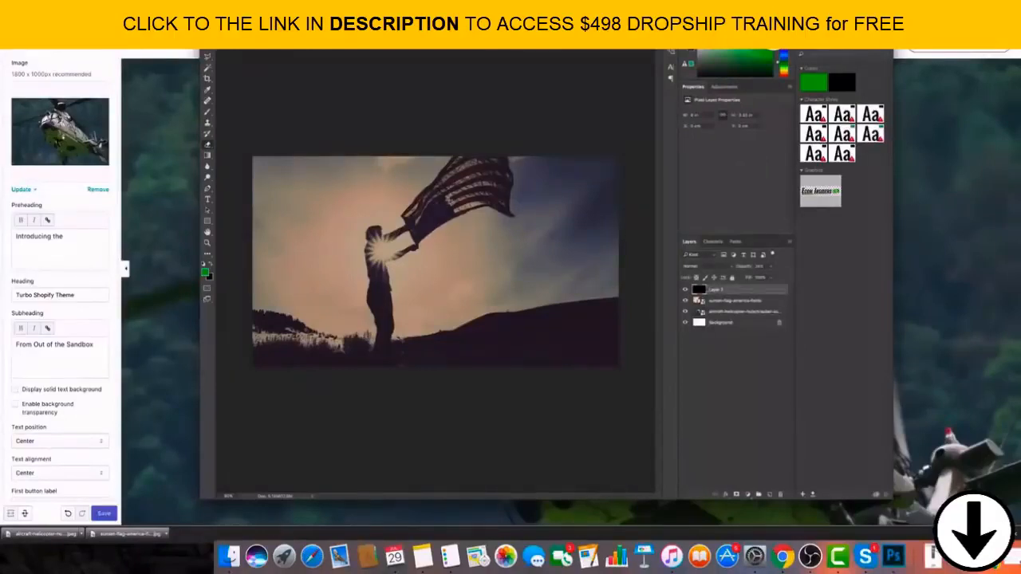
pyautogui.click(430, 198)
pyautogui.moveTo(420, 206)
pyautogui.mouseDown()
pyautogui.moveTo(463, 165)
pyautogui.moveTo(443, 172)
pyautogui.moveTo(408, 228)
pyautogui.moveTo(427, 238)
pyautogui.moveTo(468, 209)
pyautogui.moveTo(500, 215)
pyautogui.moveTo(500, 156)
pyautogui.moveTo(508, 187)
pyautogui.moveTo(465, 182)
pyautogui.moveTo(435, 204)
pyautogui.moveTo(478, 192)
pyautogui.moveTo(496, 169)
pyautogui.moveTo(420, 206)
pyautogui.moveTo(466, 170)
pyautogui.mouseUp()
pyautogui.click(757, 431)
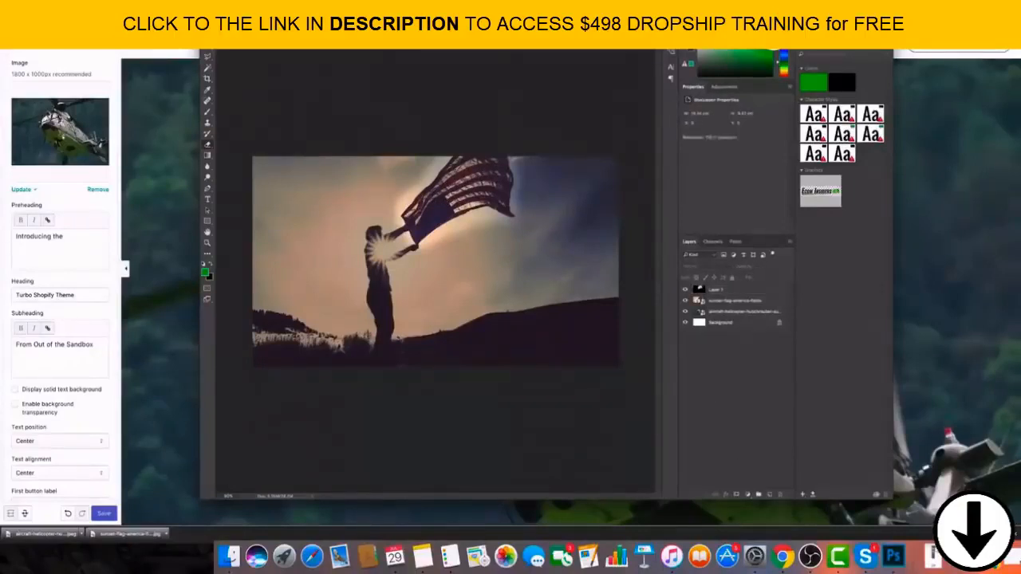
# Try merging all visible layers of the flag composition into one and undo the merge.
pyautogui.click(66, 7)
pyautogui.click(98, 61)
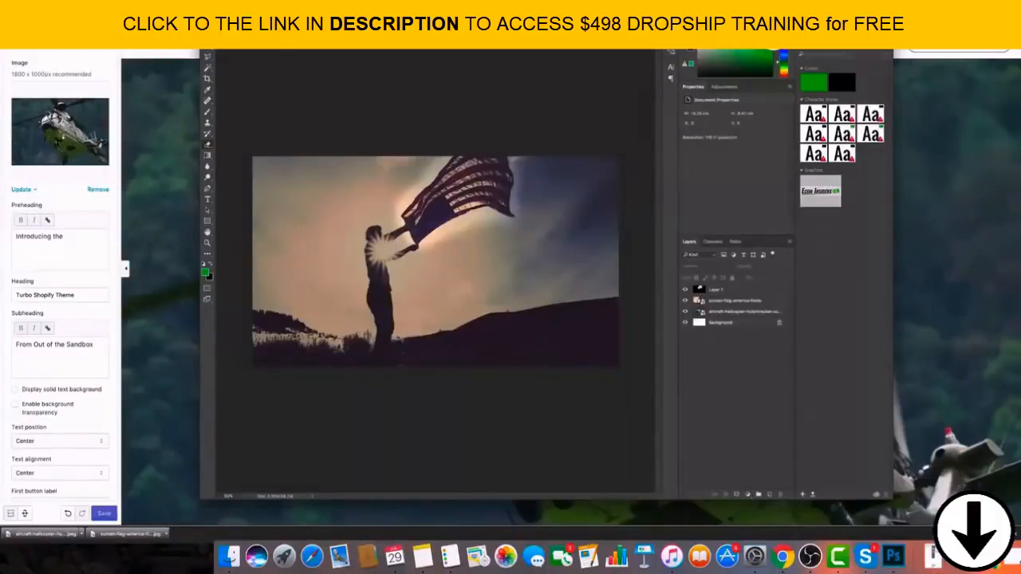
pyautogui.press('super+shift+e')
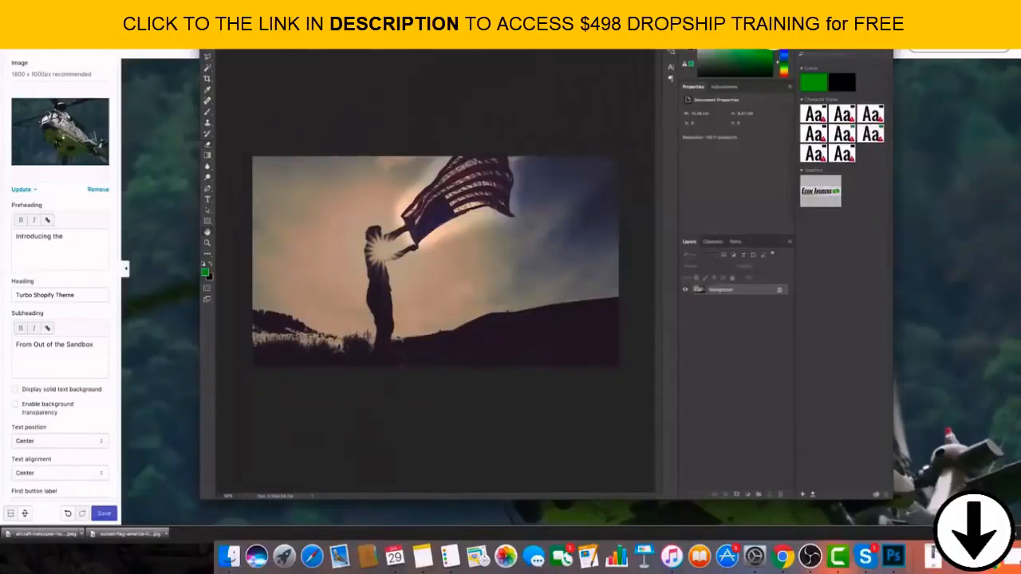
pyautogui.press('super+z')
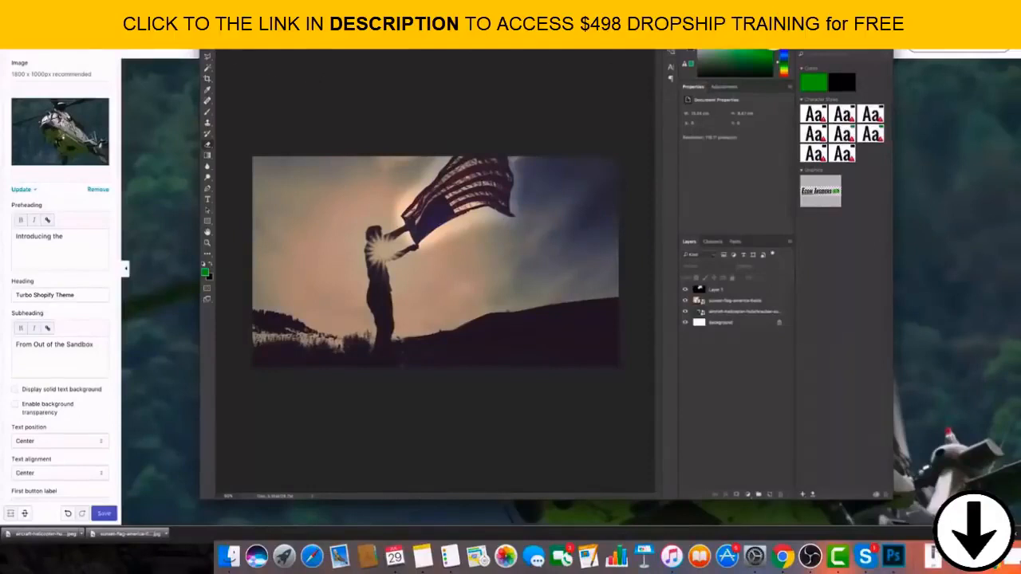
# In the Shopify theme editor, remove the helicopter banner image and try to upload the downloaded sunset flag photo in its place.
pyautogui.click(214, 10)
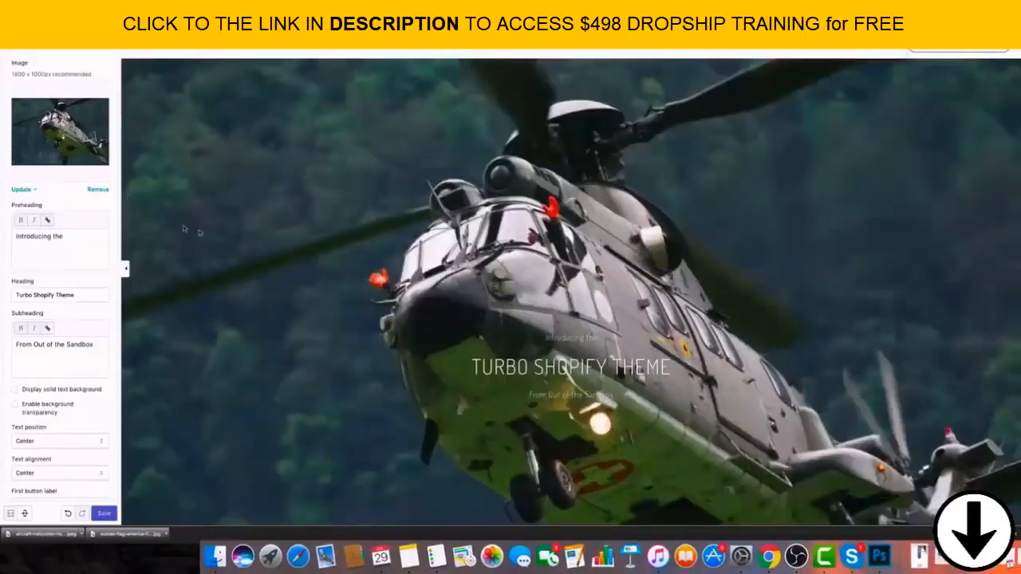
pyautogui.click(97, 190)
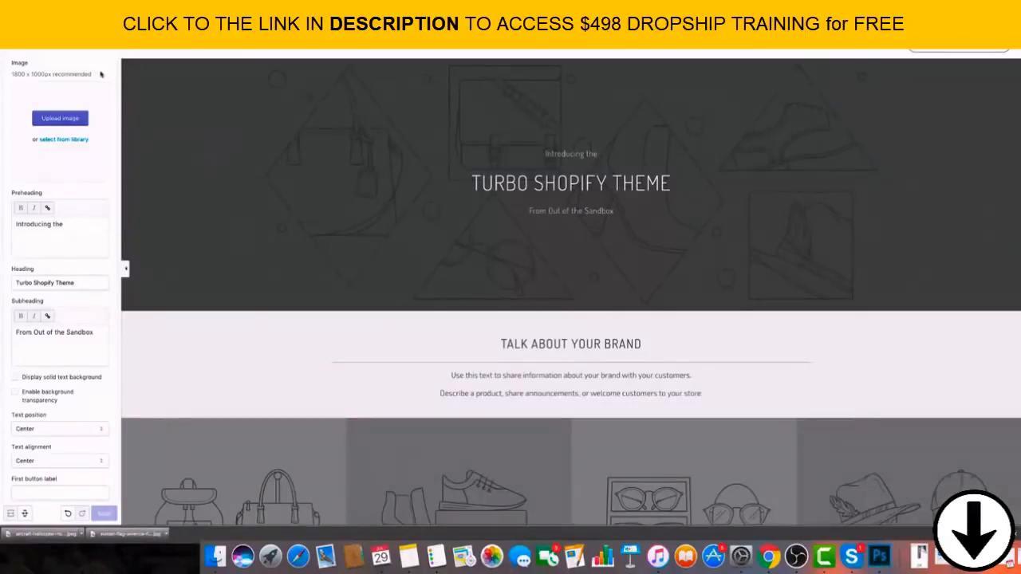
pyautogui.click(85, 122)
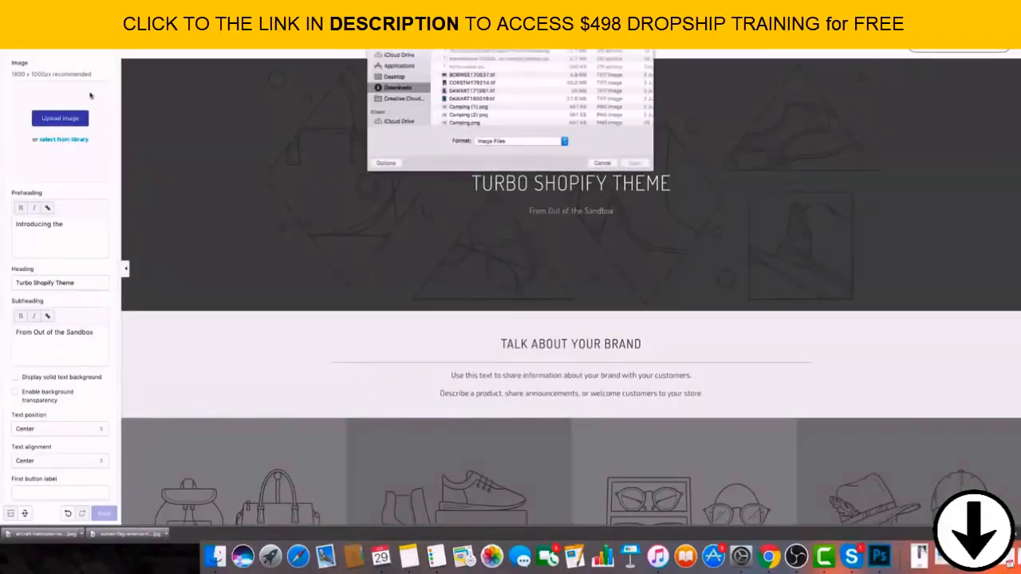
pyautogui.click(601, 163)
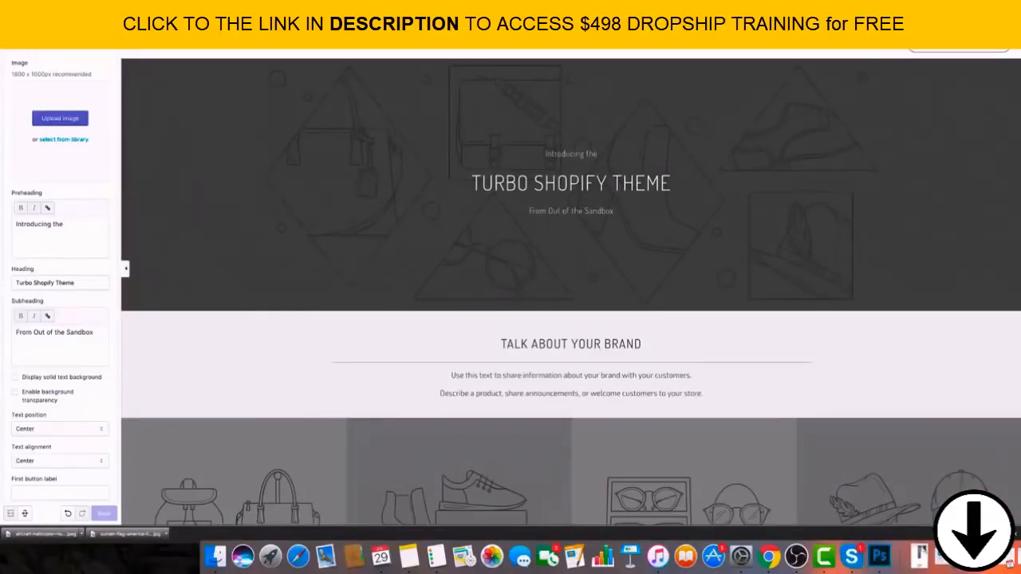
pyautogui.moveTo(127, 534); pyautogui.dragTo(72, 136)
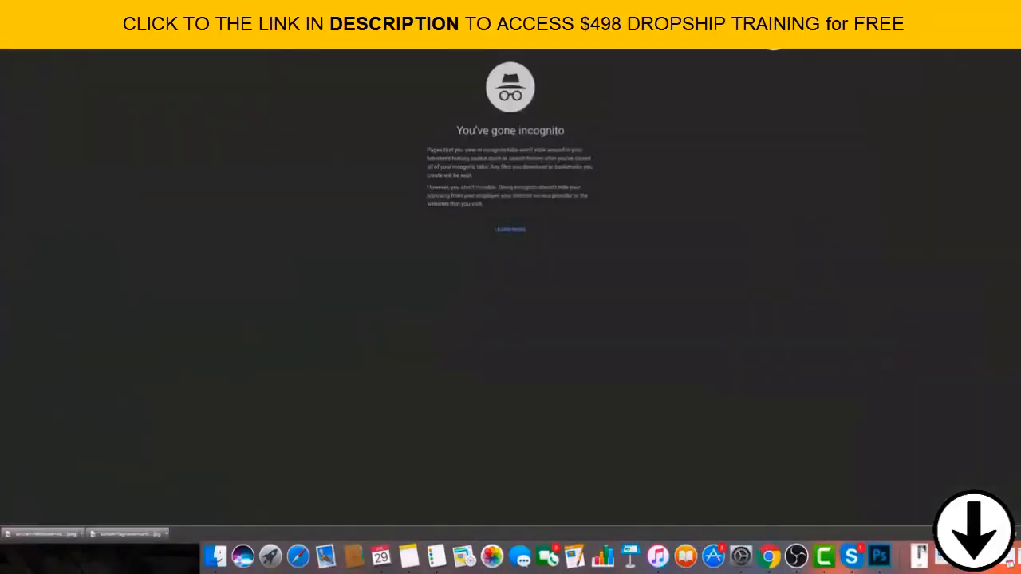
# Open teespring.com in an incognito browser window.
pyautogui.write('teespring')
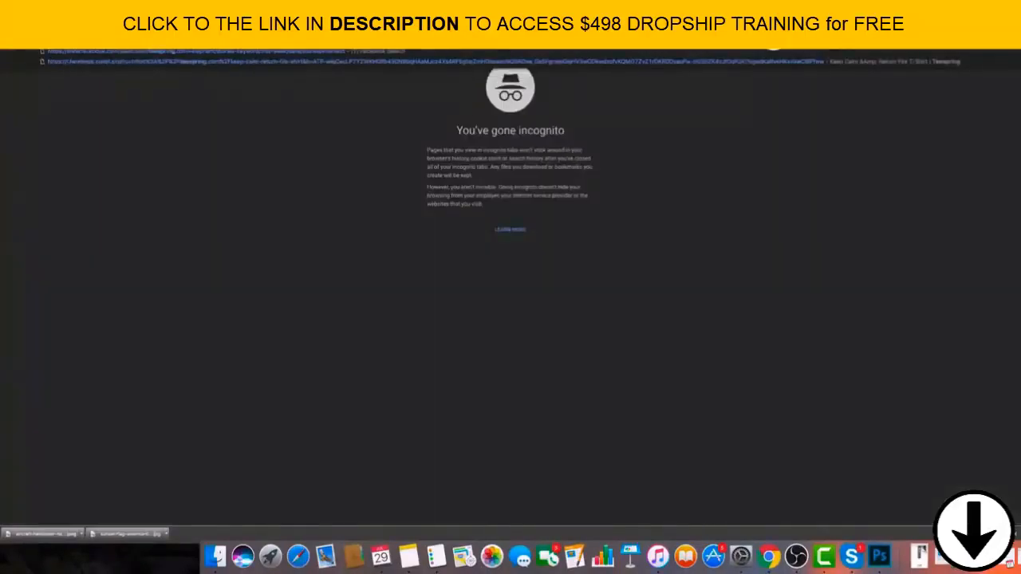
pyautogui.write('.com')
pyautogui.press('Return')
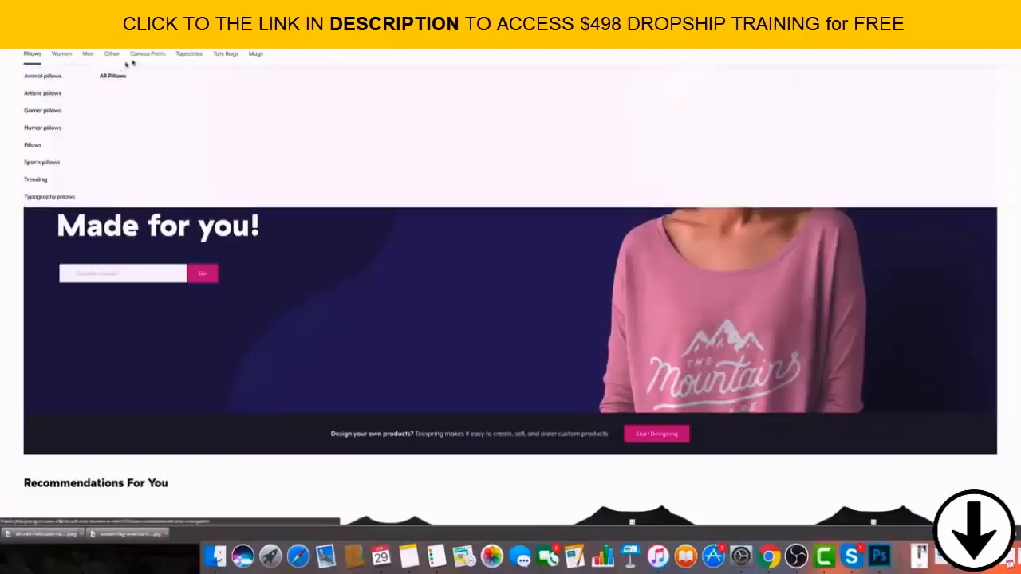
# Examine Teespring's homepage recommendations and its product categories, including Pillows, Other and Mugs.
pyautogui.moveTo(237, 58)
pyautogui.scroll(-10, 231, 79)
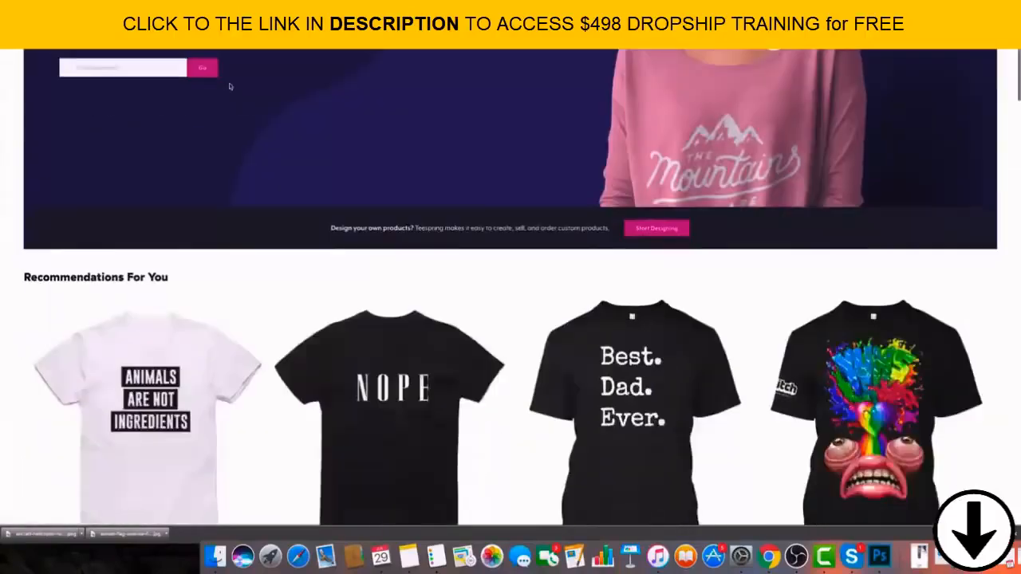
pyautogui.scroll(10, 220, 91)
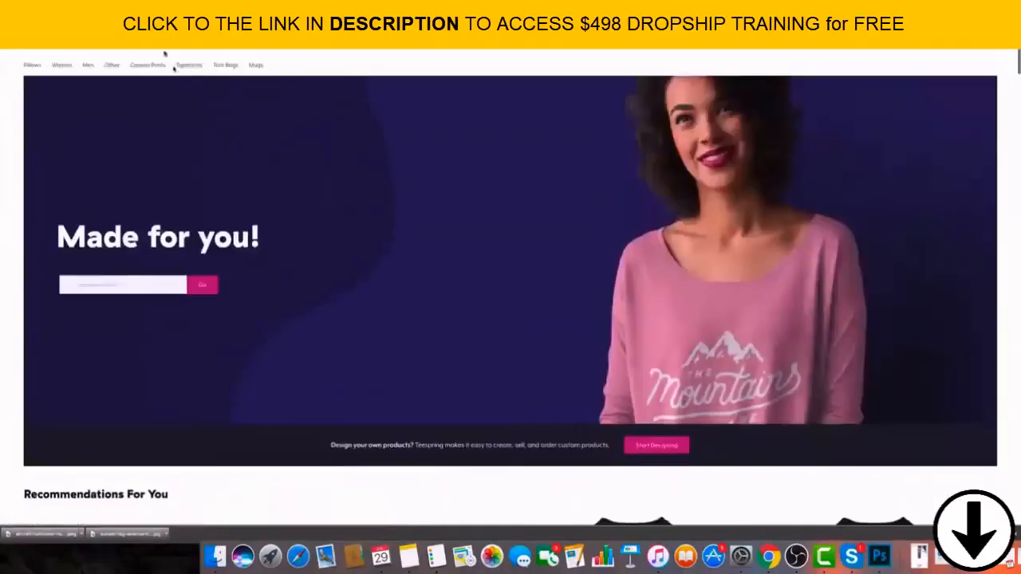
pyautogui.moveTo(109, 56)
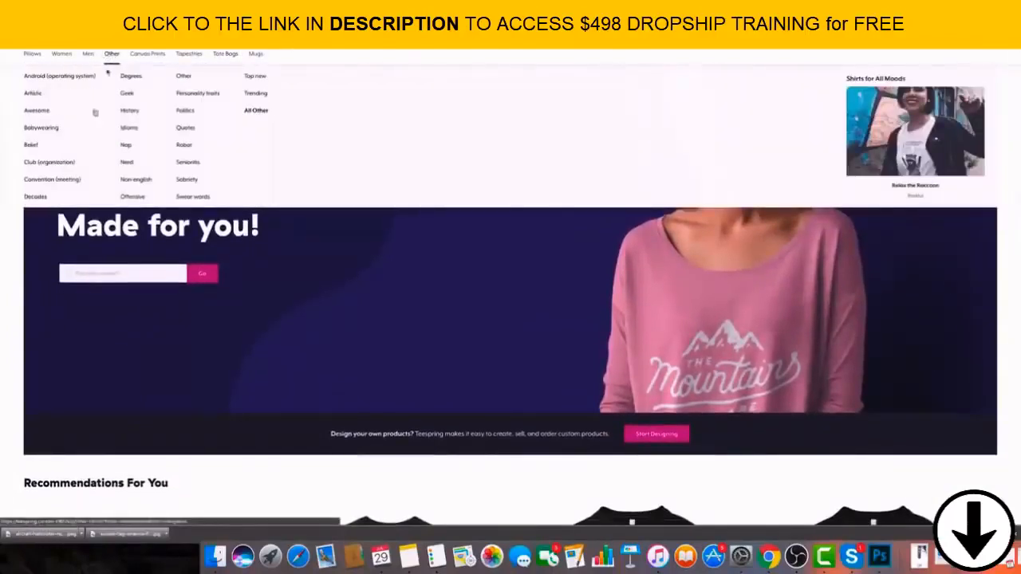
pyautogui.scroll(-2, 171, 192)
pyautogui.scroll(2, 112, 60)
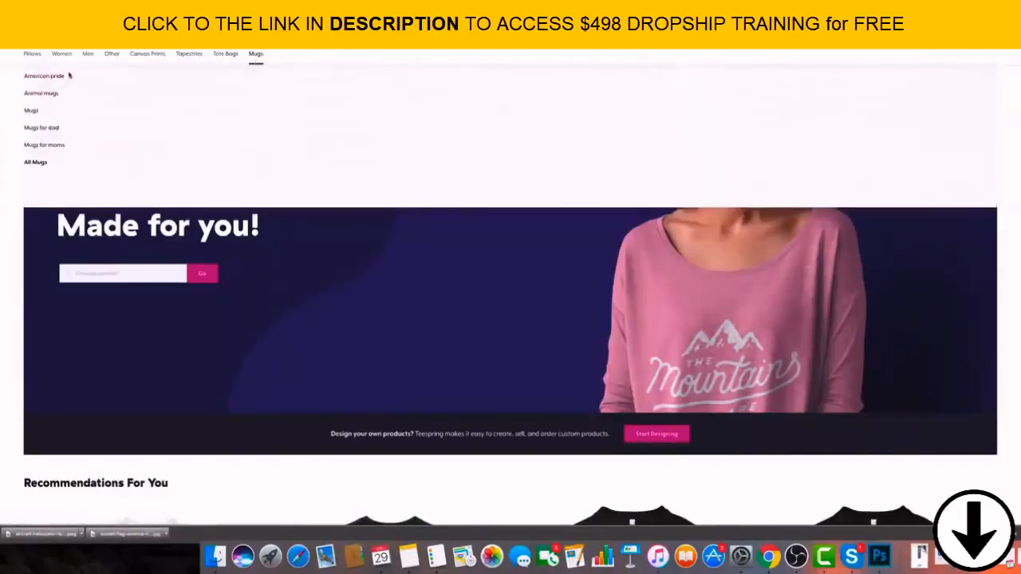
pyautogui.moveTo(34, 57)
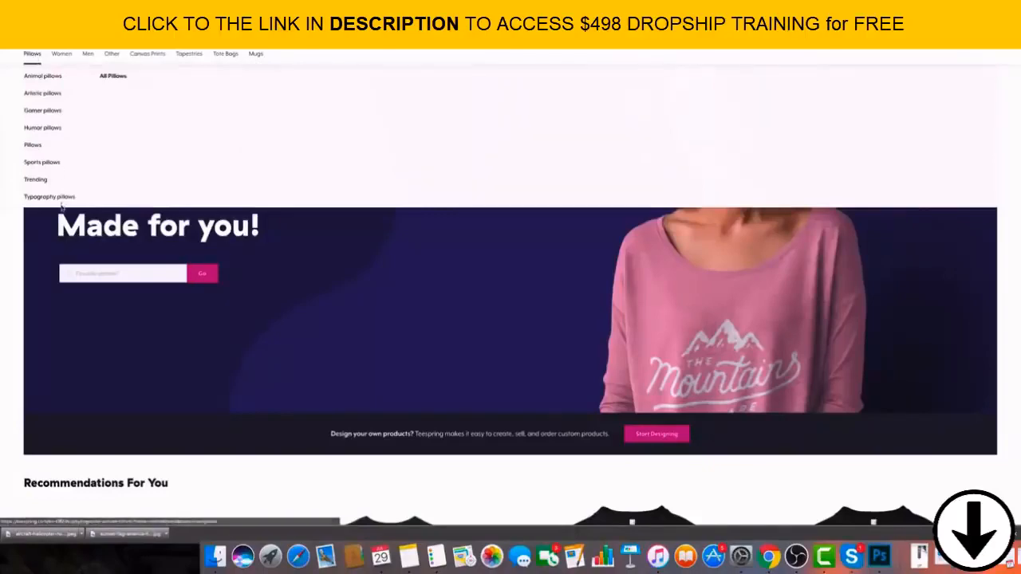
pyautogui.scroll(-3, 327, 260)
pyautogui.scroll(5, 328, 259)
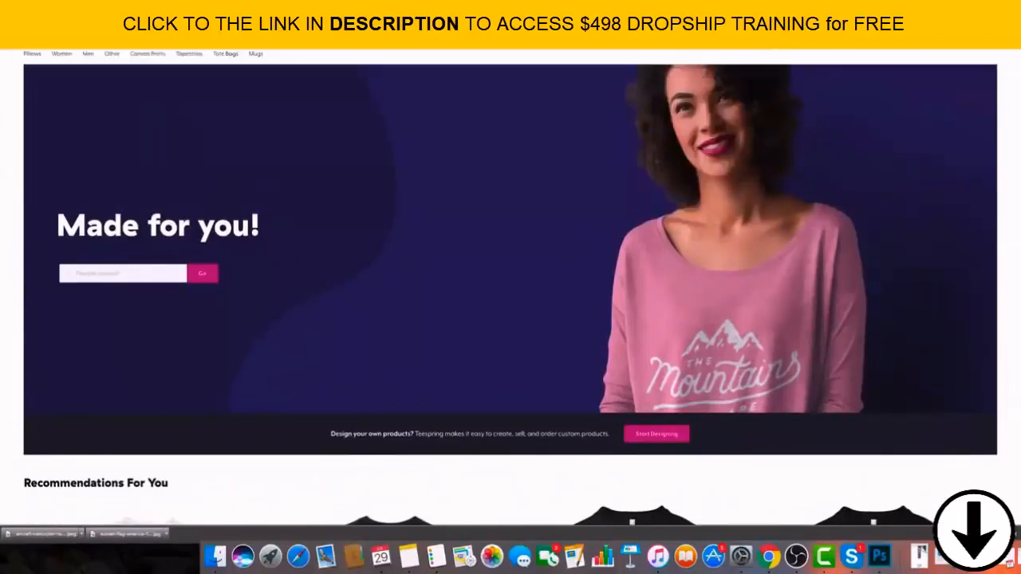
# Open the TeeChip website and look over its product types and featured campaigns.
pyautogui.press('Return')
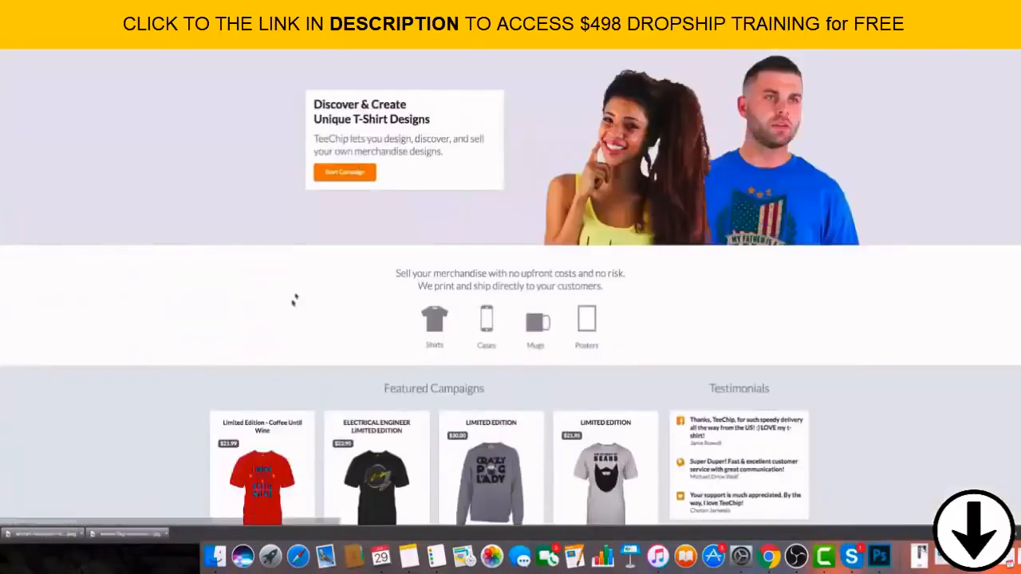
pyautogui.scroll(-5, 362, 269)
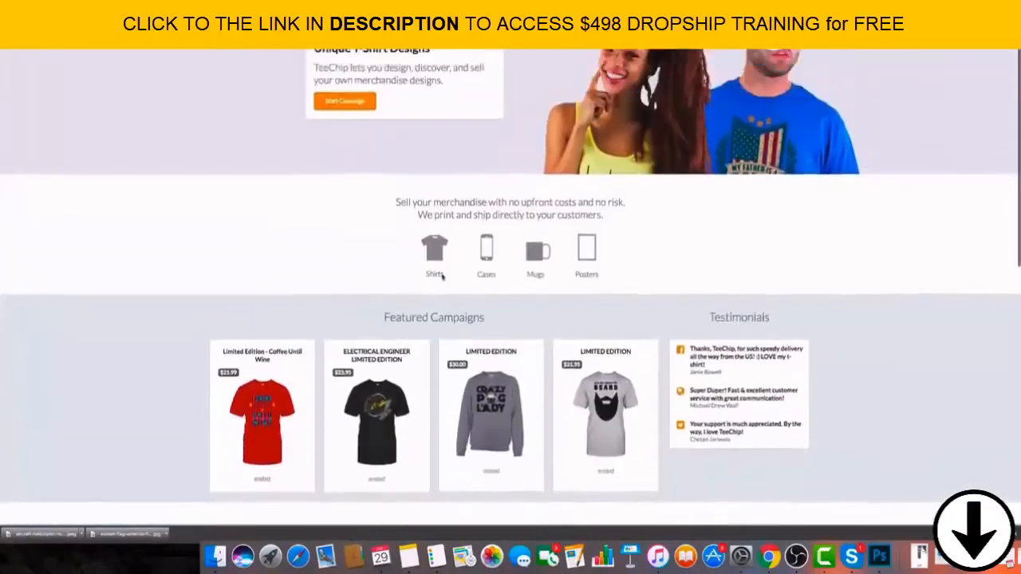
pyautogui.scroll(5, 434, 257)
pyautogui.scroll(-1, 434, 256)
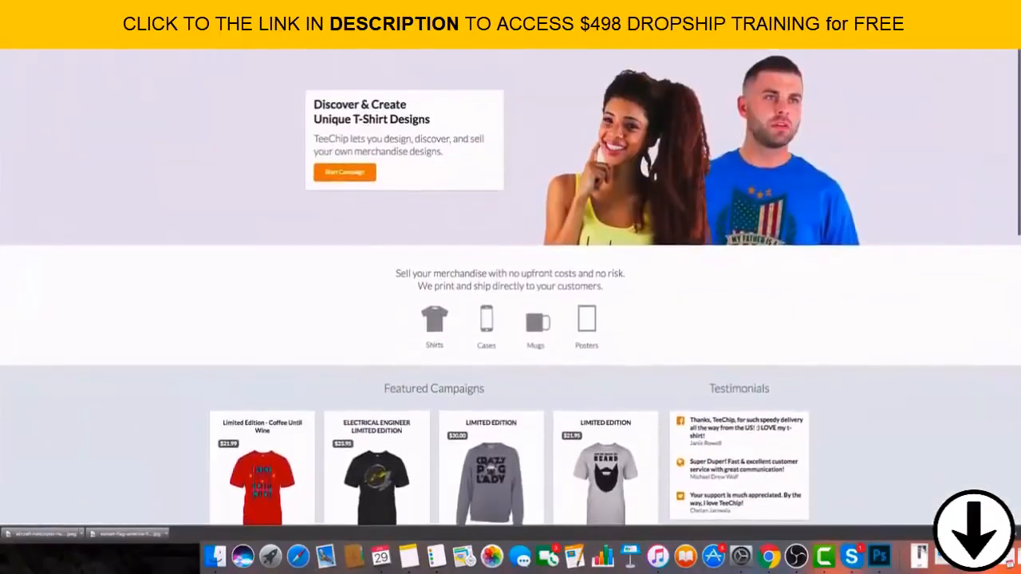
# Go to the Google results for teechip and look through the listed sites and reviews.
pyautogui.click(131, 17)
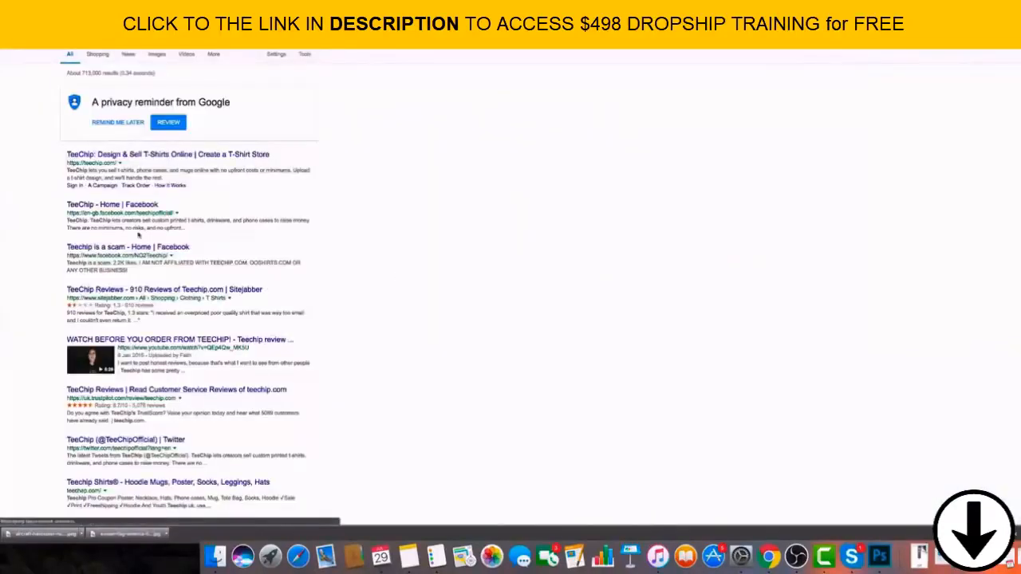
pyautogui.scroll(-4, 322, 138)
pyautogui.scroll(1, 322, 138)
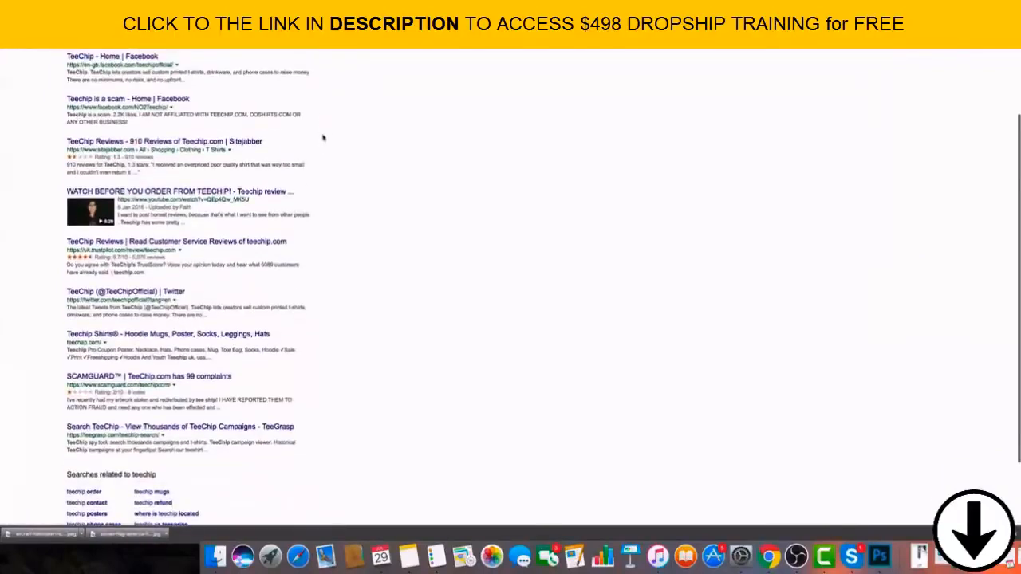
pyautogui.scroll(5, 323, 138)
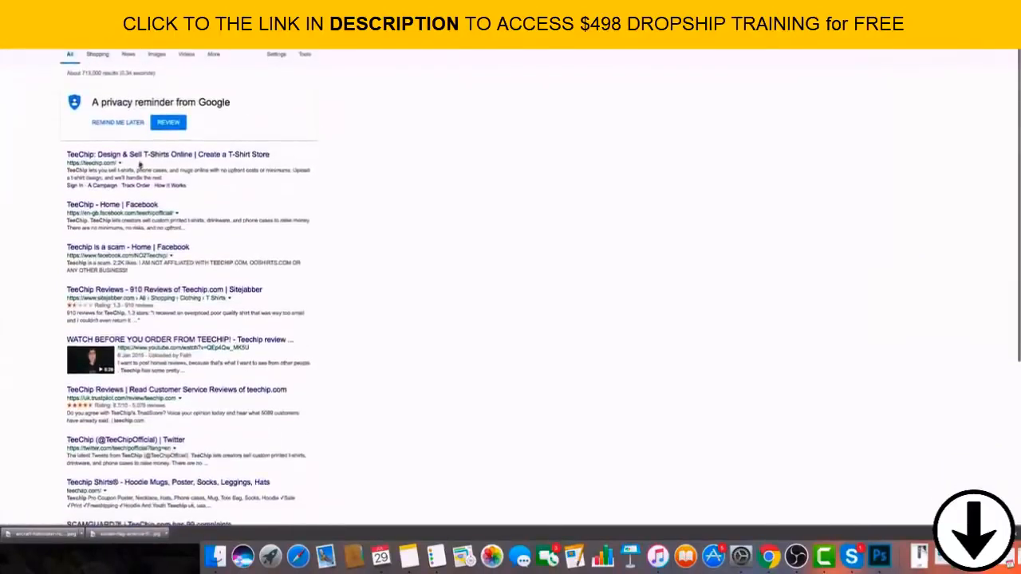
# Search Google for teespring and open the Teespring website from the results.
pyautogui.click(128, 33)
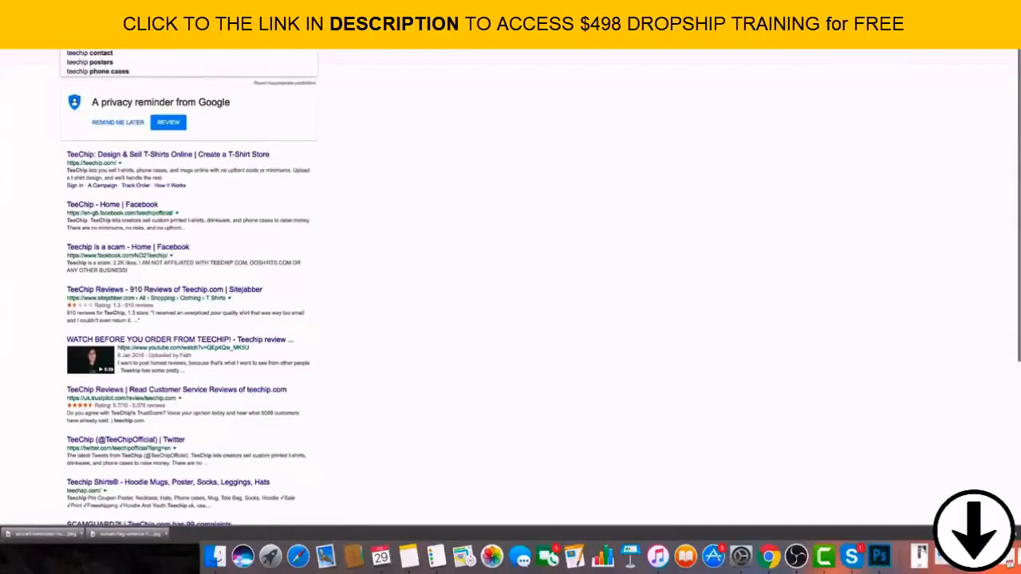
pyautogui.press('BackSpace')
pyautogui.write('tt')
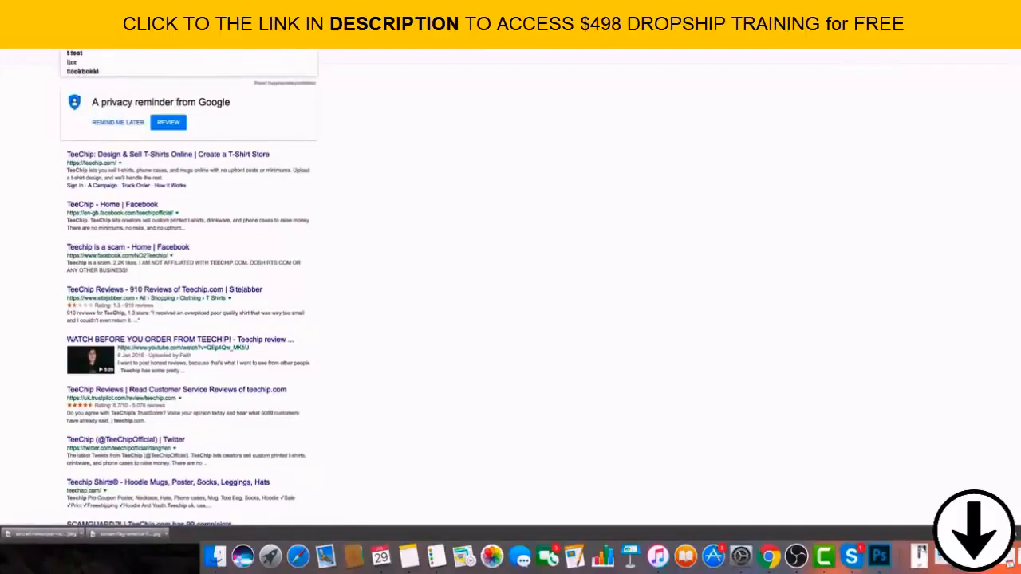
pyautogui.write('esp')
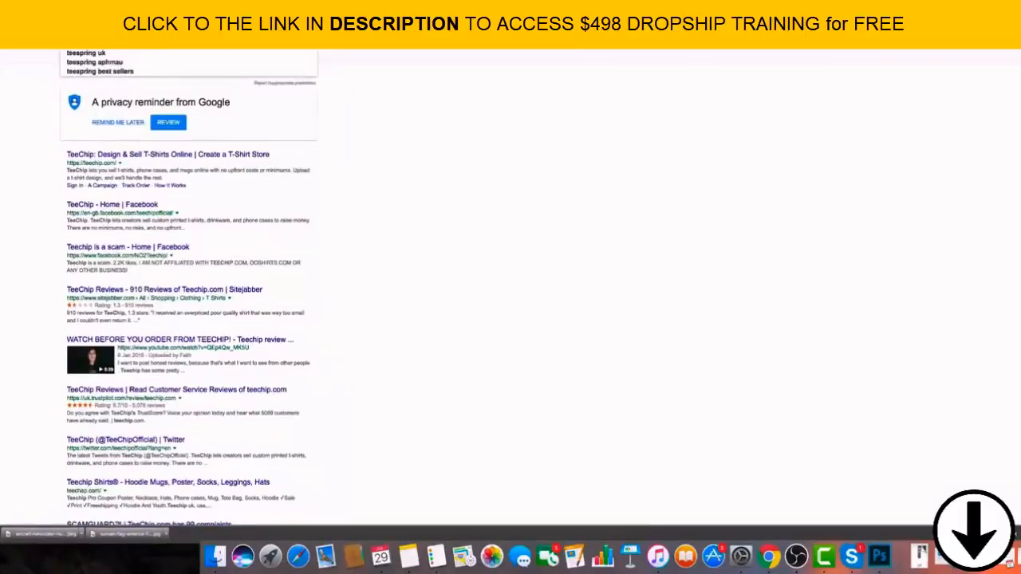
pyautogui.press('Return')
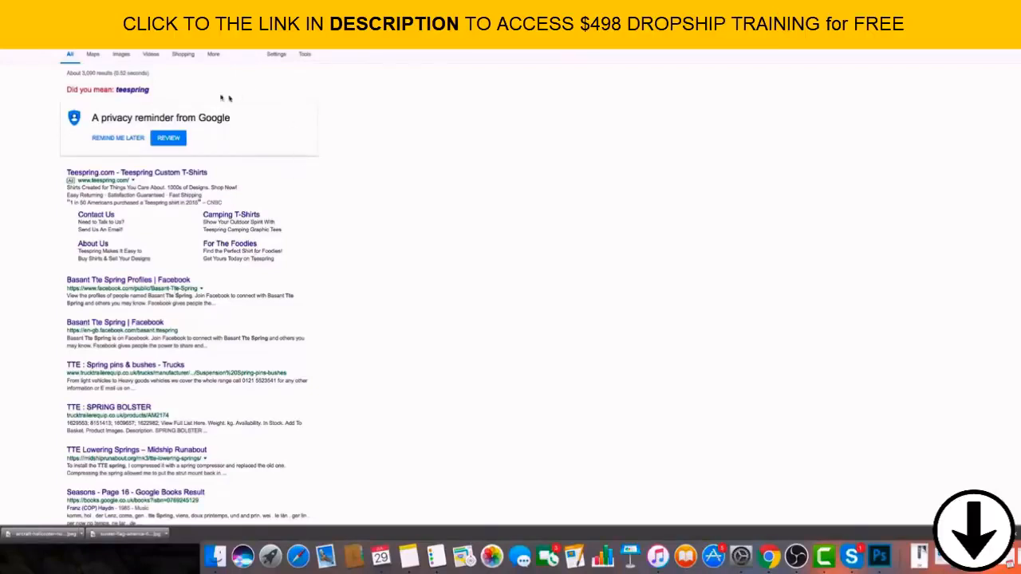
pyautogui.click(140, 180)
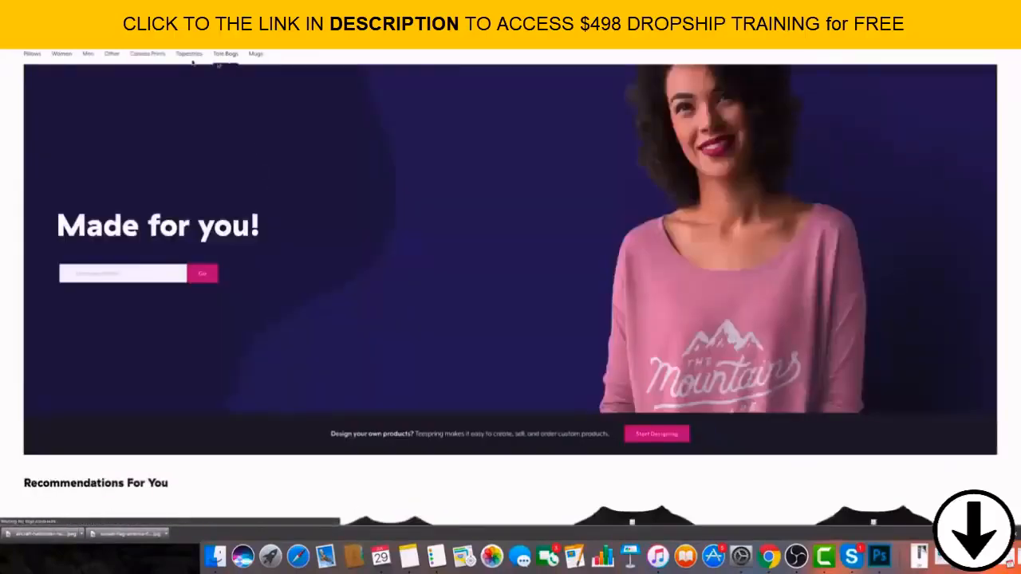
# Open the Jobs category under Men on Teespring and look through its shirt designs.
pyautogui.moveTo(185, 57)
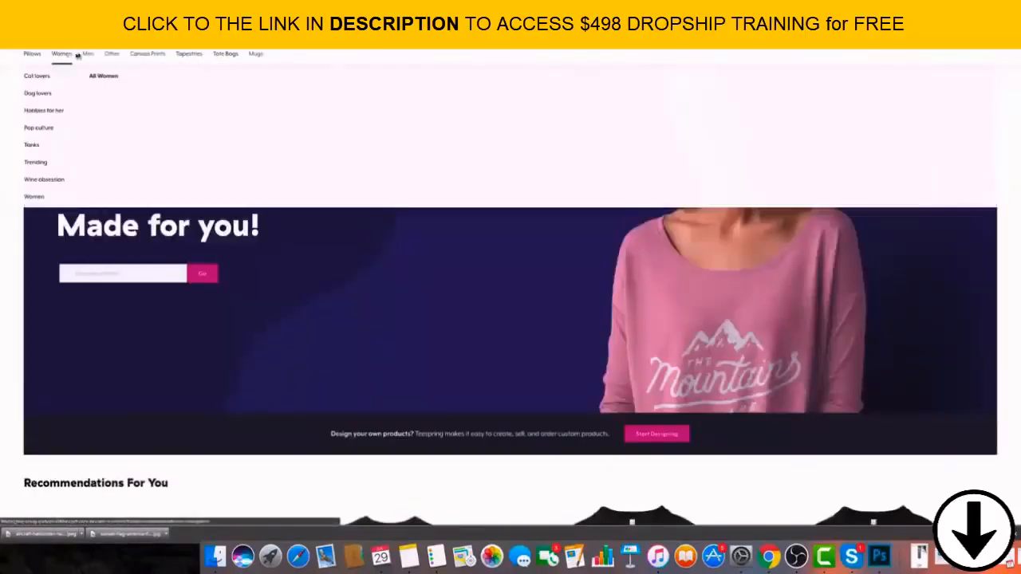
pyautogui.moveTo(88, 63)
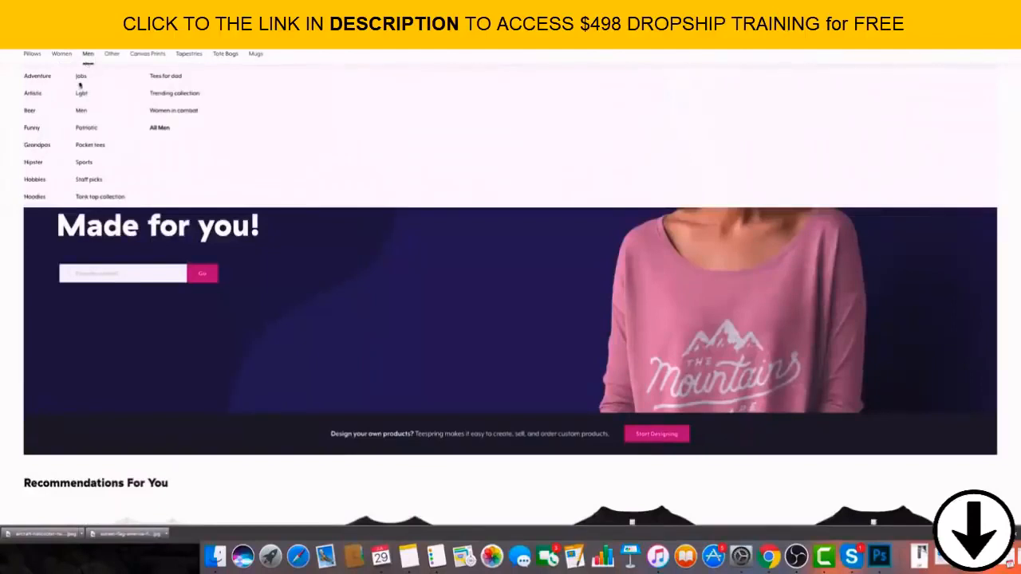
pyautogui.click(81, 77)
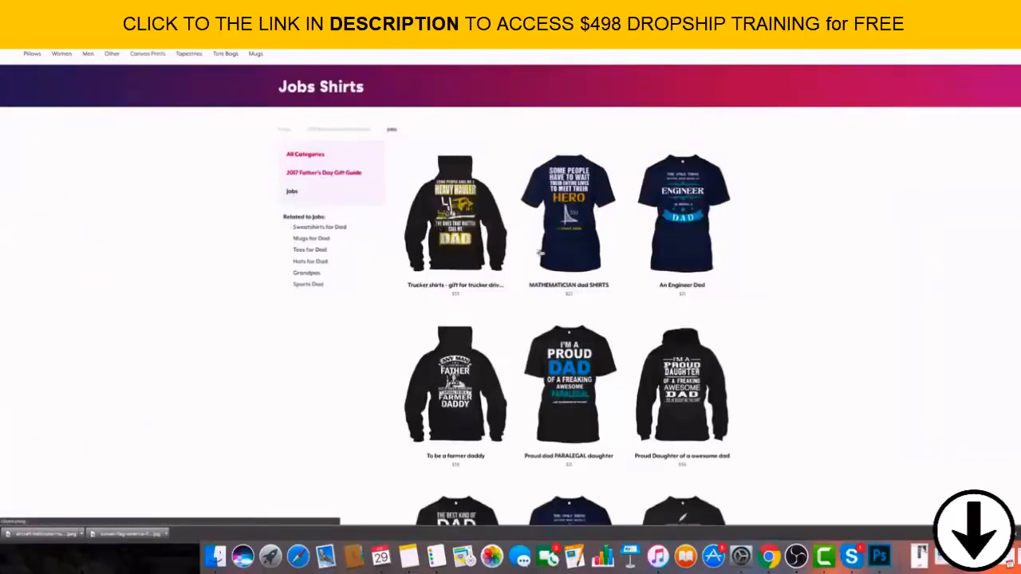
pyautogui.scroll(-2, 539, 252)
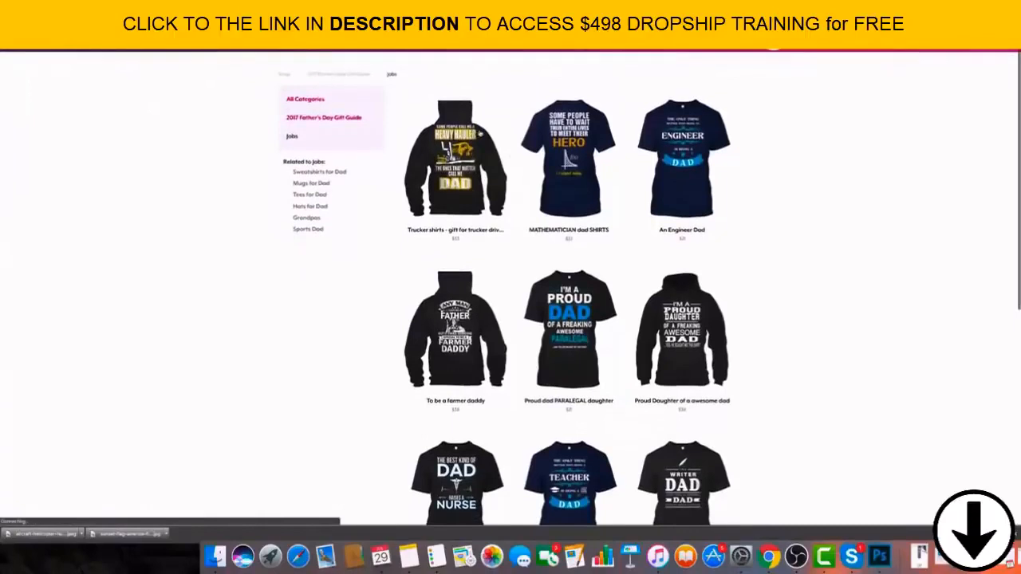
pyautogui.scroll(-5, 783, 224)
pyautogui.scroll(-3, 772, 226)
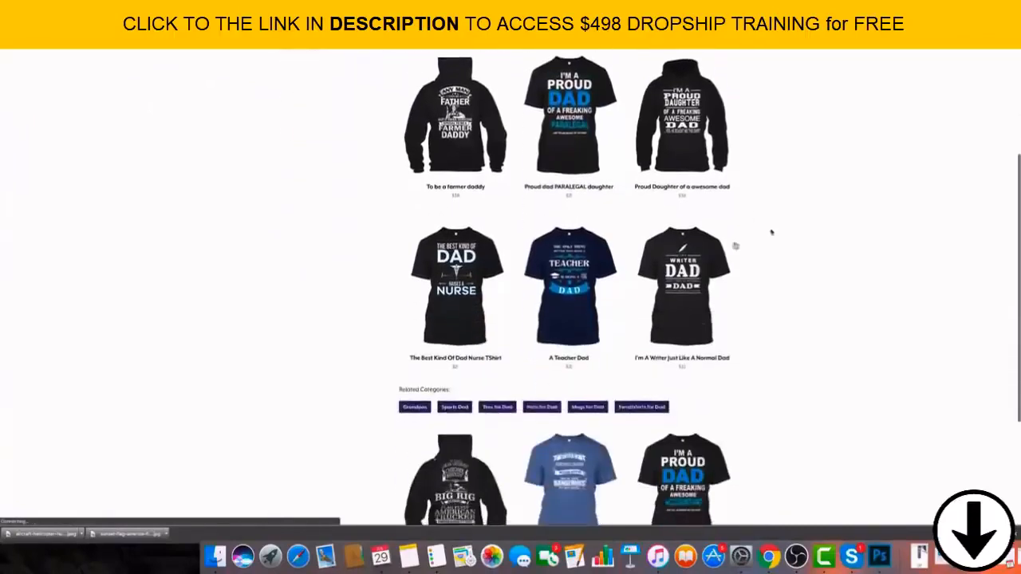
pyautogui.scroll(-4, 771, 228)
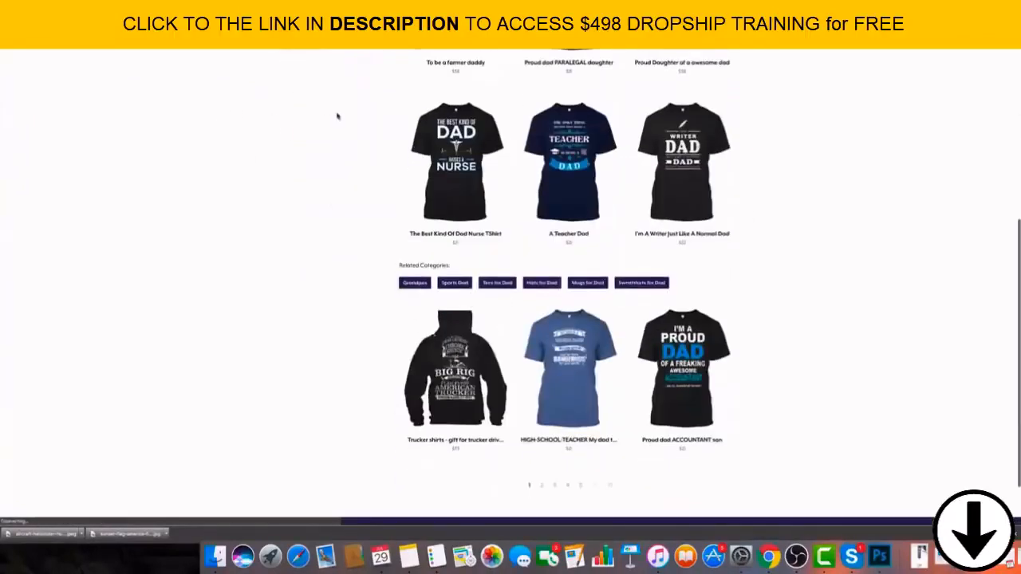
pyautogui.scroll(-2, 335, 141)
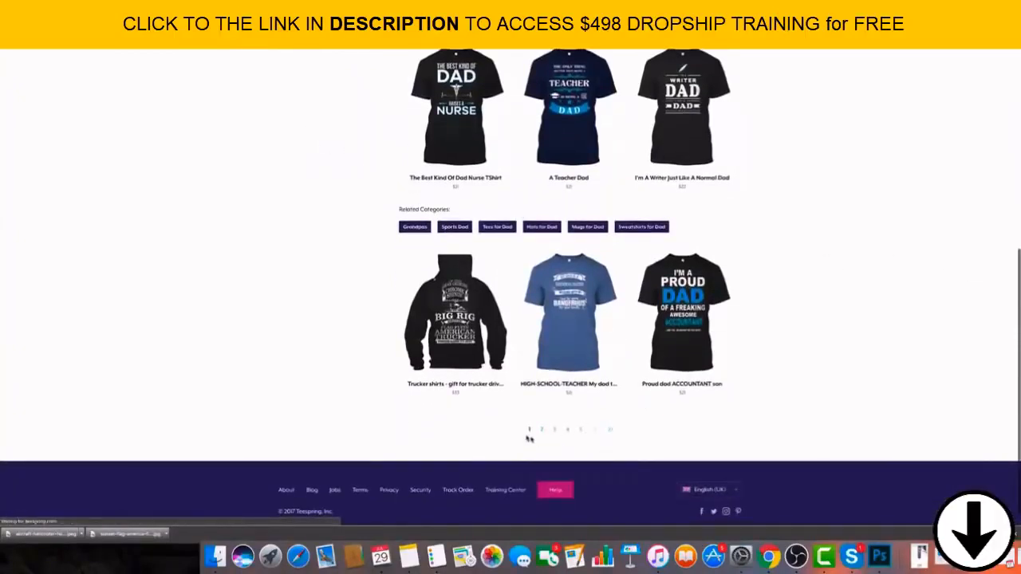
# Go to page 2 of the Jobs shirts and look through the designs listed there.
pyautogui.click(553, 430)
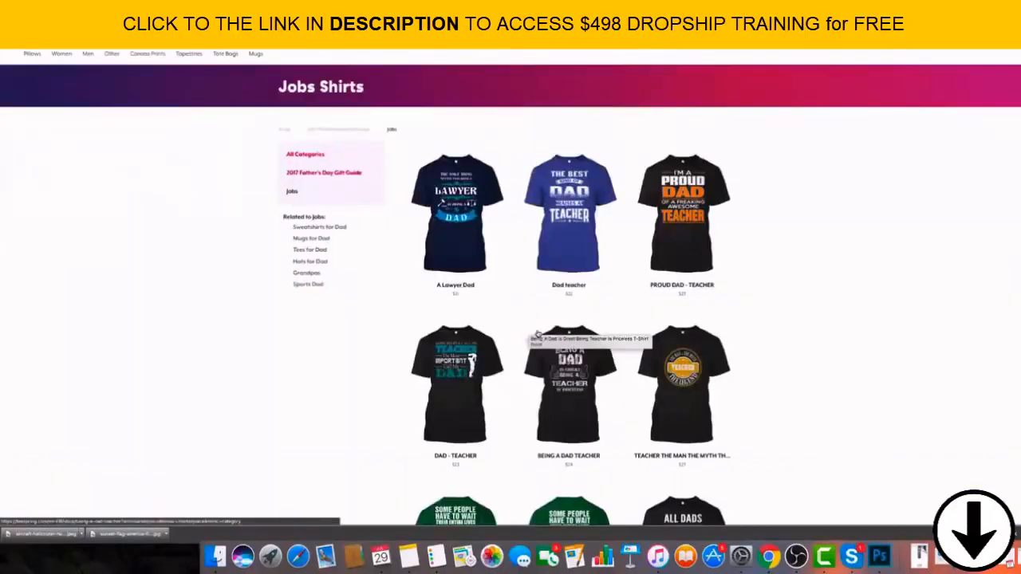
pyautogui.scroll(-5, 604, 332)
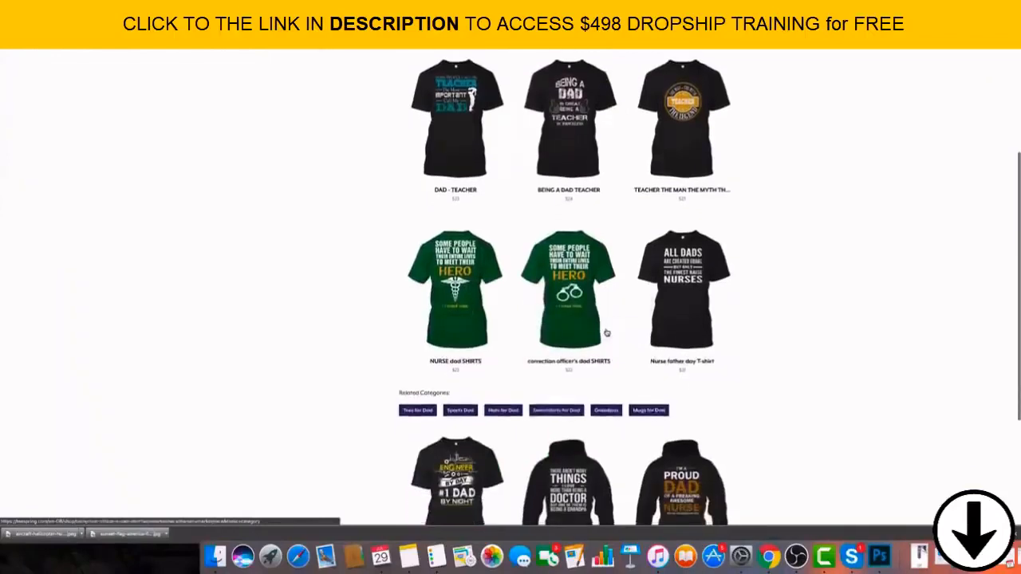
pyautogui.scroll(-1, 604, 332)
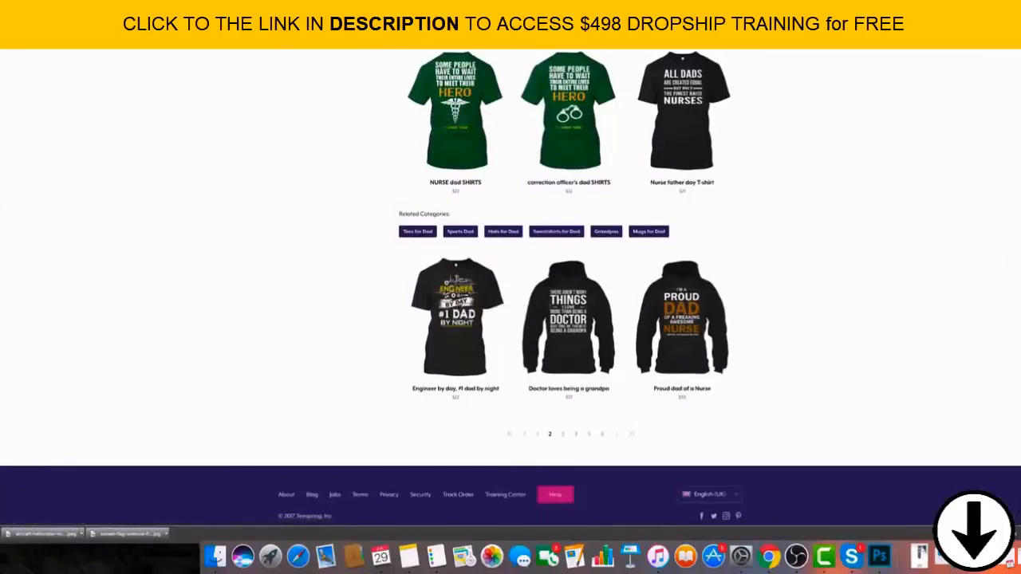
# Return to the Shopify theme editor and use the downloaded sunset flag photo as the Turbo Shopify Theme banner section's image.
pyautogui.hotkey('ctrl', 'Tab')
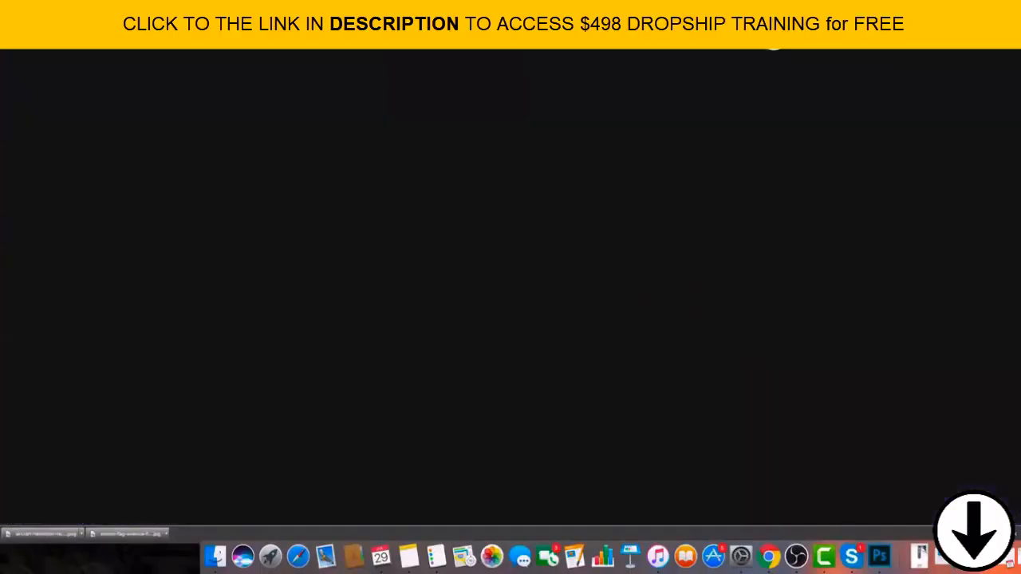
pyautogui.hotkey('ctrl', 'Tab')
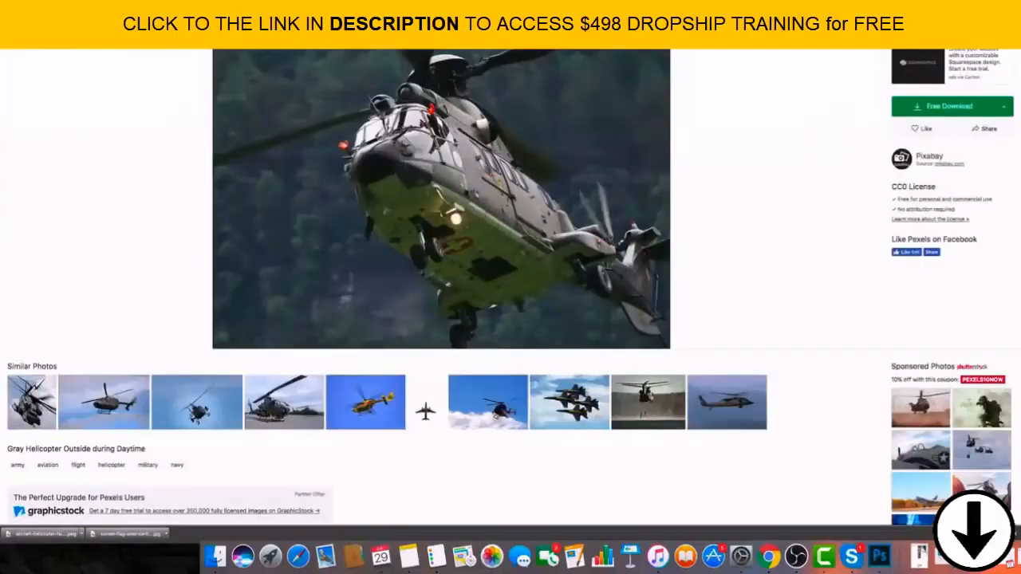
pyautogui.hotkey('ctrl', 'Tab')
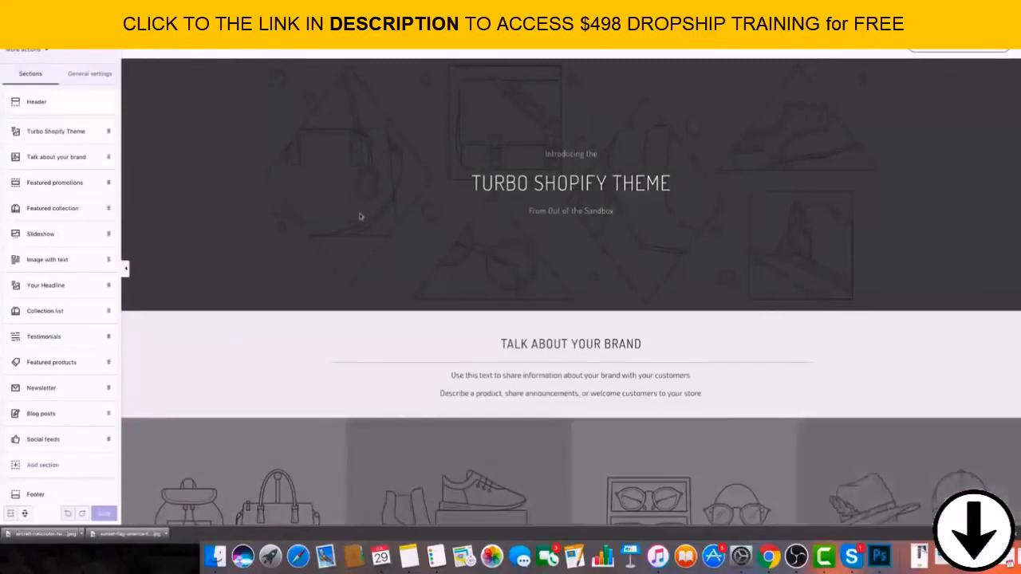
pyautogui.click(70, 133)
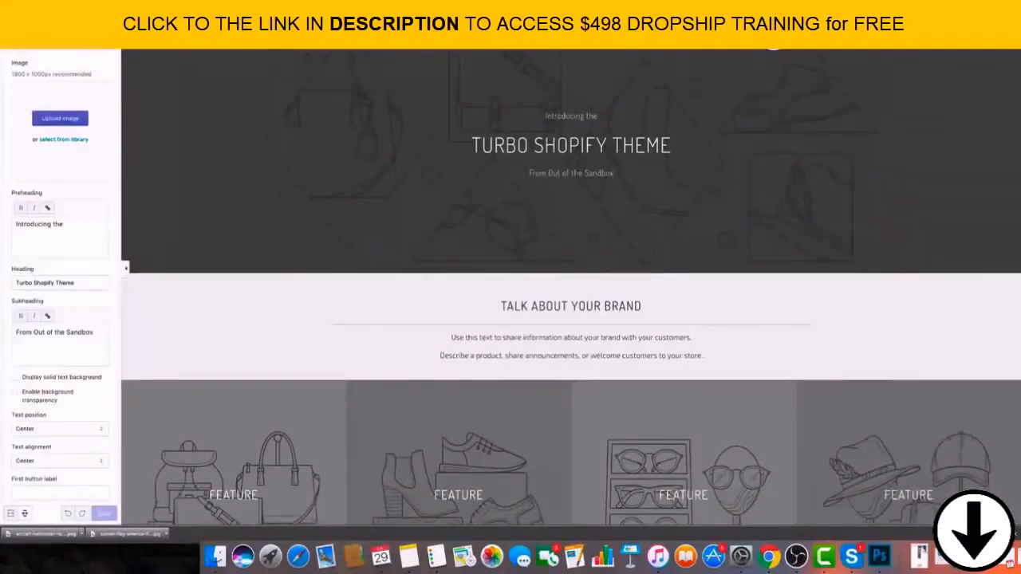
pyautogui.moveTo(130, 534); pyautogui.dragTo(62, 142)
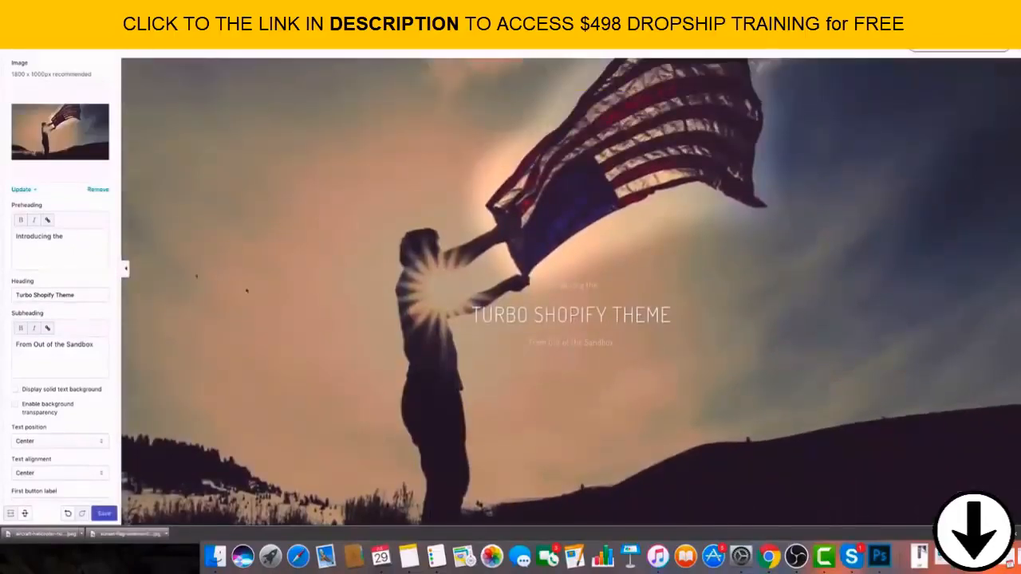
# Clear the banner's preheading and set its heading to "Check out our New ThiN Blue Line Range".
pyautogui.tripleClick(54, 233)
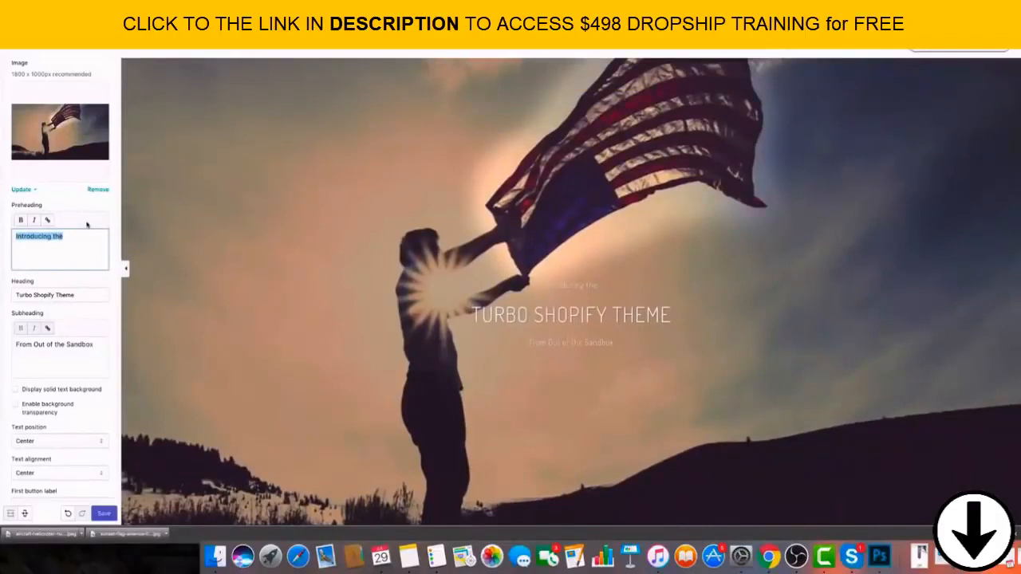
pyautogui.press('BackSpace')
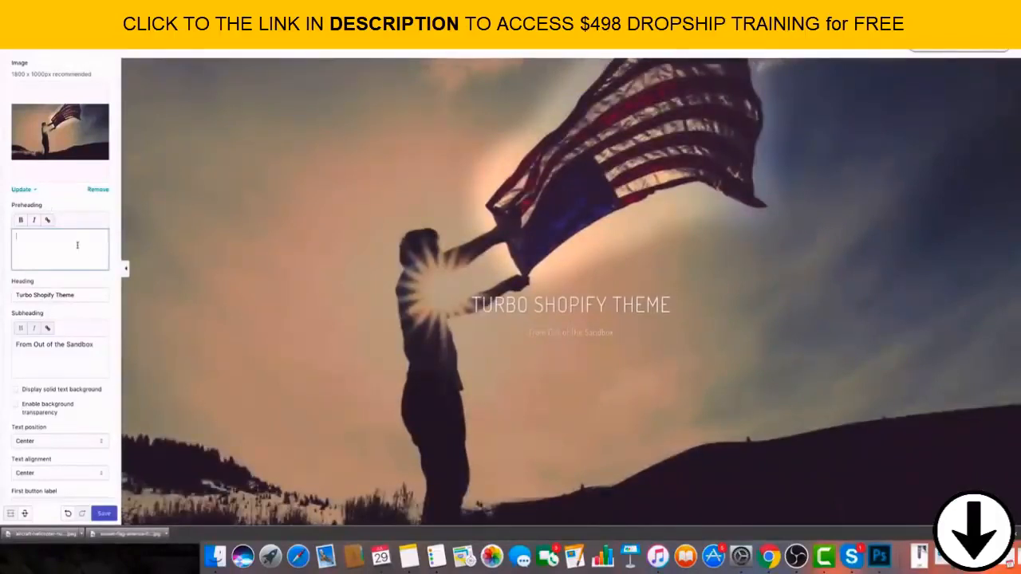
pyautogui.tripleClick(72, 295)
pyautogui.press('BackSpace')
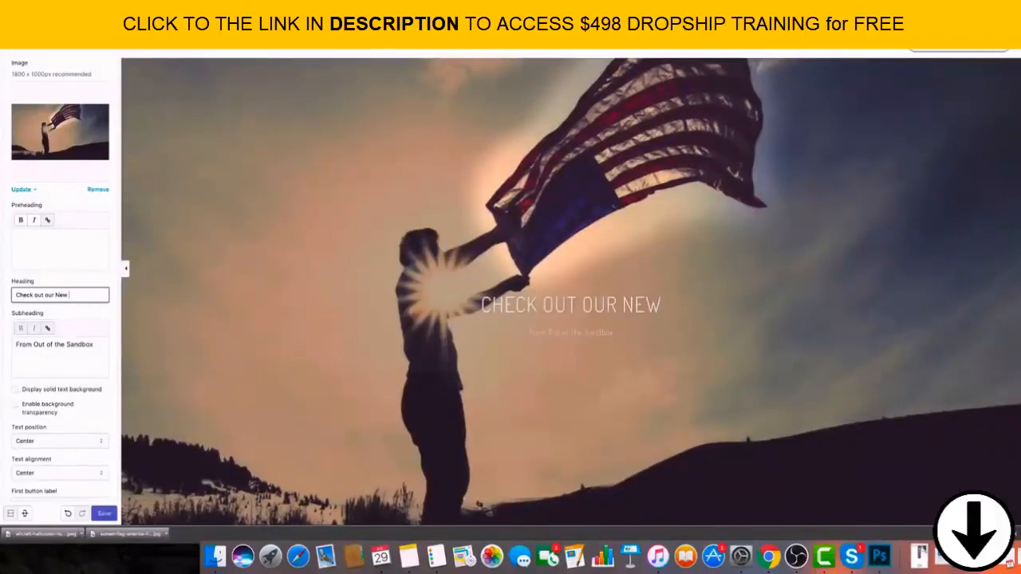
pyautogui.write('Thib')
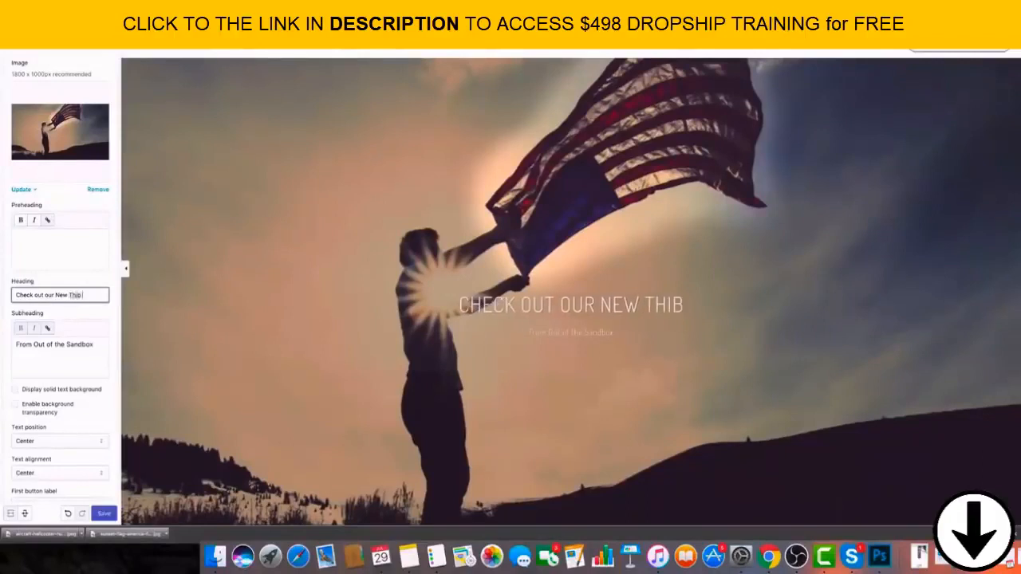
pyautogui.press('BackSpace')
pyautogui.write('n Blue')
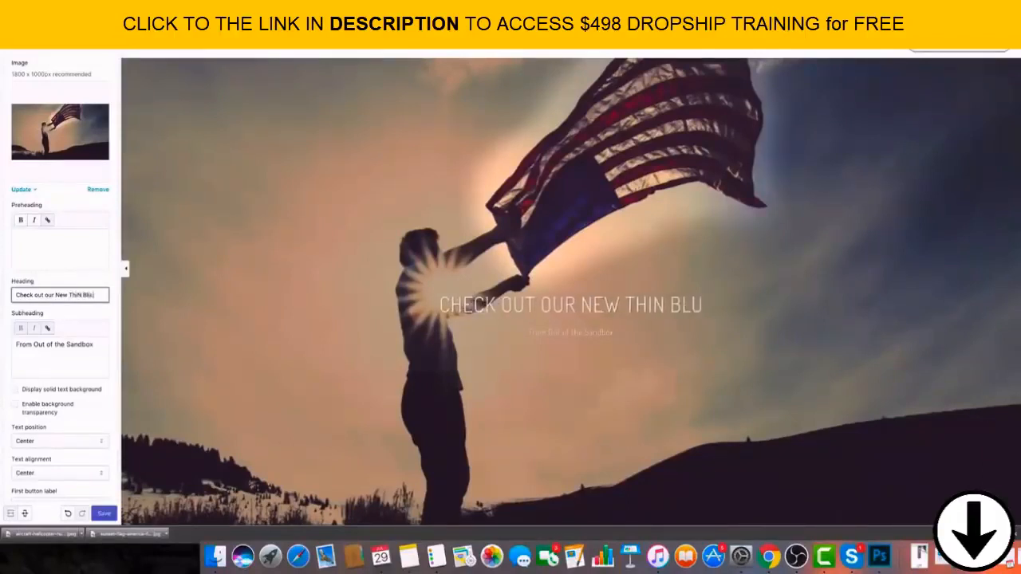
pyautogui.write(' Line T')
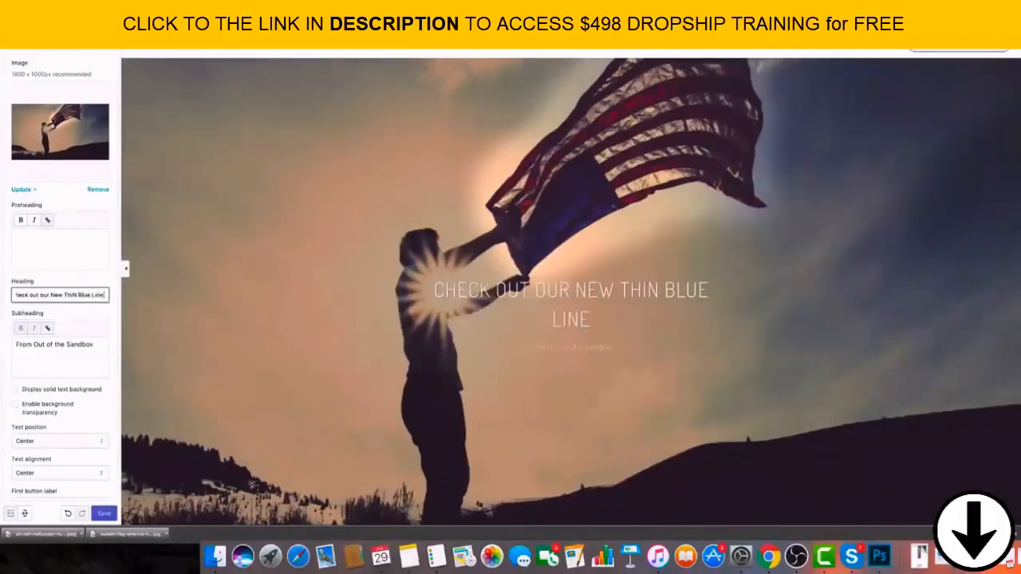
pyautogui.press('BackSpace')
pyautogui.write('RABD')
pyautogui.press('BackSpace')
pyautogui.press('BackSpace')
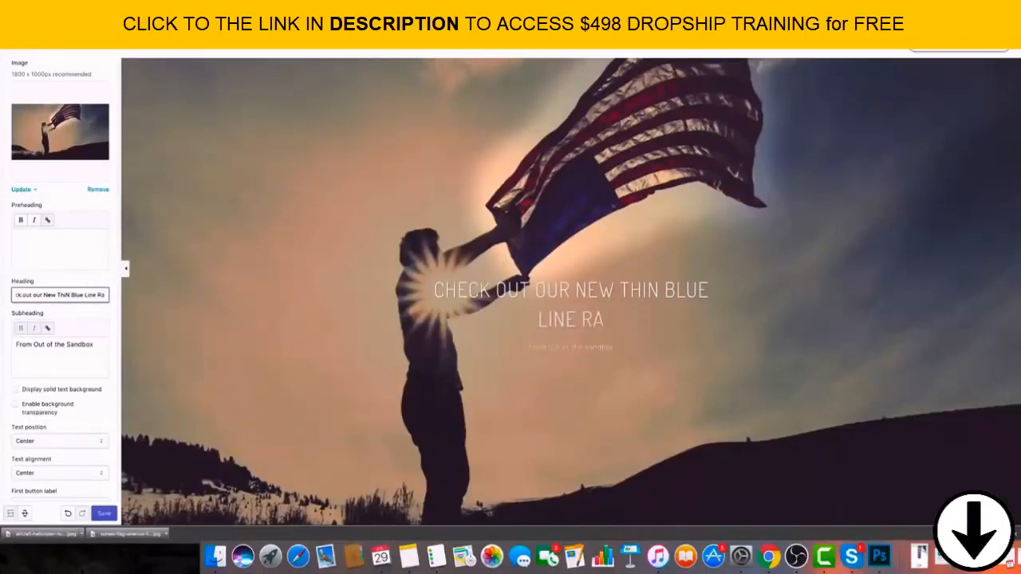
pyautogui.write('NGE')
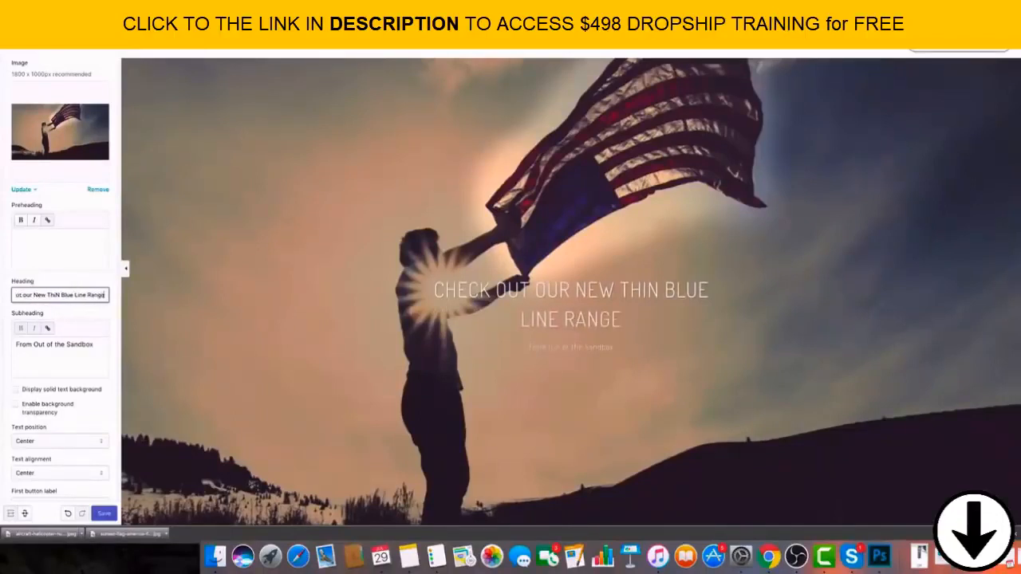
# Replace the banner's subheading with "Click Here For 10% OFF".
pyautogui.tripleClick(102, 345)
pyautogui.press('BackSpace')
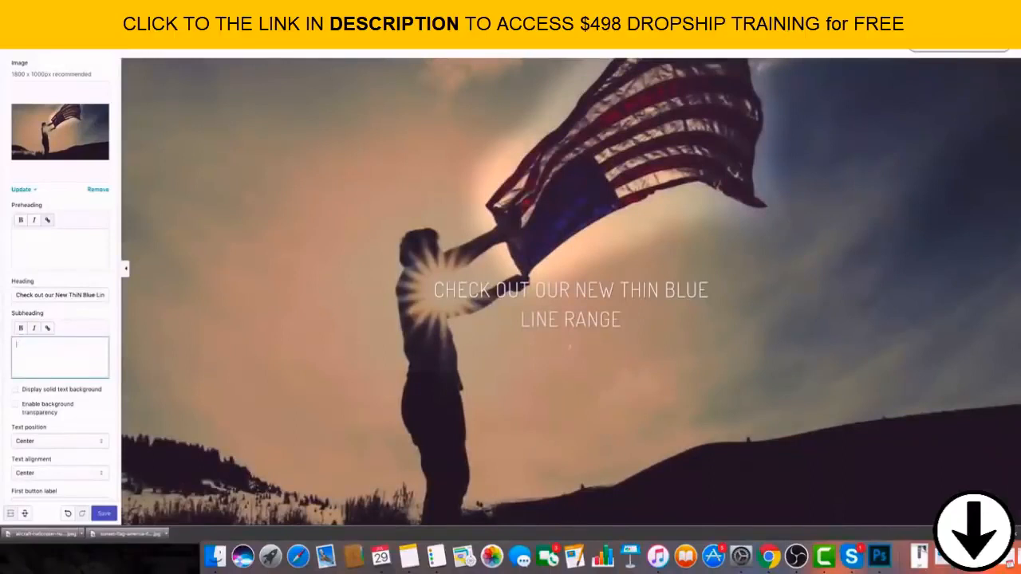
pyautogui.write('look')
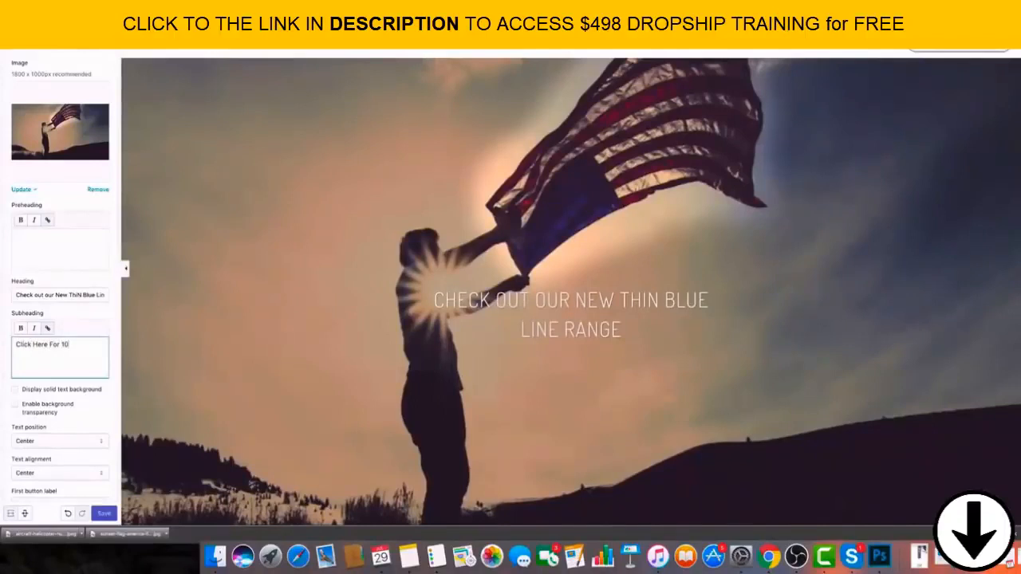
pyautogui.write('% Off')
# Set the banner's first button label to "Claim Your Code".
pyautogui.scroll(-5, 80, 423)
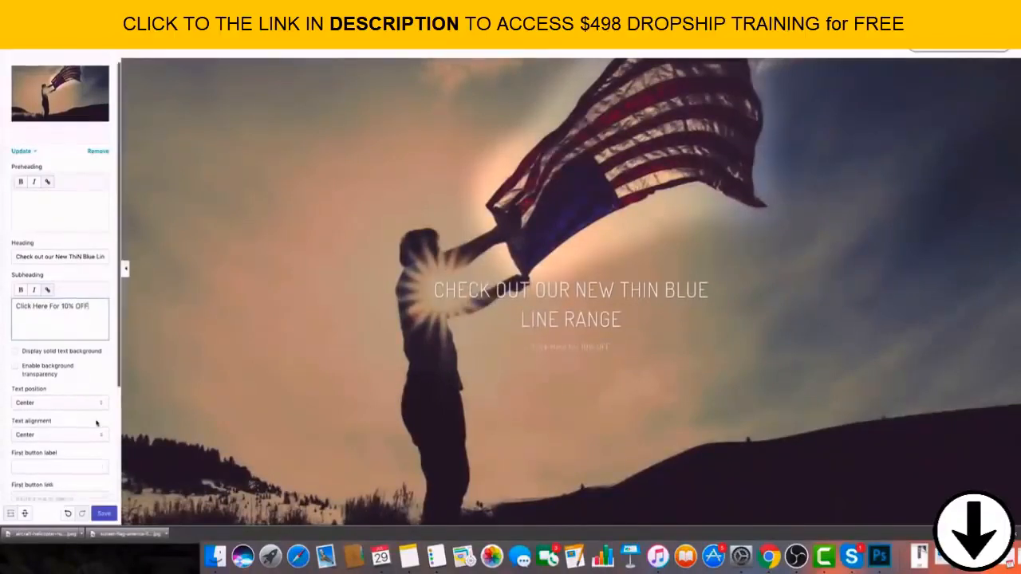
pyautogui.click(71, 385)
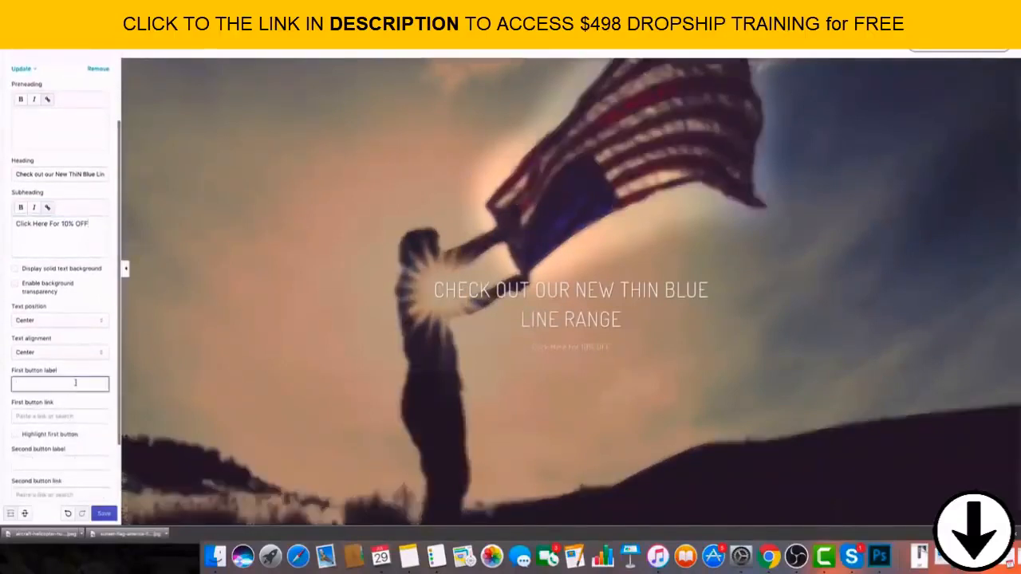
pyautogui.write('sdfsk')
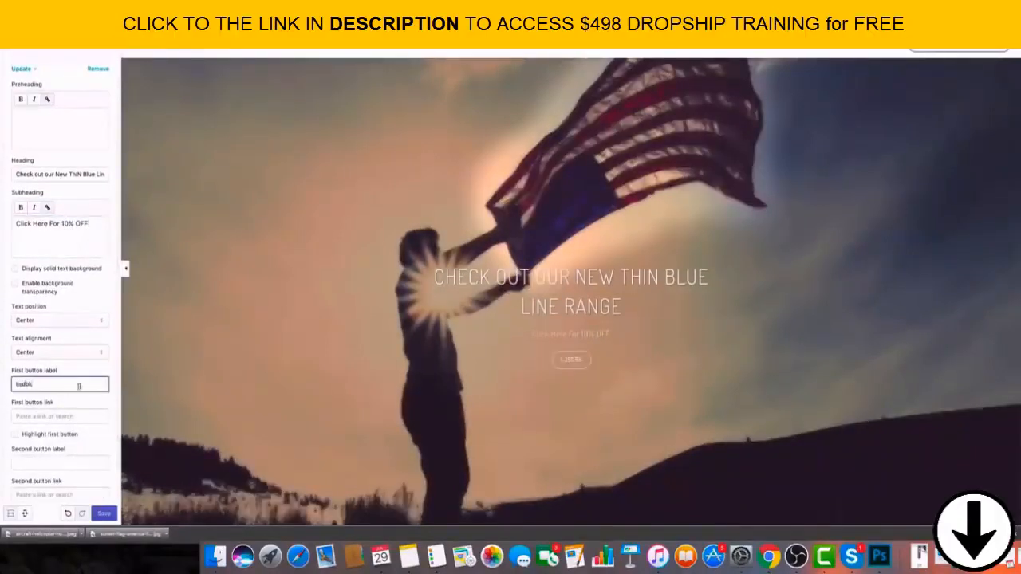
pyautogui.moveTo(40, 384); pyautogui.dragTo(14, 384)
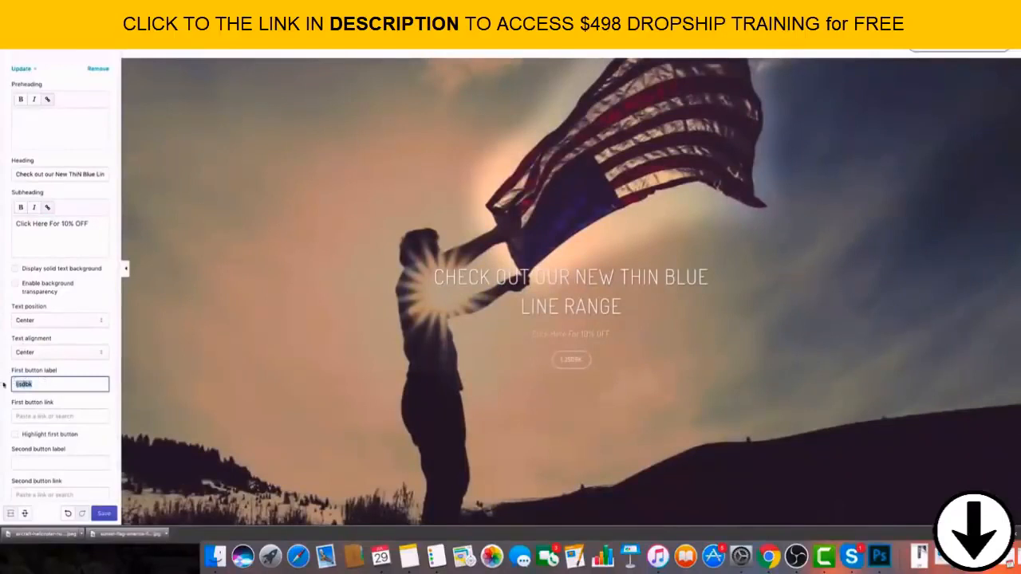
pyautogui.press('BackSpace')
pyautogui.write('Claim Your')
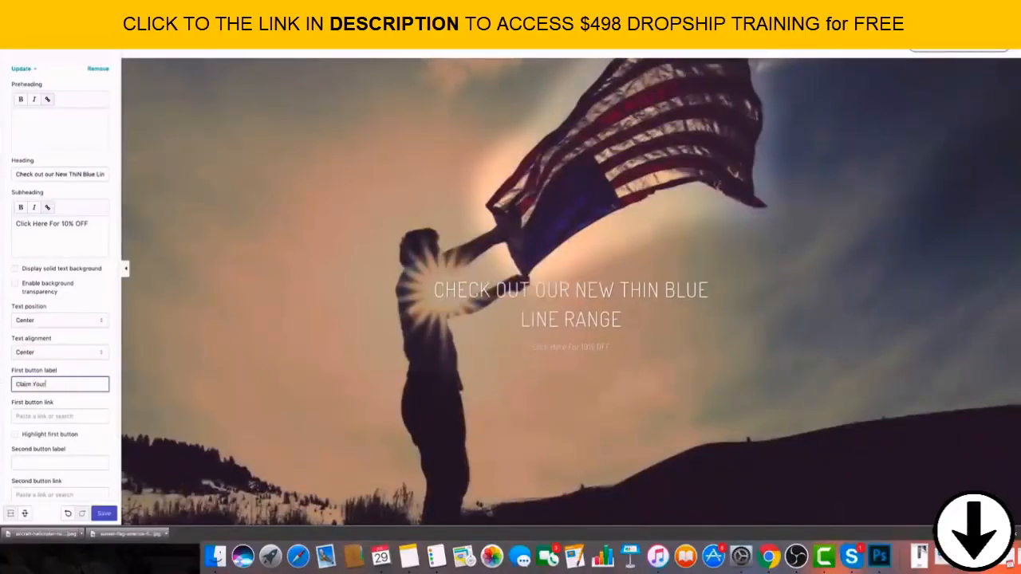
pyautogui.write(' Code')
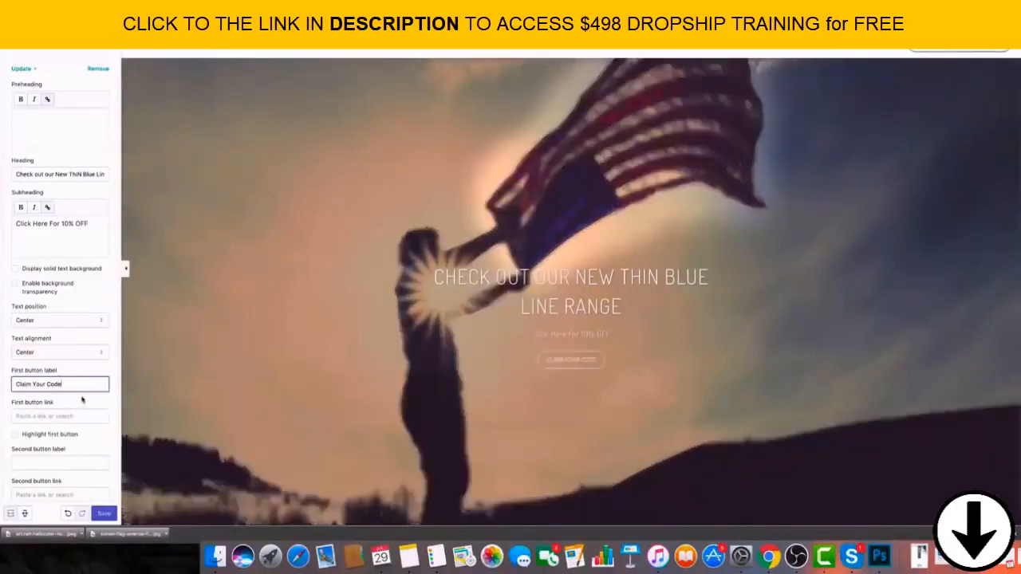
# Link the banner's first button to All Collections and turn on highlighting for that button.
pyautogui.click(66, 416)
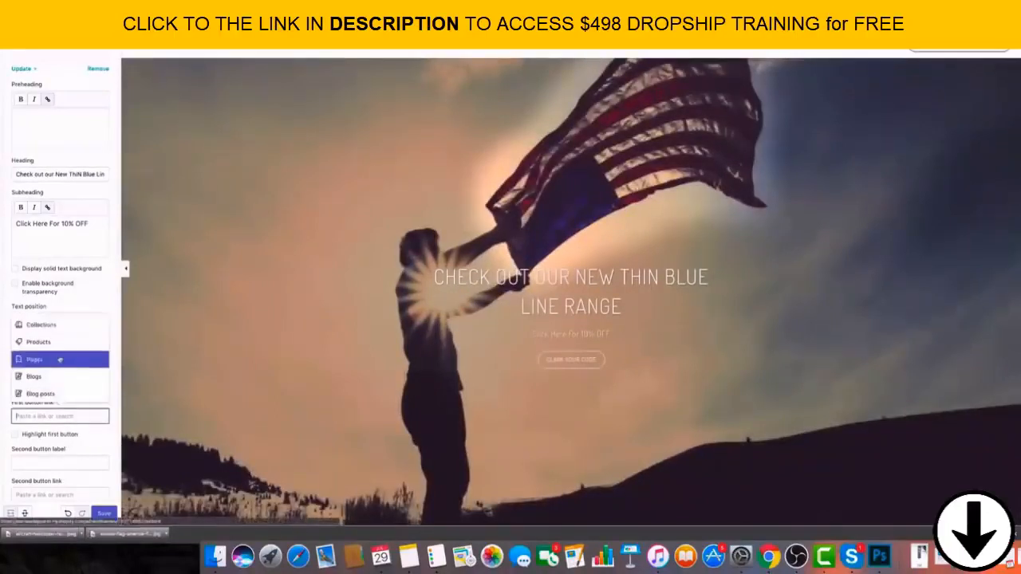
pyautogui.click(60, 327)
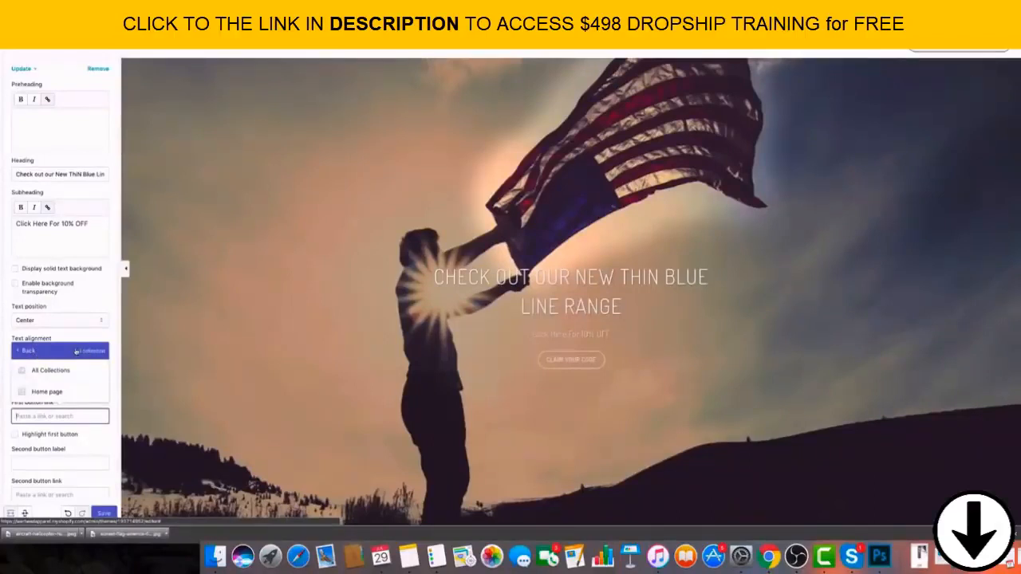
pyautogui.click(49, 370)
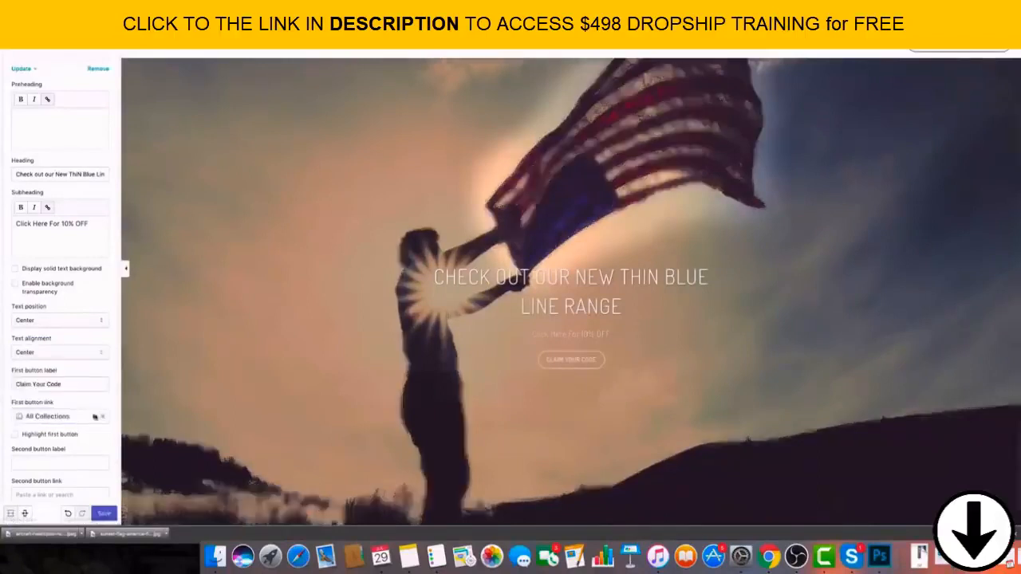
pyautogui.click(15, 435)
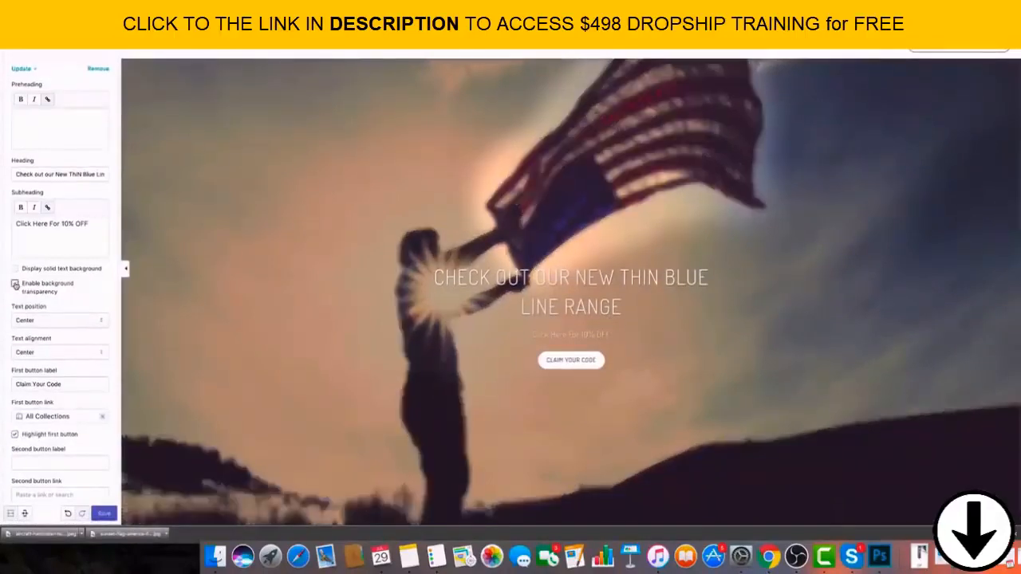
# Save the banner section's changes to the theme.
pyautogui.click(83, 223)
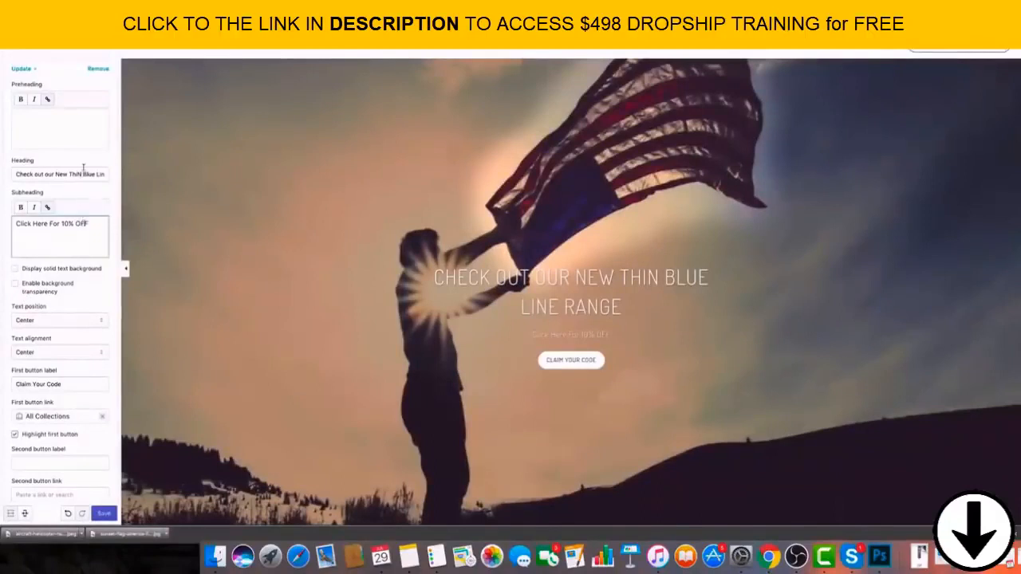
pyautogui.click(84, 173)
pyautogui.scroll(-3, 80, 239)
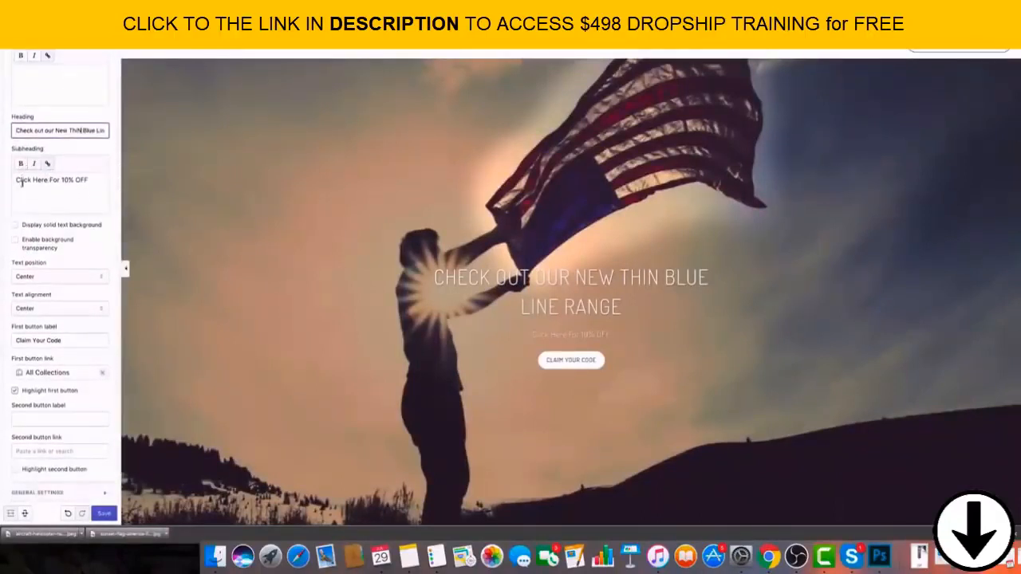
pyautogui.scroll(-2, 24, 168)
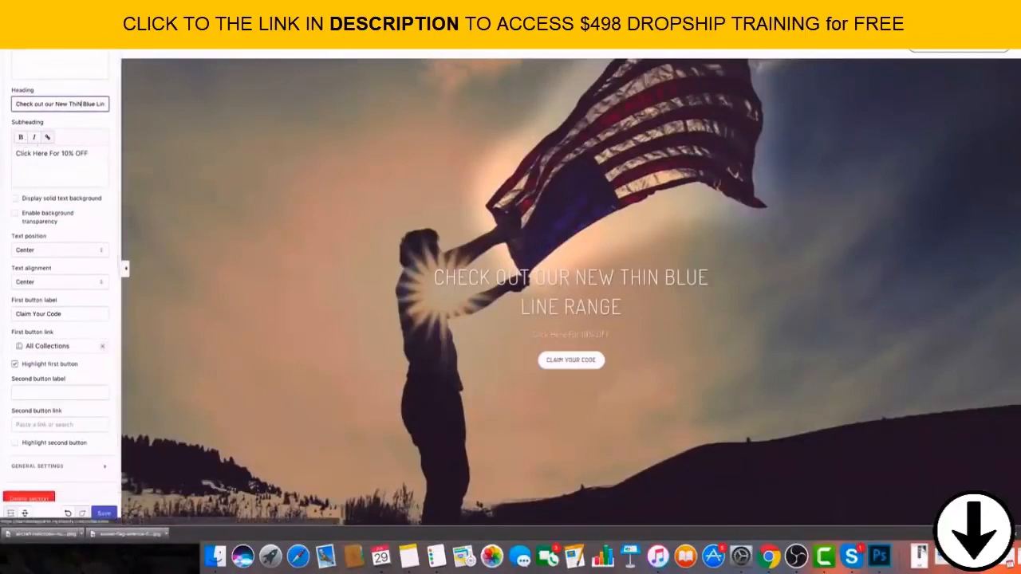
pyautogui.click(105, 514)
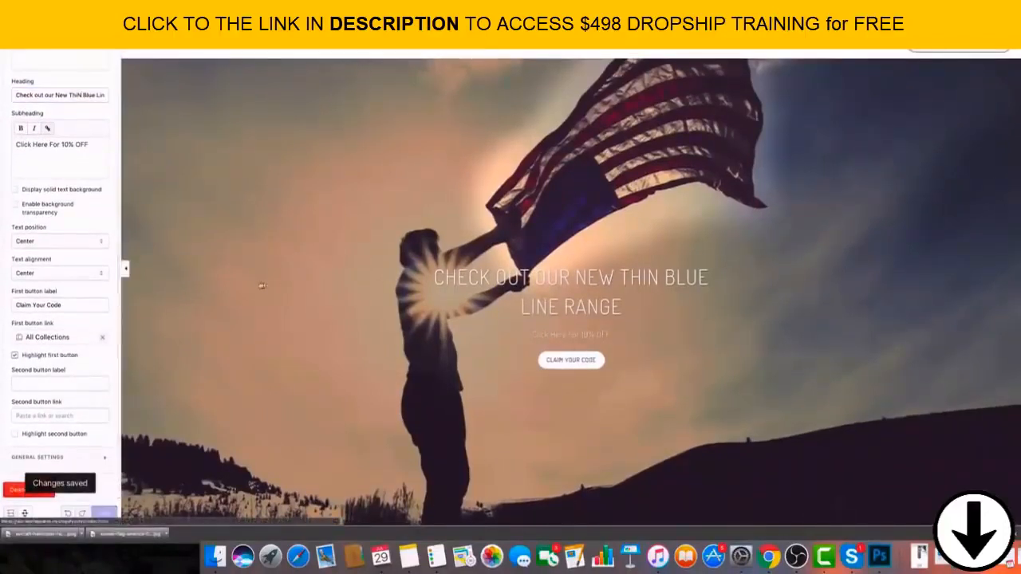
# Go back to the section list, open the "Talk about your brand" section and clear its heading.
pyautogui.scroll(5, 72, 197)
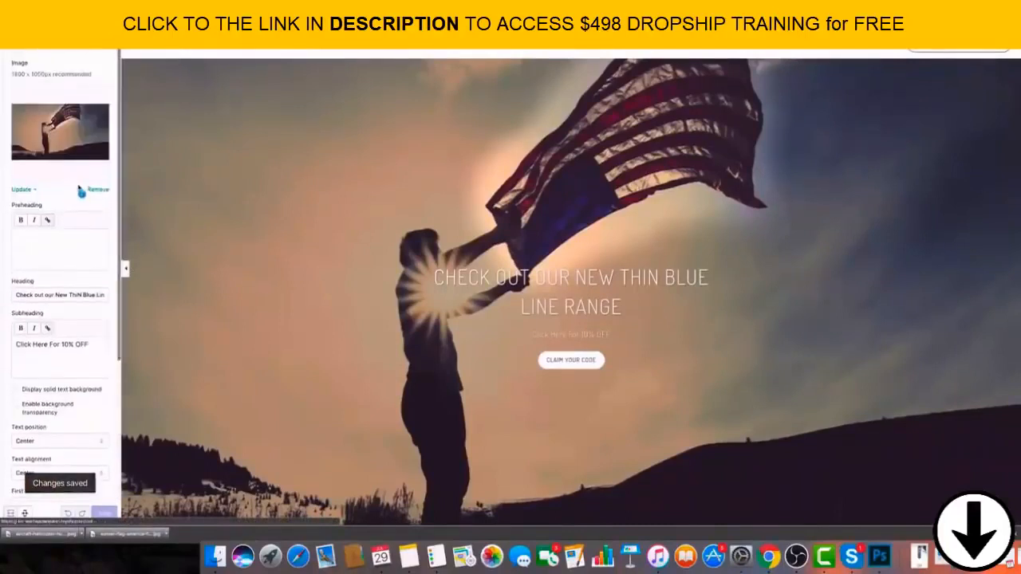
pyautogui.click(24, 41)
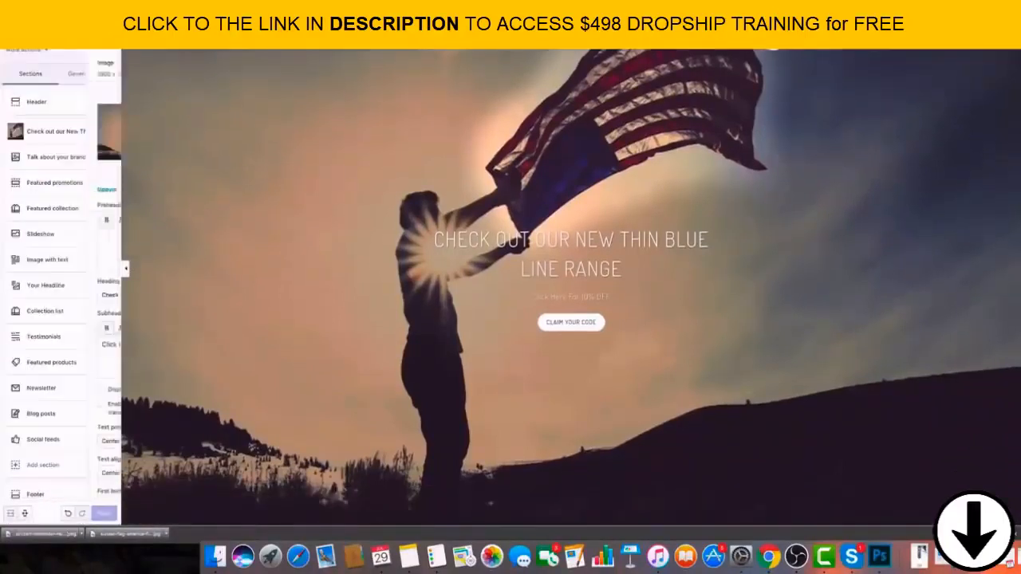
pyautogui.click(70, 157)
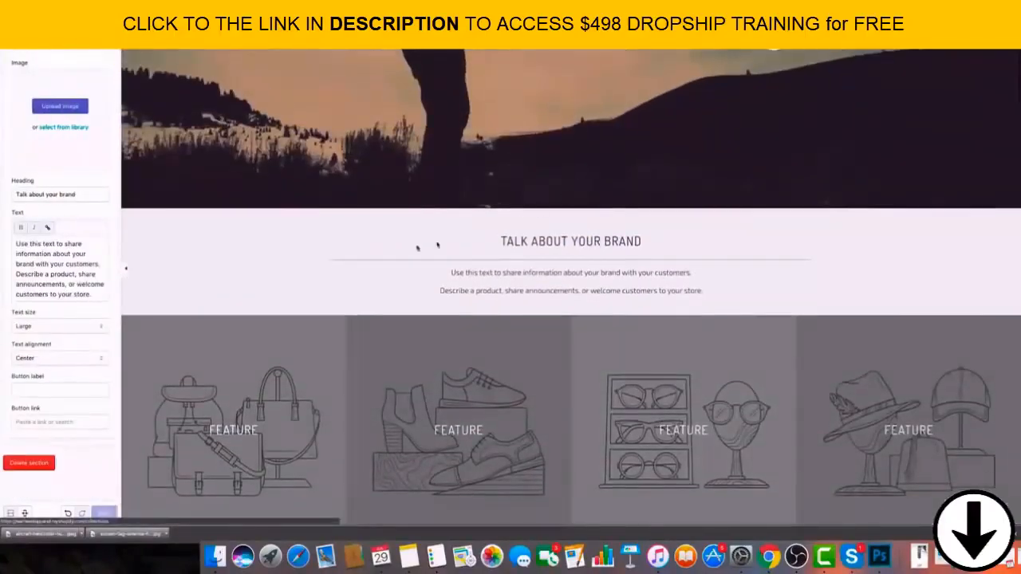
pyautogui.tripleClick(85, 193)
pyautogui.press('BackSpace')
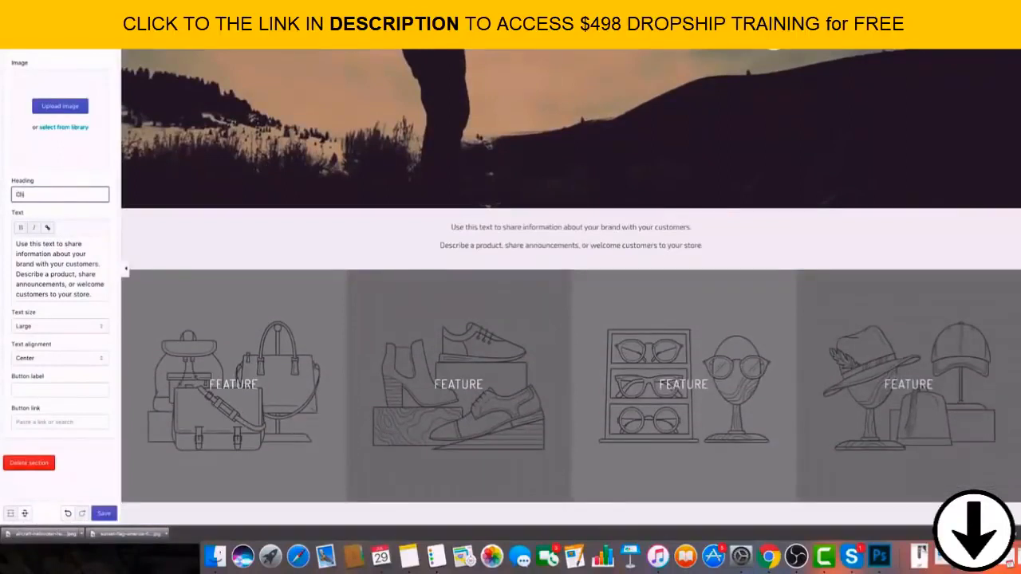
pyautogui.write('Chec')
pyautogui.press('BackSpace')
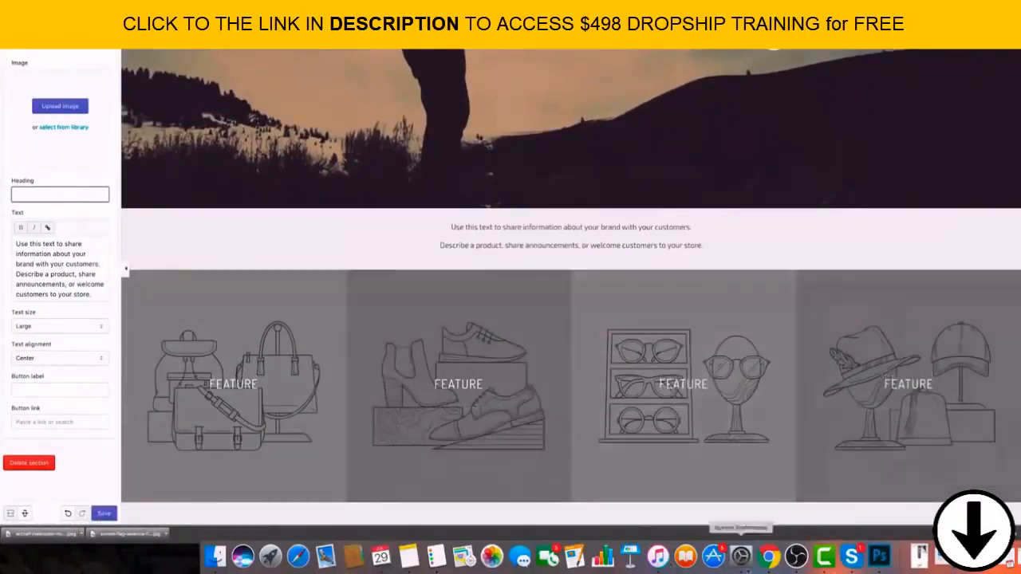
# Check the saved notes in the Notes app and close it.
pyautogui.click(409, 556)
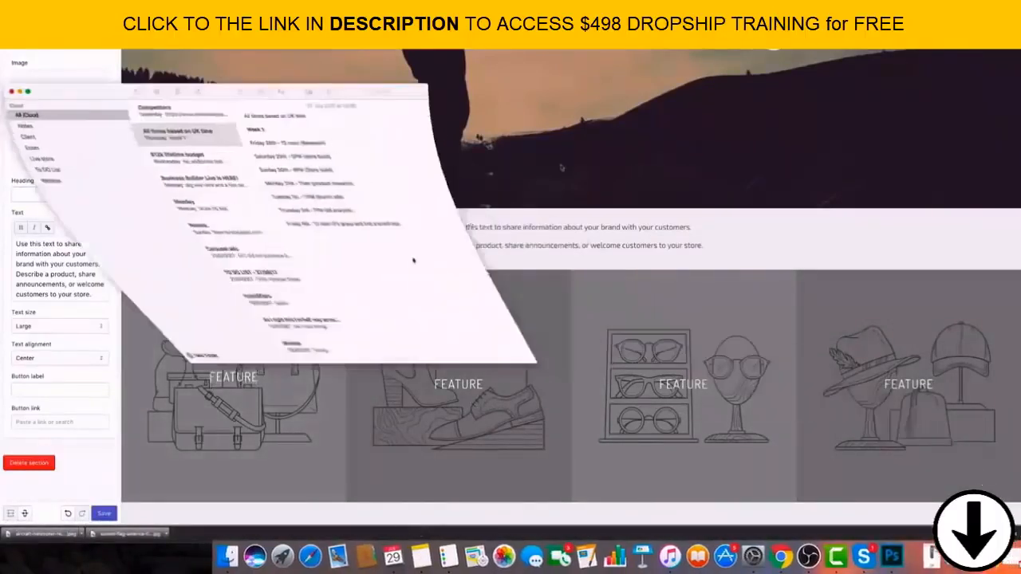
pyautogui.click(8, 93)
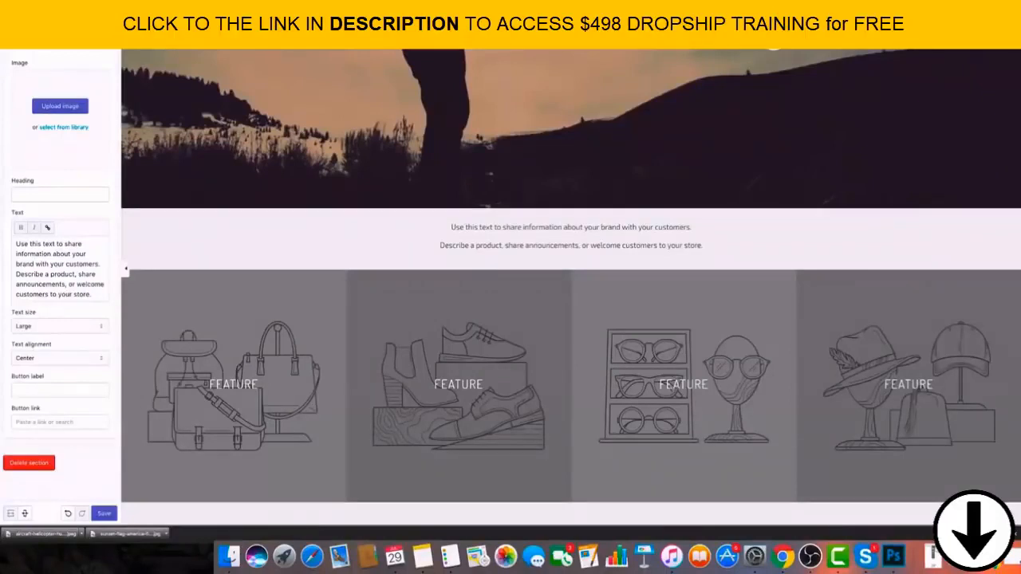
# Switch to the Nine Line Apparel website and examine the brand statement and category blocks on its homepage.
pyautogui.click(351, 24)
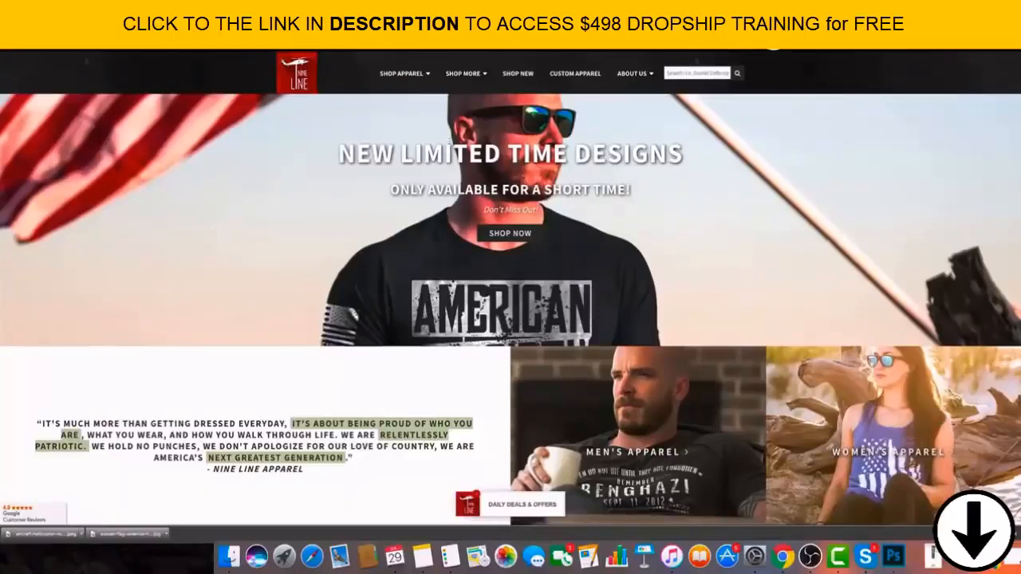
pyautogui.scroll(-3, 511, 288)
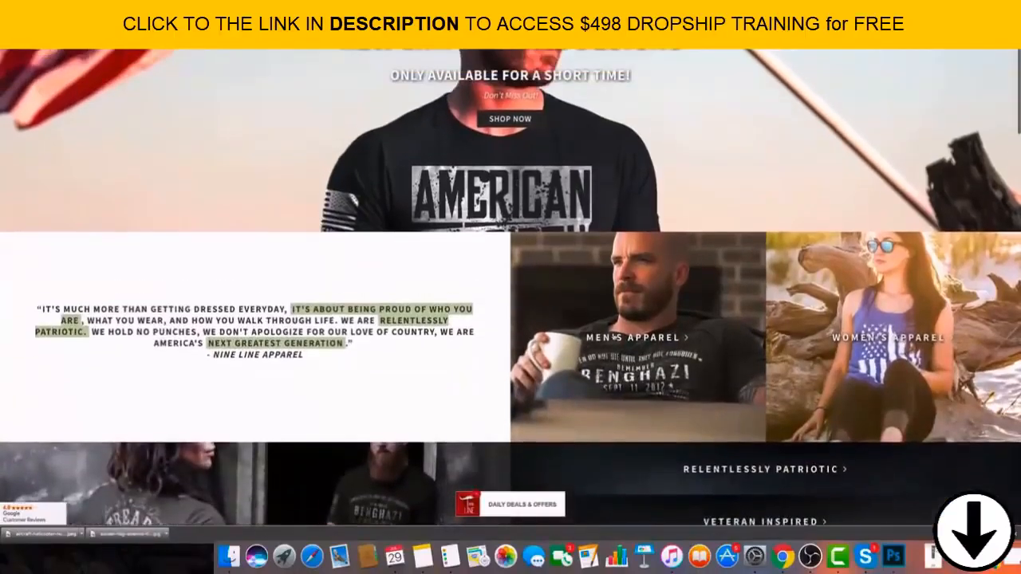
pyautogui.scroll(3, 712, 356)
pyautogui.scroll(-2, 711, 356)
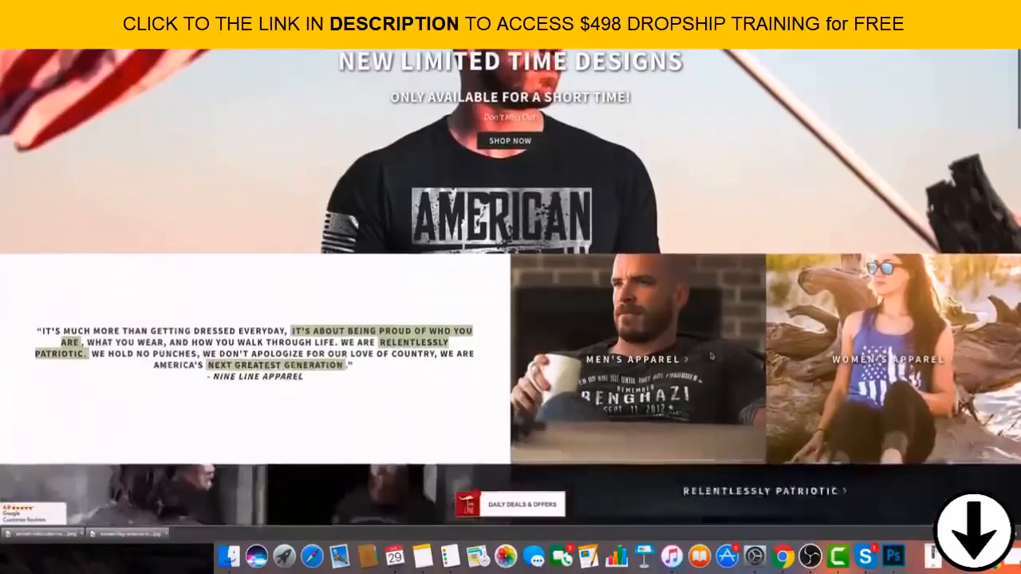
pyautogui.scroll(2, 711, 356)
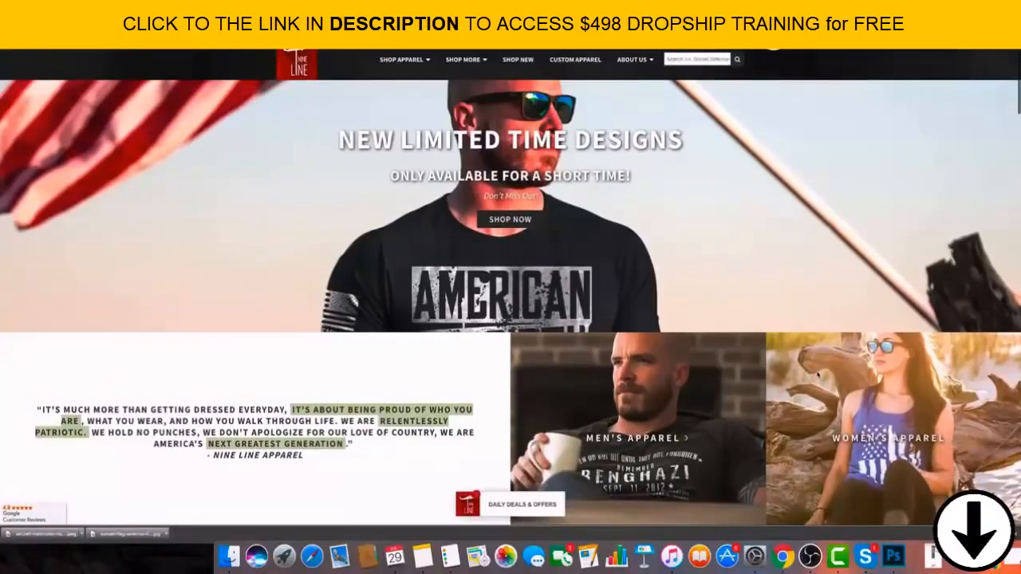
pyautogui.scroll(-5, 57, 215)
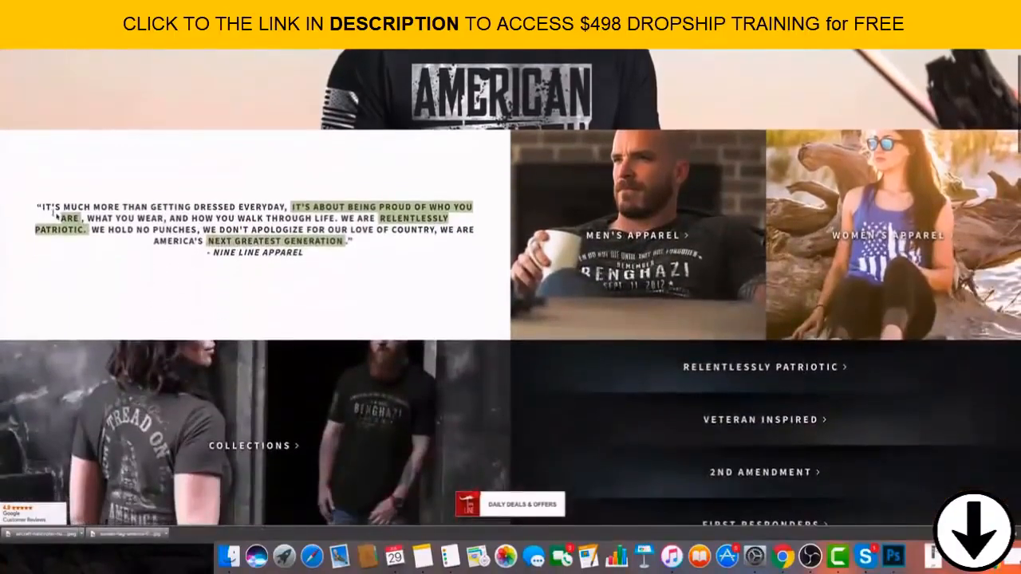
pyautogui.moveTo(42, 207); pyautogui.dragTo(383, 261)
pyautogui.click(383, 260)
pyautogui.scroll(1, 381, 263)
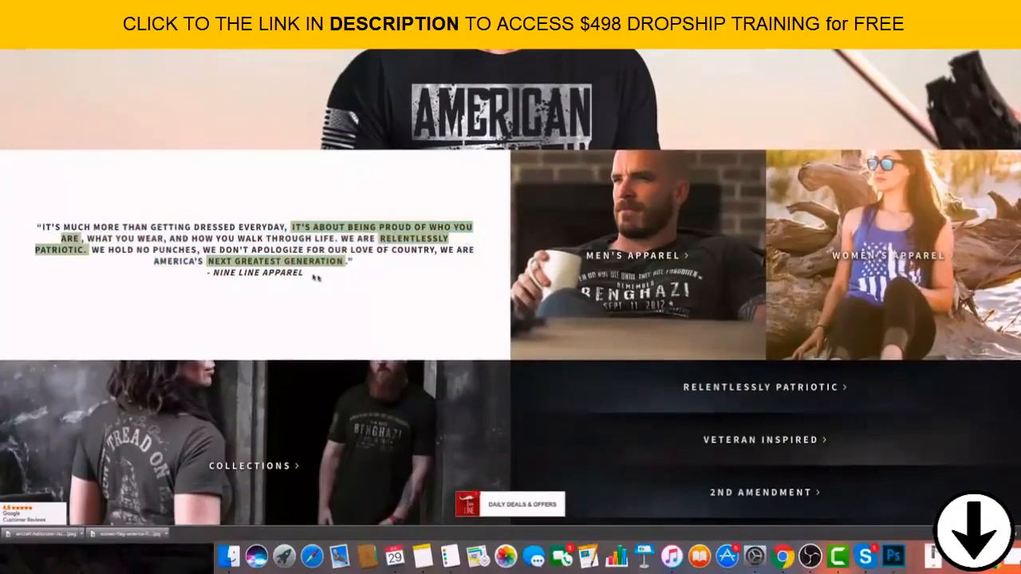
pyautogui.moveTo(327, 275); pyautogui.dragTo(15, 210)
pyautogui.click(16, 212)
pyautogui.scroll(-1, 510, 407)
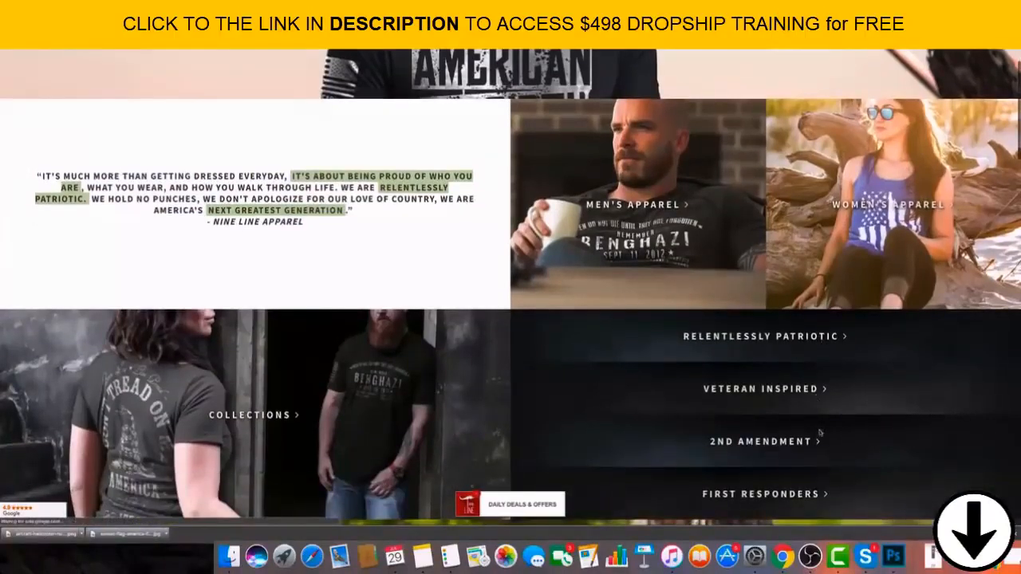
# Open Nine Line Apparel's First Responders collection from the homepage and look through its product designs.
pyautogui.click(822, 486)
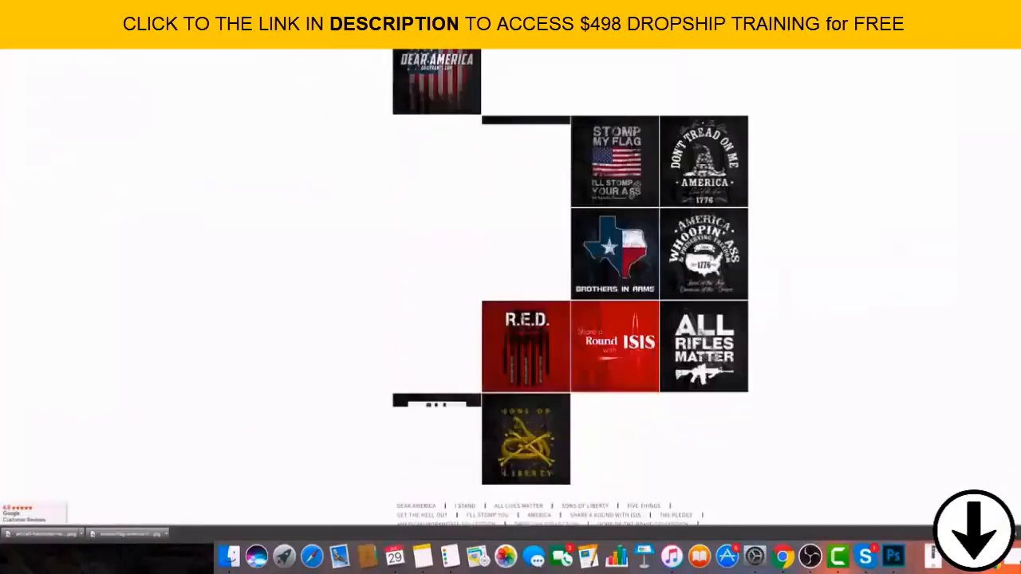
pyautogui.press('super+Left')
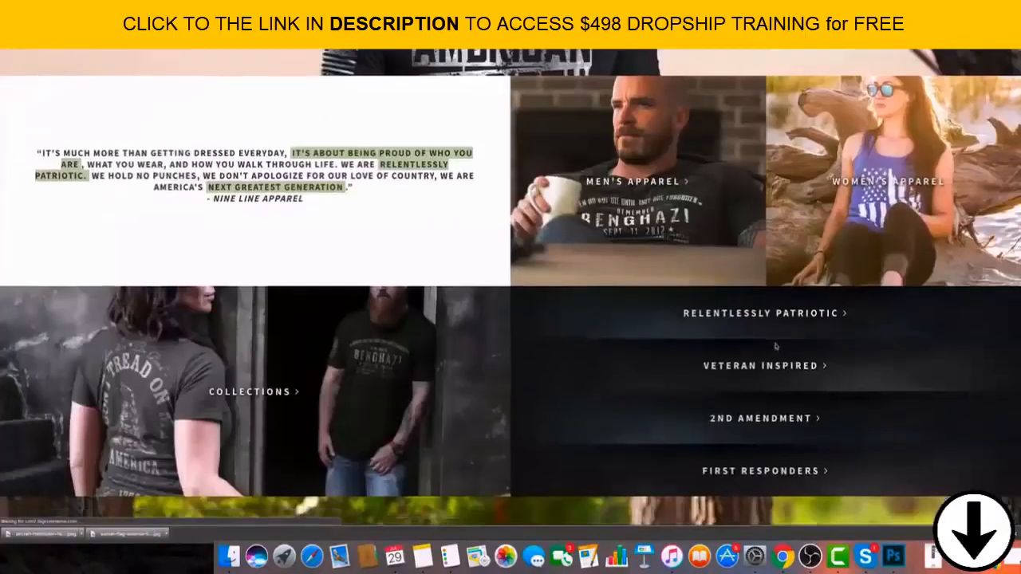
pyautogui.scroll(-1, 771, 319)
pyautogui.scroll(1, 766, 239)
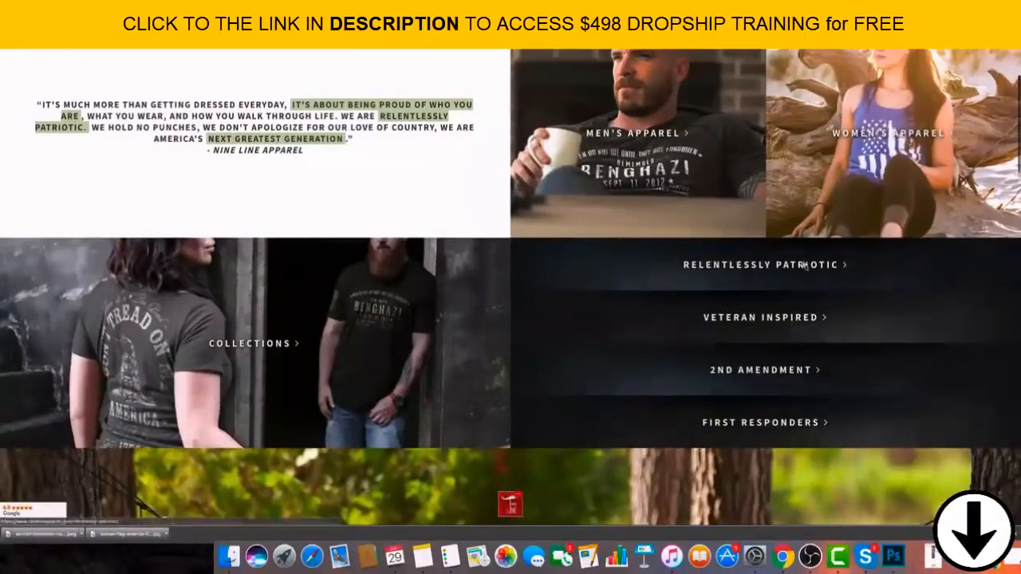
pyautogui.scroll(-1, 808, 268)
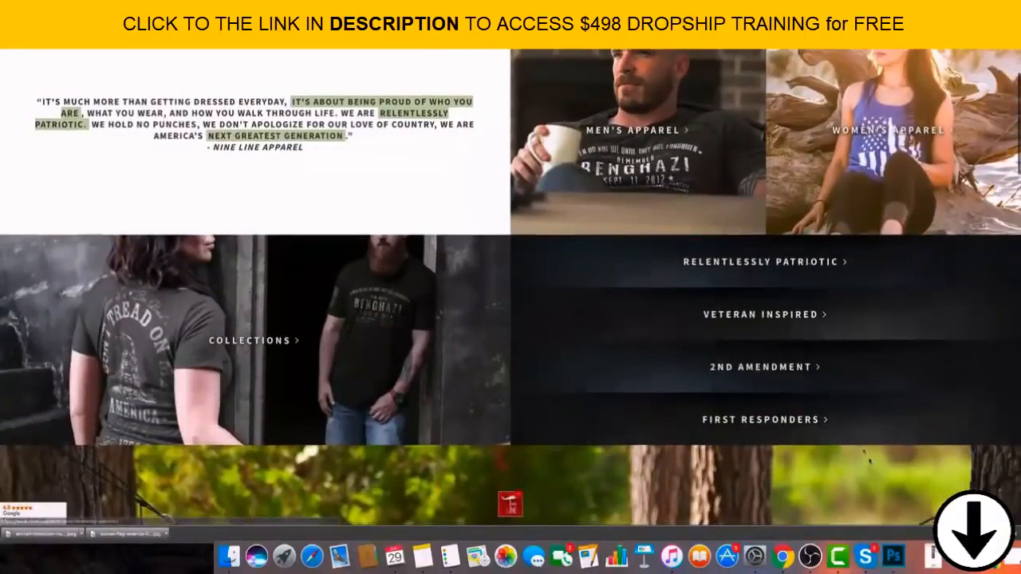
pyautogui.scroll(-1, 822, 415)
pyautogui.click(797, 371)
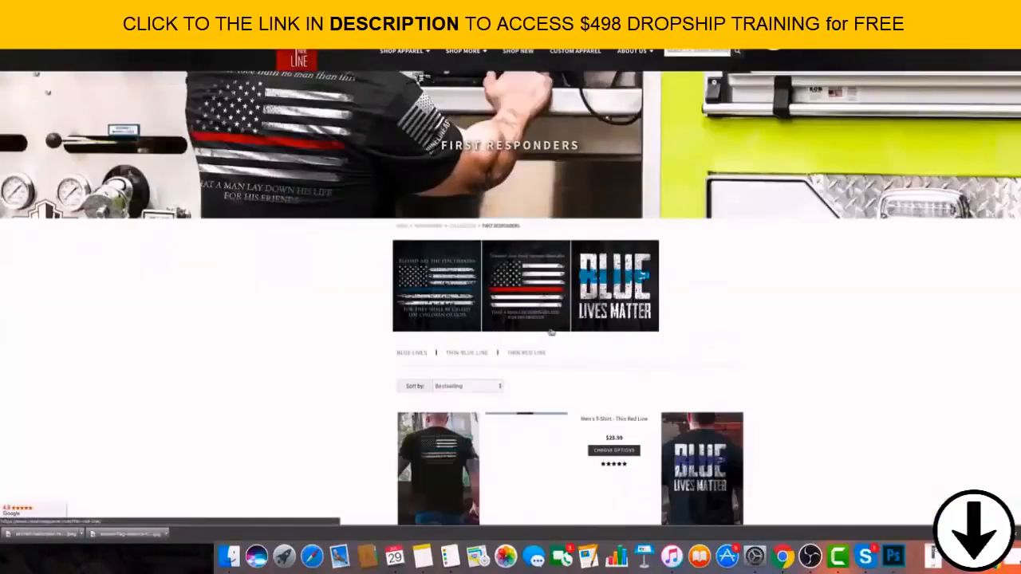
pyautogui.scroll(-2, 795, 371)
pyautogui.scroll(-10, 570, 320)
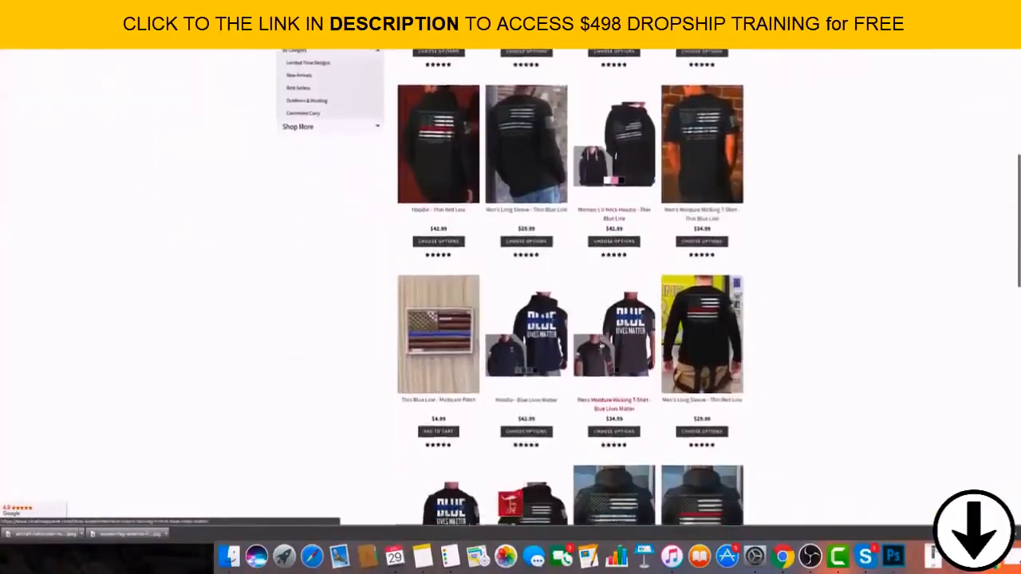
pyautogui.scroll(-6, 356, 220)
pyautogui.scroll(3, 357, 220)
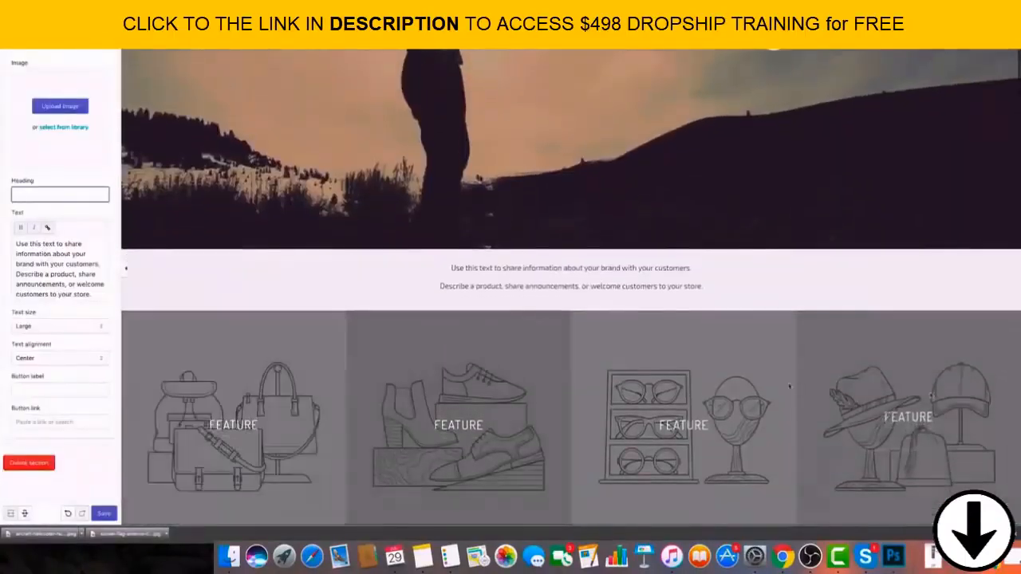
# Set the brand section's heading to "What The Warhead Movement is About".
pyautogui.moveTo(94, 295); pyautogui.dragTo(13, 233)
pyautogui.click(33, 247)
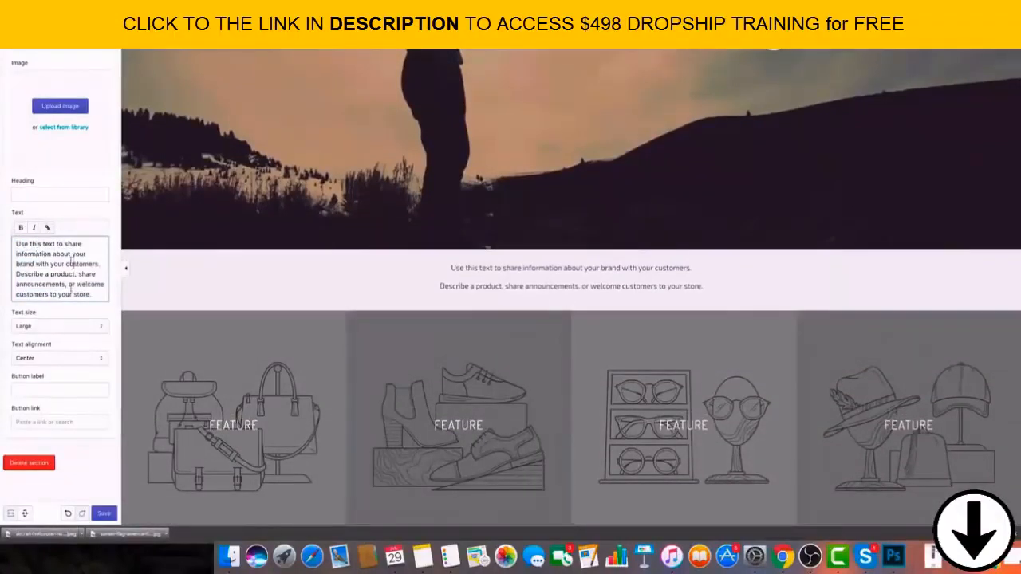
pyautogui.click(46, 196)
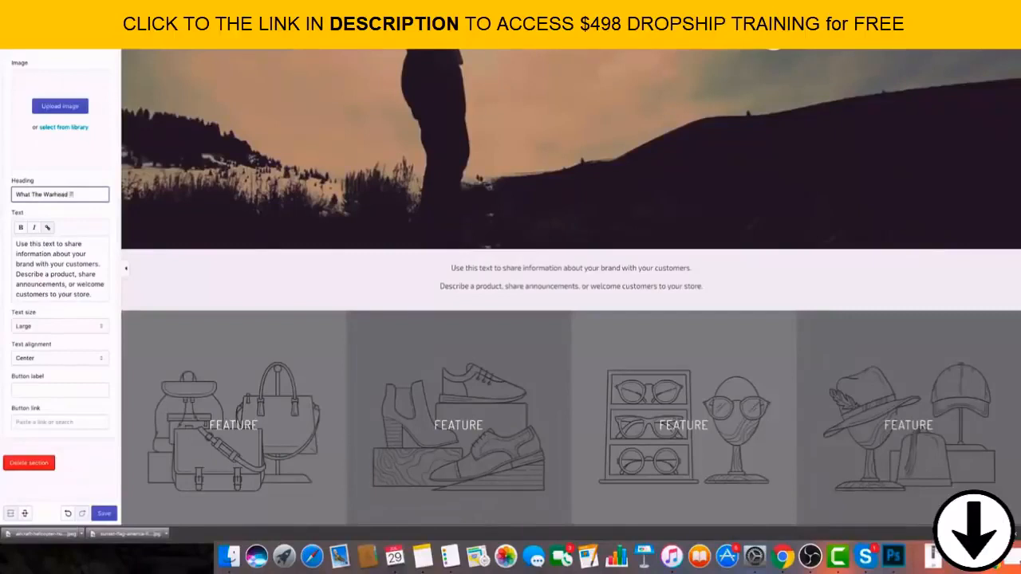
pyautogui.write('eam')
pyautogui.write('out')
pyautogui.press('BackSpace')
pyautogui.press('BackSpace')
pyautogui.press('BackSpace')
pyautogui.press('BackSpace')
pyautogui.press('BackSpace')
pyautogui.press('BackSpace')
pyautogui.press('BackSpace')
pyautogui.press('BackSpace')
pyautogui.press('BackSpace')
pyautogui.press('BackSpace')
pyautogui.press('BackSpace')
pyautogui.press('BackSpace')
pyautogui.press('BackSpace')
pyautogui.write('Movement is')
pyautogui.press('BackSpace')
pyautogui.press('BackSpace')
pyautogui.write('is About')
pyautogui.click(73, 264)
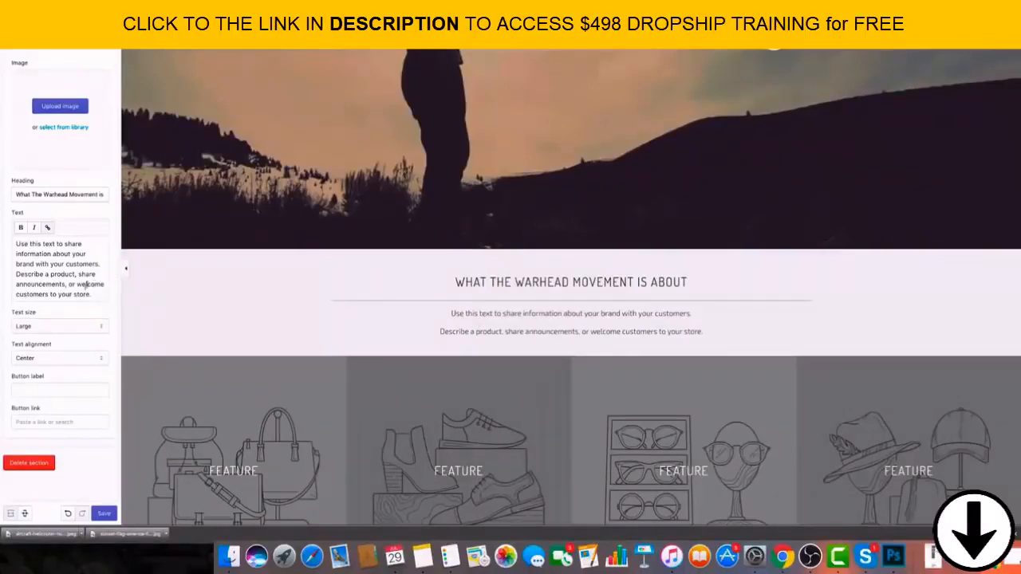
# Keep the brand section's text size at Large, save the theme changes and return to the section list.
pyautogui.moveTo(96, 295); pyautogui.dragTo(5, 244)
pyautogui.click(37, 255)
pyautogui.scroll(-1, 127, 303)
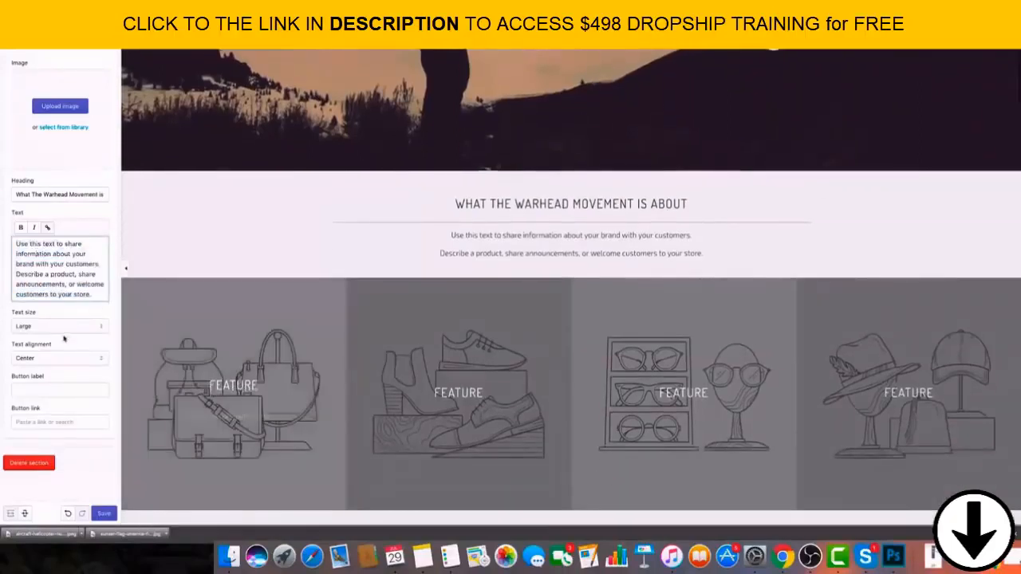
pyautogui.click(67, 326)
pyautogui.click(67, 326)
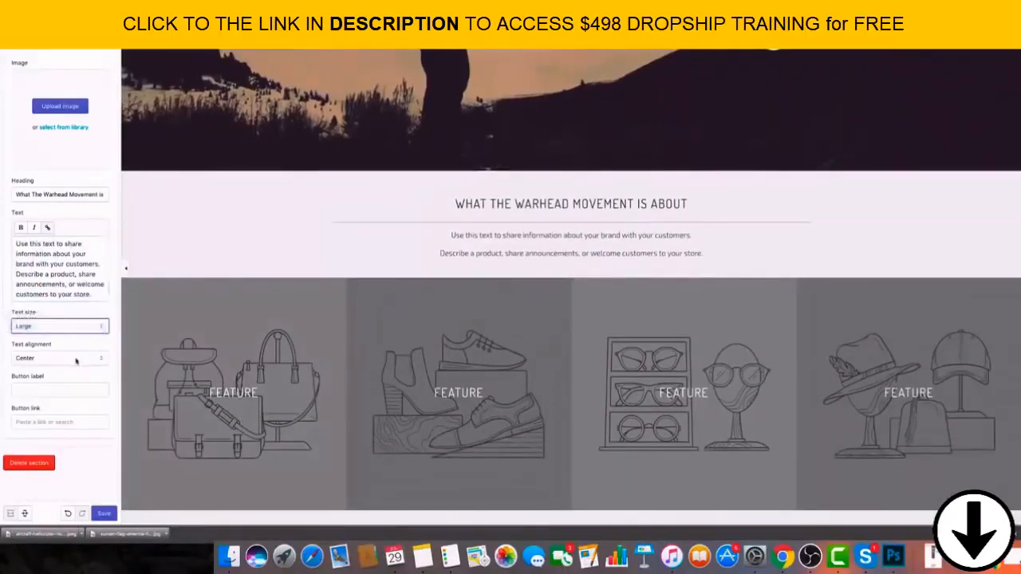
pyautogui.click(104, 514)
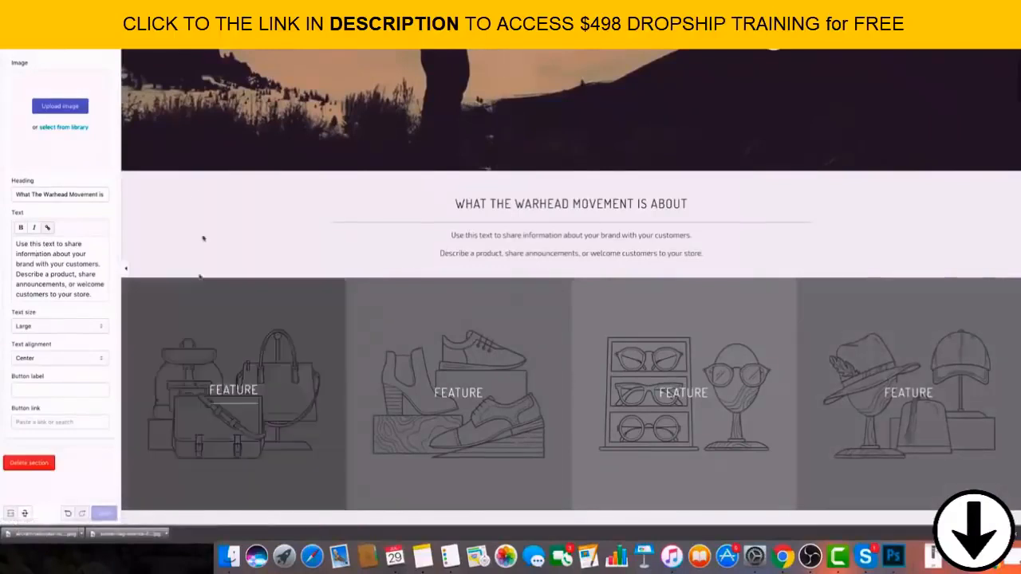
pyautogui.click(11, 38)
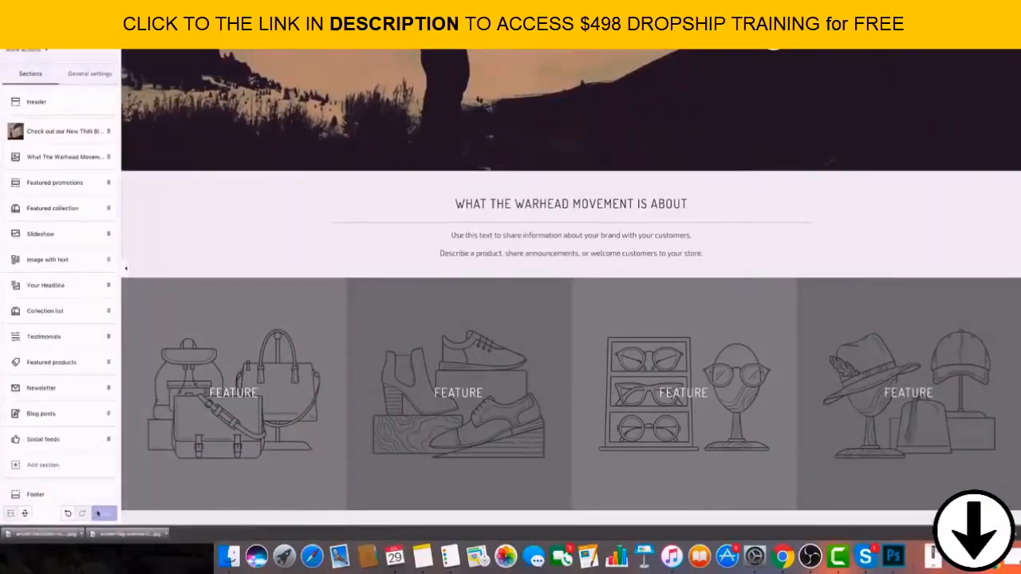
# Switch to Nine Line Apparel's First Responders collection, look over its products and go back to the site's homepage.
pyautogui.click(92, 152)
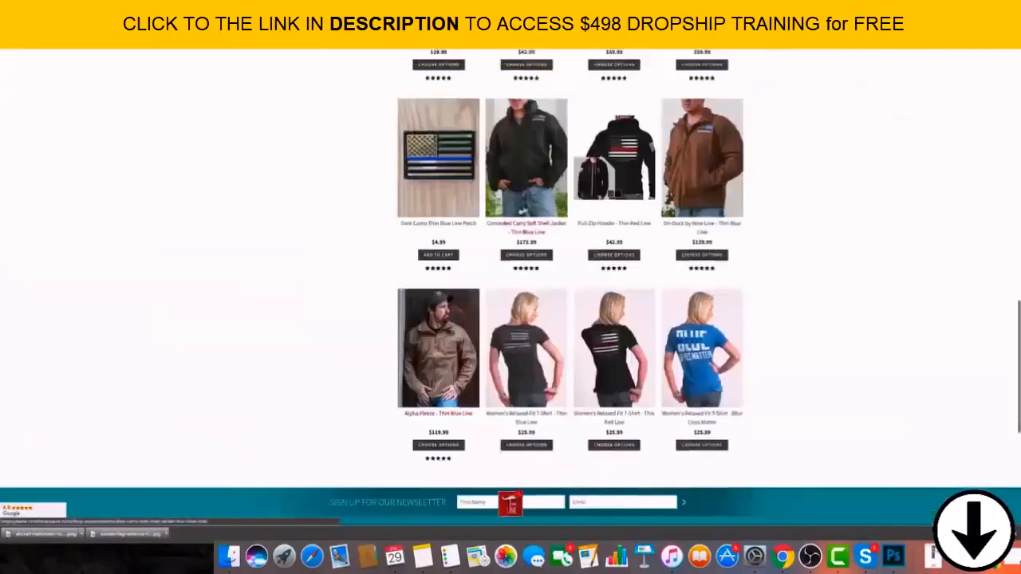
pyautogui.scroll(5, 511, 287)
pyautogui.press('super+bracketleft')
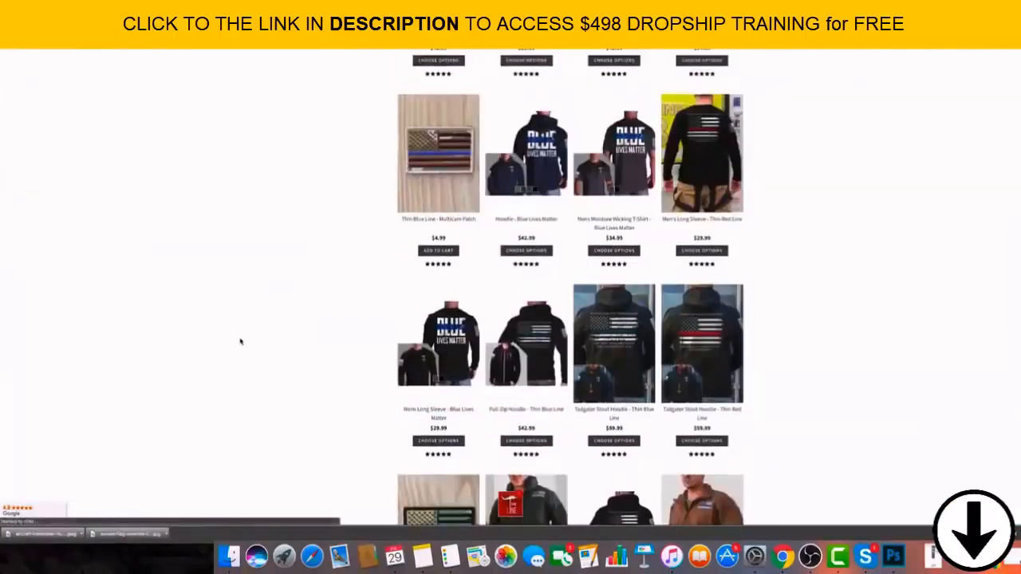
pyautogui.scroll(3, 485, 328)
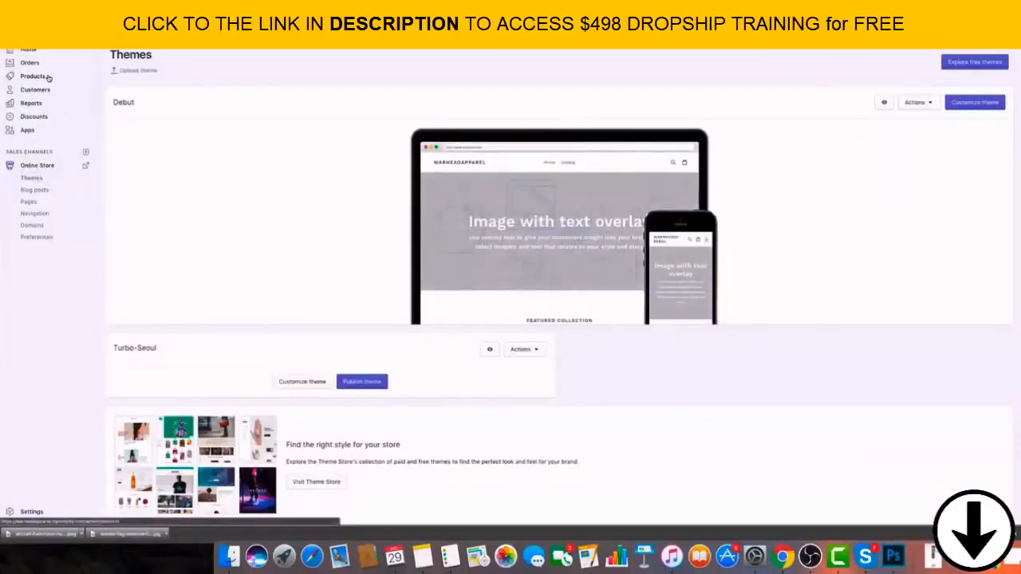
# Open the product collections in the Shopify admin and start creating a new collection.
pyautogui.click(48, 76)
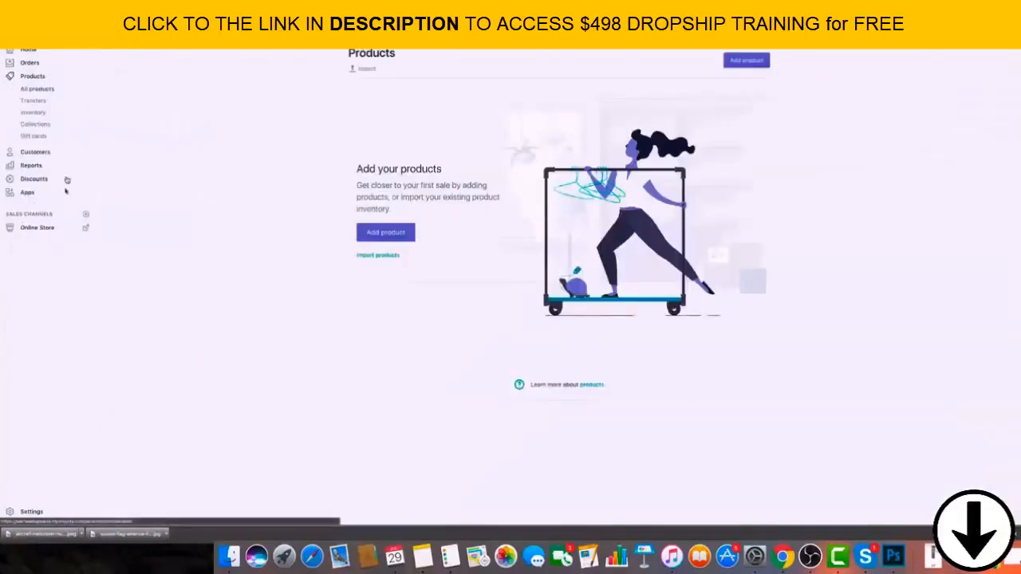
pyautogui.click(45, 124)
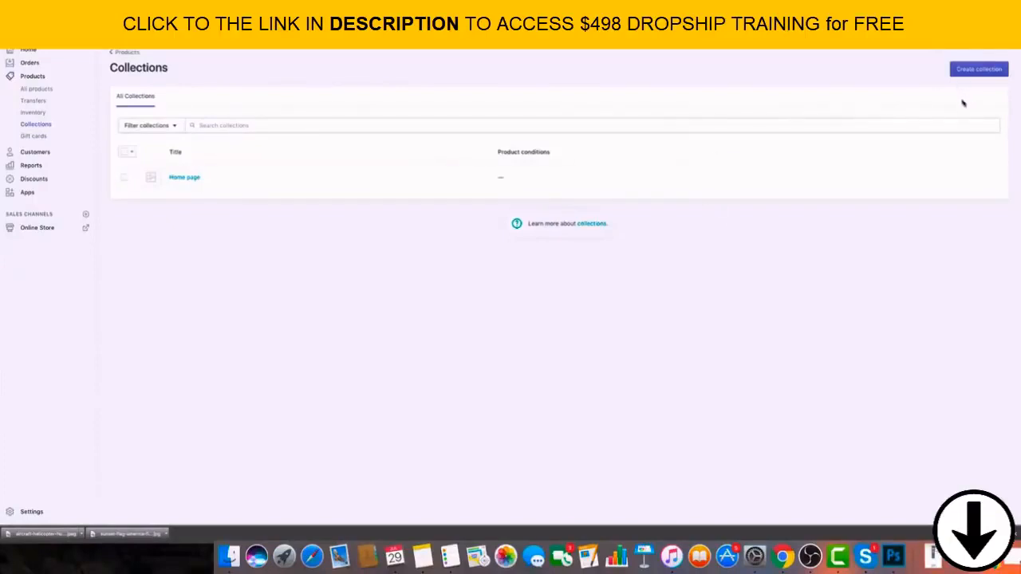
pyautogui.click(981, 69)
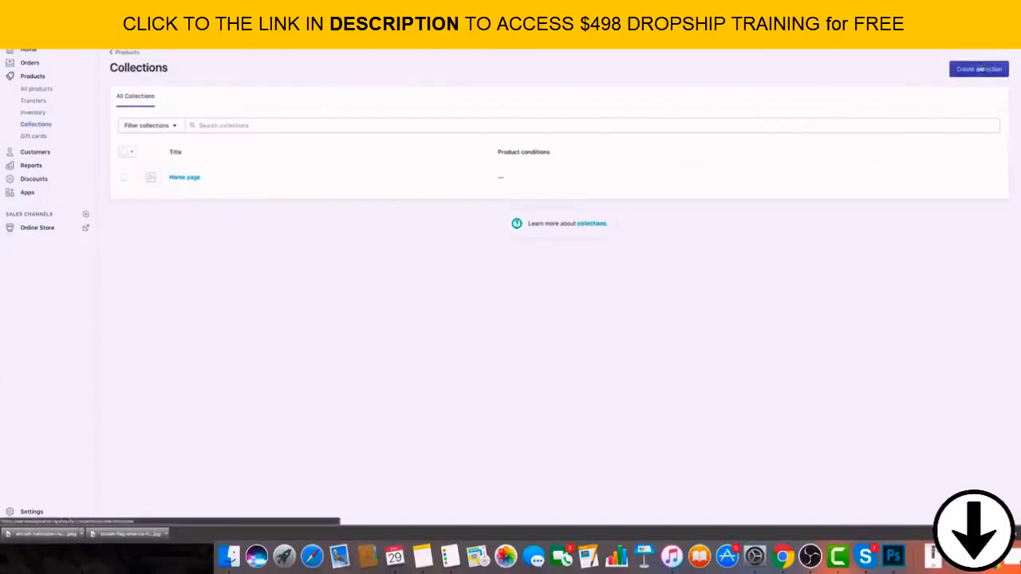
pyautogui.click(492, 111)
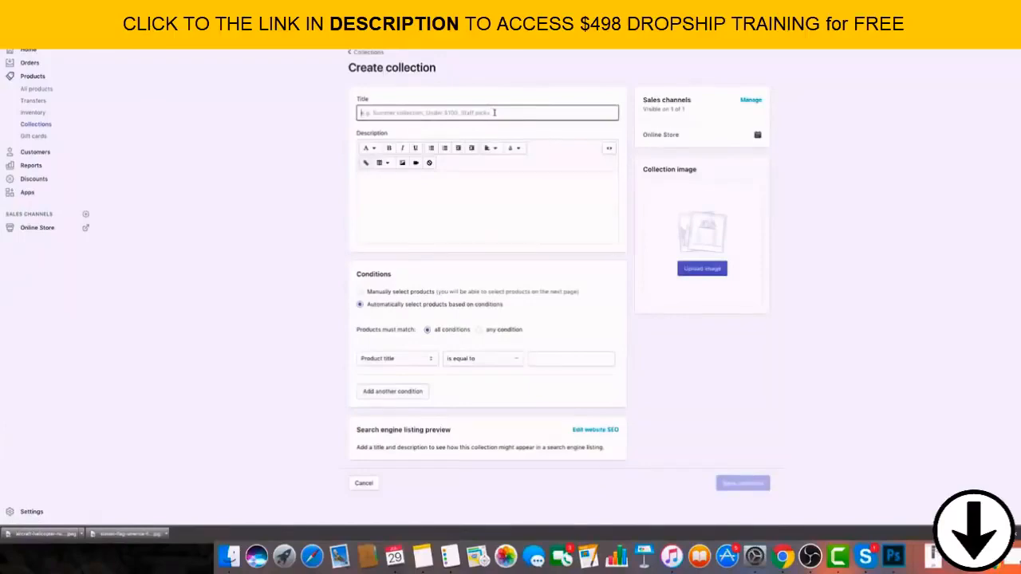
# Move the Nine Line Apparel window out of the way and title the new collection "Patriotic".
pyautogui.moveTo(323, 19); pyautogui.dragTo(468, 107)
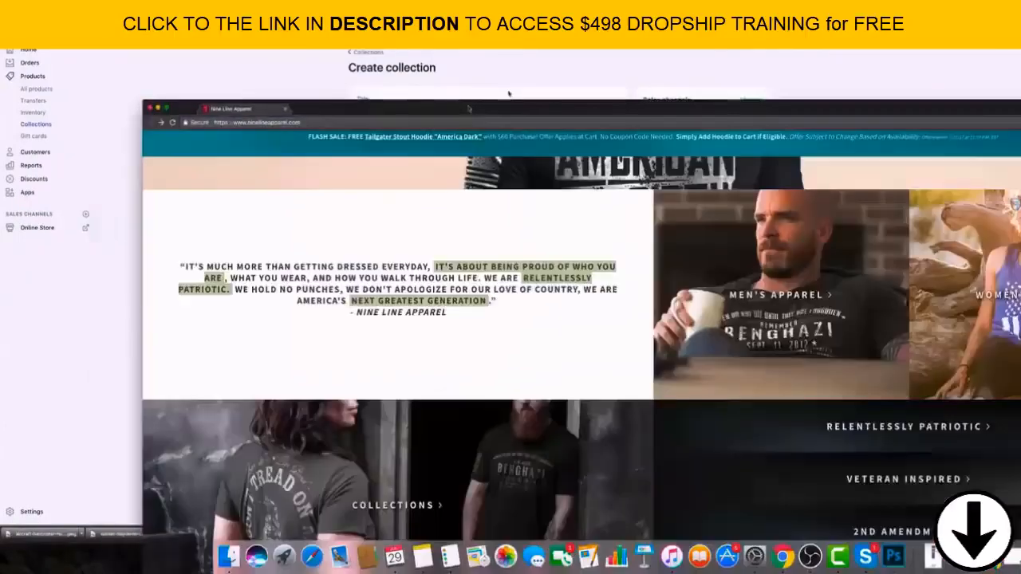
pyautogui.moveTo(890, 110); pyautogui.dragTo(0, 116)
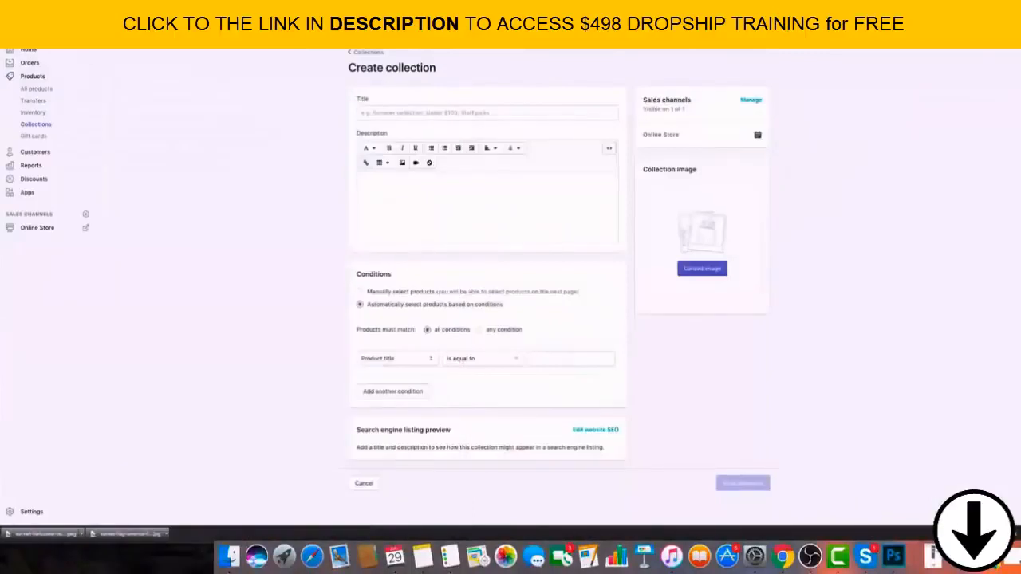
pyautogui.click(427, 112)
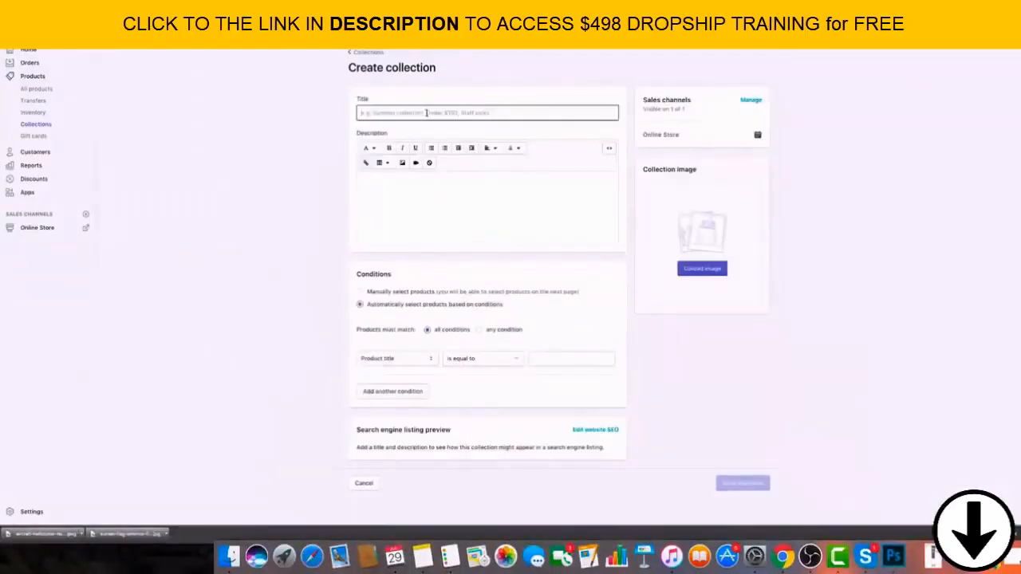
pyautogui.write('Patriot')
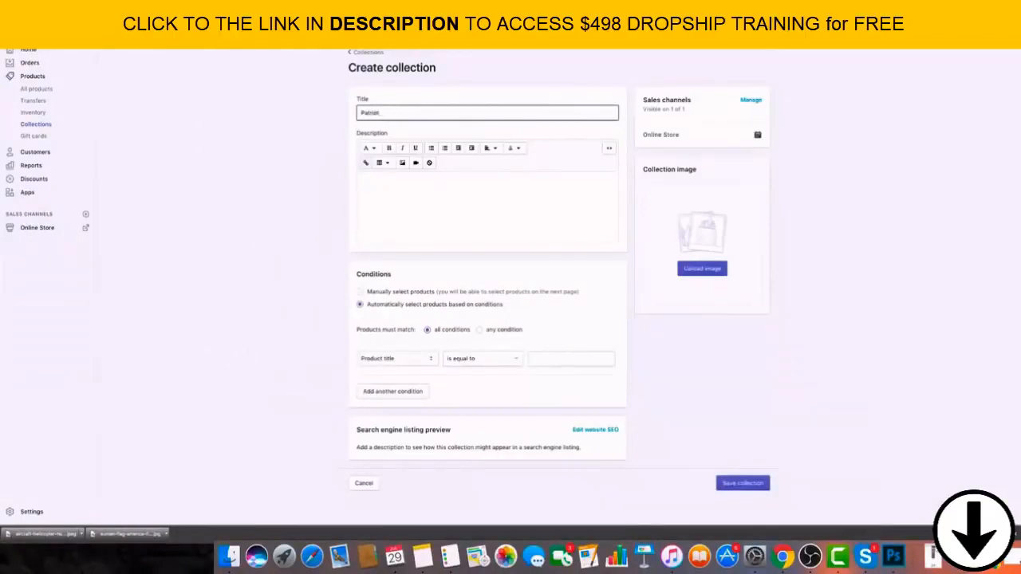
pyautogui.write('ic')
pyautogui.click(243, 158)
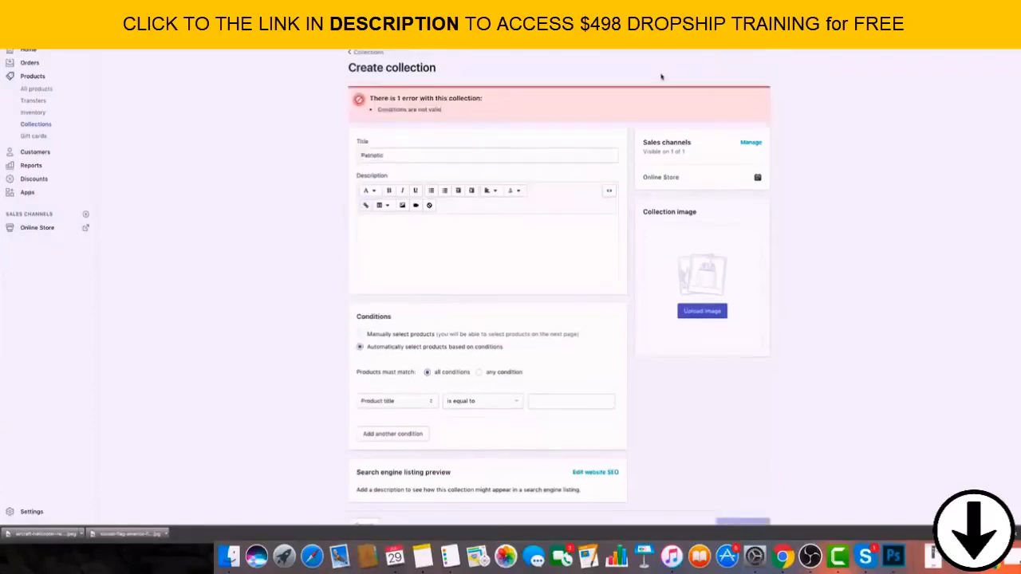
# Set the Patriotic collection's condition to product tag is equal to "Patriotic" and save the collection.
pyautogui.click(450, 158)
pyautogui.scroll(-1, 527, 283)
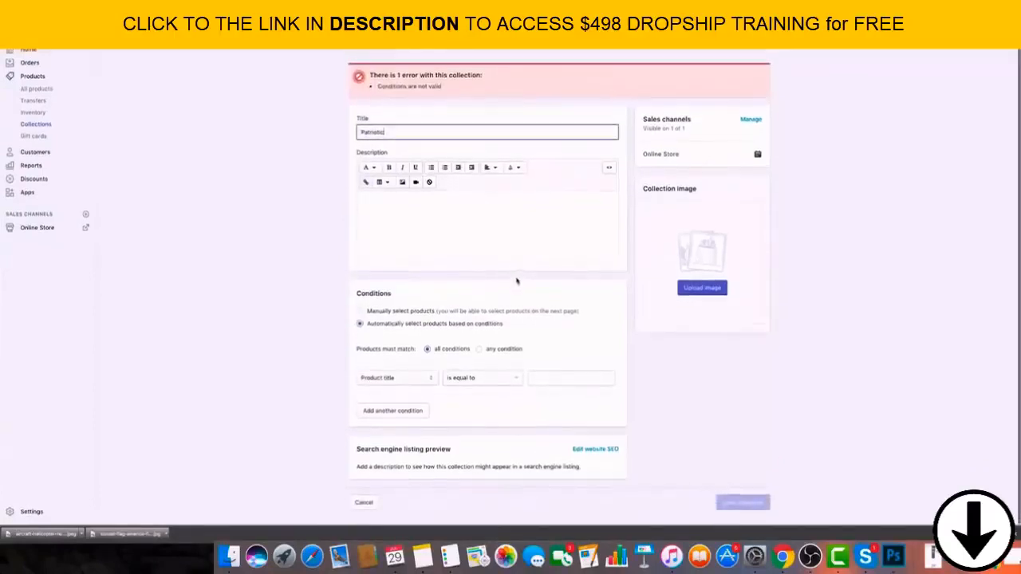
pyautogui.scroll(-1, 540, 171)
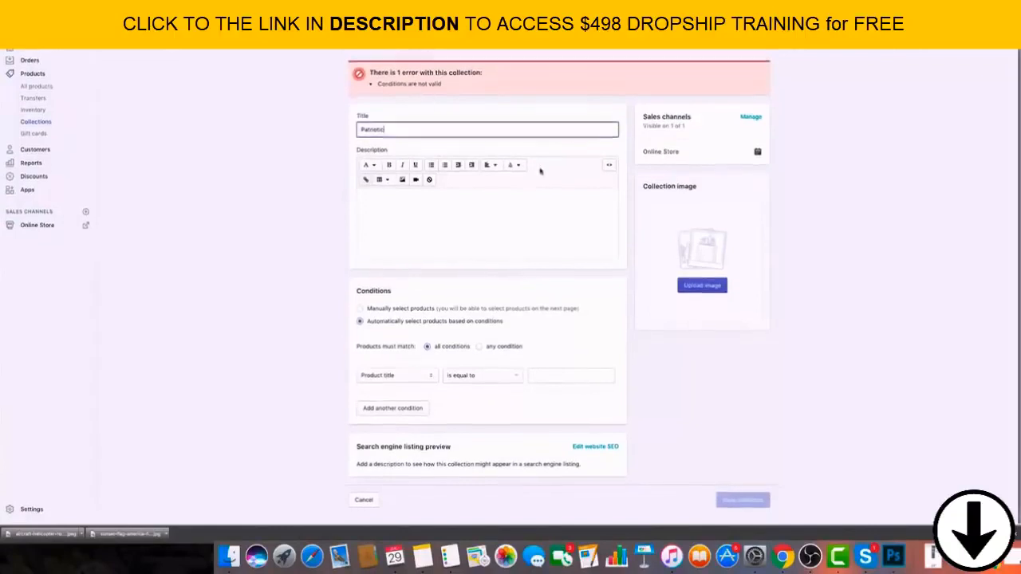
pyautogui.scroll(1, 591, 404)
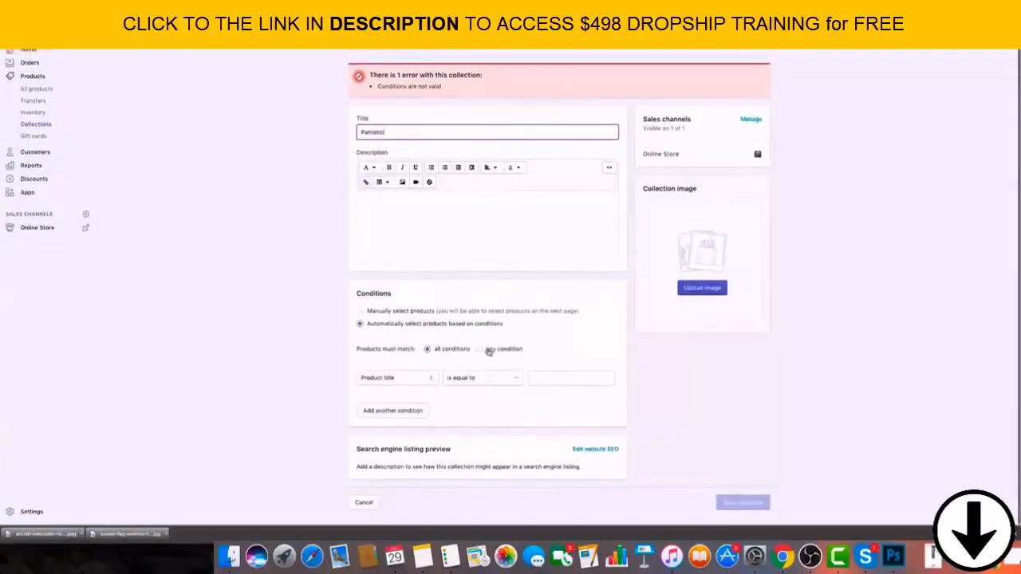
pyautogui.click(566, 383)
pyautogui.click(422, 381)
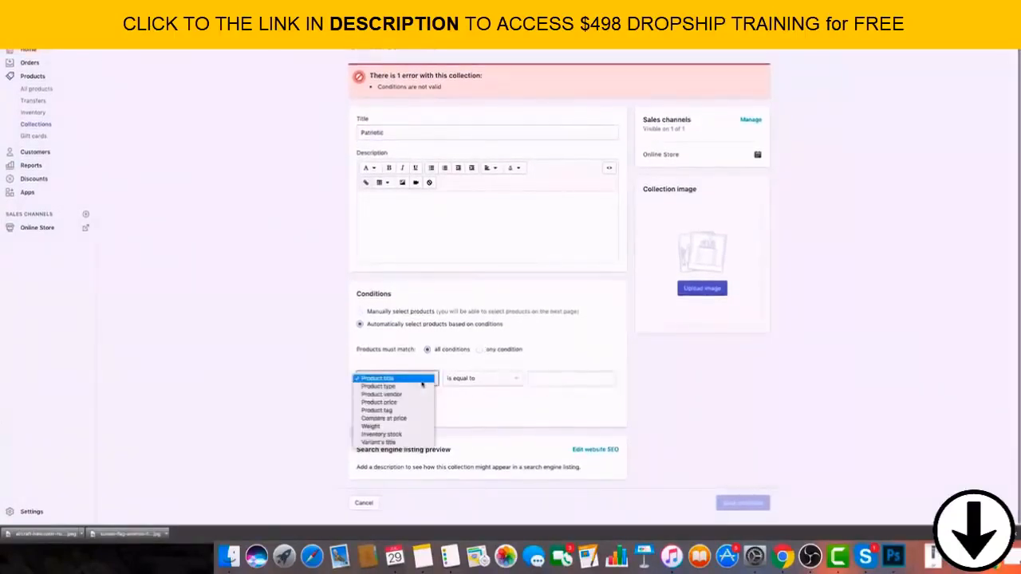
pyautogui.click(391, 410)
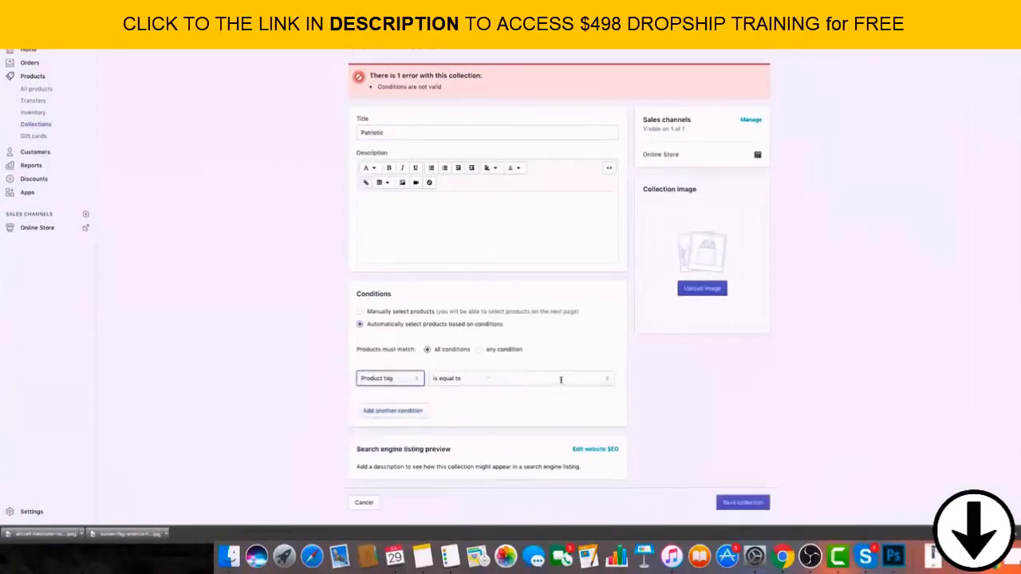
pyautogui.click(558, 379)
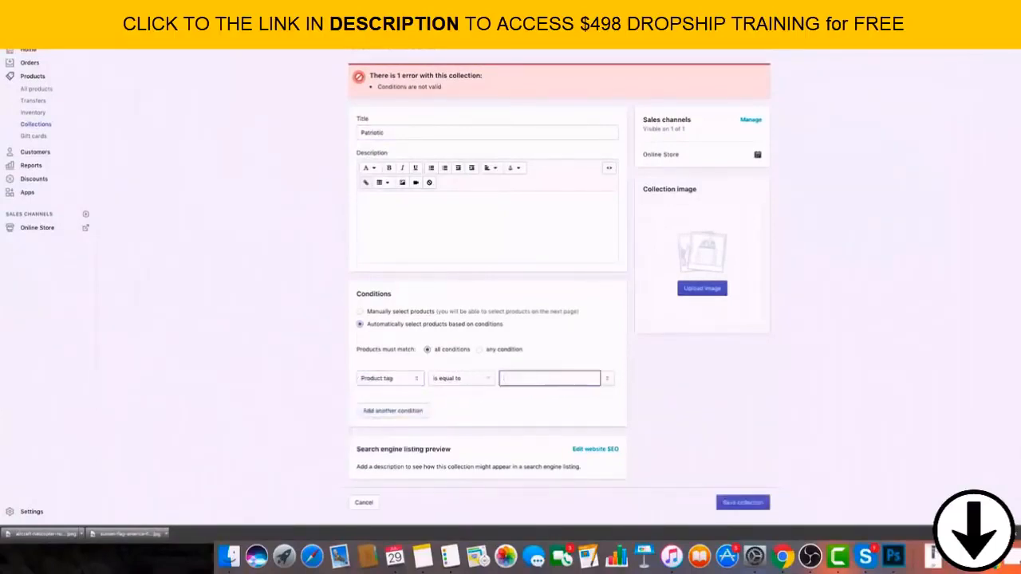
pyautogui.write('Patriotic')
pyautogui.click(742, 405)
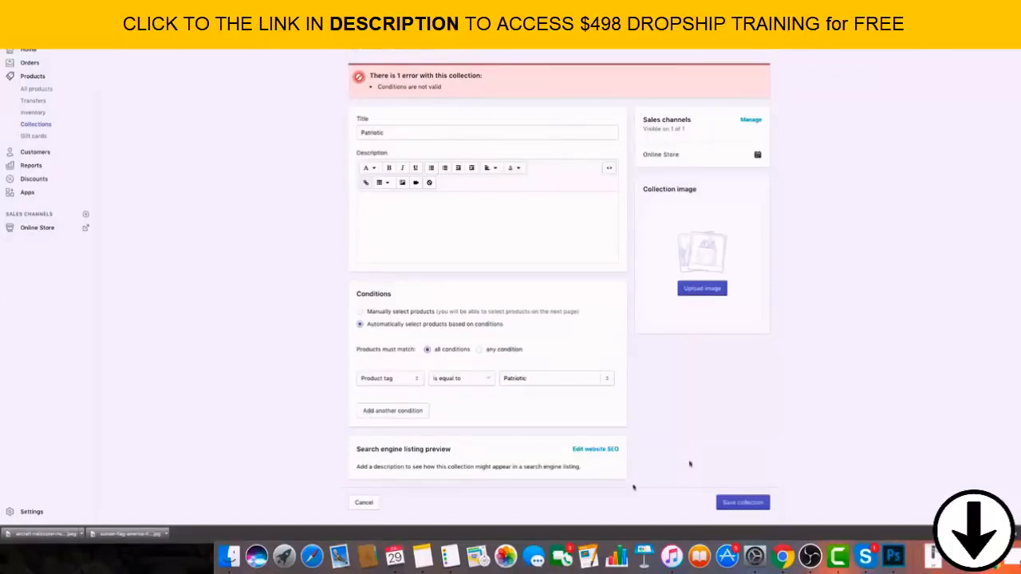
pyautogui.click(756, 504)
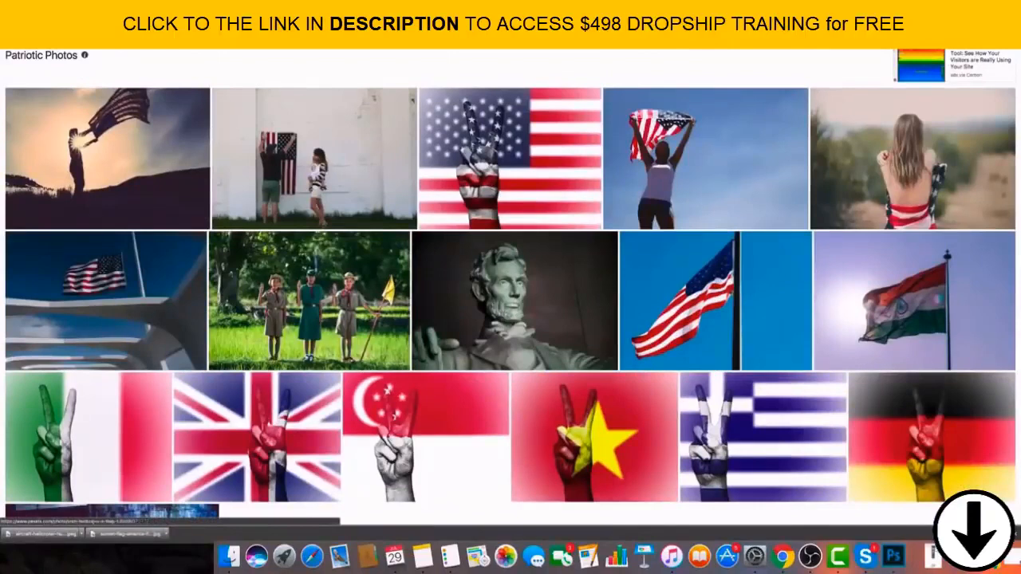
# Return from the patriotic stock photos to the Shopify admin and start another collection titled "Veterans".
pyautogui.click(146, 18)
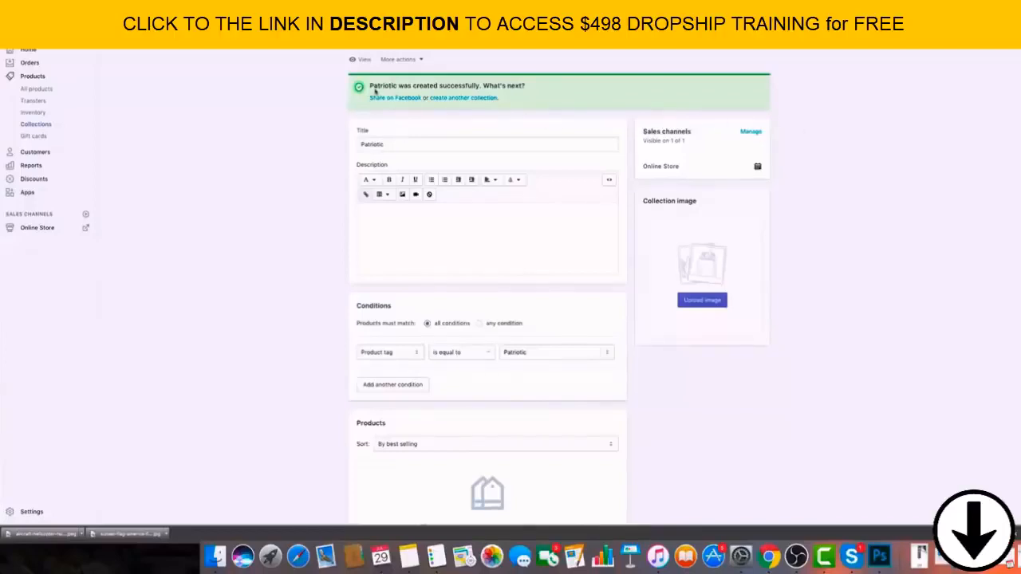
pyautogui.click(36, 125)
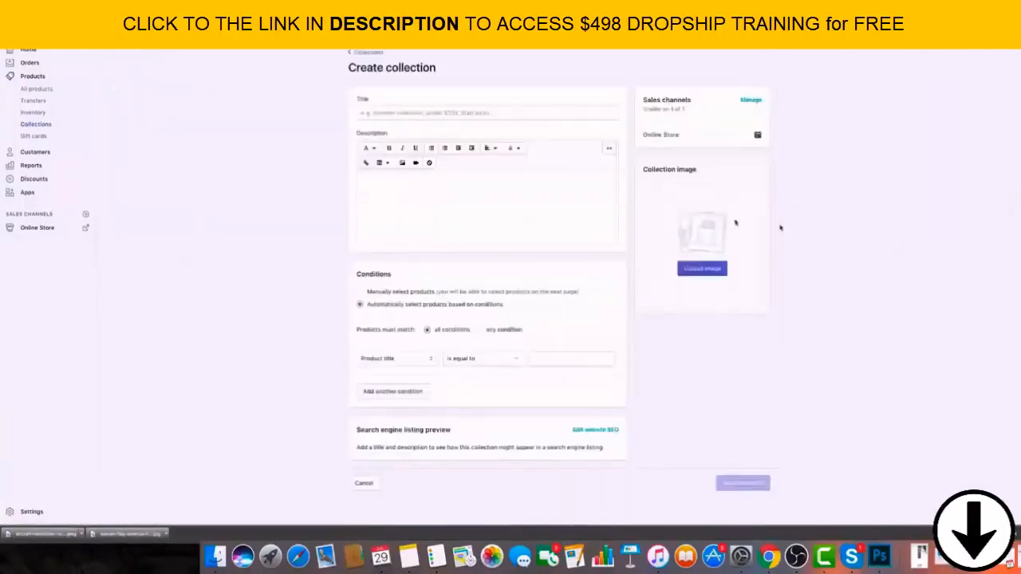
pyautogui.click(451, 112)
pyautogui.write('v')
pyautogui.press('BackSpace')
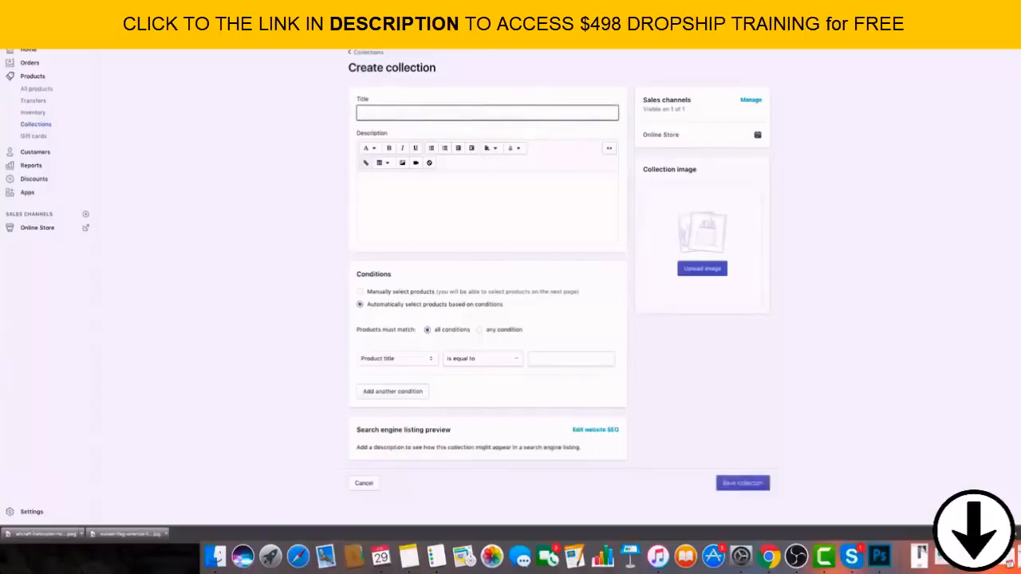
pyautogui.write('Veterans')
# Set the Veterans collection's condition to product tag is equal to "veteran" and save the collection.
pyautogui.click(419, 363)
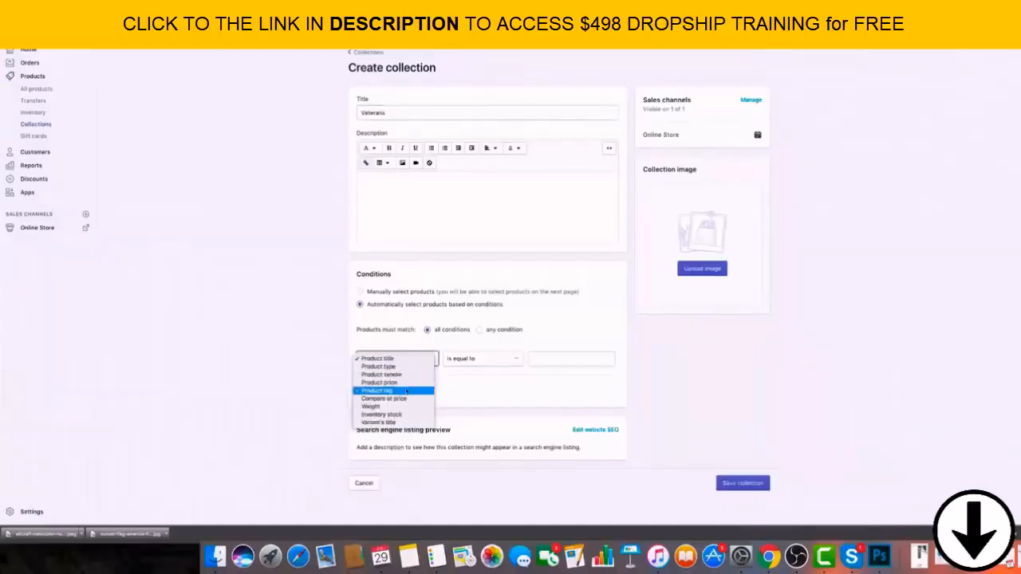
pyautogui.click(407, 391)
pyautogui.click(561, 359)
pyautogui.write('veter')
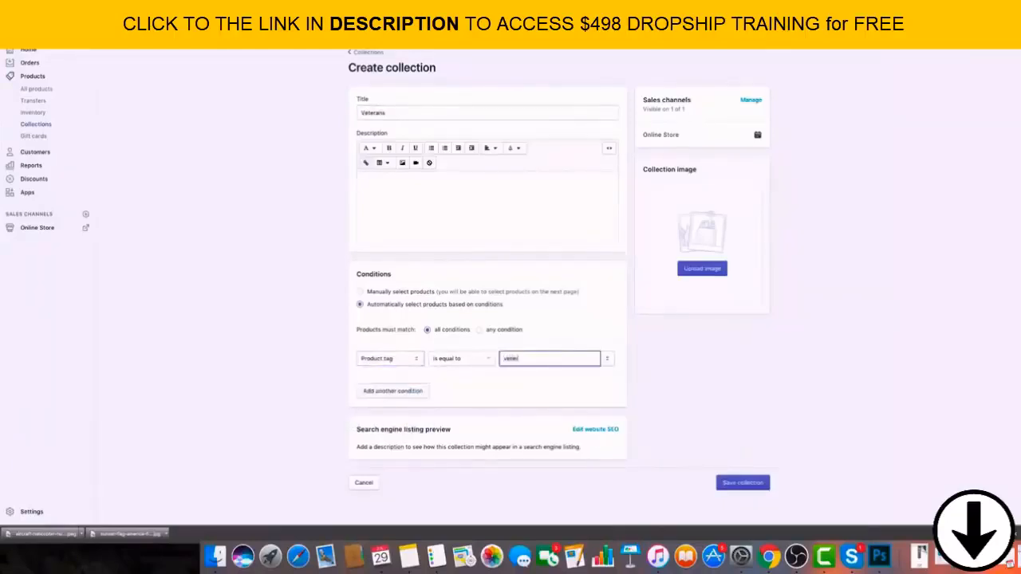
pyautogui.write('an')
pyautogui.click(769, 373)
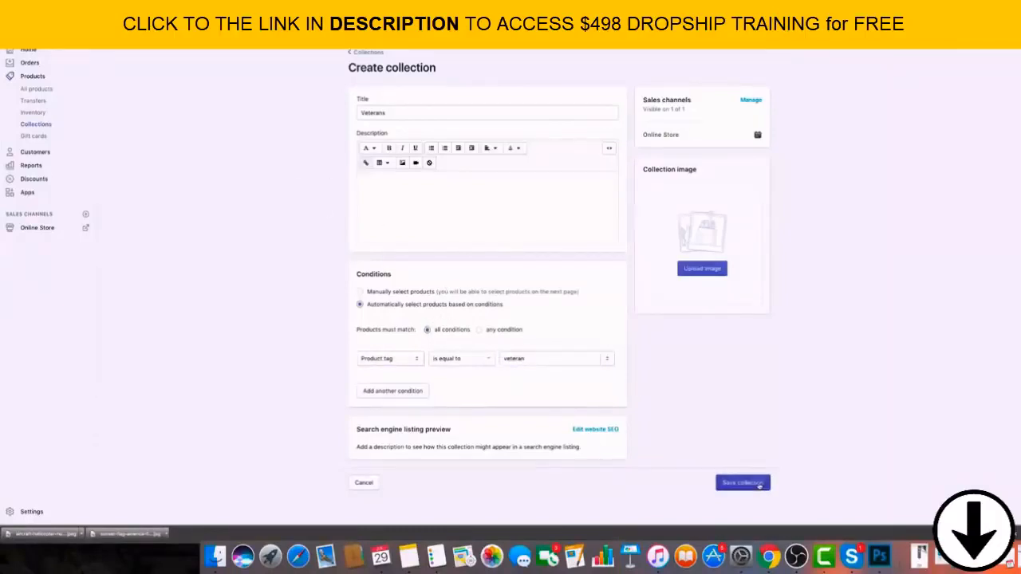
pyautogui.click(758, 484)
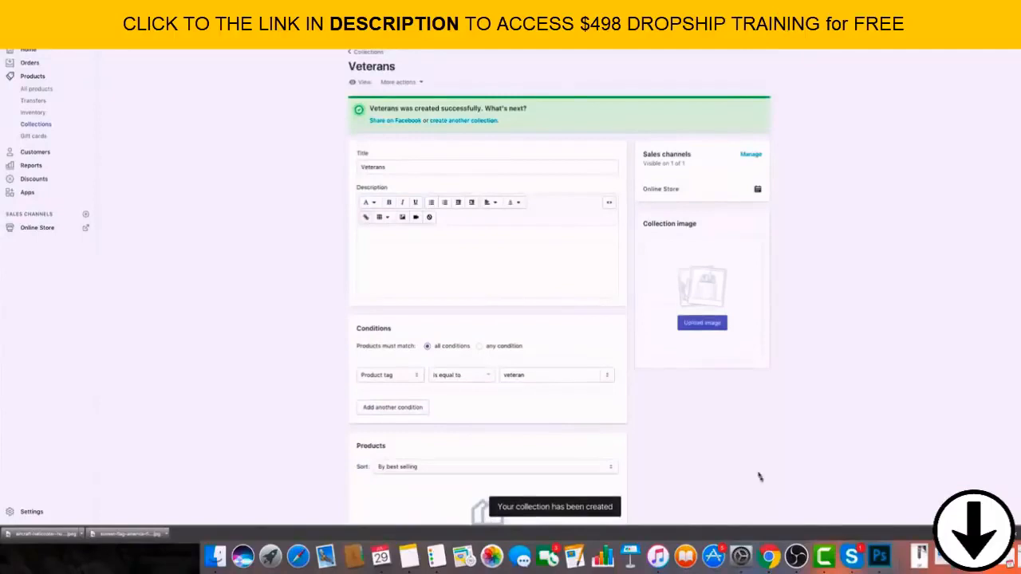
# Start another new collection from the collections list and title it "2ND Amendment".
pyautogui.click(383, 54)
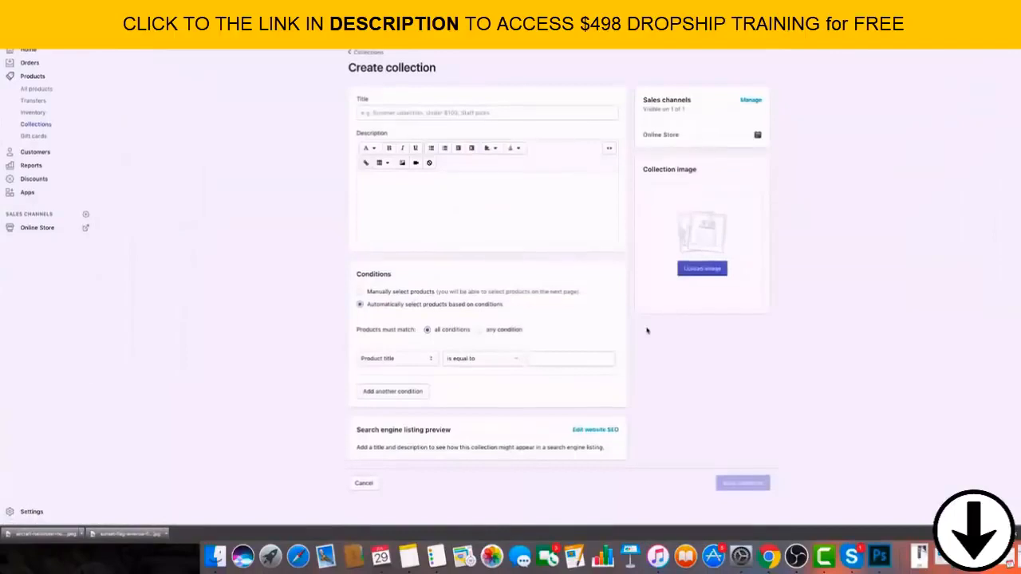
pyautogui.click(417, 113)
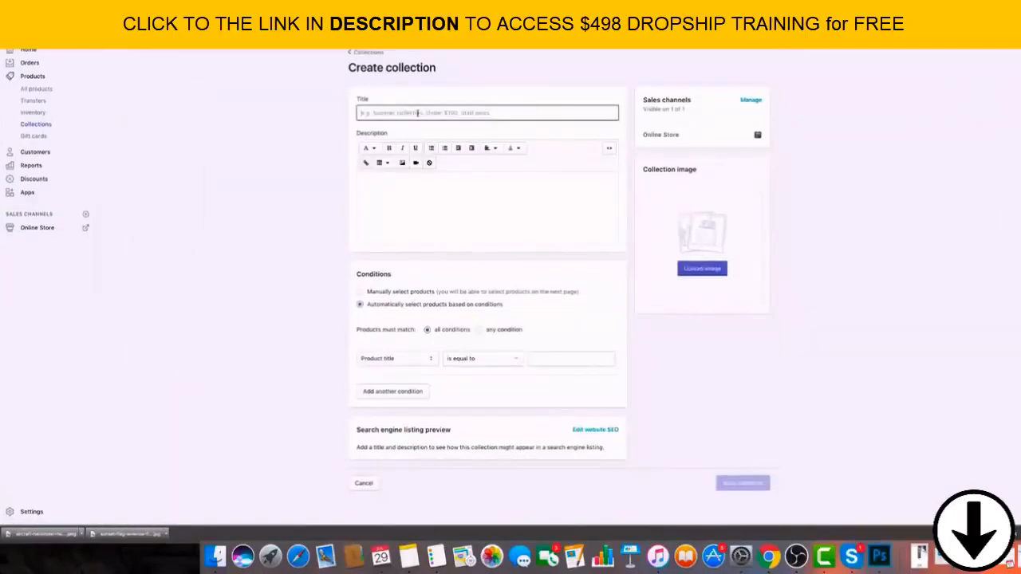
pyautogui.write('SND')
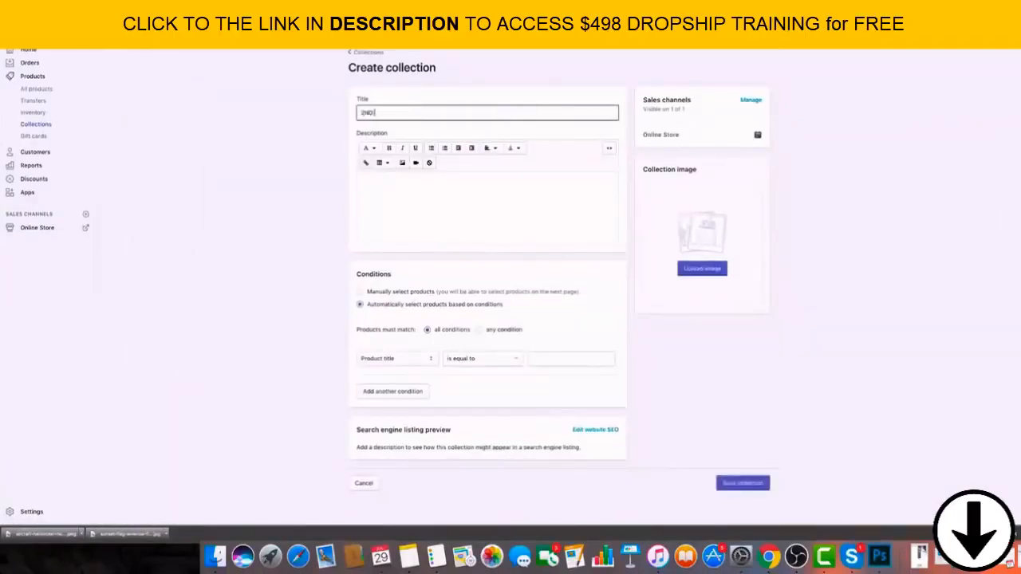
pyautogui.write(' Amendment')
pyautogui.click(913, 207)
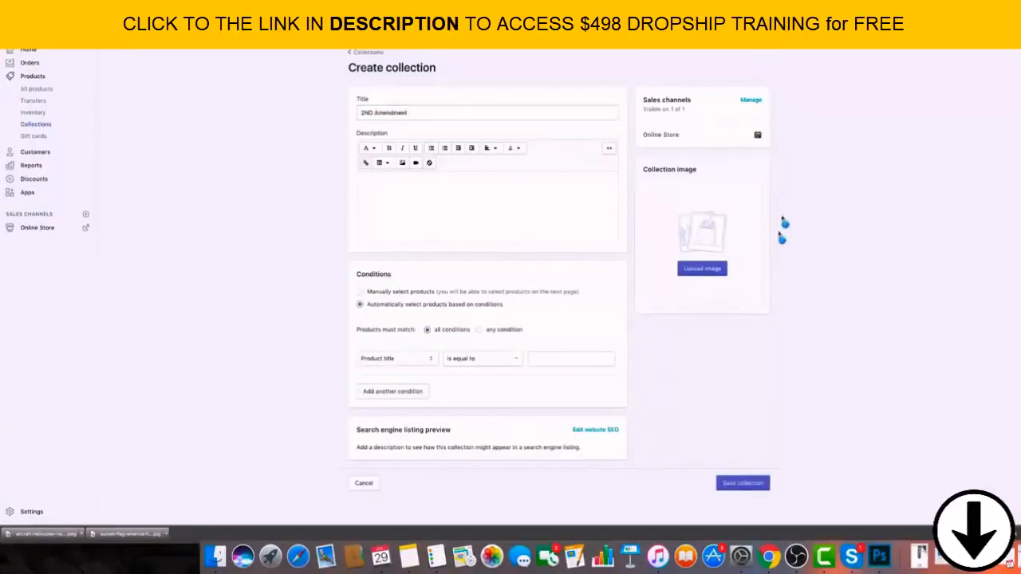
# Set the 2ND Amendment collection's condition to product tag is equal to "2ndamendment" and save the collection.
pyautogui.click(415, 401)
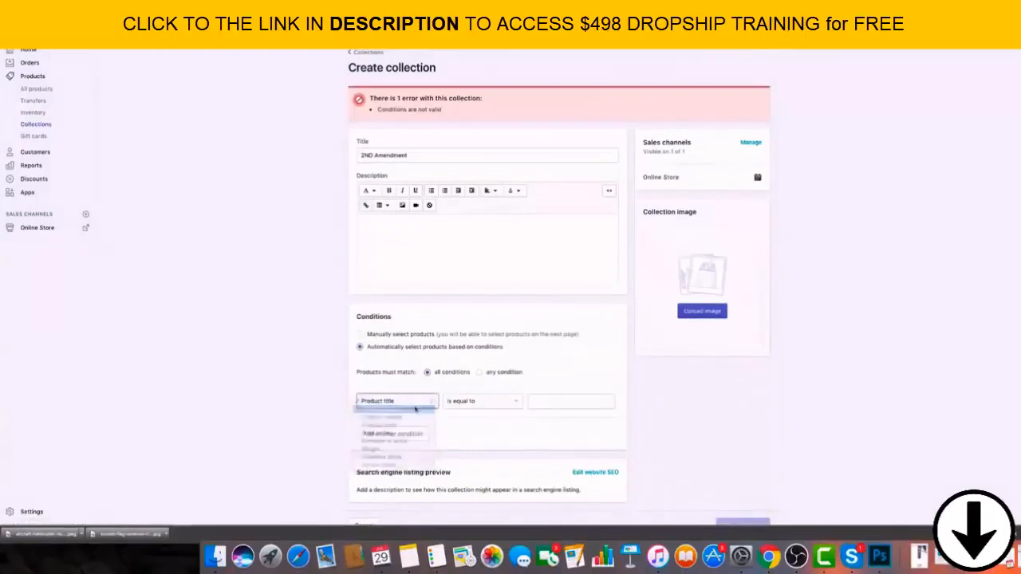
pyautogui.click(421, 400)
pyautogui.click(423, 400)
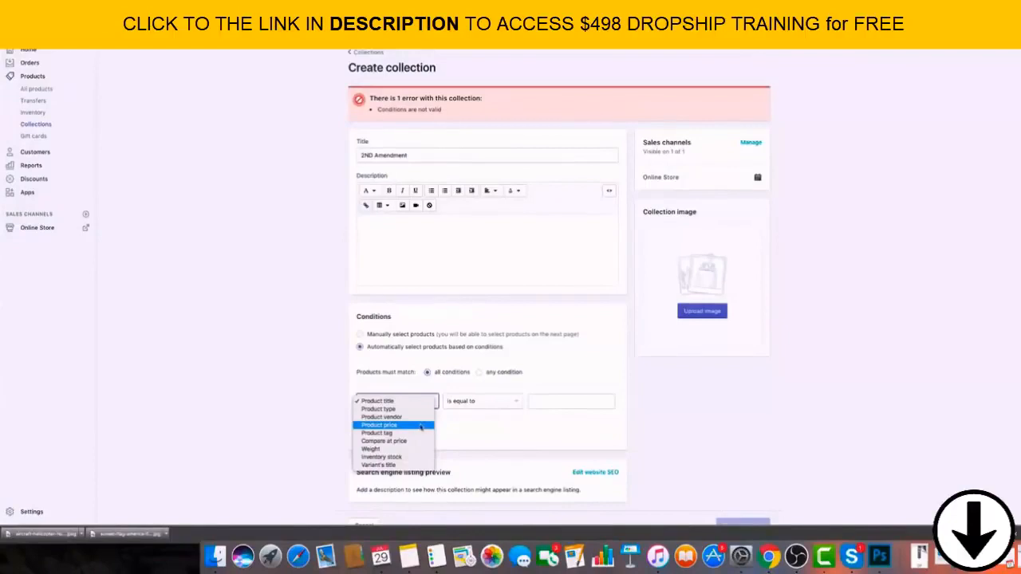
pyautogui.click(425, 433)
pyautogui.click(564, 400)
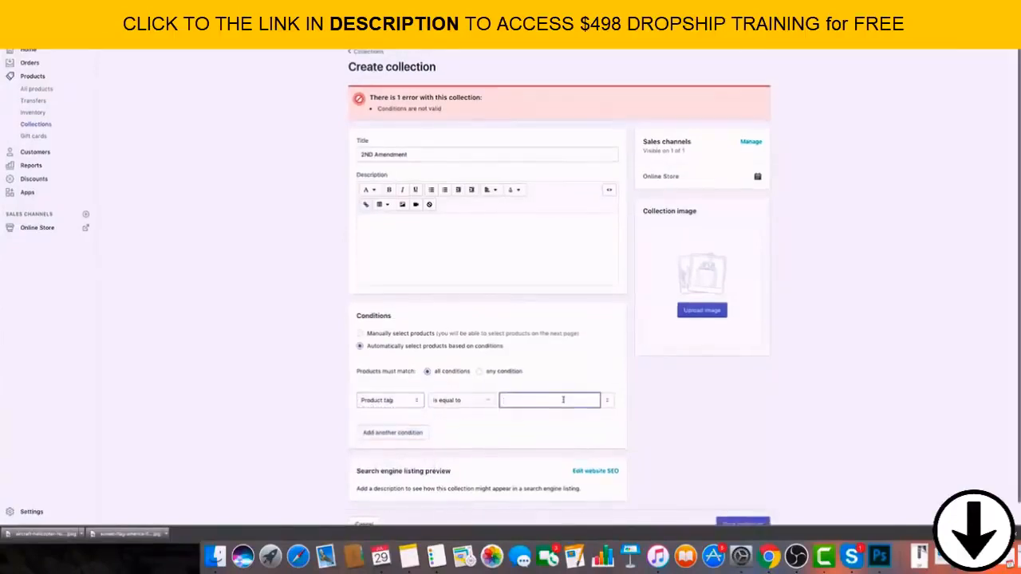
pyautogui.write('2nd')
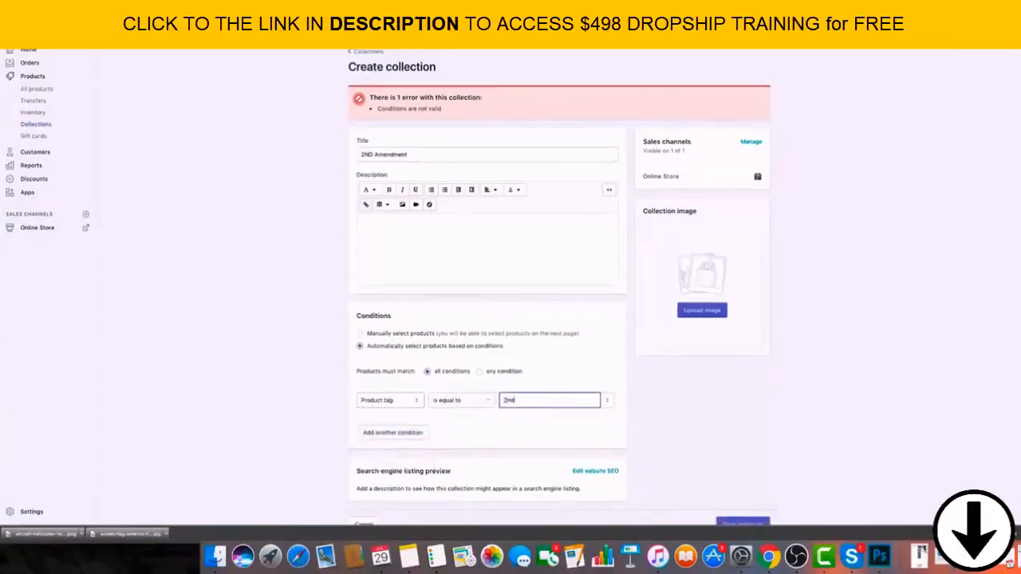
pyautogui.write('amendment')
pyautogui.click(697, 431)
pyautogui.scroll(-1, 718, 455)
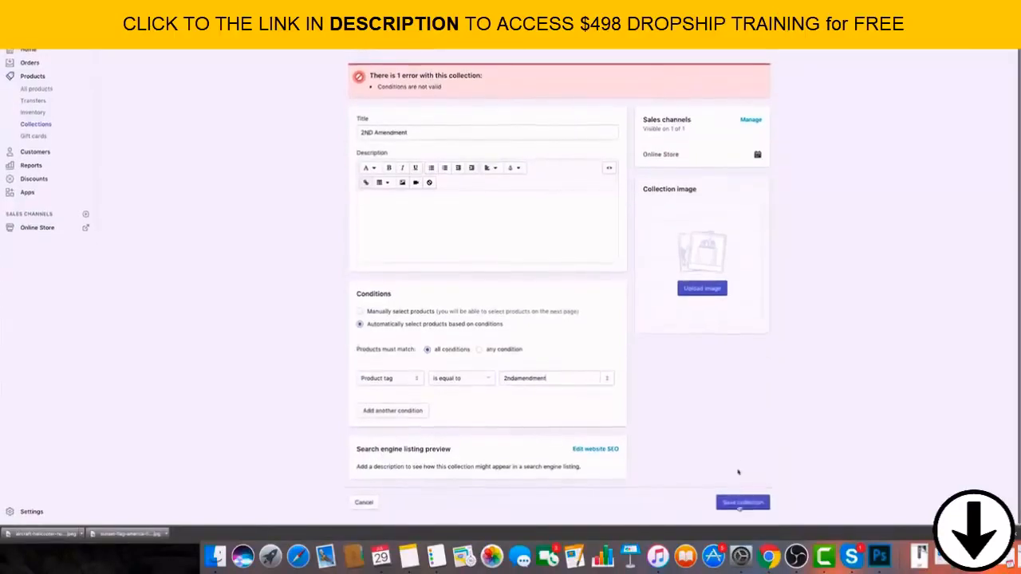
pyautogui.click(742, 502)
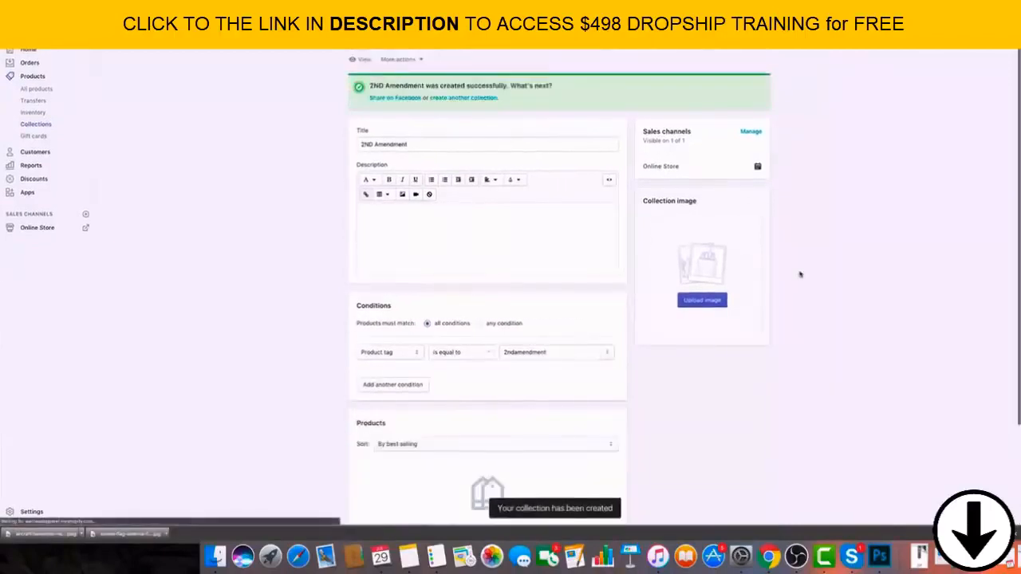
# Return to the collections list and start another new collection titled "First Responders".
pyautogui.scroll(2, 343, 88)
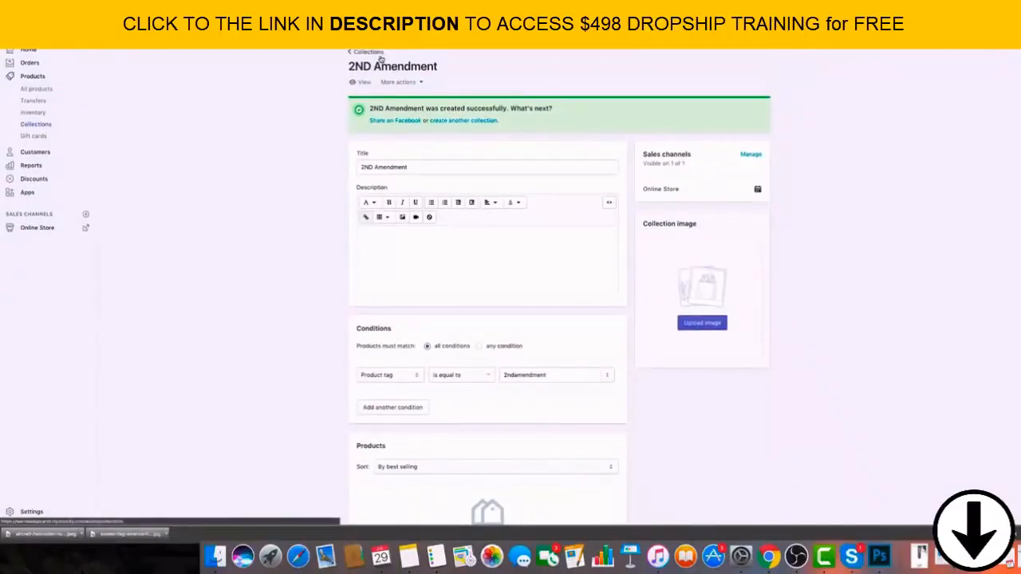
pyautogui.click(380, 56)
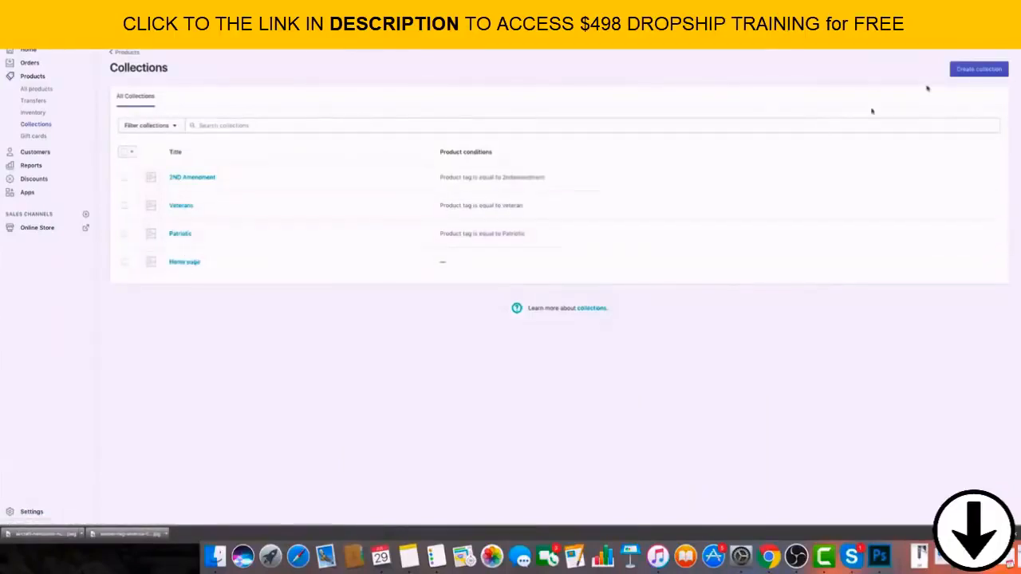
pyautogui.click(978, 68)
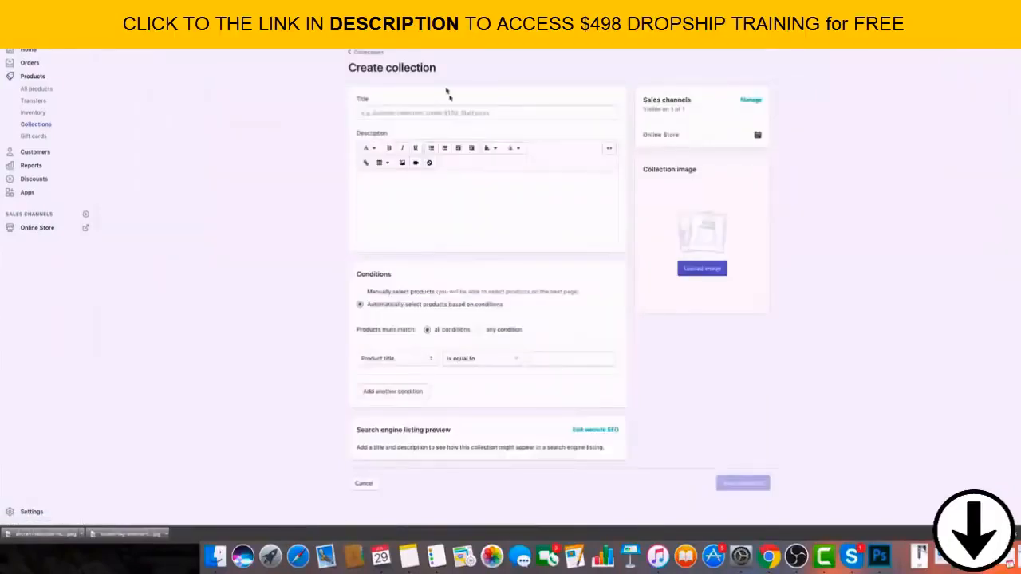
pyautogui.click(434, 115)
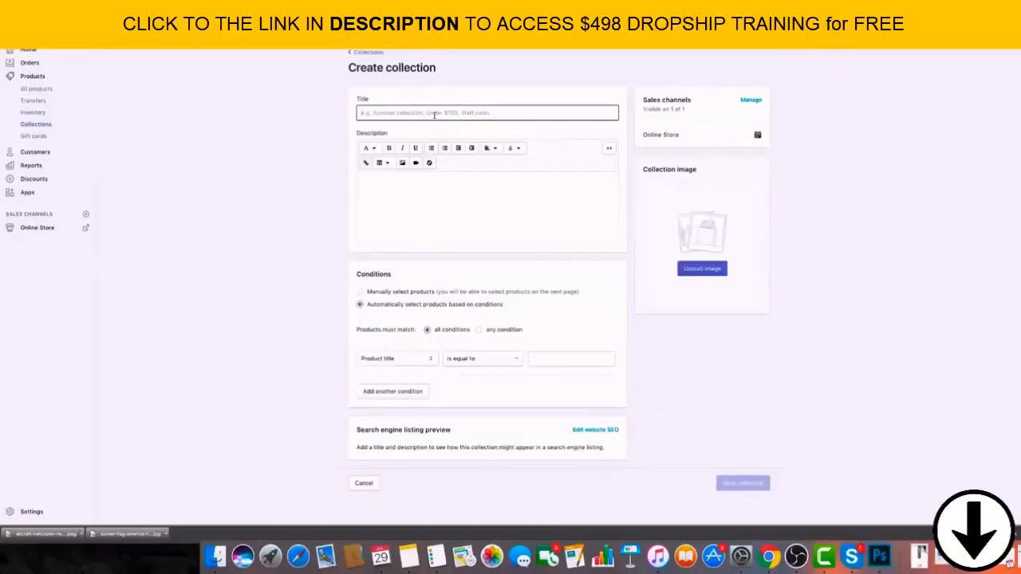
pyautogui.write('First c')
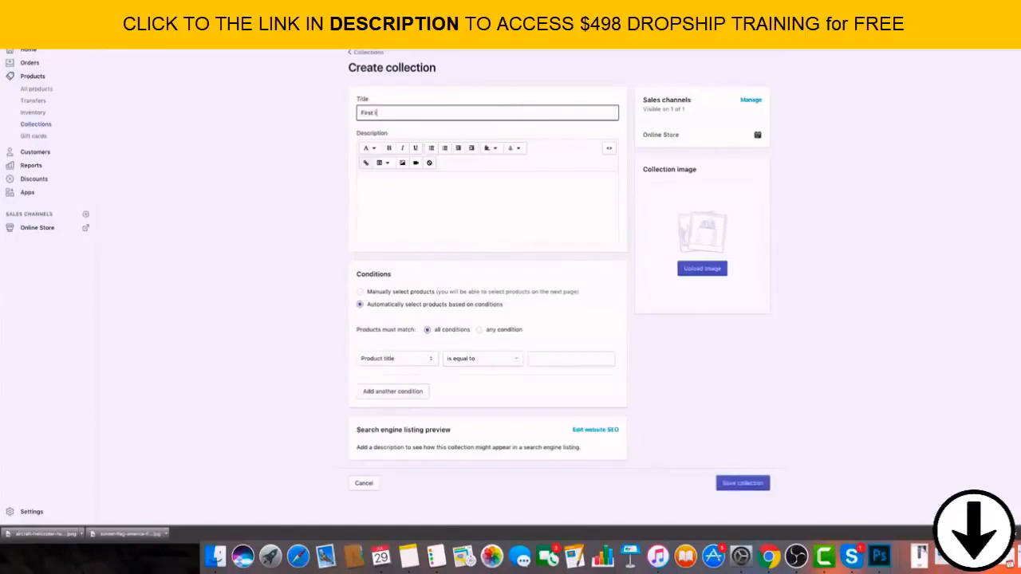
pyautogui.write('esponders')
pyautogui.doubleClick(384, 112)
pyautogui.write('Responders')
pyautogui.click(588, 211)
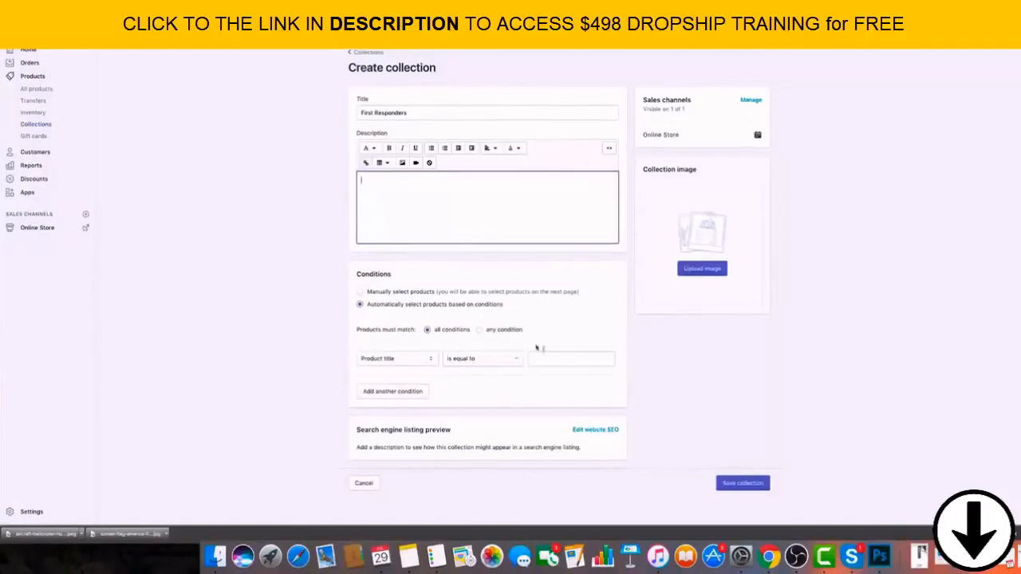
# Set the First Responders collection's condition to product tag is equal to "First Responders" and save the collection.
pyautogui.click(408, 360)
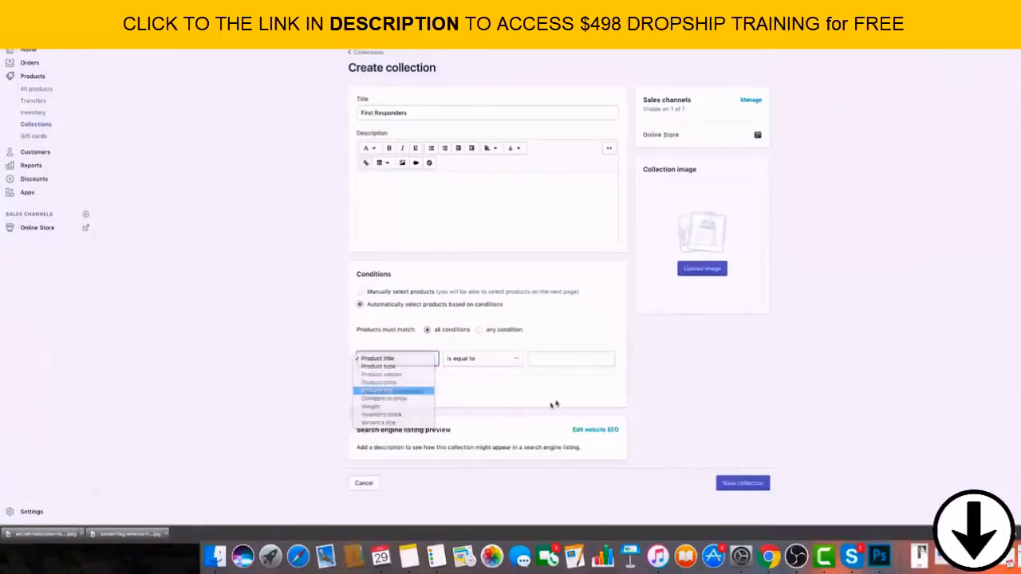
pyautogui.press('Return')
pyautogui.click(556, 359)
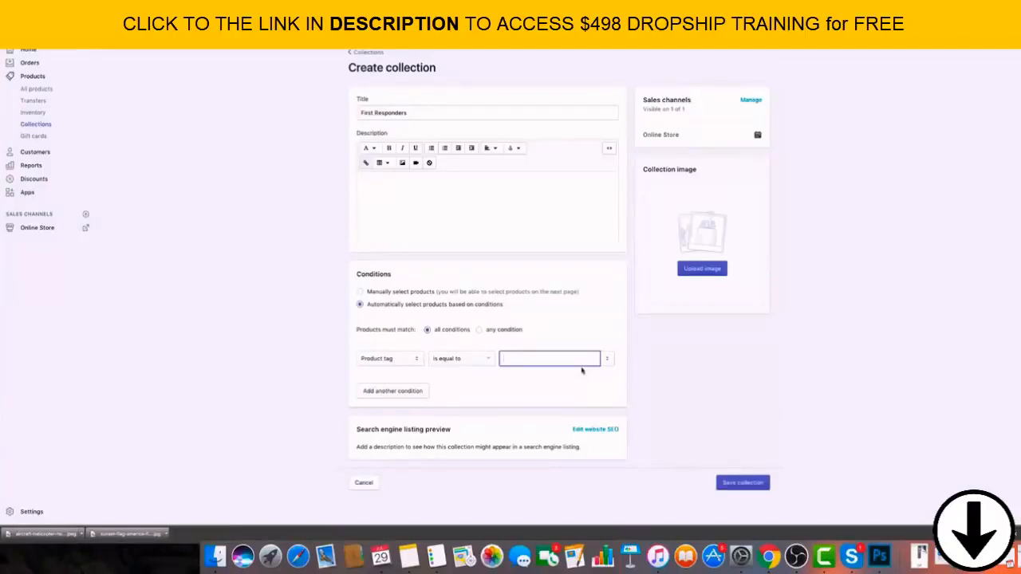
pyautogui.write('First Responders')
pyautogui.click(784, 369)
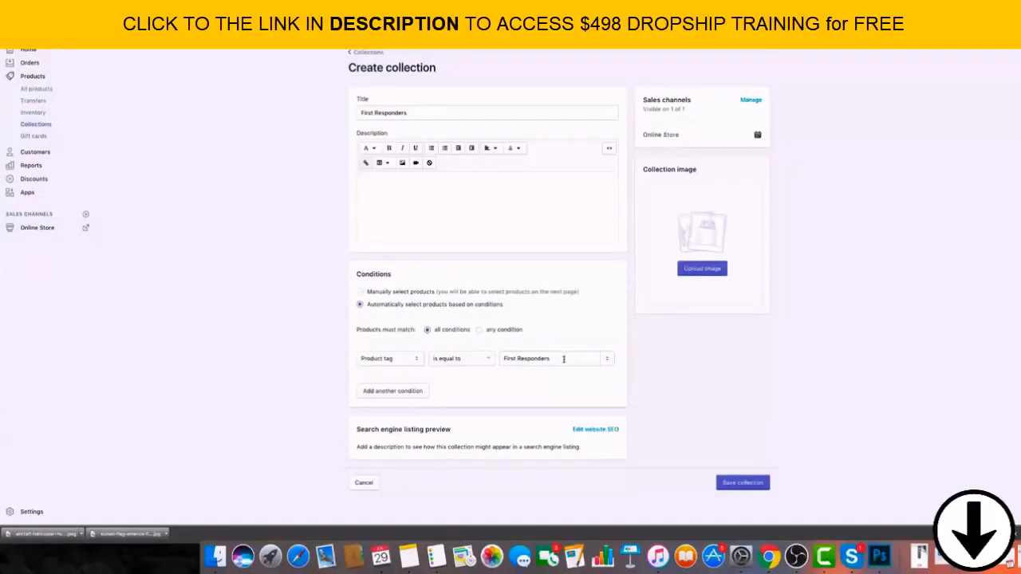
pyautogui.click(564, 359)
pyautogui.click(698, 409)
pyautogui.click(750, 483)
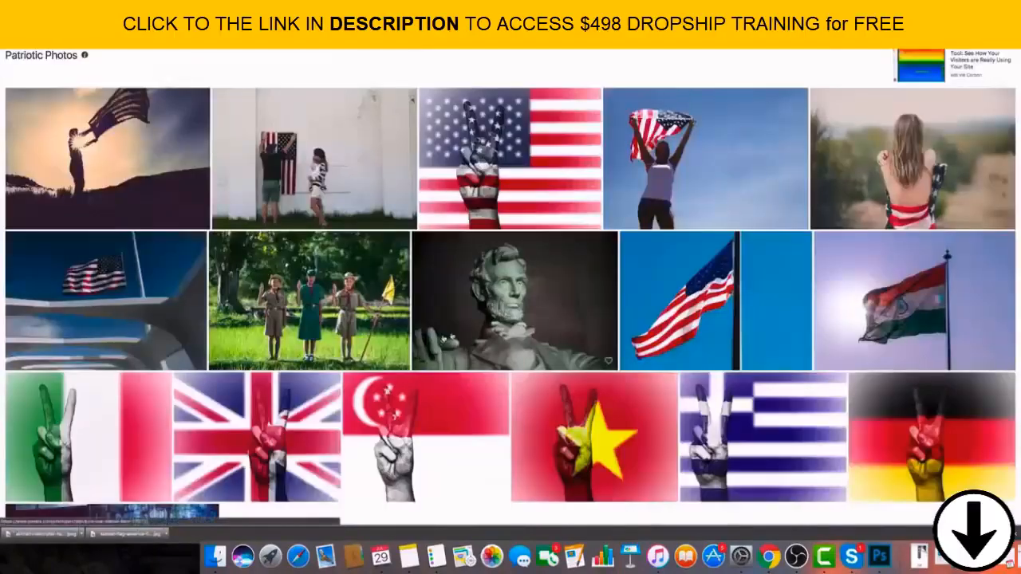
# Switch to the patriotic photos on Pexels and save the picture of the peace-sign hand painted with the American flag.
pyautogui.scroll(-2, 511, 288)
pyautogui.scroll(2, 510, 287)
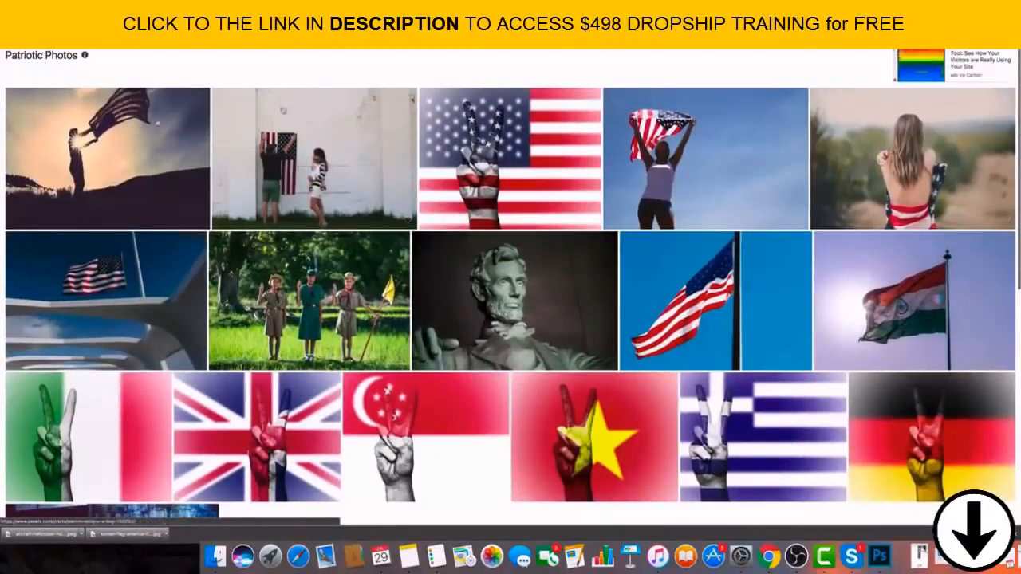
pyautogui.click(502, 146)
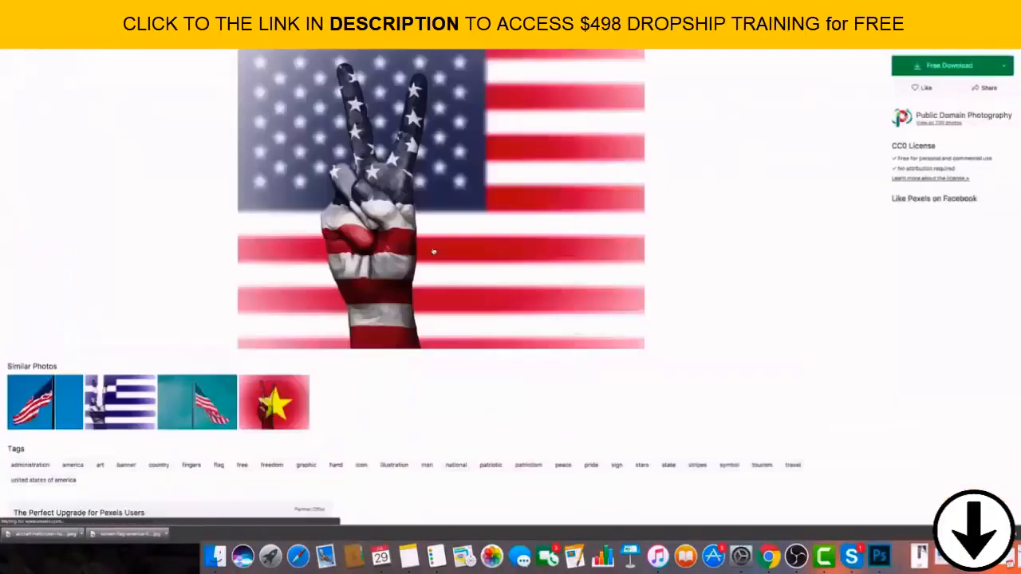
pyautogui.rightClick(410, 172)
pyautogui.click(449, 240)
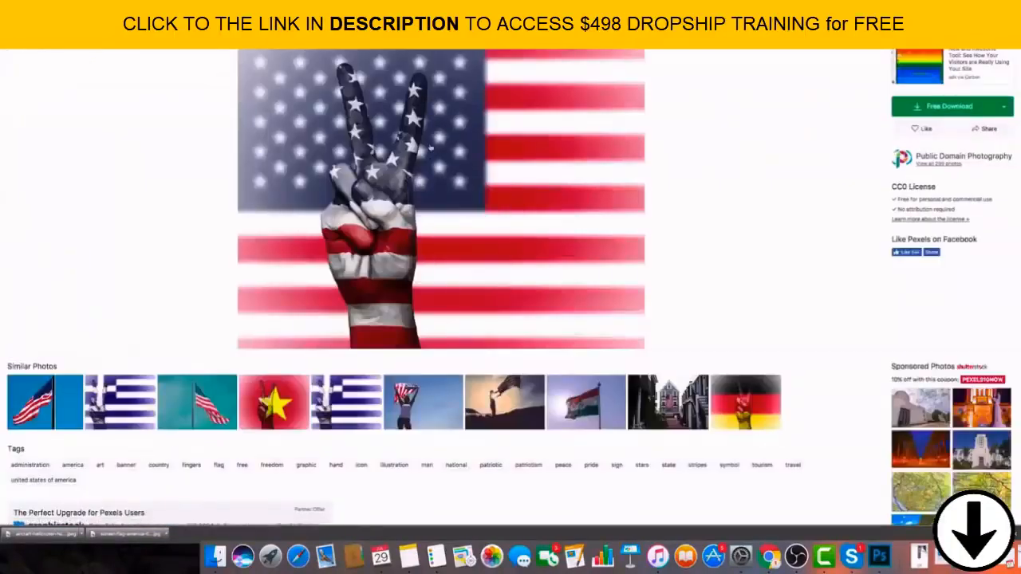
pyautogui.click(589, 100)
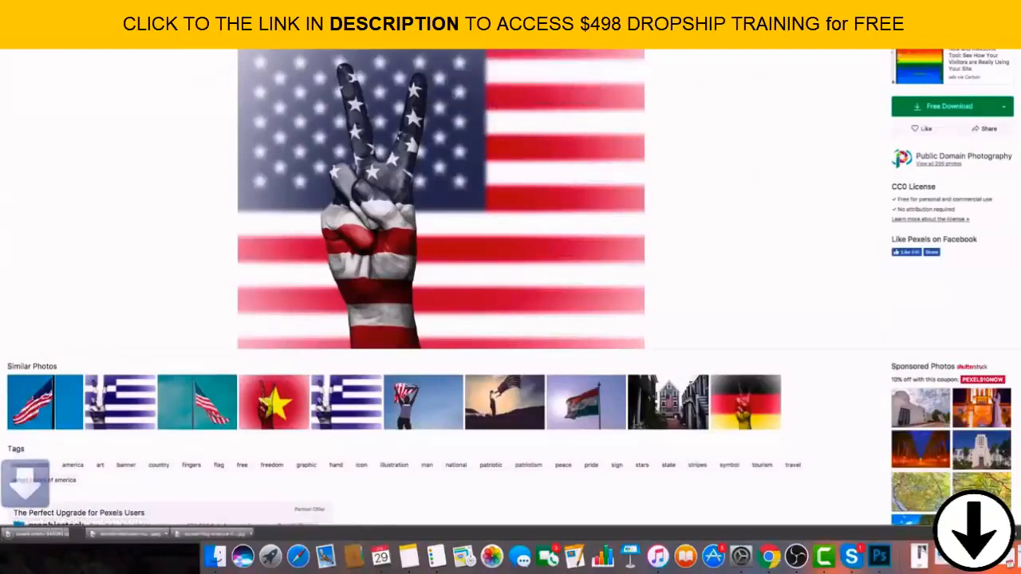
pyautogui.hotkey('ctrl', 'shift', 'Tab')
pyautogui.hotkey('ctrl', 'Tab')
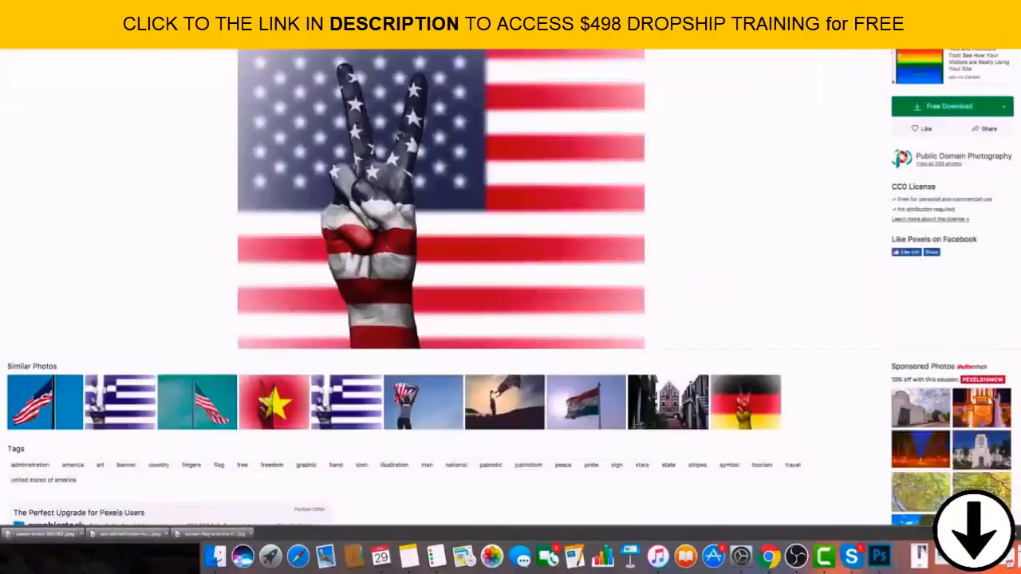
pyautogui.click(112, 20)
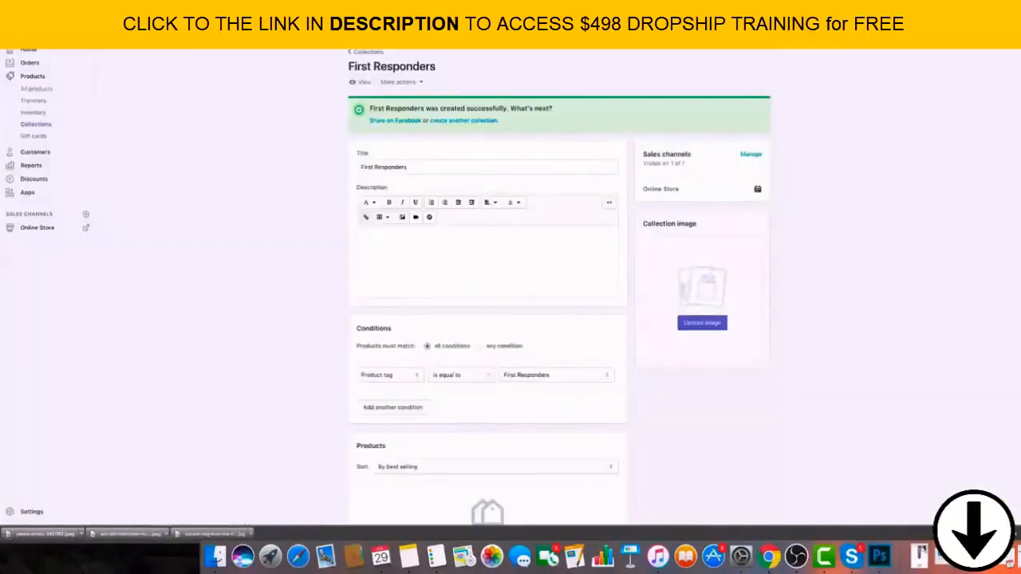
# Search Pexels for First Responders photos and save the firefighter picture with the burning car to the Desktop as a JPEG.
pyautogui.click(215, 21)
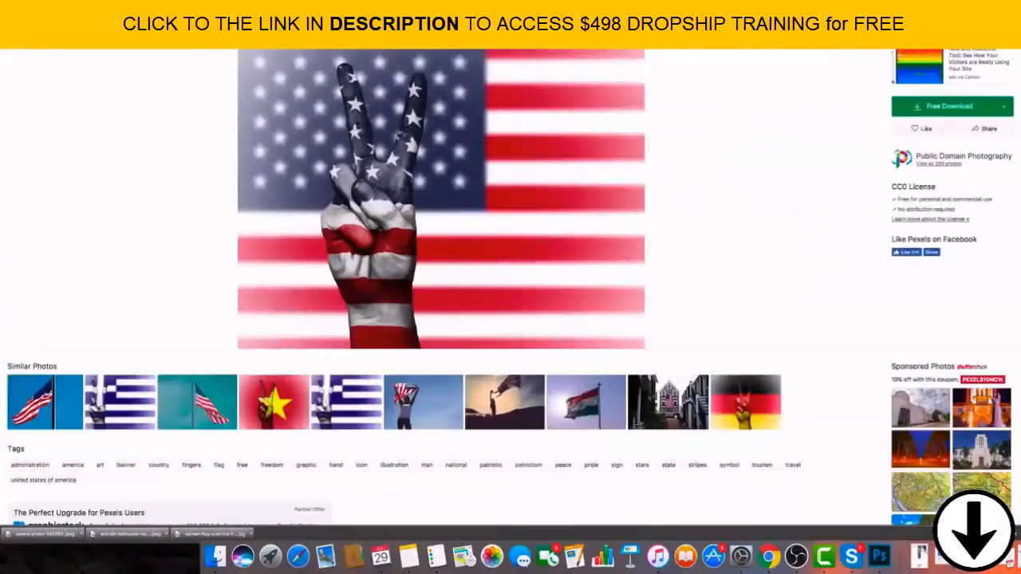
pyautogui.press('Return')
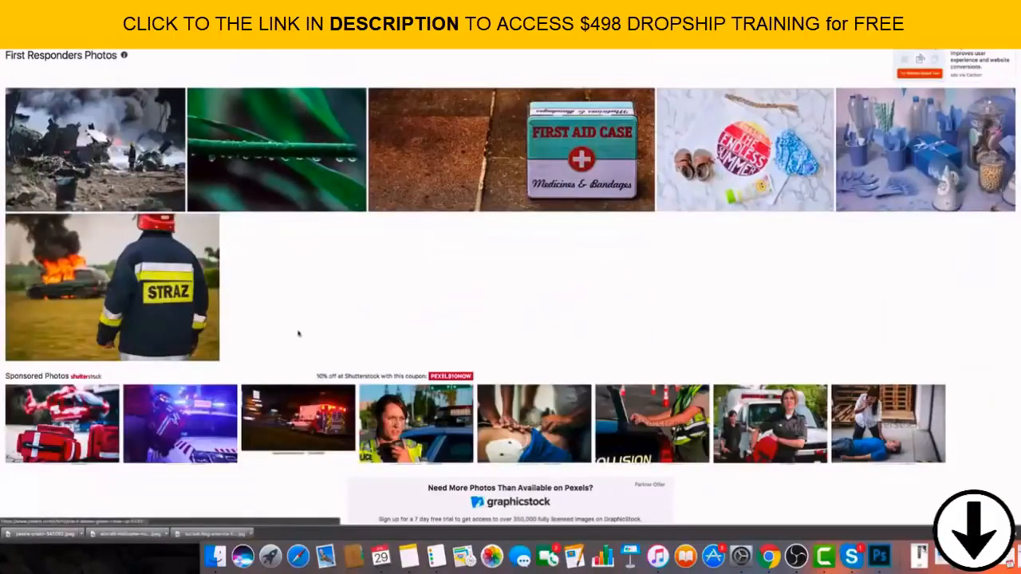
pyautogui.click(116, 355)
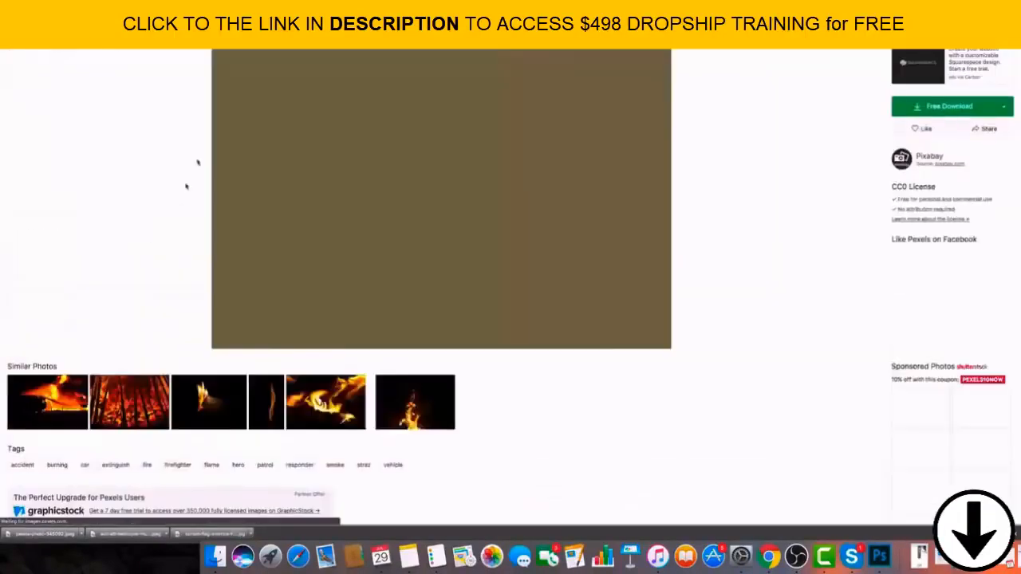
pyautogui.rightClick(358, 125)
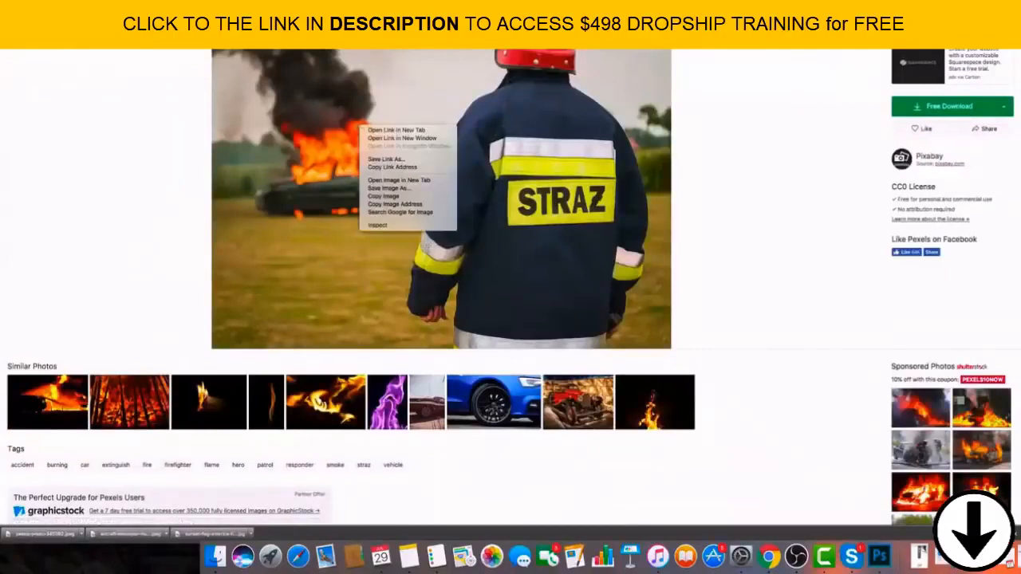
pyautogui.click(318, 64)
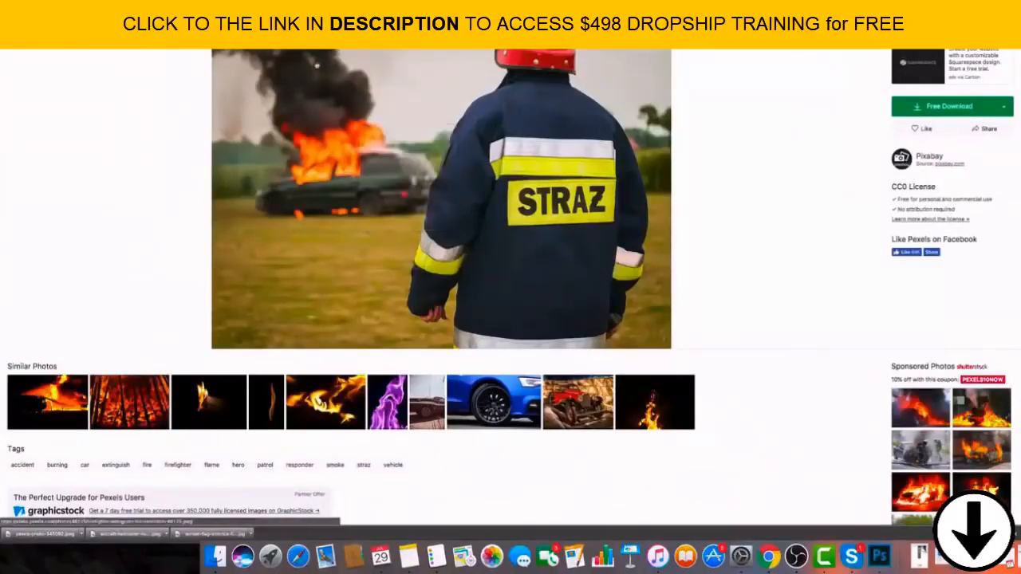
pyautogui.rightClick(316, 61)
pyautogui.click(345, 124)
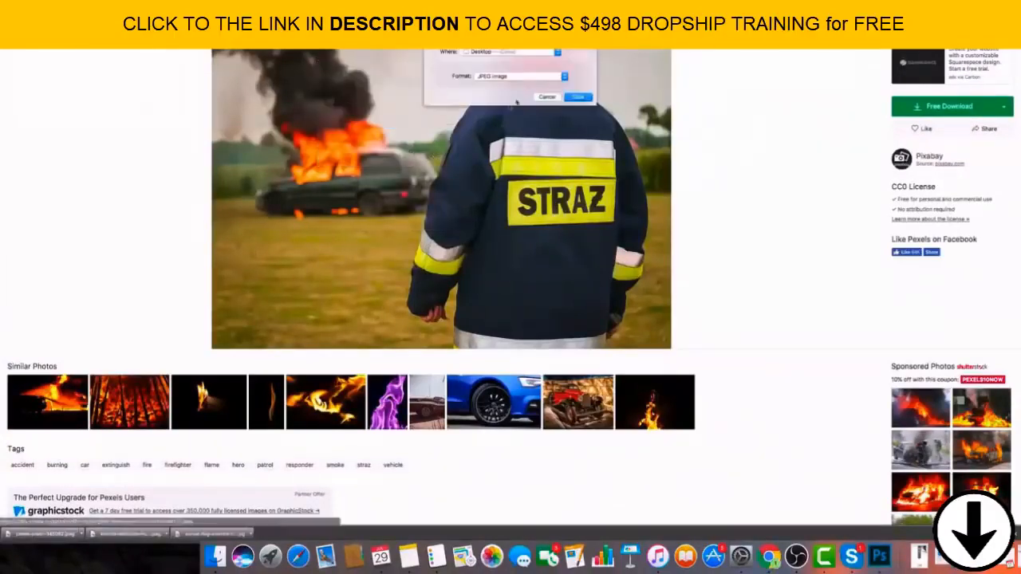
pyautogui.click(576, 98)
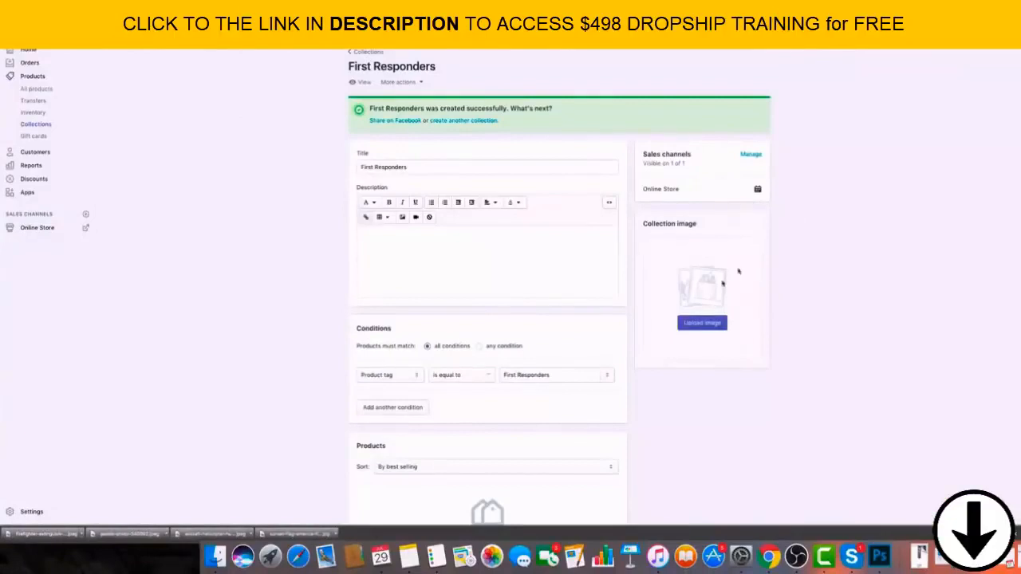
# Return to the Shopify First Responders collection, add the downloaded firefighter photo as its collection image and save.
pyautogui.moveTo(241, 530); pyautogui.dragTo(709, 281)
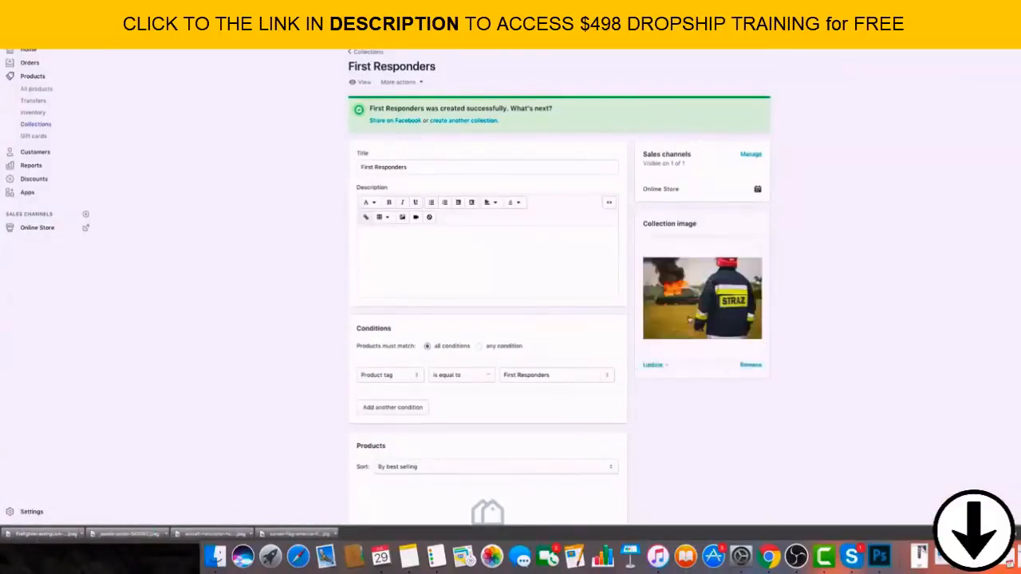
pyautogui.scroll(-4, 688, 317)
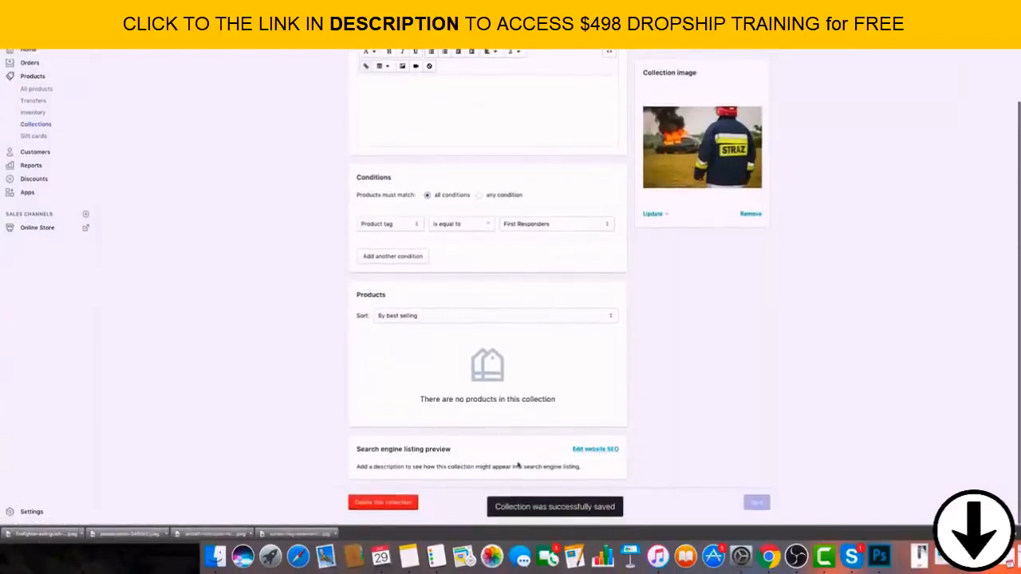
pyautogui.moveTo(607, 469); pyautogui.dragTo(452, 468)
pyautogui.click(457, 467)
pyautogui.scroll(1, 457, 466)
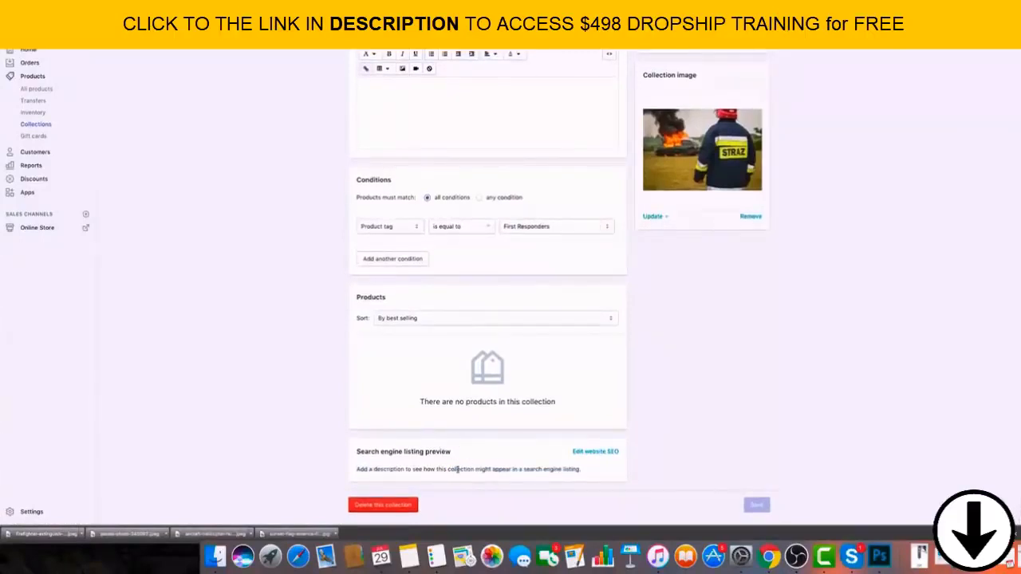
pyautogui.scroll(-1, 457, 469)
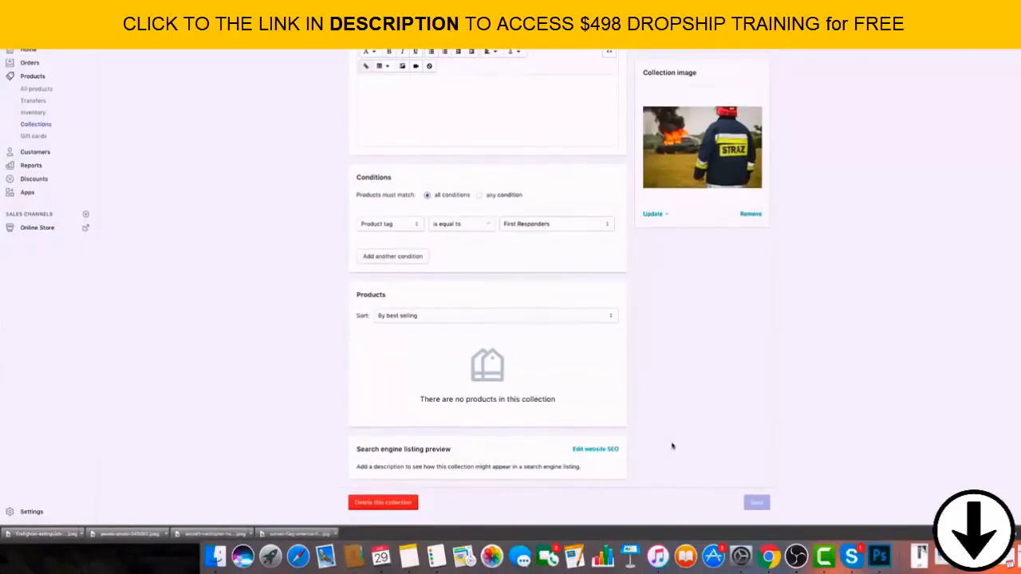
pyautogui.scroll(1, 681, 449)
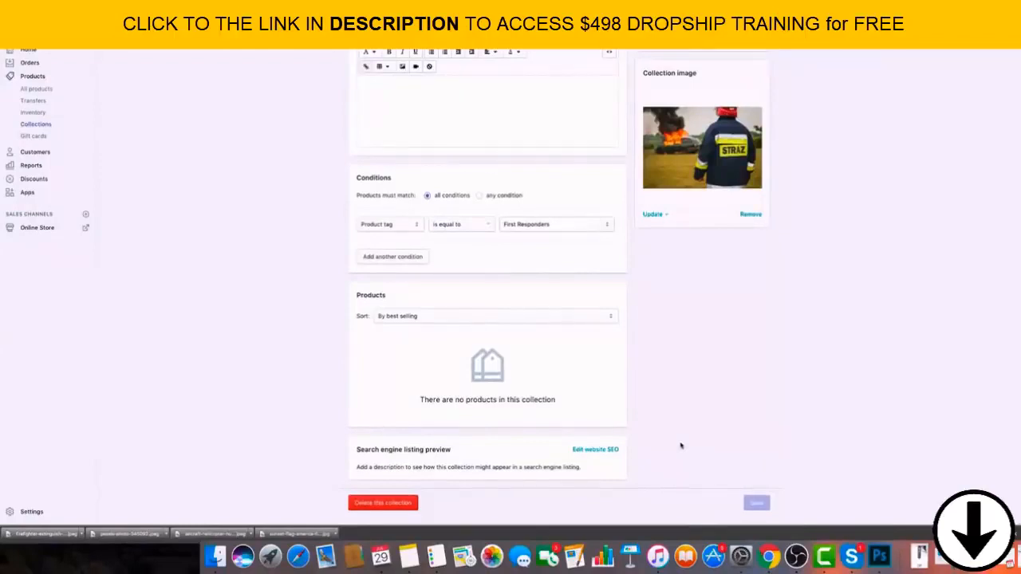
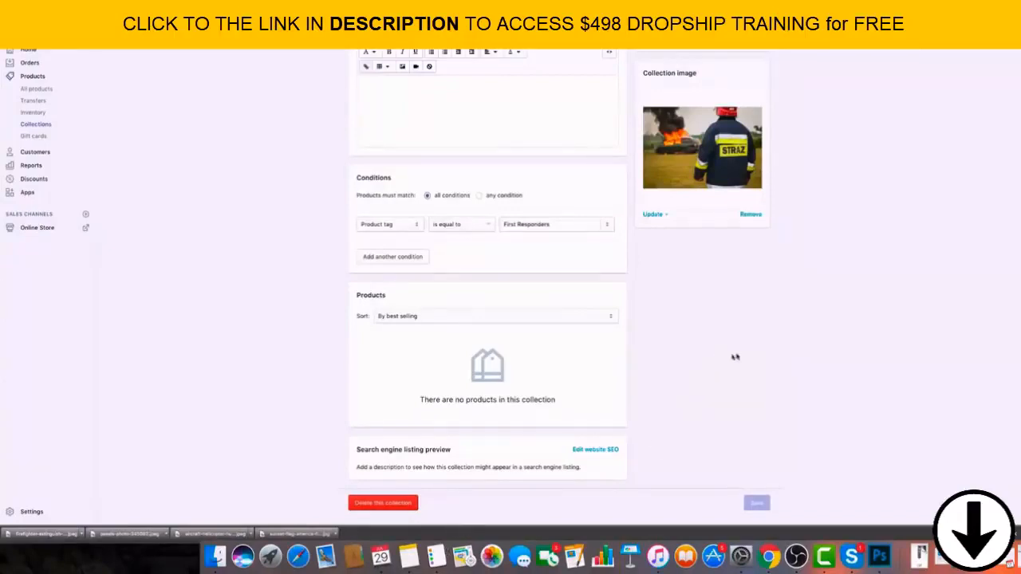
# Open the Patriotic collection, add the downloaded photo of the flag-painted peace-sign hand as its collection image and save.
pyautogui.scroll(3, 735, 358)
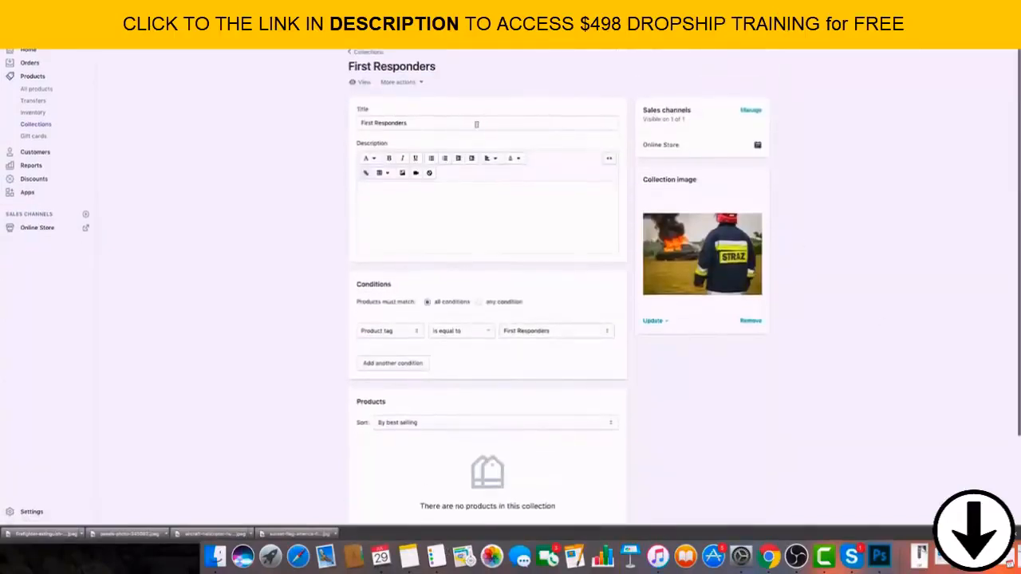
pyautogui.click(369, 54)
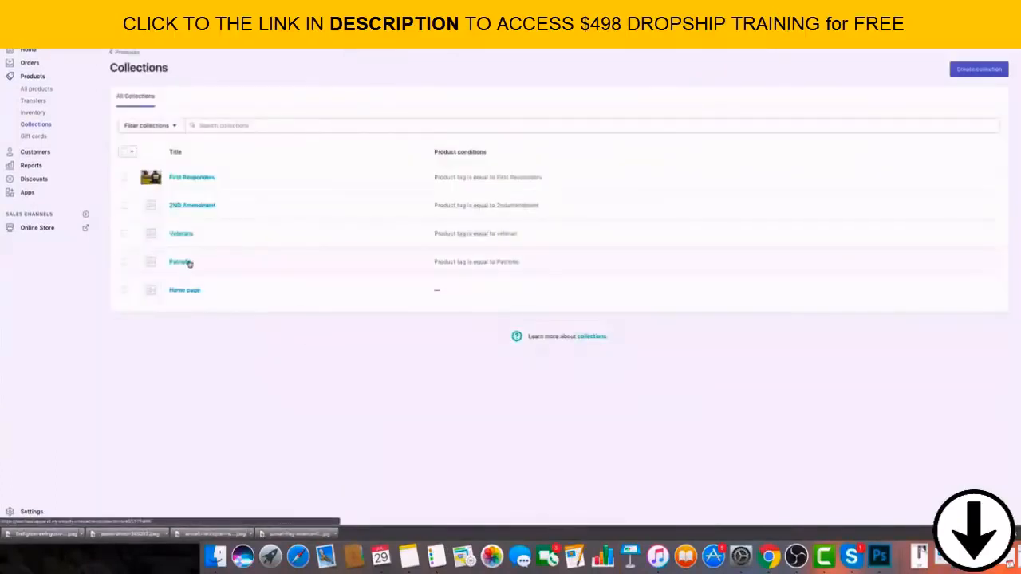
pyautogui.click(180, 262)
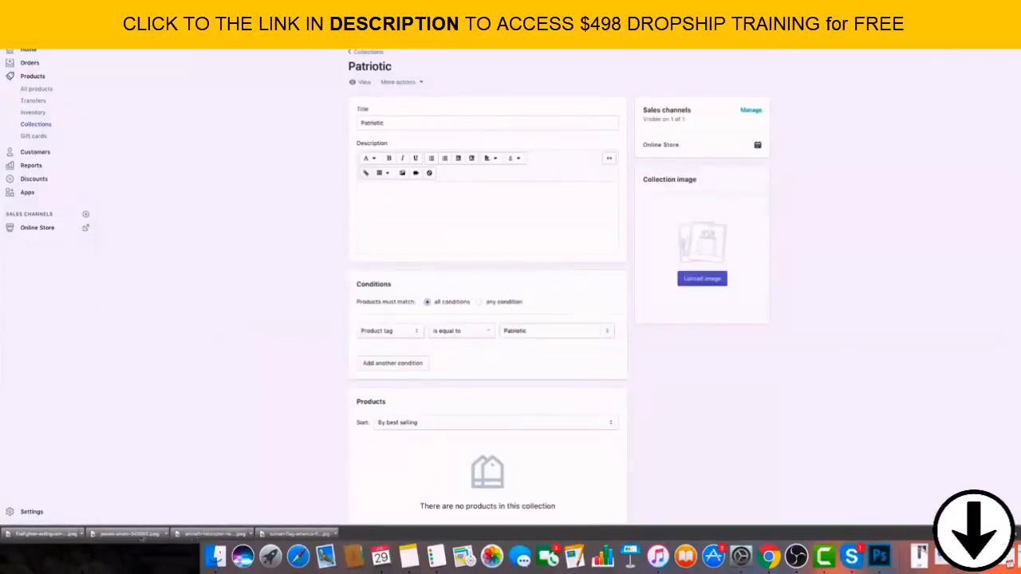
pyautogui.moveTo(196, 534); pyautogui.dragTo(686, 275)
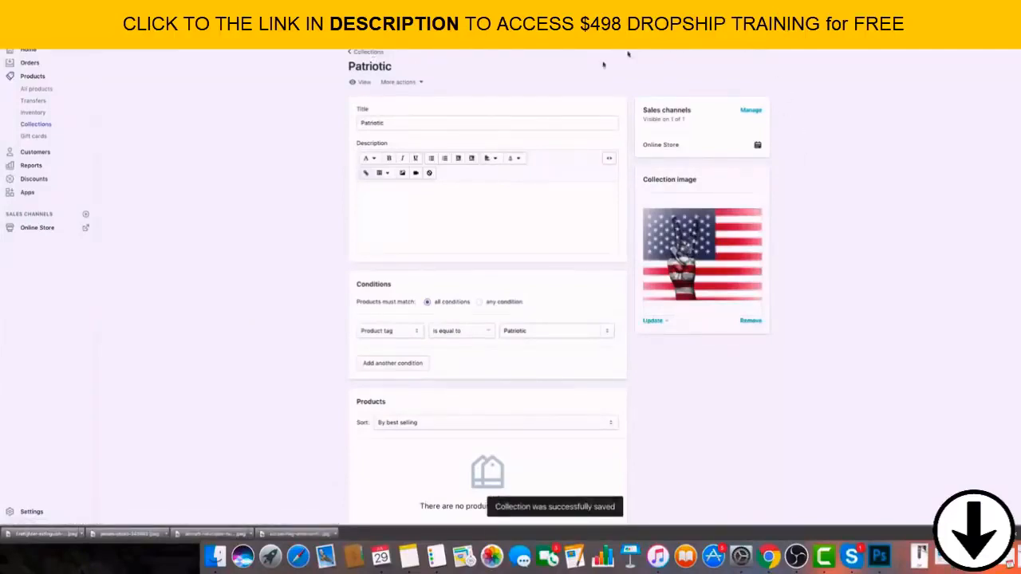
pyautogui.click(369, 53)
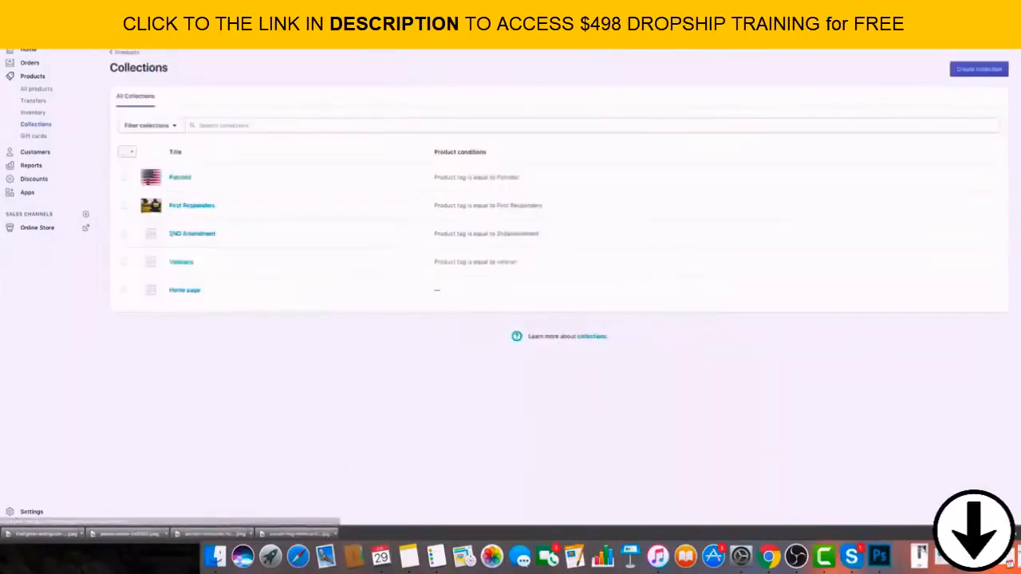
# Search Pexels for Second Amendment, gun and war photos and look through the pictures for a suitable collection image.
pyautogui.click(168, 18)
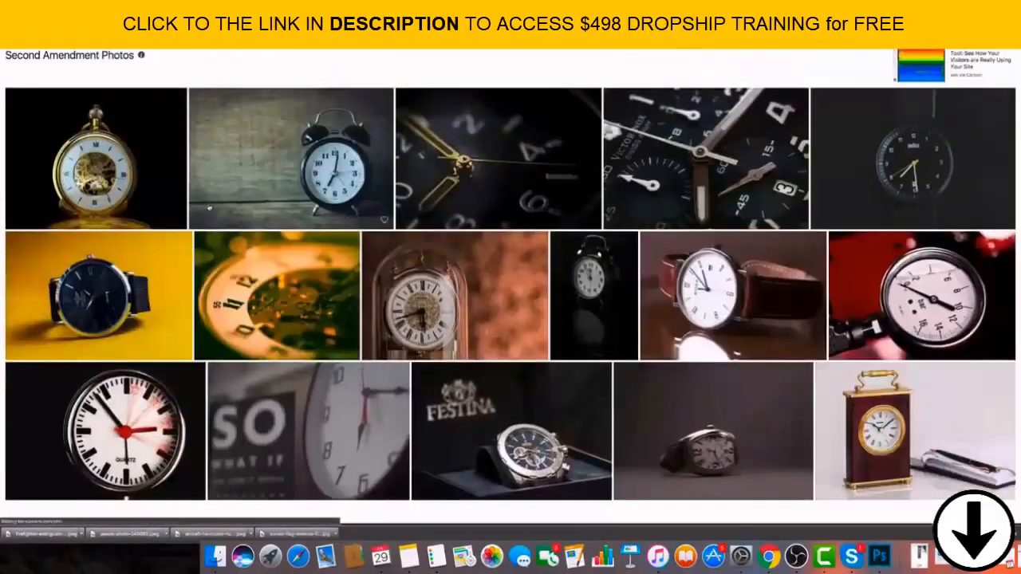
pyautogui.scroll(-2, 482, 148)
pyautogui.scroll(3, 482, 149)
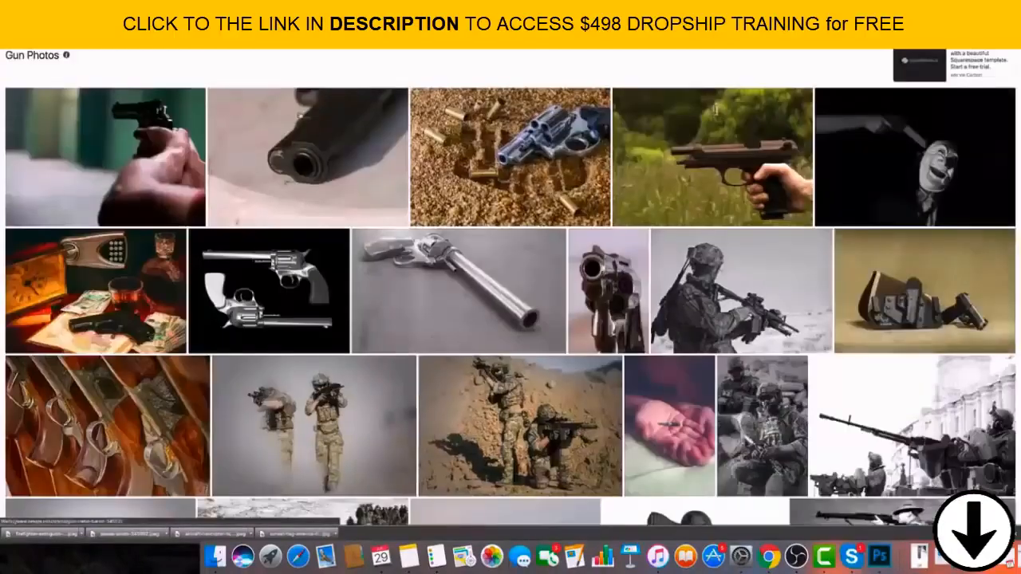
pyautogui.scroll(-3, 716, 109)
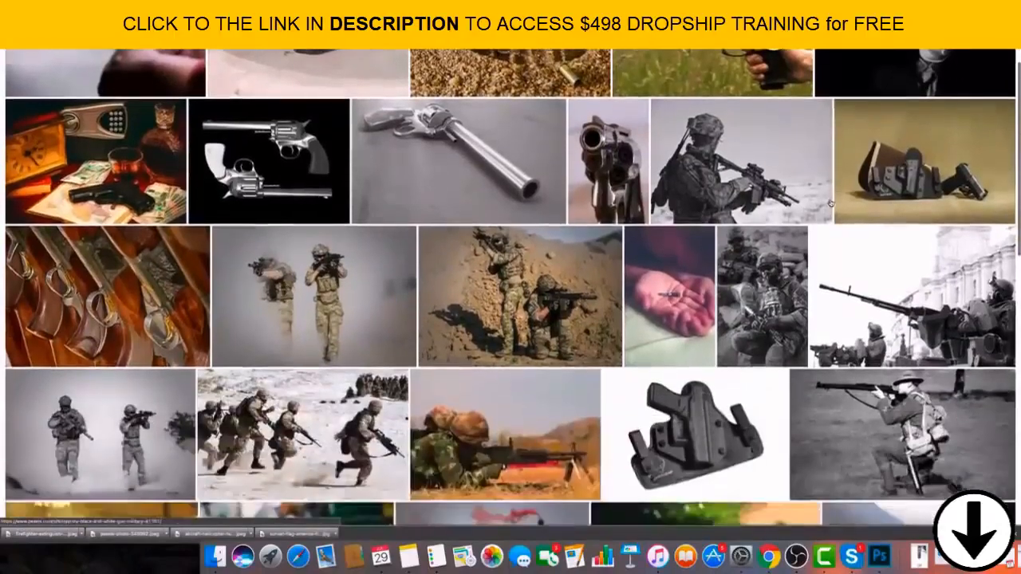
pyautogui.scroll(3, 831, 202)
pyautogui.scroll(-10, 830, 203)
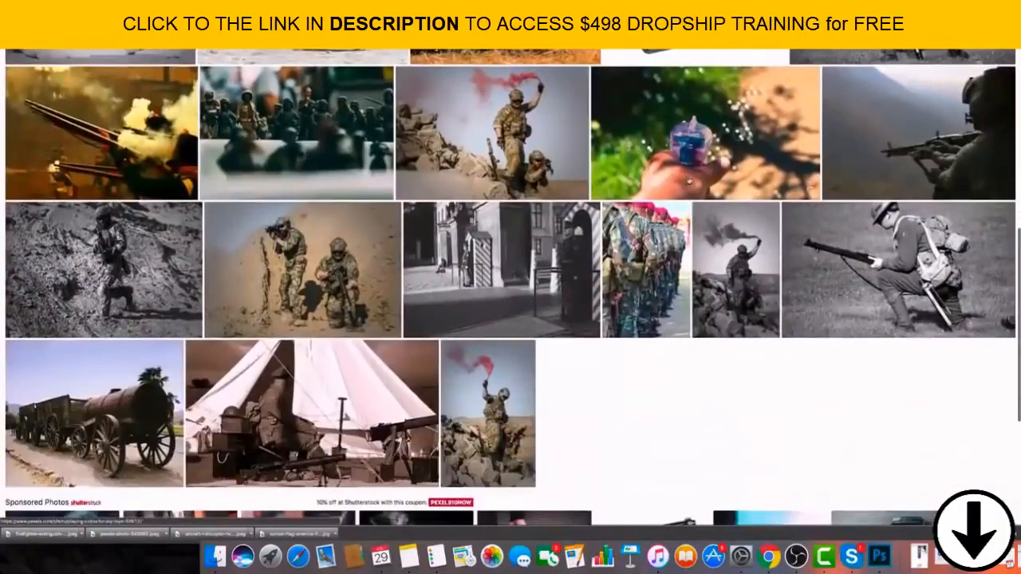
pyautogui.scroll(5, 510, 287)
pyautogui.scroll(2, 510, 287)
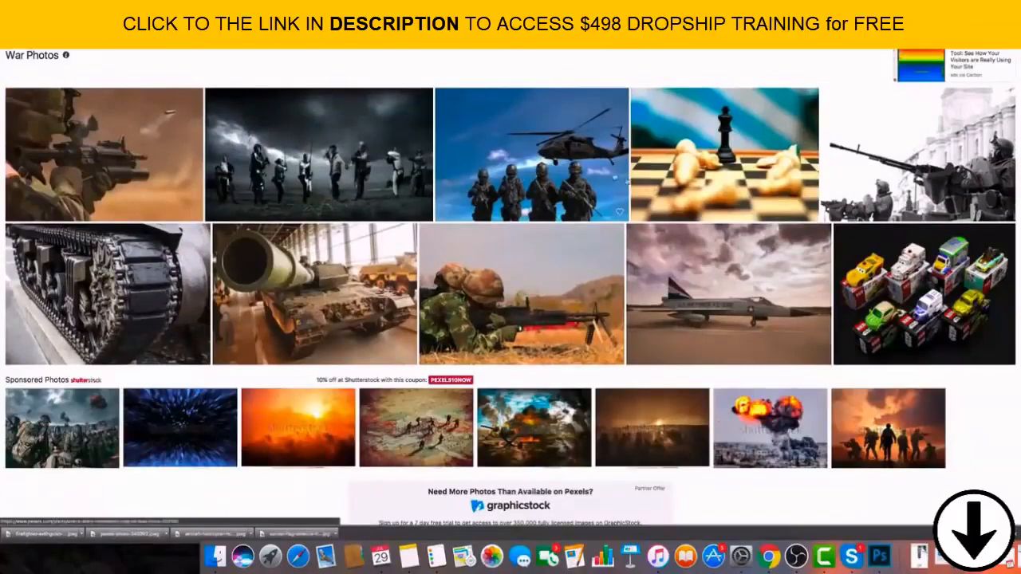
# Save the Pexels war photo of the camouflaged soldier firing a rifle with the ejected bullet casing.
pyautogui.scroll(-1, 511, 287)
pyautogui.click(155, 133)
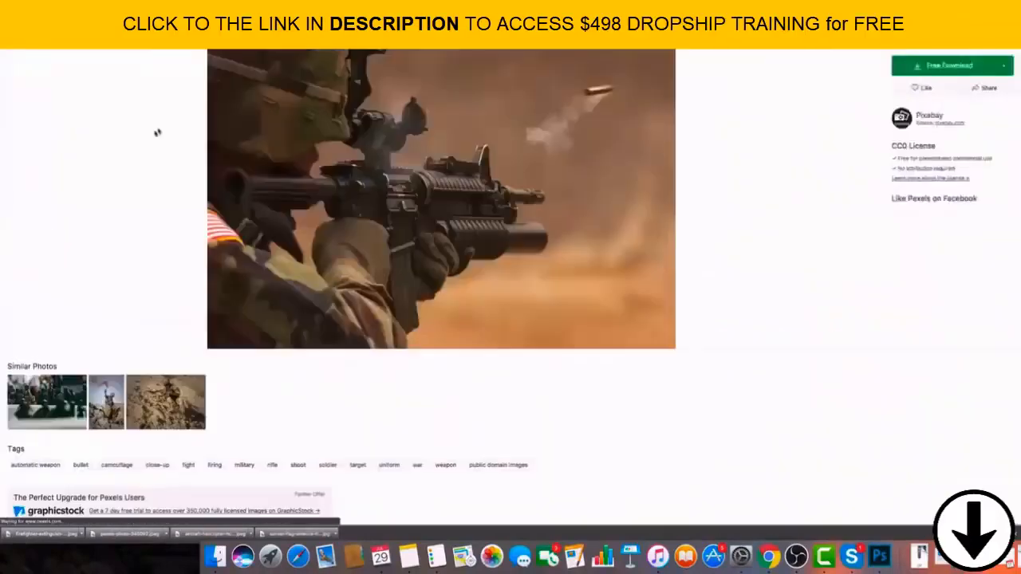
pyautogui.rightClick(458, 109)
pyautogui.click(486, 171)
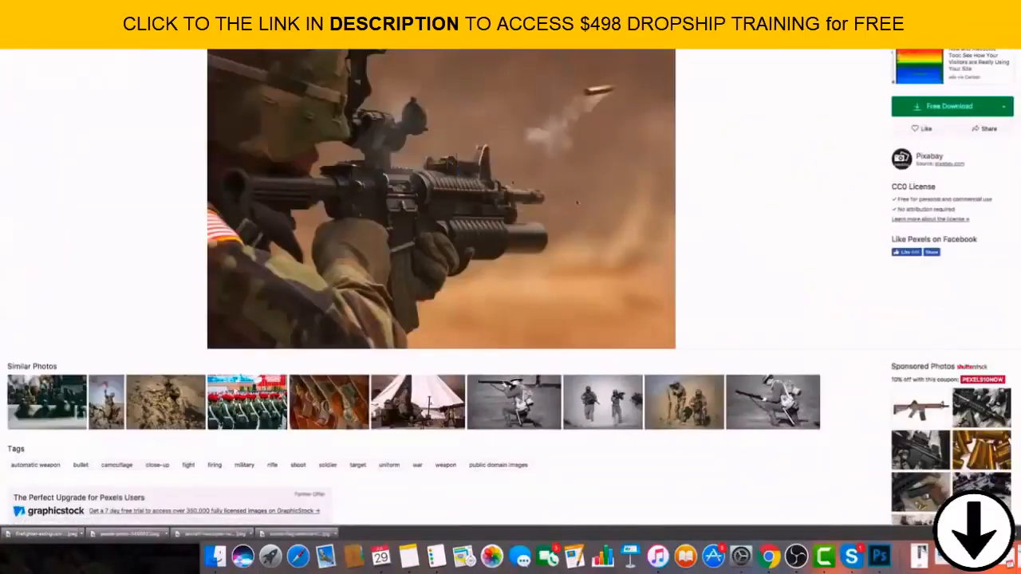
pyautogui.click(577, 96)
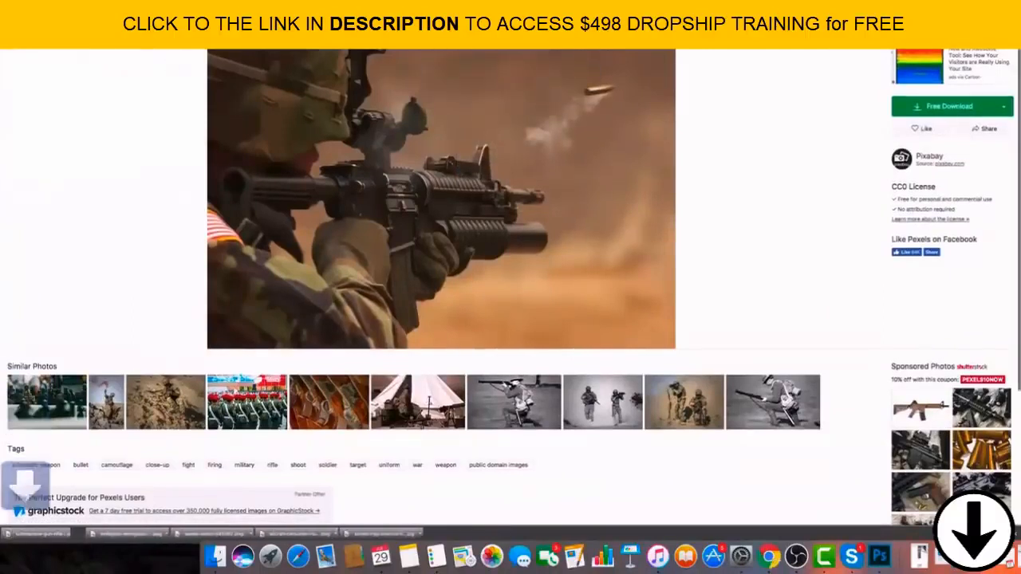
# Return to Shopify, add the downloaded rifle photo as the 2ND Amendment collection's image and save the collection.
pyautogui.hotkey('ctrl', 'shift', 'Tab')
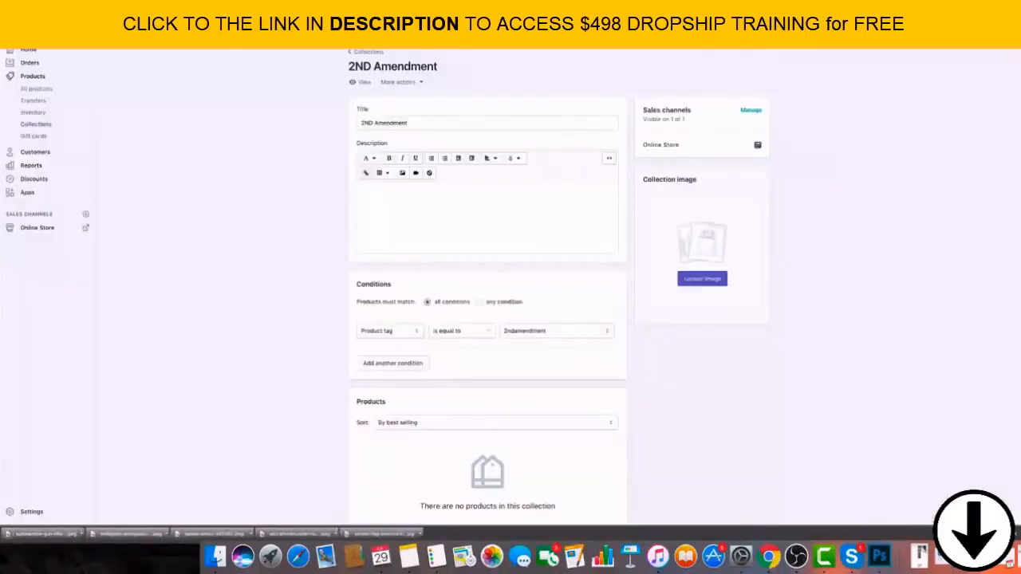
pyautogui.scroll(-1, 410, 168)
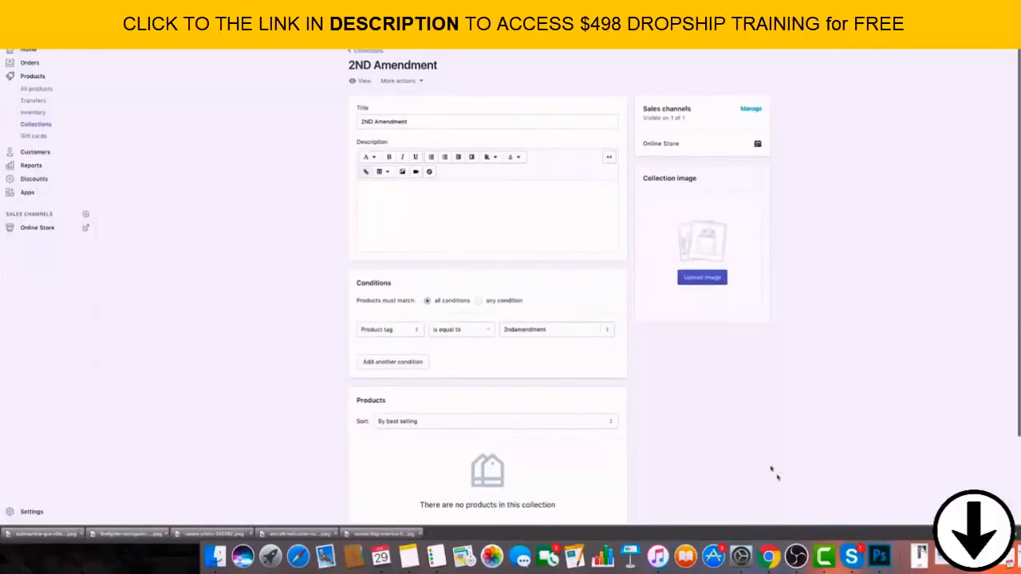
pyautogui.moveTo(48, 535); pyautogui.dragTo(696, 233)
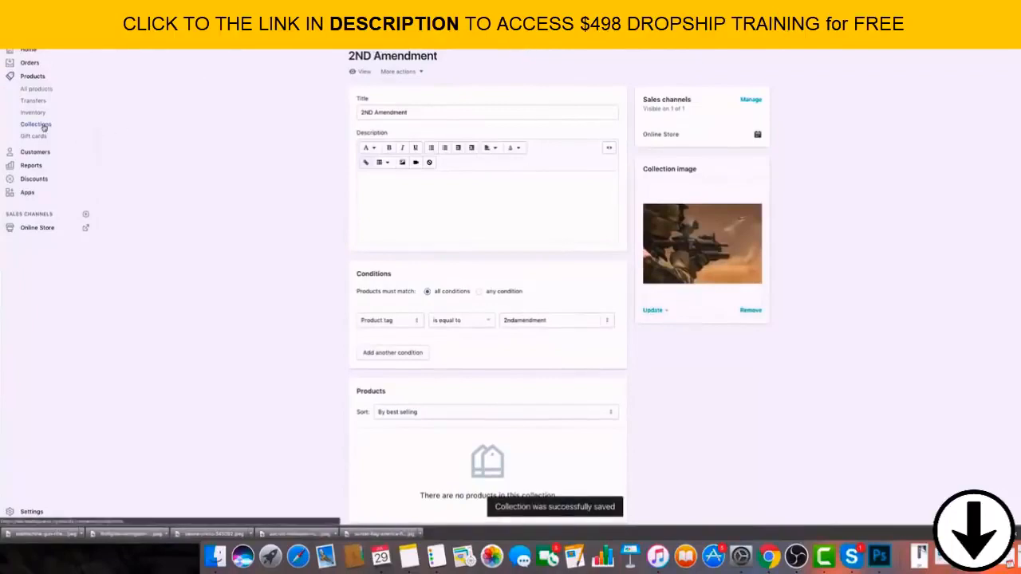
# Open the Veterans collection, then search Pexels for veteran photos and find the black-and-white soldier picture among the similar photos.
pyautogui.click(46, 127)
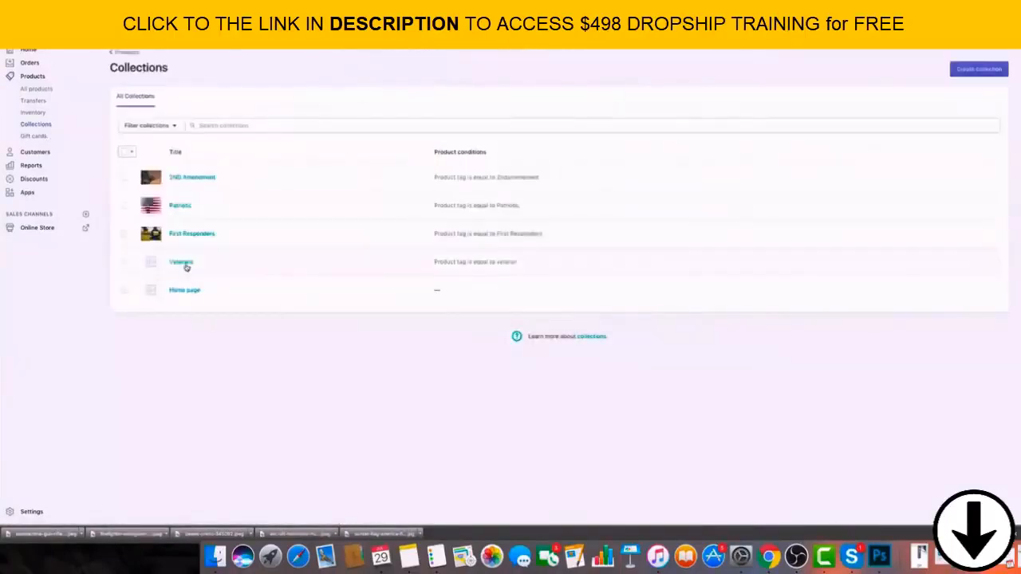
pyautogui.click(184, 262)
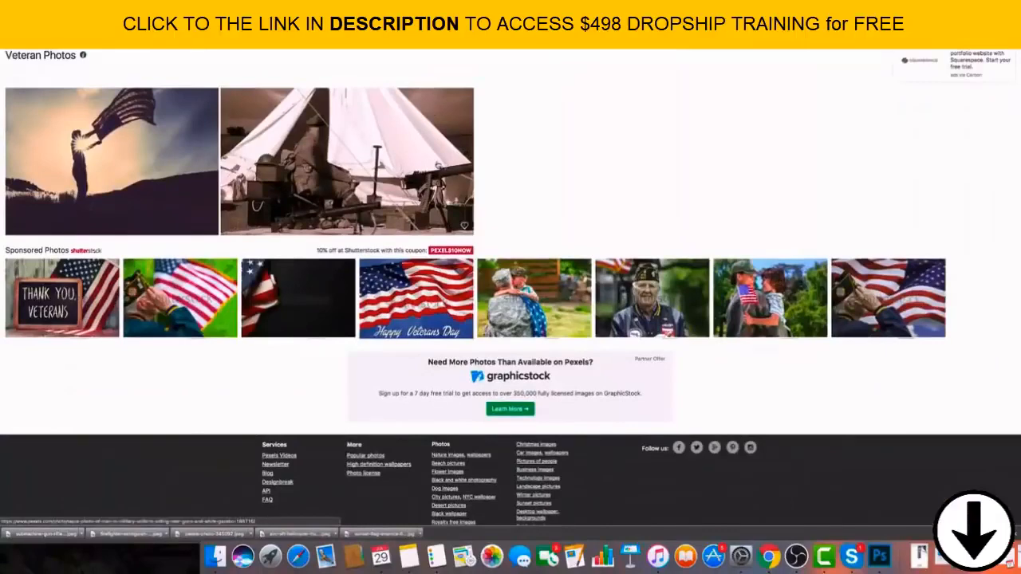
pyautogui.click(436, 166)
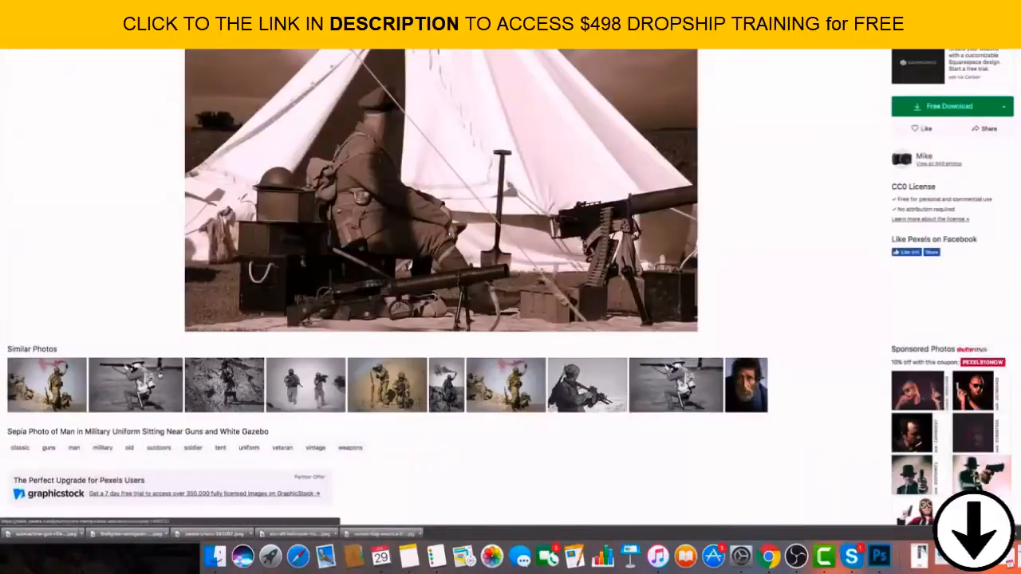
pyautogui.click(159, 375)
pyautogui.click(236, 379)
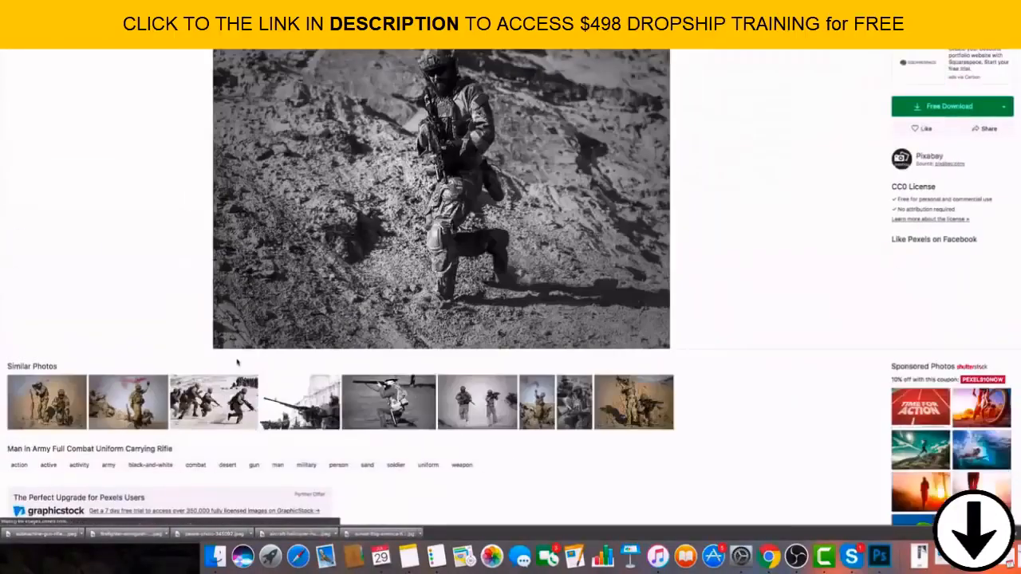
pyautogui.click(215, 394)
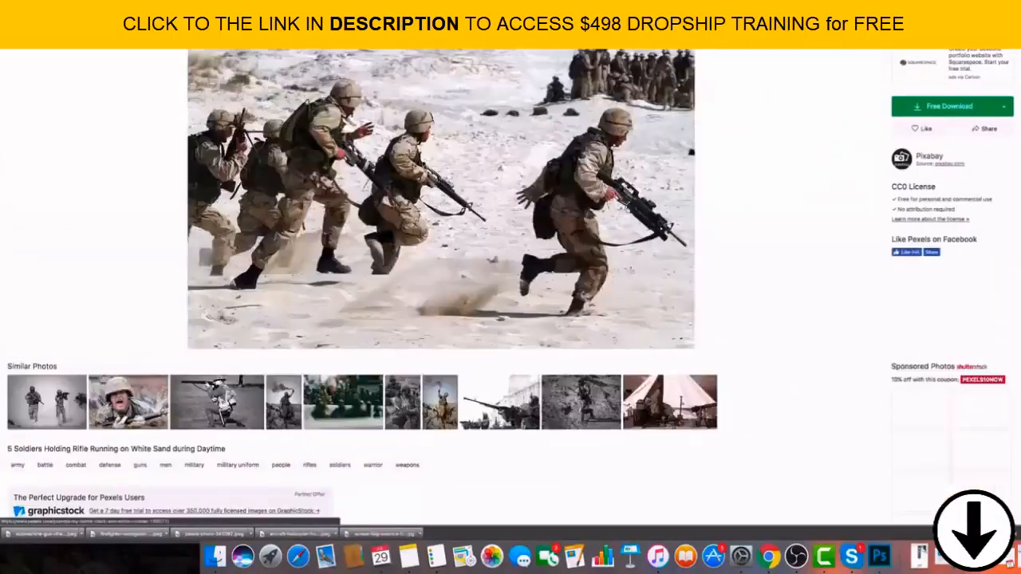
pyautogui.click(14, 37)
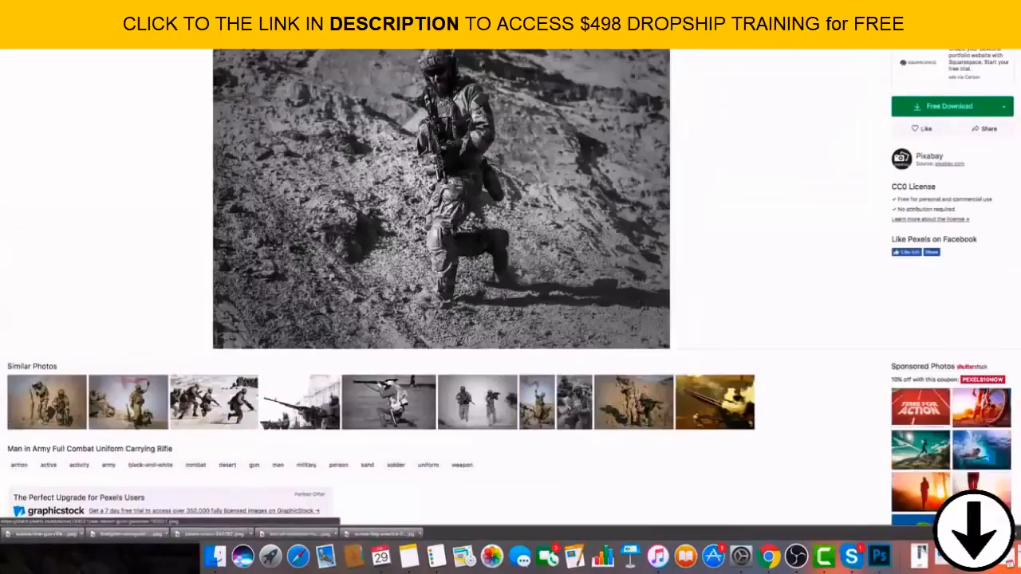
# Save the black-and-white soldier photo to the Desktop as a JPEG, add it as the Veterans collection's image and save the collection.
pyautogui.rightClick(411, 158)
pyautogui.click(461, 225)
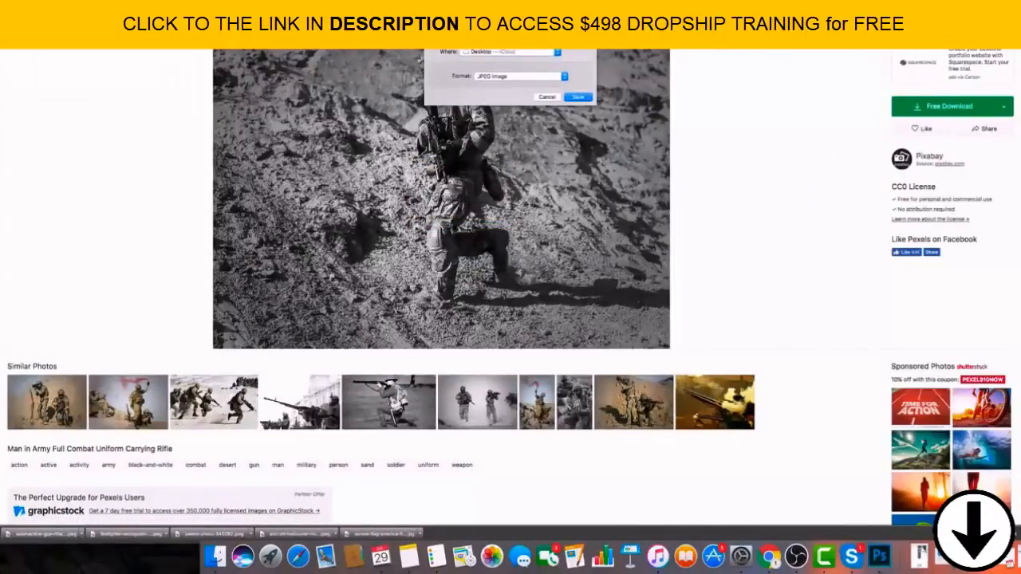
pyautogui.click(577, 96)
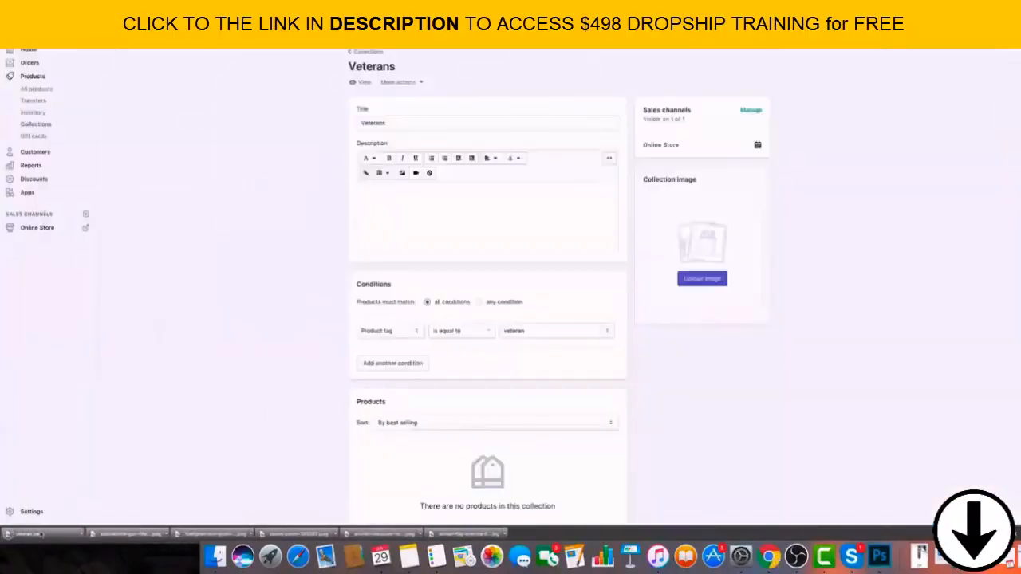
pyautogui.moveTo(24, 533); pyautogui.dragTo(709, 265)
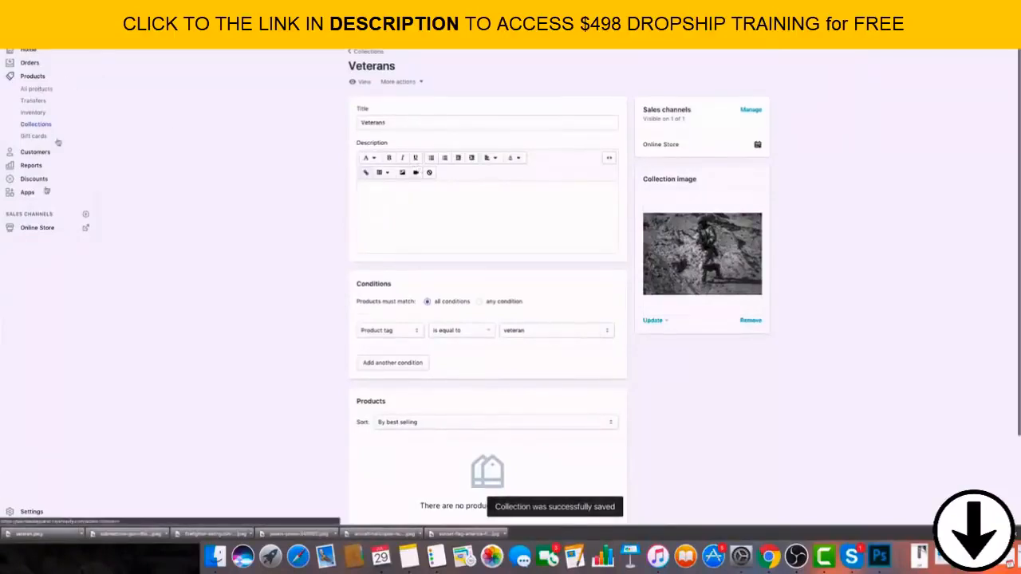
# Publish the Turbo-Seoul theme as the online store's live theme and open it for customizing.
pyautogui.click(35, 229)
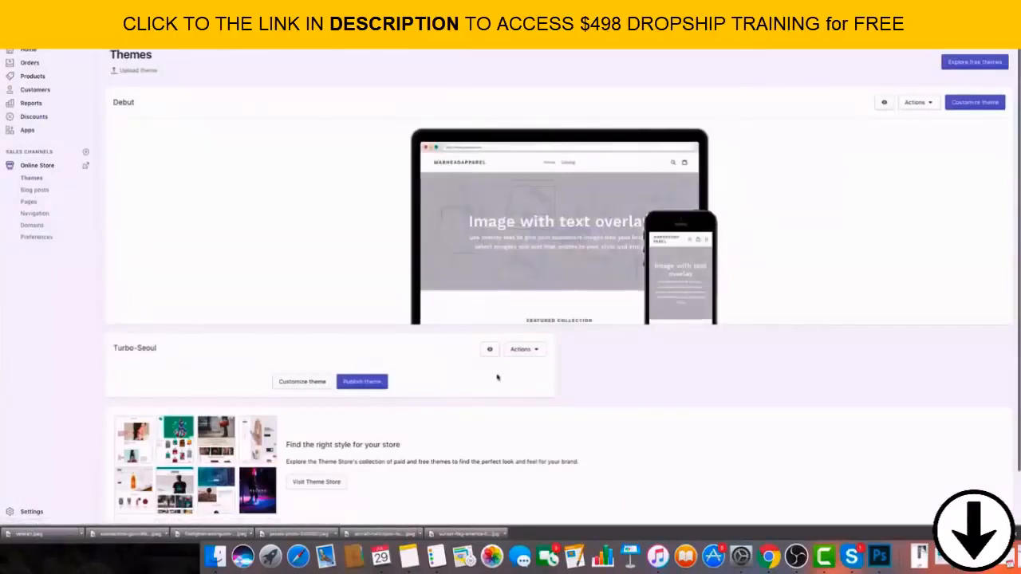
pyautogui.click(379, 384)
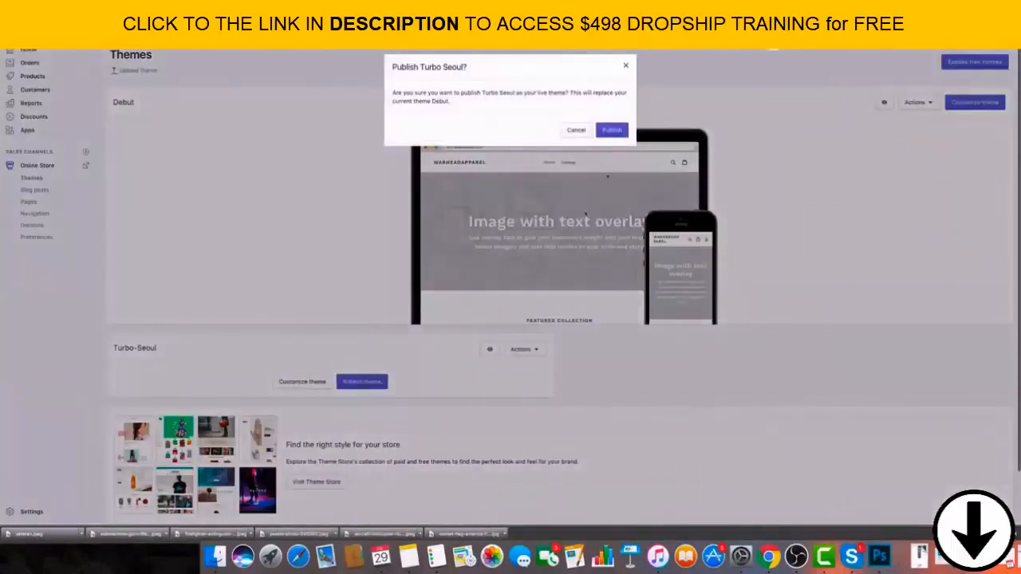
pyautogui.click(612, 130)
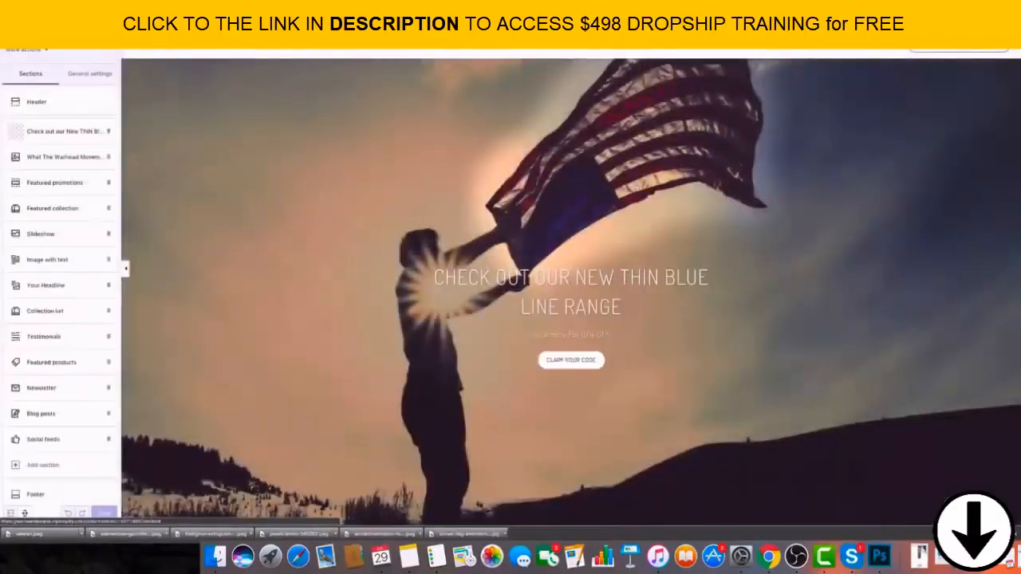
# Change the heading of the flag image banner section to "Check out our new range".
pyautogui.click(66, 140)
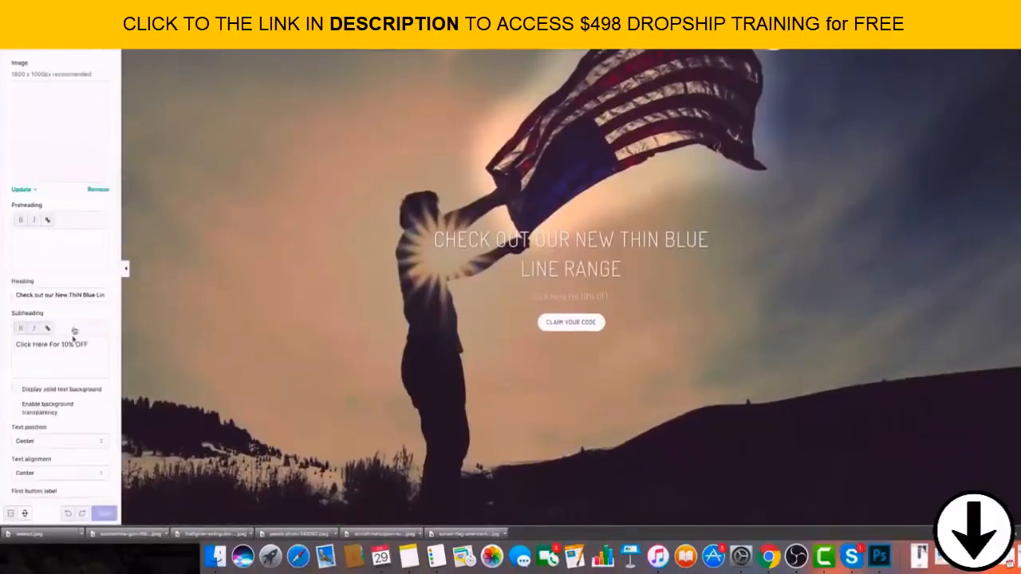
pyautogui.moveTo(54, 294); pyautogui.dragTo(182, 304)
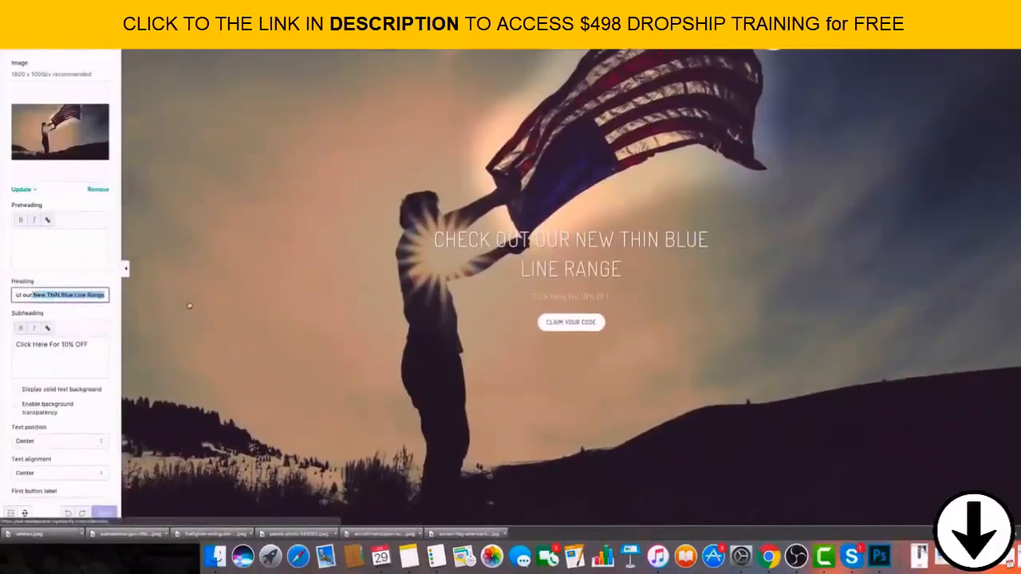
pyautogui.press('BackSpace')
pyautogui.write('New')
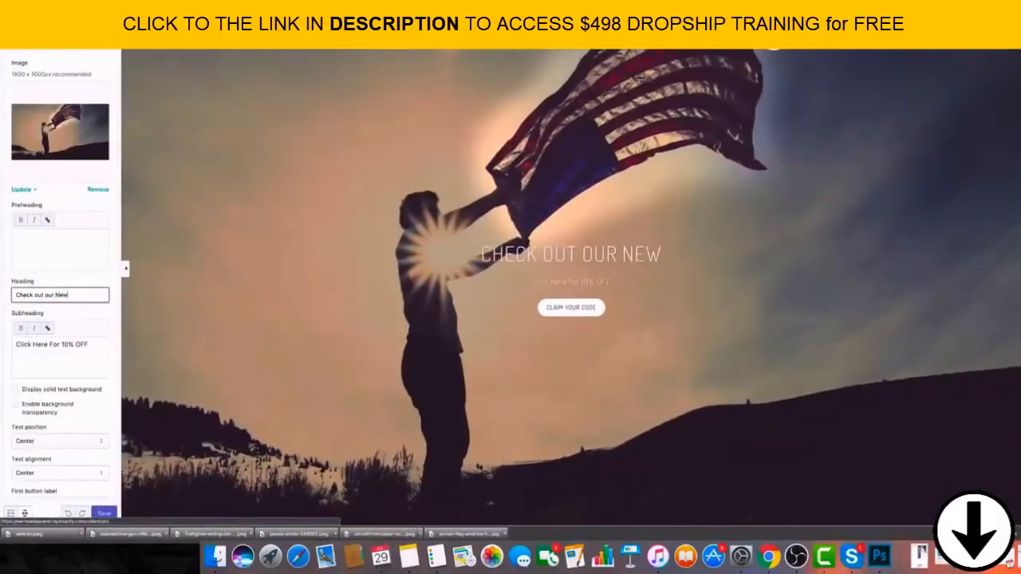
pyautogui.press('BackSpace')
pyautogui.press('BackSpace')
pyautogui.press('BackSpace')
pyautogui.write('N')
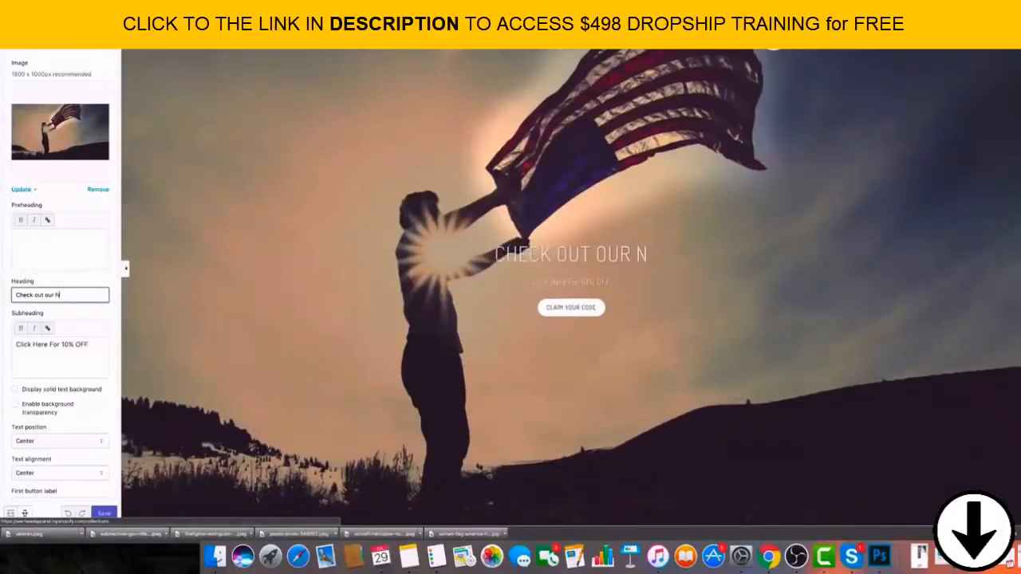
pyautogui.press('BackSpace')
pyautogui.press('BackSpace')
pyautogui.press('BackSpace')
pyautogui.press('BackSpace')
pyautogui.press('BackSpace')
pyautogui.press('BackSpace')
pyautogui.press('BackSpace')
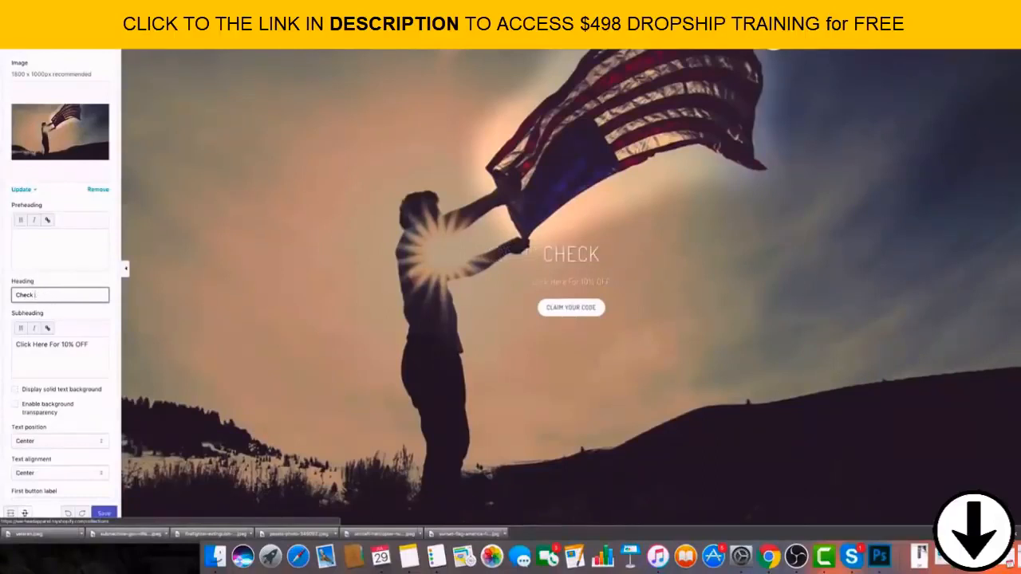
pyautogui.write('t our ne')
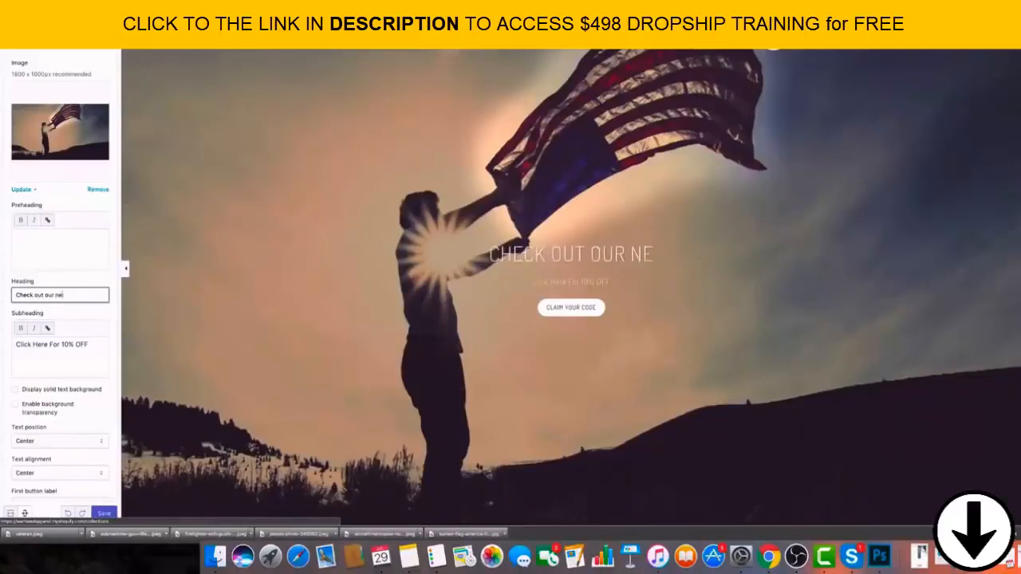
pyautogui.write('w range')
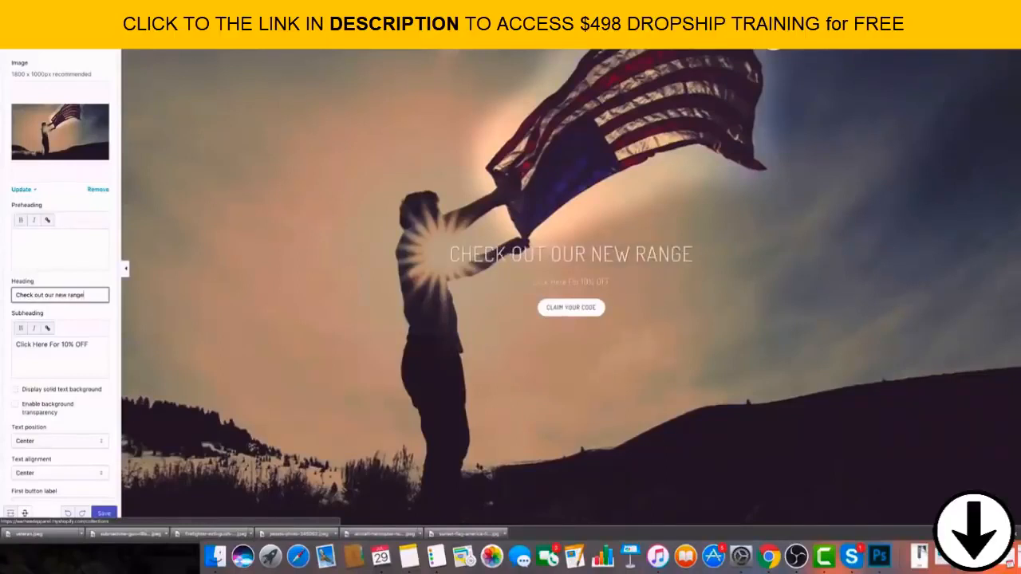
pyautogui.write(' of')
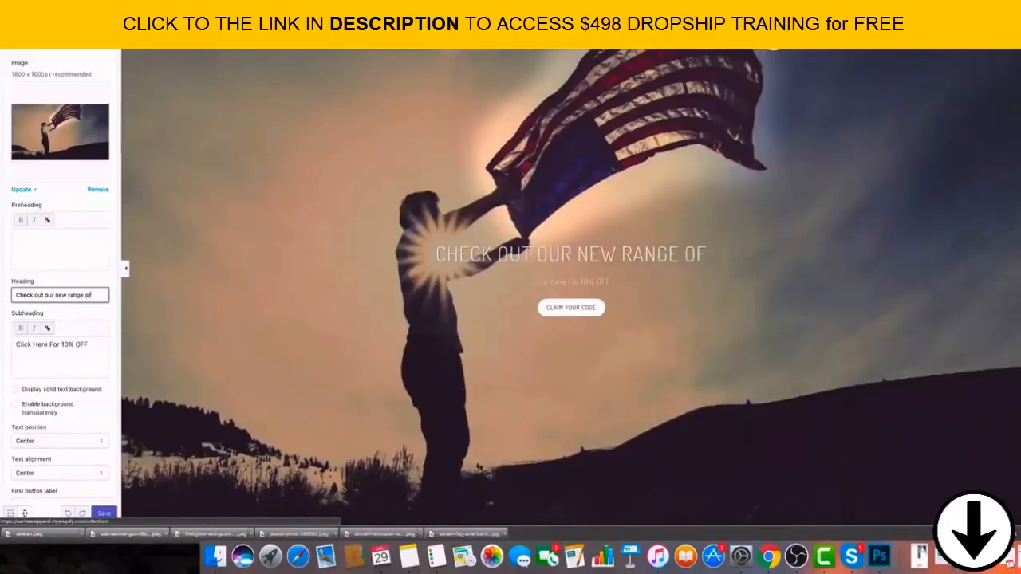
pyautogui.write(' t-shi')
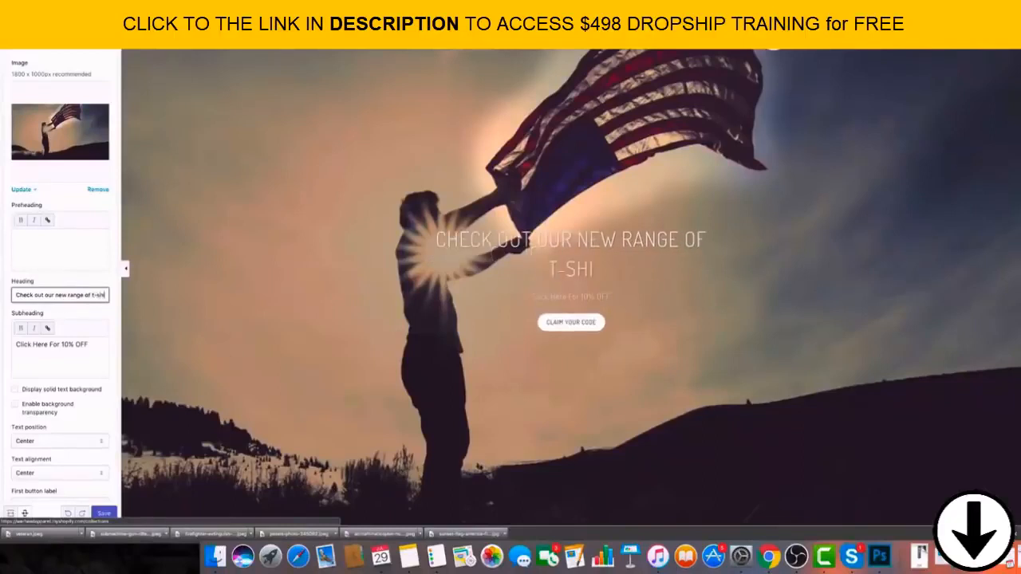
pyautogui.write('rts just in')
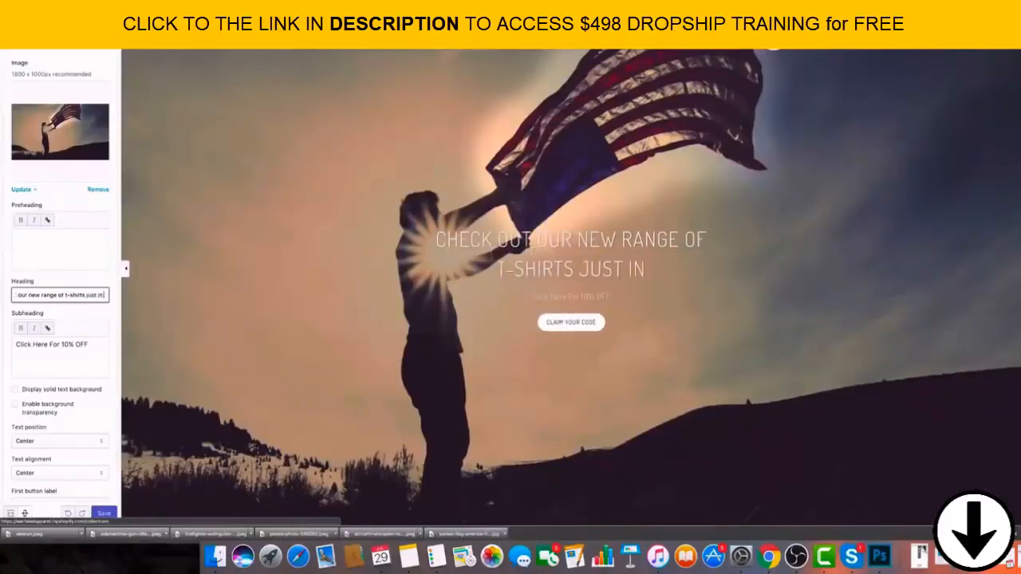
pyautogui.write('!')
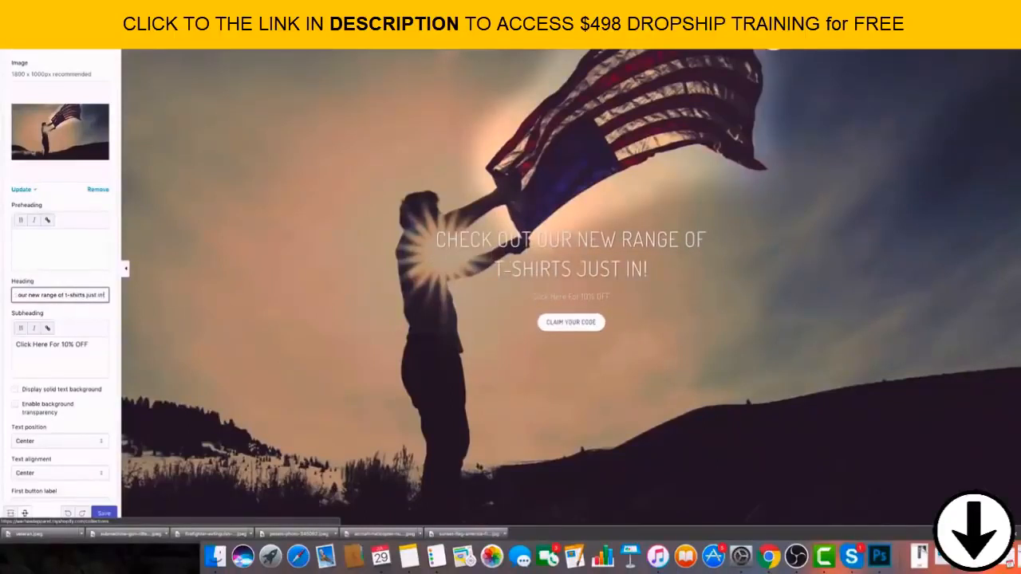
# Complete the banner heading as "Check out our new range of t-shirts just in!" and save the theme changes.
pyautogui.click(104, 513)
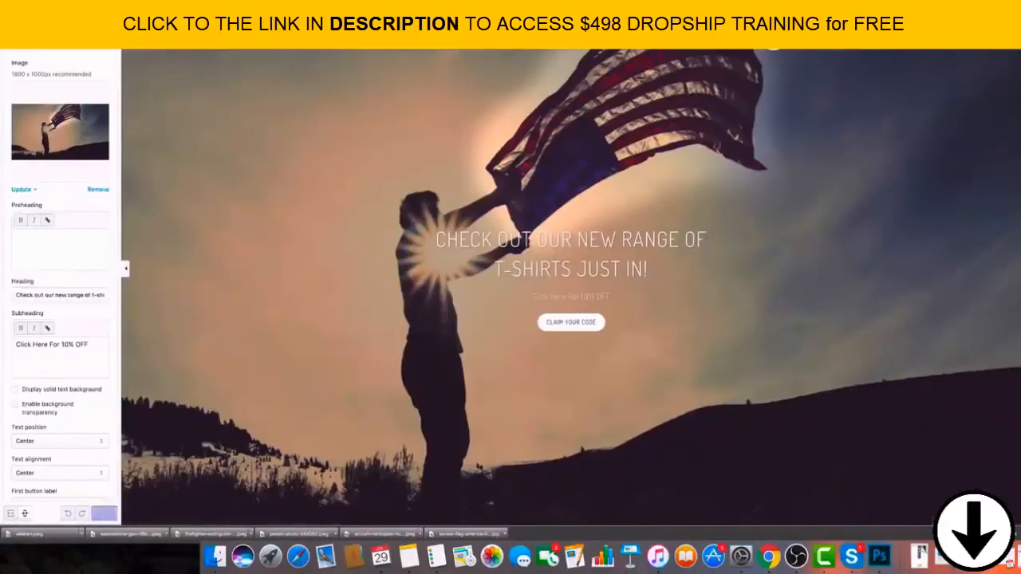
# Examine the Featured promotions section, the settings of its first feature and the Featured collection area below it.
pyautogui.scroll(-5, 216, 132)
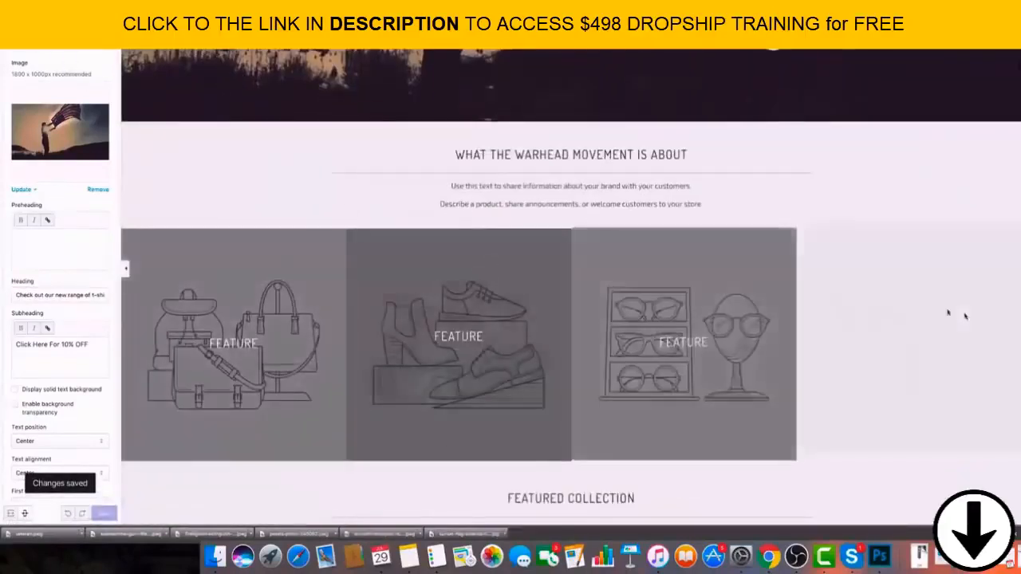
pyautogui.click(12, 56)
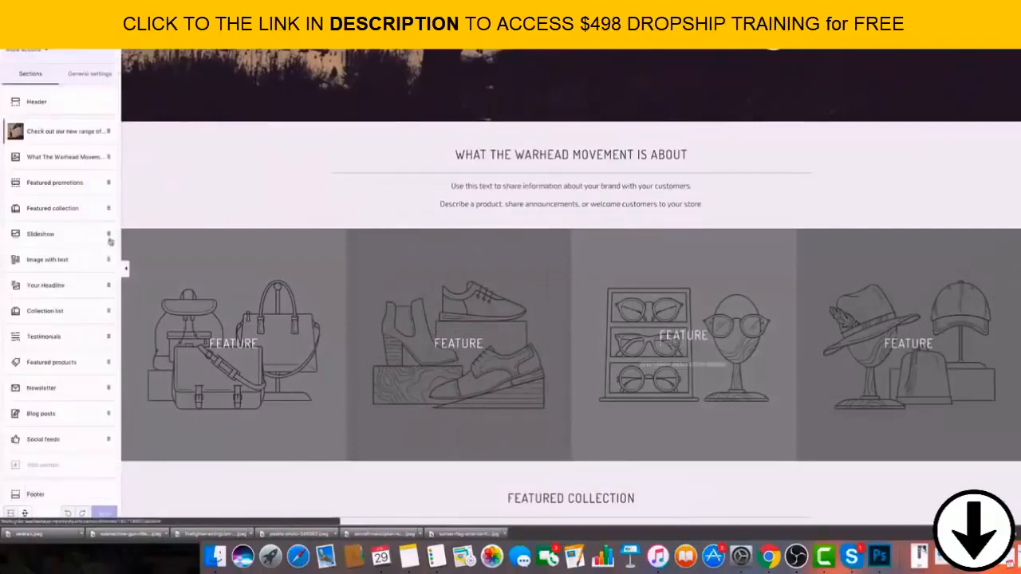
pyautogui.scroll(-1, 95, 219)
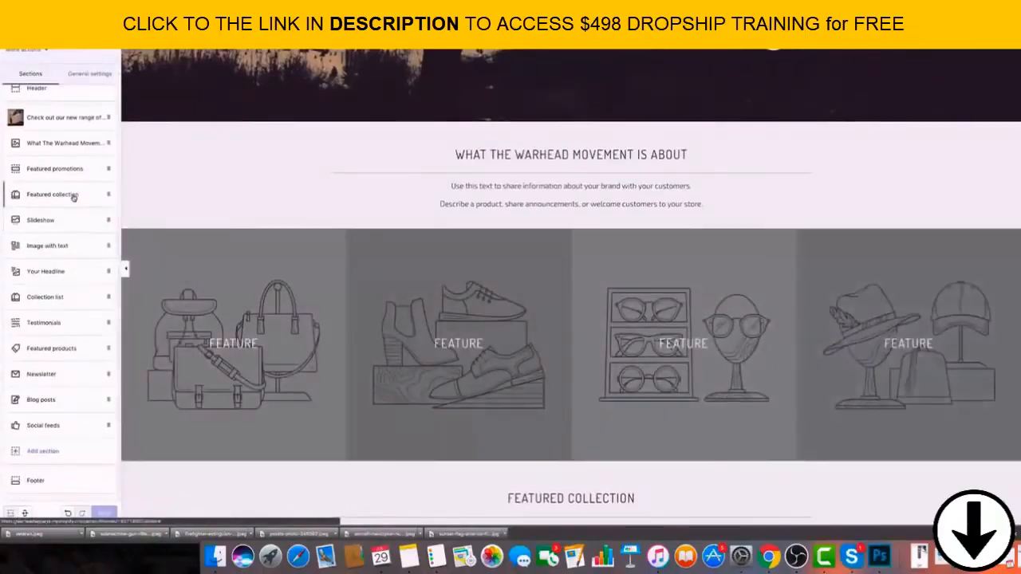
pyautogui.click(66, 174)
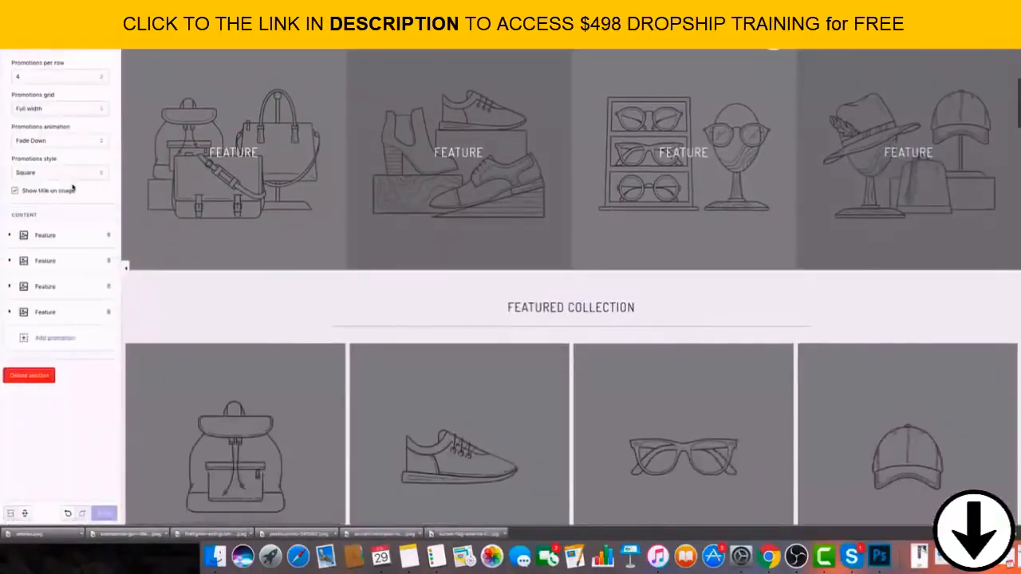
pyautogui.scroll(-2, 355, 411)
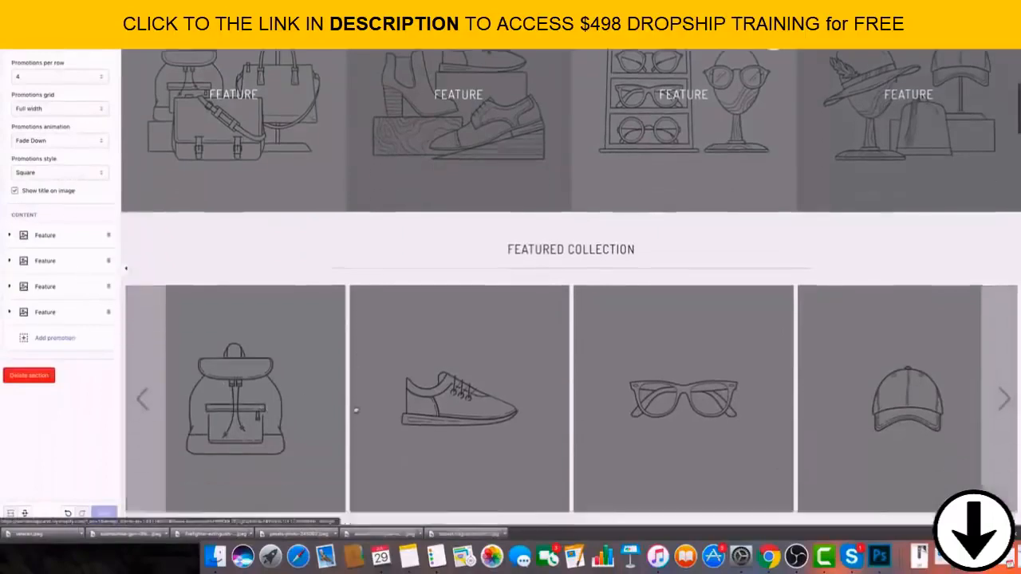
pyautogui.scroll(4, 357, 412)
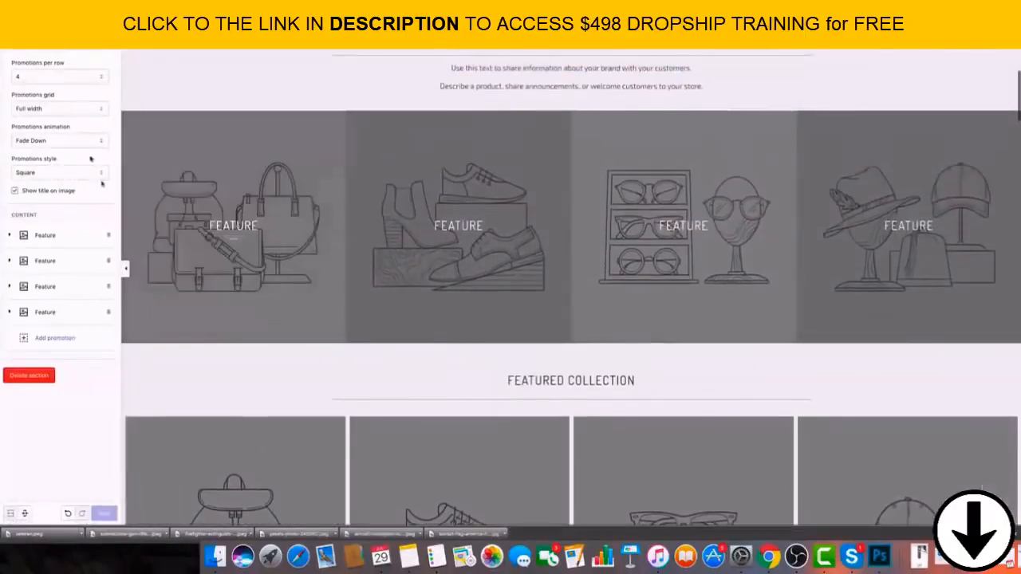
pyautogui.click(57, 238)
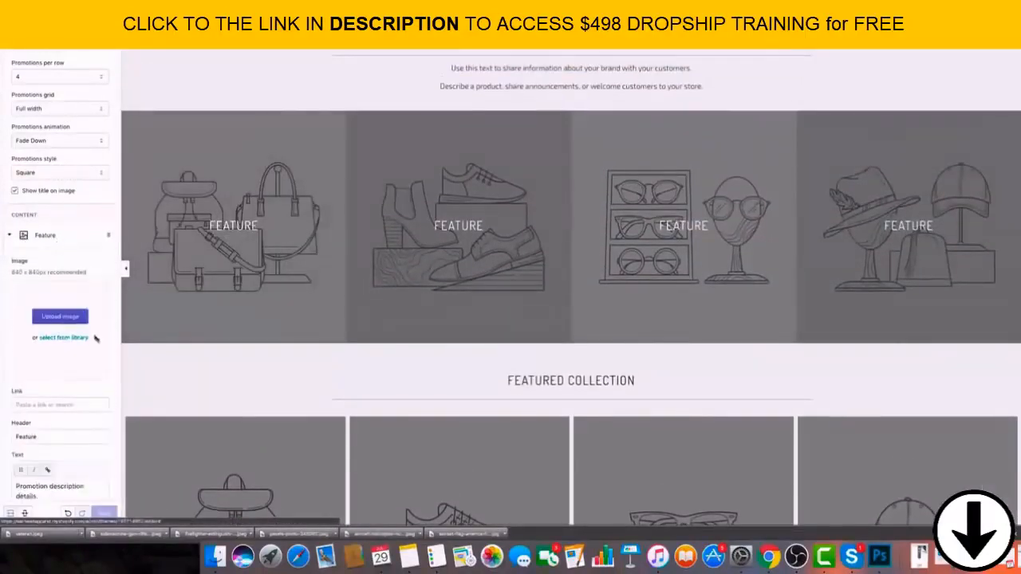
pyautogui.scroll(-1, 96, 336)
pyautogui.scroll(-3, 104, 381)
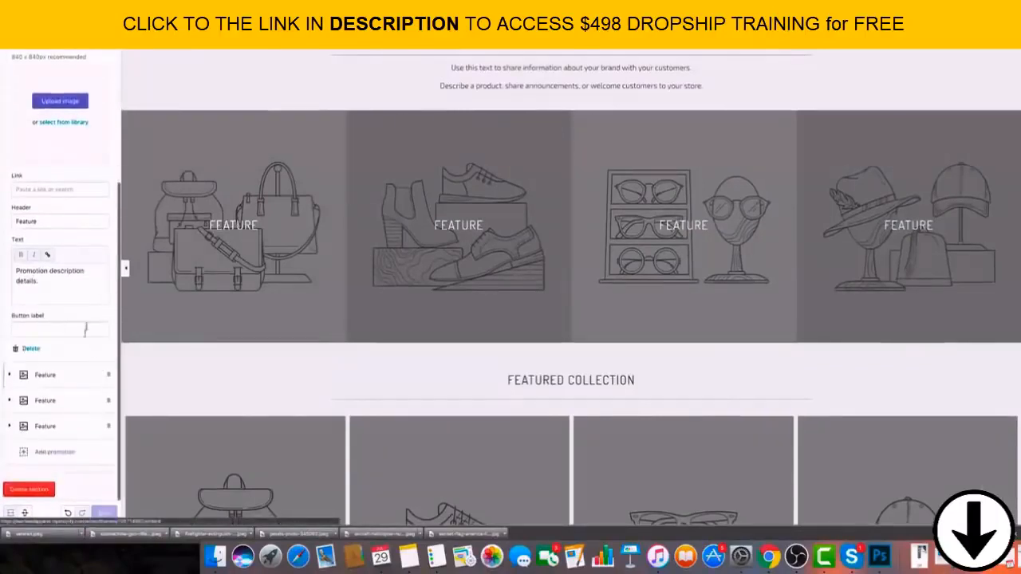
pyautogui.scroll(-3, 191, 369)
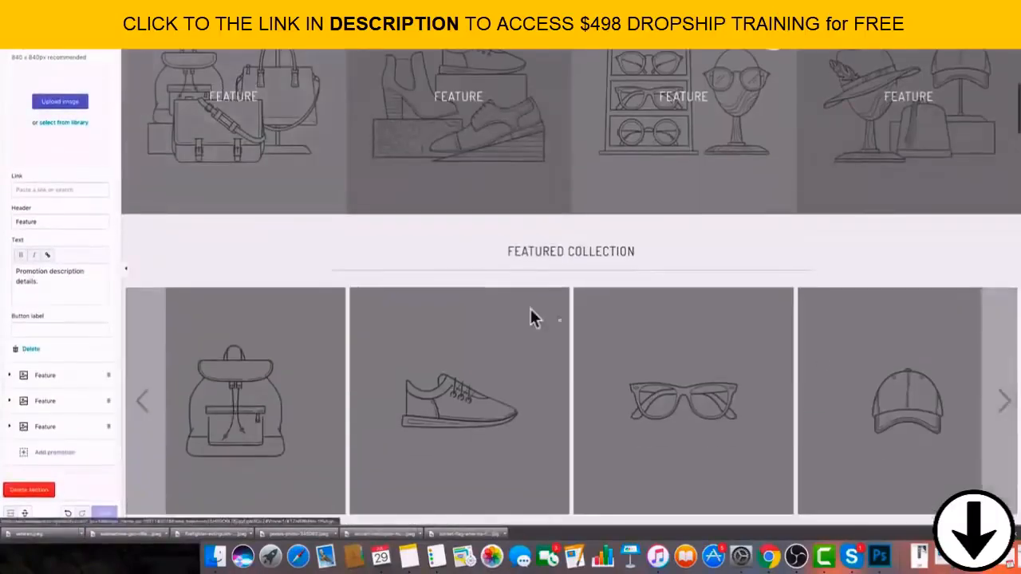
# Move the Featured collection section above Featured promotions and assign the 2ND Amendment collection to it.
pyautogui.click(13, 36)
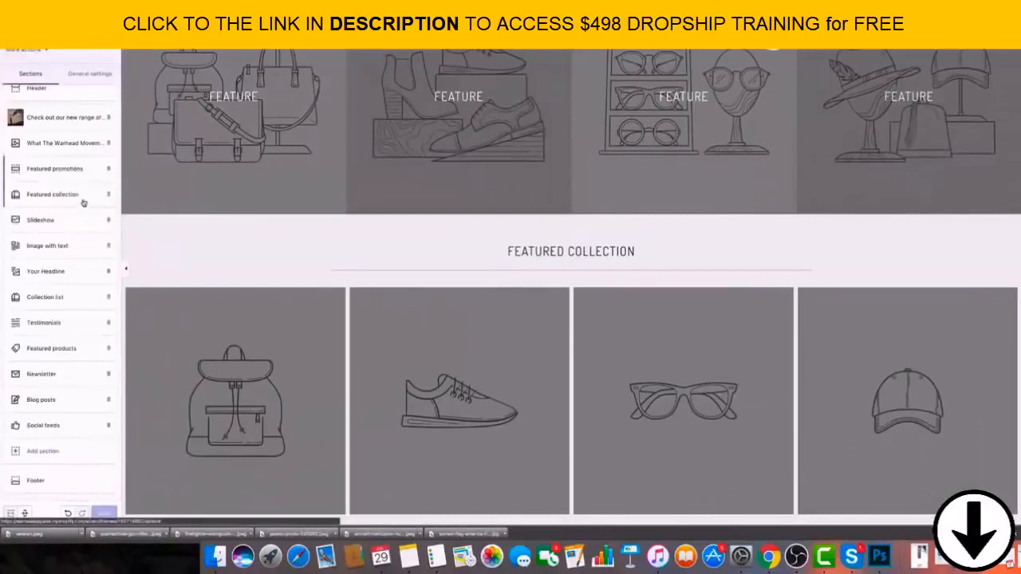
pyautogui.moveTo(83, 203); pyautogui.dragTo(83, 169)
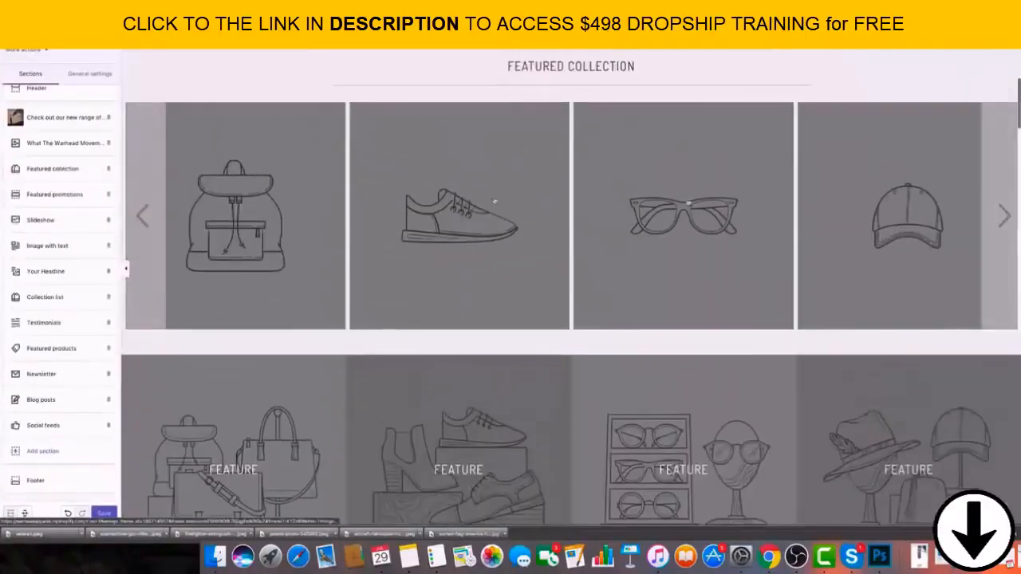
pyautogui.click(107, 177)
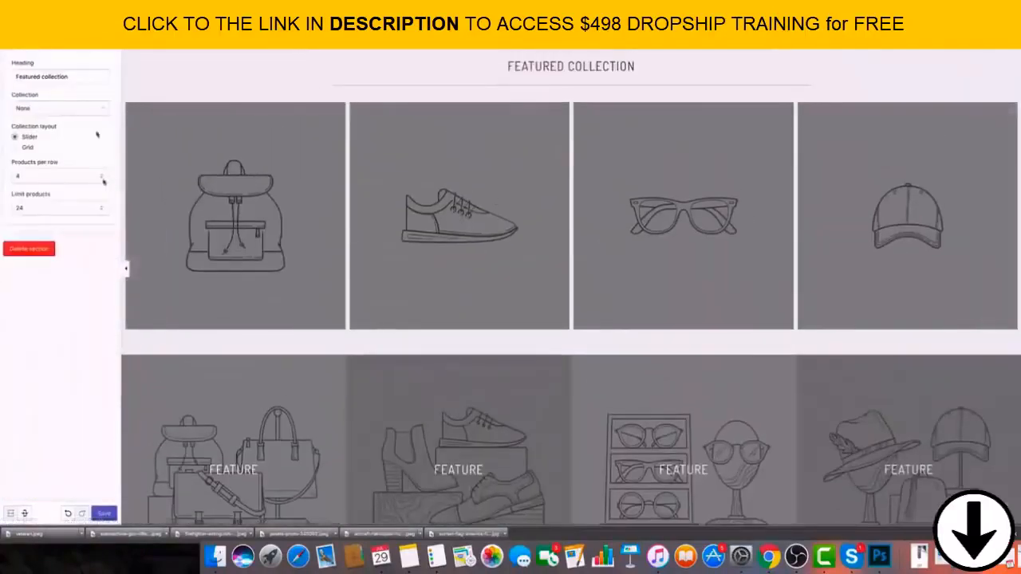
pyautogui.click(70, 110)
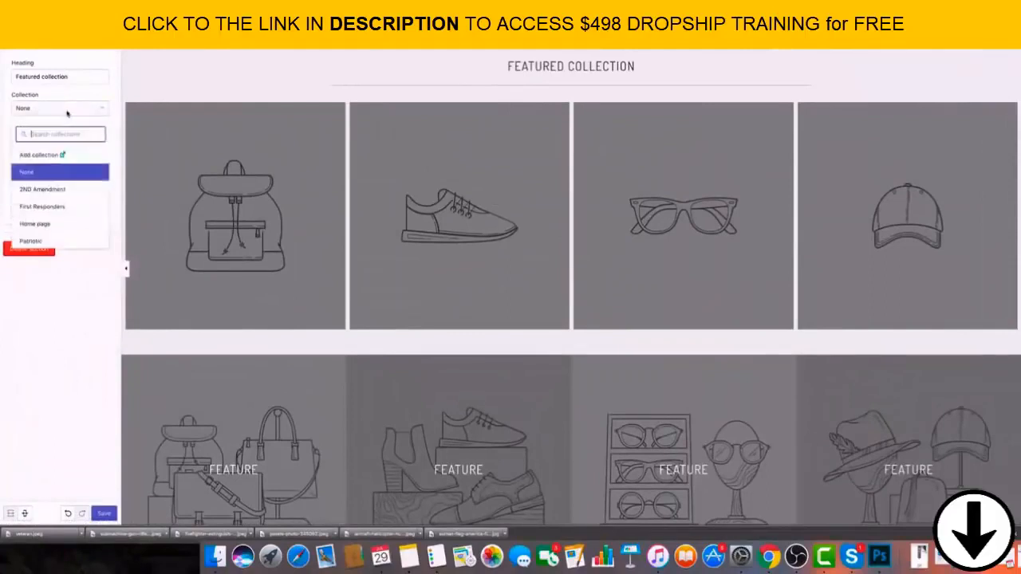
pyautogui.click(67, 189)
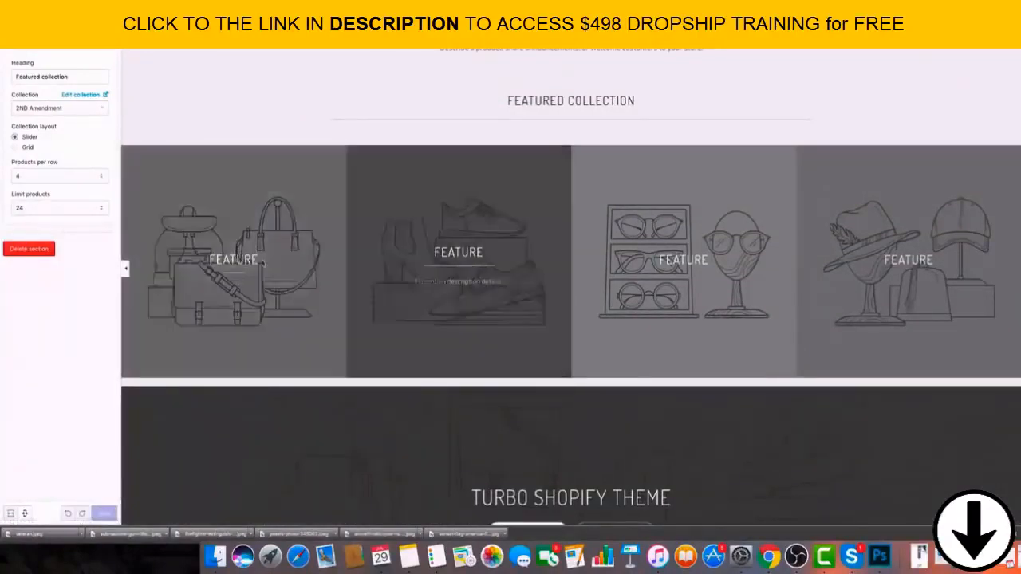
# Check the product limit options of the Featured collection section.
pyautogui.scroll(2, 495, 276)
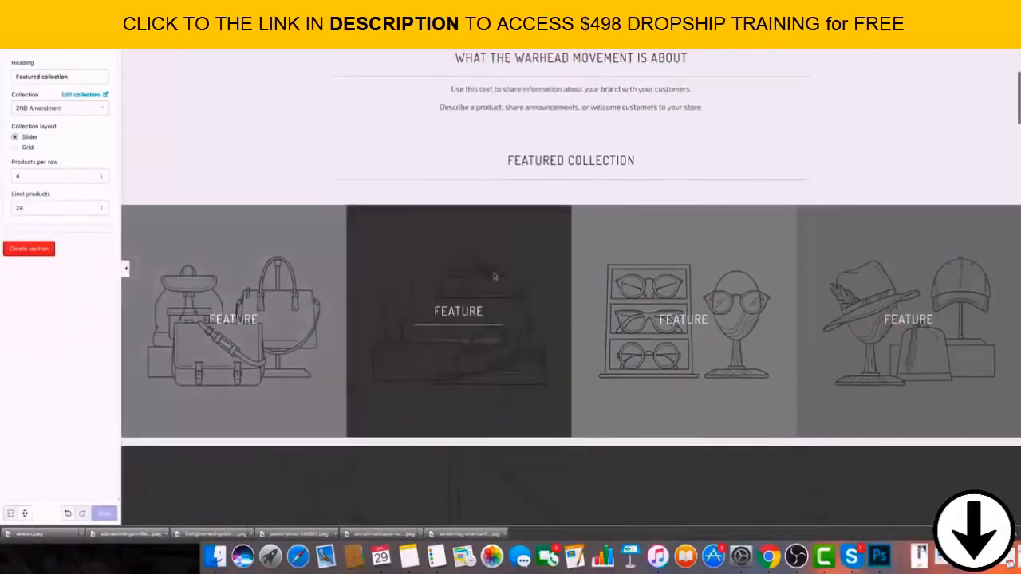
pyautogui.scroll(4, 495, 276)
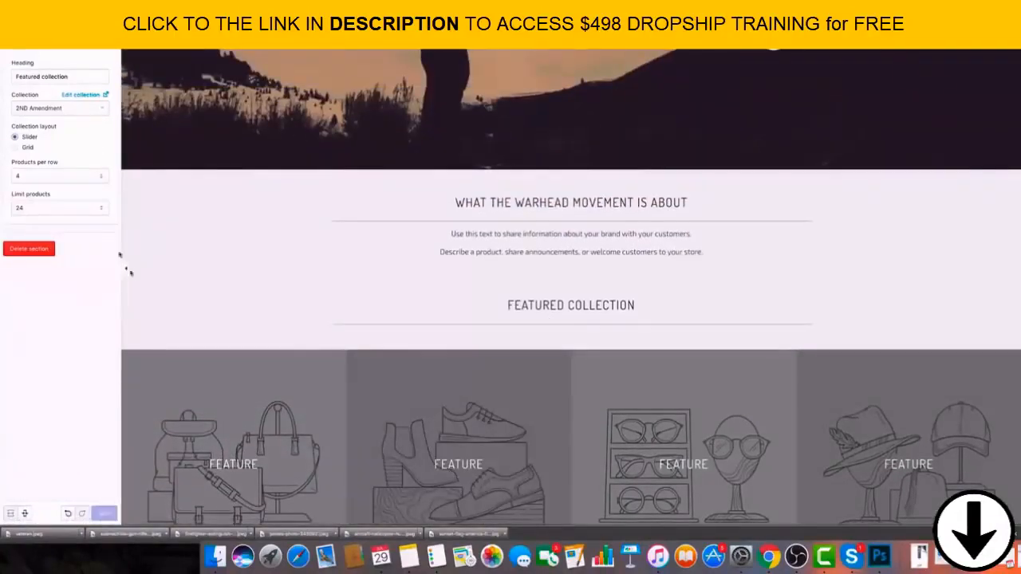
pyautogui.click(66, 206)
pyautogui.click(67, 287)
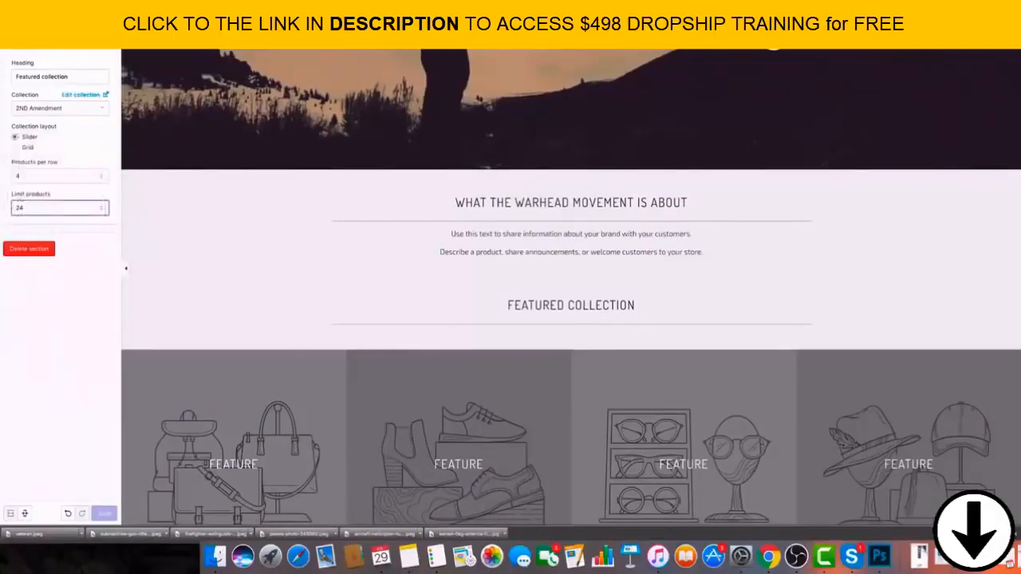
# Move the Featured promotions section back above Featured collection and open its settings.
pyautogui.click(11, 40)
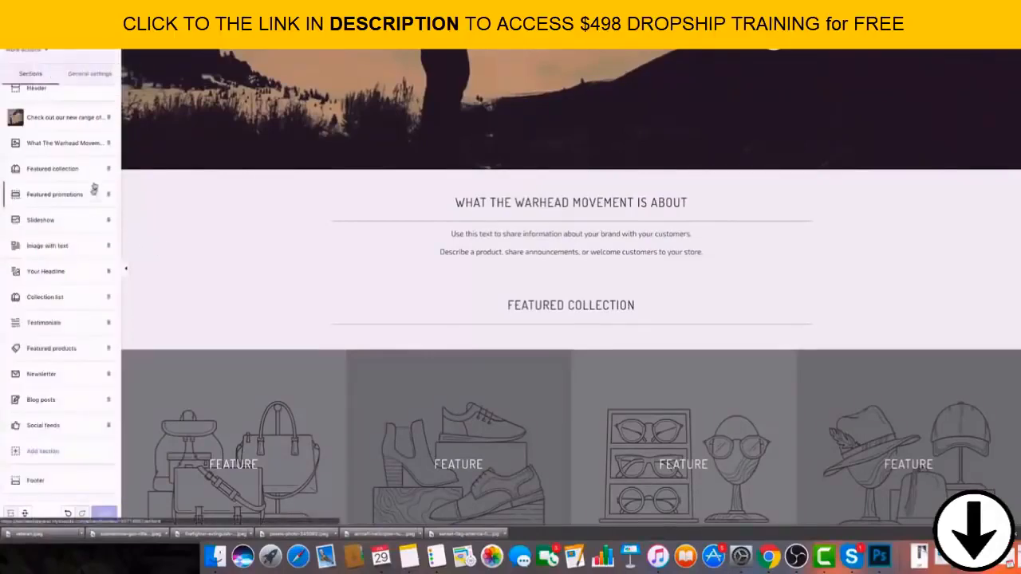
pyautogui.moveTo(96, 178); pyautogui.dragTo(97, 173)
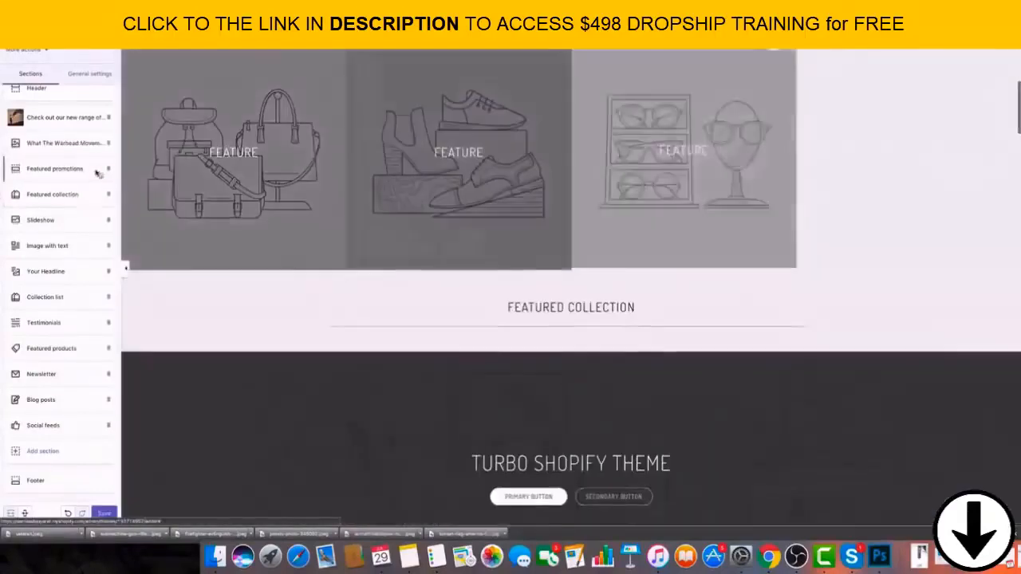
pyautogui.click(97, 173)
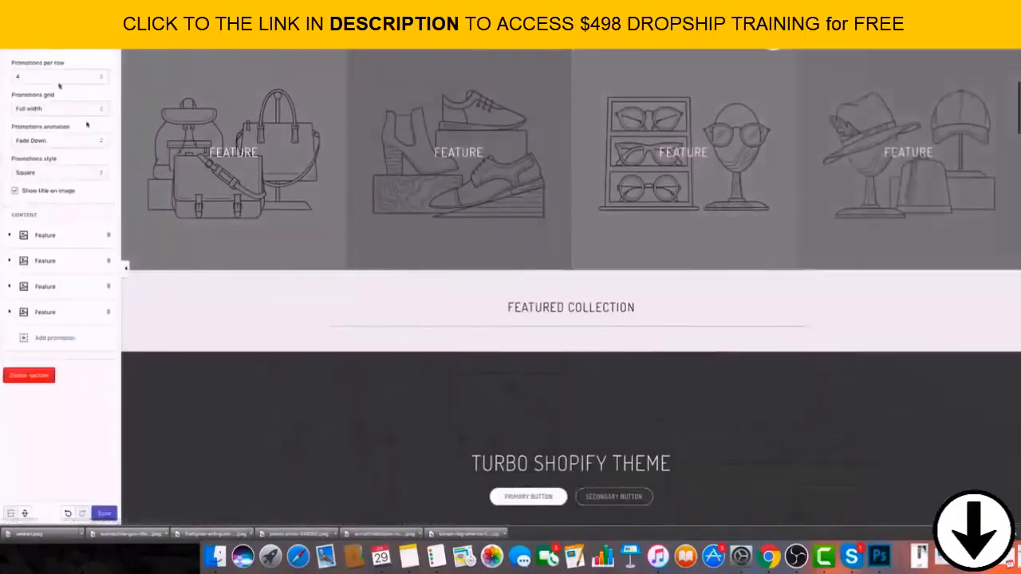
# Link the first feature of the Featured promotions section to the 2ND Amendment collection.
pyautogui.click(62, 238)
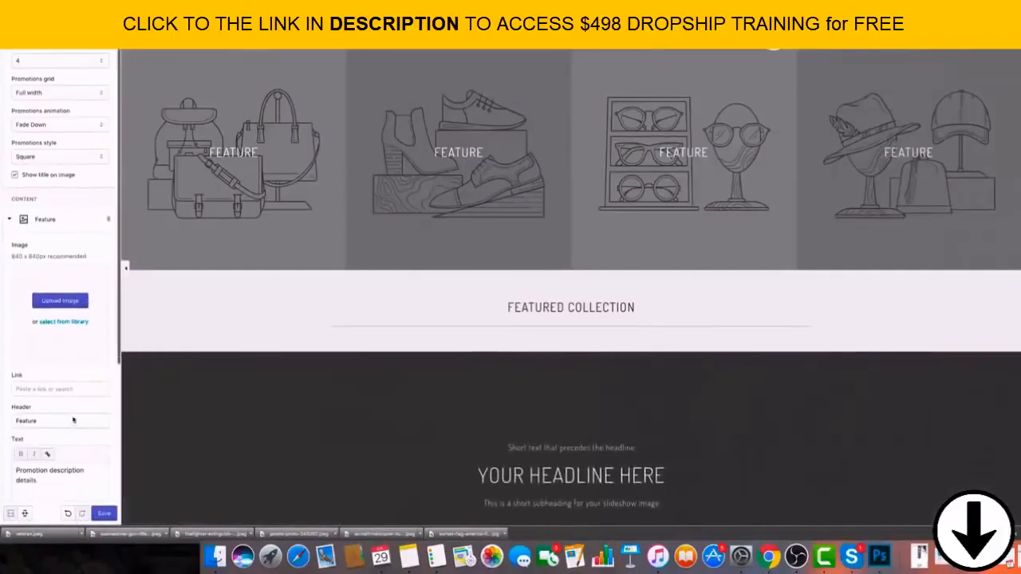
pyautogui.scroll(-2, 66, 431)
pyautogui.click(64, 357)
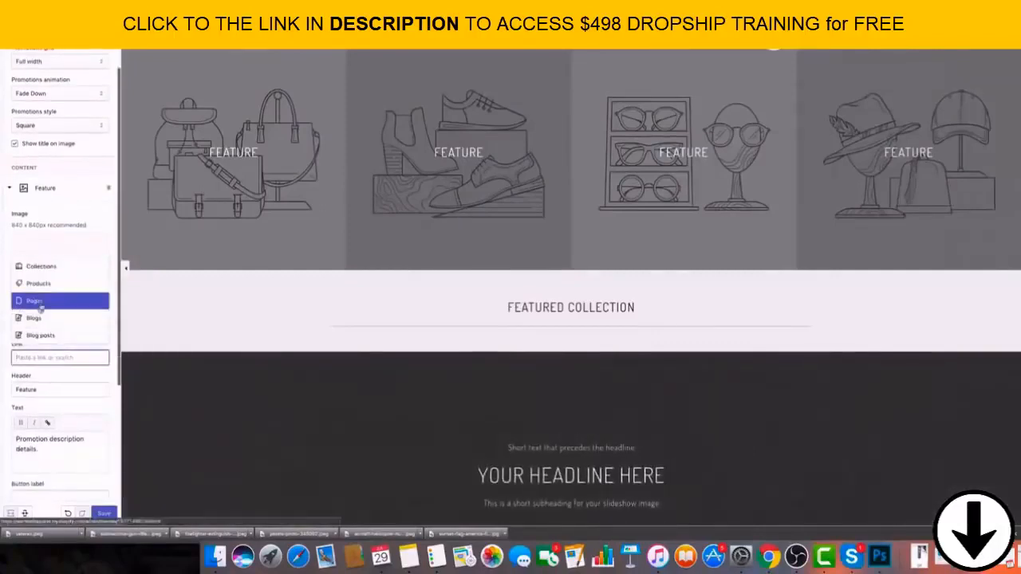
pyautogui.click(39, 265)
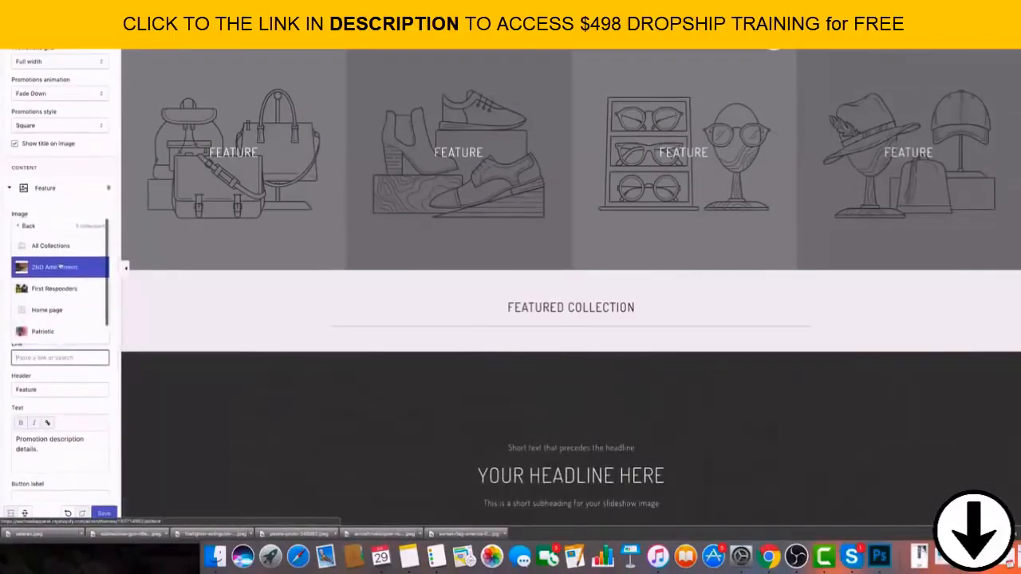
pyautogui.click(60, 270)
# Change the header of the first promotion to "Second Amendment".
pyautogui.click(59, 389)
pyautogui.press('super+a')
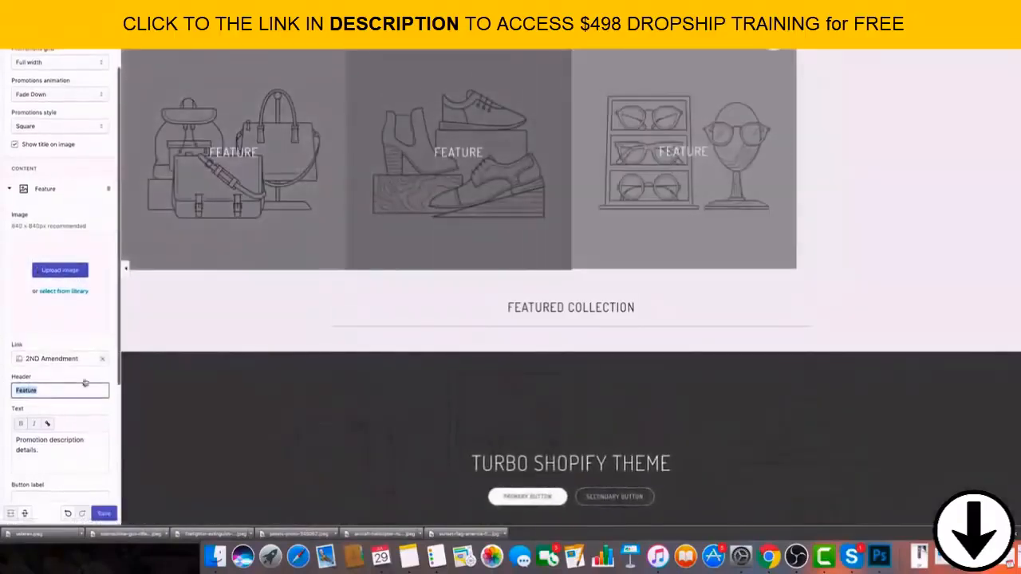
pyautogui.press('BackSpace')
pyautogui.write('Se')
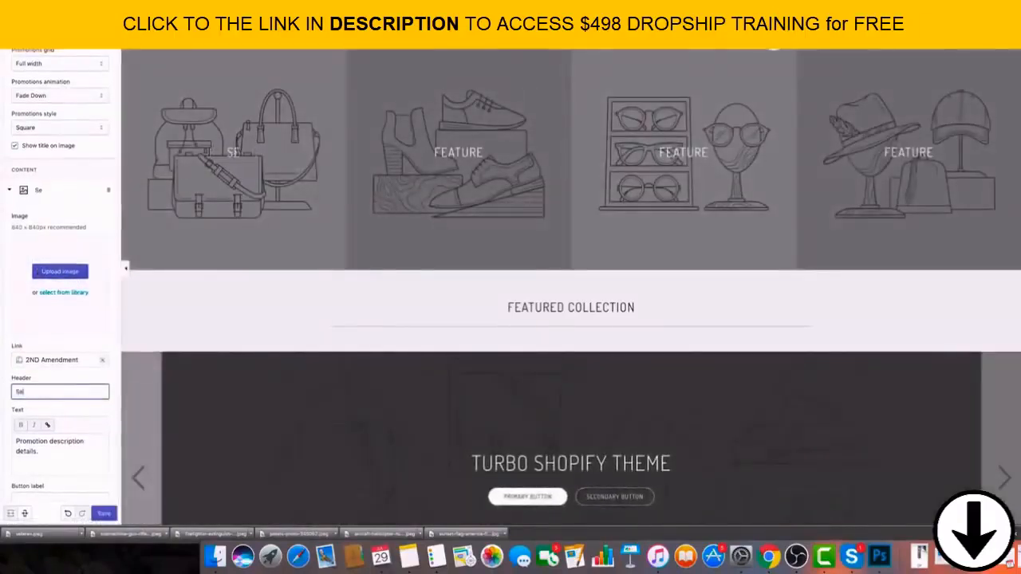
pyautogui.write('cond Amern')
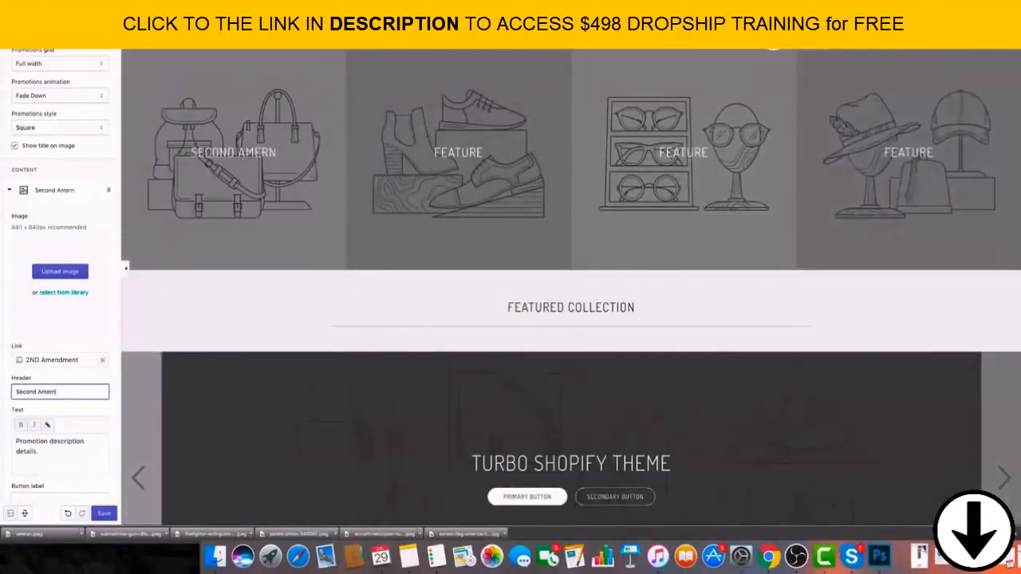
pyautogui.write('dment')
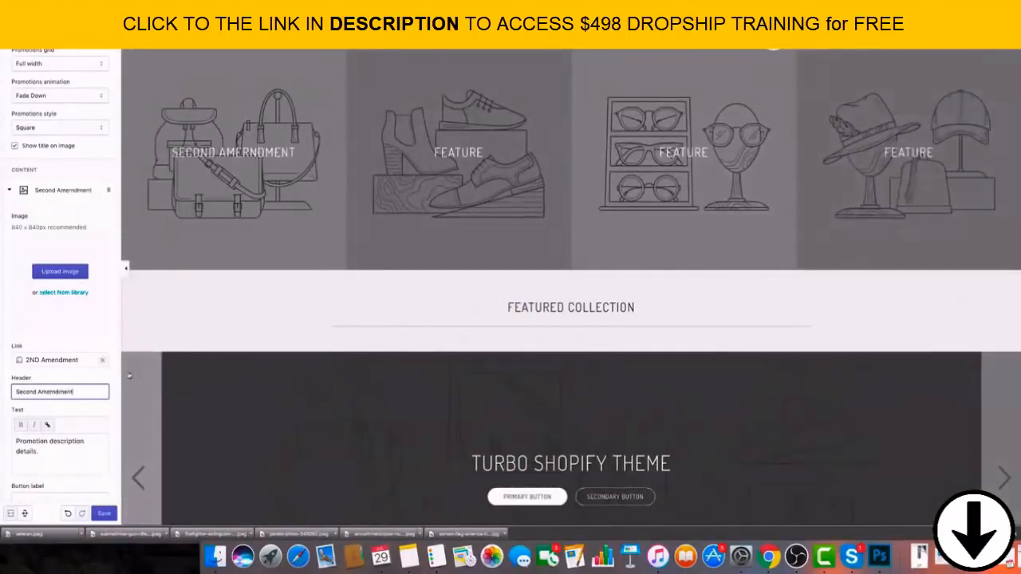
pyautogui.click(52, 391)
pyautogui.press('BackSpace')
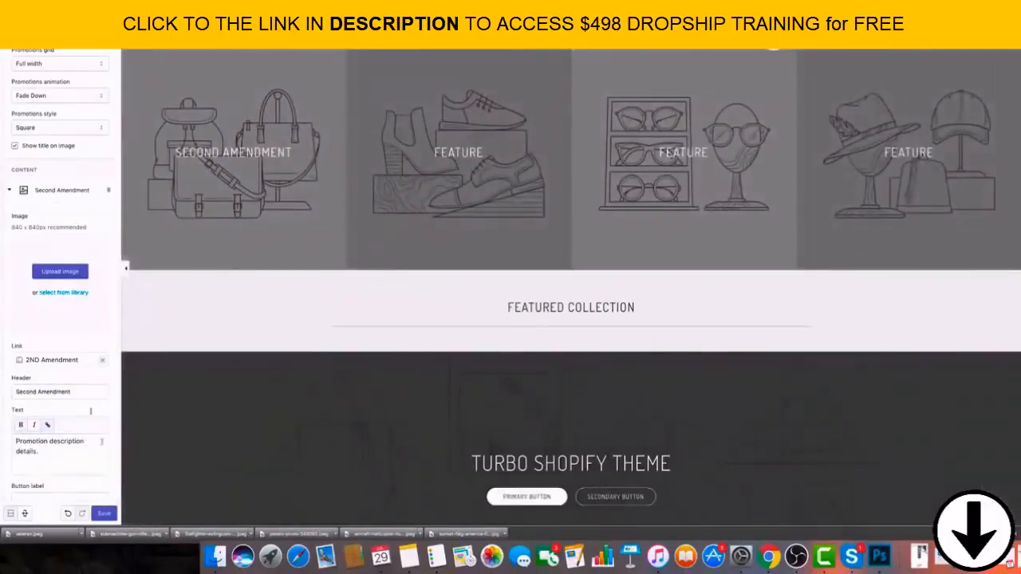
# Add the downloaded submachine gun photo as the image of the Second Amendment promotion.
pyautogui.scroll(-3, 88, 495)
pyautogui.scroll(2, 52, 295)
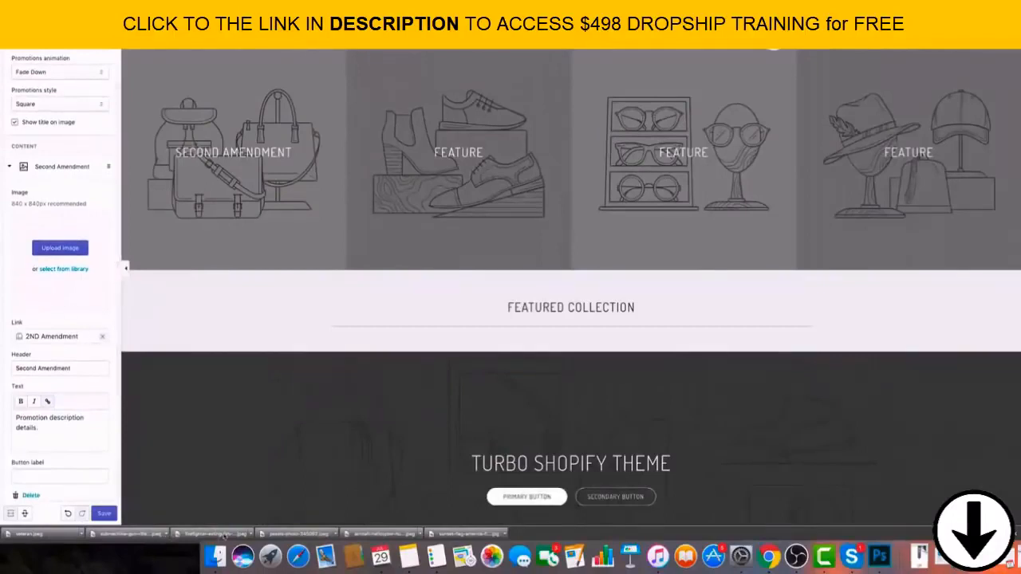
pyautogui.moveTo(143, 536); pyautogui.dragTo(91, 274)
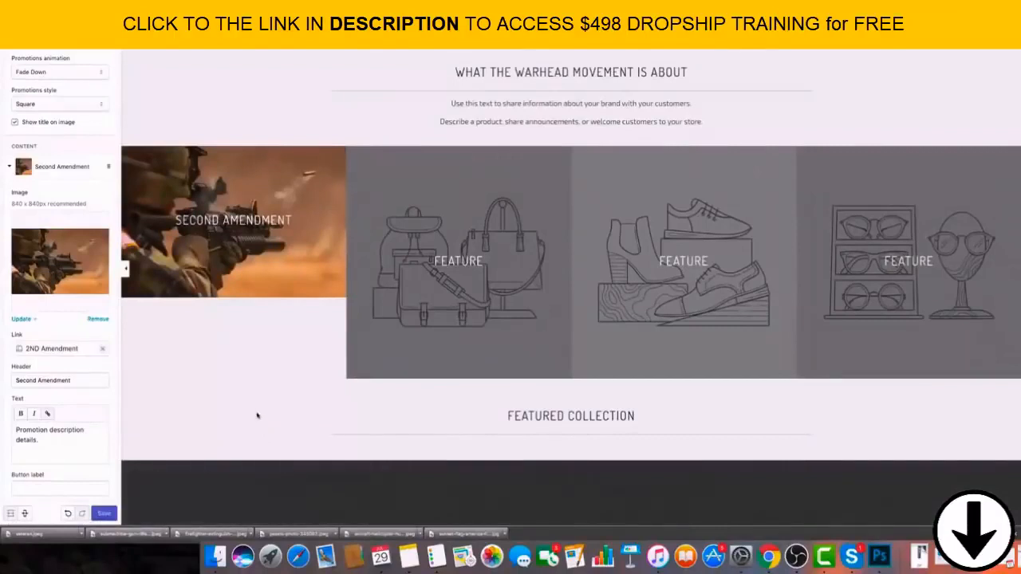
# Add the downloaded veteran photo as the image of the second promotion in the Featured promotions section.
pyautogui.scroll(-2, 40, 373)
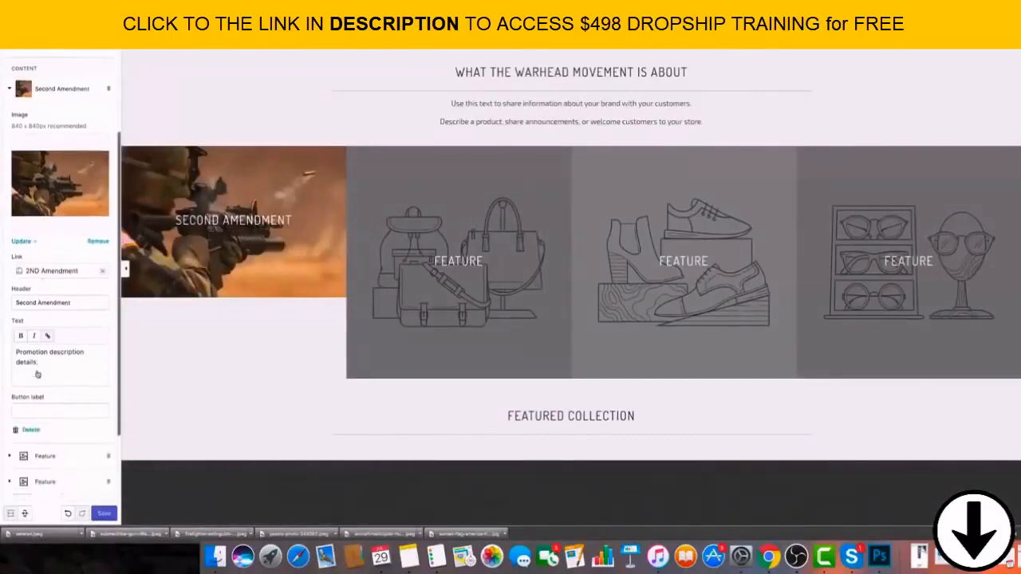
pyautogui.scroll(3, 48, 369)
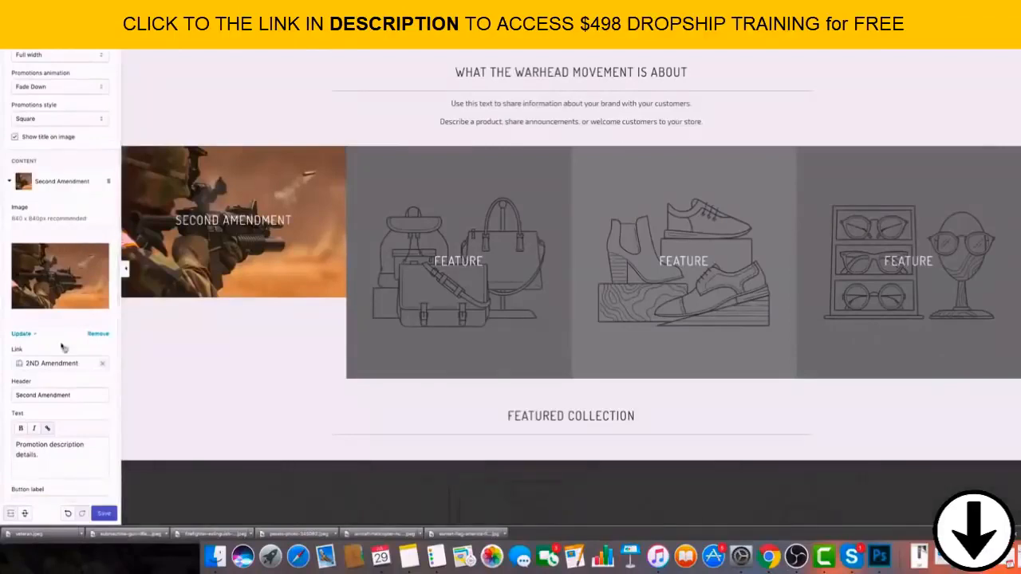
pyautogui.scroll(-3, 52, 317)
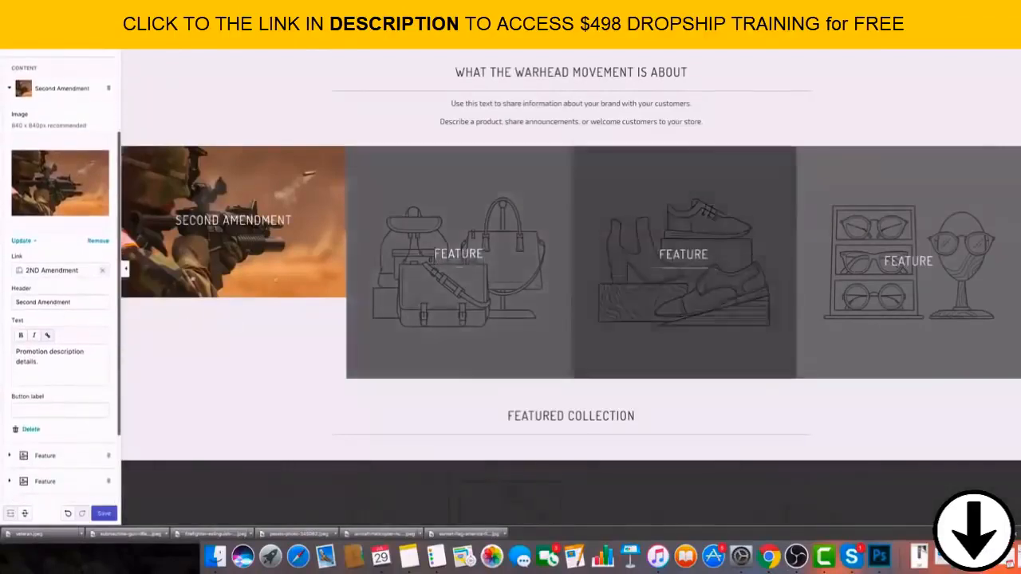
pyautogui.click(11, 88)
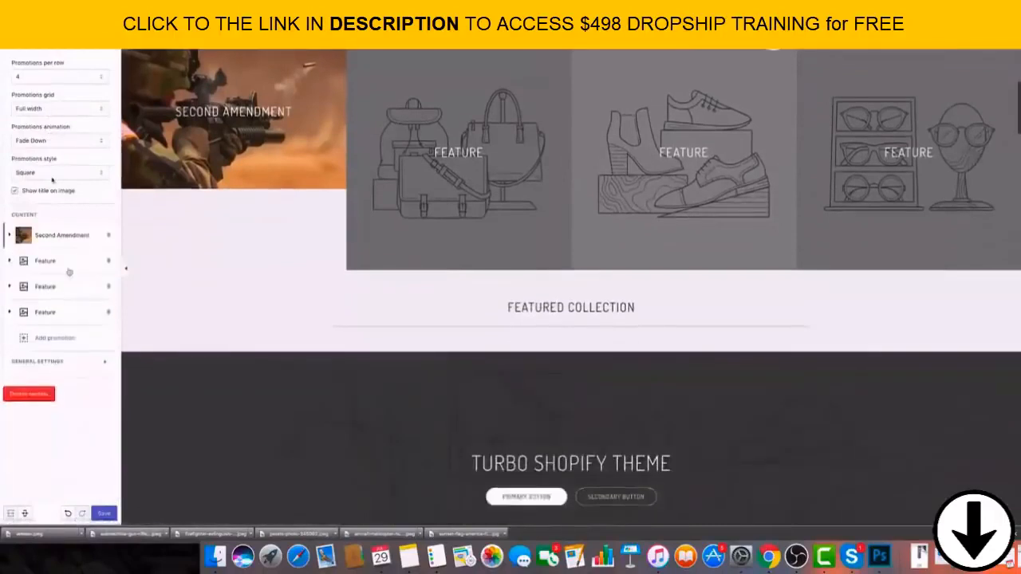
pyautogui.click(56, 261)
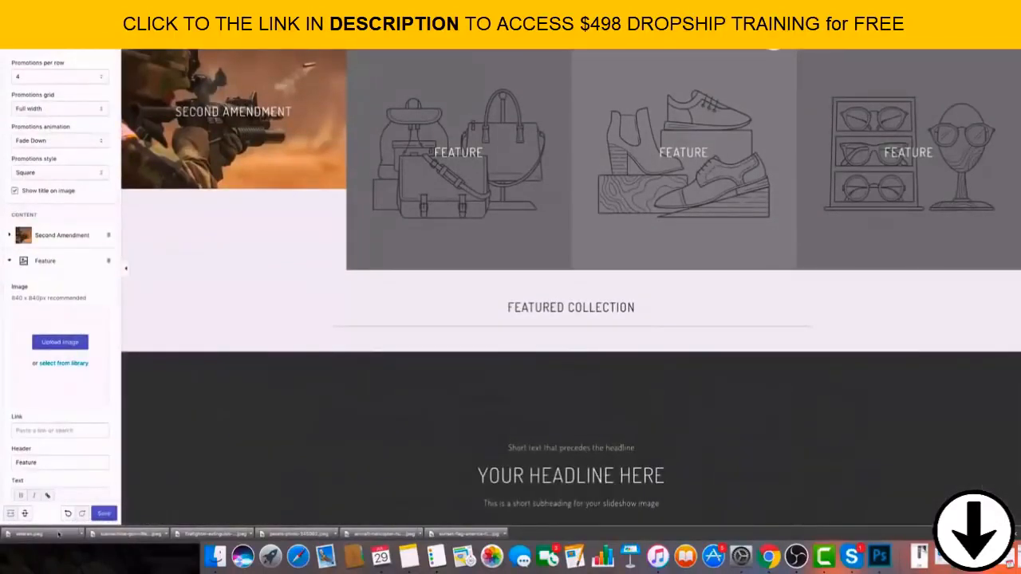
pyautogui.moveTo(71, 498); pyautogui.dragTo(60, 351)
pyautogui.scroll(-1, 40, 468)
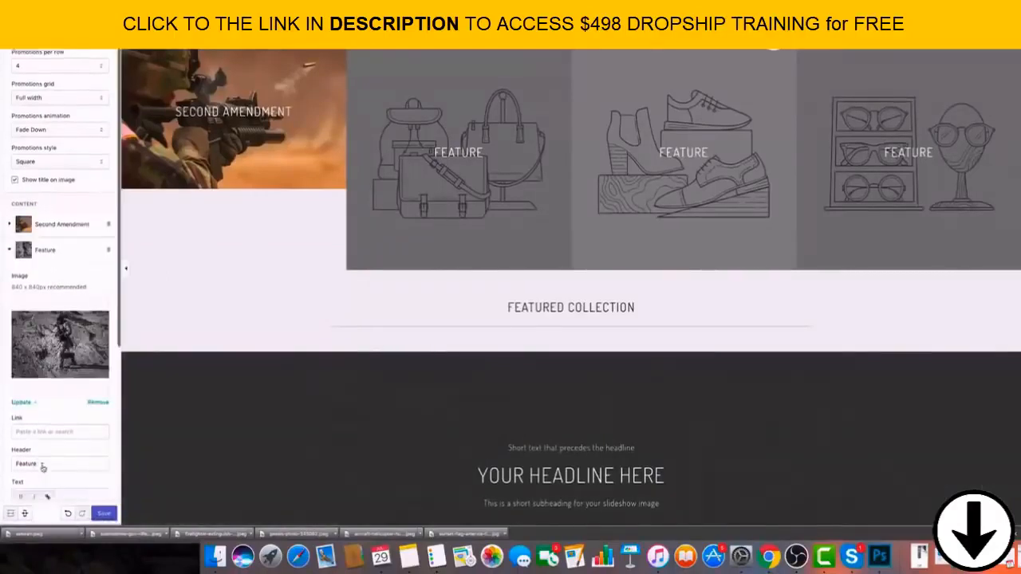
# Link the second promotion to the Veterans collection.
pyautogui.click(48, 437)
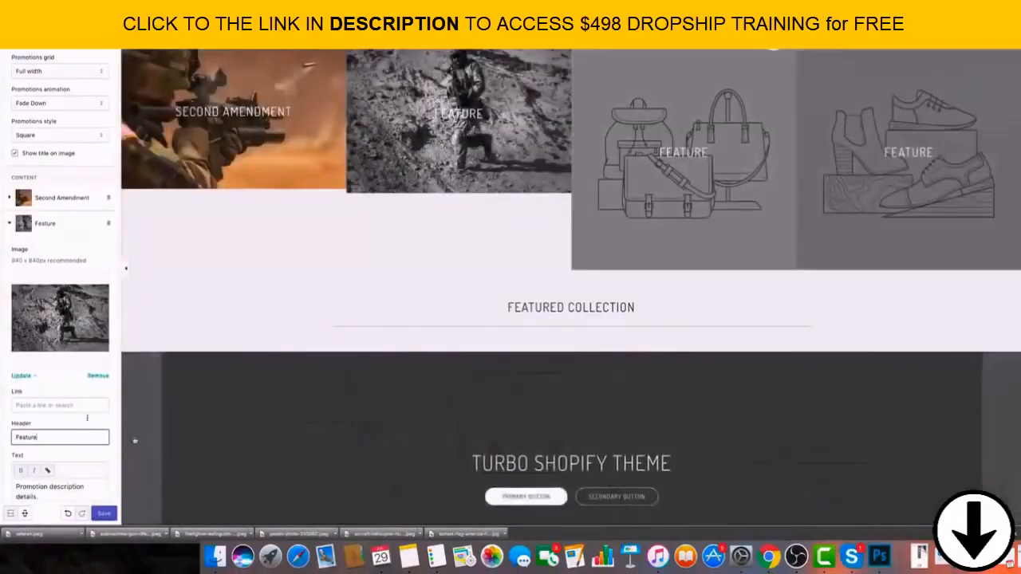
pyautogui.click(53, 405)
pyautogui.click(40, 314)
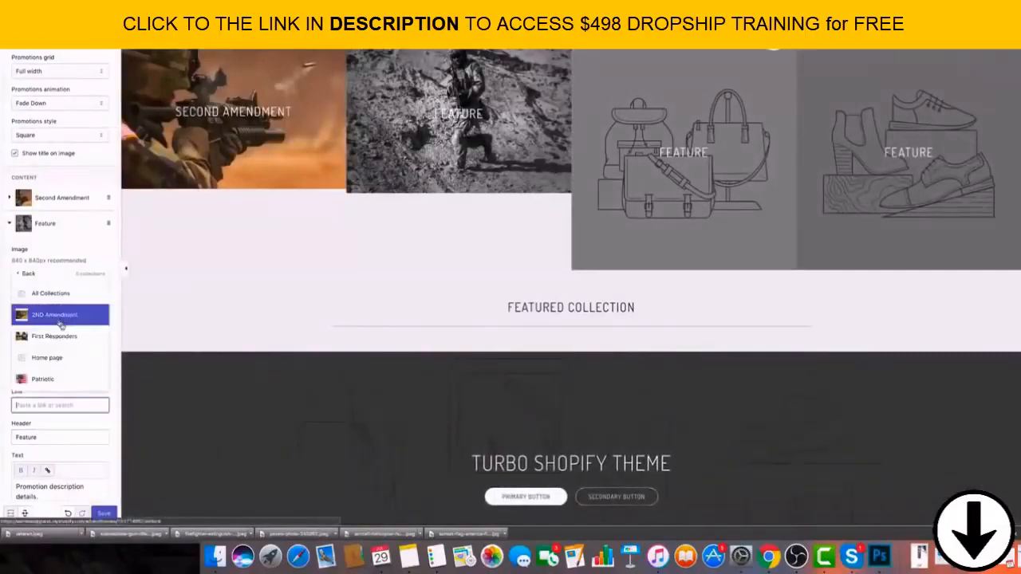
pyautogui.scroll(-1, 61, 372)
pyautogui.click(58, 379)
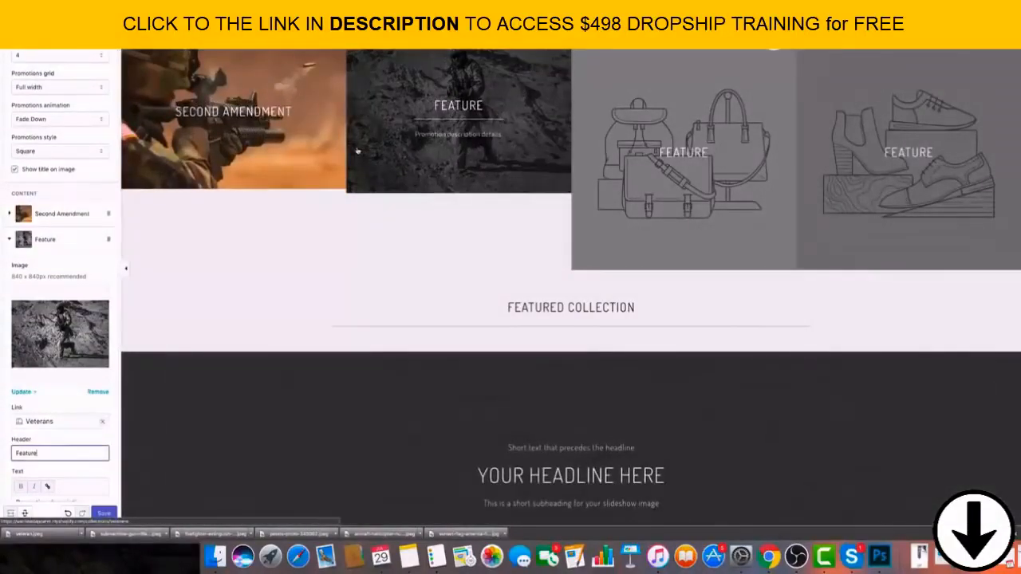
# Review the banner and the promotion tiles in the desktop preview alongside the second promotion's settings.
pyautogui.scroll(-2, 63, 433)
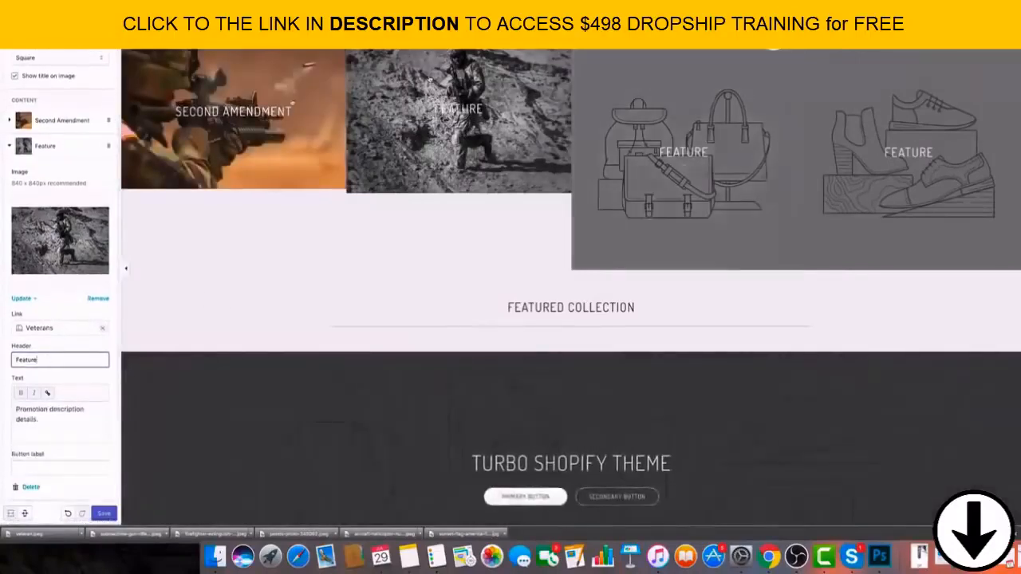
pyautogui.scroll(-1, 32, 373)
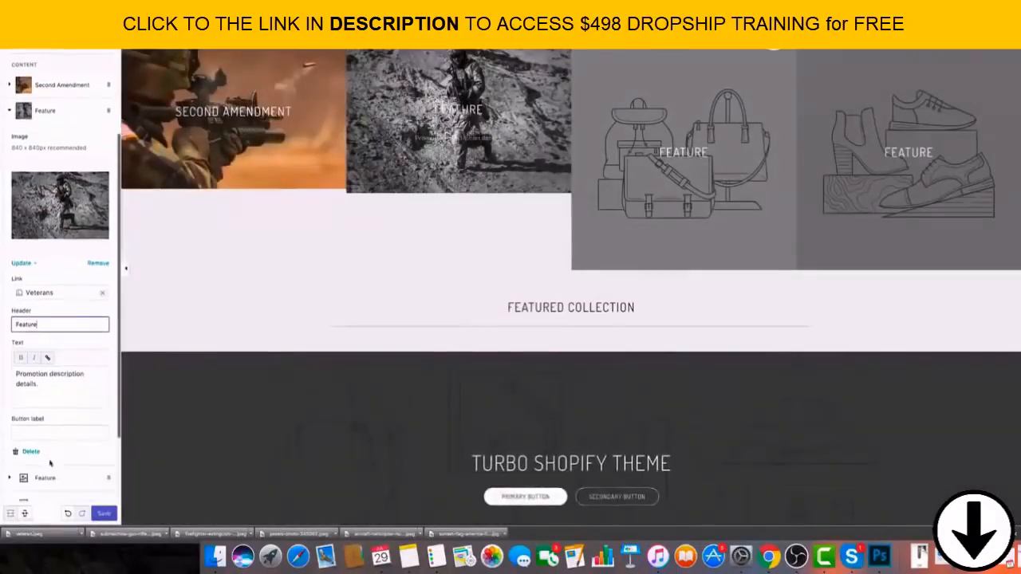
pyautogui.scroll(-5, 283, 424)
pyautogui.scroll(12, 136, 199)
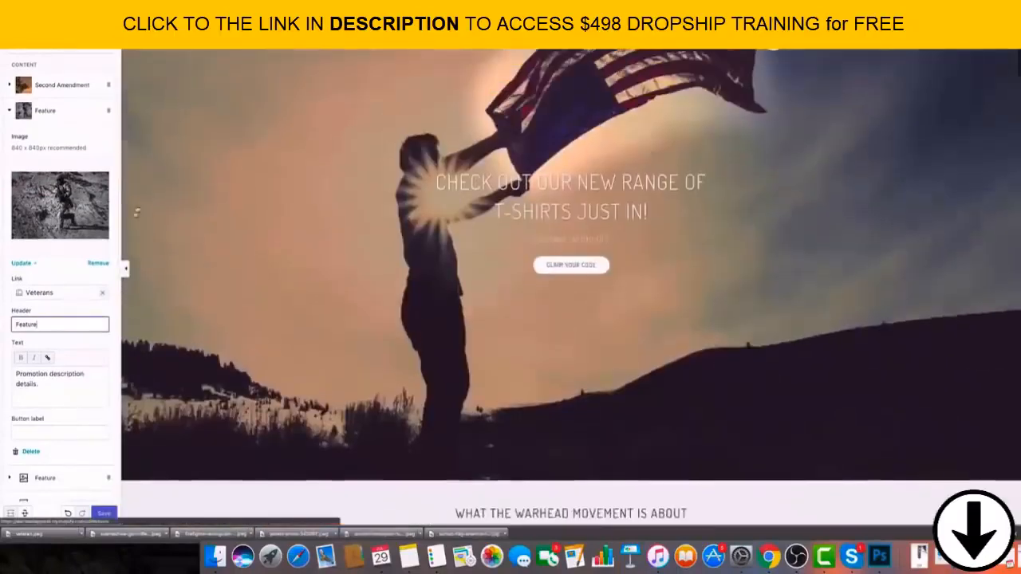
pyautogui.scroll(-1, 74, 183)
pyautogui.scroll(5, 38, 273)
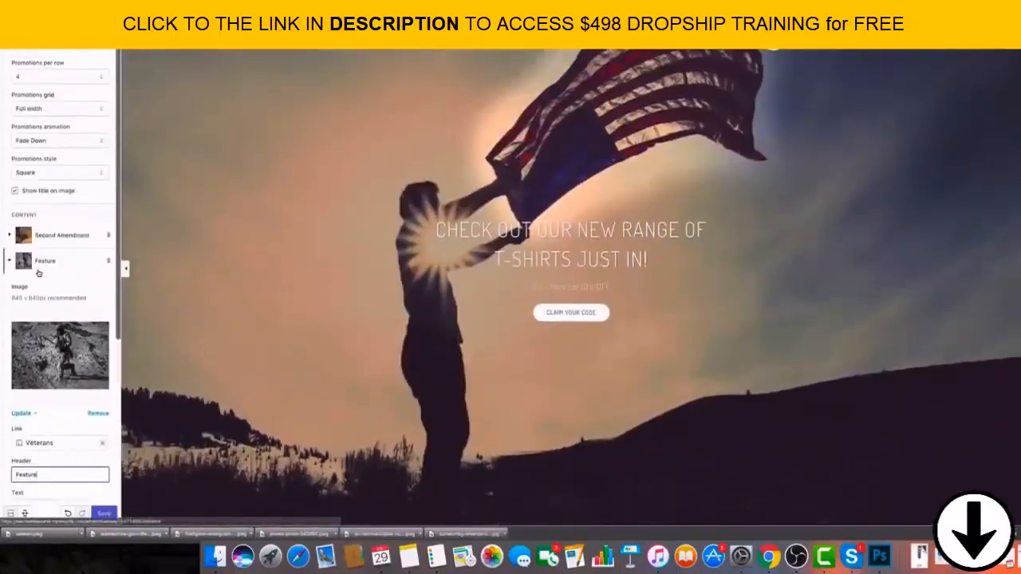
pyautogui.scroll(-2, 64, 320)
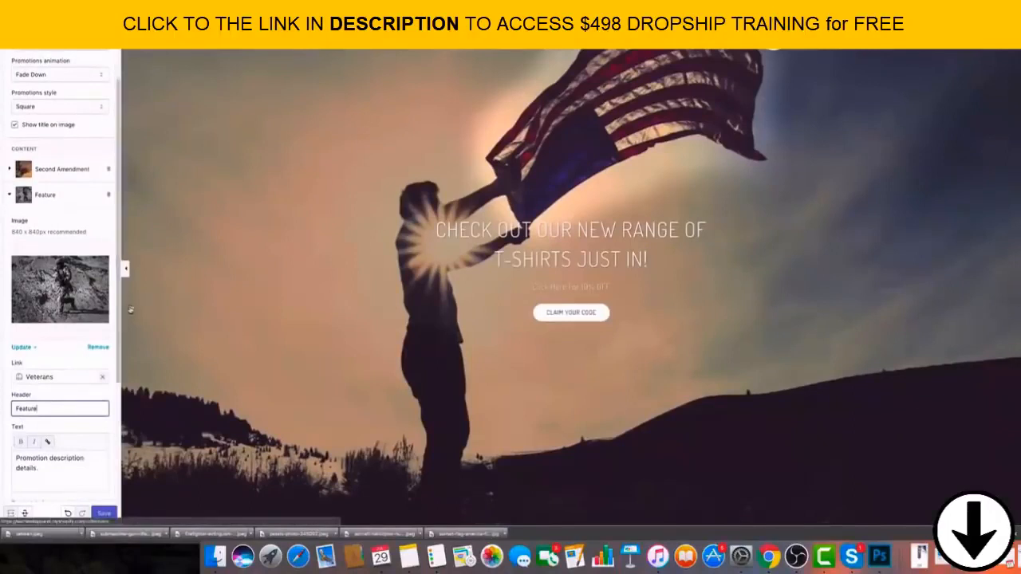
pyautogui.scroll(-1, 127, 320)
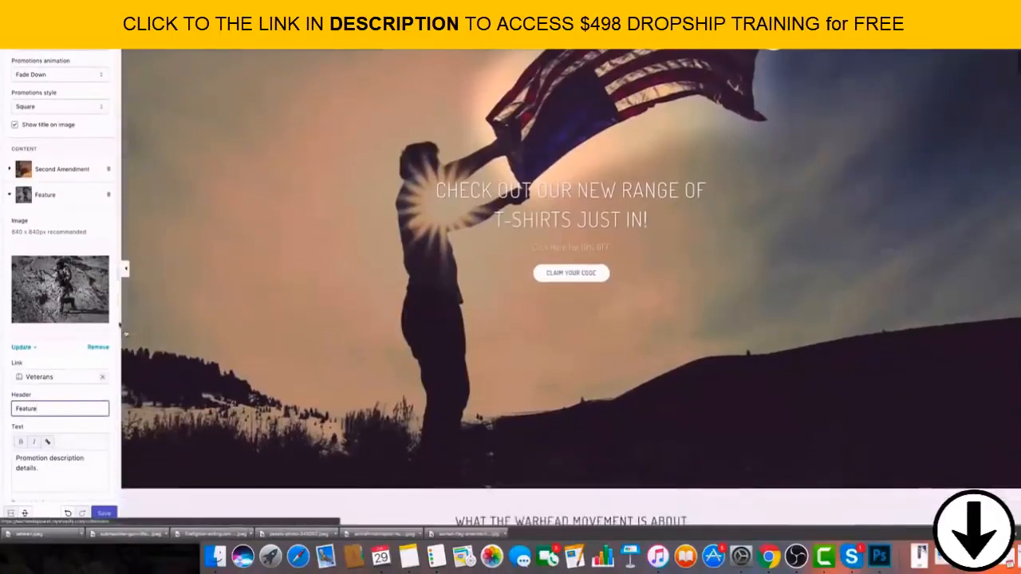
# Switch the store preview to mobile view and examine how the banner, promotions and remaining home page sections look.
pyautogui.click(25, 516)
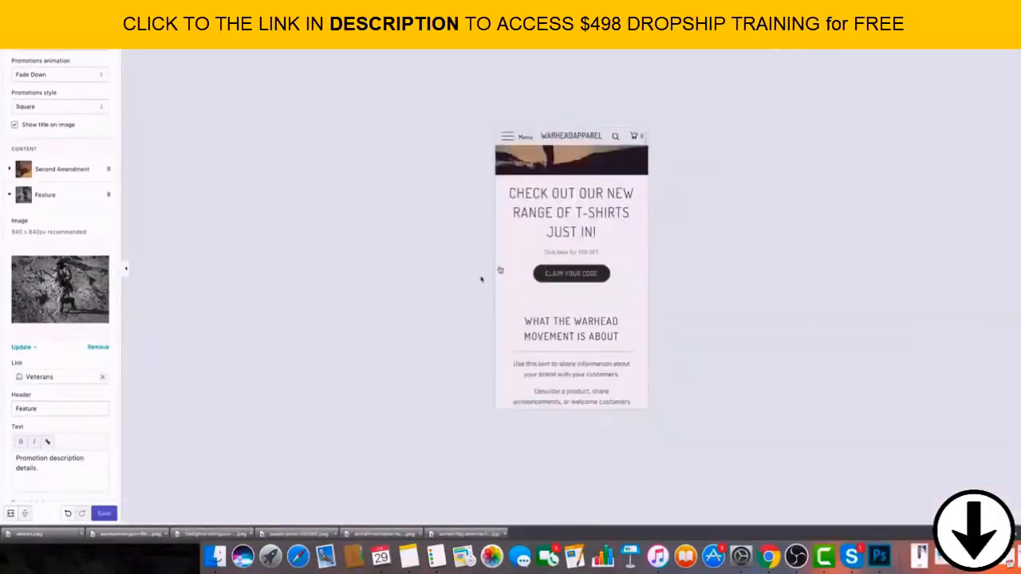
pyautogui.scroll(1, 511, 275)
pyautogui.scroll(-10, 547, 292)
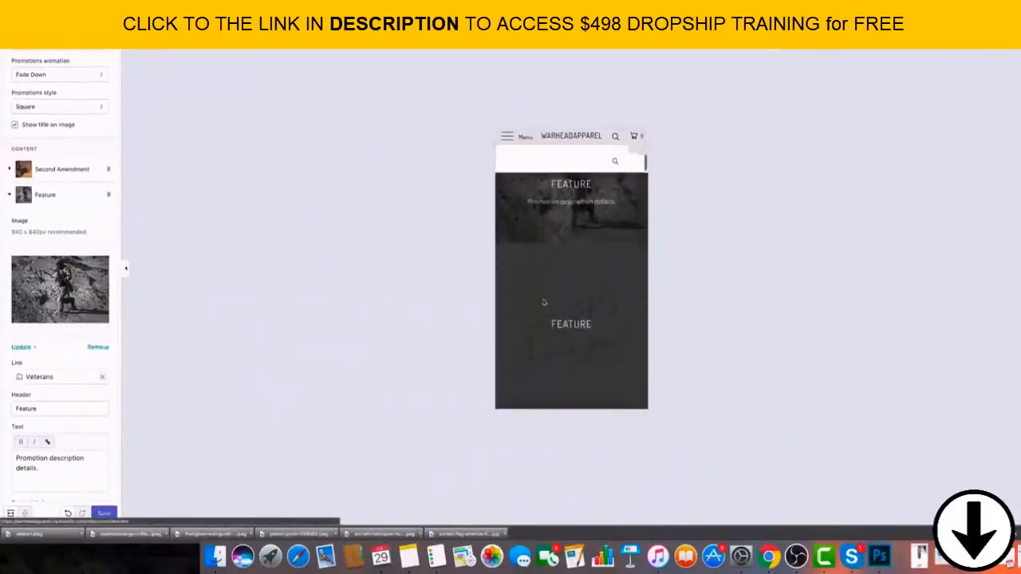
pyautogui.scroll(4, 546, 291)
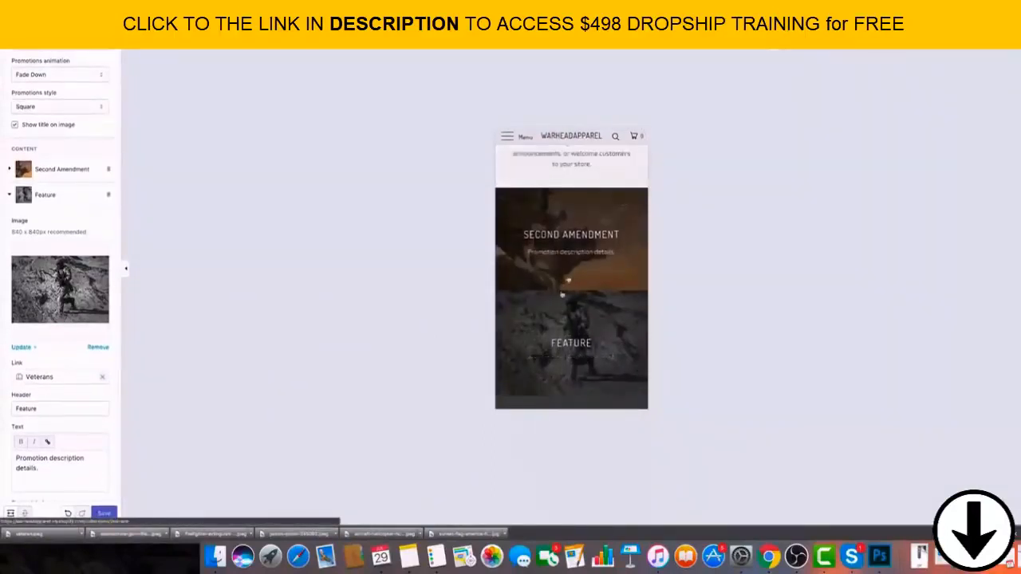
pyautogui.scroll(-8, 553, 278)
pyautogui.scroll(-15, 570, 287)
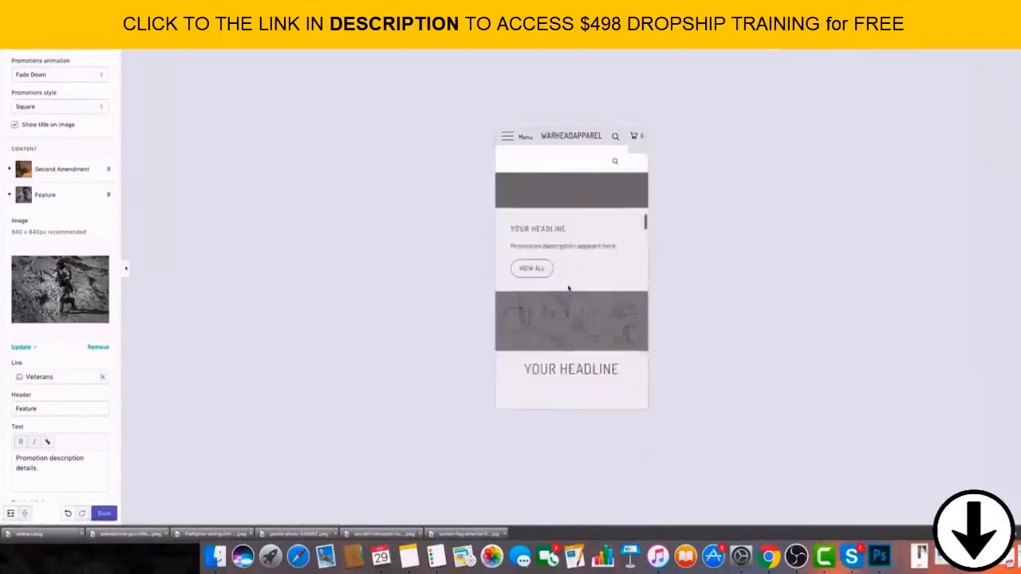
pyautogui.scroll(-4, 570, 287)
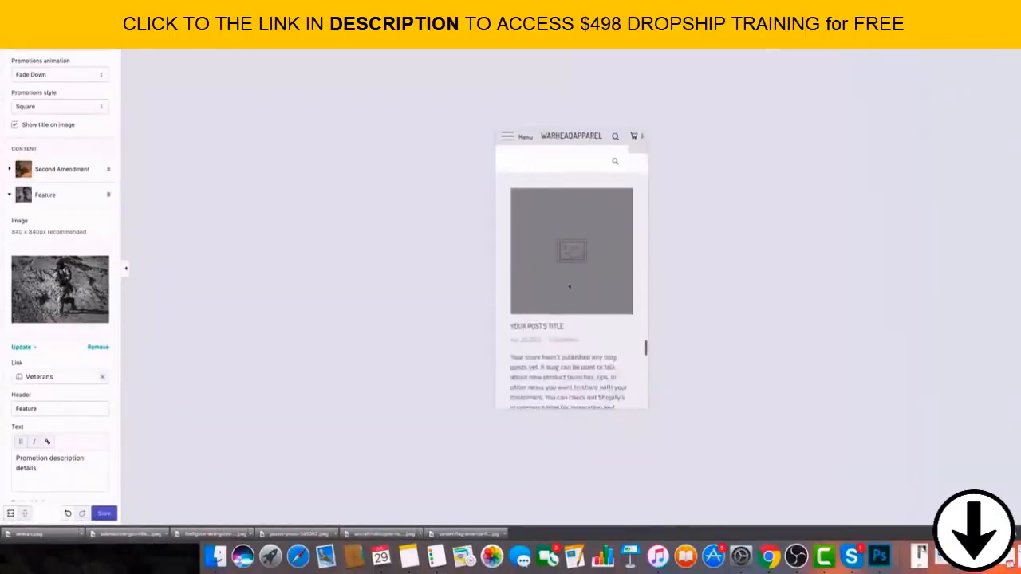
pyautogui.scroll(7, 564, 290)
pyautogui.scroll(20, 550, 296)
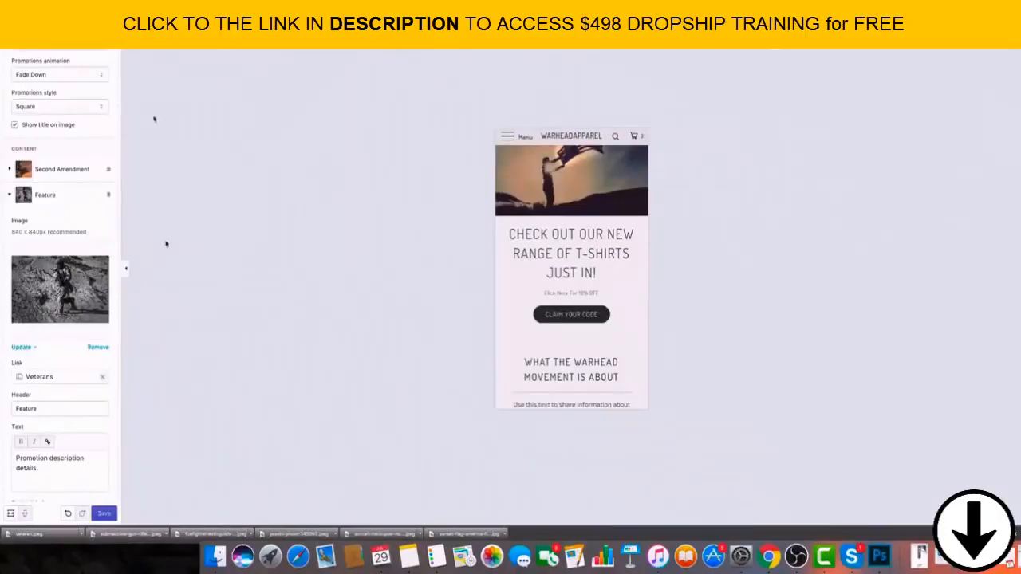
# Switch to Photoshop and create a new blank square document for the promotion images.
pyautogui.click(880, 556)
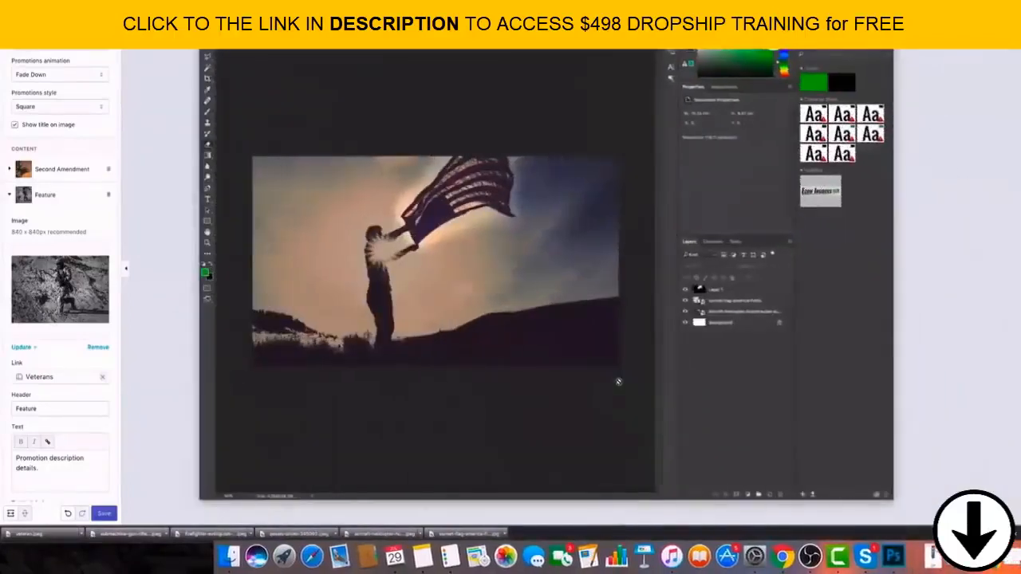
pyautogui.click(66, 4)
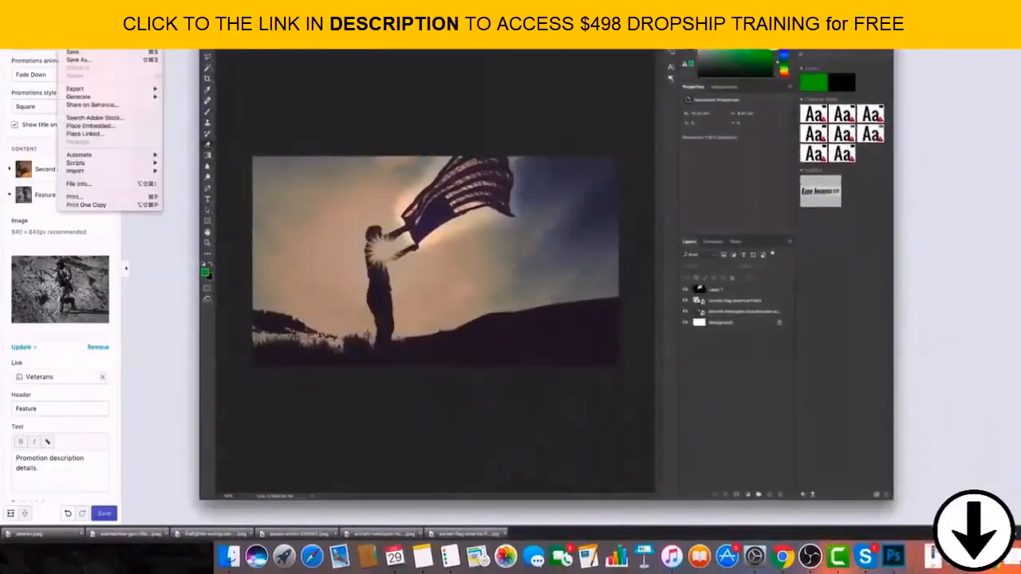
pyautogui.click(126, 149)
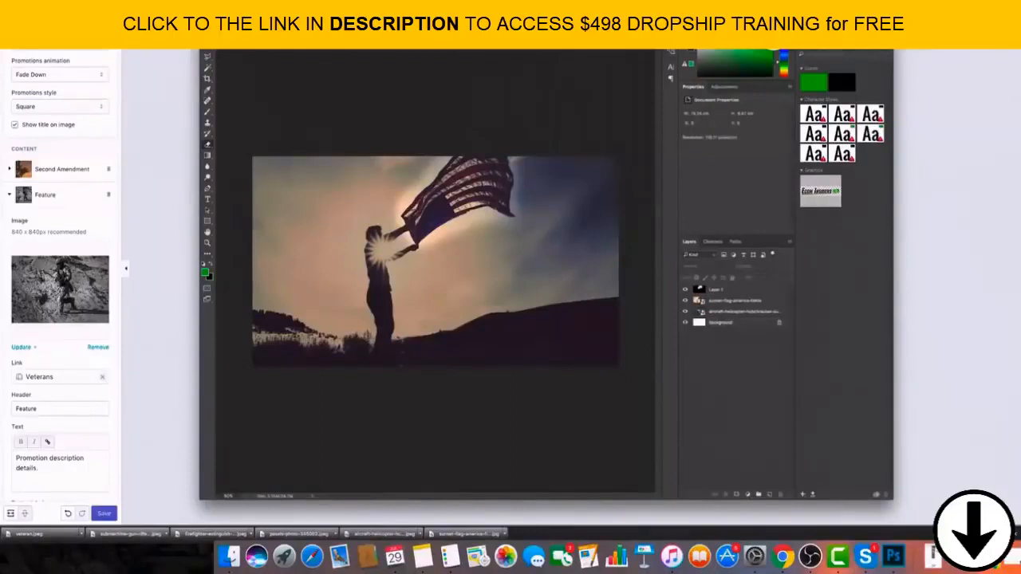
pyautogui.press('Return')
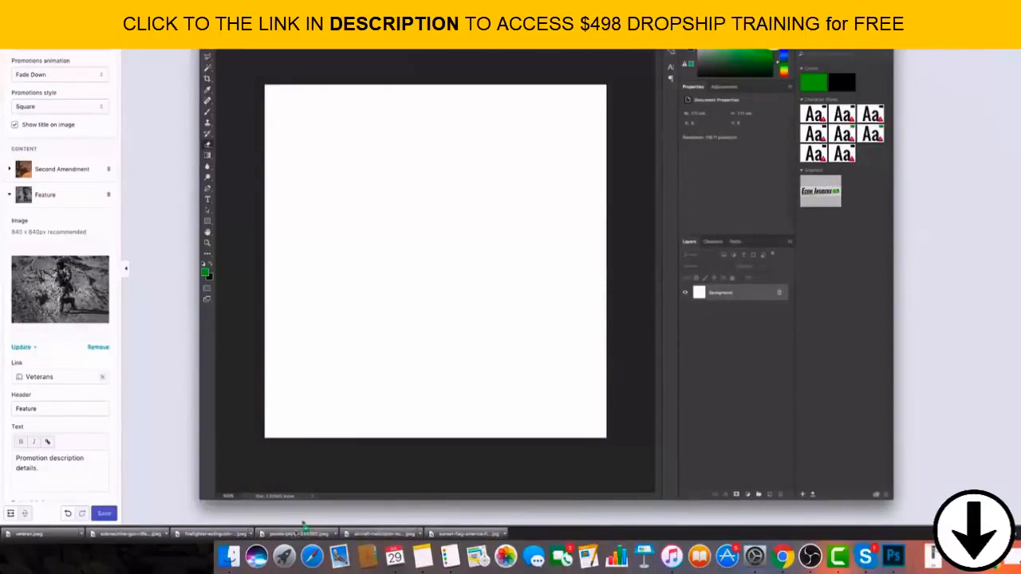
# Place the downloaded flag hand, firefighter, submachine gun and veteran photos as separate layers in the square document.
pyautogui.moveTo(306, 533); pyautogui.dragTo(351, 335)
pyautogui.moveTo(231, 536); pyautogui.dragTo(293, 341)
pyautogui.moveTo(223, 536); pyautogui.dragTo(357, 312)
pyautogui.press('Return')
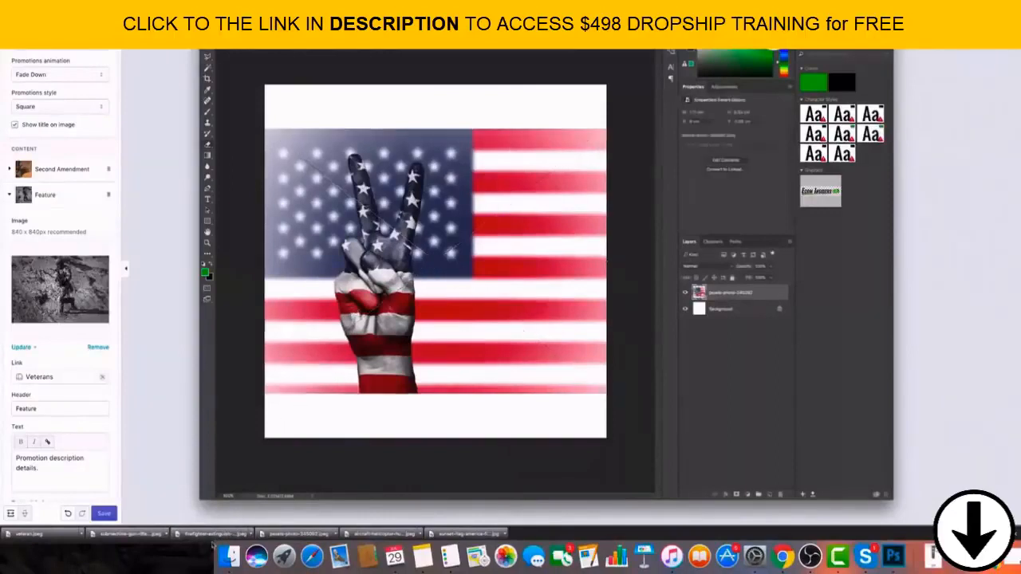
pyautogui.moveTo(214, 540); pyautogui.dragTo(383, 271)
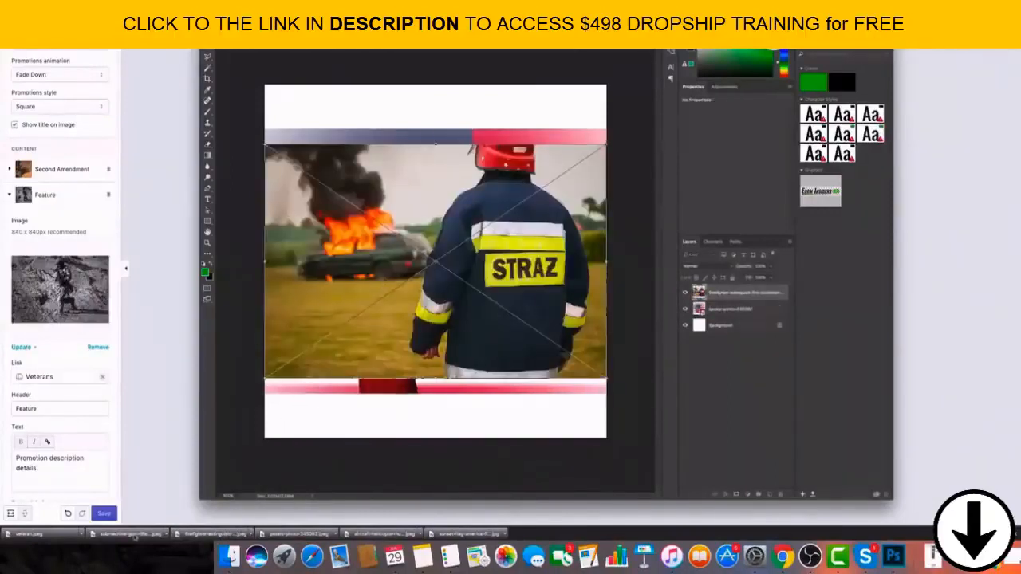
pyautogui.press('Return')
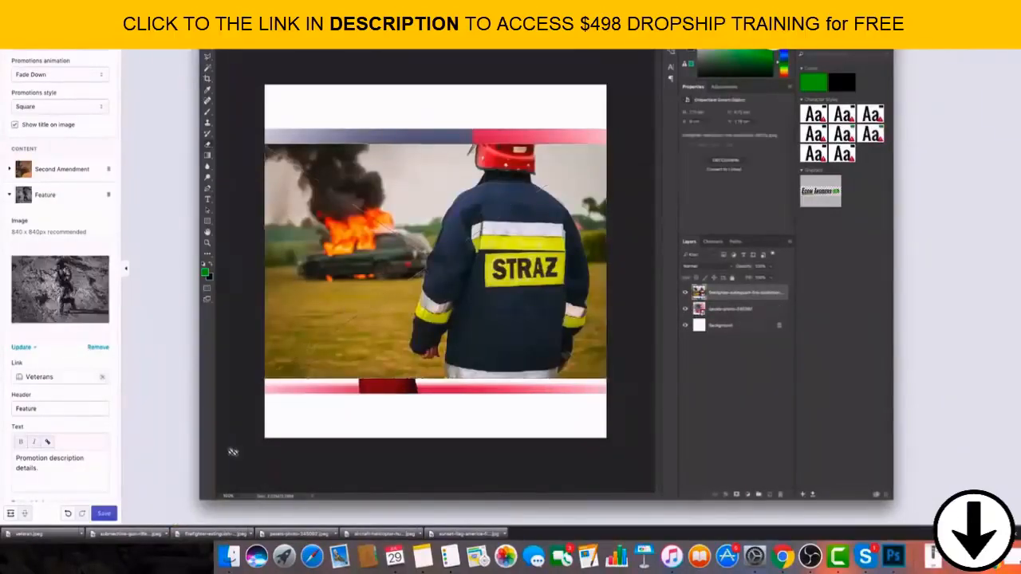
pyautogui.moveTo(317, 383); pyautogui.dragTo(400, 277)
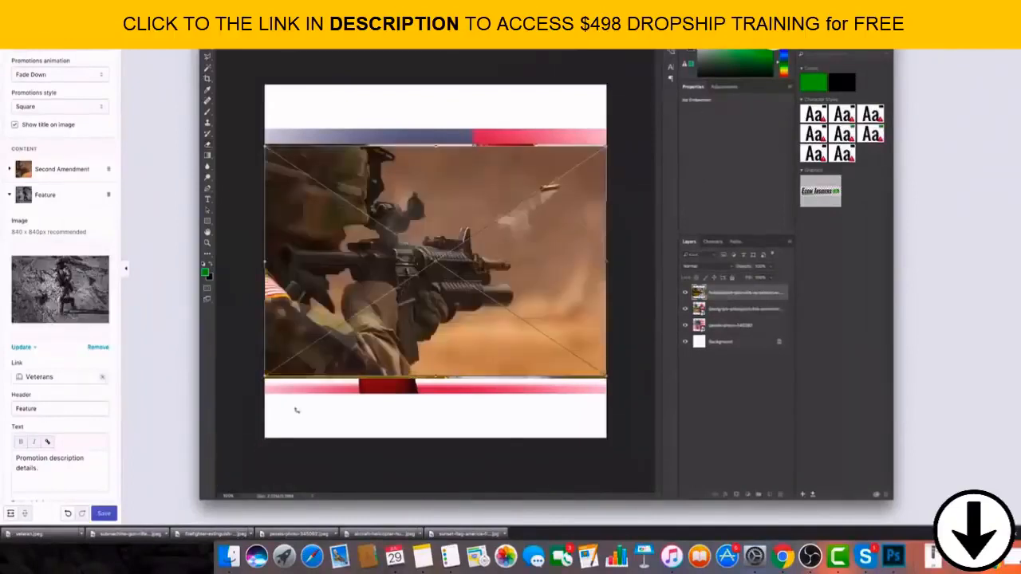
pyautogui.press('Return')
pyautogui.moveTo(51, 539); pyautogui.dragTo(565, 234)
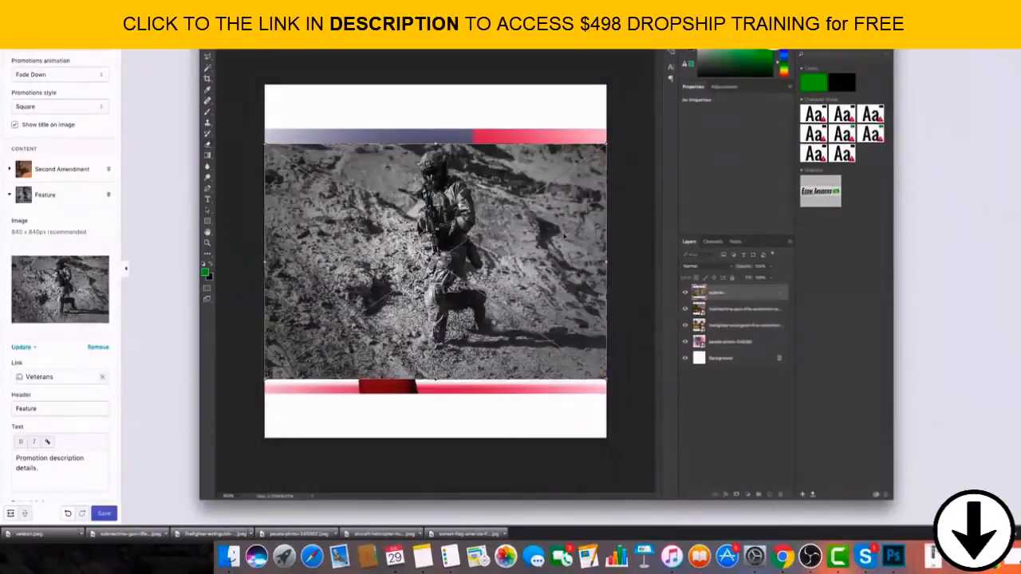
pyautogui.press('Return')
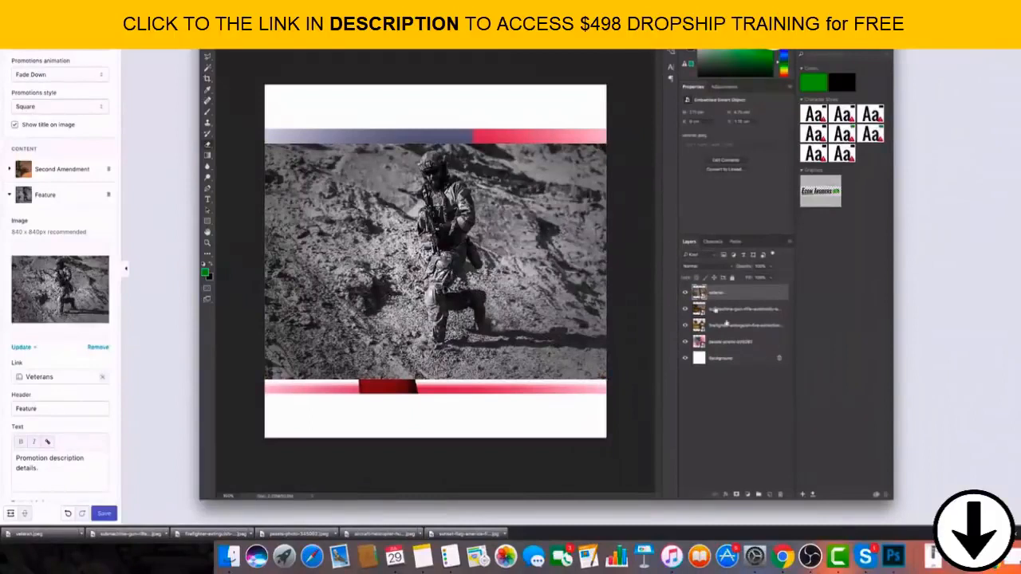
# Hide the veteran, submachine gun and firefighter photo layers.
pyautogui.click(684, 293)
pyautogui.click(685, 309)
pyautogui.click(684, 325)
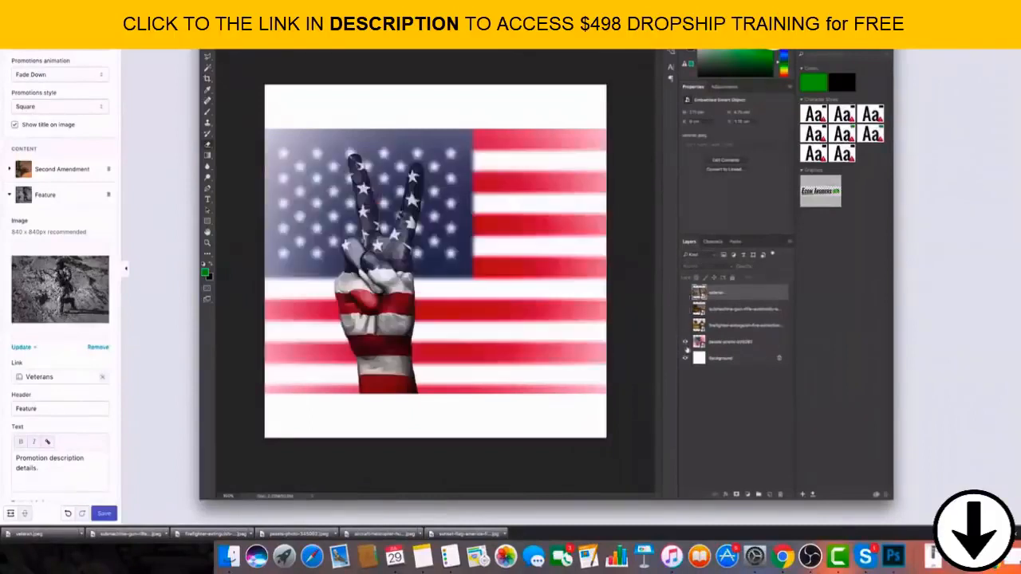
# Enlarge the flag hand photo layer with Free Transform until it covers the whole square canvas.
pyautogui.click(722, 341)
pyautogui.press('super+t')
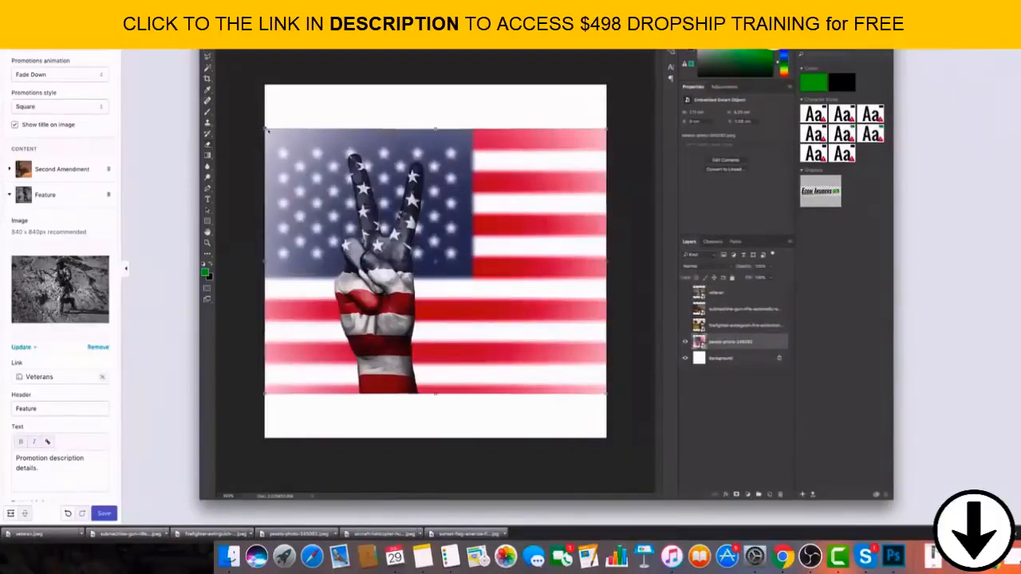
pyautogui.moveTo(265, 127); pyautogui.dragTo(215, 79)
pyautogui.moveTo(601, 391); pyautogui.dragTo(651, 446)
pyautogui.press('Return')
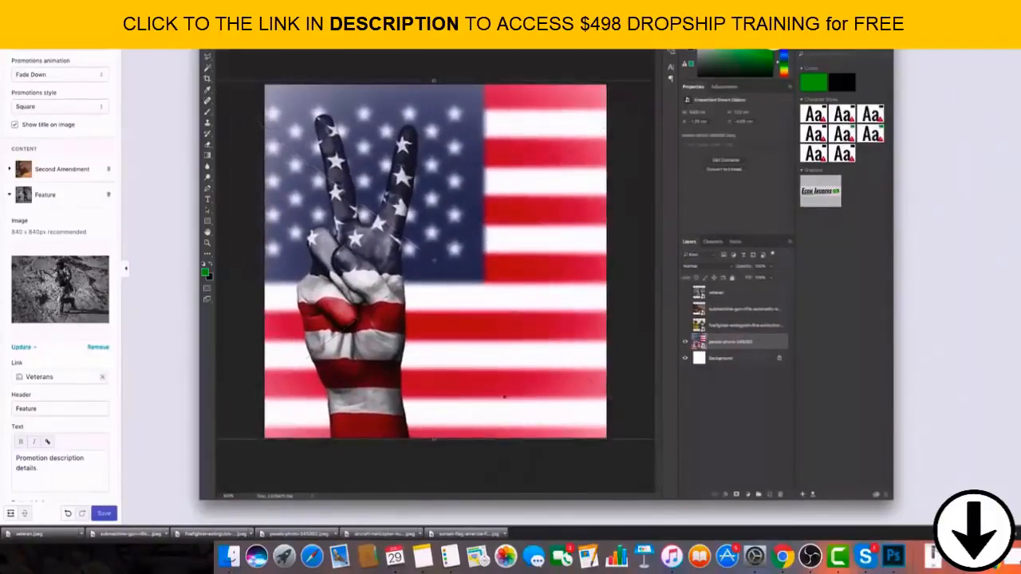
# Save the square flag hand composition as a separate image file and keep the document's layers editable.
pyautogui.click(64, 4)
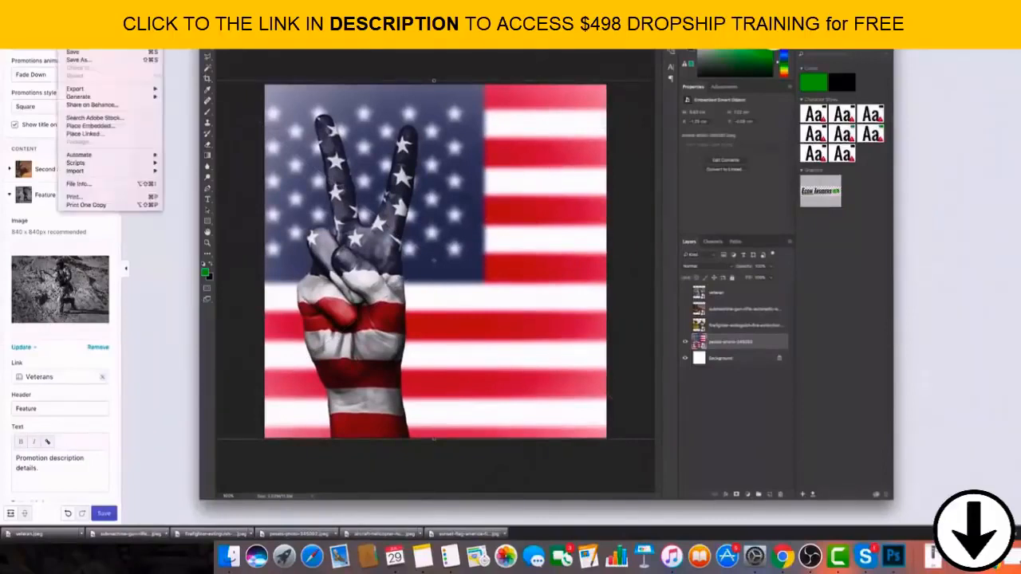
pyautogui.click(84, 60)
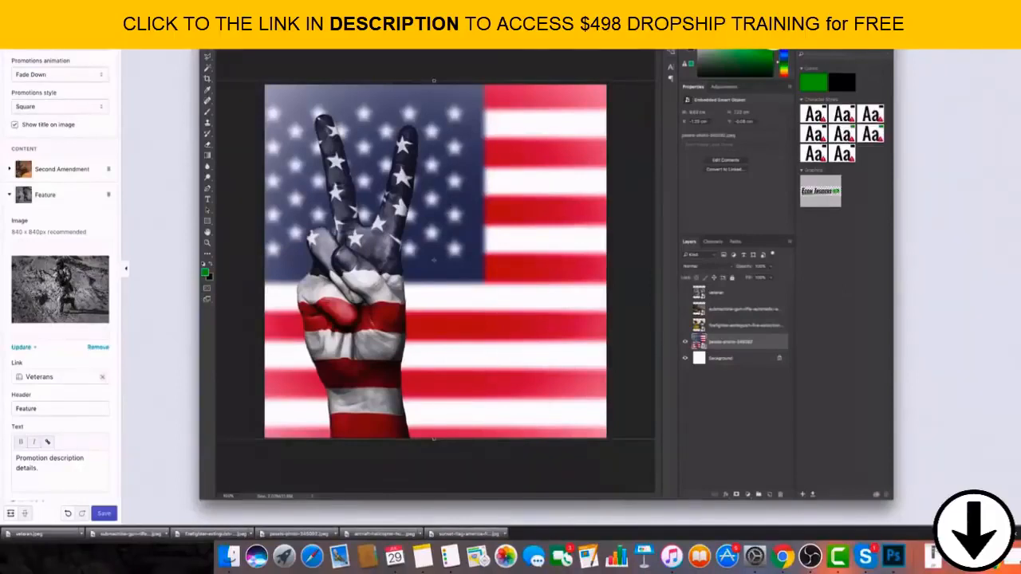
pyautogui.press('super+z')
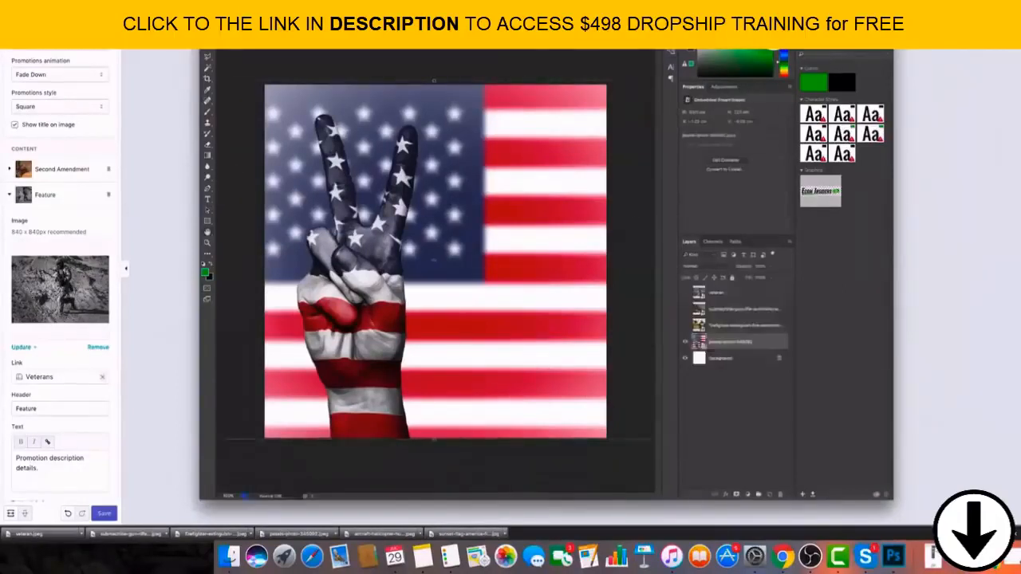
# Show the firefighter photo instead of the flag hand, and enlarge and position it with Free Transform to cover the square canvas.
pyautogui.click(685, 326)
pyautogui.click(685, 342)
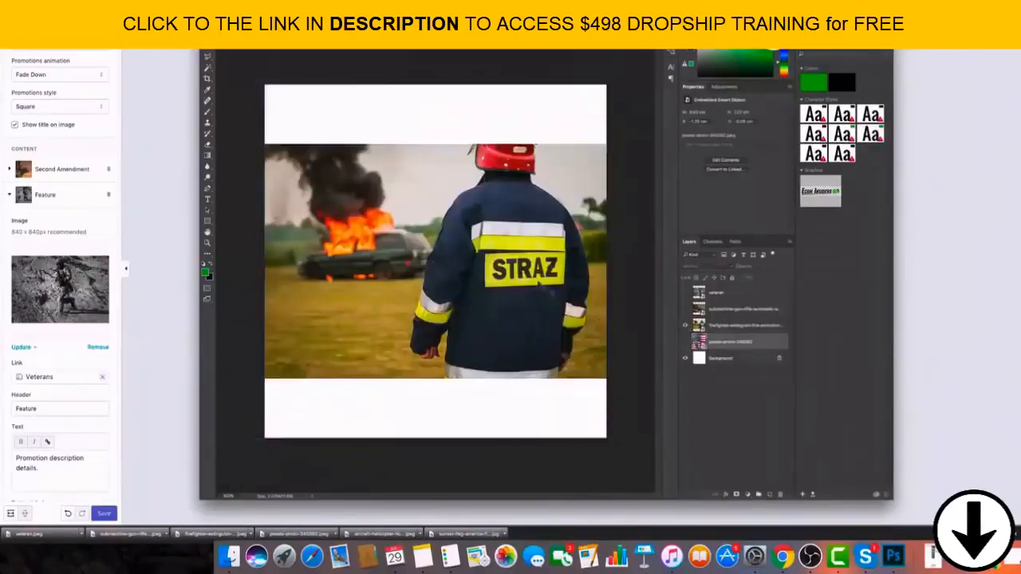
pyautogui.click(738, 325)
pyautogui.moveTo(607, 379); pyautogui.dragTo(654, 442)
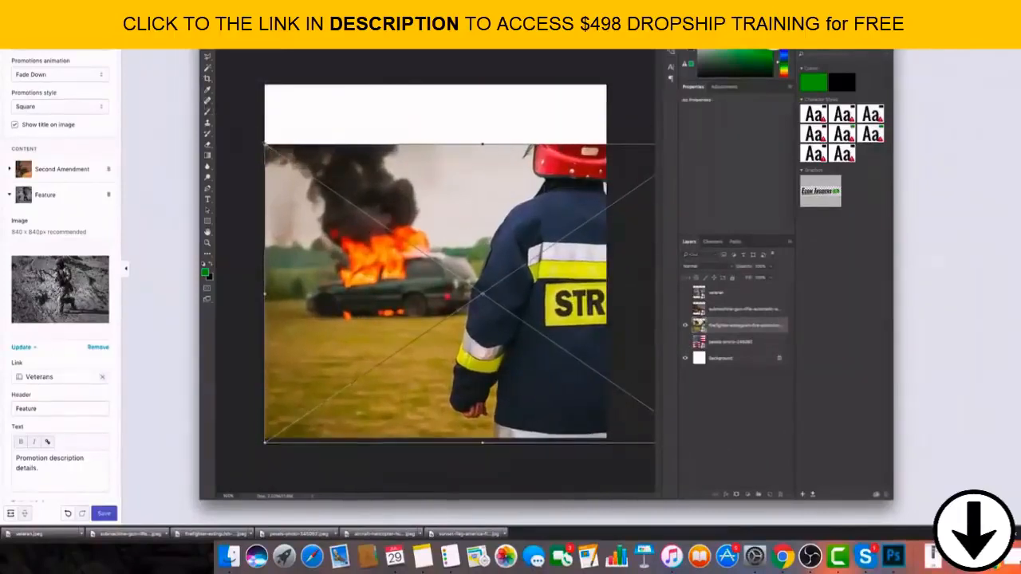
pyautogui.moveTo(265, 145); pyautogui.dragTo(167, 77)
pyautogui.moveTo(463, 222); pyautogui.dragTo(417, 222)
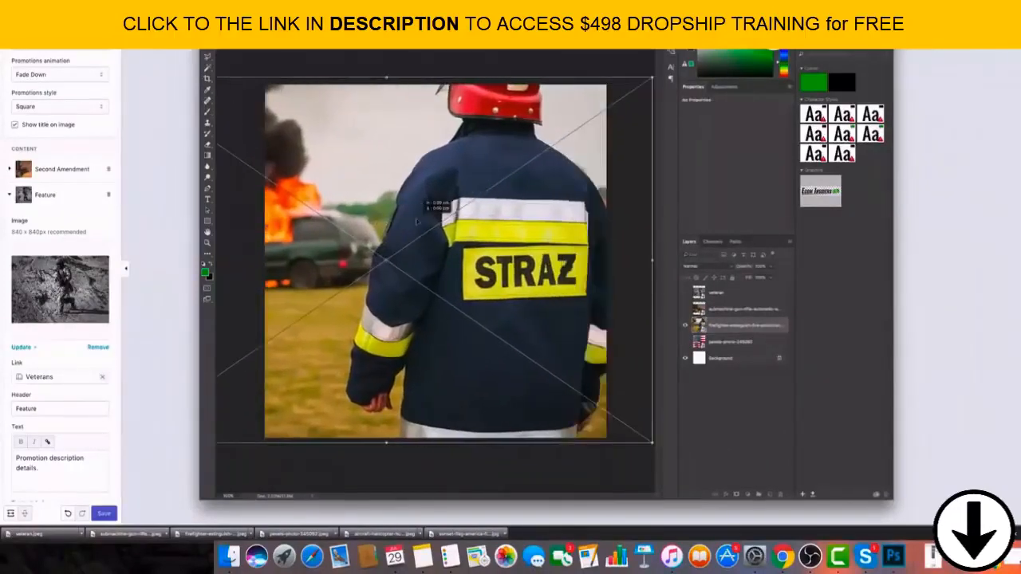
pyautogui.press('Return')
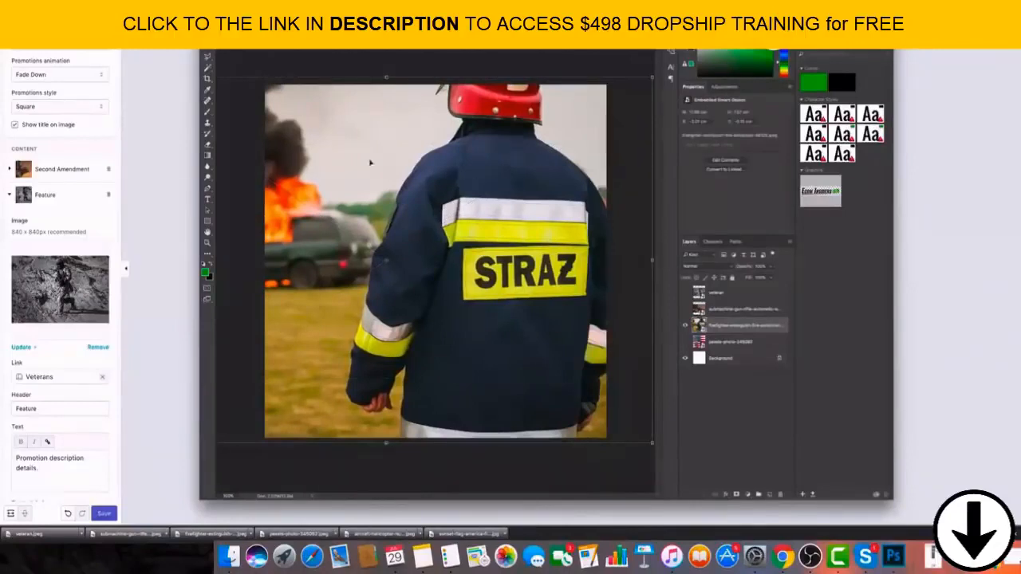
# Save the square firefighter composition as its own image file.
pyautogui.click(63, 7)
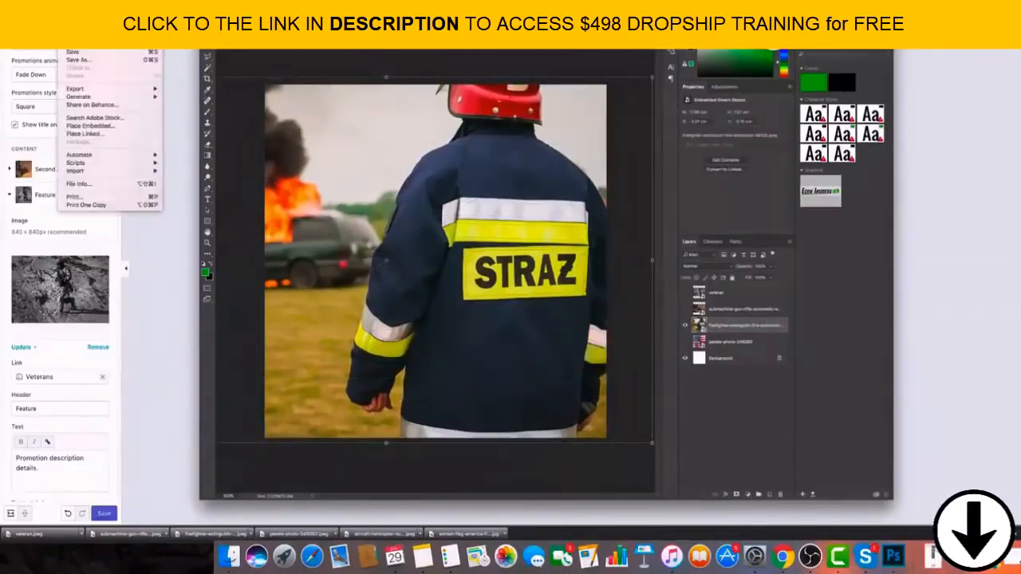
pyautogui.click(95, 60)
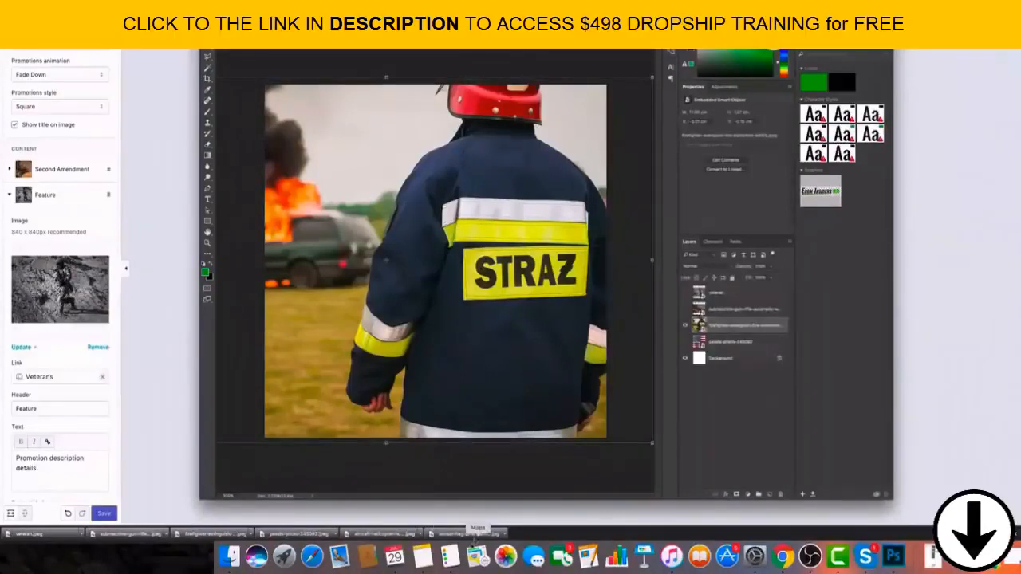
pyautogui.click(447, 465)
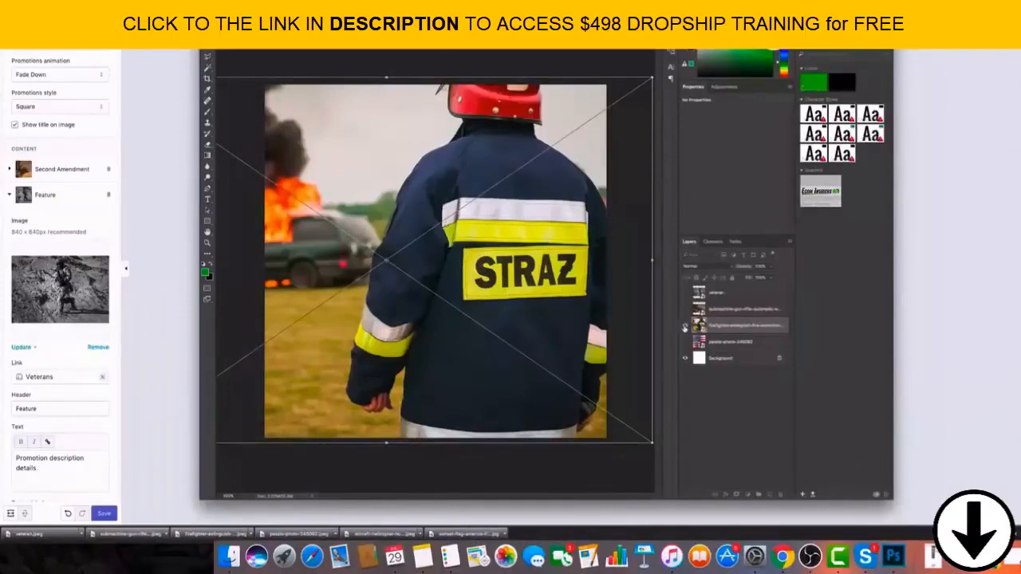
pyautogui.press('Return')
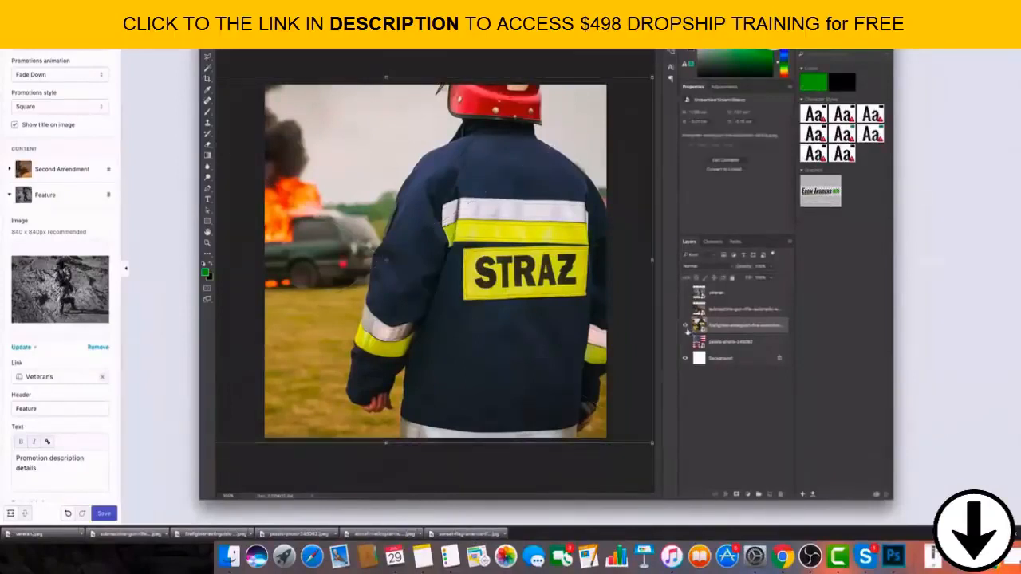
# Show the submachine gun photo instead of the firefighter, and enlarge and reposition it with Free Transform to fill the square canvas.
pyautogui.click(684, 326)
pyautogui.click(684, 309)
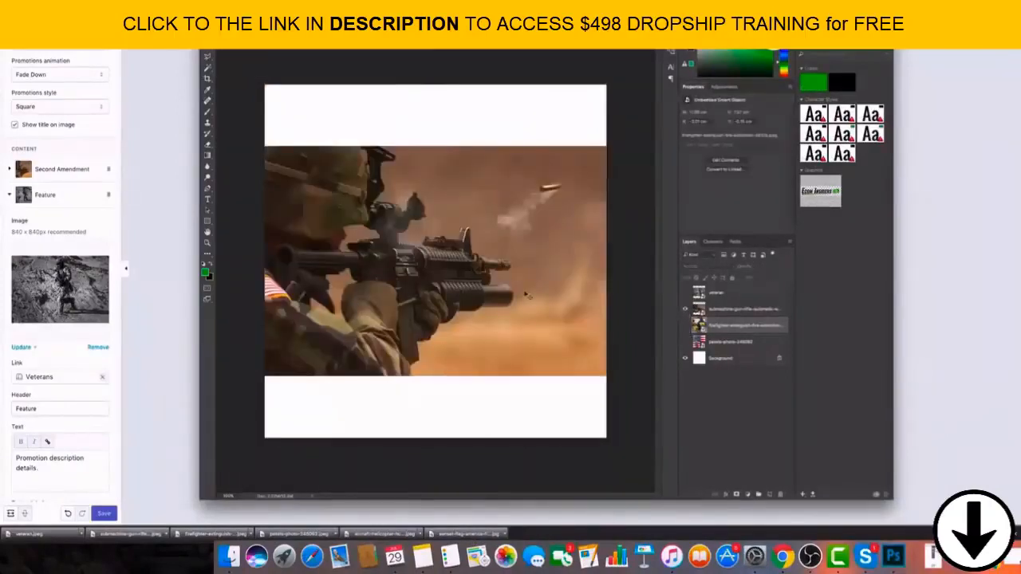
pyautogui.click(269, 151)
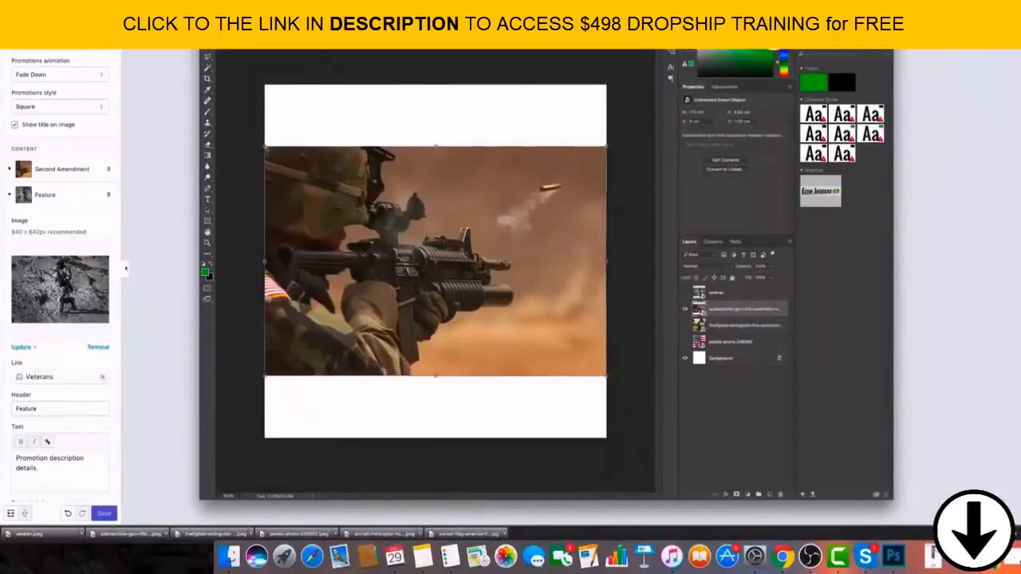
pyautogui.moveTo(265, 147); pyautogui.dragTo(217, 77)
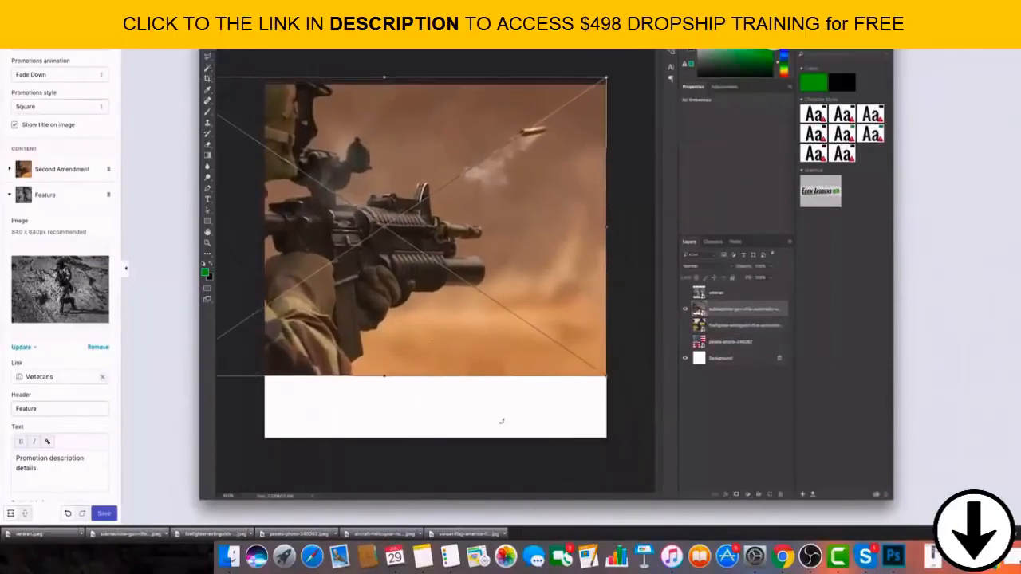
pyautogui.moveTo(607, 376); pyautogui.dragTo(718, 455)
pyautogui.moveTo(382, 317); pyautogui.dragTo(408, 318)
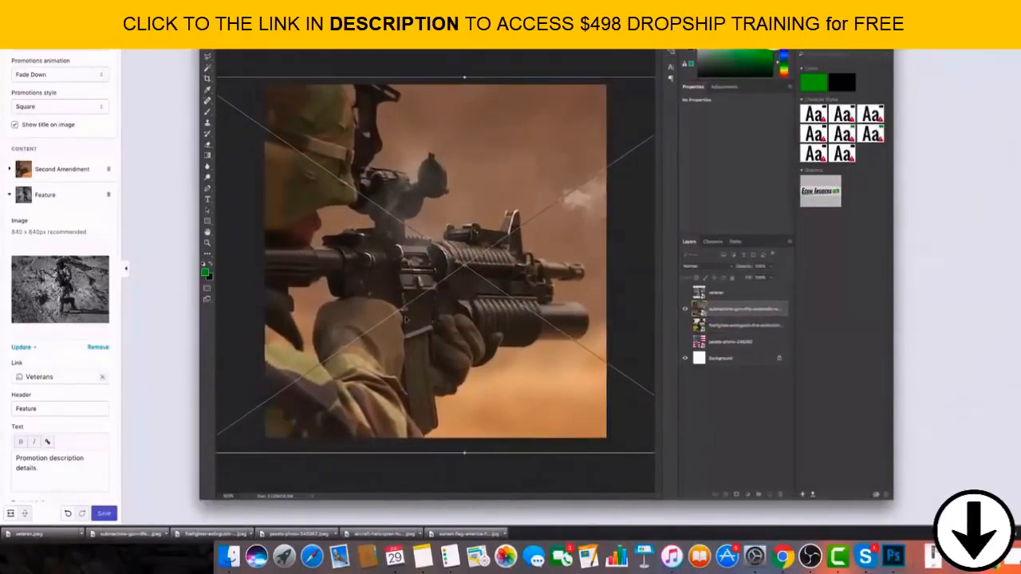
pyautogui.press('Return')
pyautogui.click(520, 71)
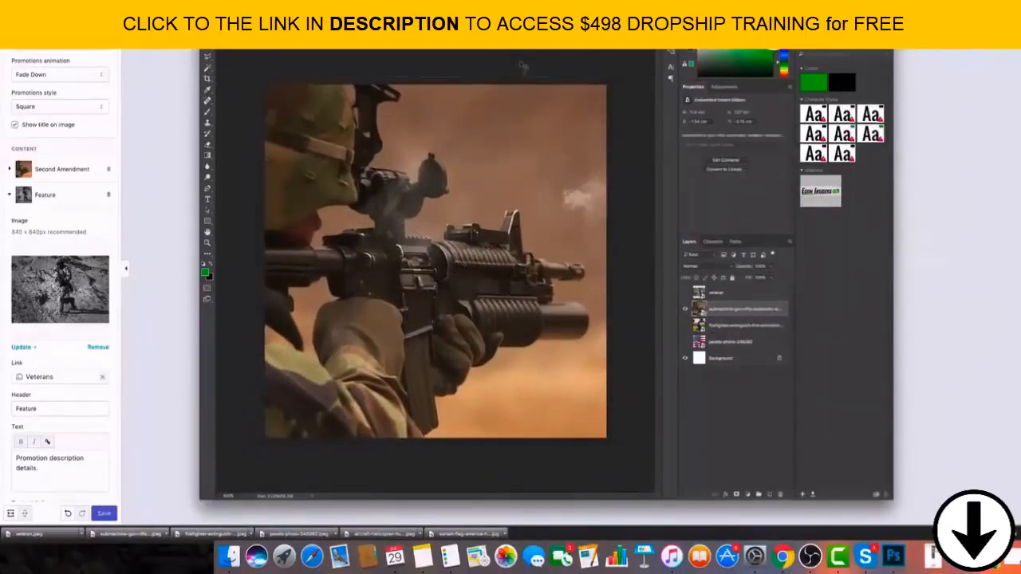
# Save the square submachine gun composition as a separate flattened image file.
pyautogui.click(63, 4)
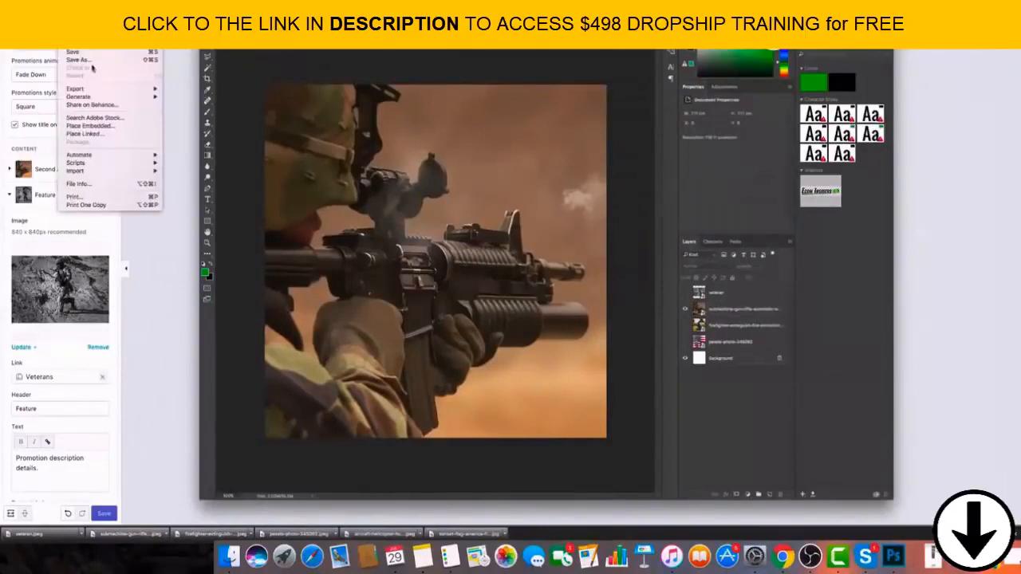
pyautogui.click(93, 60)
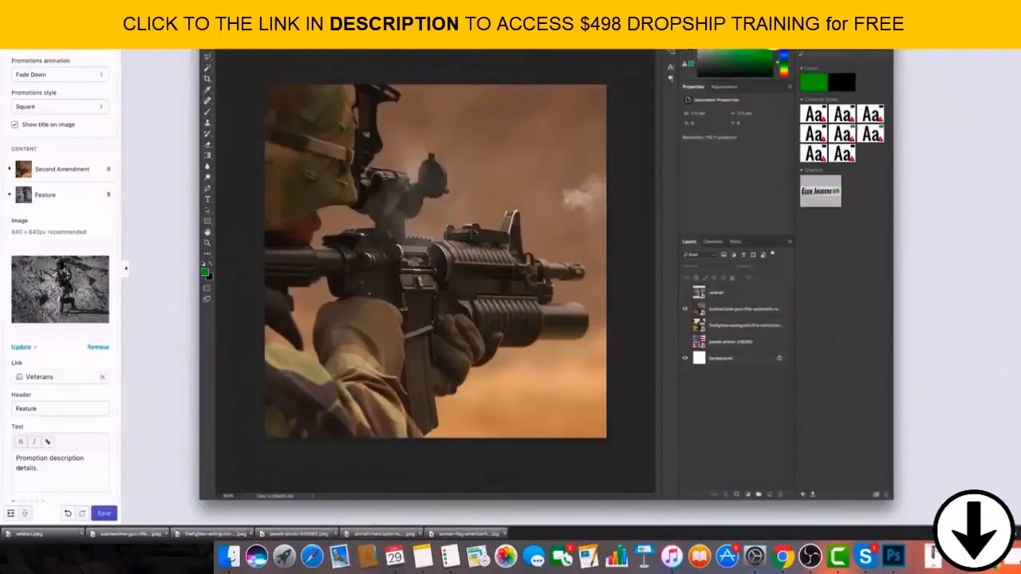
pyautogui.press('super+shift+e')
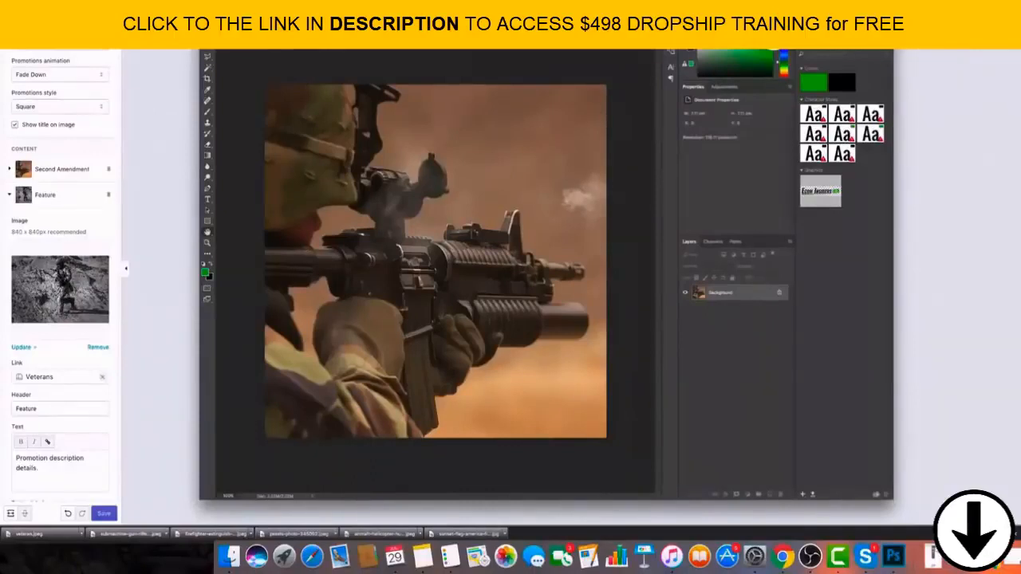
# Show the veteran photo instead of the submachine gun, and enlarge and center it with Free Transform to fill the square canvas.
pyautogui.click(684, 309)
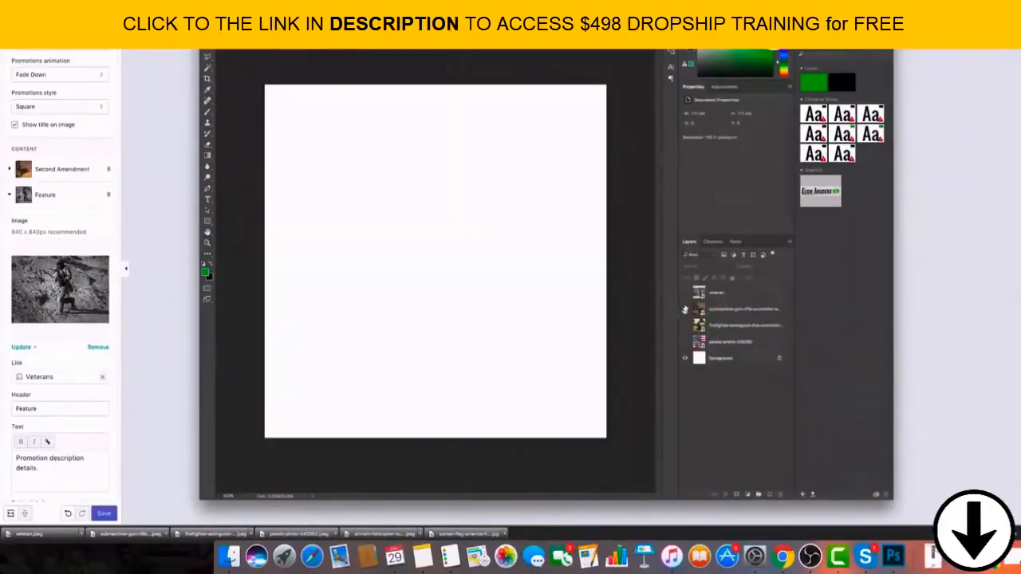
pyautogui.click(685, 294)
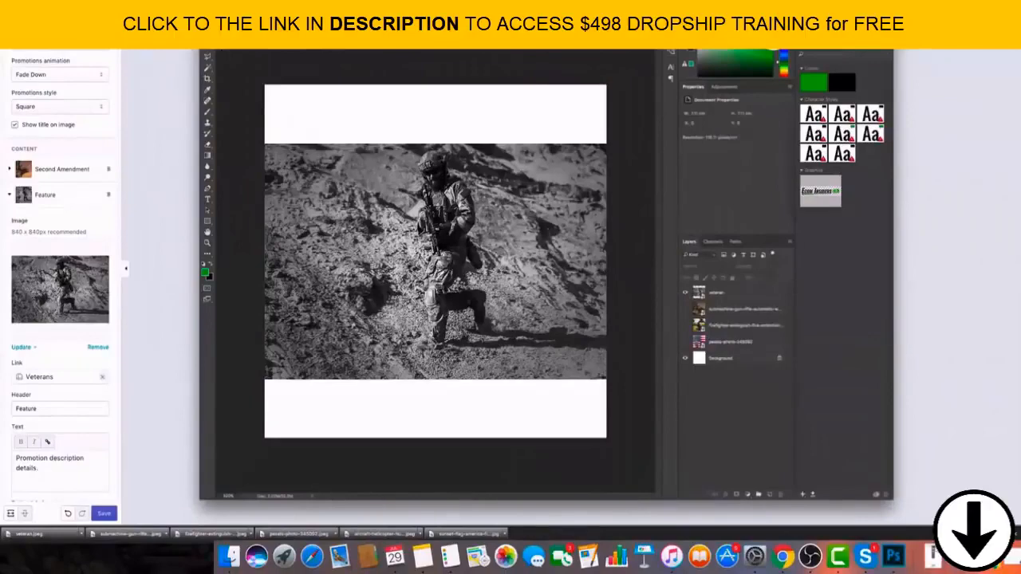
pyautogui.click(718, 293)
pyautogui.moveTo(265, 144); pyautogui.dragTo(160, 71)
pyautogui.moveTo(605, 379); pyautogui.dragTo(712, 455)
pyautogui.moveTo(568, 309); pyautogui.dragTo(563, 318)
pyautogui.press('Return')
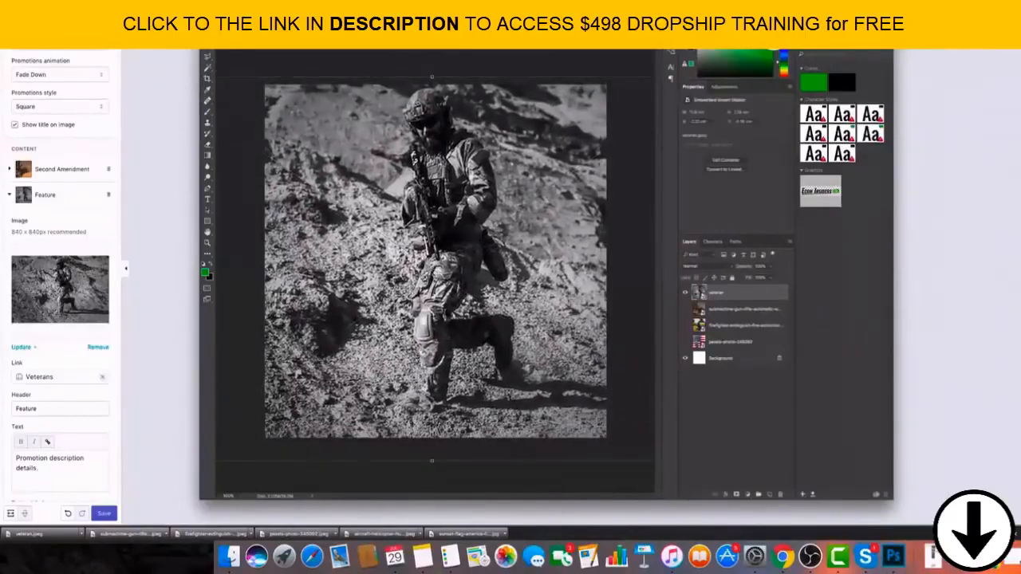
# Save the square veteran composition as its own image file and switch back to the Shopify theme editor.
pyautogui.click(62, 5)
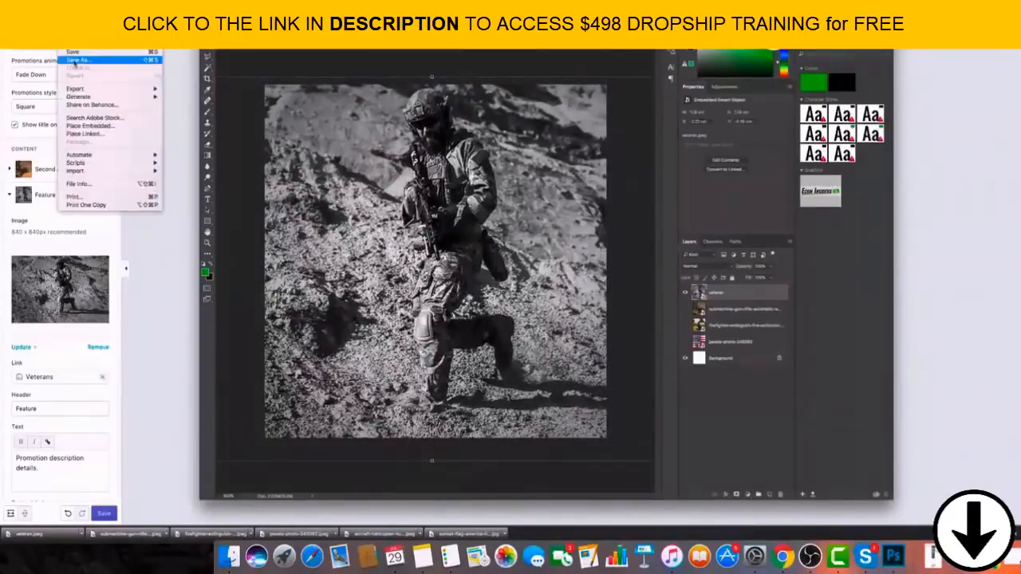
pyautogui.click(73, 62)
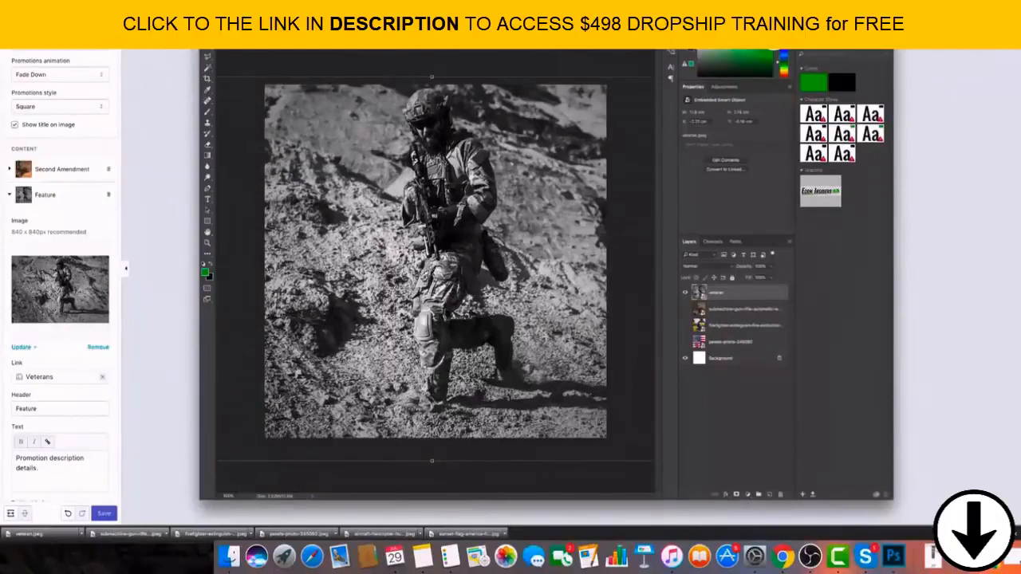
pyautogui.press('alt+shift+super+s')
pyautogui.click(734, 423)
pyautogui.click(145, 68)
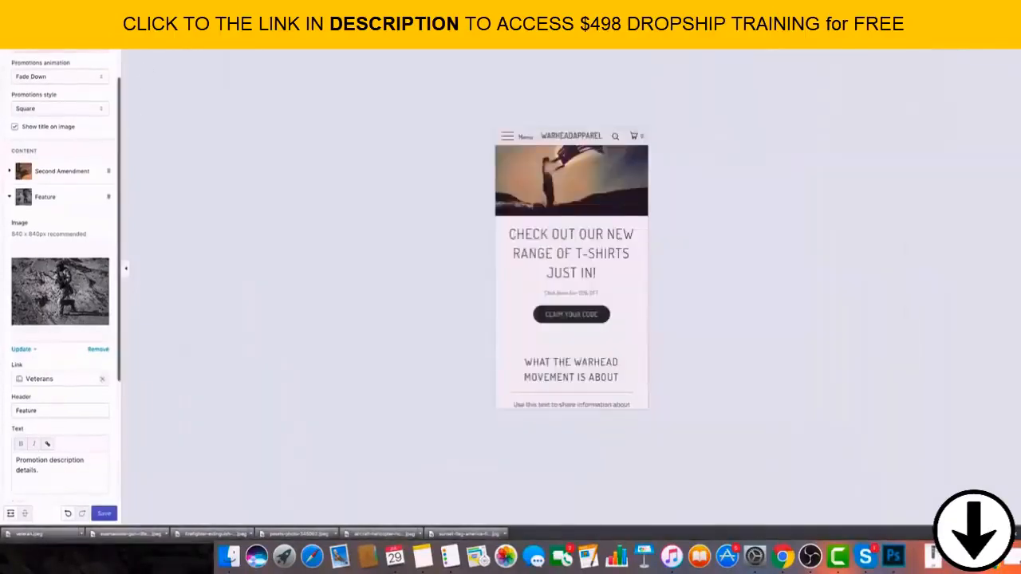
# Remove the images from the Veterans-linked Feature and Second Amendment promotions, and upload the square submachine gun image to Second Amendment.
pyautogui.click(98, 347)
pyautogui.click(91, 174)
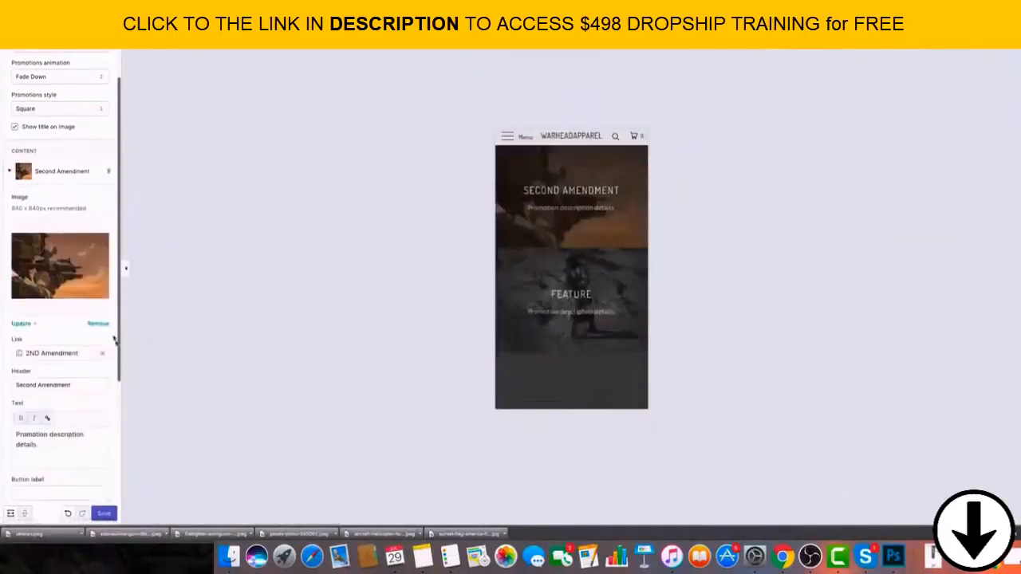
pyautogui.click(99, 326)
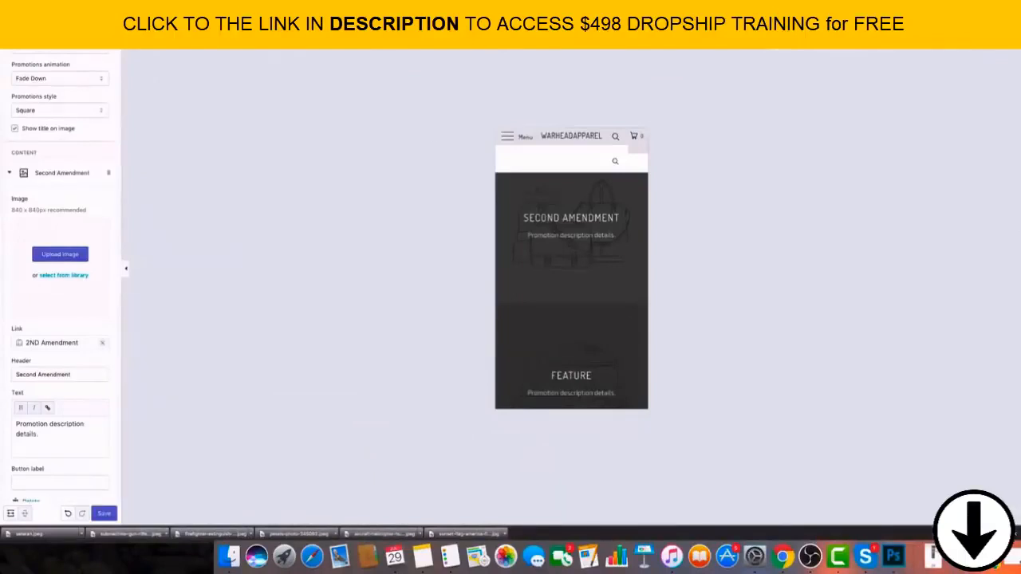
pyautogui.moveTo(28, 532); pyautogui.dragTo(68, 250)
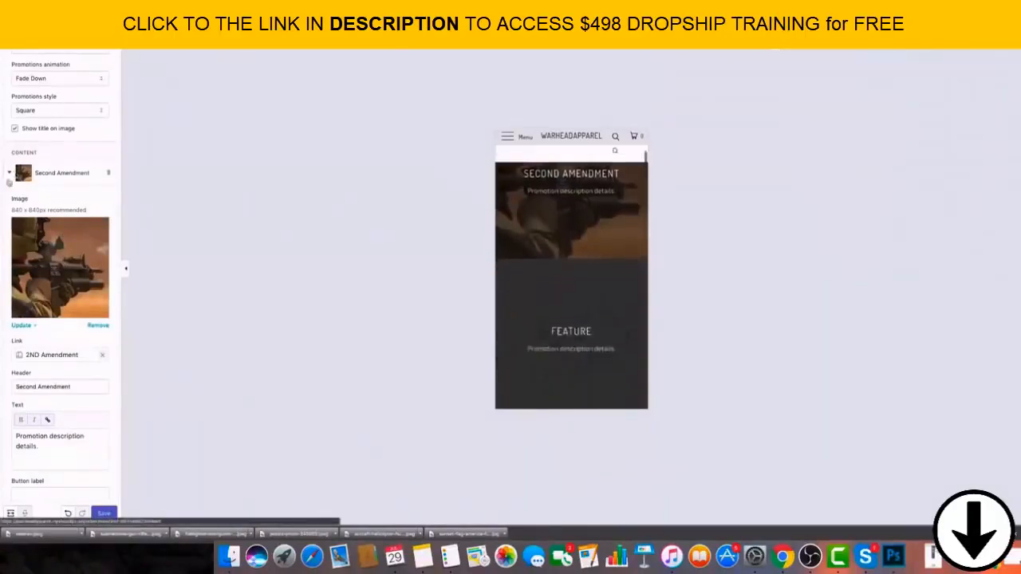
pyautogui.click(9, 172)
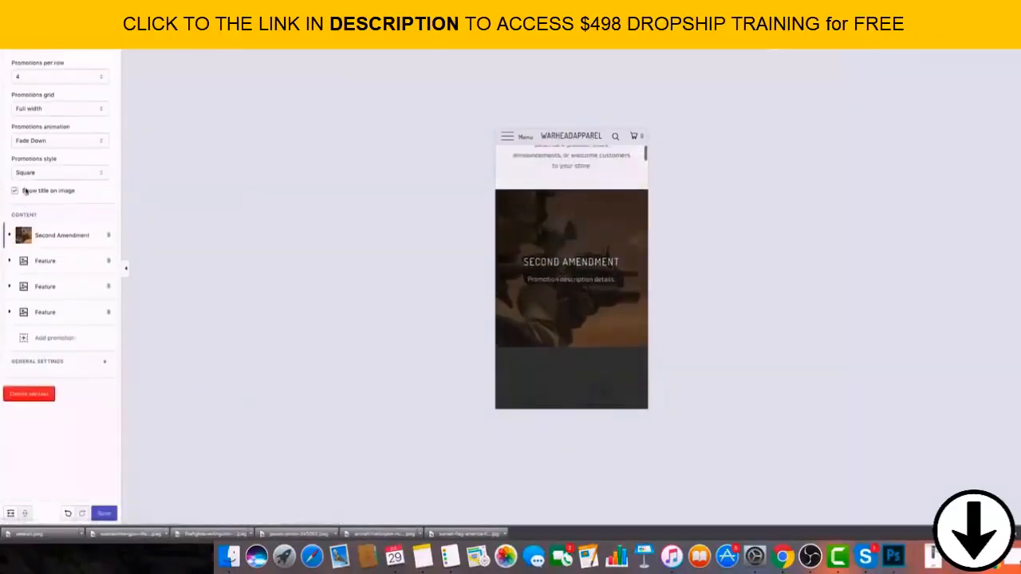
# Expand the Veterans-linked Feature promotion and move it above Second Amendment in the section content.
pyautogui.click(20, 261)
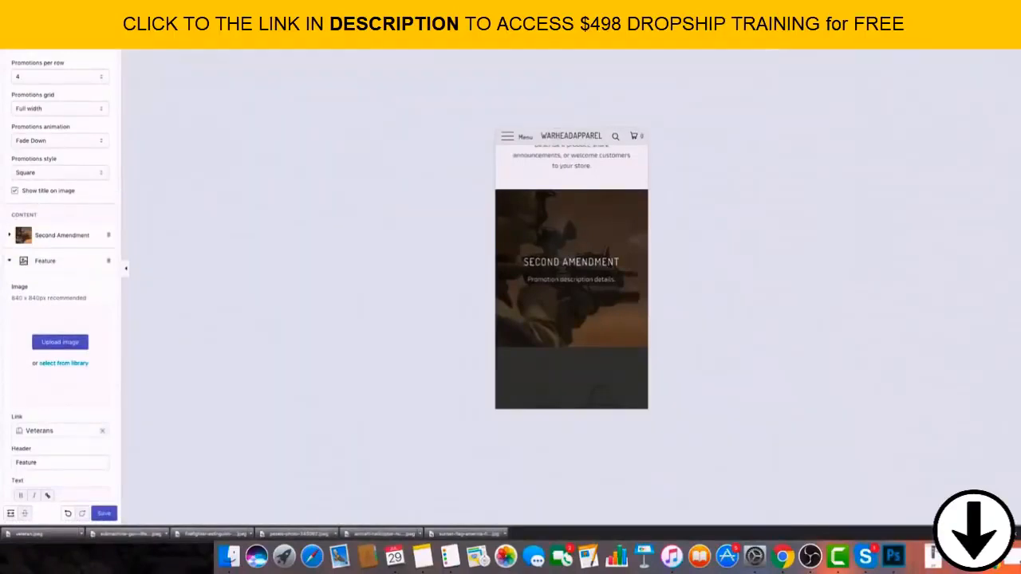
pyautogui.moveTo(2, 279); pyautogui.dragTo(77, 328)
pyautogui.moveTo(1, 416); pyautogui.dragTo(73, 365)
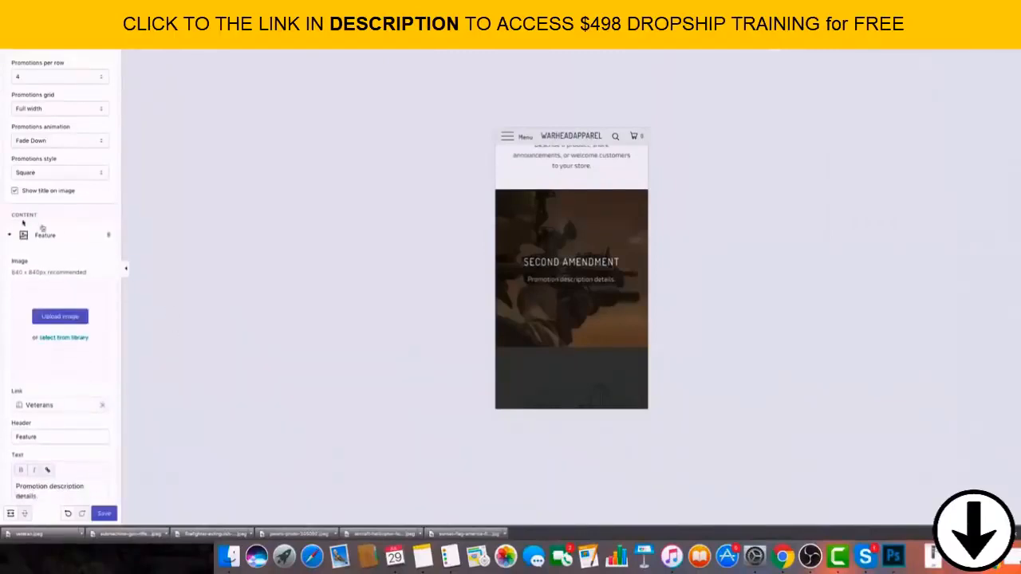
pyautogui.scroll(1, 43, 240)
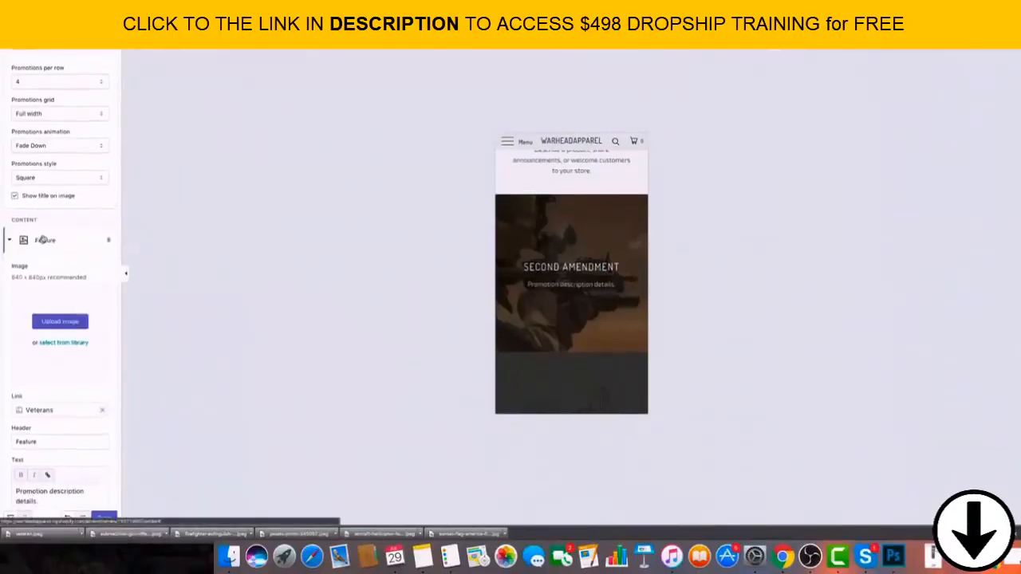
pyautogui.scroll(-2, 43, 240)
pyautogui.click(14, 145)
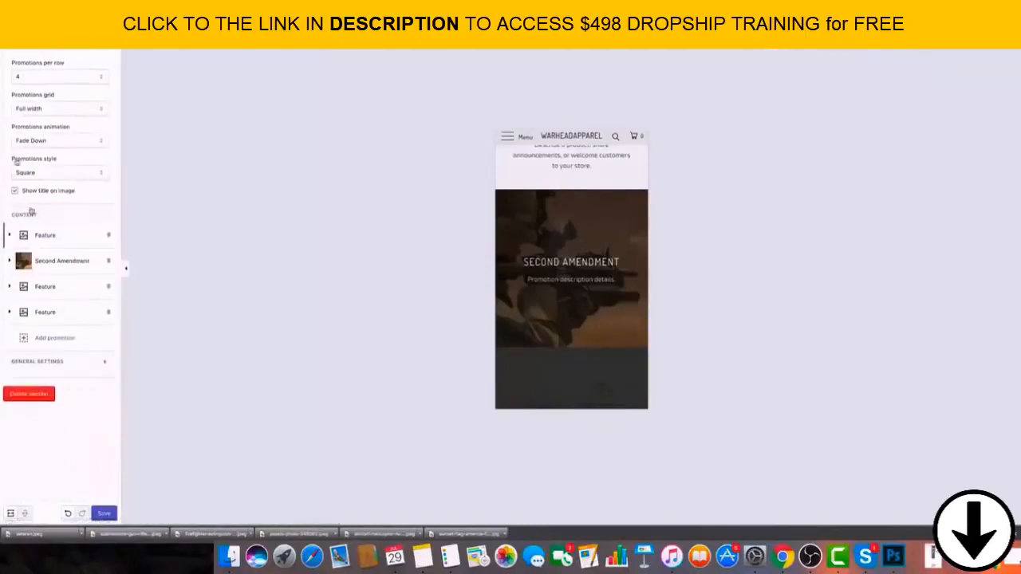
pyautogui.click(19, 236)
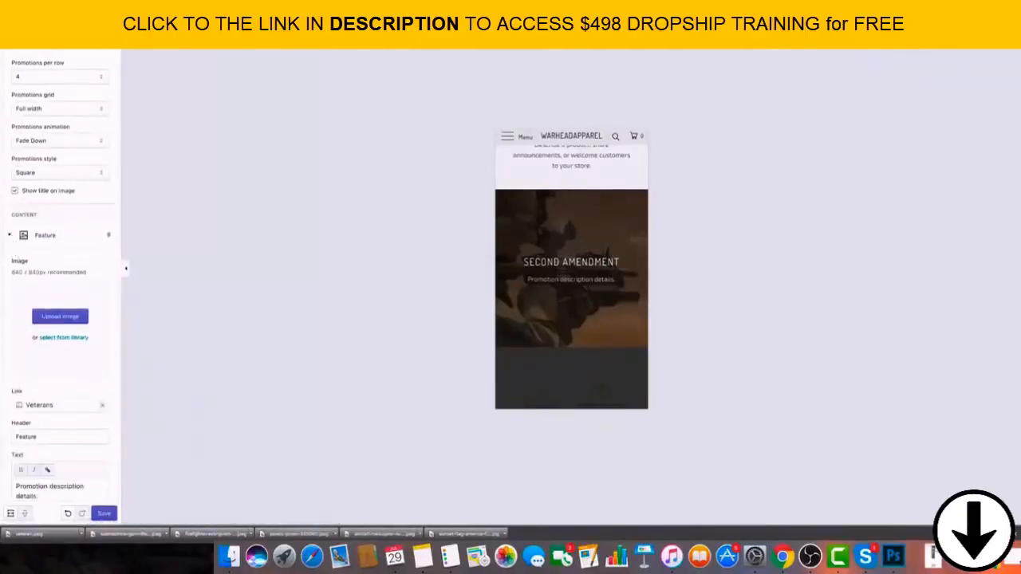
# Move the Veterans-linked Feature promotion back below Second Amendment and save the theme changes.
pyautogui.moveTo(3, 230); pyautogui.dragTo(32, 289)
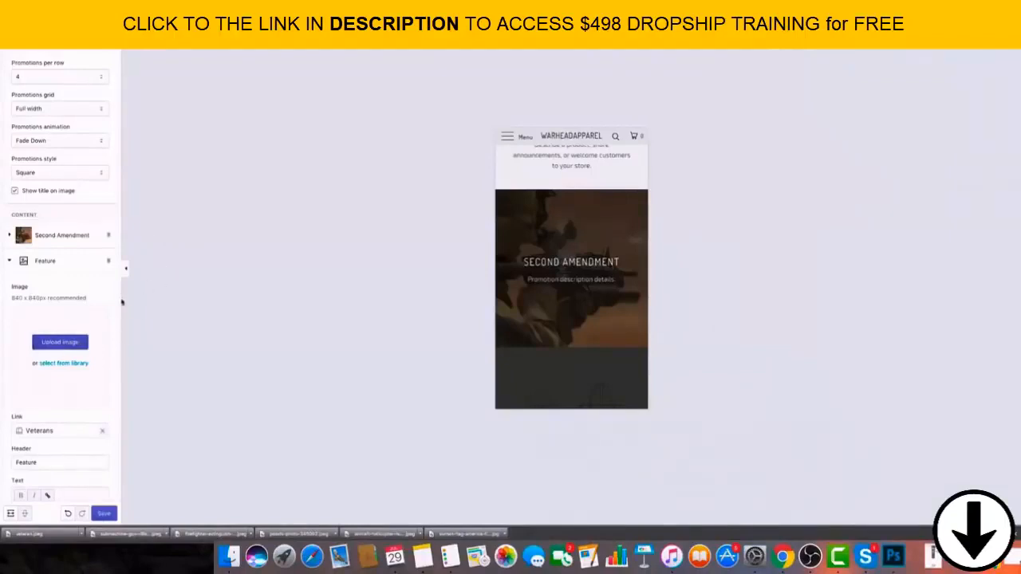
pyautogui.click(104, 513)
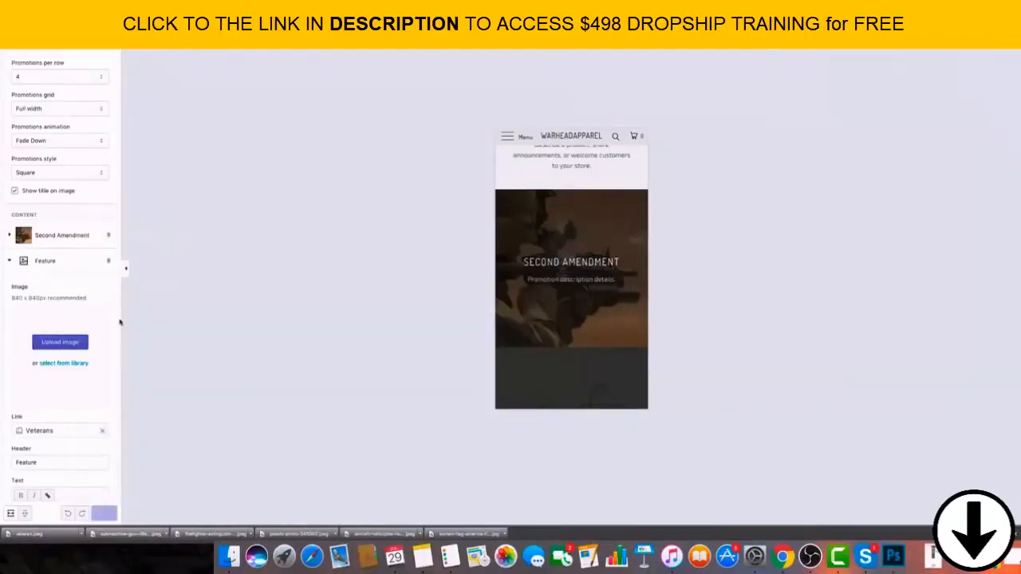
# Try to upload veteran.jpeg as the image of the Veterans-linked Feature promotion and of the Feature promotion below it.
pyautogui.click(67, 343)
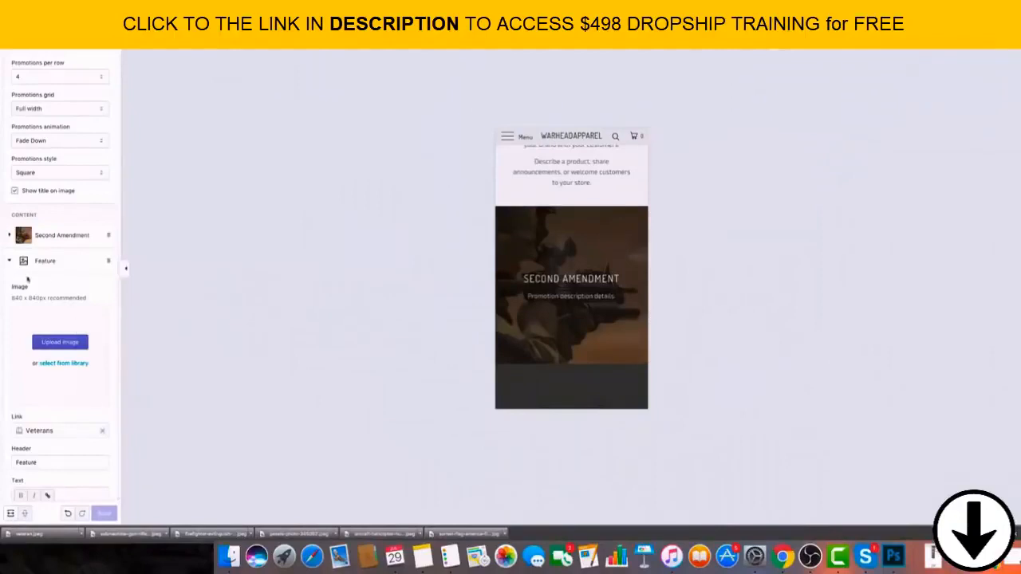
pyautogui.moveTo(29, 534); pyautogui.dragTo(78, 337)
pyautogui.click(9, 260)
pyautogui.click(37, 286)
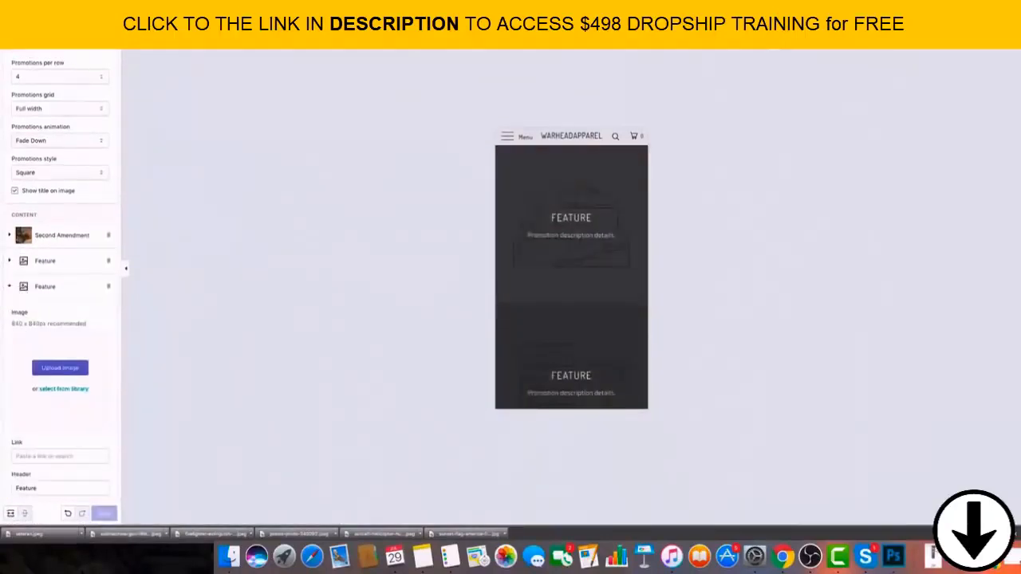
pyautogui.moveTo(29, 535); pyautogui.dragTo(65, 391)
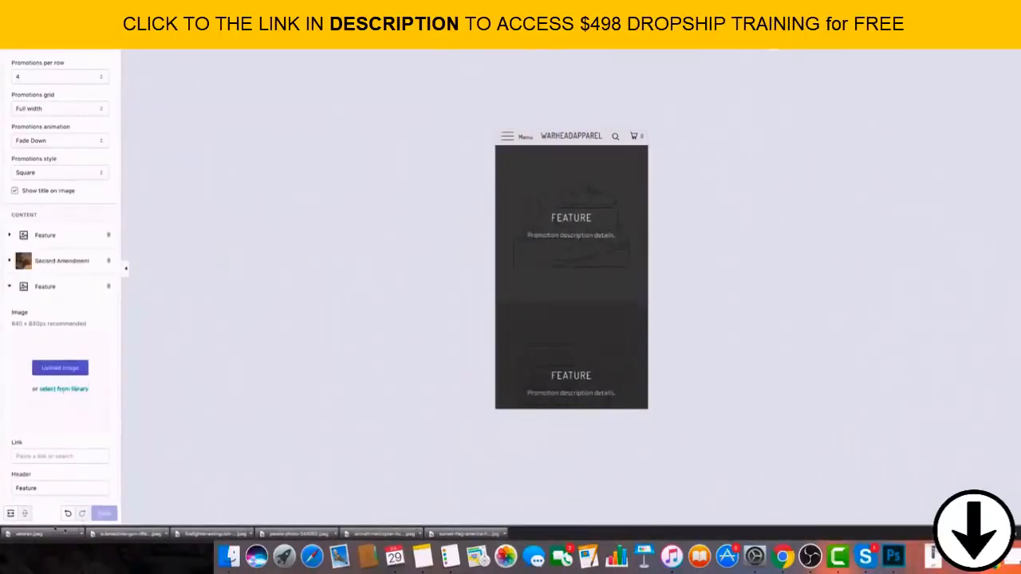
# Switch the store preview to full-width view and try to upload the firefighter image to the expanded Feature promotion.
pyautogui.click(10, 513)
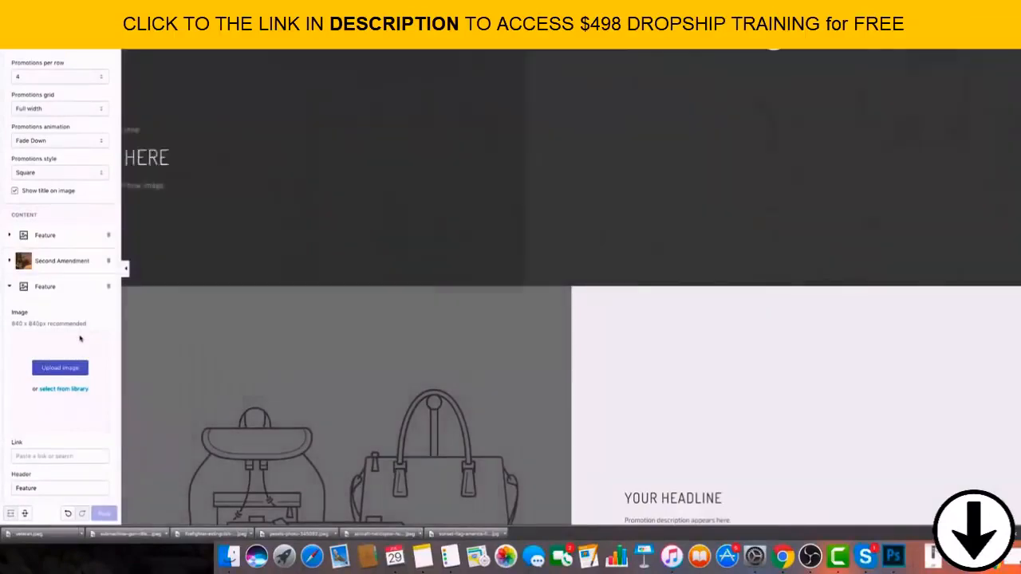
pyautogui.scroll(15, 489, 169)
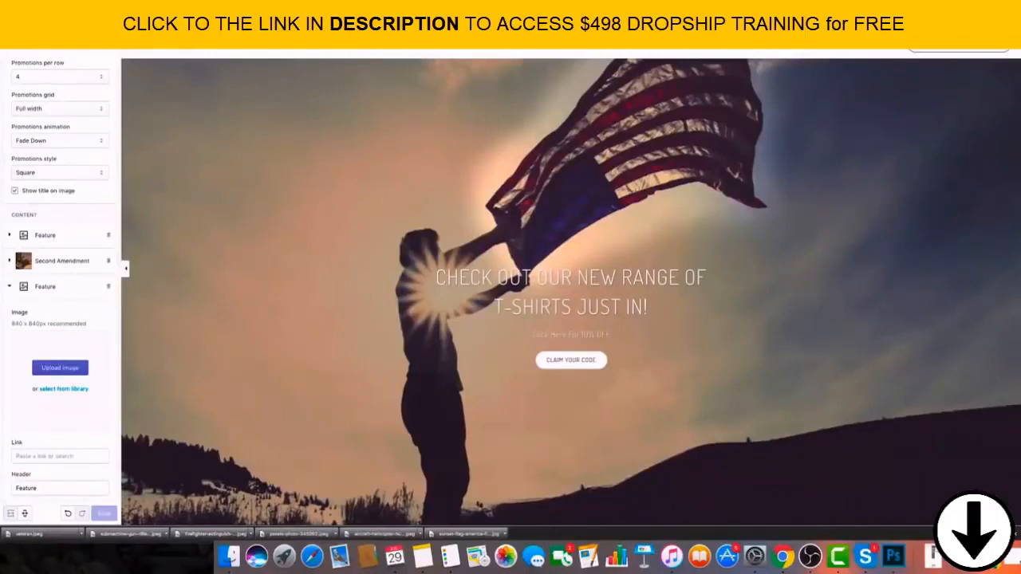
pyautogui.moveTo(215, 534); pyautogui.dragTo(71, 344)
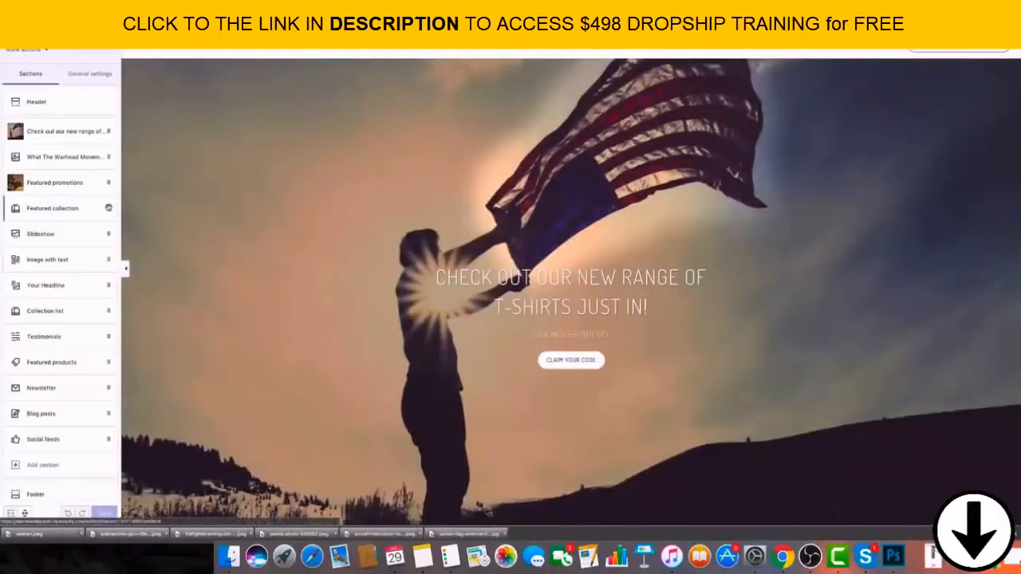
# Check the settings of the Featured collection and What The Warhead Movement sections, returning to the section list.
pyautogui.click(109, 209)
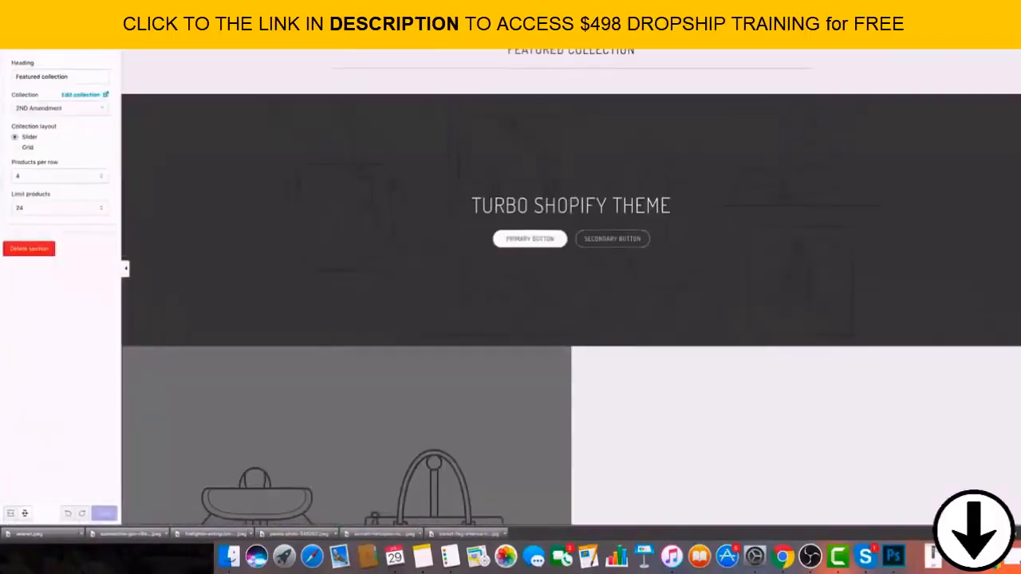
pyautogui.click(50, 70)
pyautogui.scroll(-1, 80, 239)
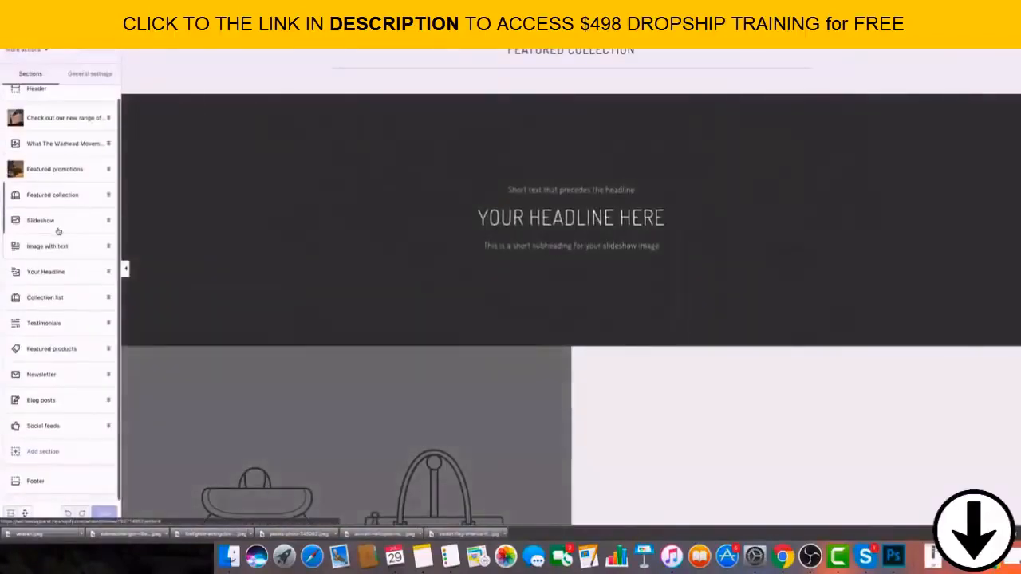
pyautogui.click(74, 146)
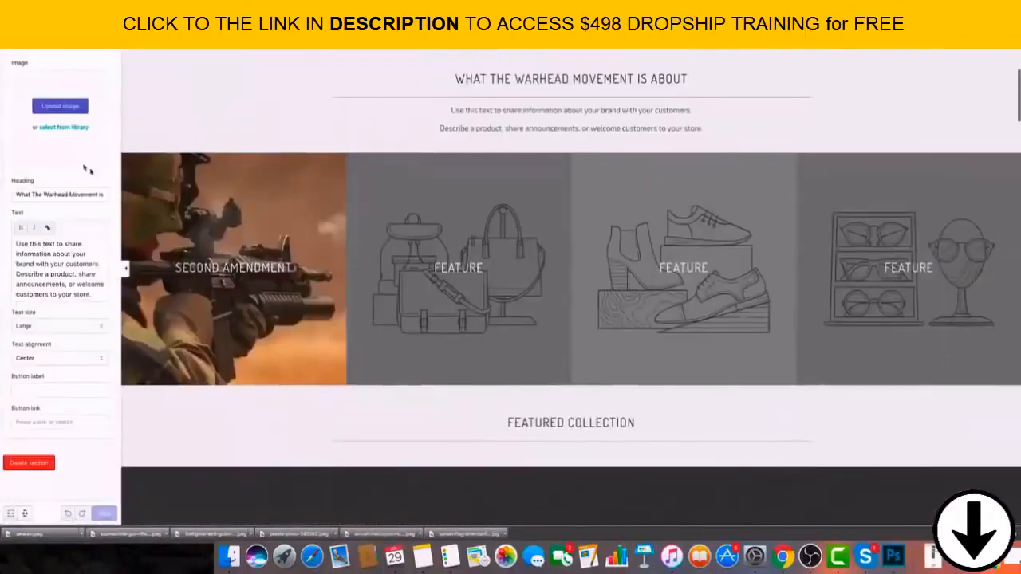
pyautogui.click(14, 40)
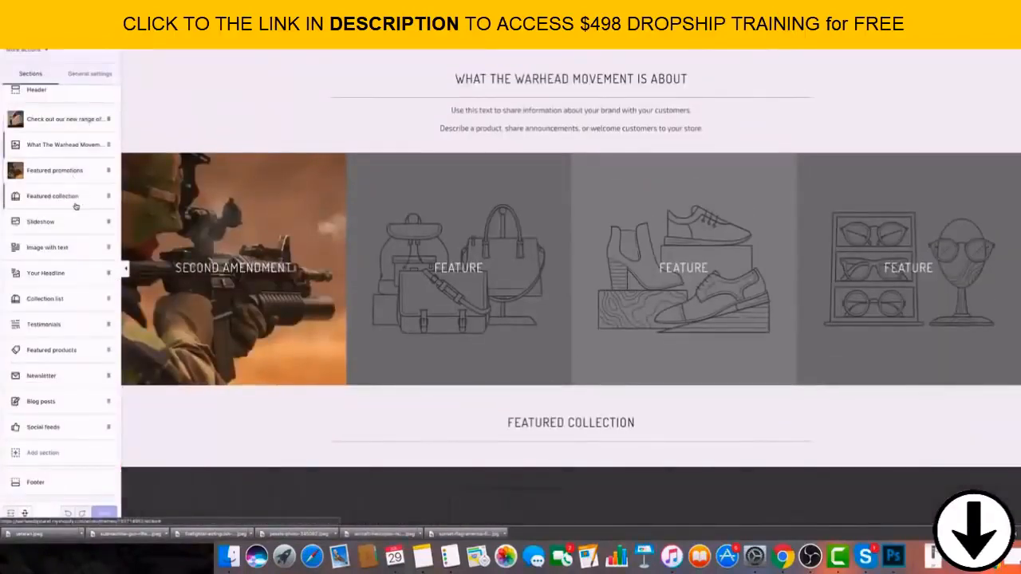
pyautogui.scroll(1, 75, 195)
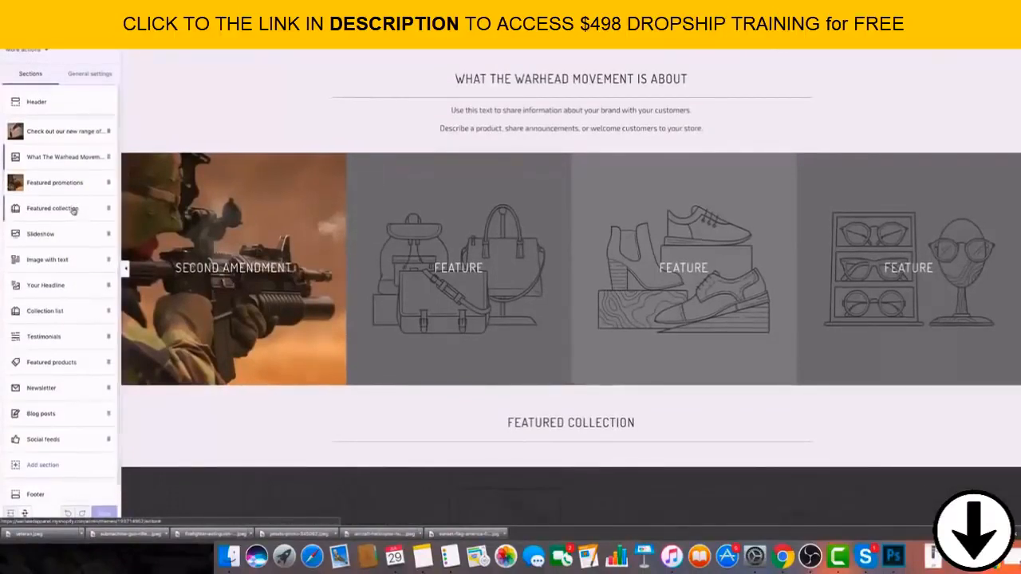
# Reopen the Featured promotions section and try to upload veteran.jpeg to the Veterans-linked promotion.
pyautogui.click(72, 189)
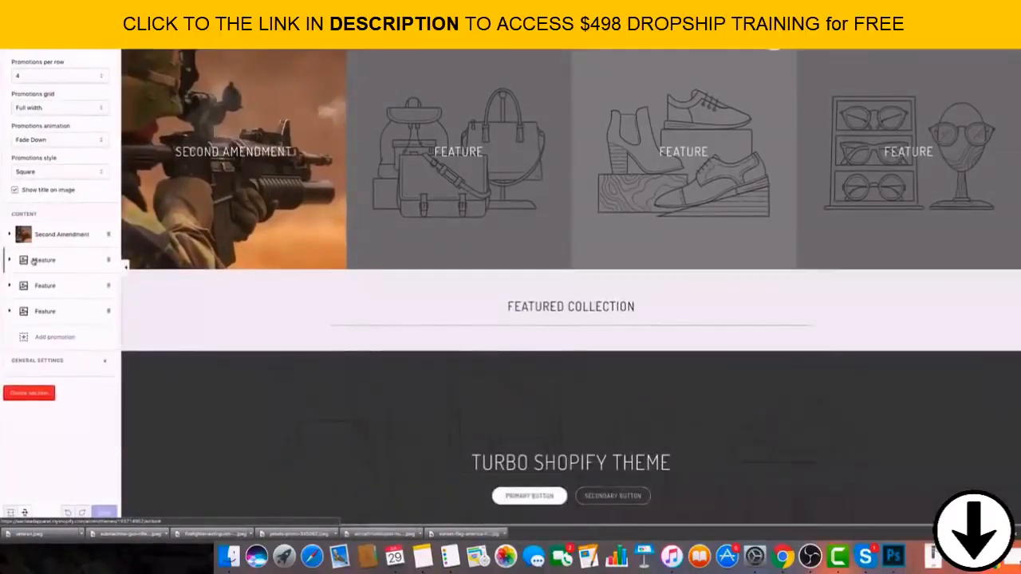
pyautogui.click(36, 261)
pyautogui.click(62, 343)
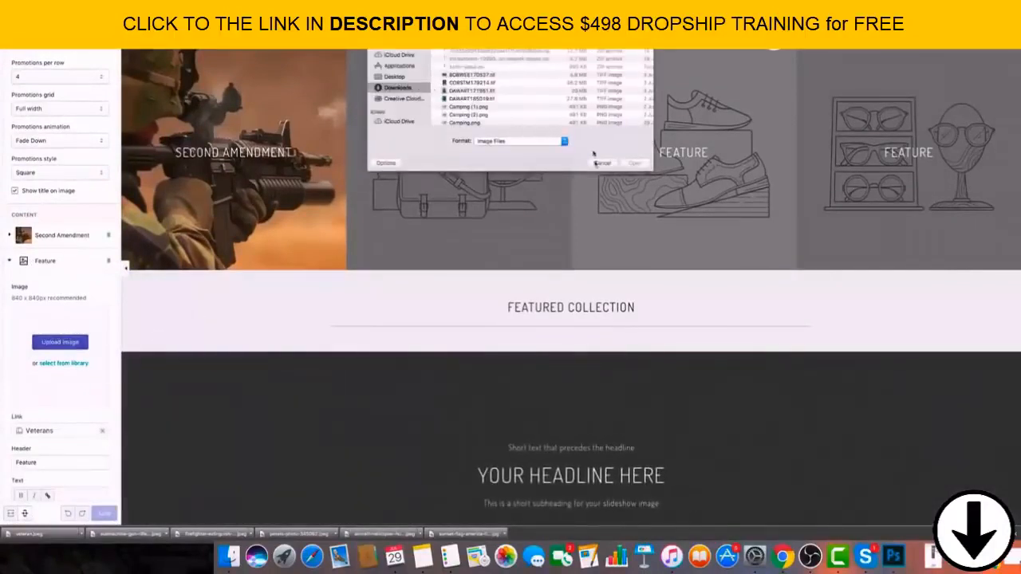
pyautogui.click(600, 164)
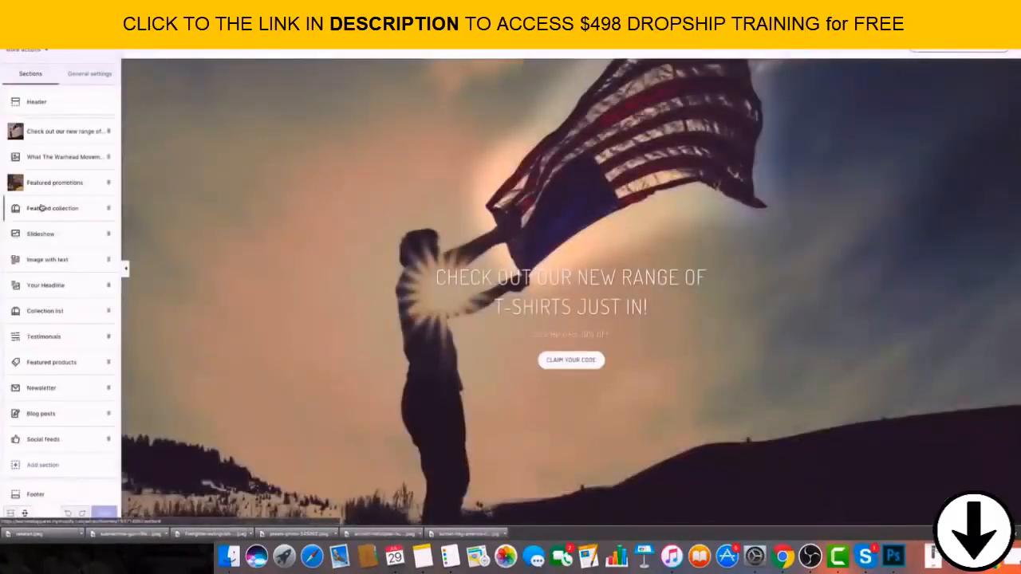
pyautogui.click(85, 186)
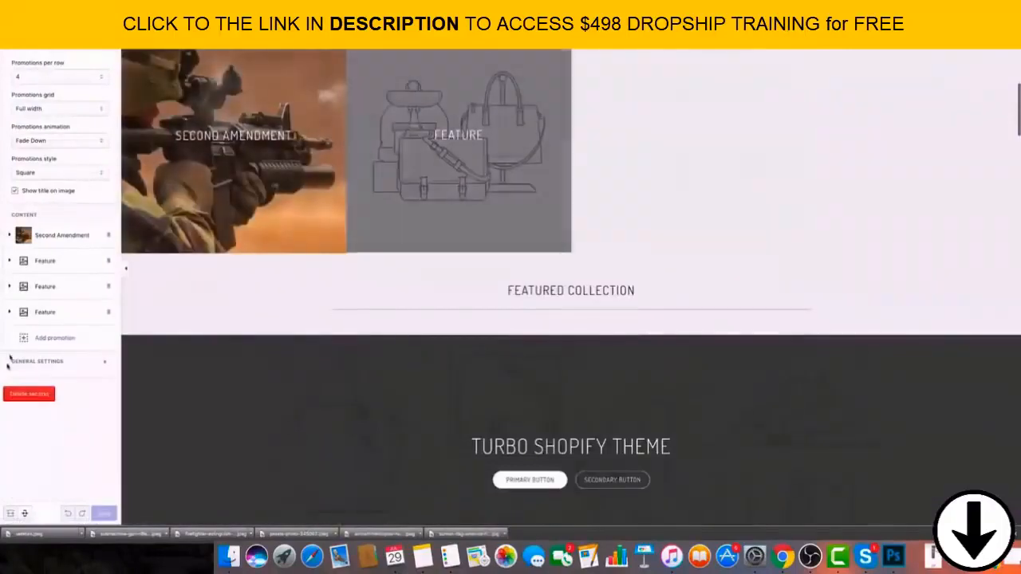
pyautogui.click(13, 261)
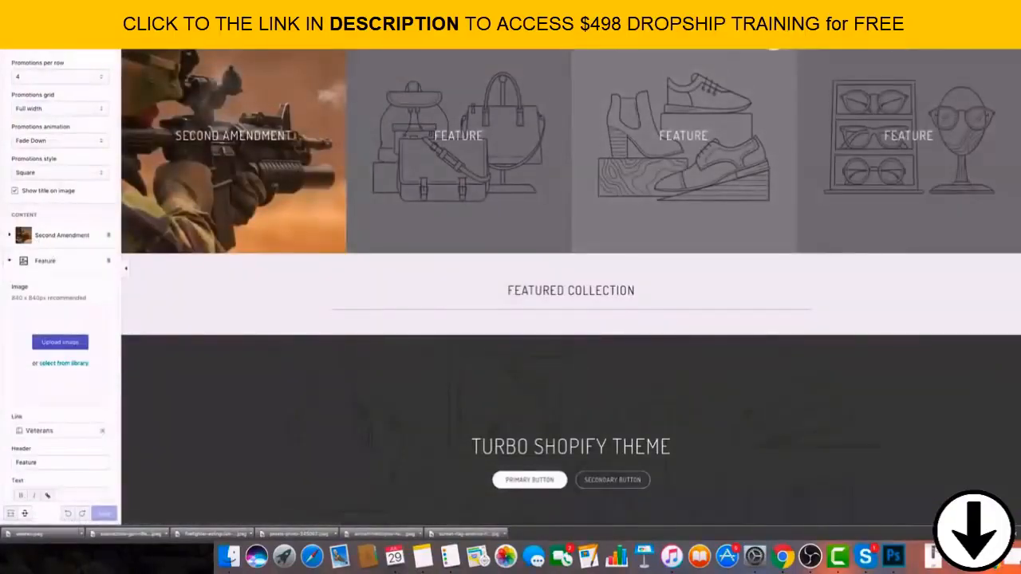
pyautogui.moveTo(30, 533); pyautogui.dragTo(45, 335)
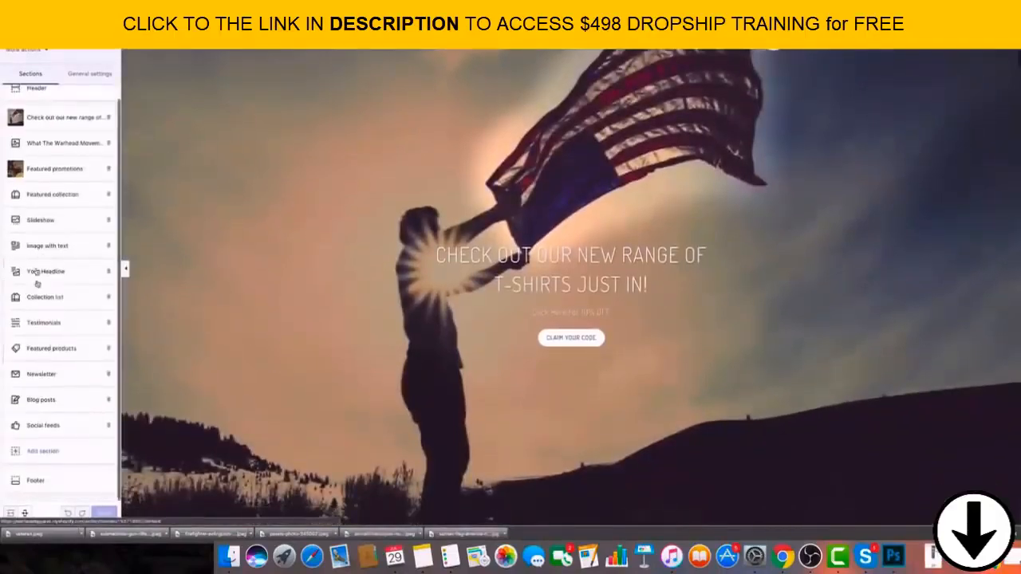
# Change the header of the Veterans-linked promotion in the Featured promotions section to "Veteran".
pyautogui.scroll(-10, 357, 203)
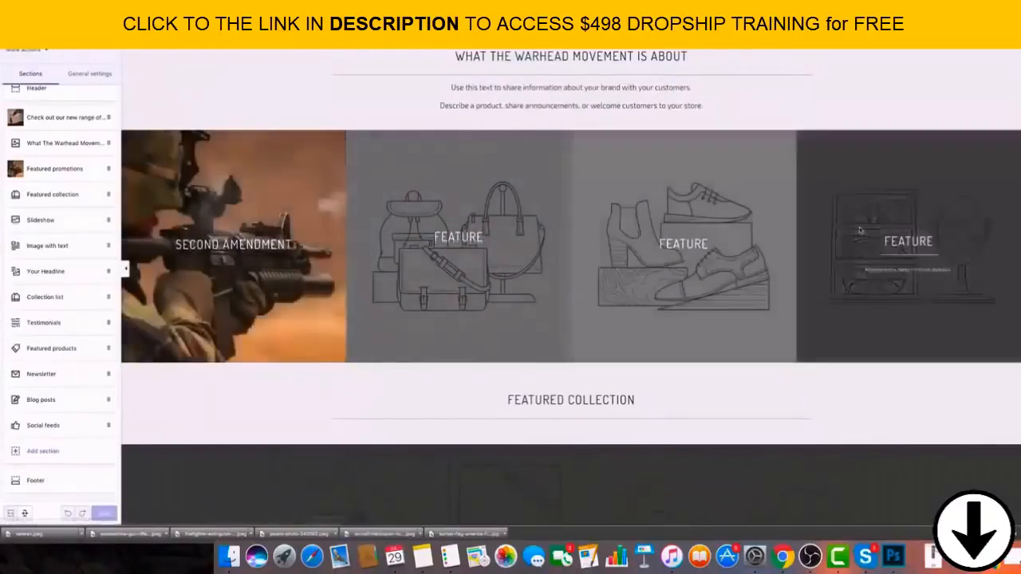
pyautogui.click(55, 169)
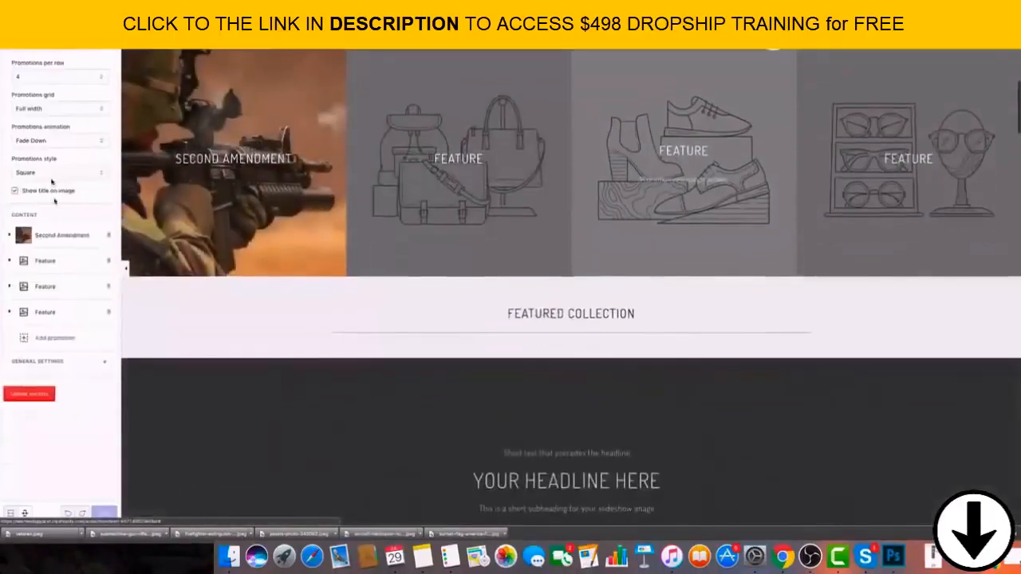
pyautogui.click(19, 263)
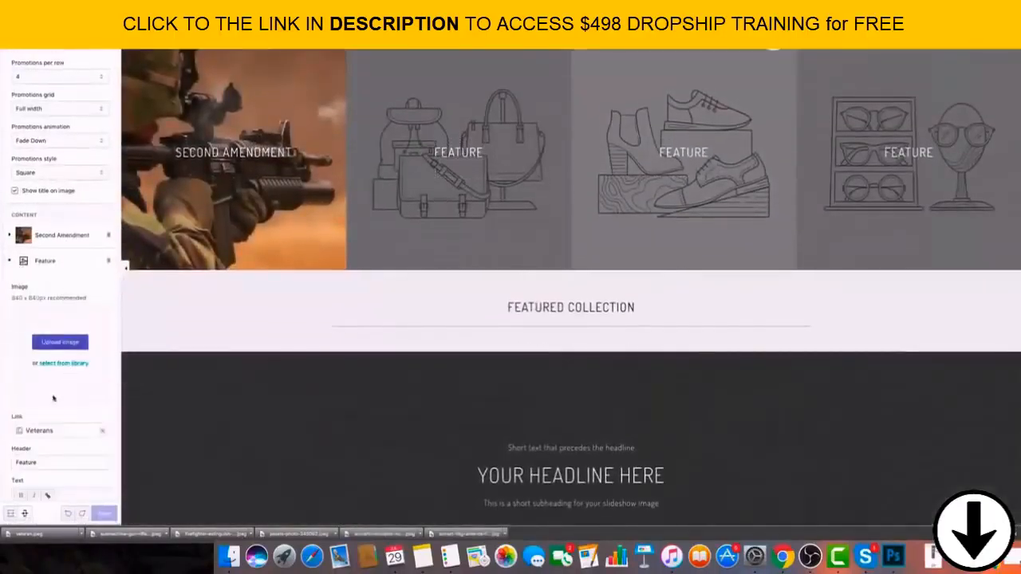
pyautogui.doubleClick(51, 465)
pyautogui.write('B')
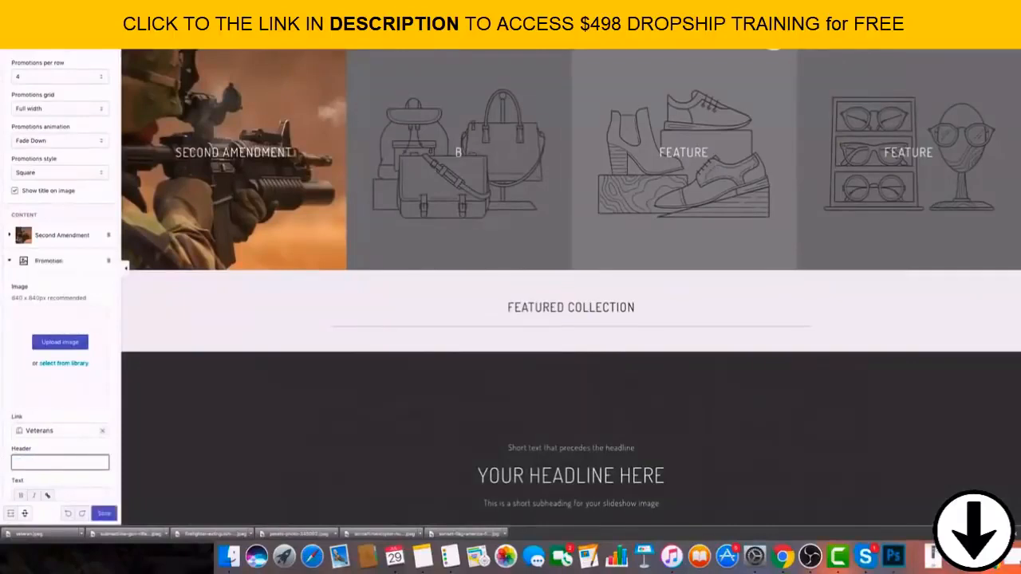
pyautogui.press('BackSpace')
pyautogui.press('BackSpace')
pyautogui.press('BackSpace')
pyautogui.press('BackSpace')
pyautogui.write('V')
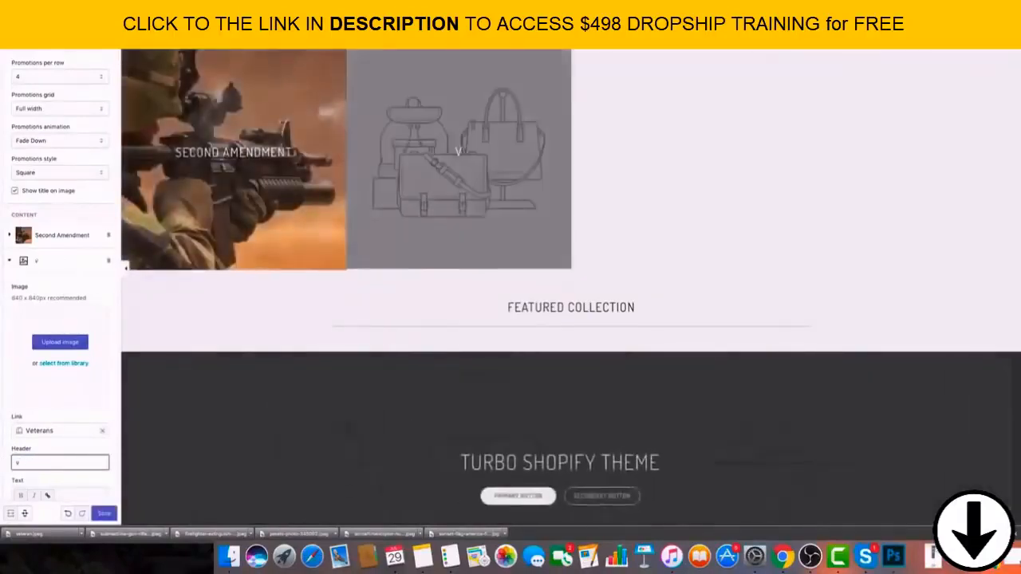
pyautogui.write('eteran')
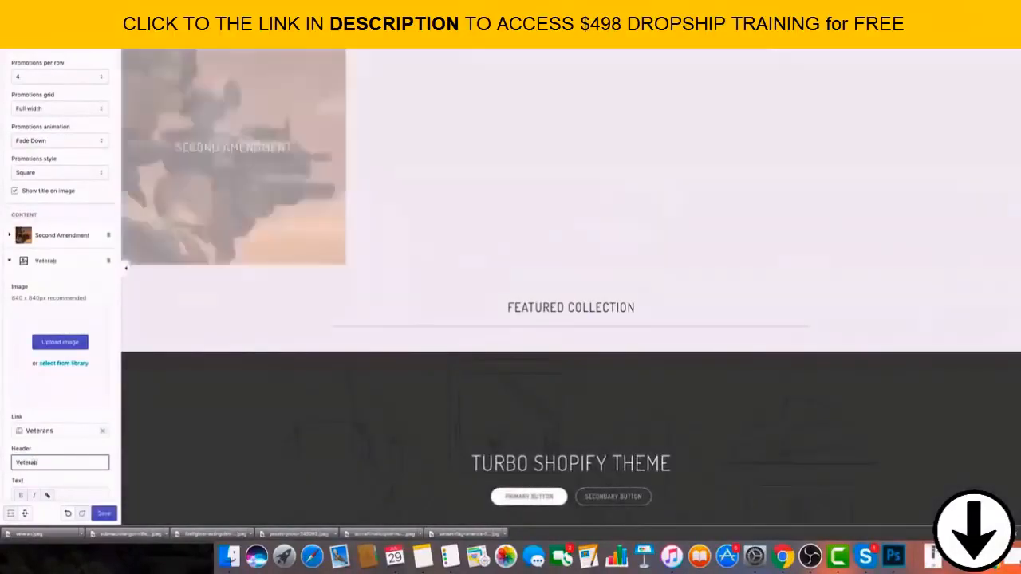
# Change the header of the Feature promotion directly below Veteran to "First Respnders".
pyautogui.scroll(-5, 32, 414)
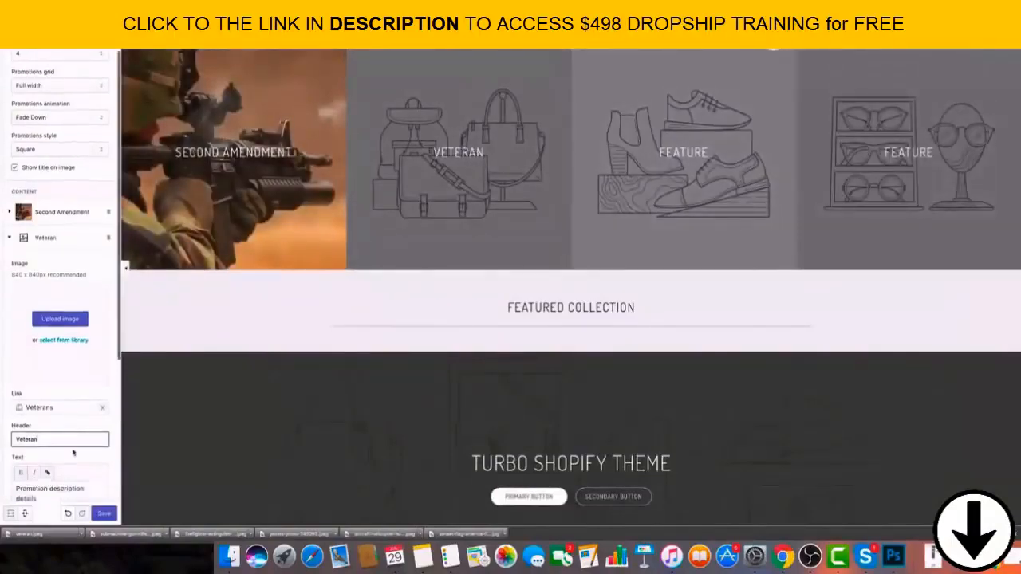
pyautogui.click(45, 382)
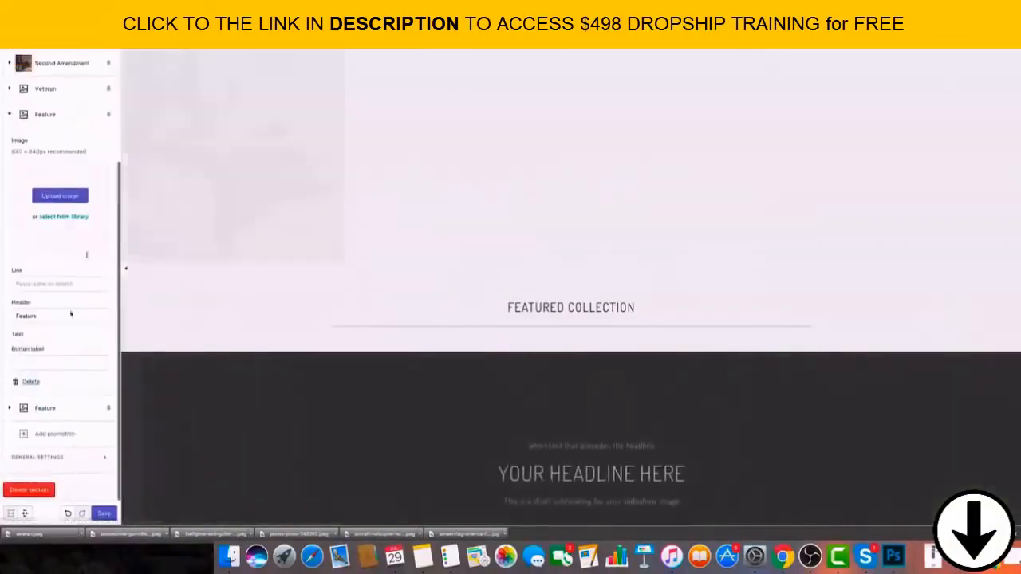
pyautogui.scroll(-2, 78, 240)
pyautogui.scroll(1, 89, 239)
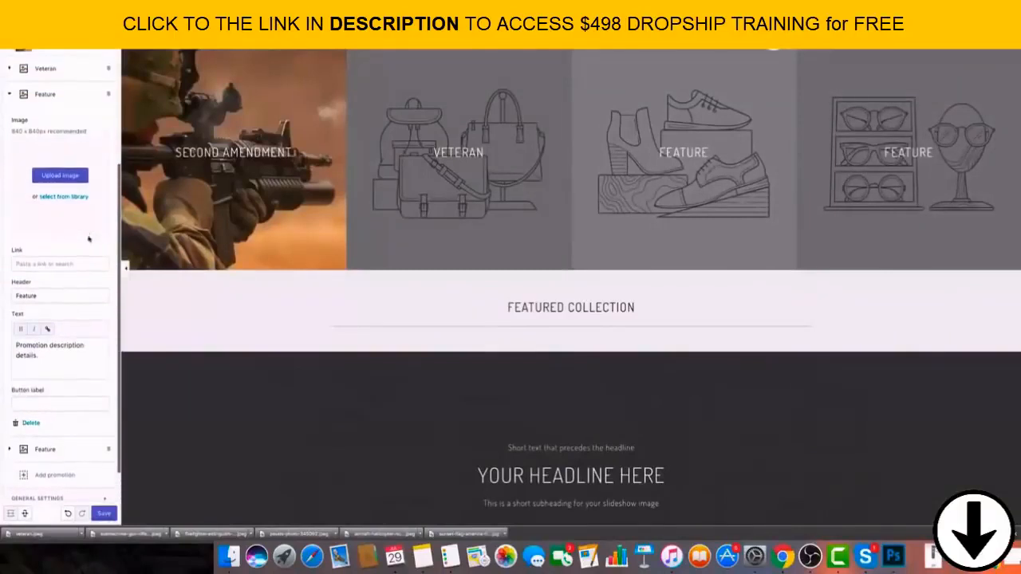
pyautogui.scroll(1, 79, 271)
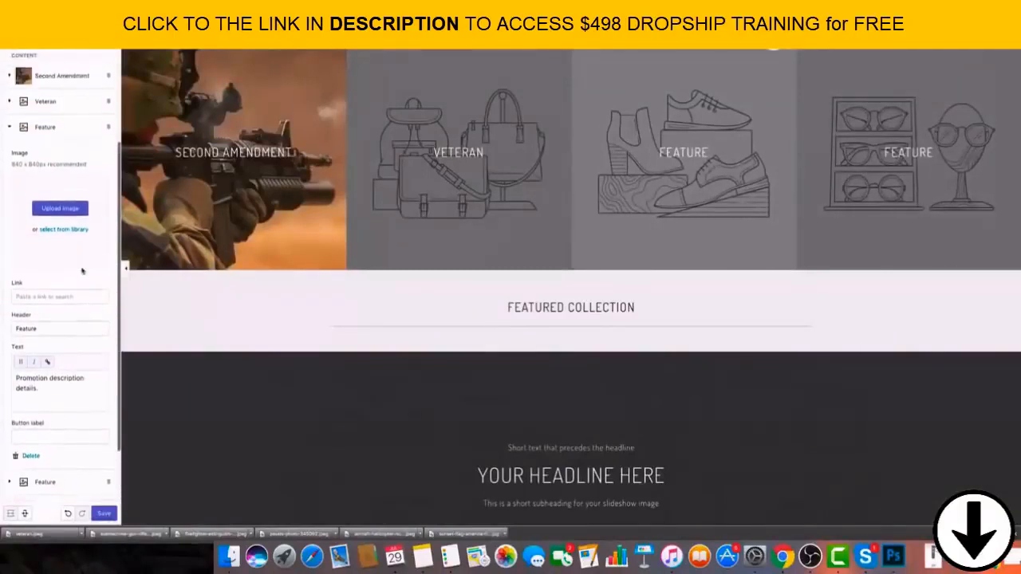
pyautogui.doubleClick(65, 330)
pyautogui.write('First')
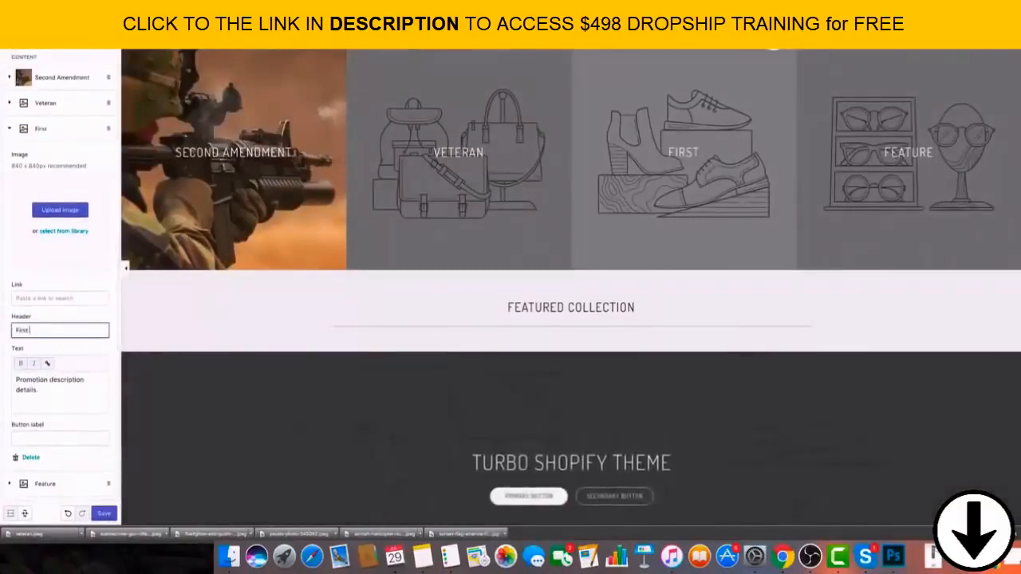
pyautogui.write(' Respnders')
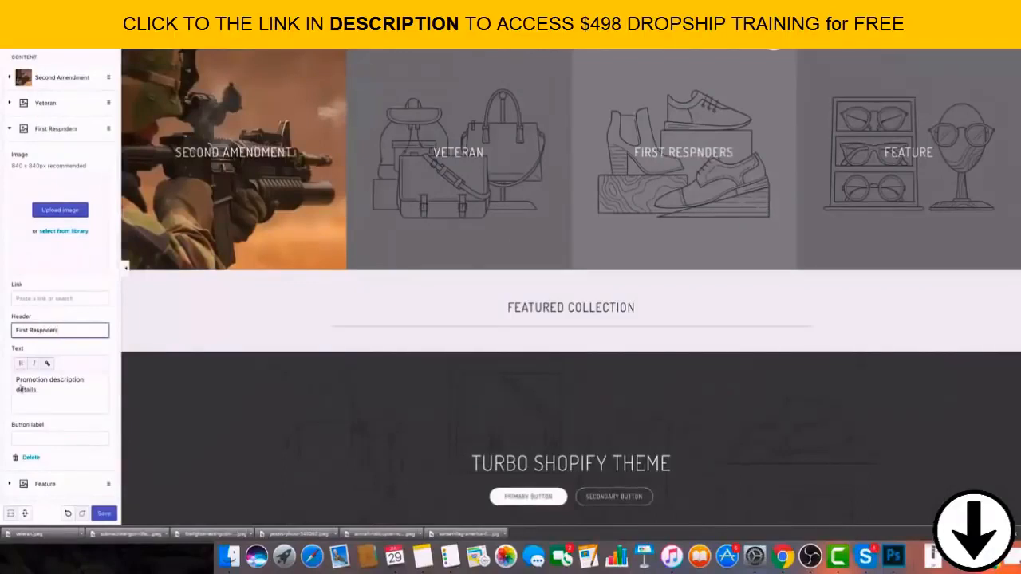
# Correct the misspelled third promotion header to "First Responders" and collapse the promotion.
pyautogui.click(11, 483)
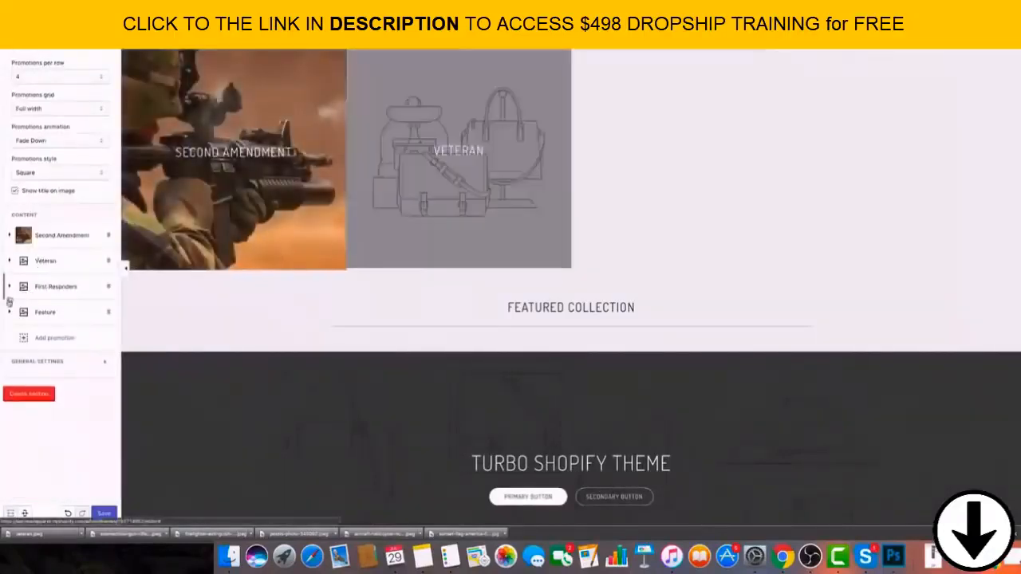
pyautogui.click(69, 482)
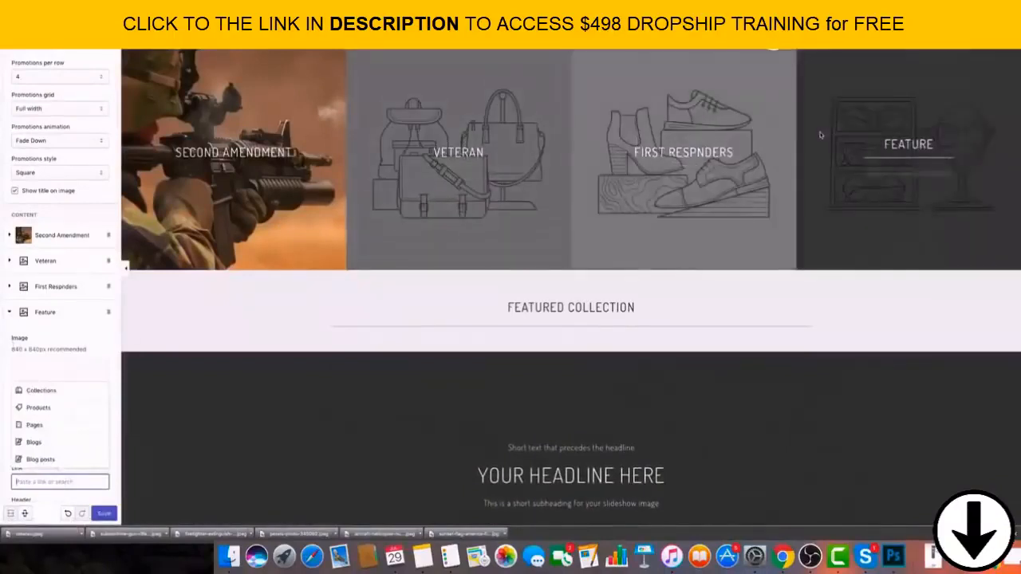
pyautogui.click(56, 286)
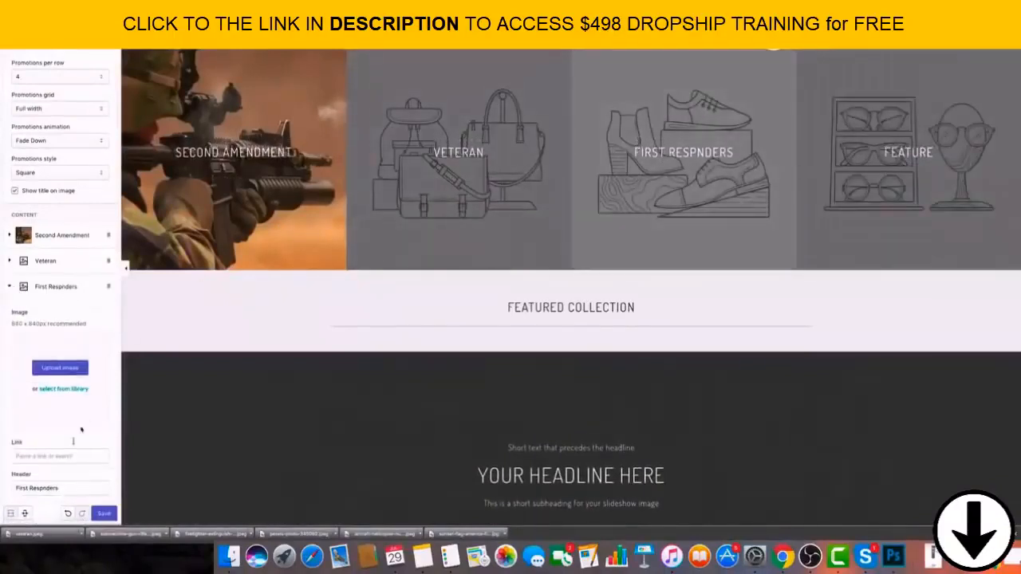
pyautogui.click(44, 489)
pyautogui.write('o')
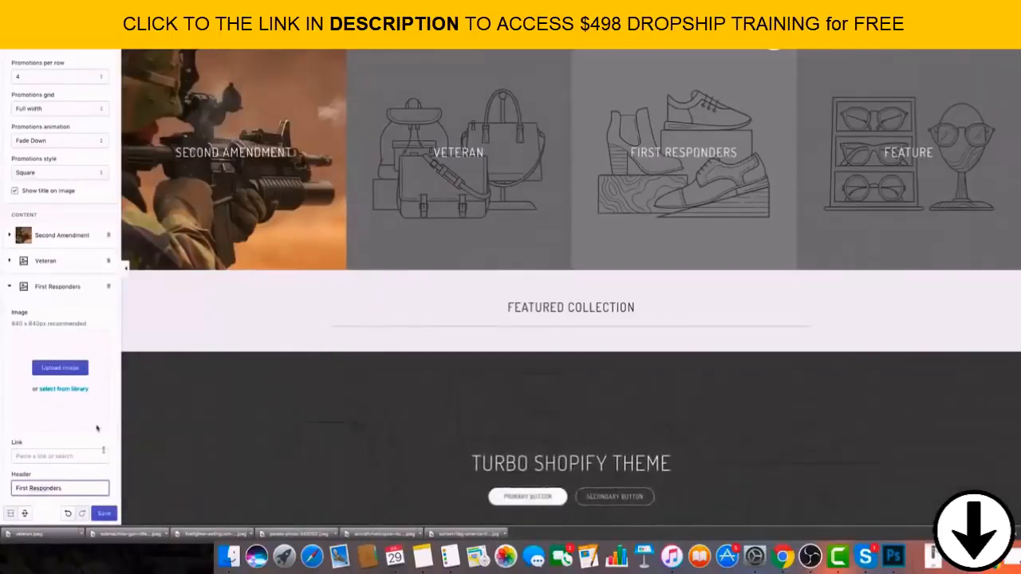
pyautogui.scroll(-5, 96, 429)
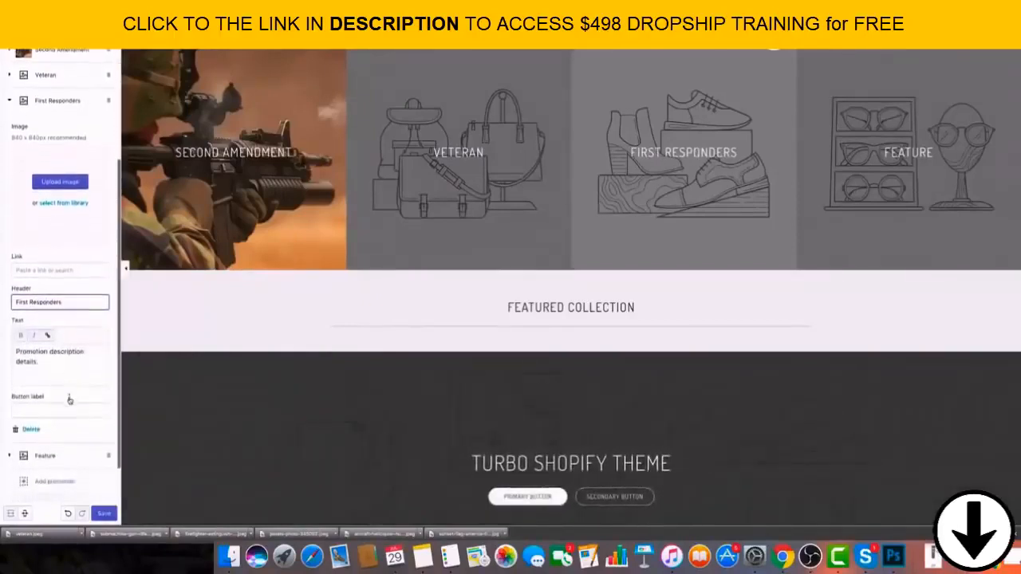
pyautogui.click(9, 81)
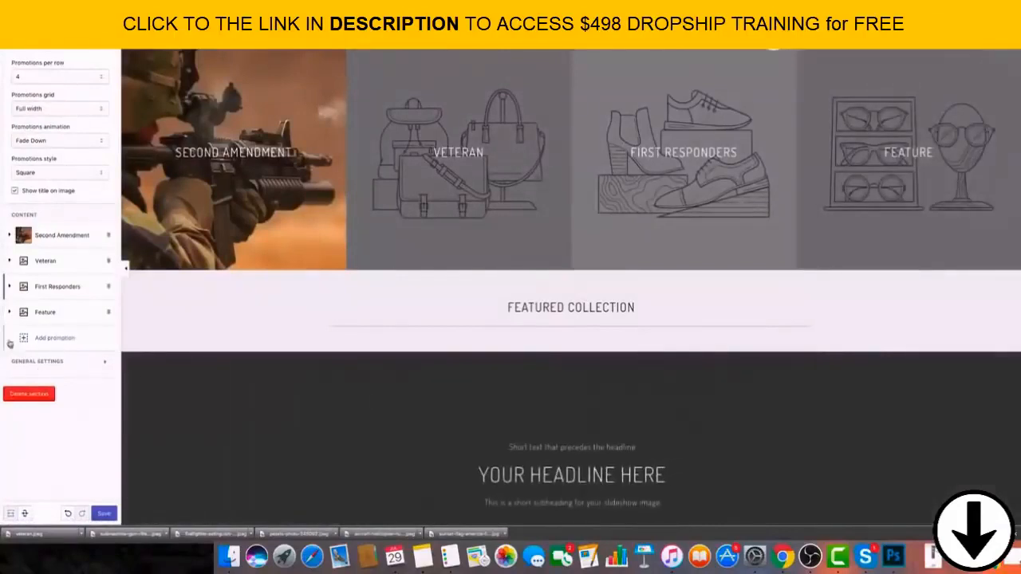
# Change the header of the fourth promotion in the Featured promotions section to "Patriotic" and save the theme.
pyautogui.click(112, 316)
pyautogui.click(63, 481)
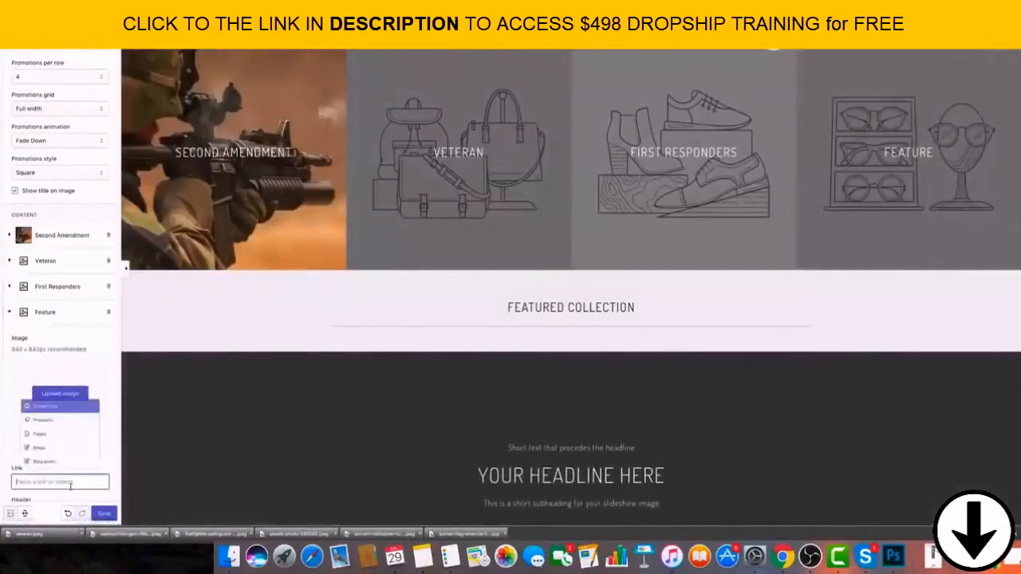
pyautogui.scroll(-2, 49, 318)
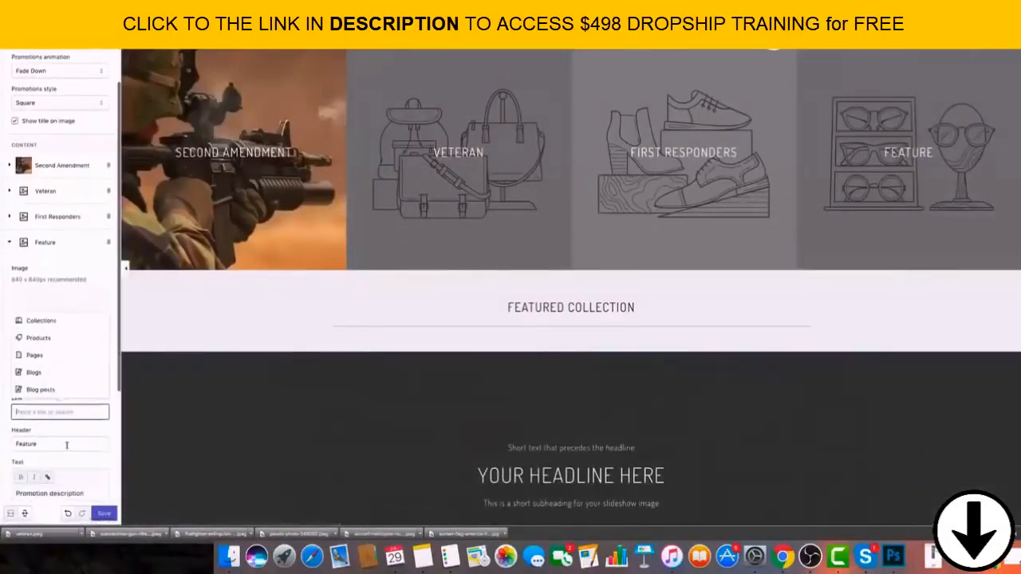
pyautogui.moveTo(66, 444); pyautogui.dragTo(14, 439)
pyautogui.write('Patriotic')
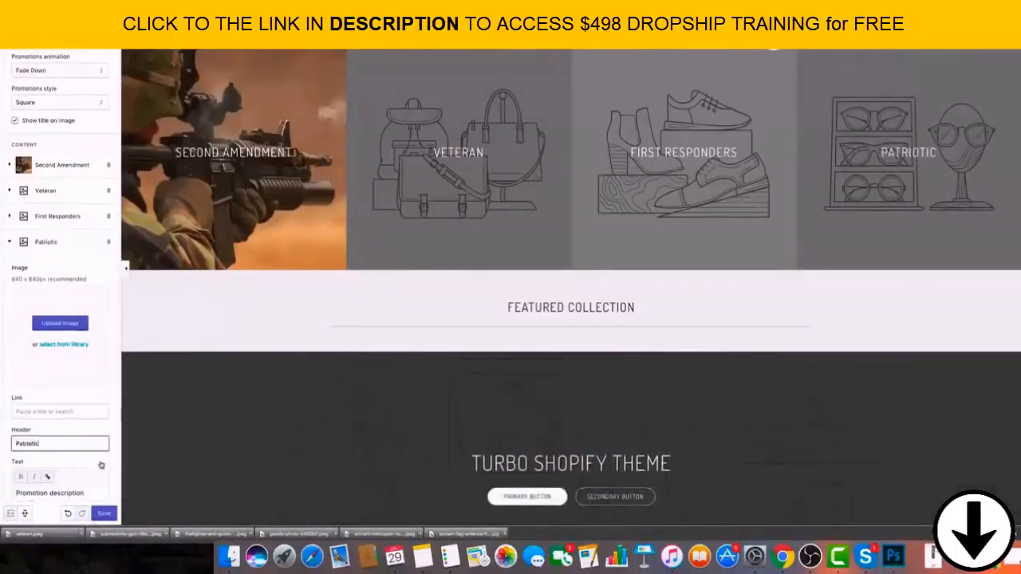
pyautogui.scroll(-4, 51, 477)
pyautogui.click(104, 512)
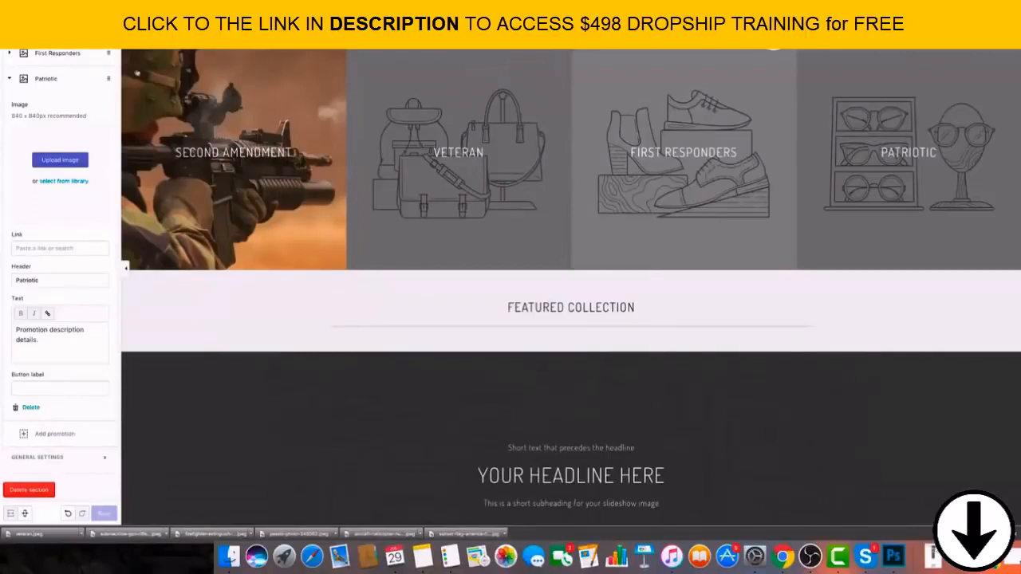
# Delete the Slideshow section and the Image with text section from the home page.
pyautogui.click(12, 40)
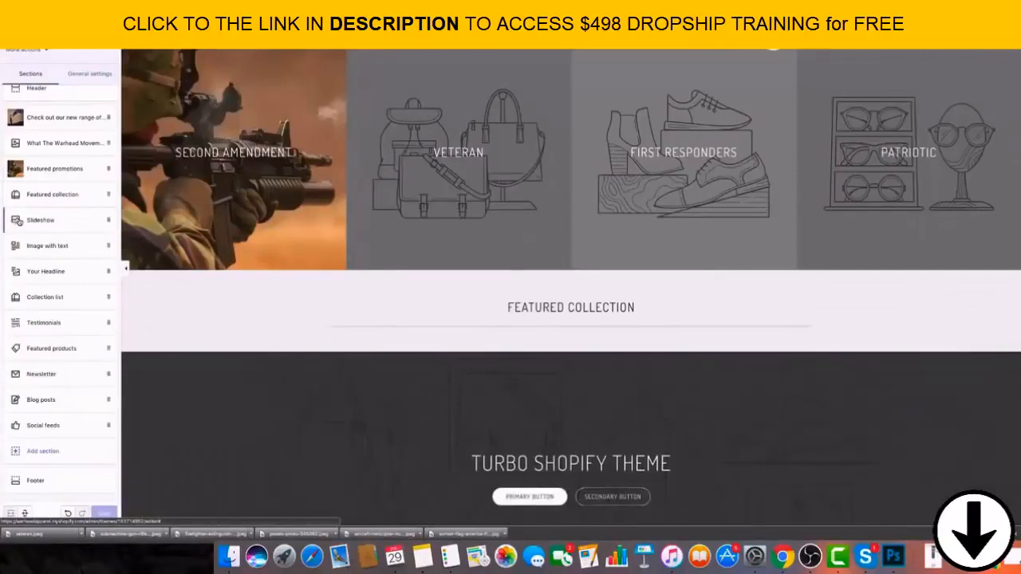
pyautogui.scroll(1, 19, 222)
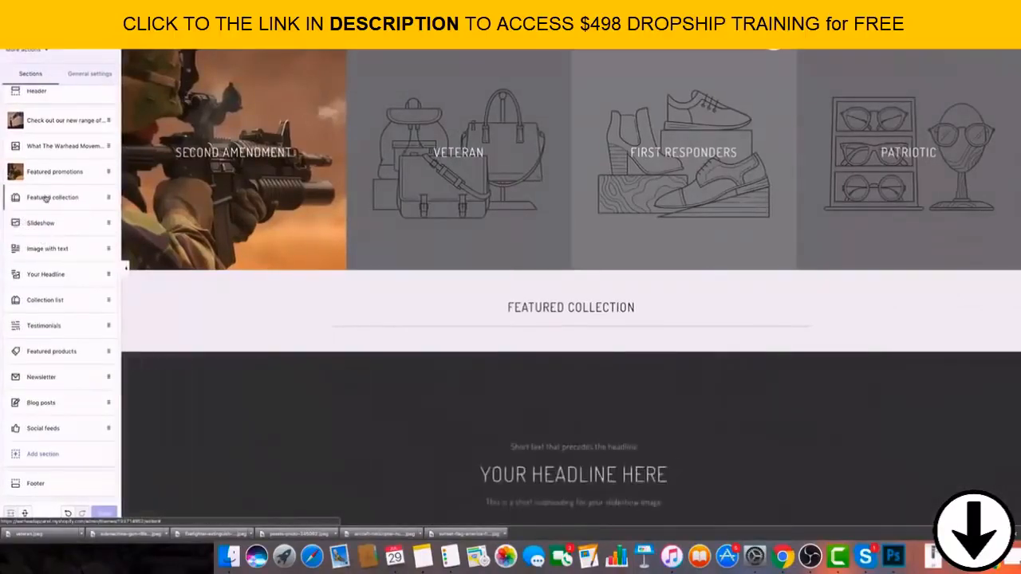
pyautogui.click(64, 225)
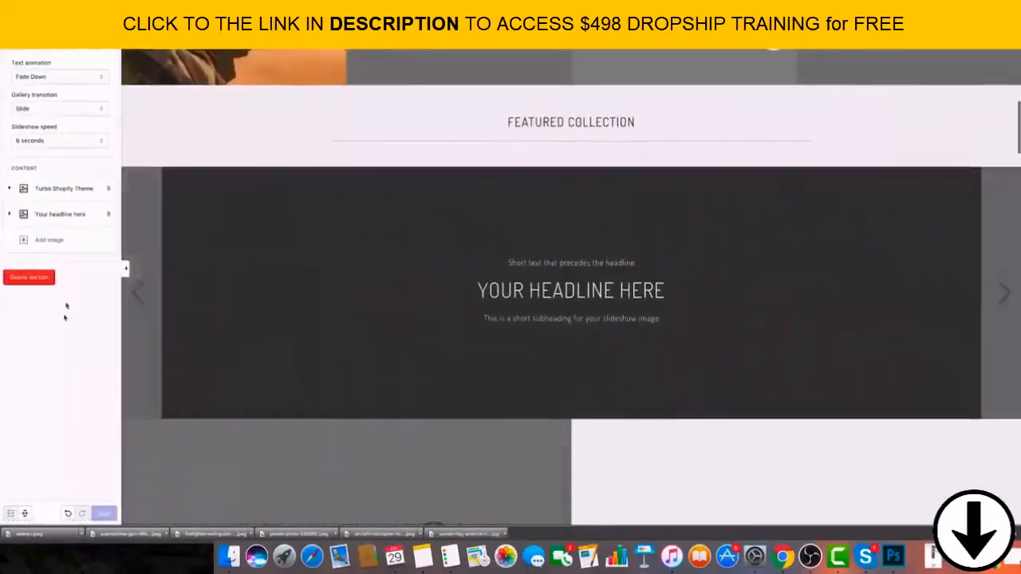
pyautogui.click(11, 38)
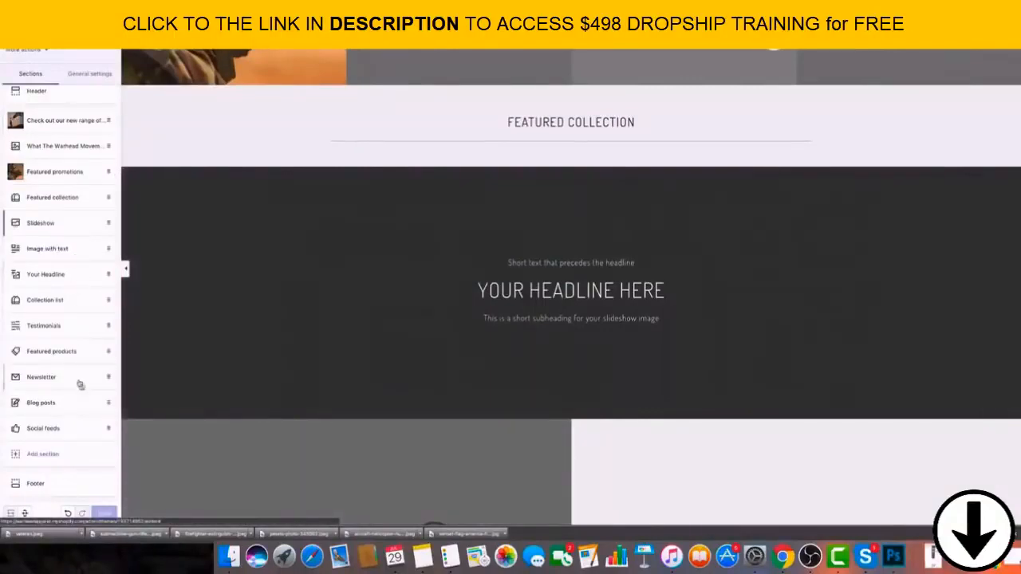
pyautogui.click(97, 223)
pyautogui.click(29, 276)
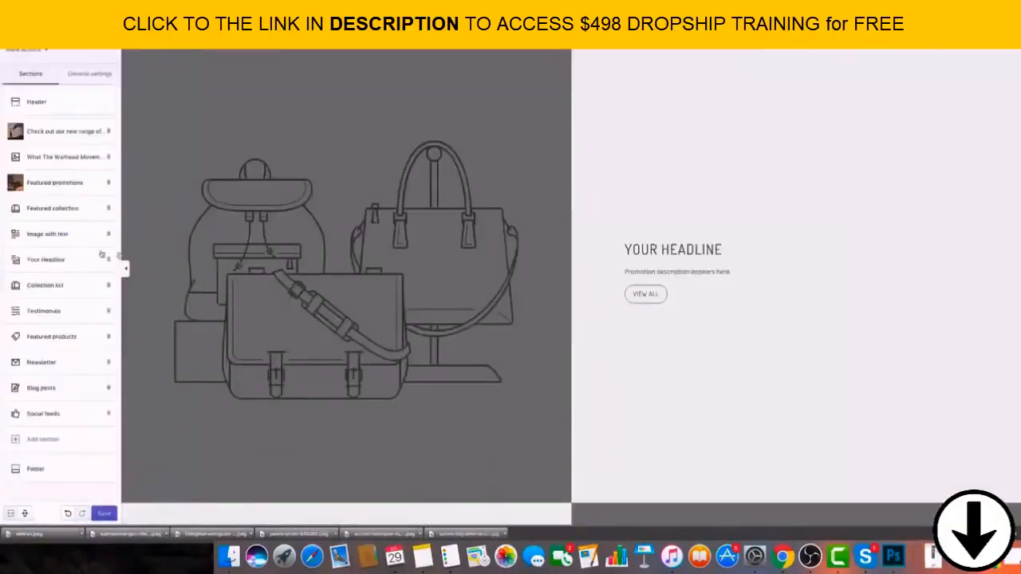
pyautogui.click(51, 234)
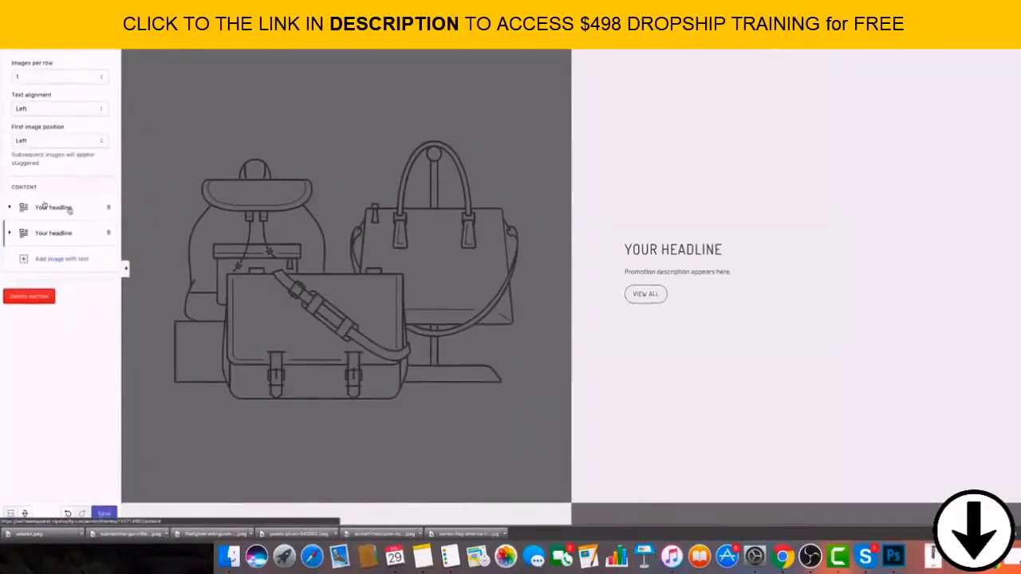
pyautogui.click(28, 296)
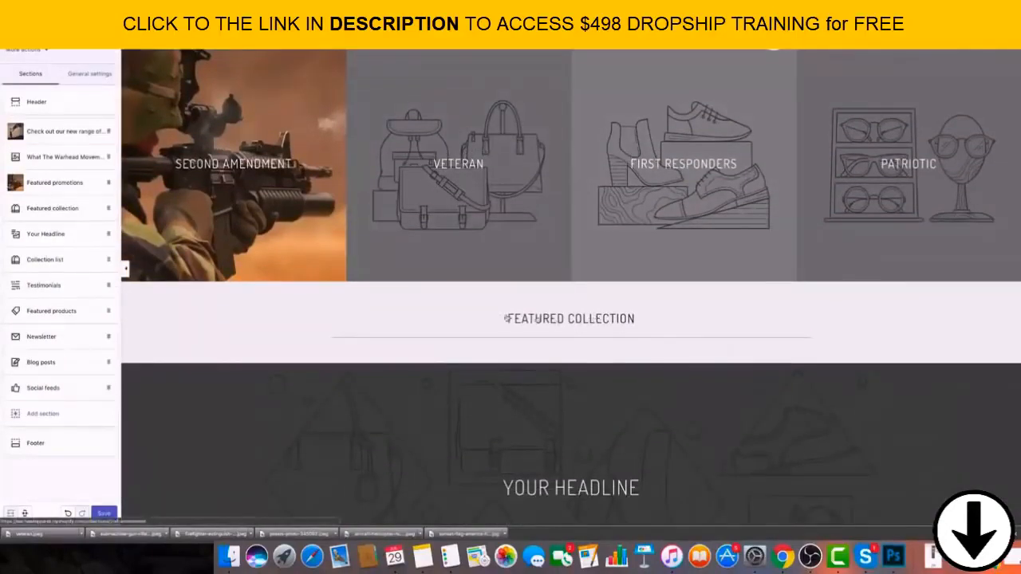
# Set the Featured collection section's heading to "Best Sellers" and choose the Home page collection for it.
pyautogui.click(508, 327)
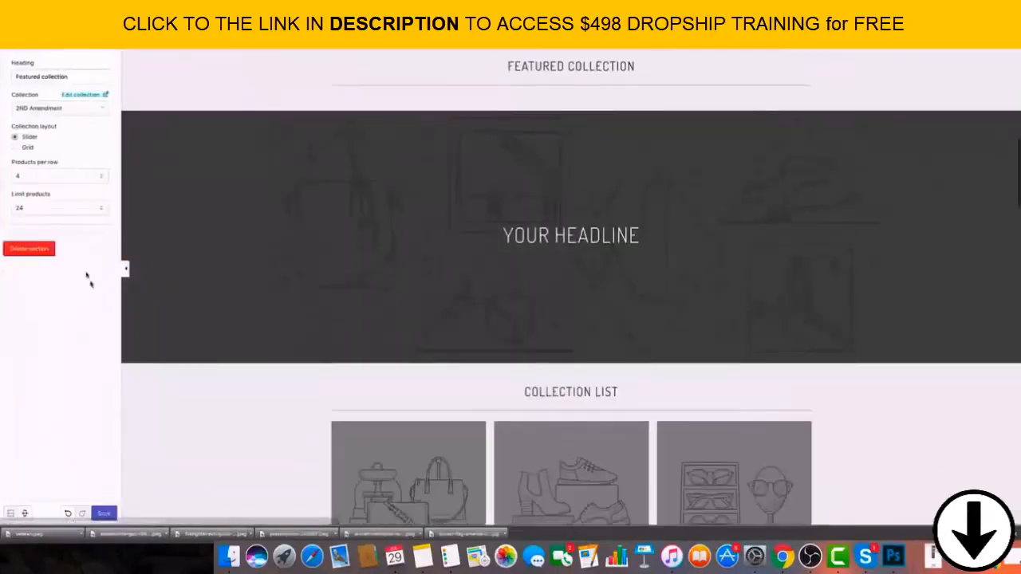
pyautogui.click(52, 77)
pyautogui.moveTo(53, 78); pyautogui.dragTo(3, 76)
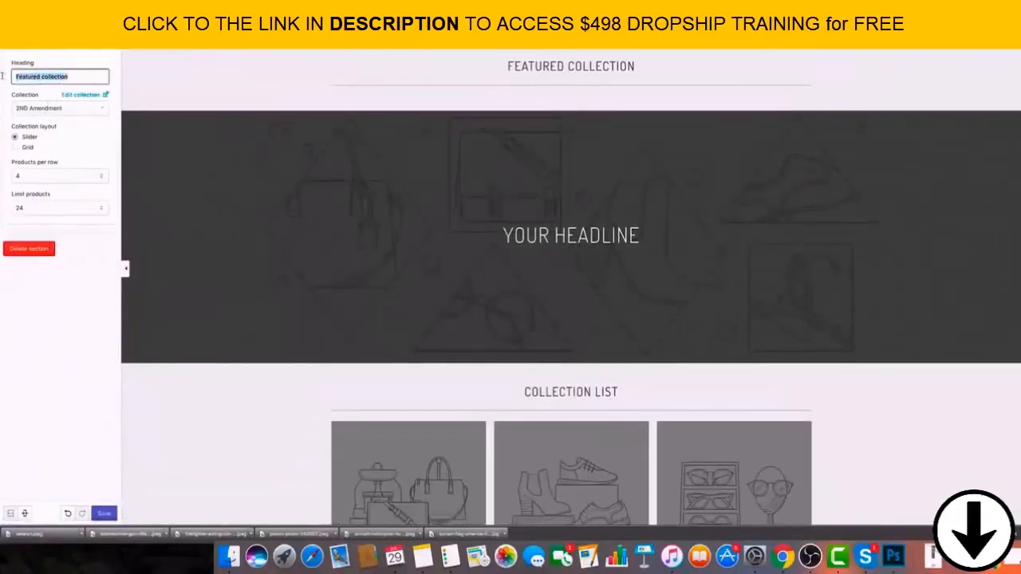
pyautogui.write('Currently')
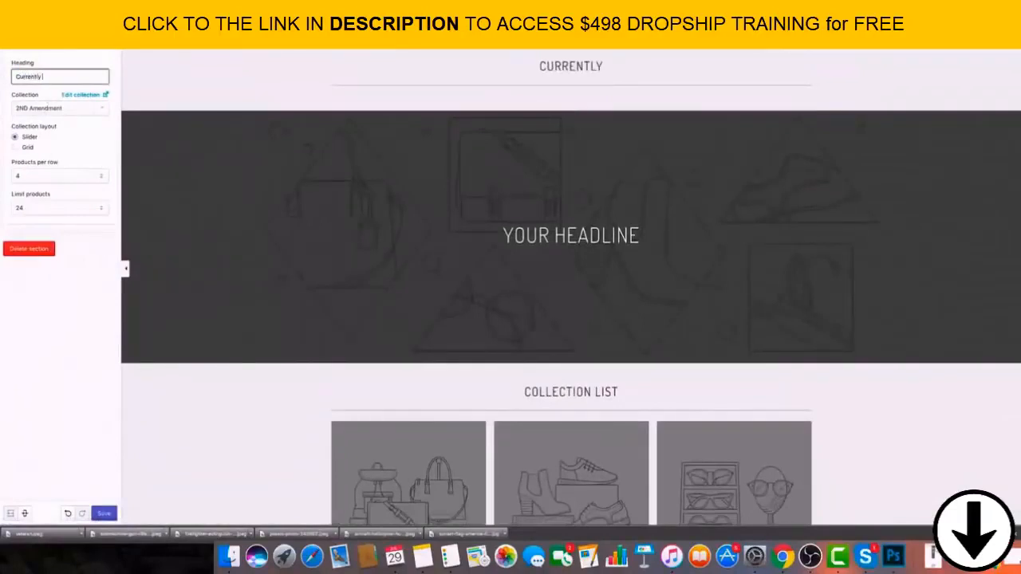
pyautogui.write(' D')
pyautogui.press('BackSpace')
pyautogui.press('BackSpace')
pyautogui.press('BackSpace')
pyautogui.press('BackSpace')
pyautogui.press('BackSpace')
pyautogui.press('BackSpace')
pyautogui.press('BackSpace')
pyautogui.press('BackSpace')
pyautogui.press('BackSpace')
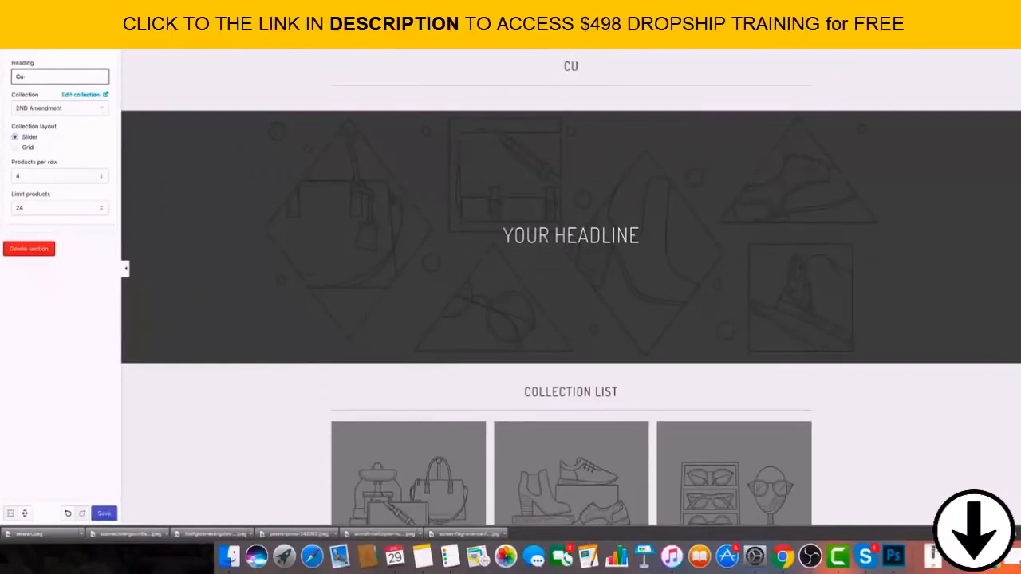
pyautogui.write('Best Sellers')
pyautogui.click(94, 111)
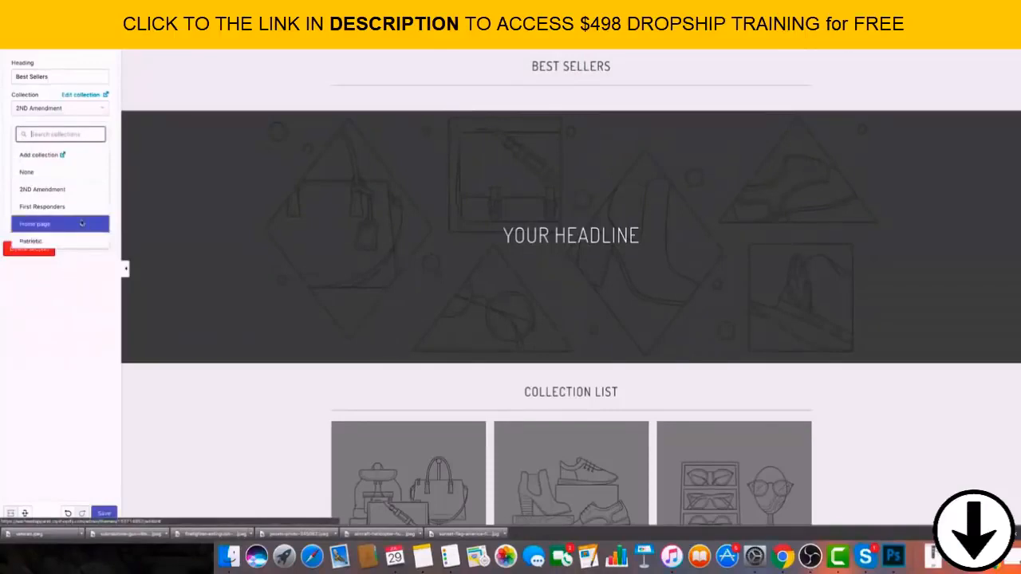
pyautogui.click(56, 222)
# Delete the Featured collection section and the Collection list section from the home page.
pyautogui.click(30, 248)
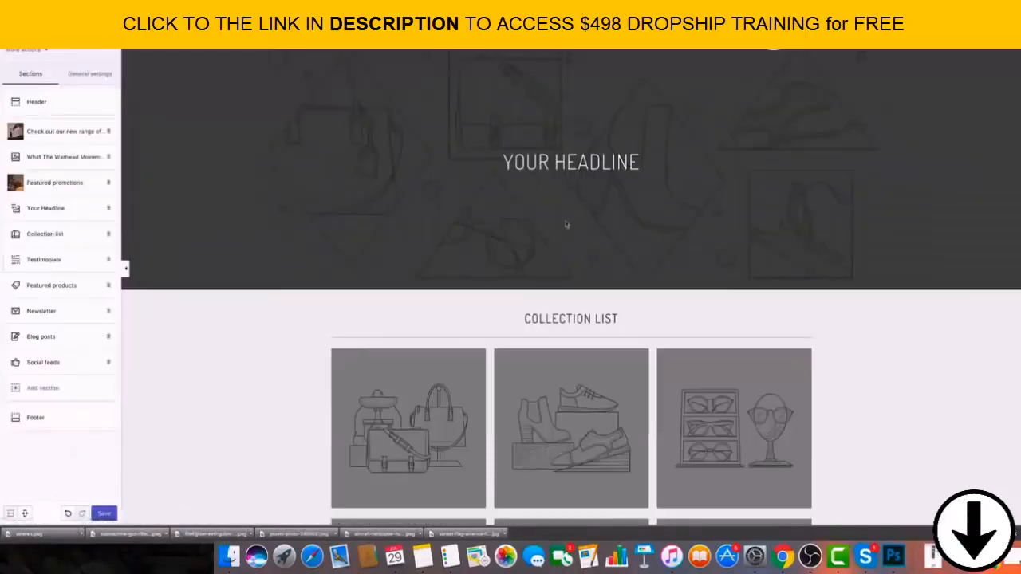
pyautogui.scroll(-3, 559, 227)
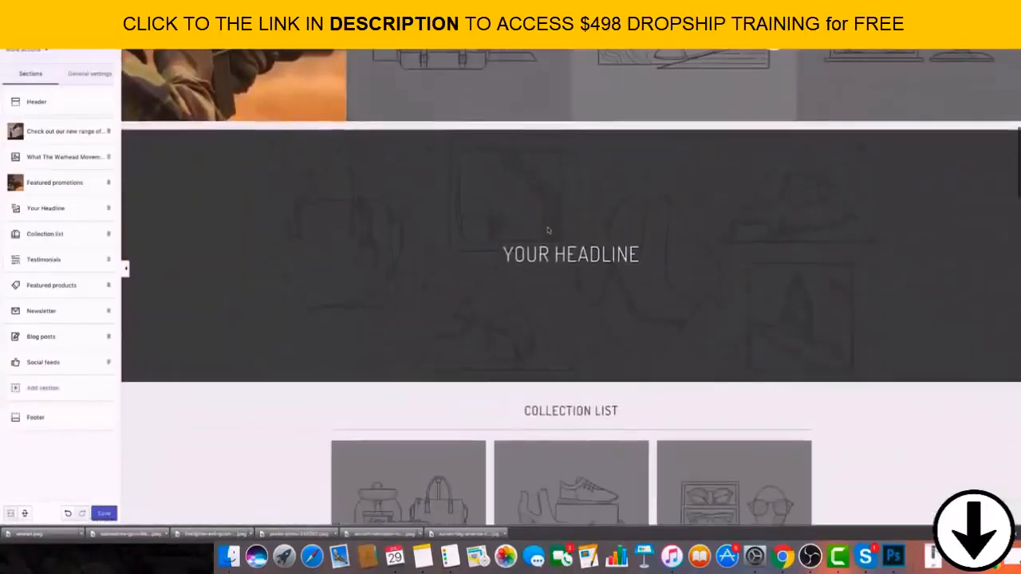
pyautogui.click(110, 265)
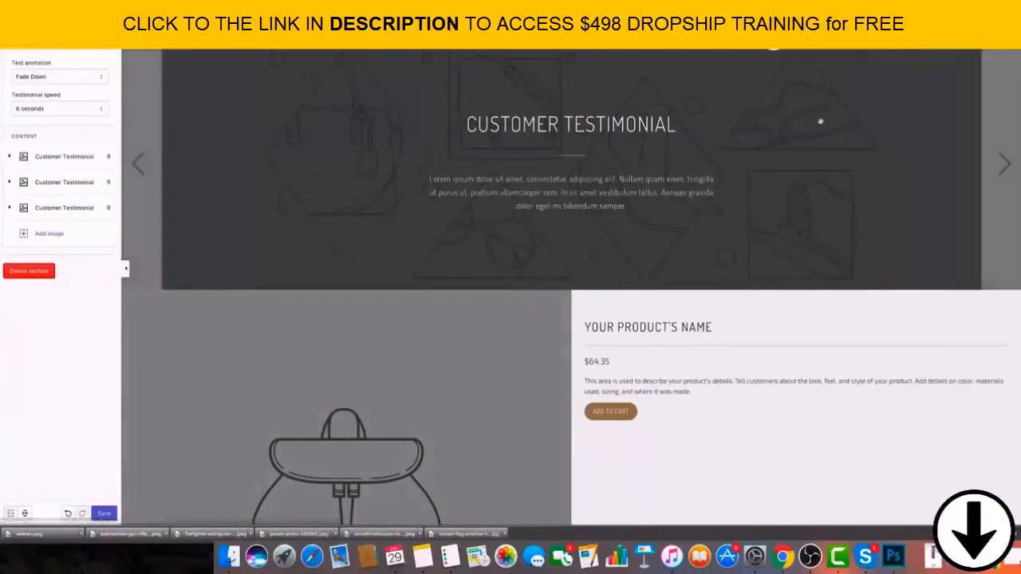
pyautogui.scroll(1, 288, 201)
pyautogui.scroll(8, 288, 200)
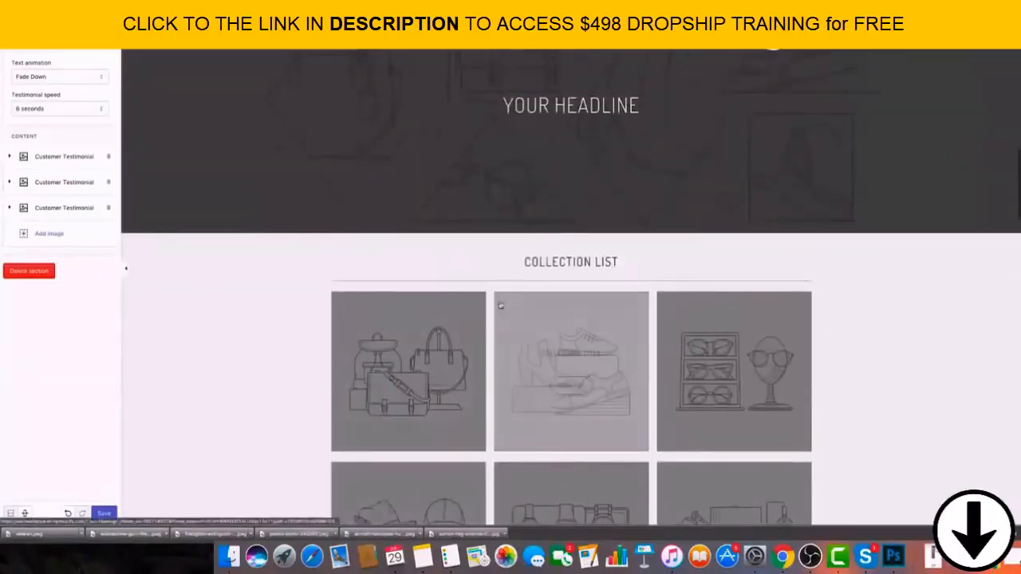
pyautogui.click(11, 40)
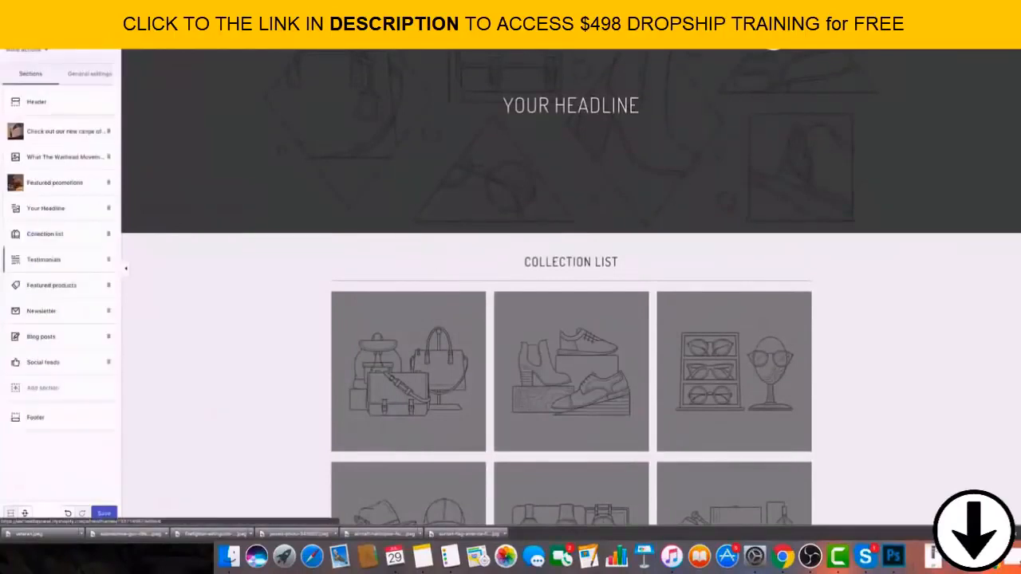
pyautogui.click(104, 236)
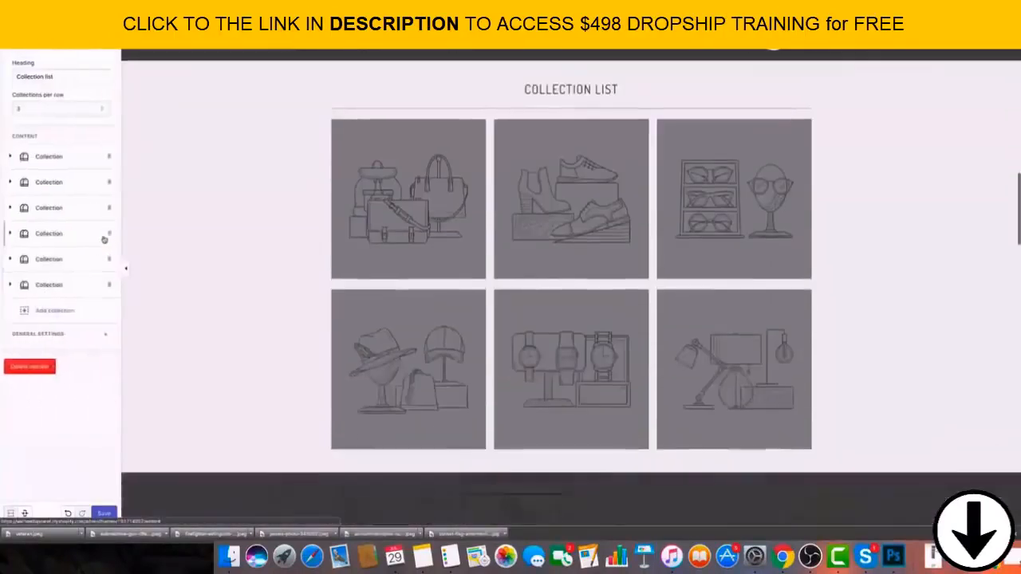
pyautogui.click(29, 366)
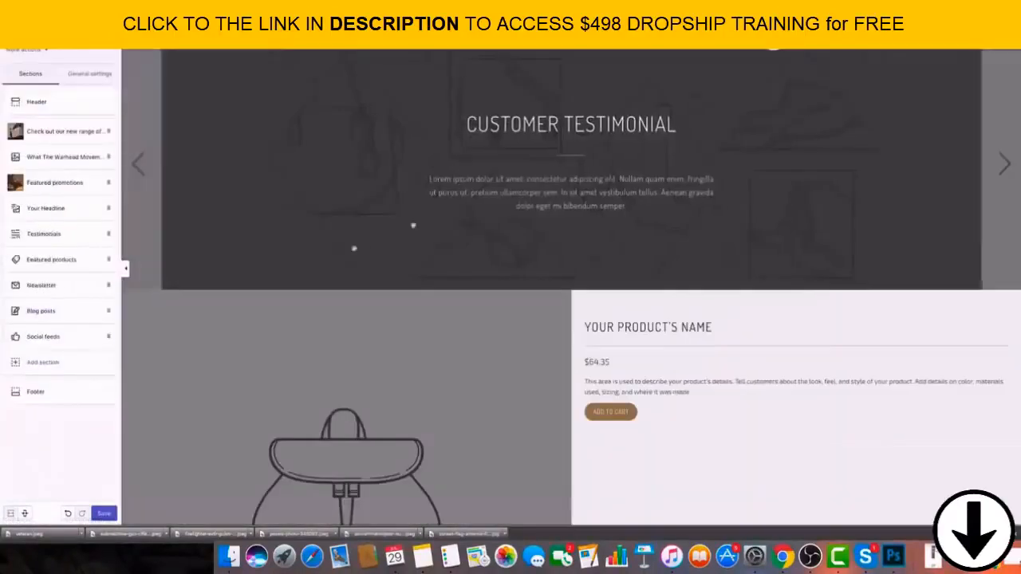
# Replace the Newsletter section's subheading with "Join The Force! Every email kills a terrorist!" and save the theme.
pyautogui.click(76, 286)
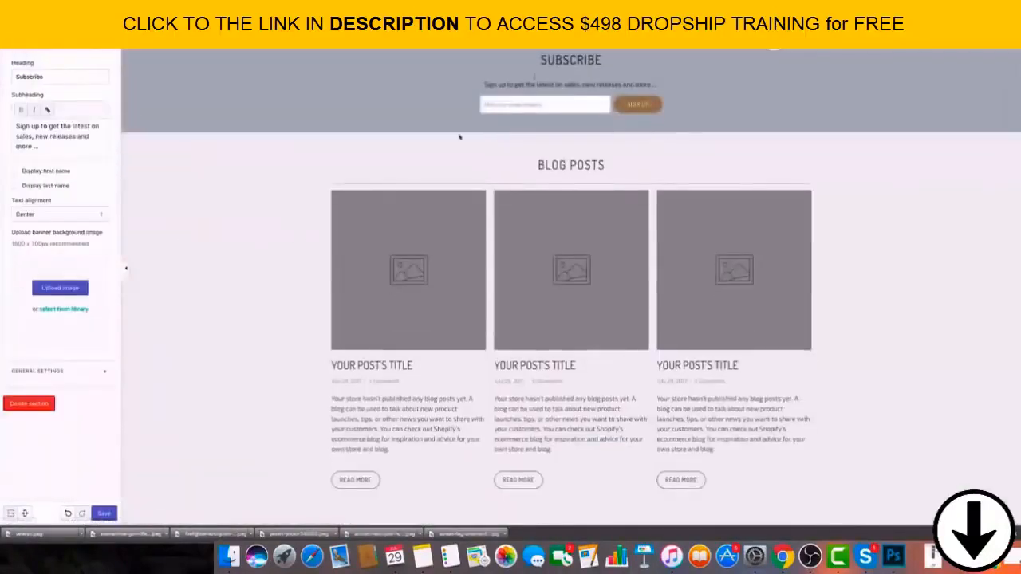
pyautogui.scroll(2, 459, 138)
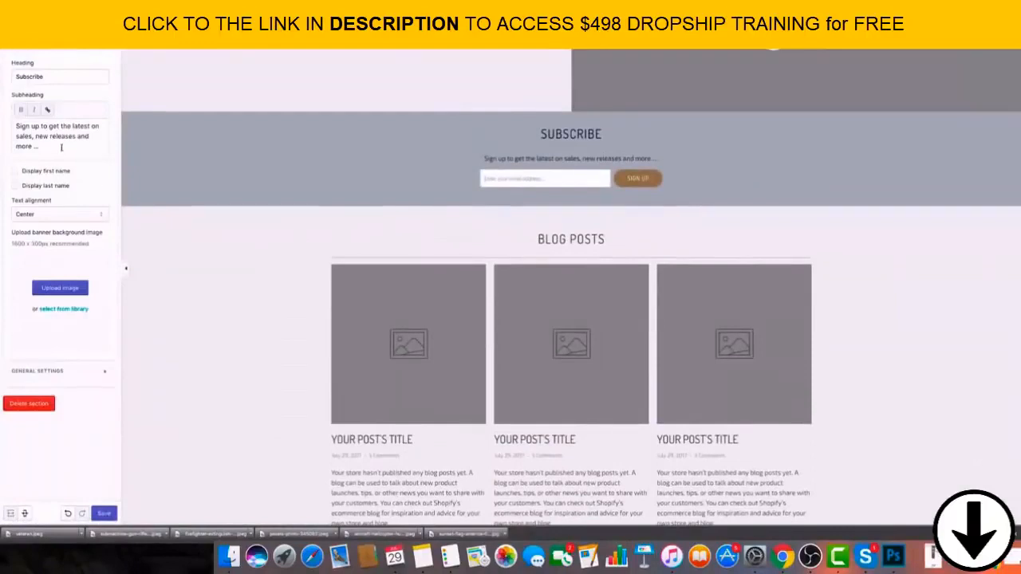
pyautogui.moveTo(61, 148); pyautogui.dragTo(2, 116)
pyautogui.press('BackSpace')
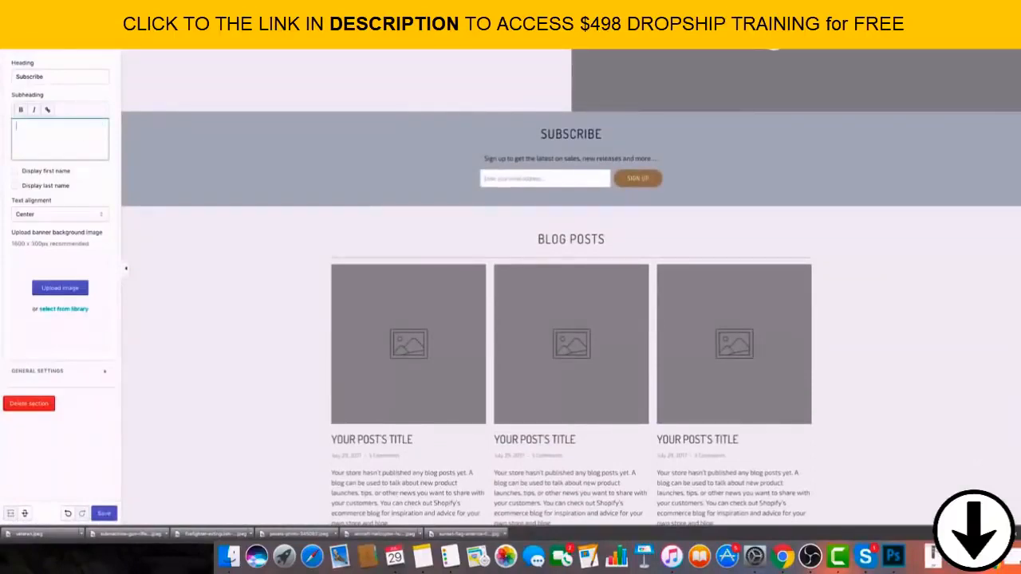
pyautogui.doubleClick(76, 78)
pyautogui.click(81, 130)
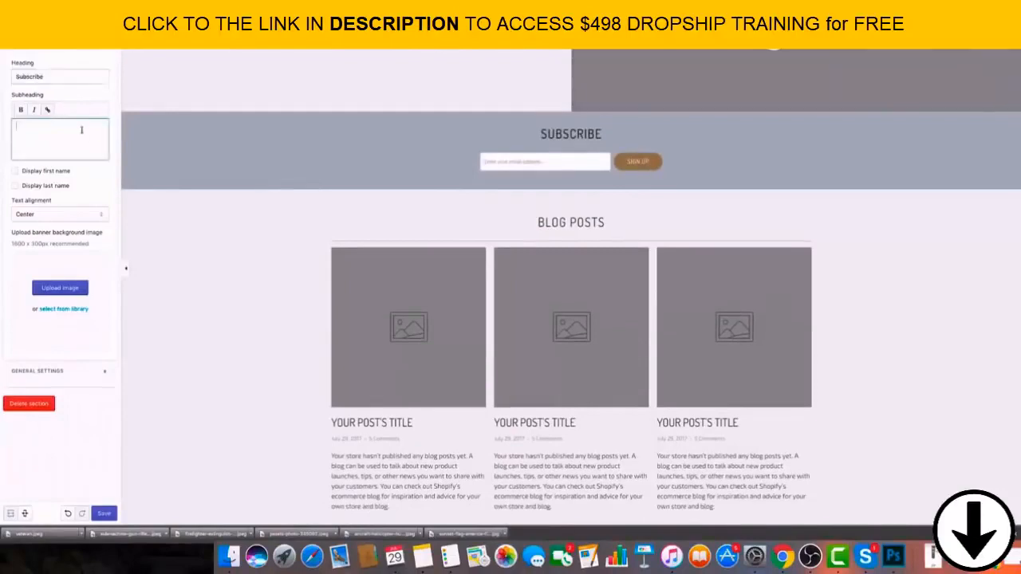
pyautogui.write('Sign')
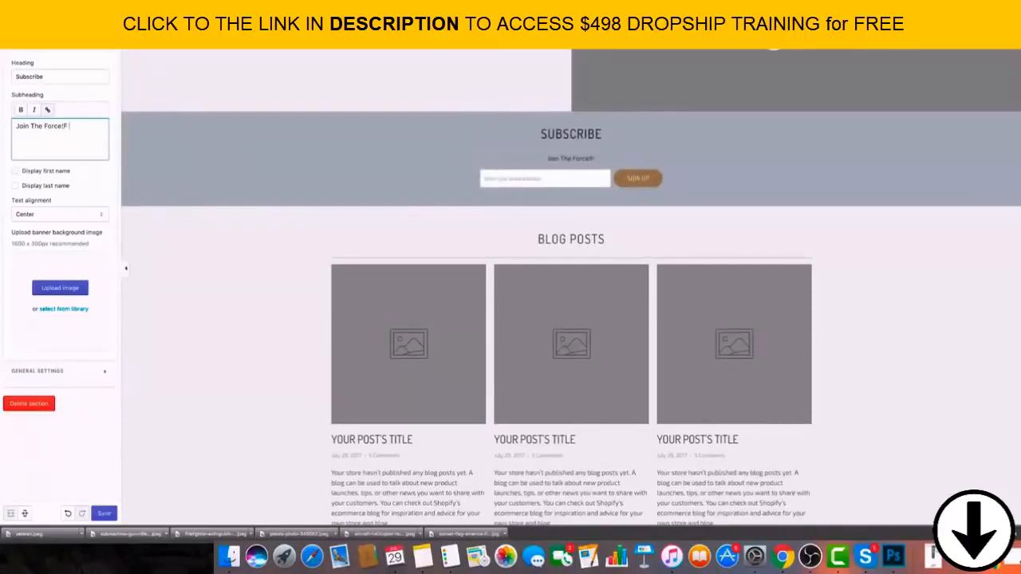
pyautogui.write('y email')
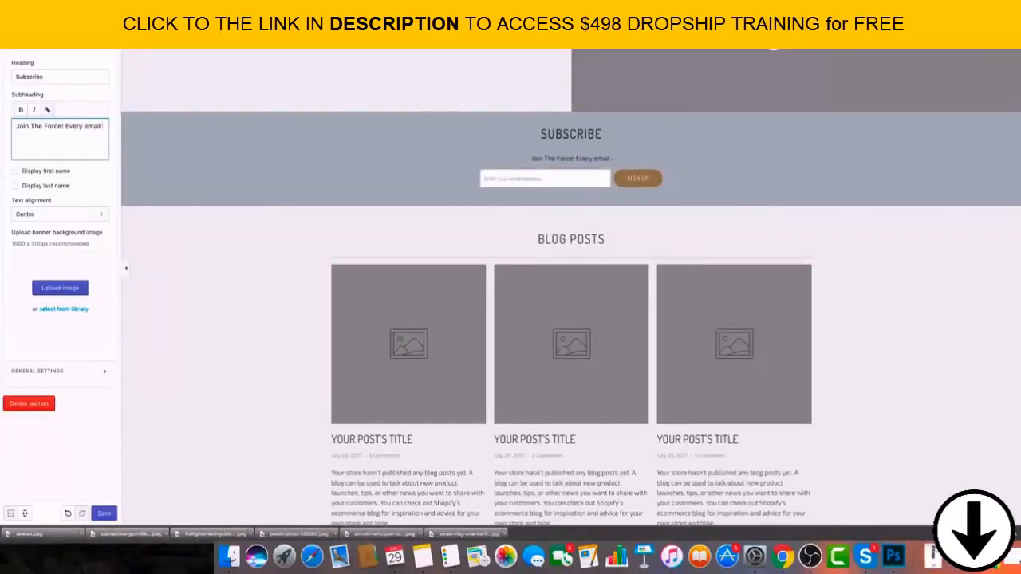
pyautogui.write(' kills a t')
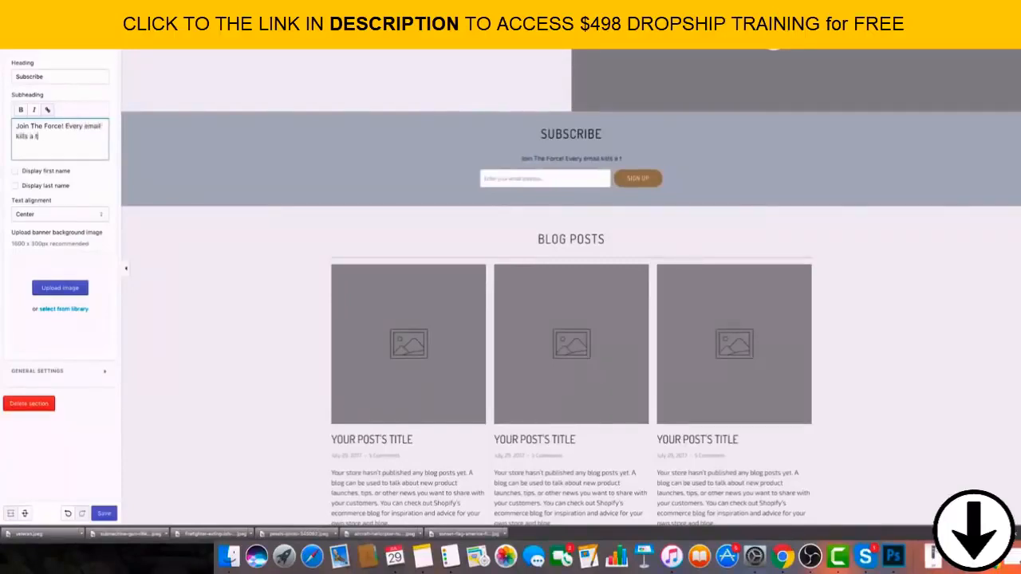
pyautogui.write('errorist!')
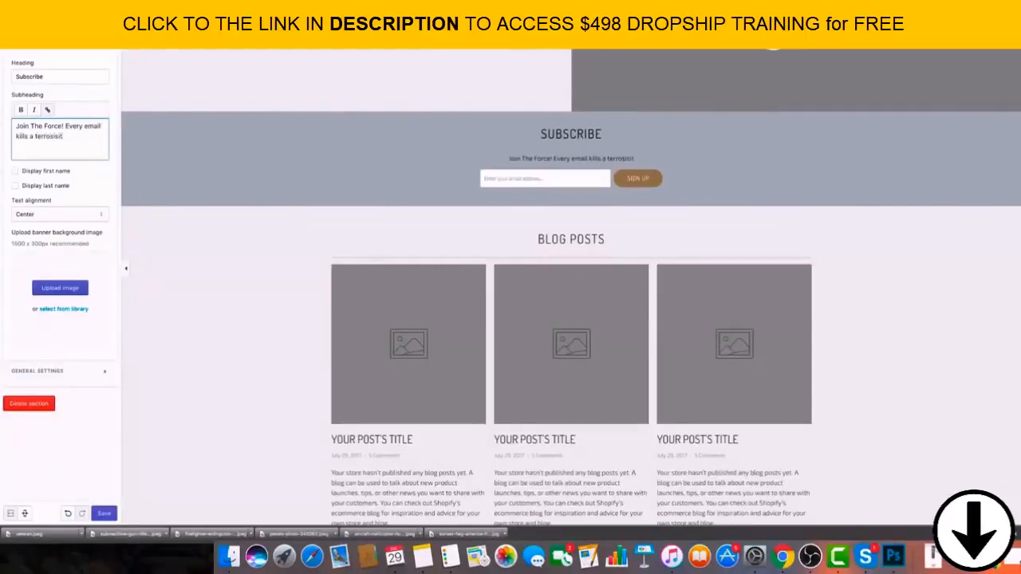
pyautogui.press('BackSpace')
pyautogui.press('BackSpace')
pyautogui.press('BackSpace')
pyautogui.press('BackSpace')
pyautogui.write('orist')
pyautogui.click(105, 183)
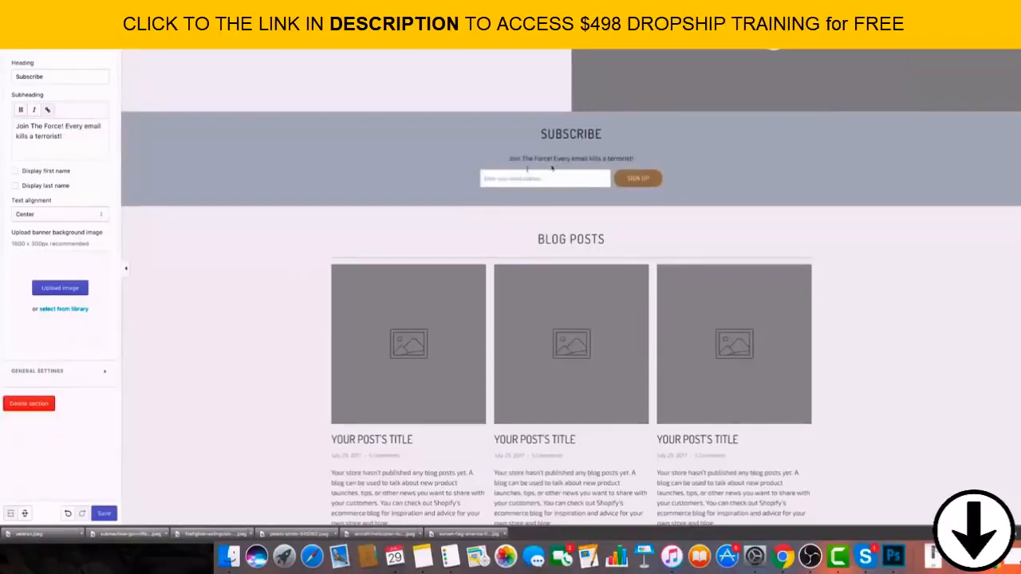
pyautogui.moveTo(525, 165); pyautogui.dragTo(624, 166)
pyautogui.click(621, 169)
pyautogui.click(102, 515)
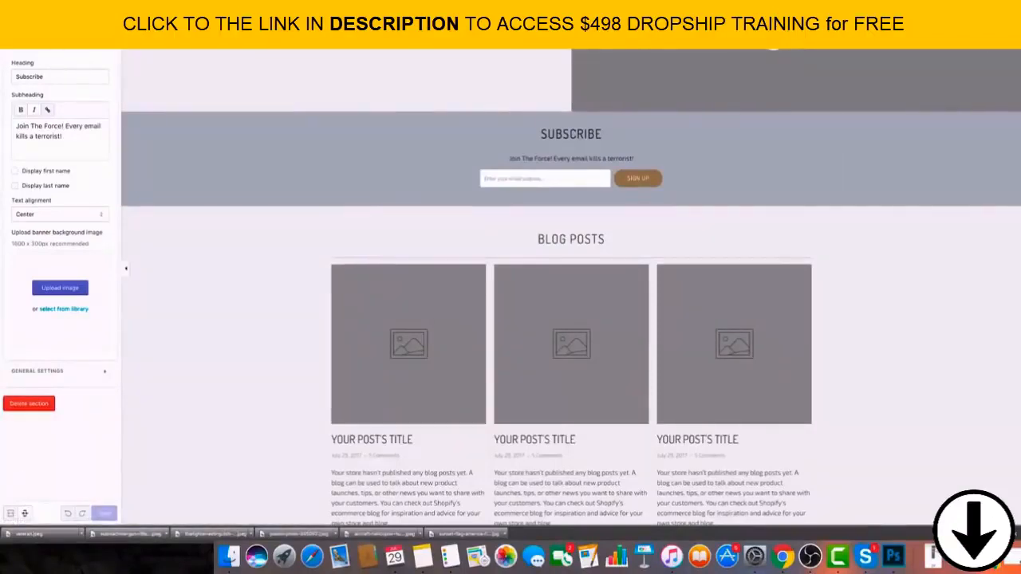
# Delete the Blog posts section from the home page.
pyautogui.click(22, 55)
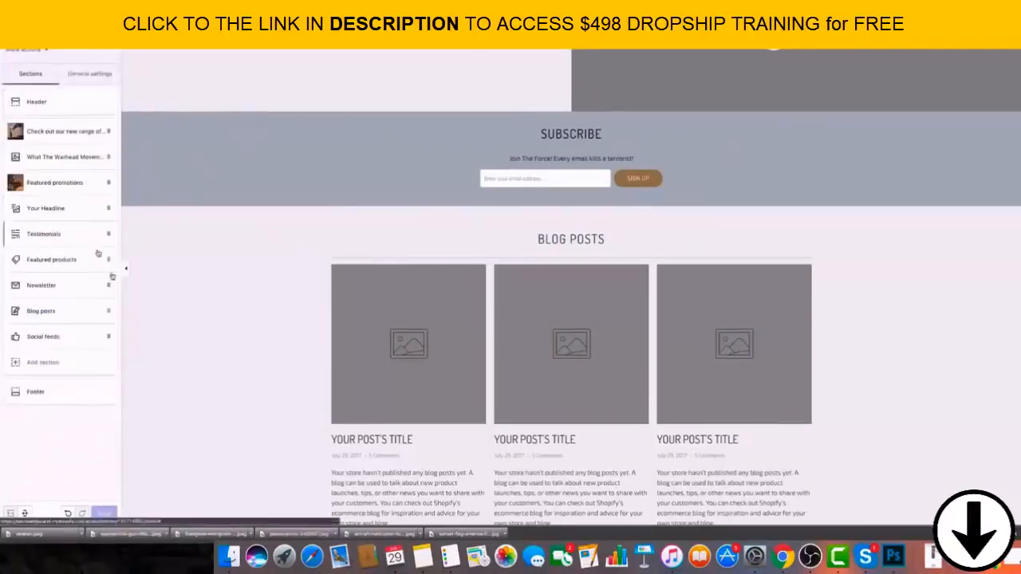
pyautogui.click(110, 319)
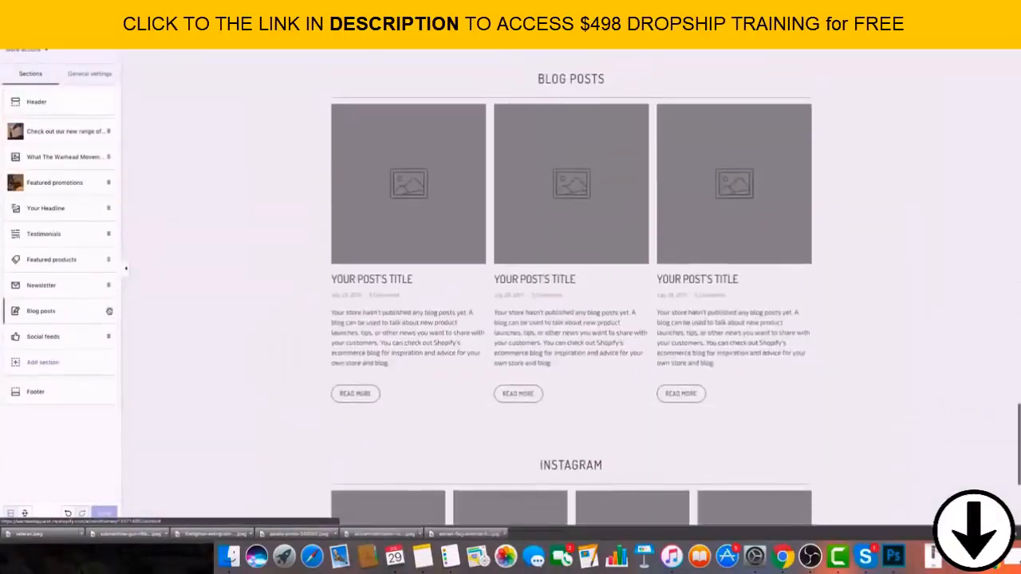
pyautogui.click(38, 283)
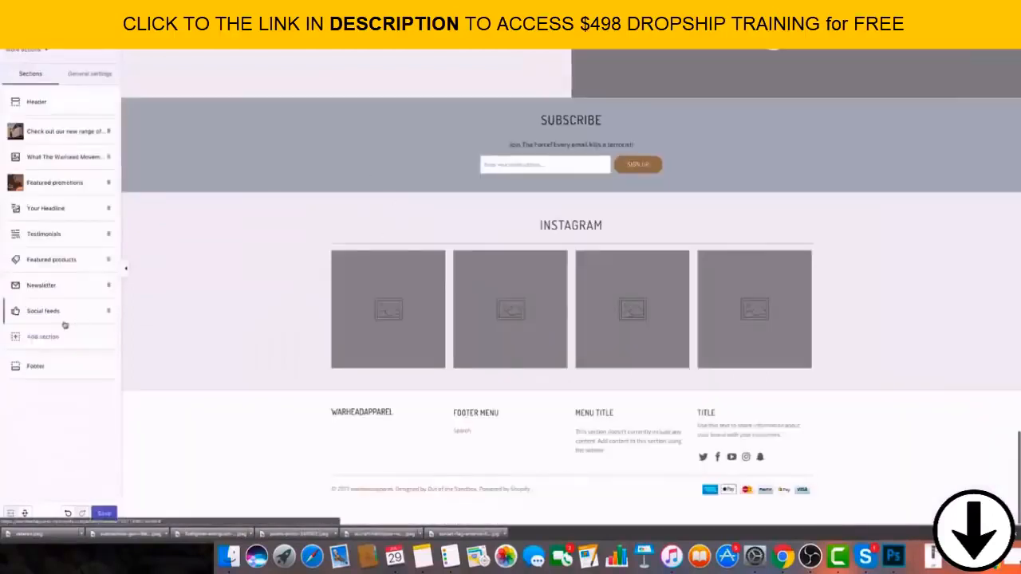
# Review the Social feeds, Featured products and Testimonials sections and how they look in the home page preview.
pyautogui.click(83, 309)
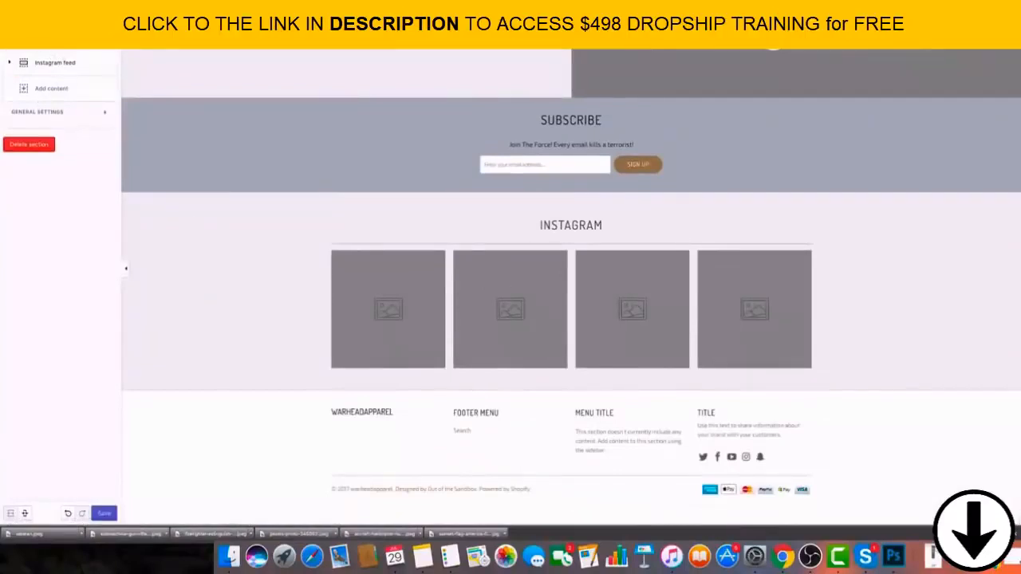
pyautogui.click(13, 33)
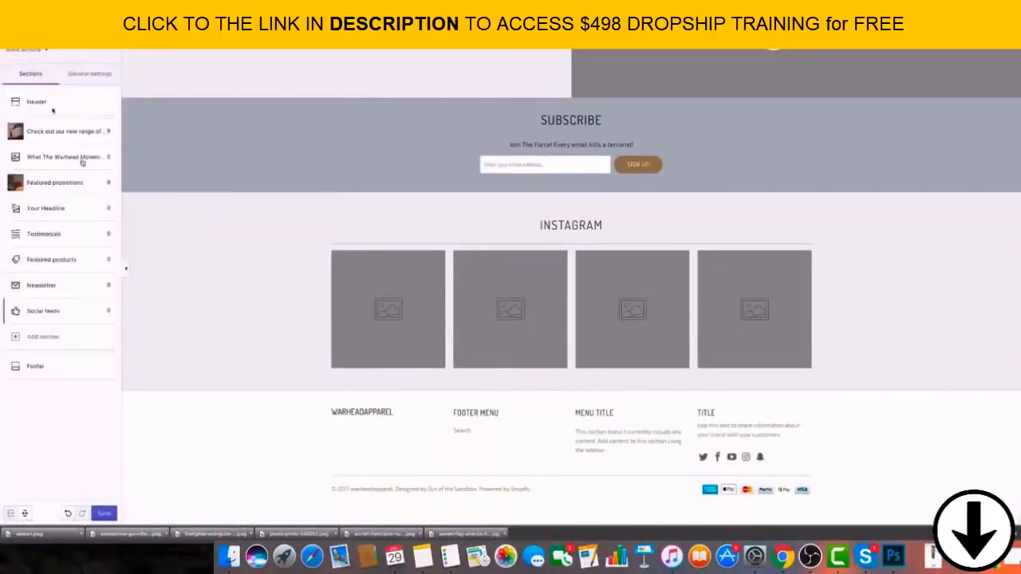
pyautogui.click(61, 263)
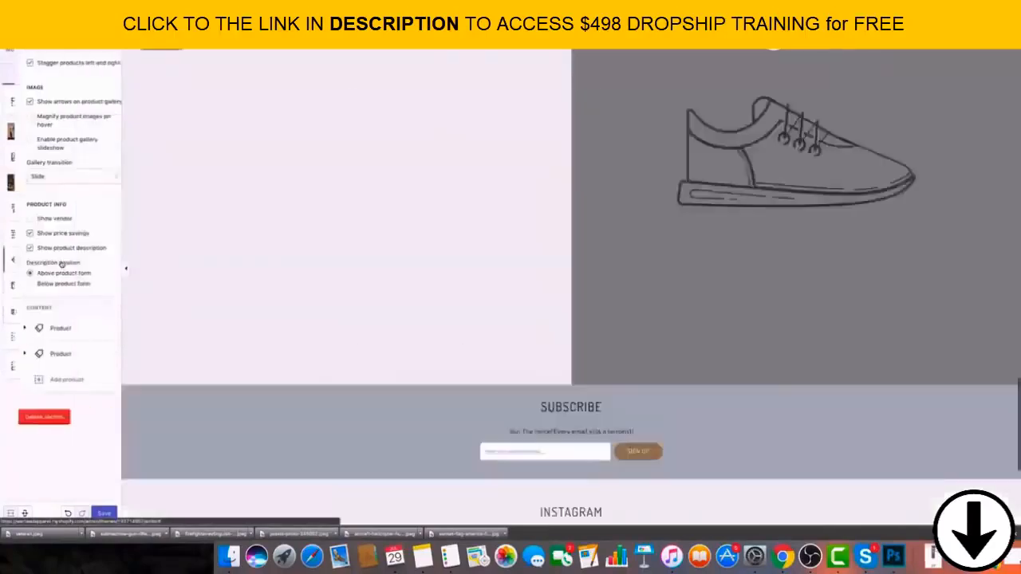
pyautogui.scroll(-6, 562, 189)
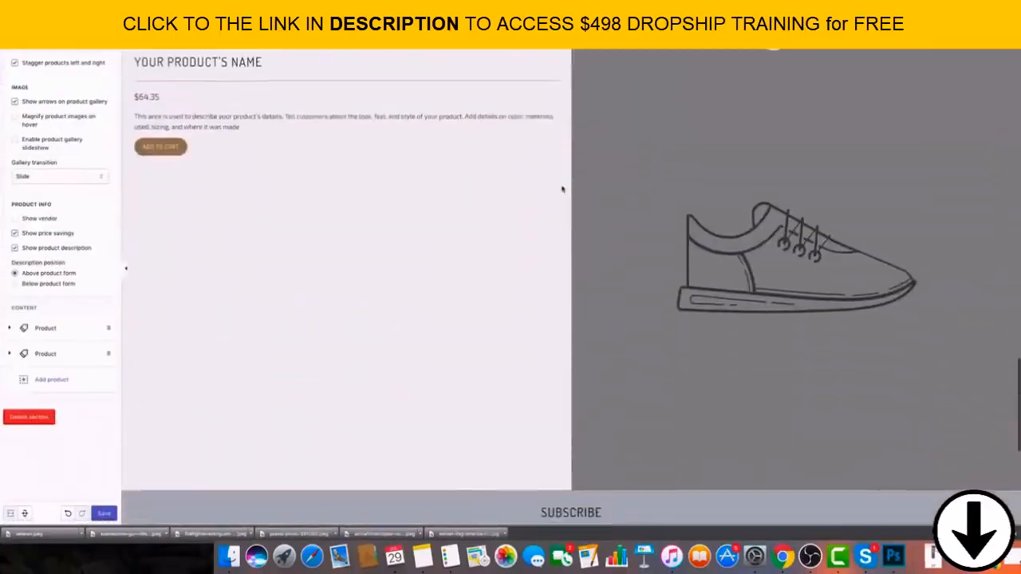
pyautogui.scroll(-5, 563, 189)
pyautogui.scroll(8, 630, 203)
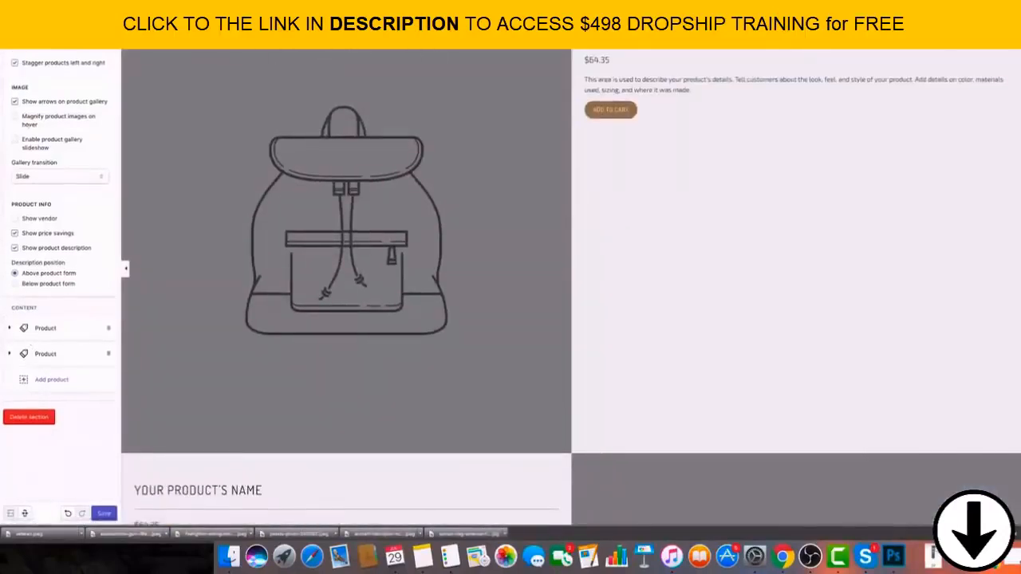
pyautogui.click(12, 38)
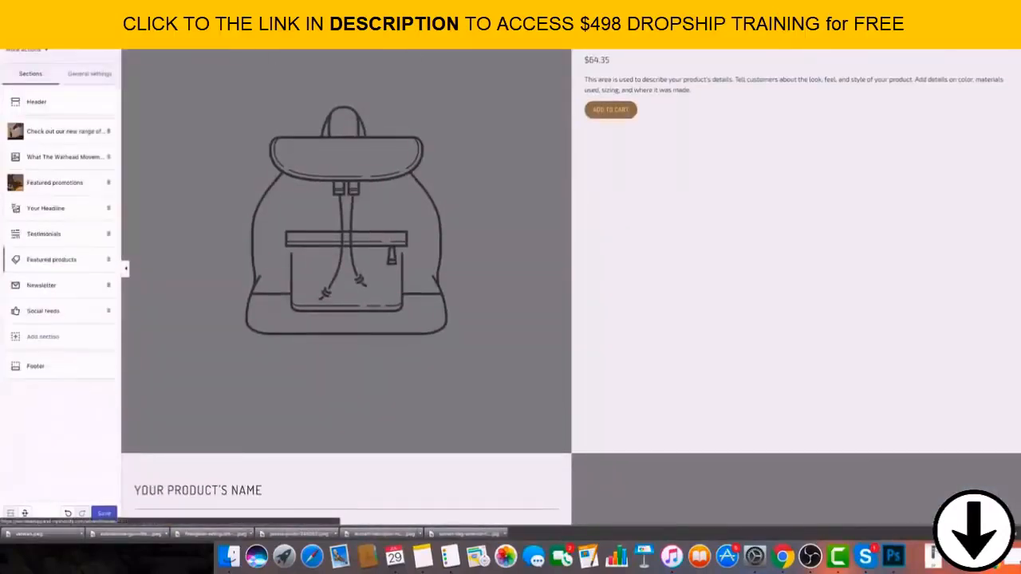
pyautogui.click(56, 235)
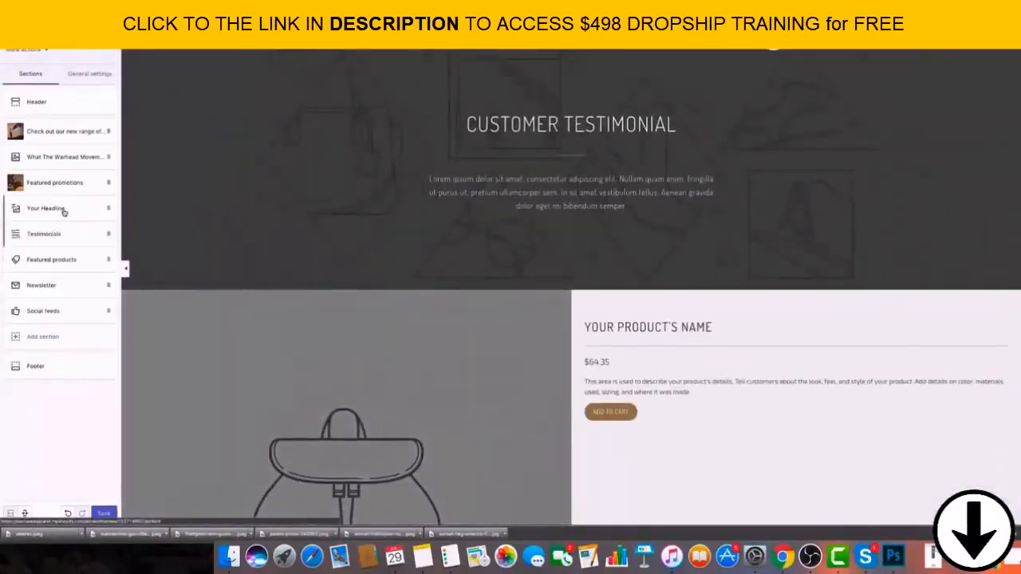
# Delete the "Your Headline" section from the home page.
pyautogui.click(63, 210)
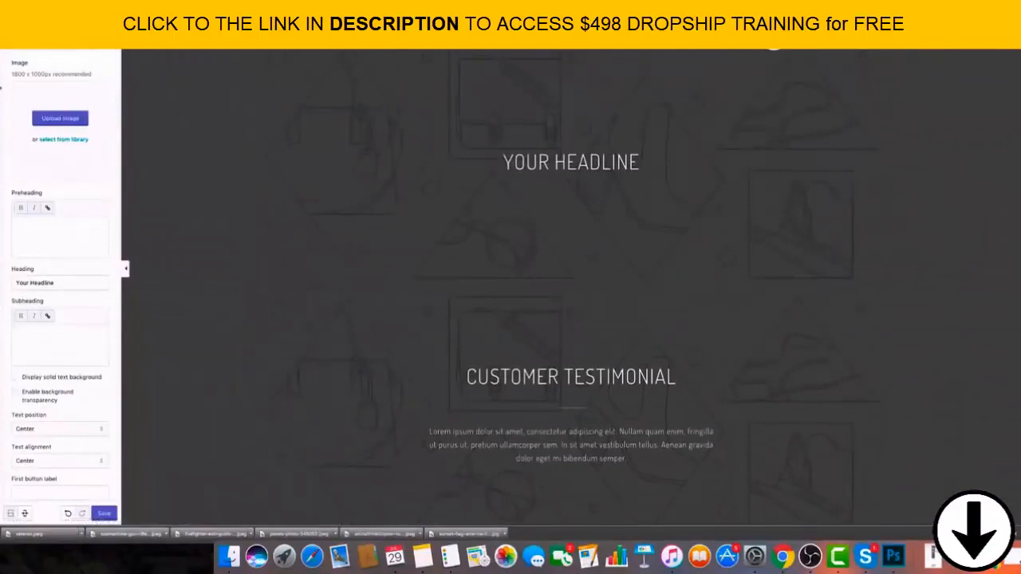
pyautogui.click(12, 37)
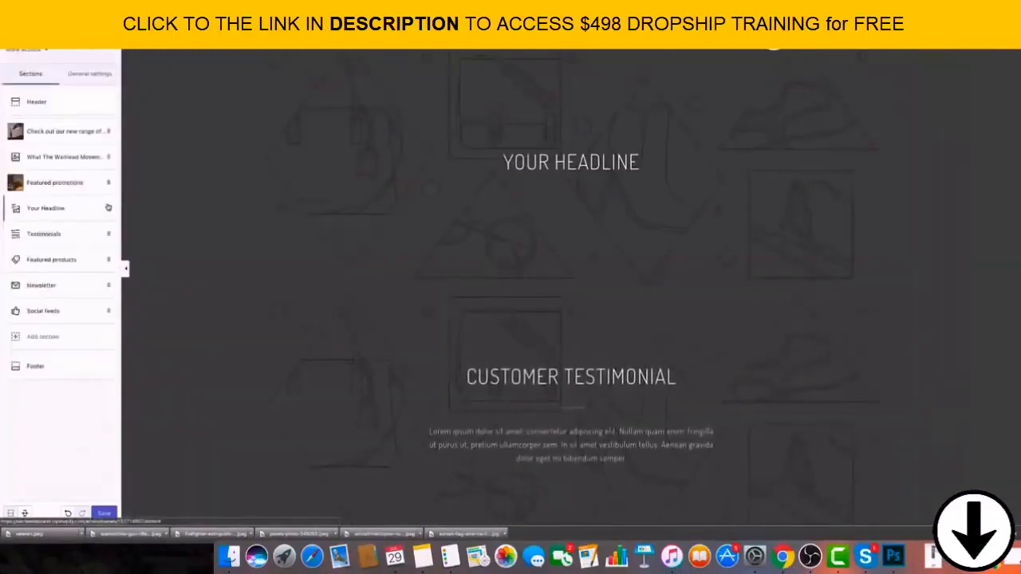
pyautogui.click(88, 208)
pyautogui.scroll(-5, 80, 303)
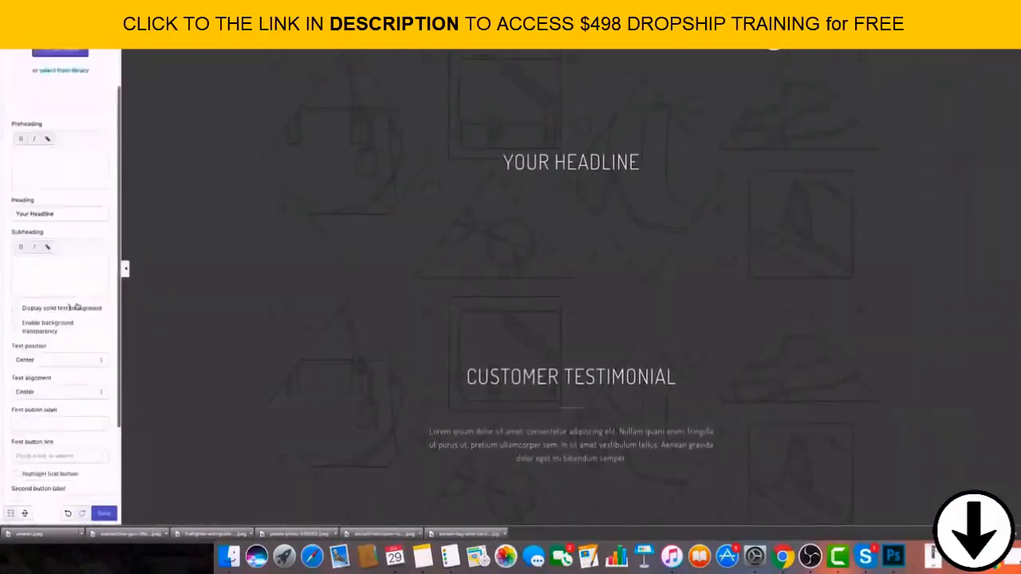
pyautogui.click(29, 489)
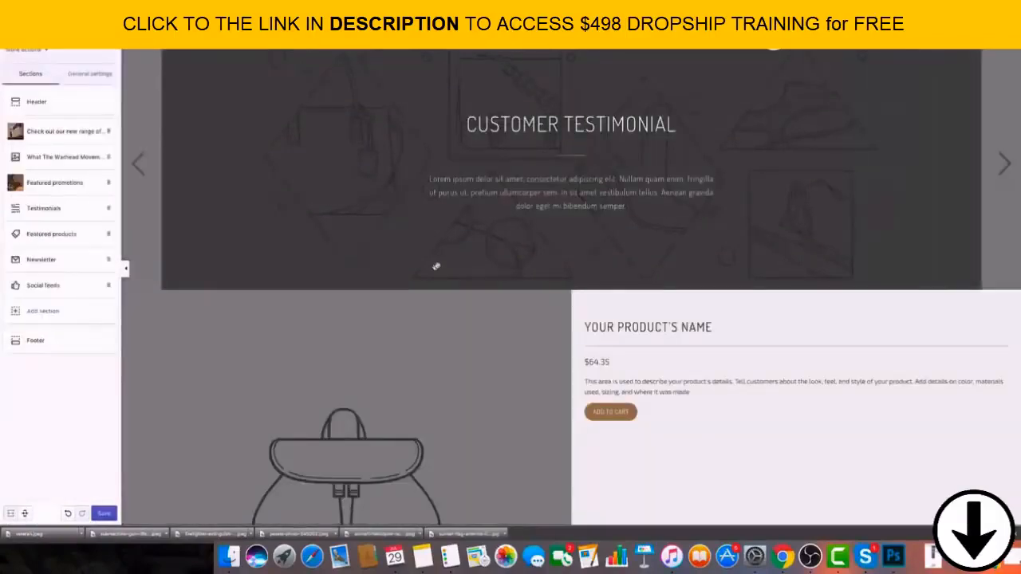
# Look over the whole home page preview from the flag banner down to the footer.
pyautogui.scroll(3, 692, 169)
pyautogui.scroll(-5, 678, 170)
pyautogui.scroll(13, 655, 166)
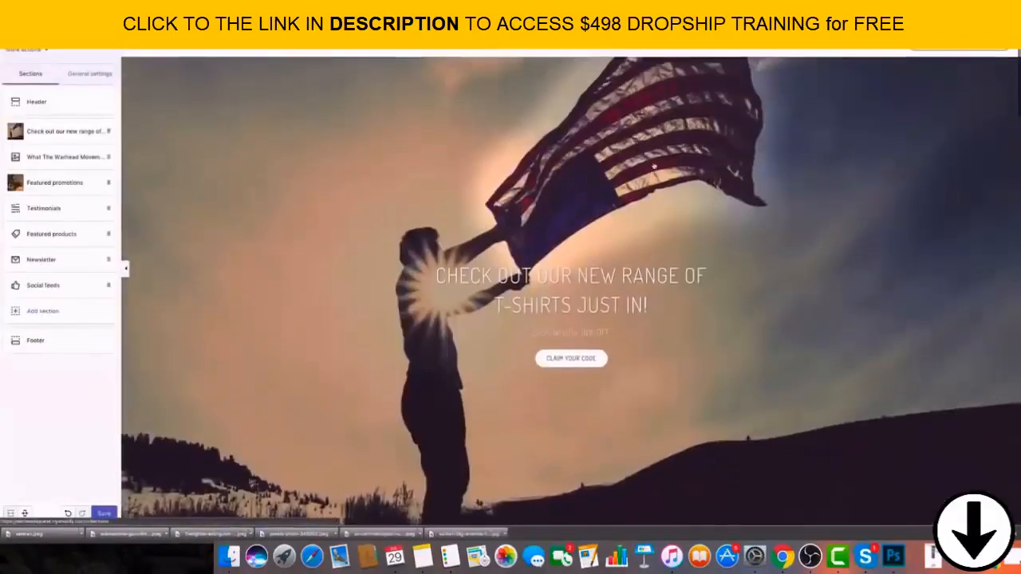
pyautogui.scroll(-2, 645, 165)
pyautogui.scroll(-10, 646, 166)
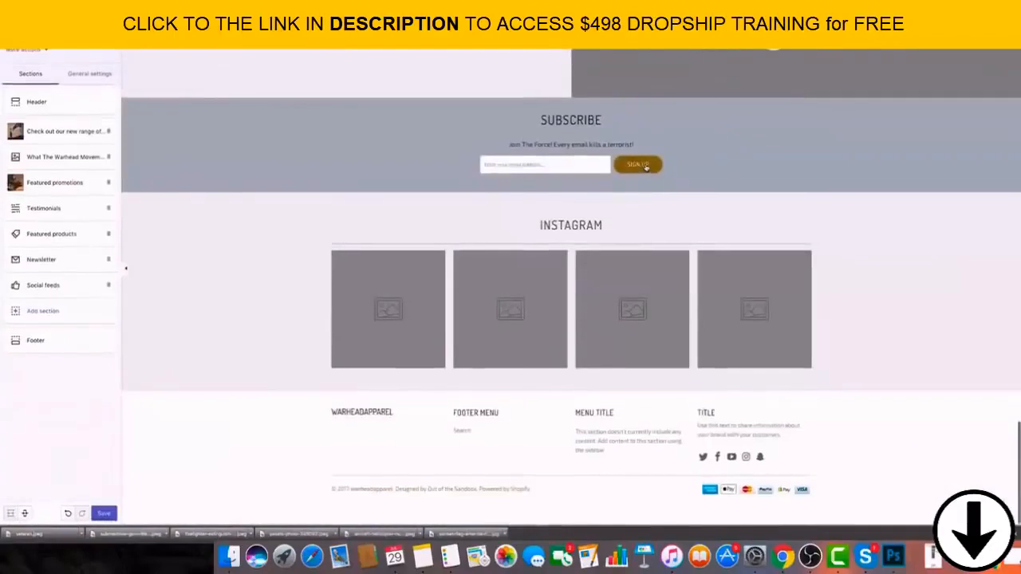
pyautogui.scroll(6, 638, 168)
pyautogui.scroll(6, 637, 168)
pyautogui.scroll(-12, 559, 183)
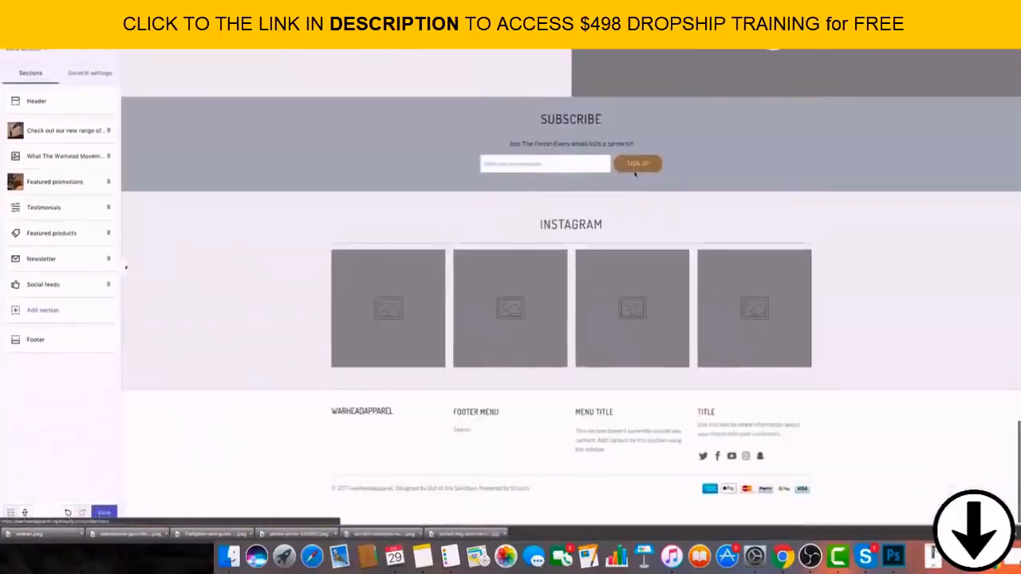
# Save the theme and leave the theme editor for the online store's Pages.
pyautogui.click(104, 513)
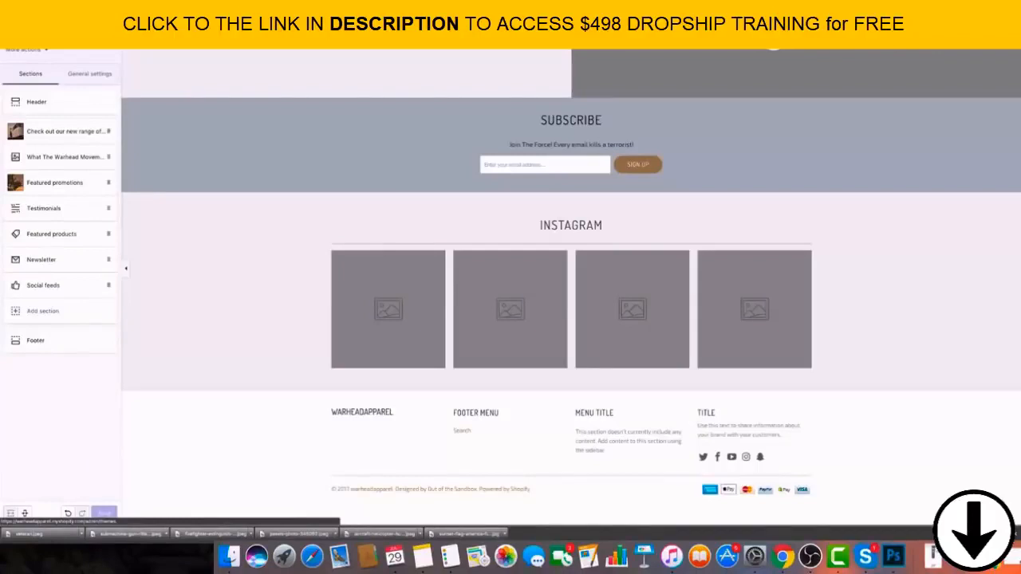
pyautogui.click(16, 29)
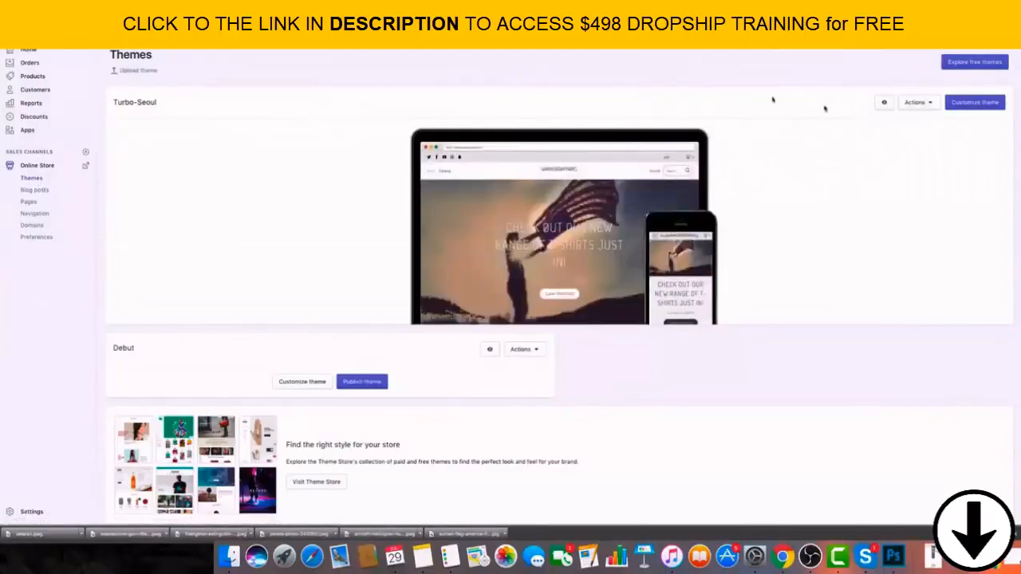
pyautogui.click(29, 201)
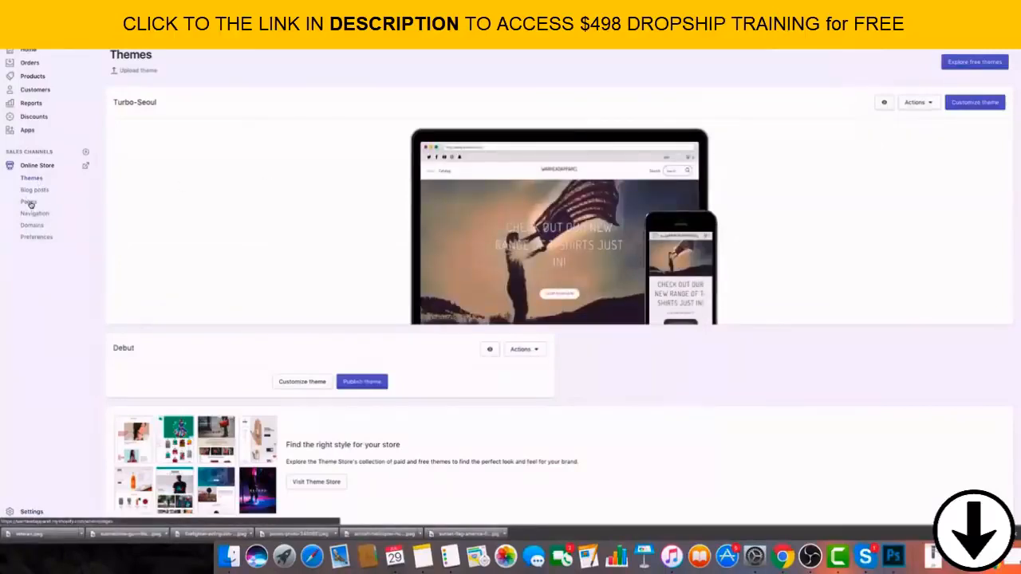
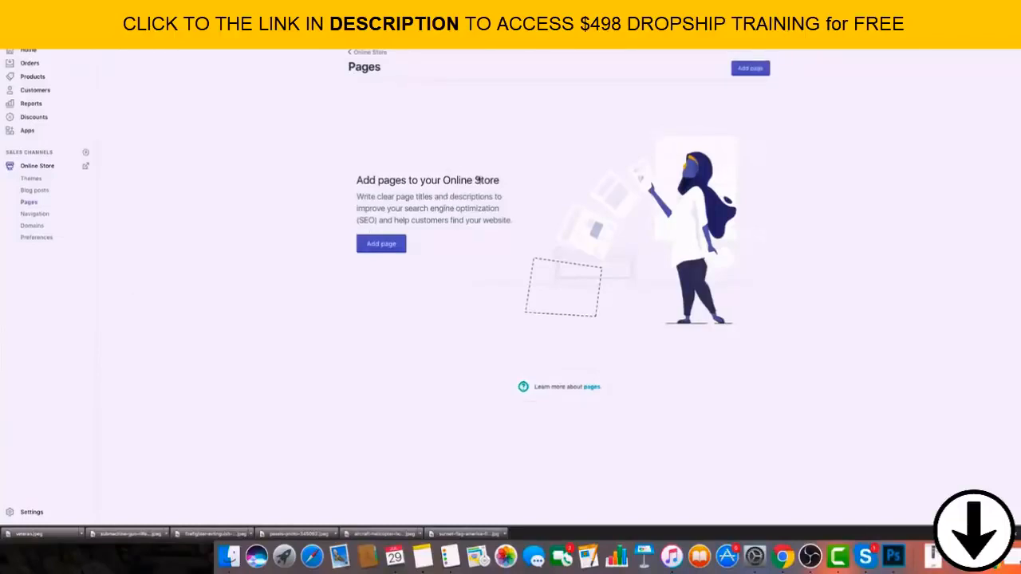
# Create a page titled "About Us" with no content, save it and return to the list of pages.
pyautogui.click(750, 68)
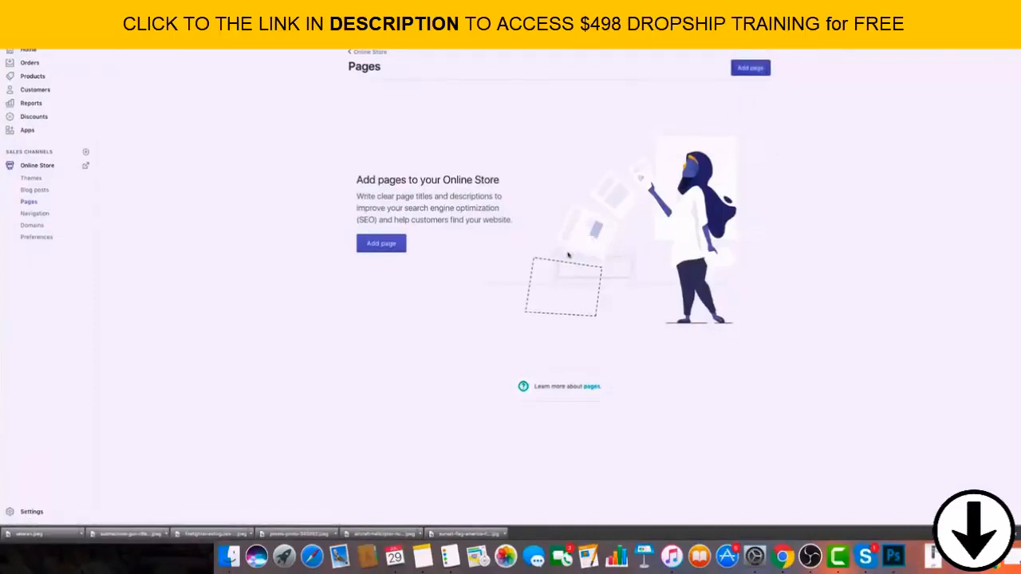
pyautogui.click(435, 134)
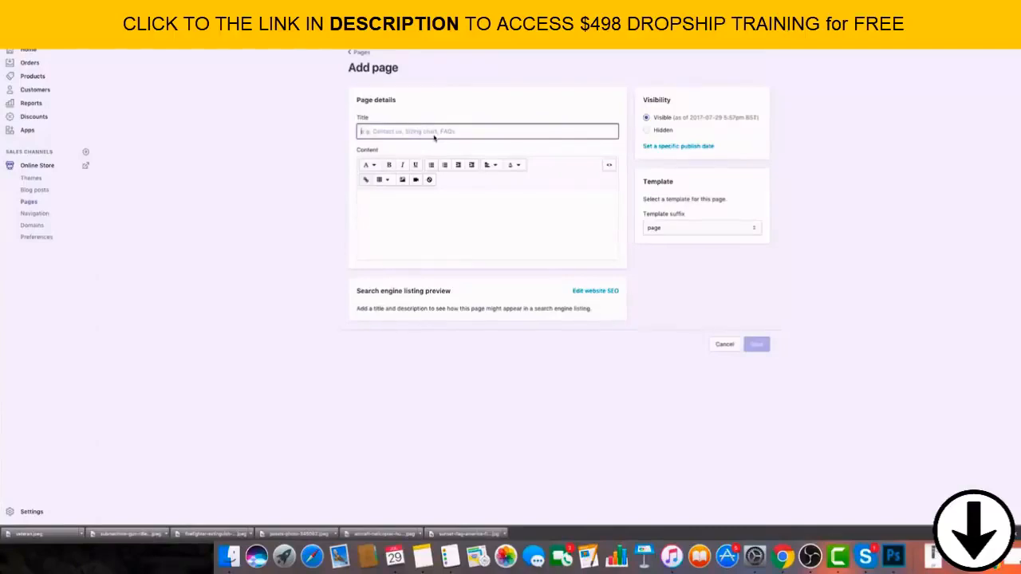
pyautogui.write('A')
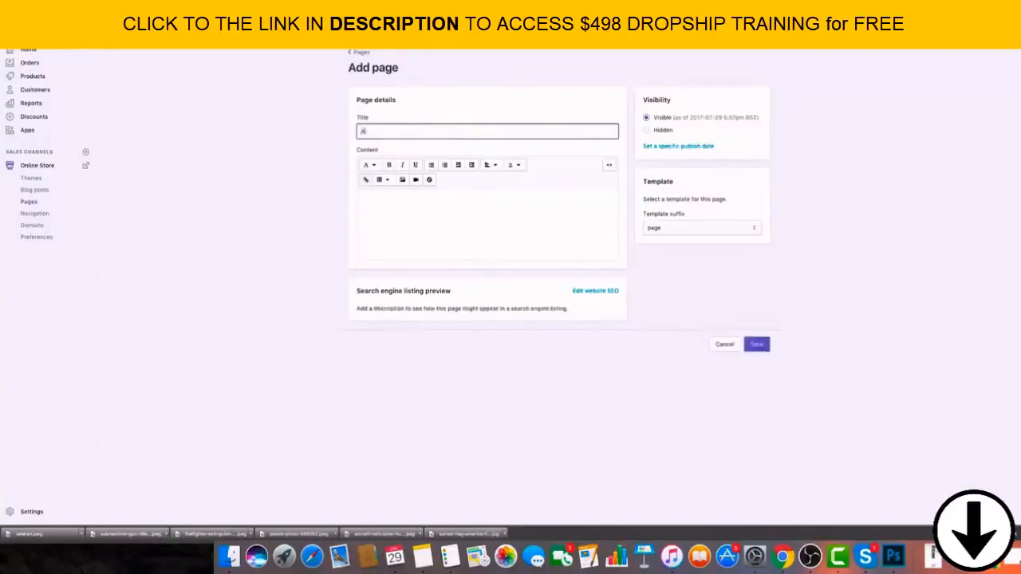
pyautogui.write('bout Us')
pyautogui.click(526, 242)
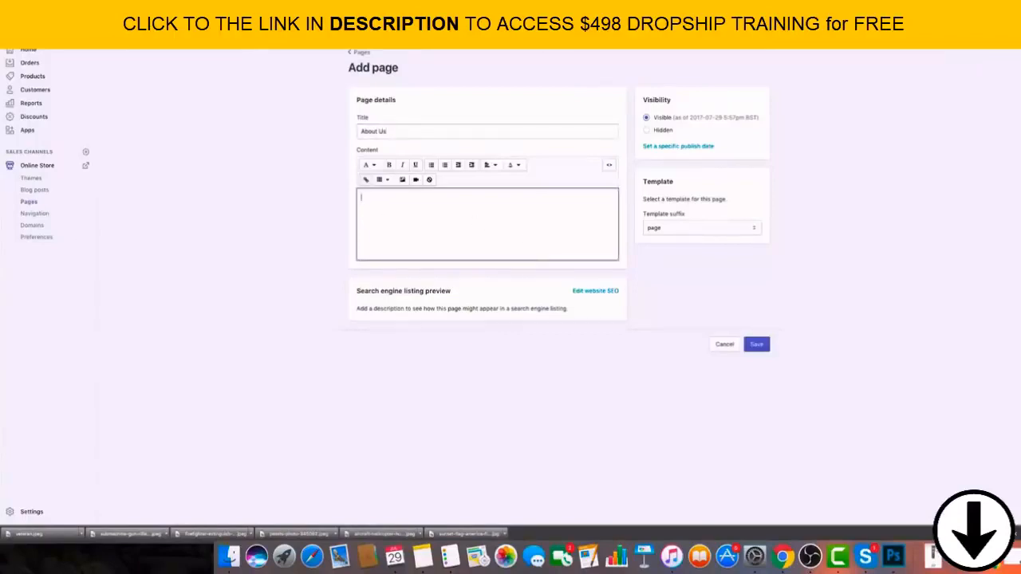
pyautogui.click(758, 348)
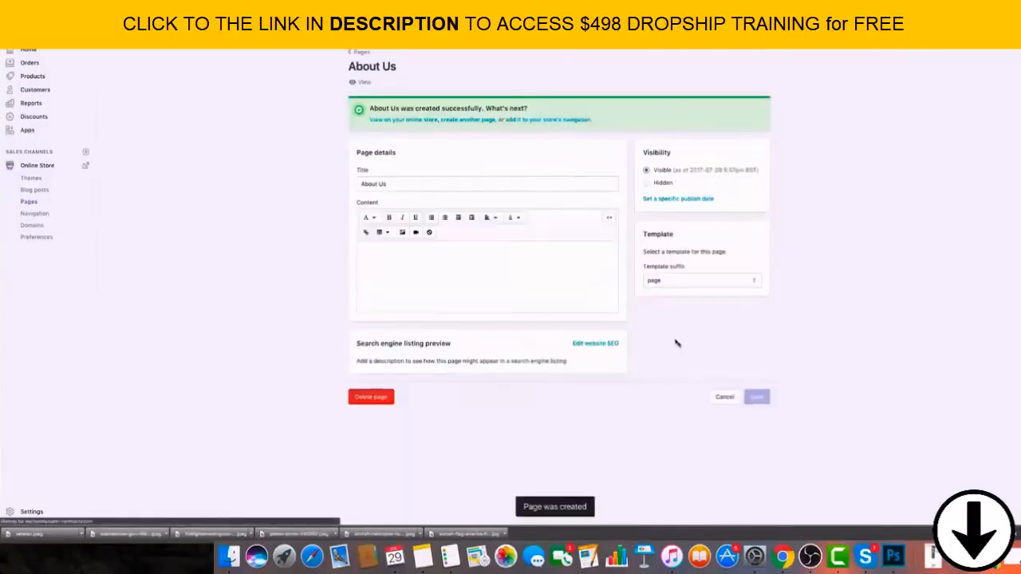
pyautogui.click(363, 52)
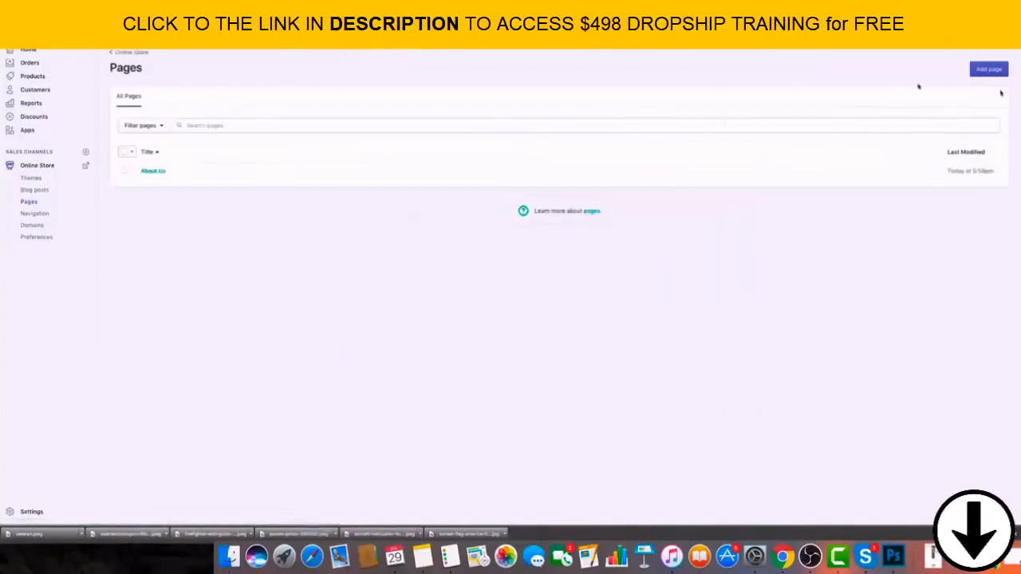
# Create a "Contact Us" page using the page.contact template, save it and check its view in the online store.
pyautogui.click(989, 72)
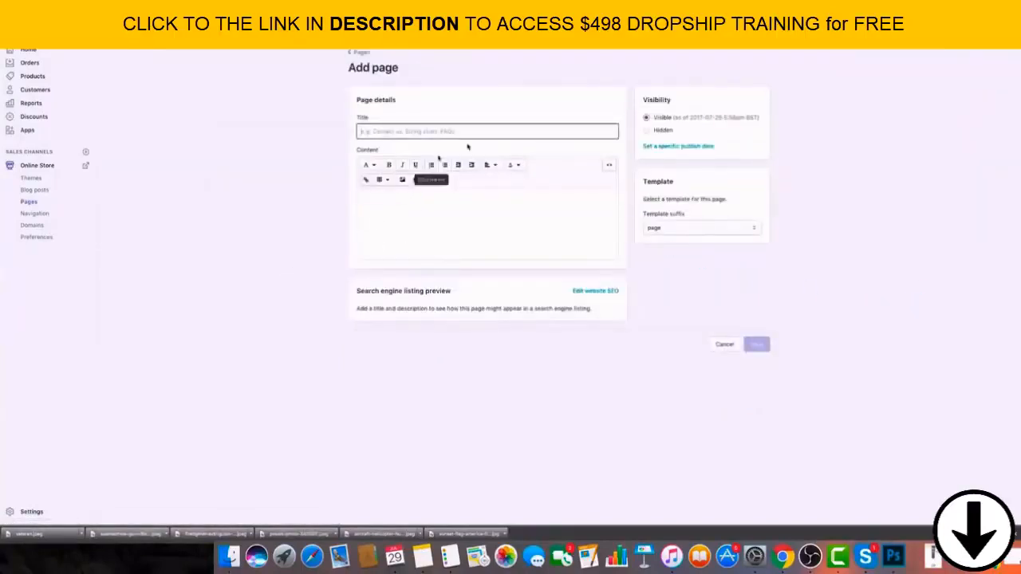
pyautogui.write('T')
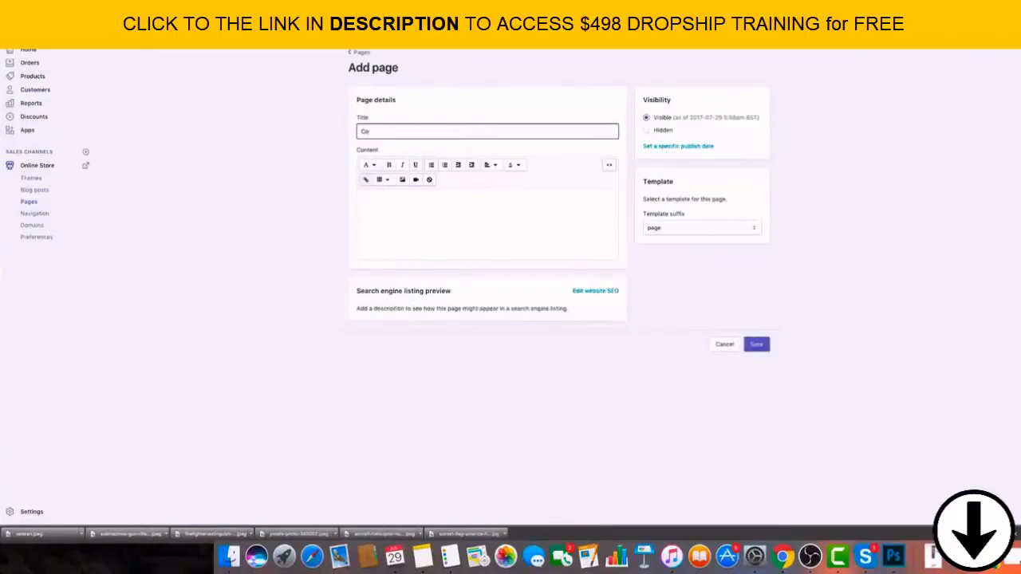
pyautogui.click(663, 228)
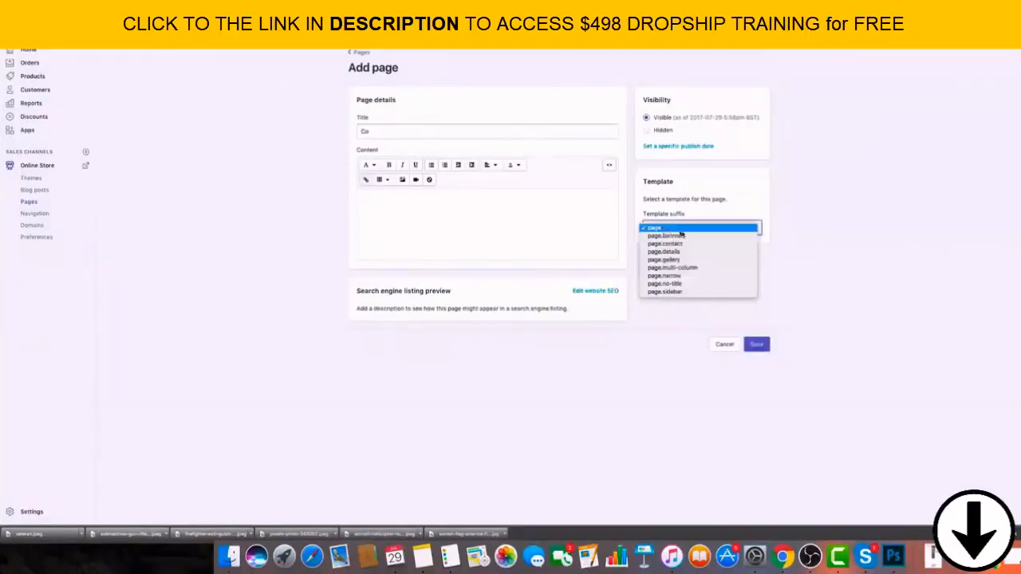
pyautogui.click(698, 244)
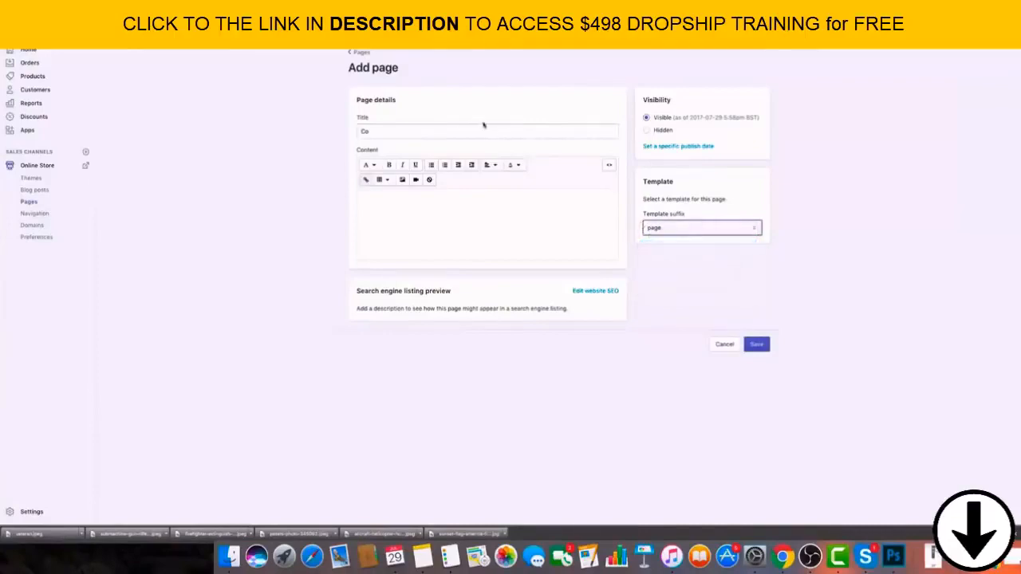
pyautogui.click(441, 132)
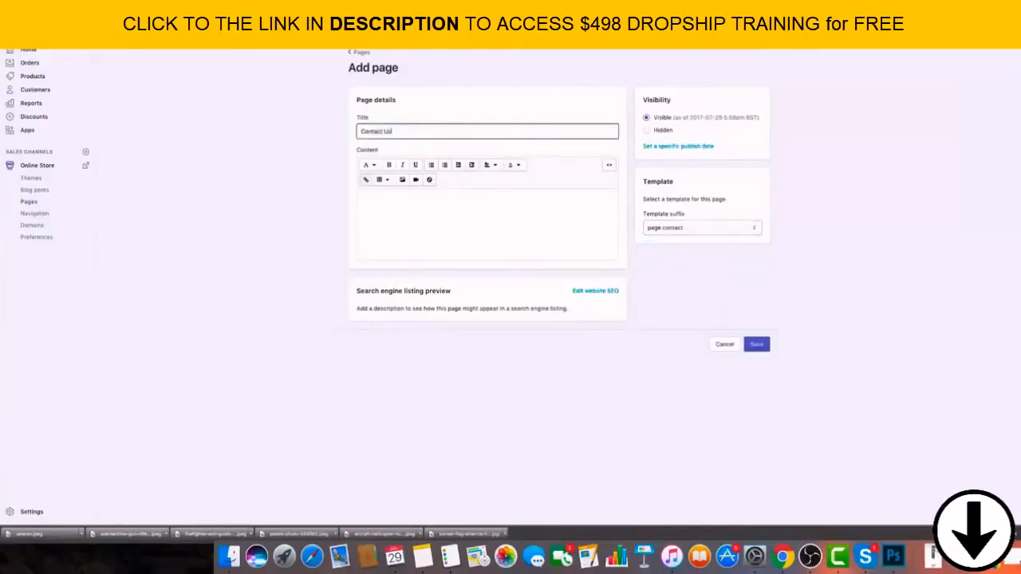
pyautogui.click(756, 344)
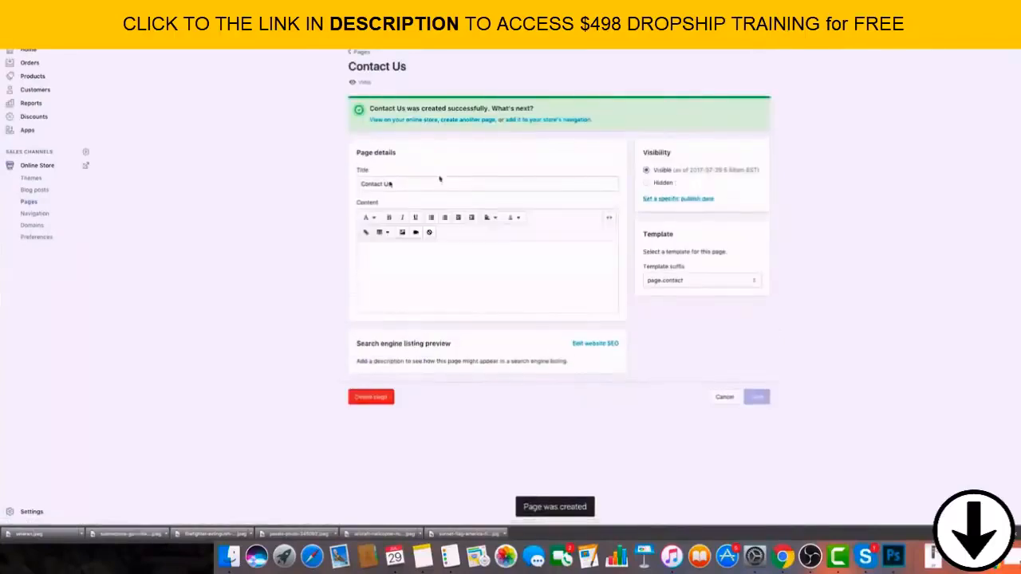
pyautogui.click(359, 83)
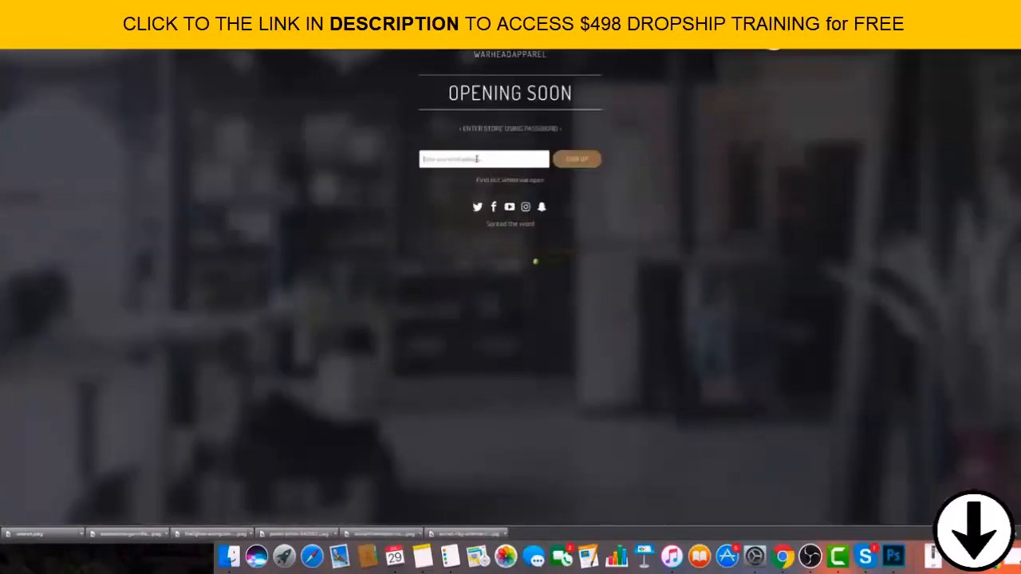
pyautogui.click(219, 19)
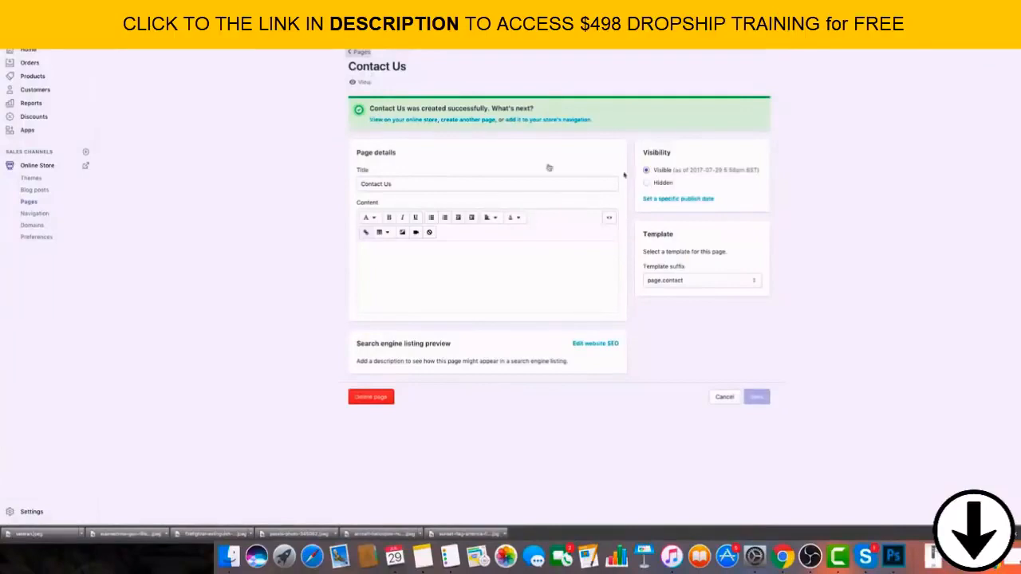
# Retitle the saved "Contact Us" page as "Order Lookup", save it and return to the list of pages.
pyautogui.moveTo(434, 184); pyautogui.dragTo(354, 177)
pyautogui.write('Order Lookup')
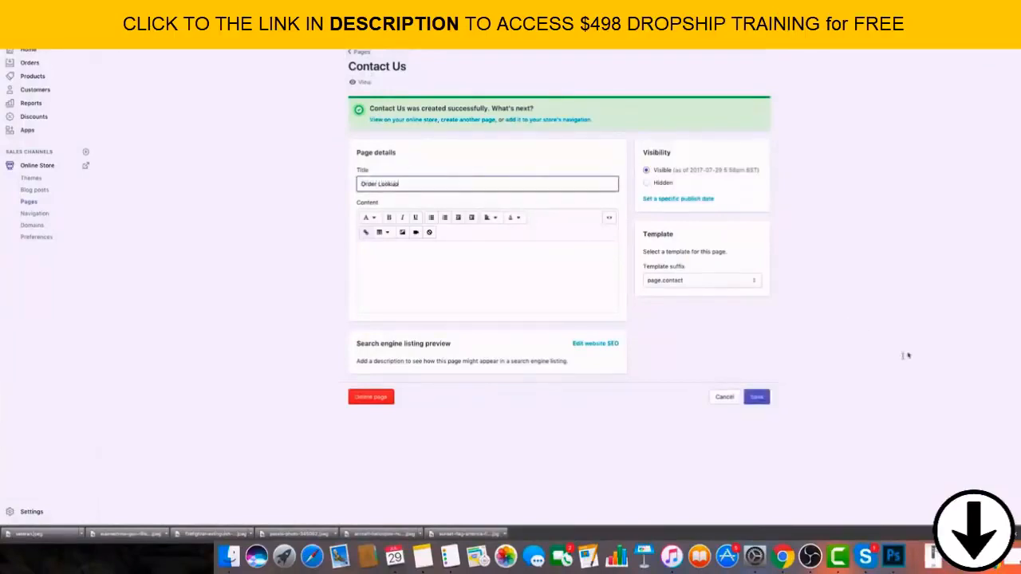
pyautogui.click(756, 397)
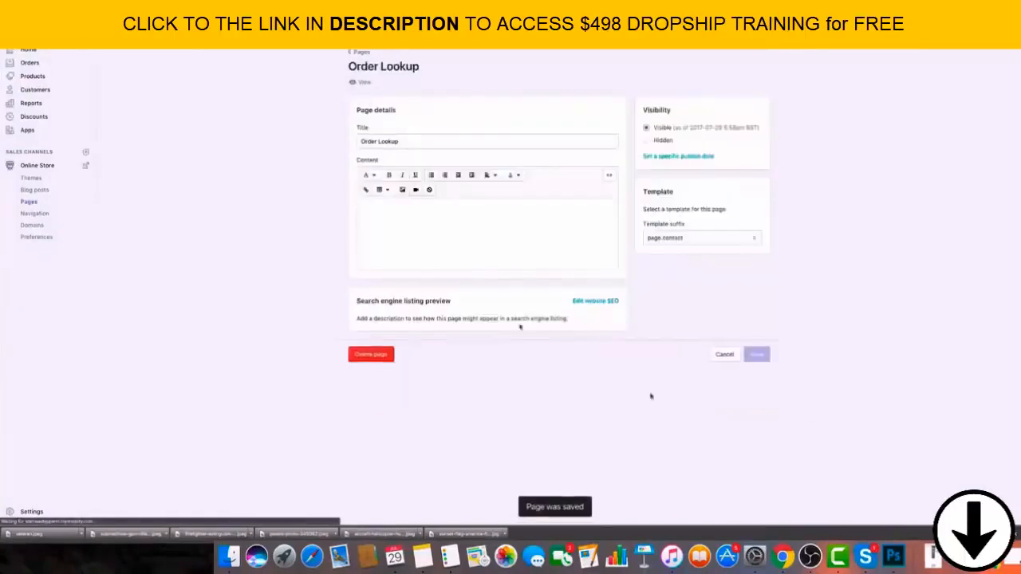
pyautogui.click(677, 236)
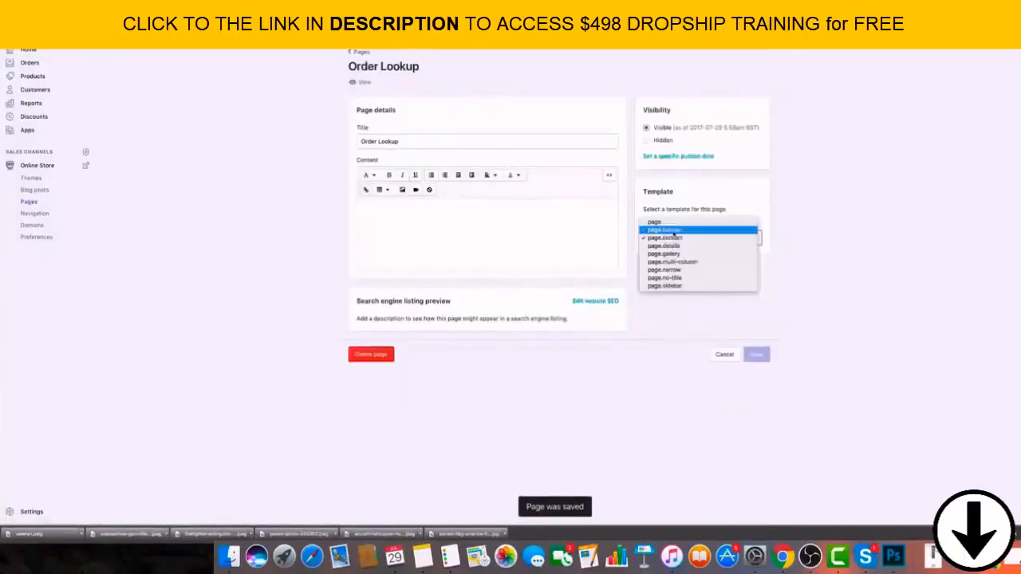
pyautogui.click(851, 337)
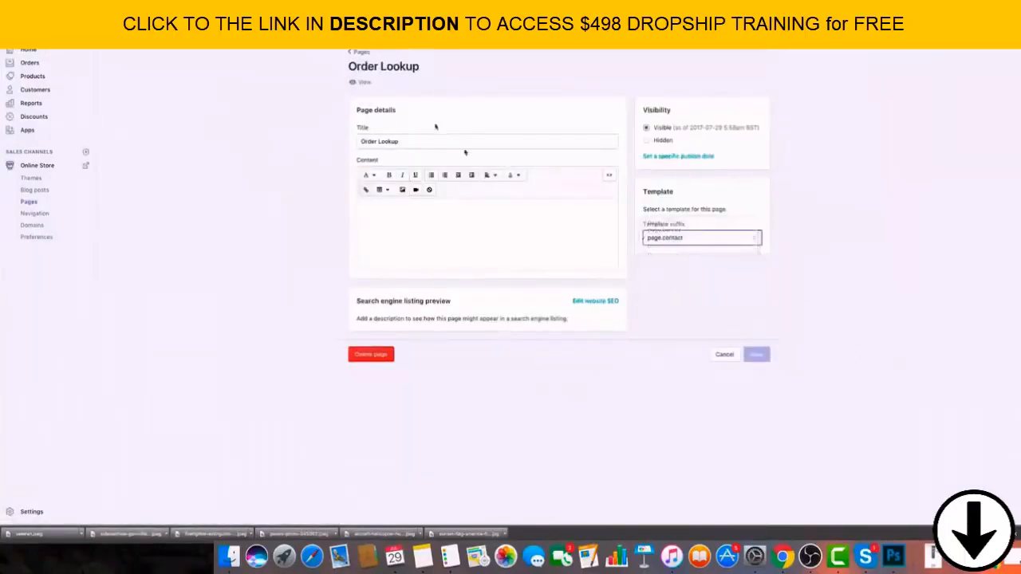
pyautogui.click(357, 52)
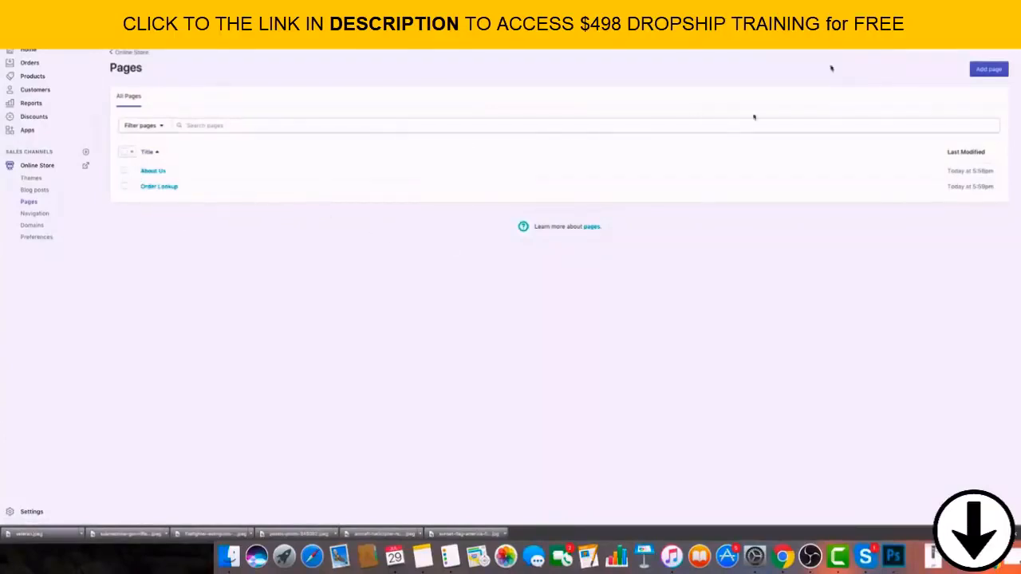
# Create a new "Order Lookup" page with the default page template, save it and return to the list of pages.
pyautogui.click(978, 70)
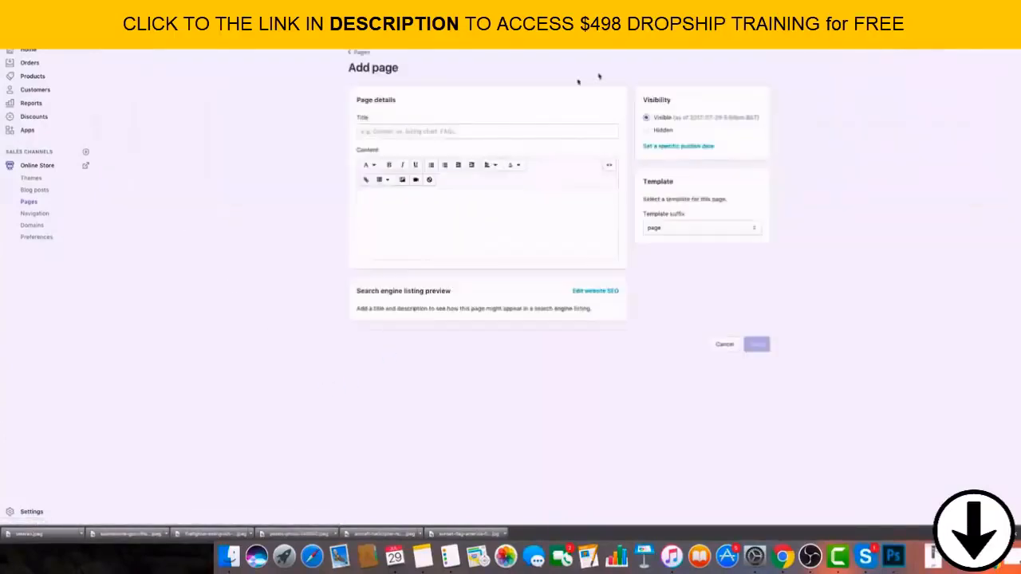
pyautogui.click(483, 131)
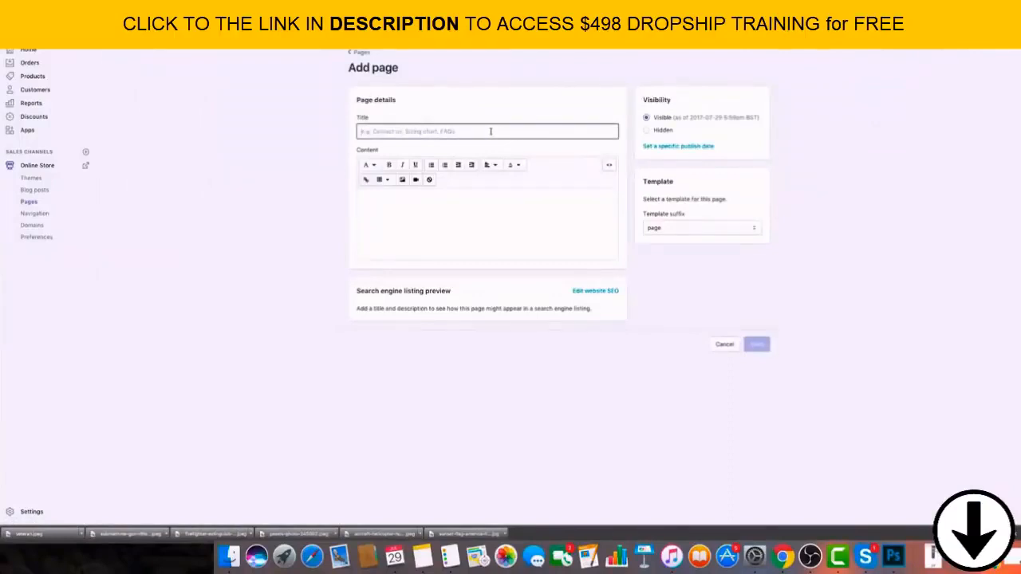
pyautogui.write('Order Lookup')
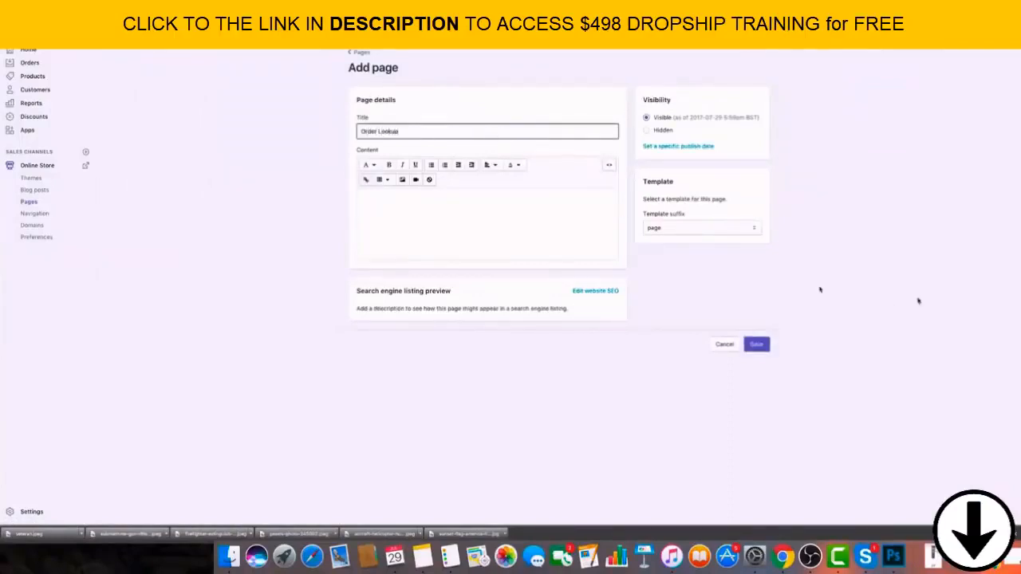
pyautogui.click(761, 347)
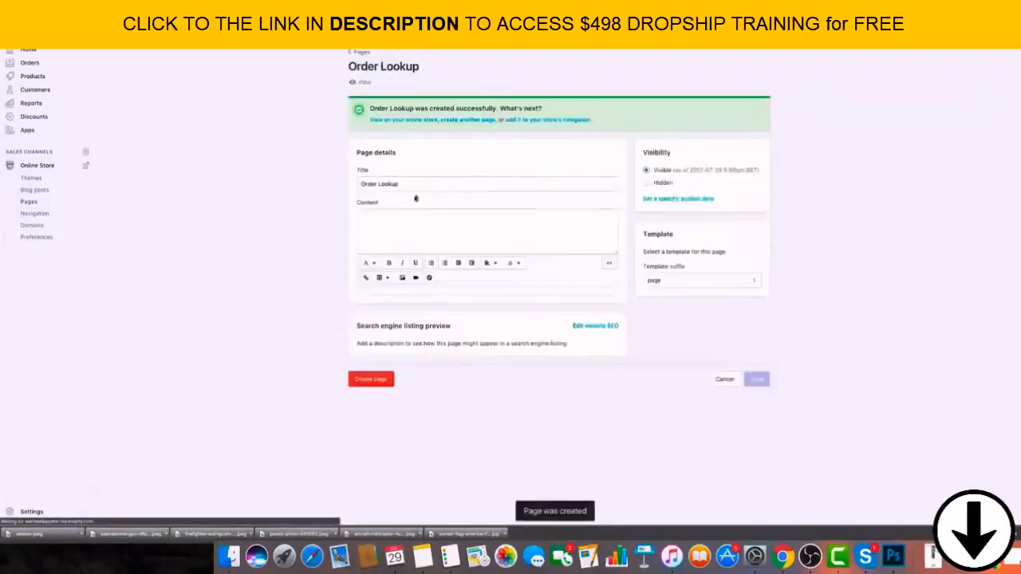
pyautogui.click(356, 51)
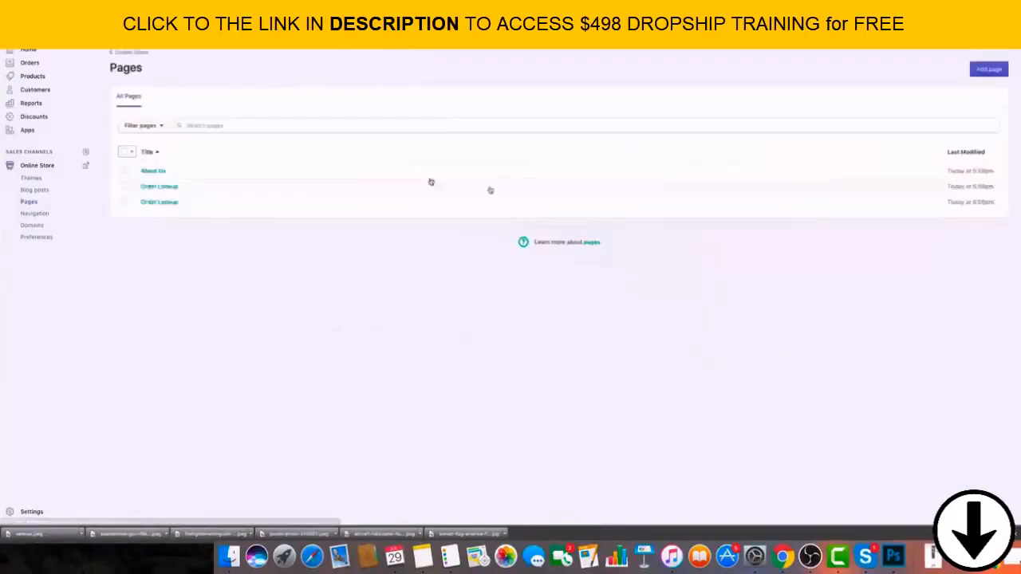
# Delete the second of the two "Order Lookup" pages in the list.
pyautogui.click(123, 204)
pyautogui.click(223, 152)
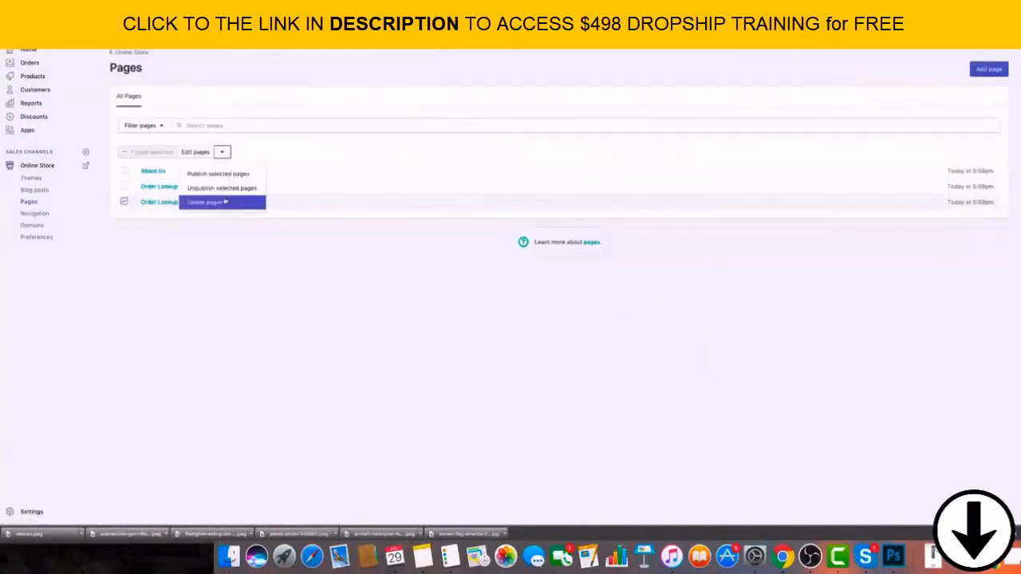
pyautogui.click(225, 203)
pyautogui.click(611, 122)
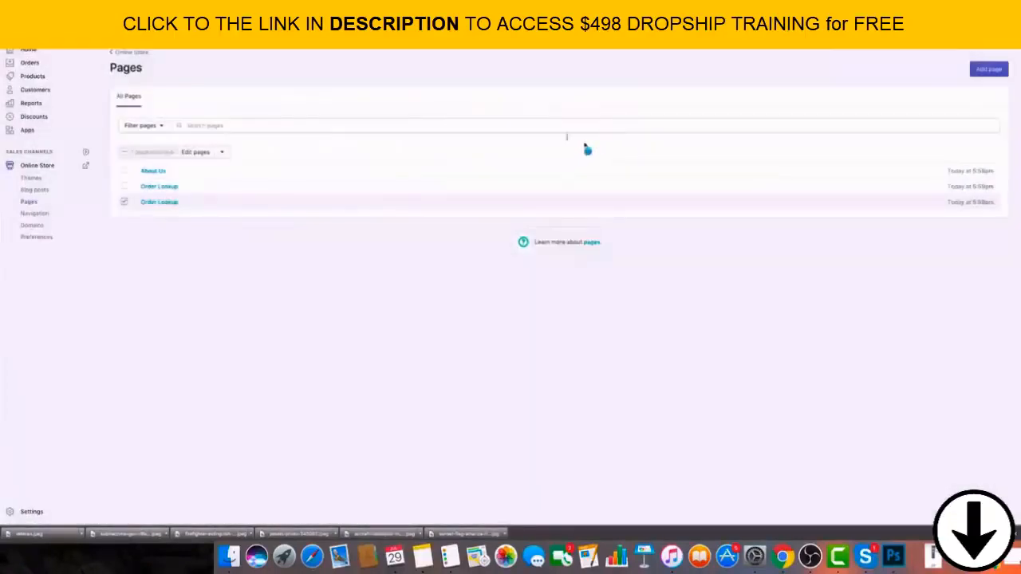
# Add a page titled "Contact Us" with the page.contact template, save it and return to the list of pages.
pyautogui.click(980, 70)
pyautogui.click(689, 229)
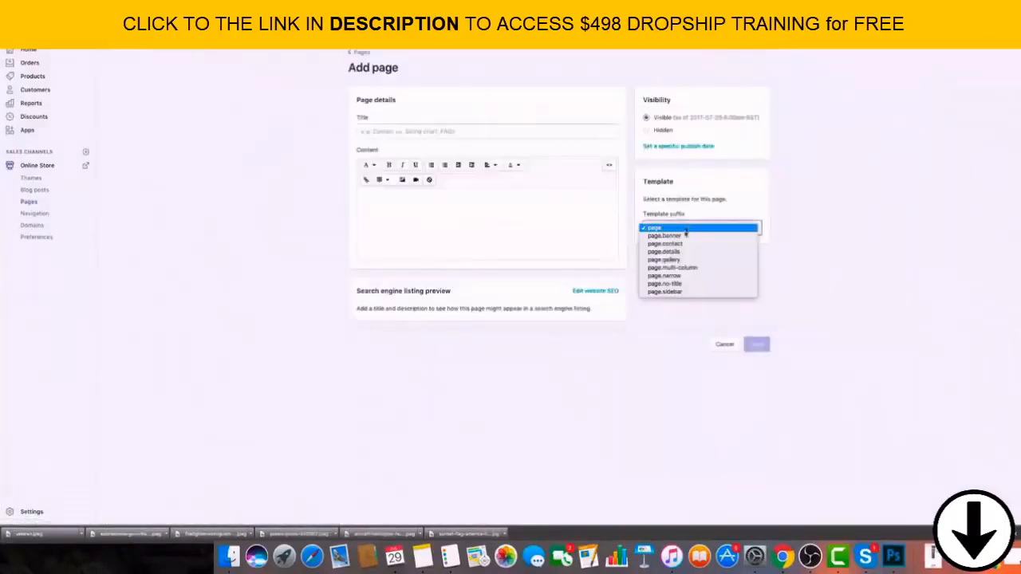
pyautogui.click(670, 244)
pyautogui.click(402, 132)
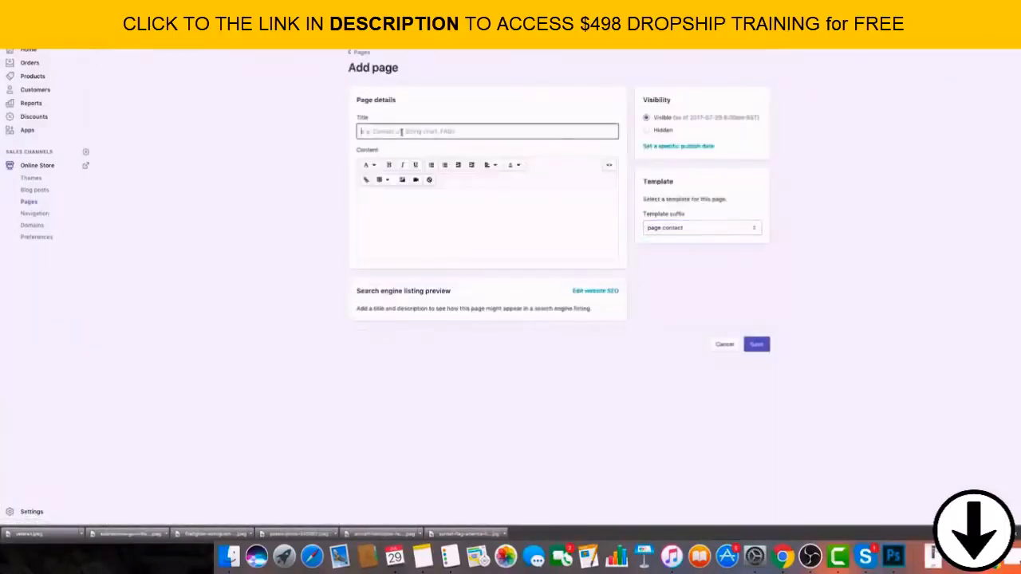
pyautogui.write('Contact Us')
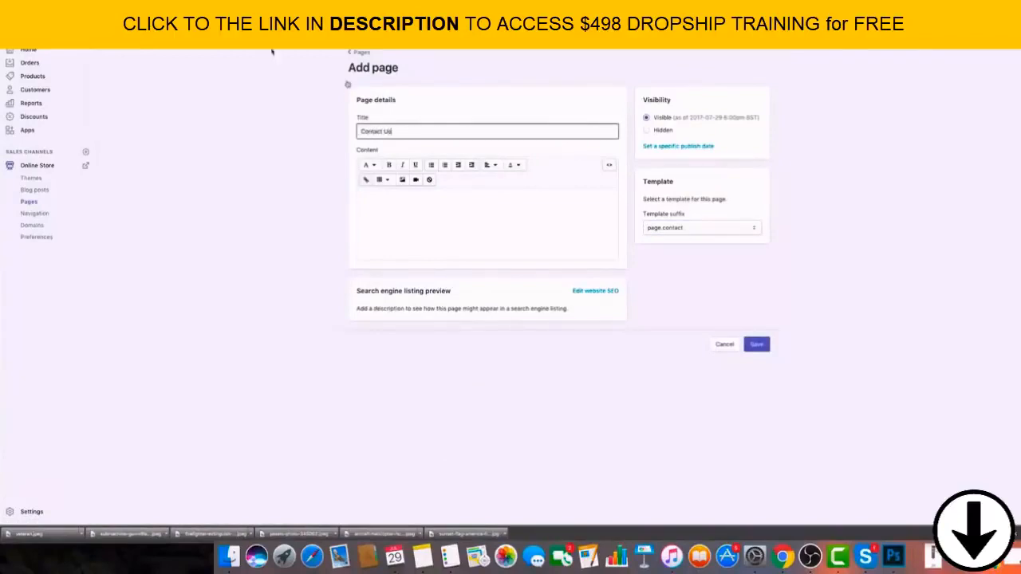
pyautogui.click(756, 345)
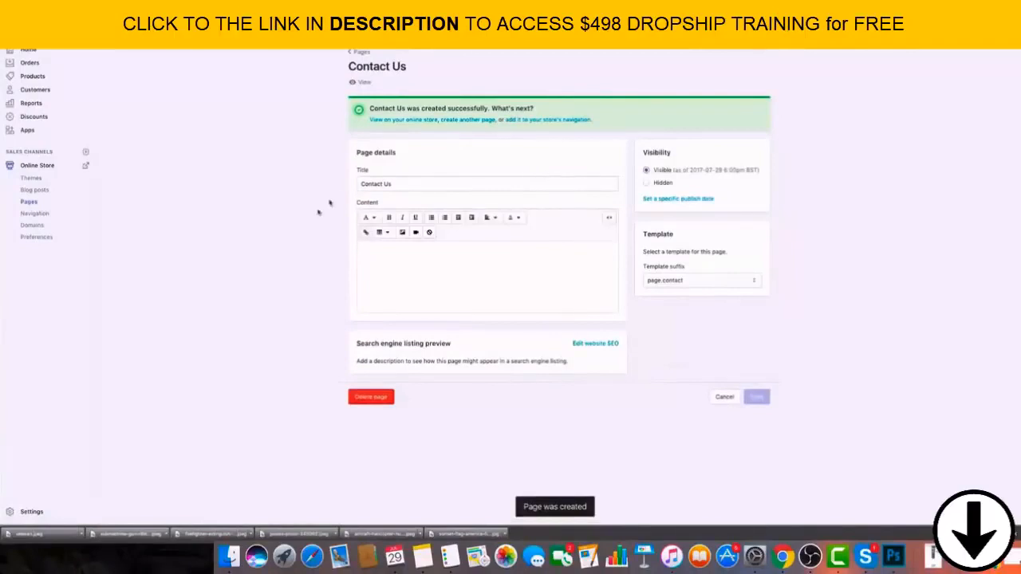
pyautogui.click(358, 52)
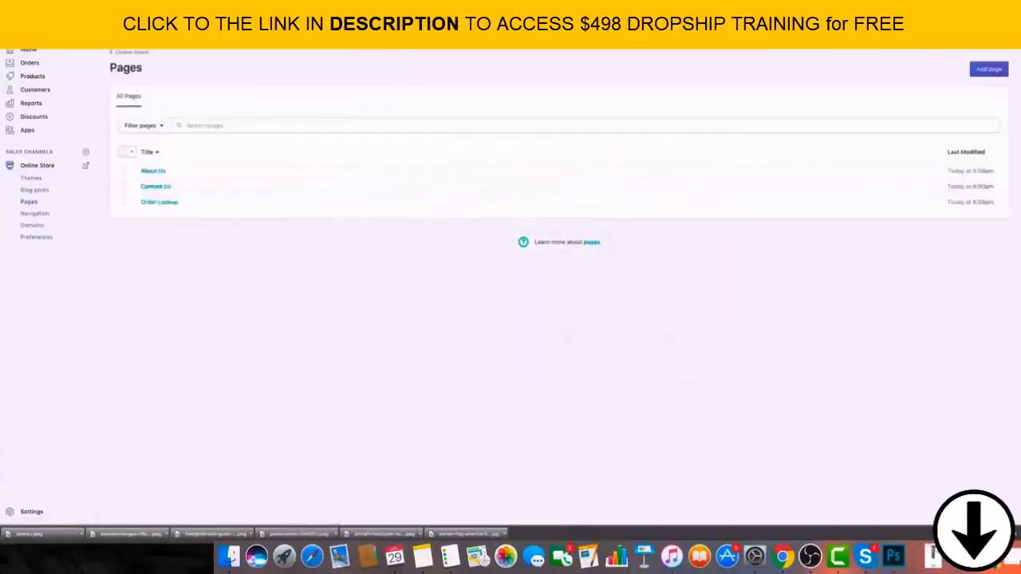
# Create a page titled "Privacy Policy" with the default page template, save it and return to the list of pages.
pyautogui.click(1003, 72)
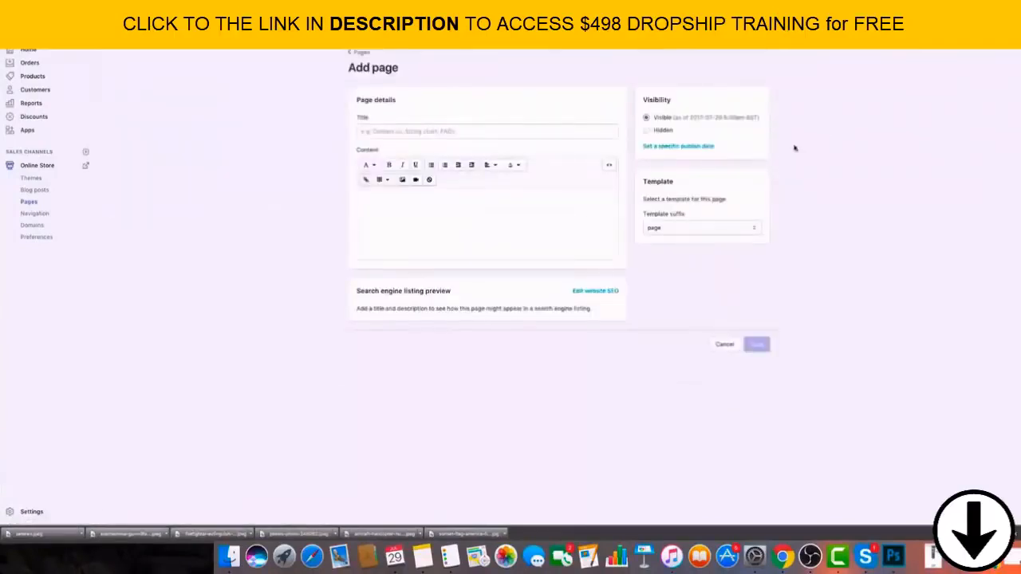
pyautogui.click(423, 130)
pyautogui.write('Privacy Policy')
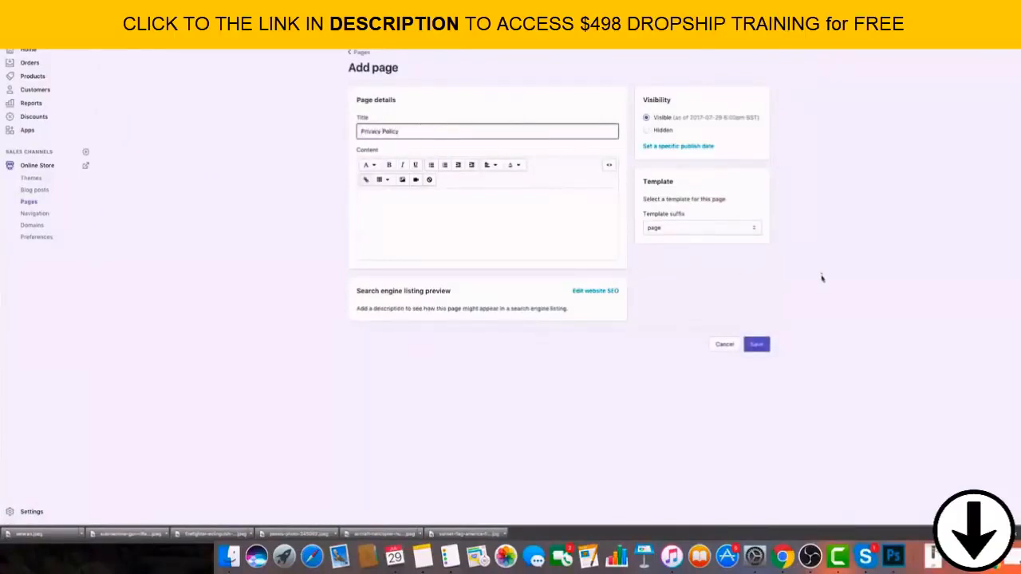
pyautogui.click(756, 344)
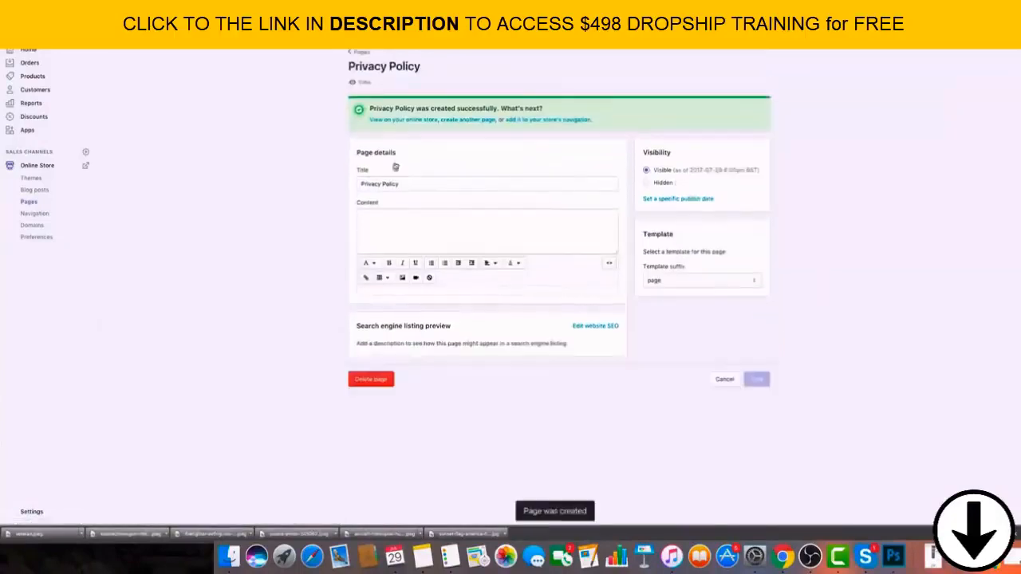
pyautogui.click(367, 53)
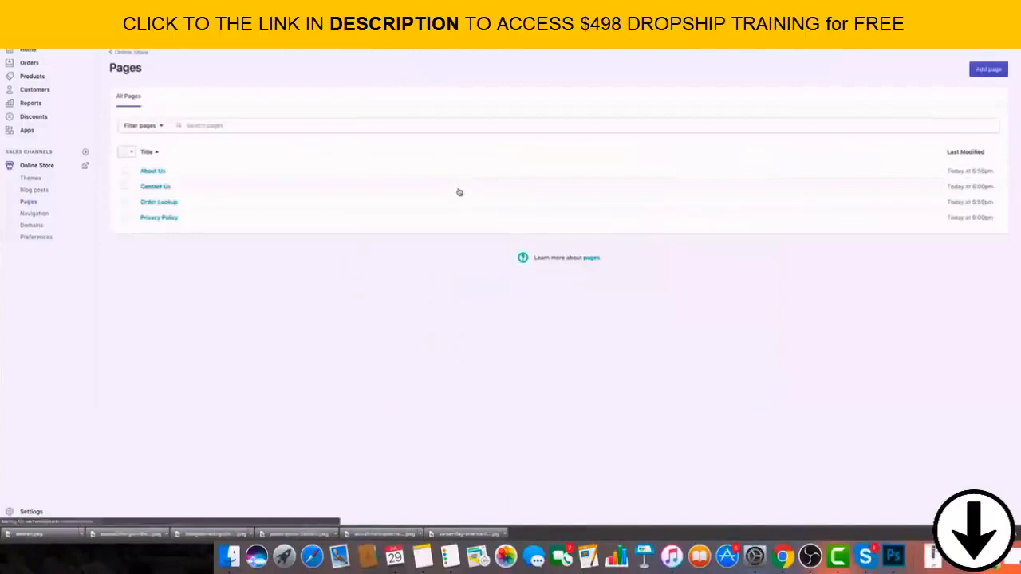
# Create a page titled "Returns Policy" with the default page template, save it and return to the list of pages.
pyautogui.click(978, 72)
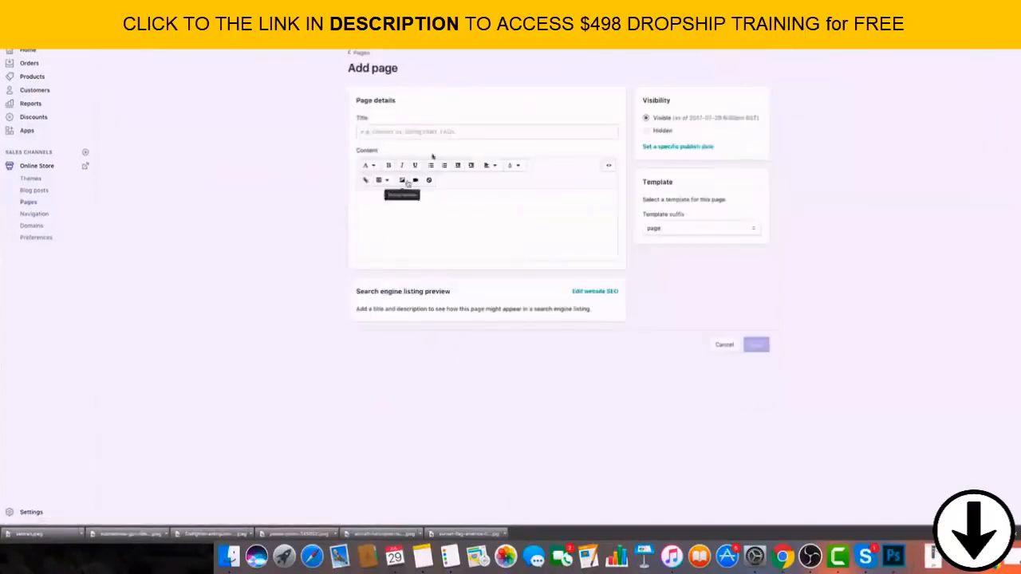
pyautogui.click(440, 130)
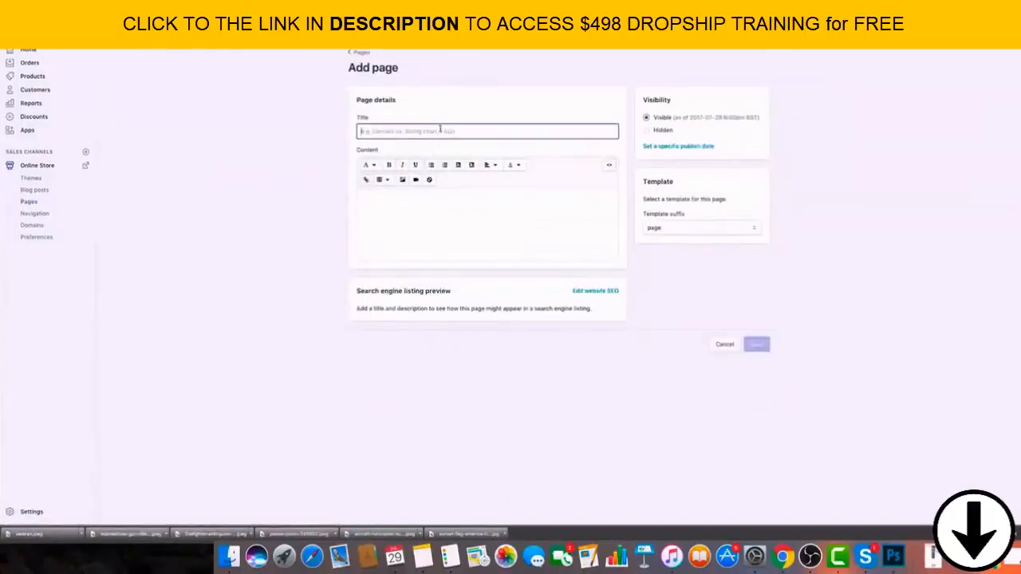
pyautogui.write('Returns ')
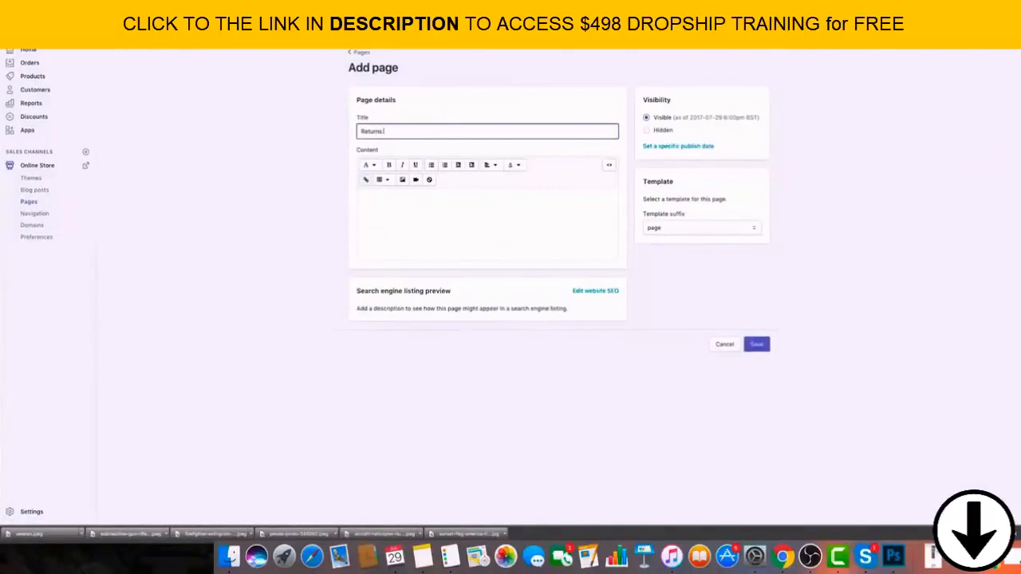
pyautogui.write('Policy')
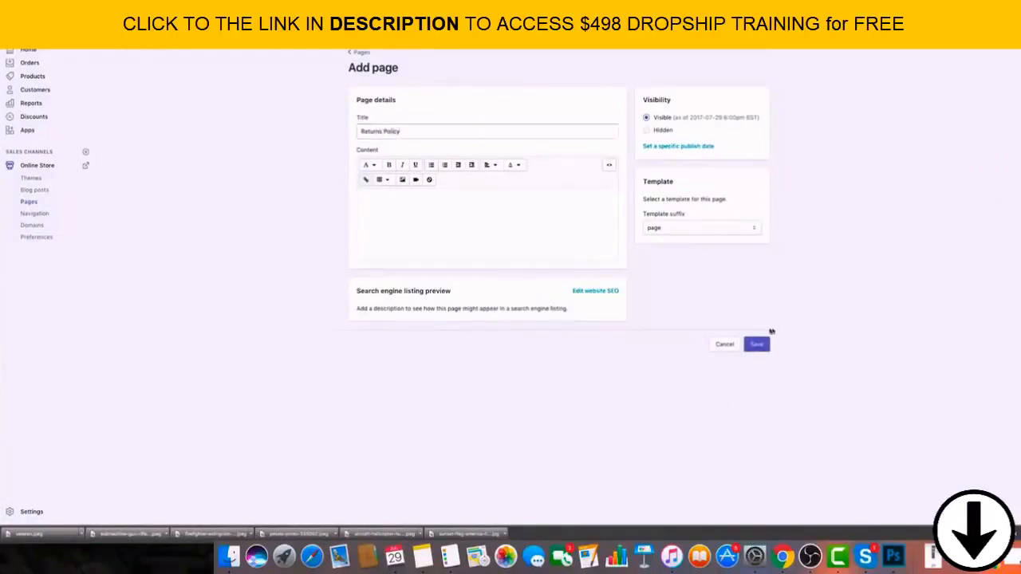
pyautogui.click(757, 343)
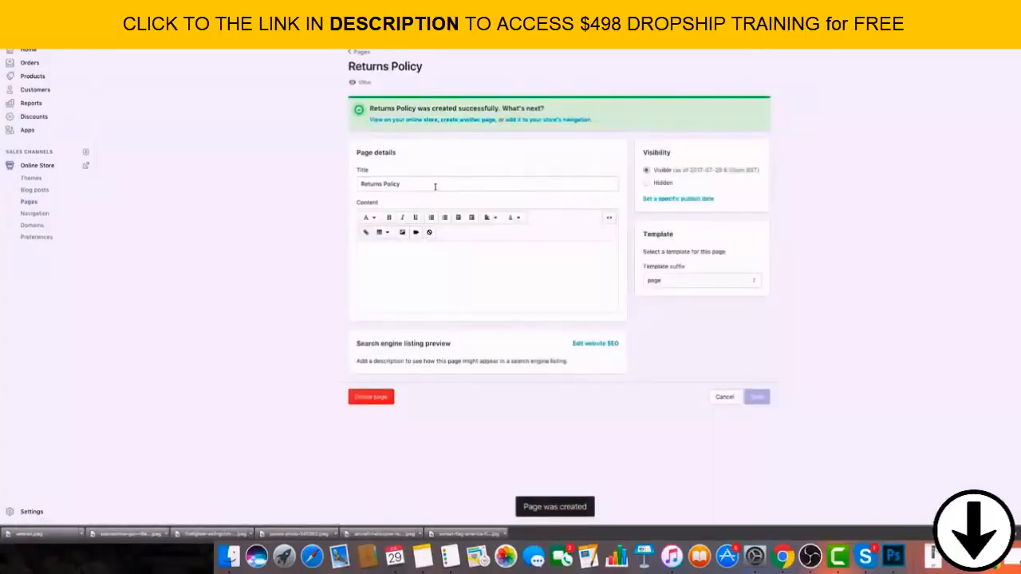
pyautogui.doubleClick(392, 184)
pyautogui.click(981, 118)
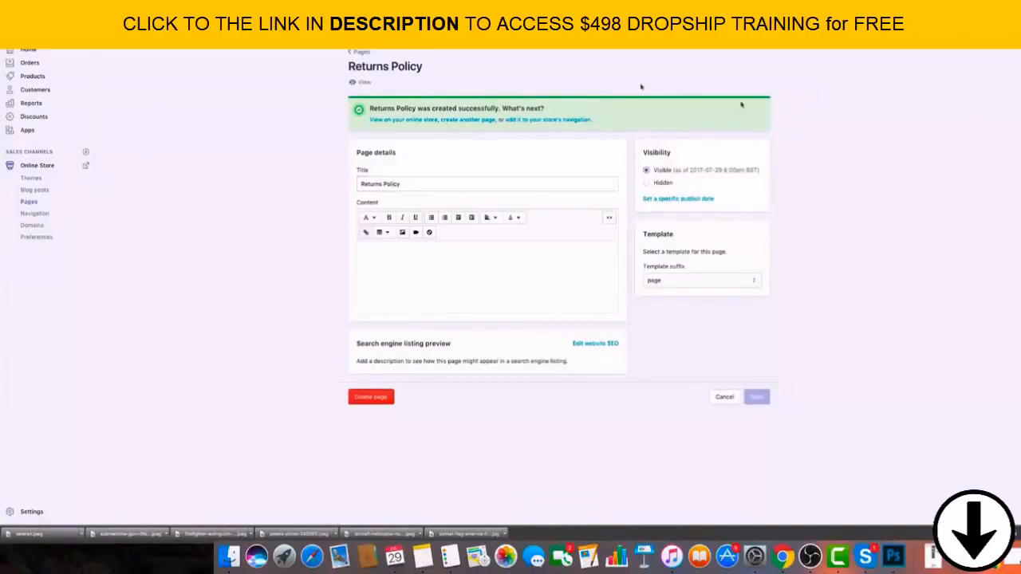
pyautogui.click(364, 52)
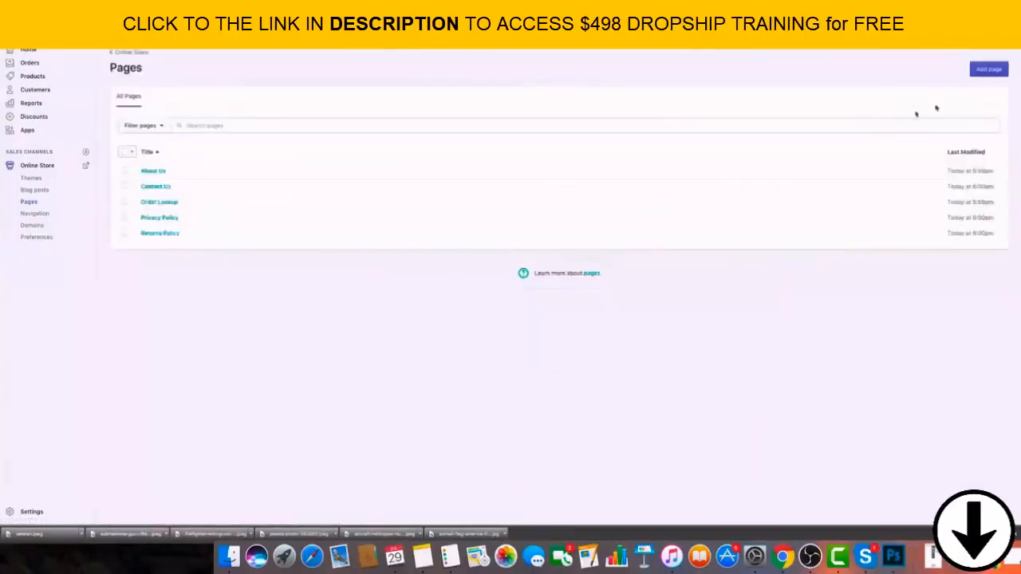
# Create a page titled "Terms Of Service" with the default page template, save it and return to the list of pages.
pyautogui.click(989, 70)
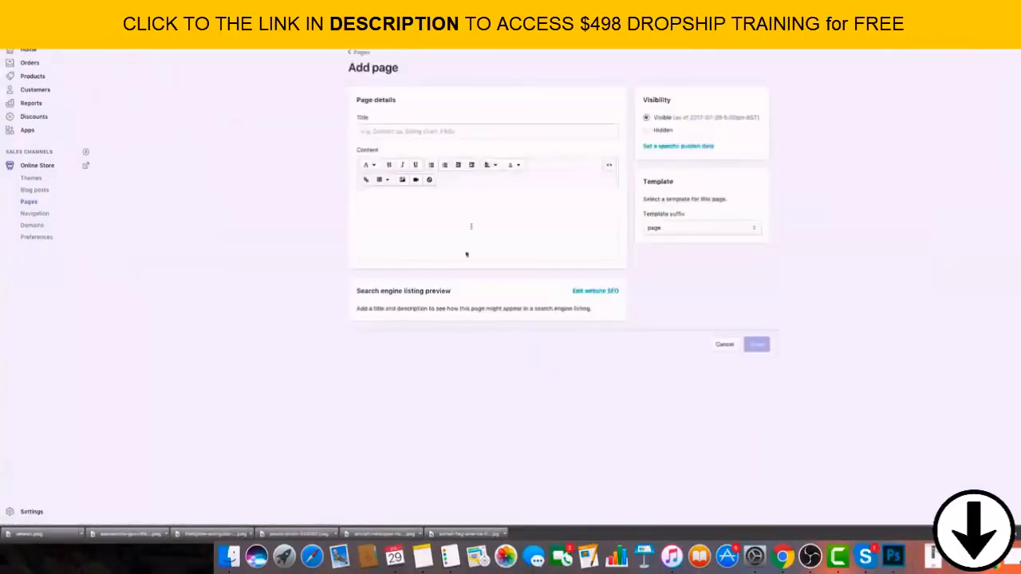
pyautogui.click(468, 130)
pyautogui.write('Terms')
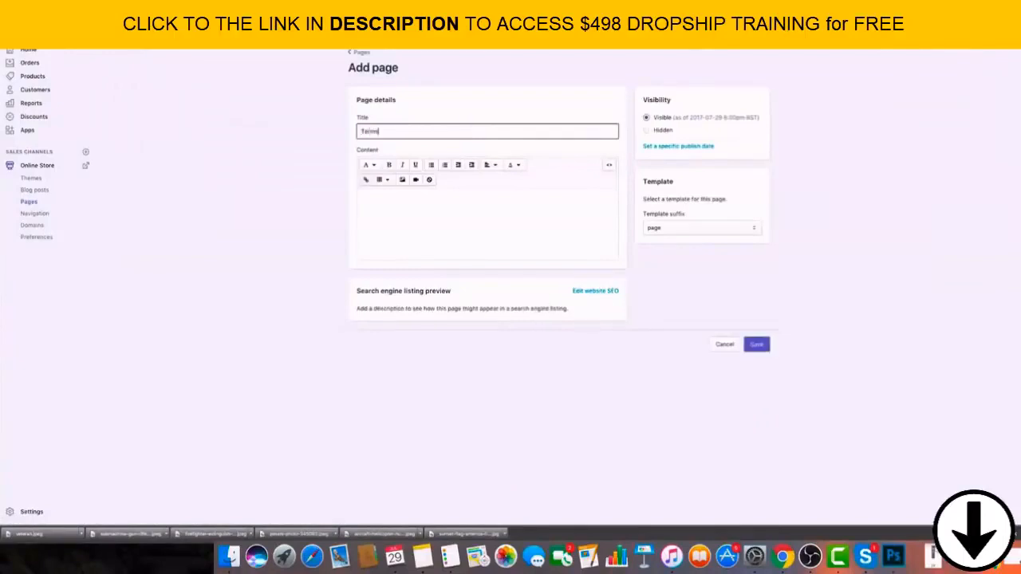
pyautogui.write(' Of Service')
pyautogui.click(759, 344)
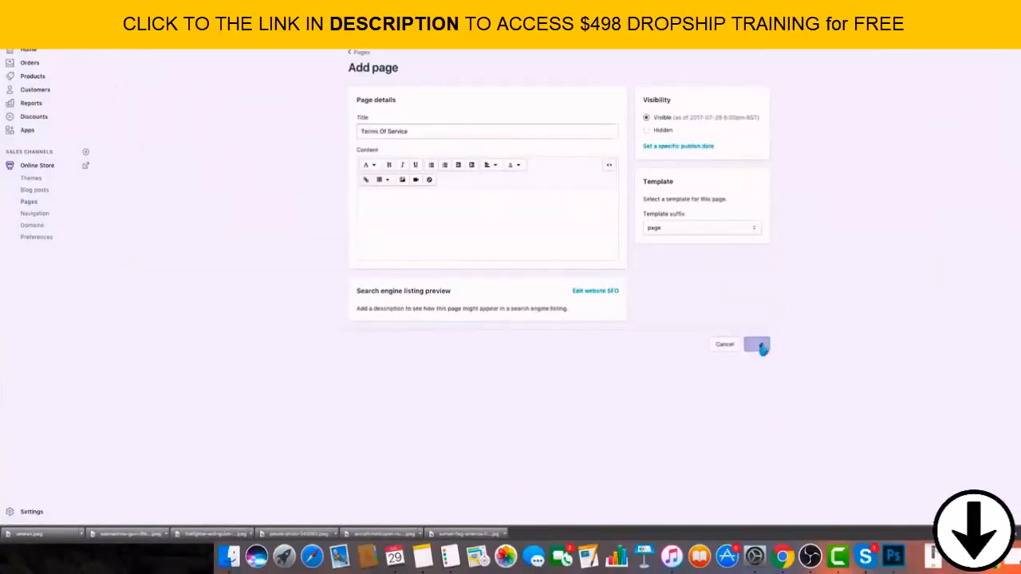
pyautogui.click(359, 54)
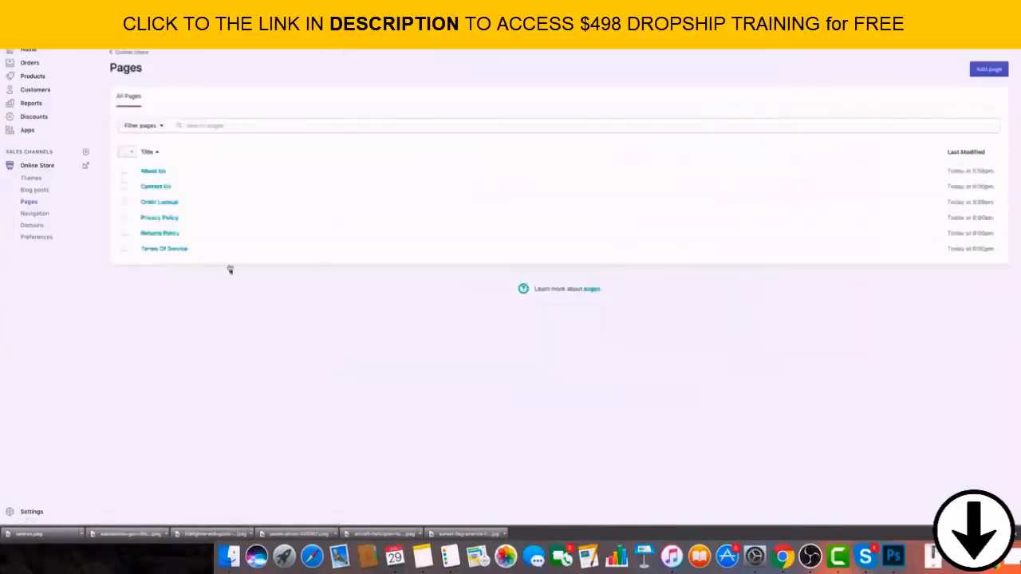
# Open the Main menu for editing in the online store's navigation settings.
pyautogui.click(129, 52)
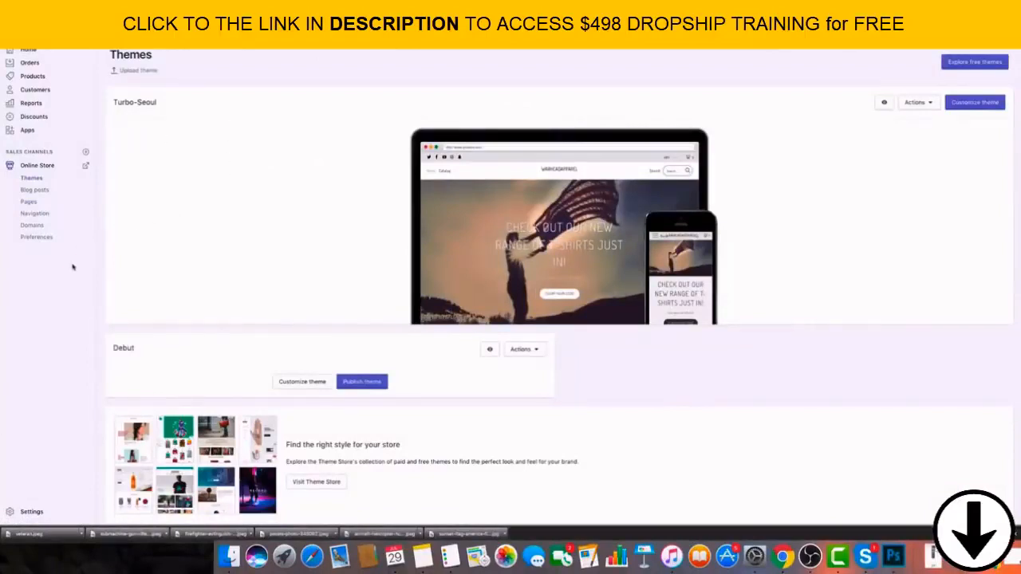
pyautogui.scroll(-1, 73, 267)
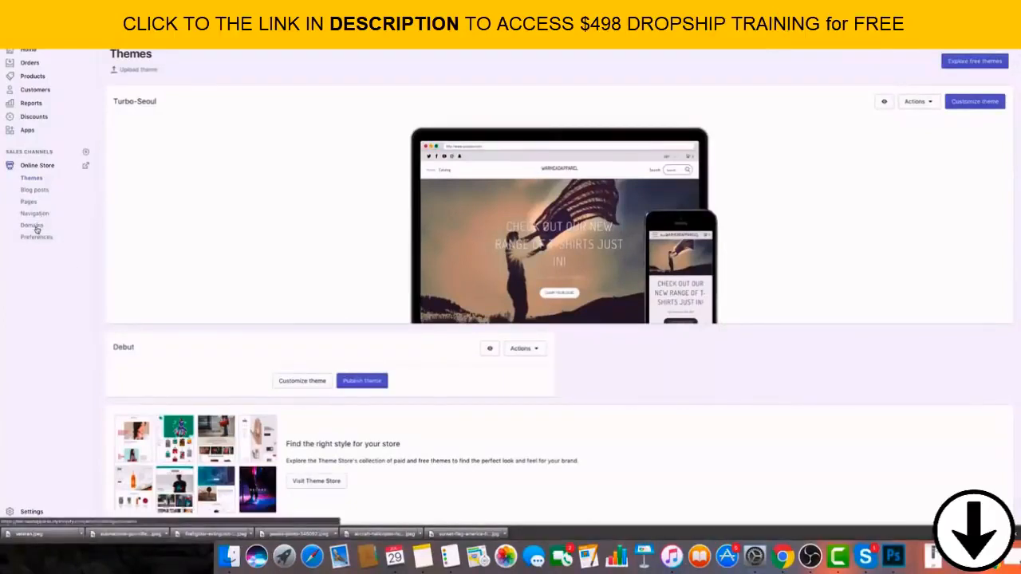
pyautogui.click(70, 212)
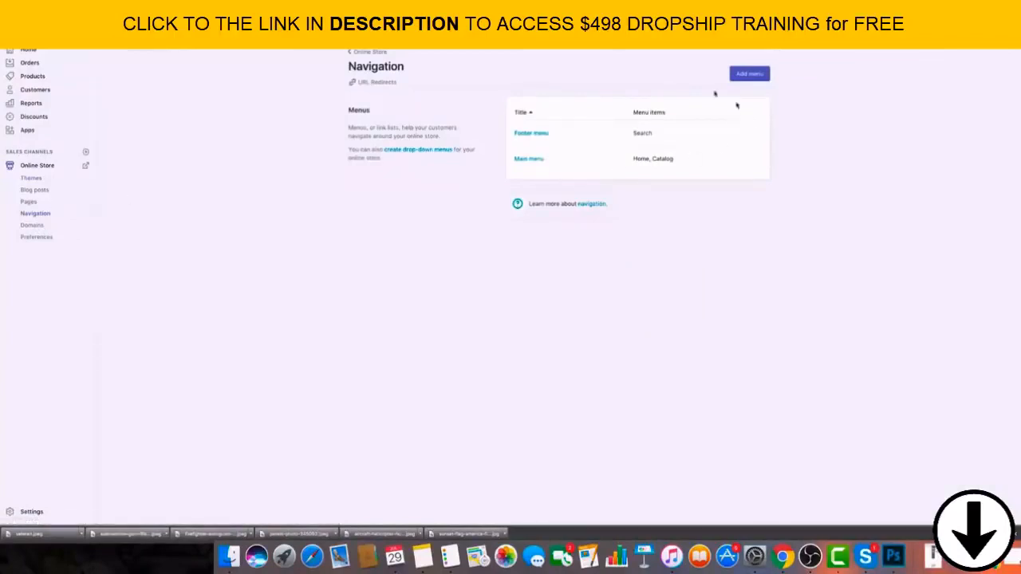
pyautogui.click(531, 160)
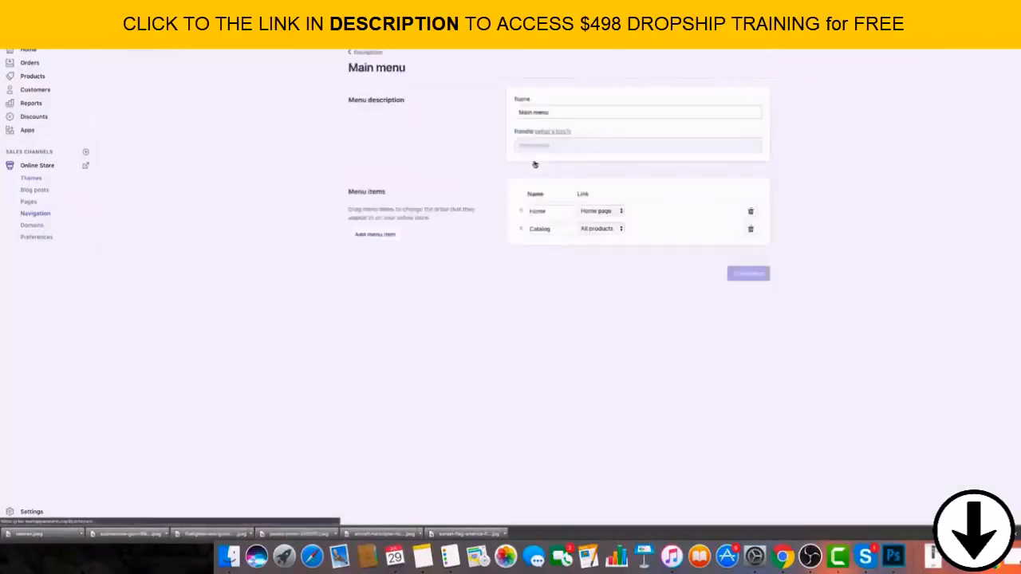
# Rename the Catalog menu item as "Shop Apparel", keeping All products as its link.
pyautogui.click(619, 229)
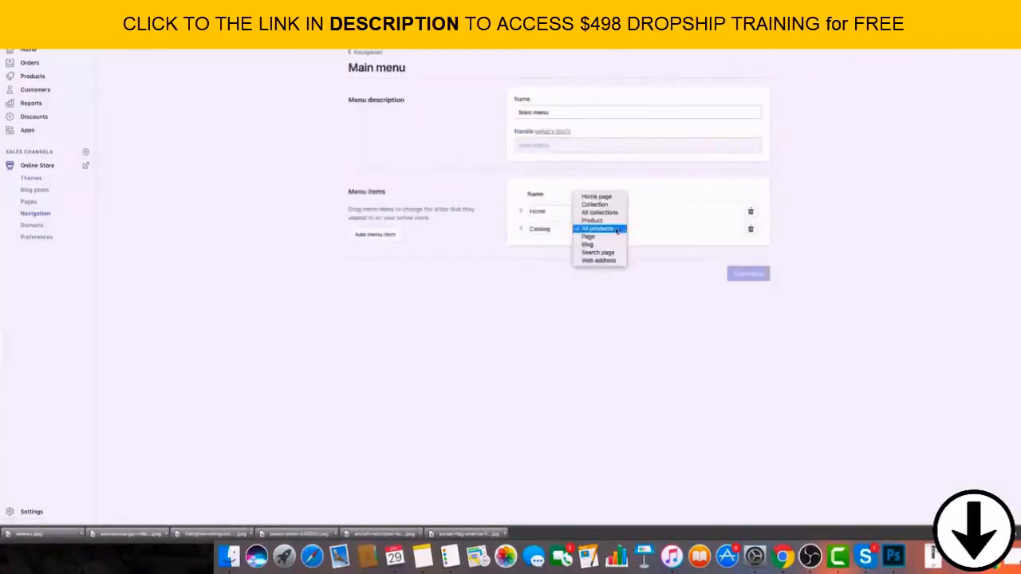
pyautogui.click(616, 230)
pyautogui.click(618, 231)
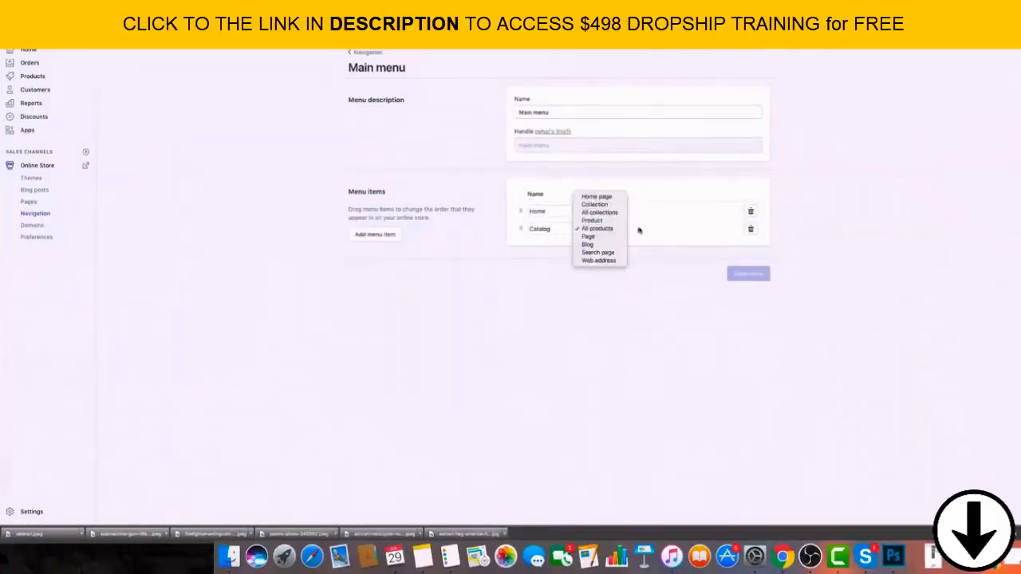
pyautogui.click(659, 228)
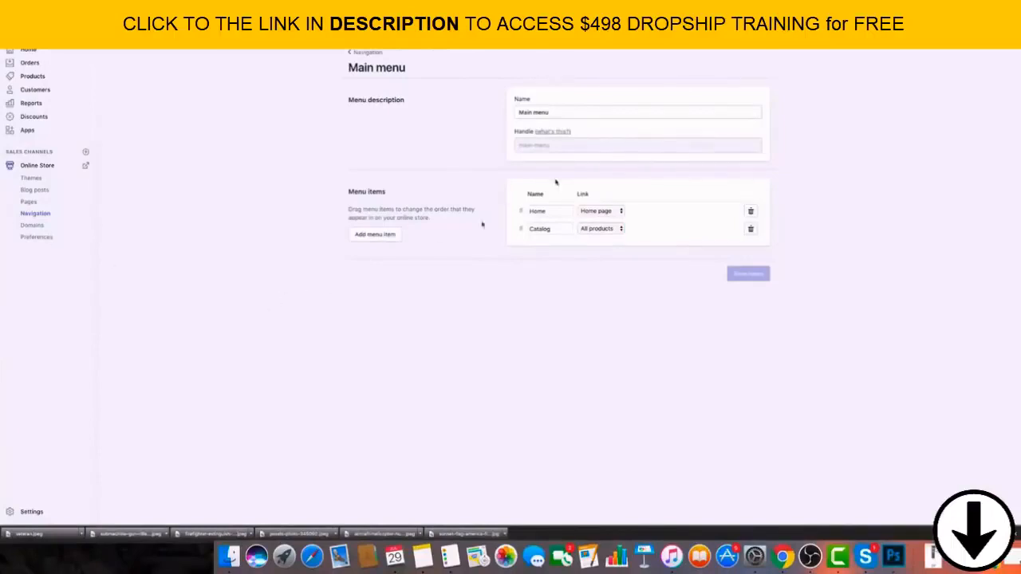
pyautogui.moveTo(552, 230); pyautogui.dragTo(523, 229)
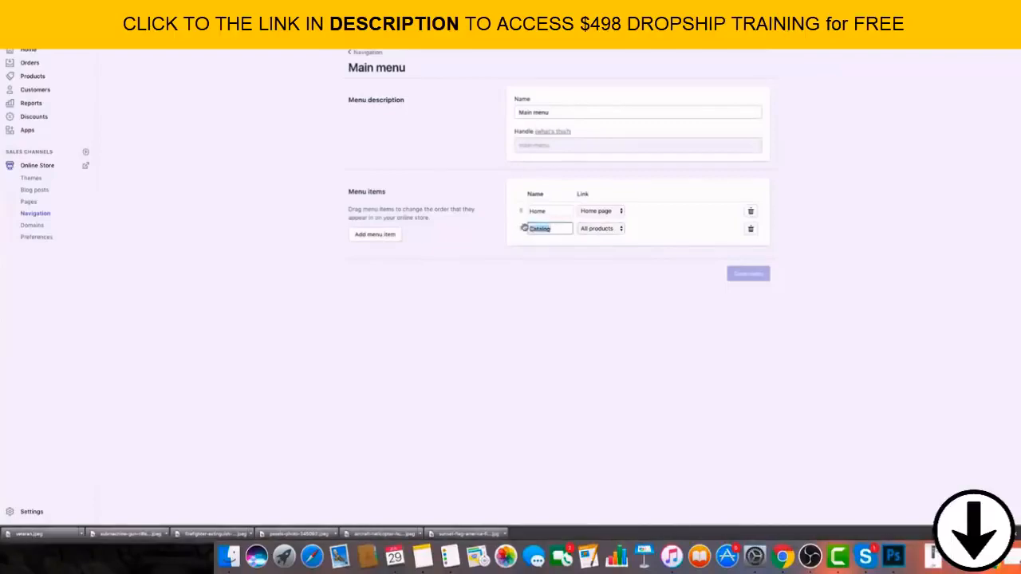
pyautogui.write('B')
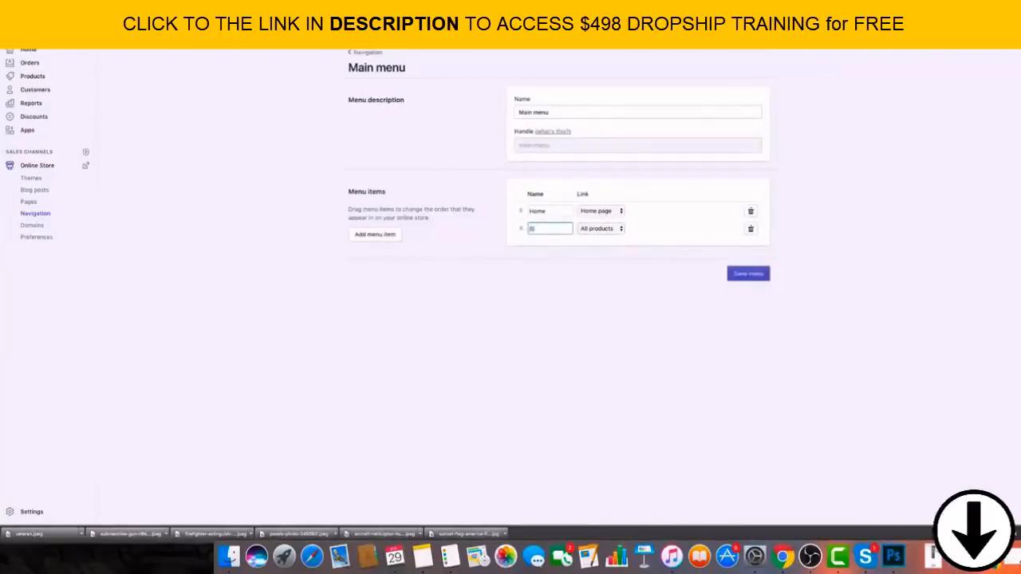
pyautogui.write('hop Apparel')
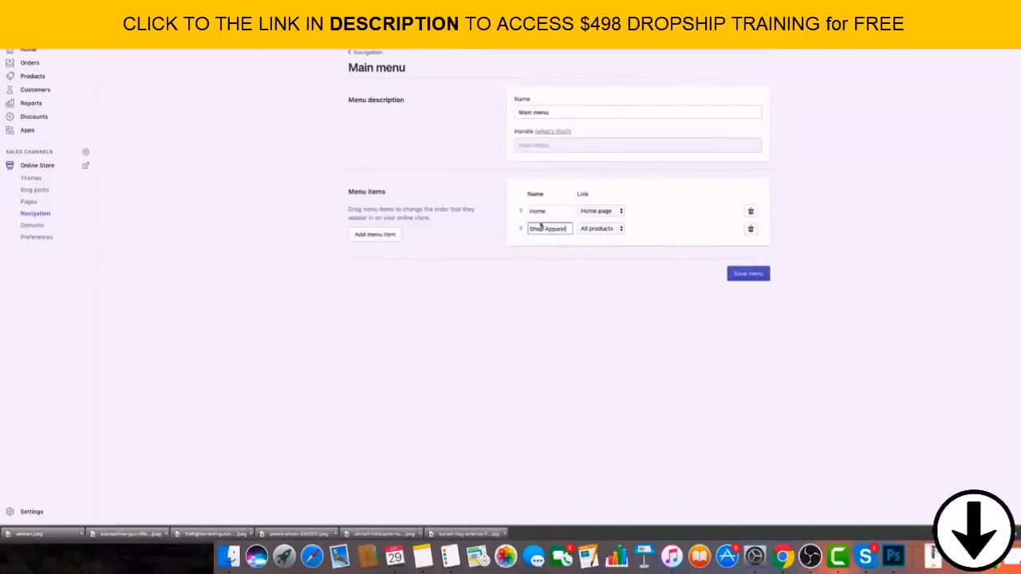
# Add a third item named "About Us" to the main menu.
pyautogui.click(391, 238)
pyautogui.click(559, 246)
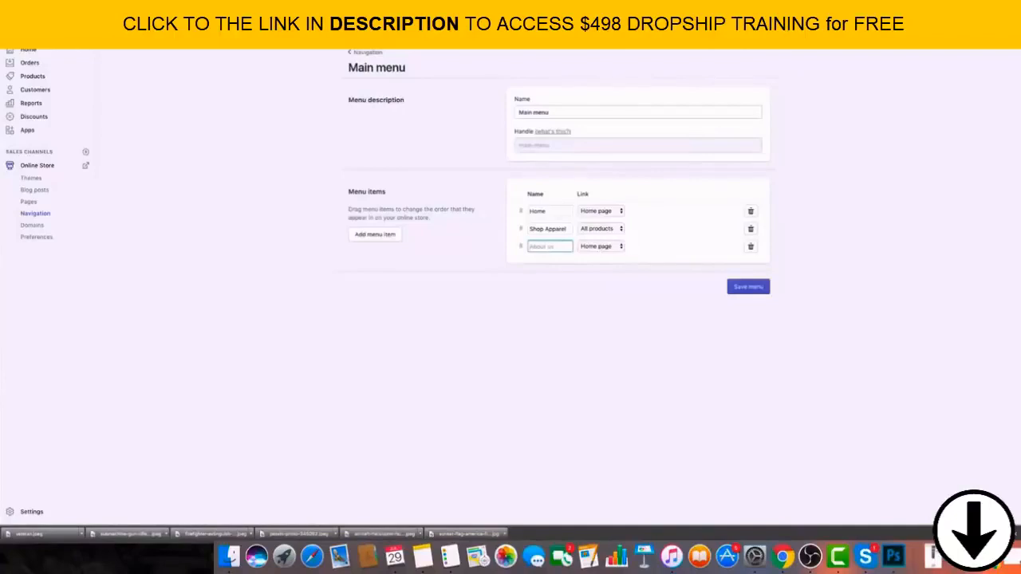
pyautogui.write('About Us')
# Link the new About Us menu item to the About Us page and save the menu.
pyautogui.click(604, 248)
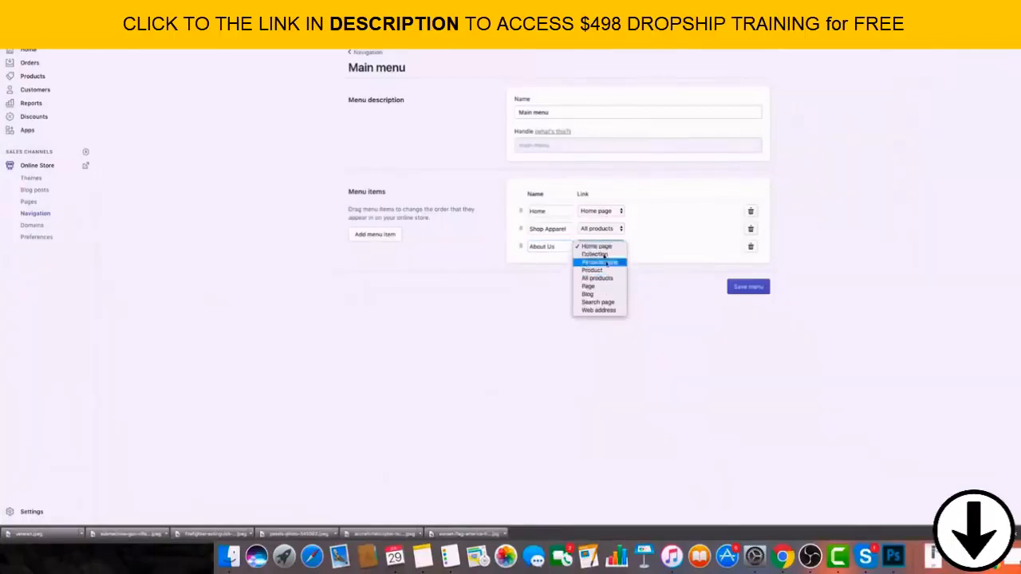
pyautogui.click(591, 285)
pyautogui.click(659, 248)
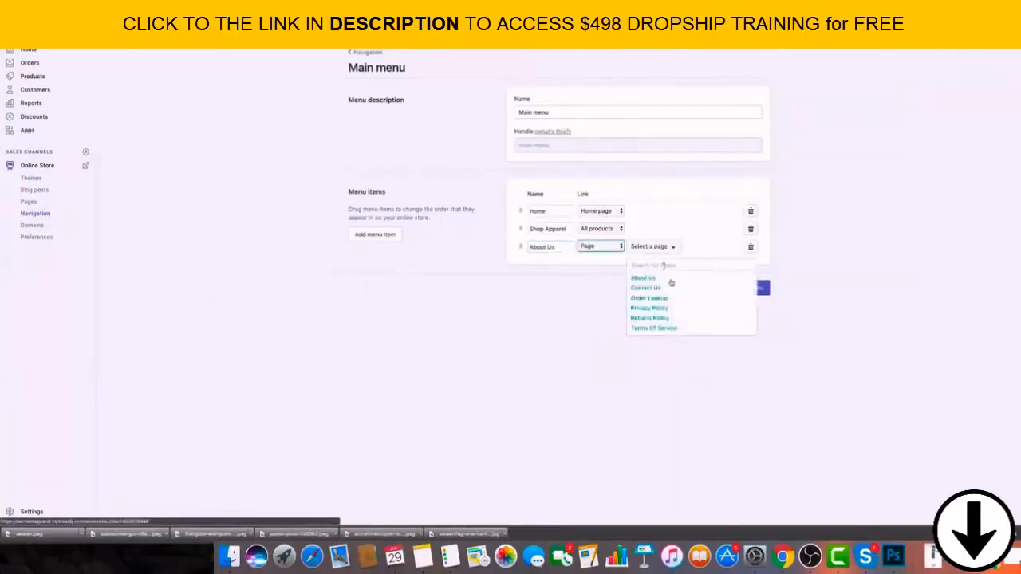
pyautogui.click(638, 278)
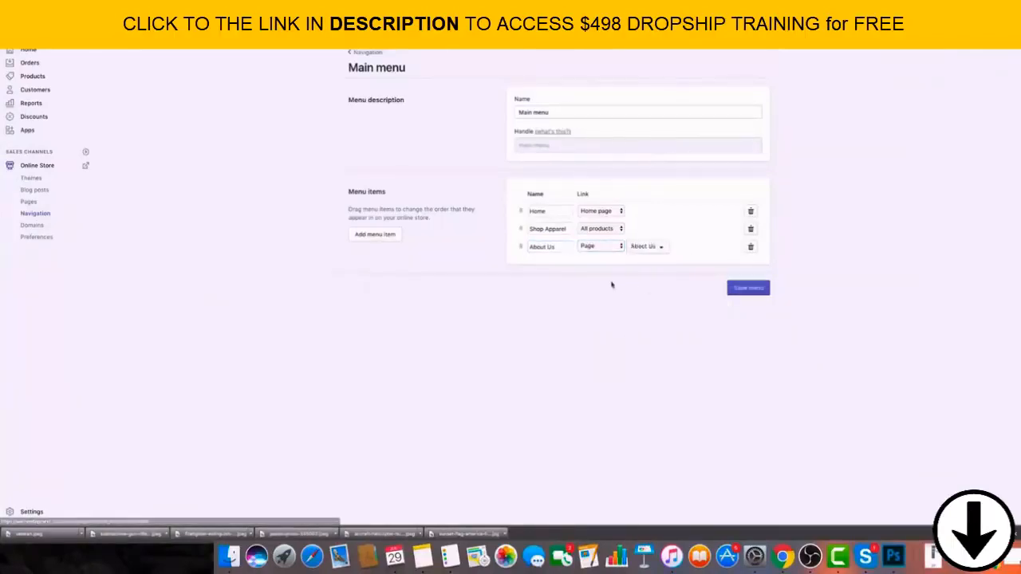
pyautogui.click(755, 292)
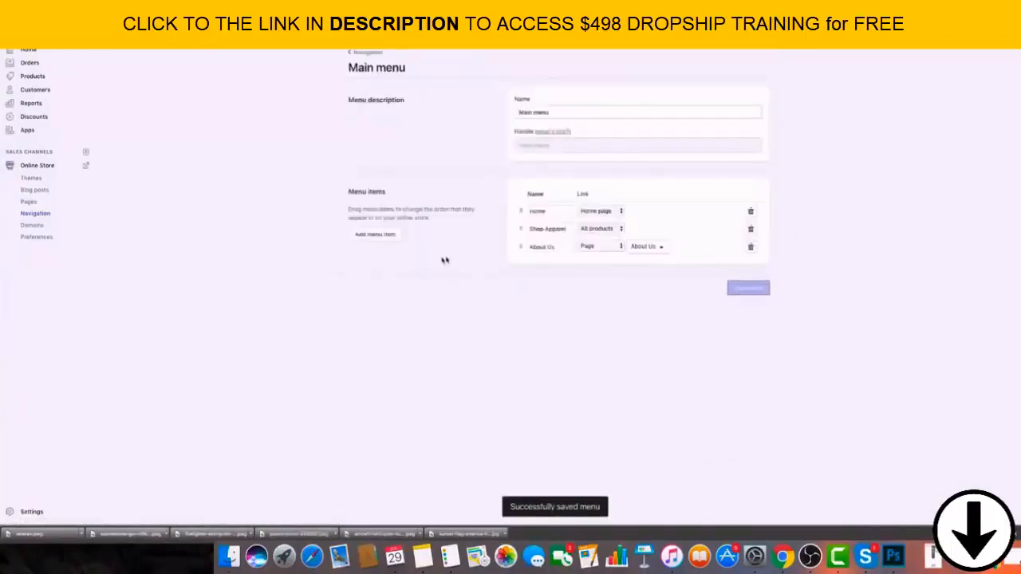
# Add a "Track Order" item linked to the Order Lookup page to the main menu and save the menu.
pyautogui.click(387, 237)
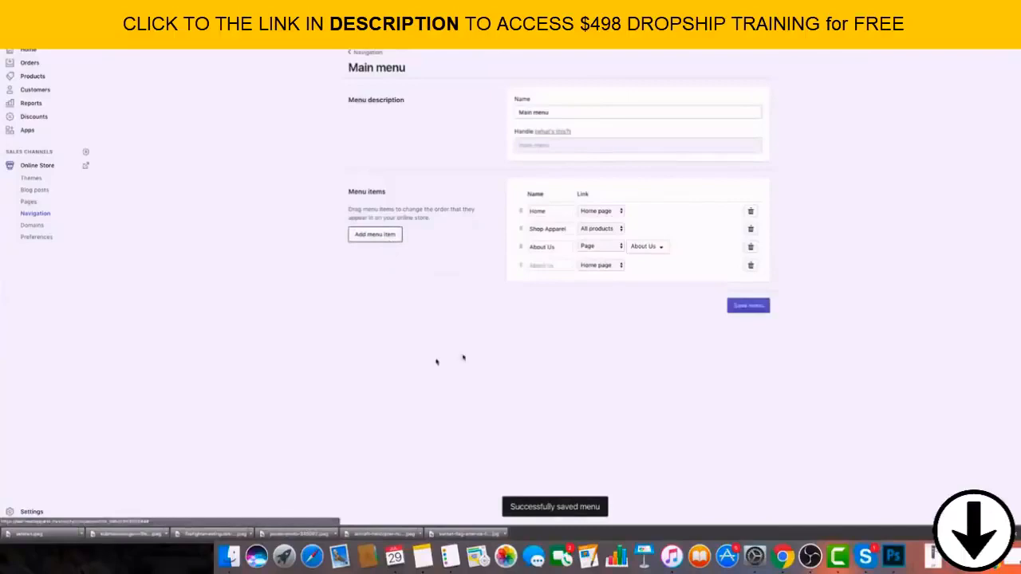
pyautogui.click(595, 267)
pyautogui.click(597, 304)
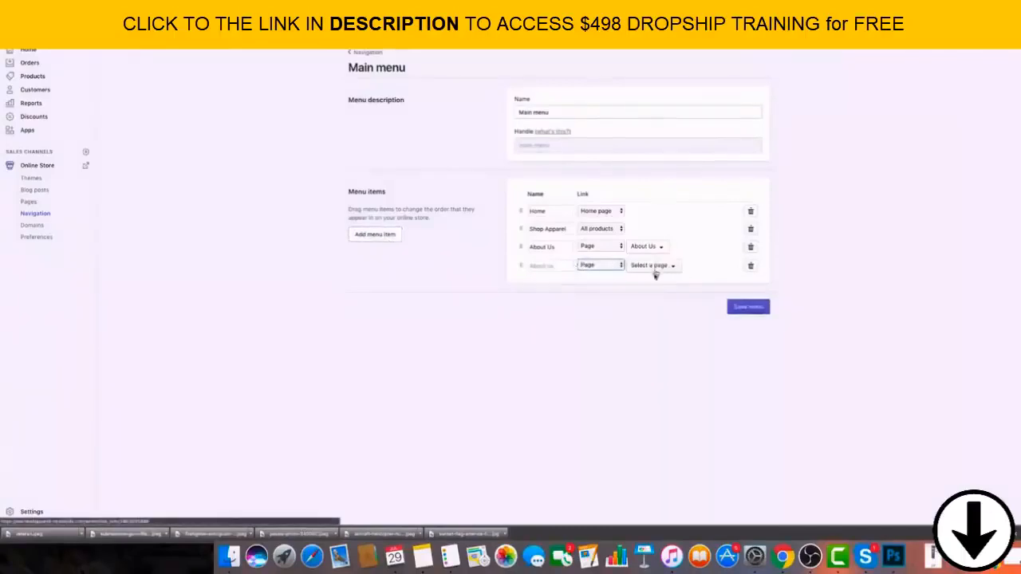
pyautogui.click(655, 274)
pyautogui.click(645, 316)
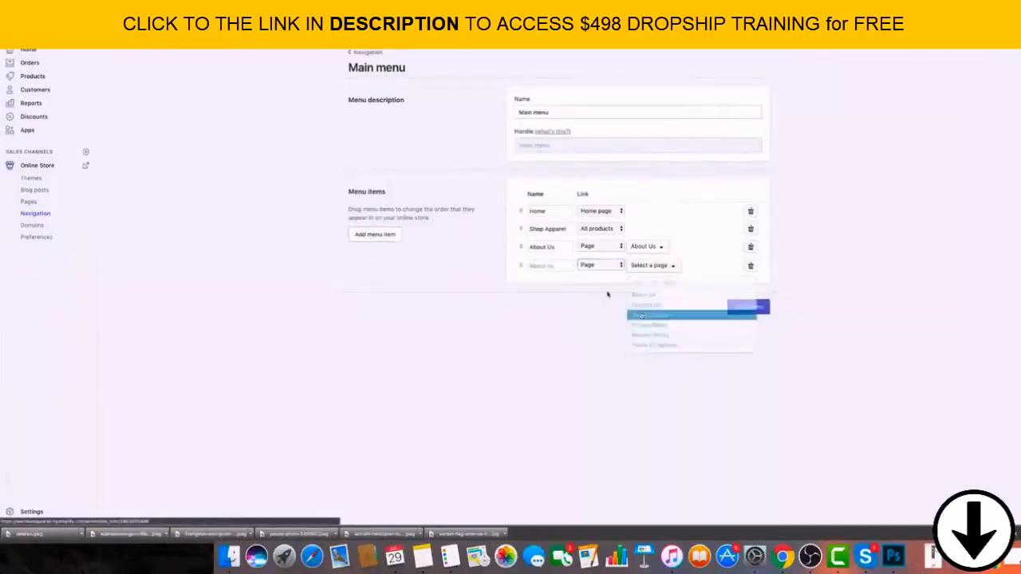
pyautogui.click(556, 266)
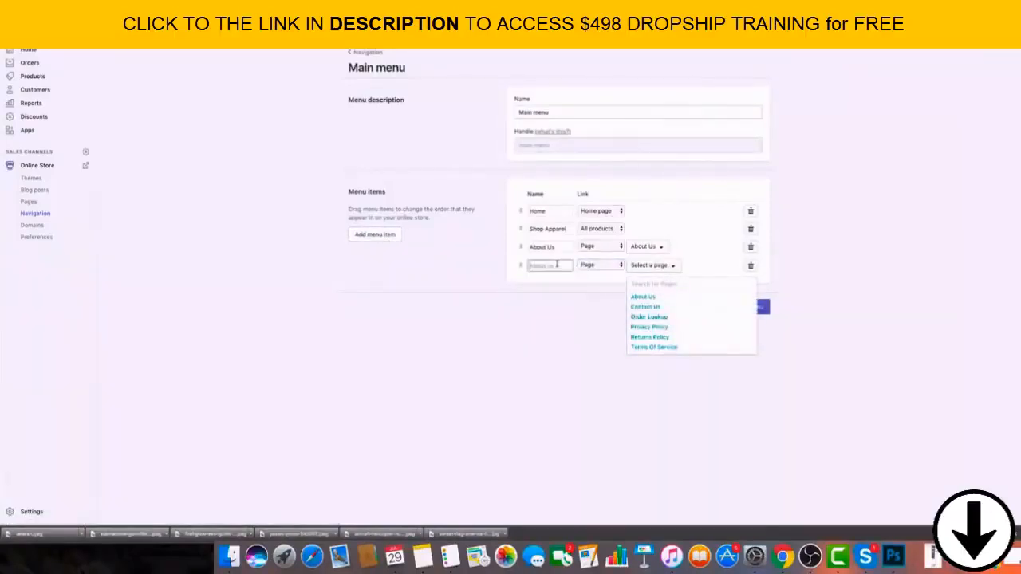
pyautogui.click(656, 317)
pyautogui.click(545, 266)
pyautogui.write('Track')
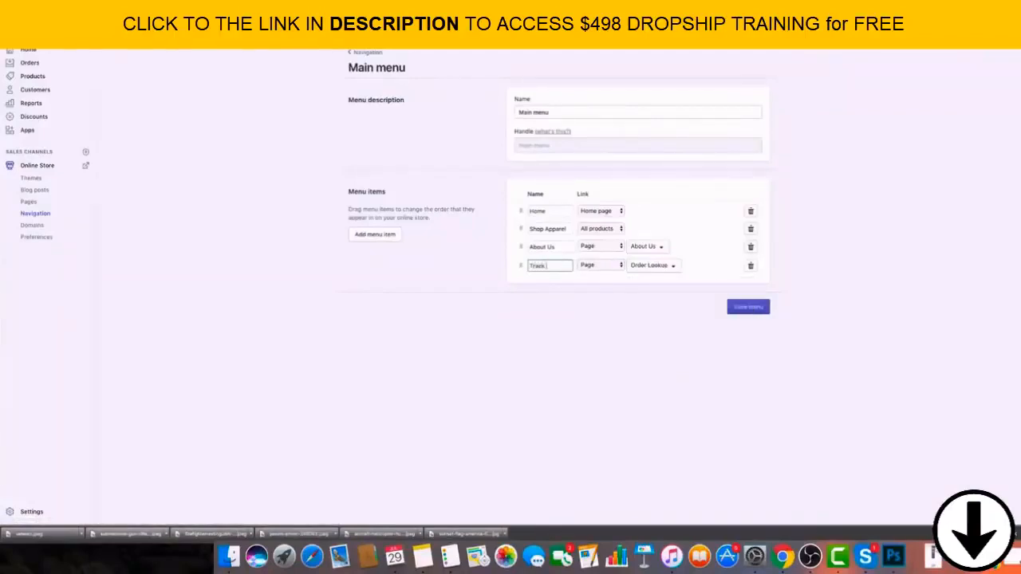
pyautogui.write(' Order')
pyautogui.click(742, 311)
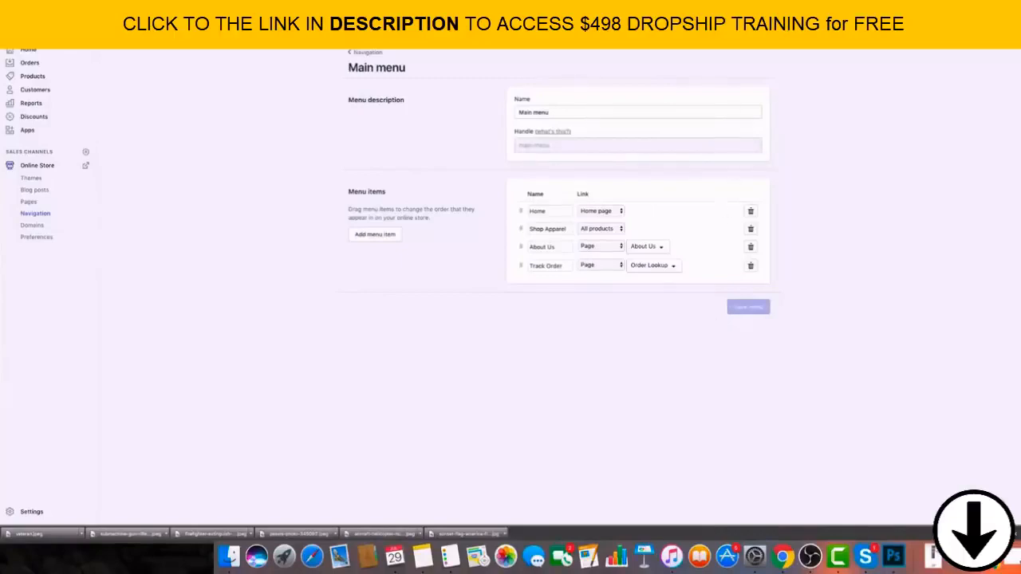
# Enter "Warhead Apparel" as the homepage title in the online store preferences.
pyautogui.click(35, 237)
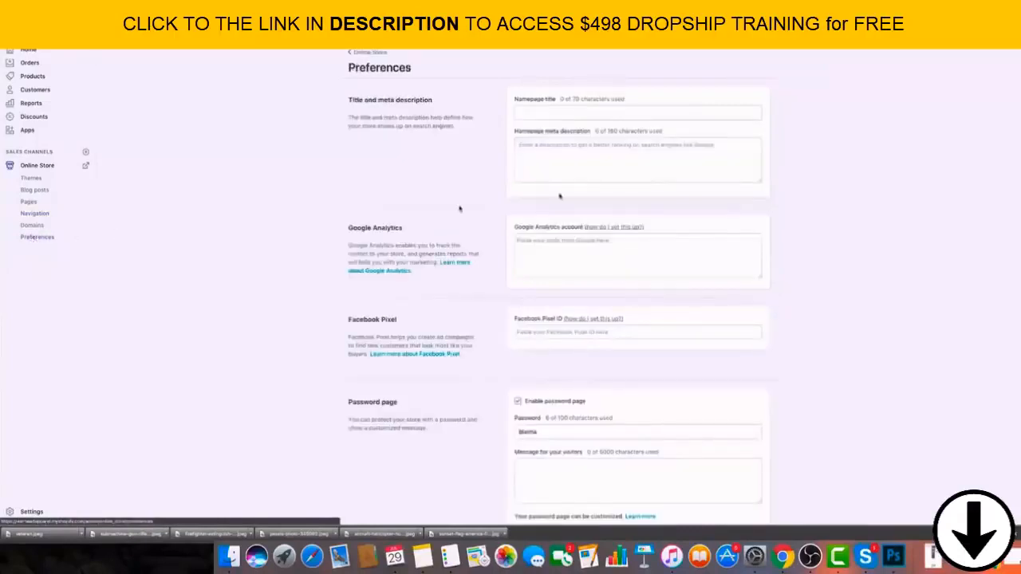
pyautogui.click(600, 114)
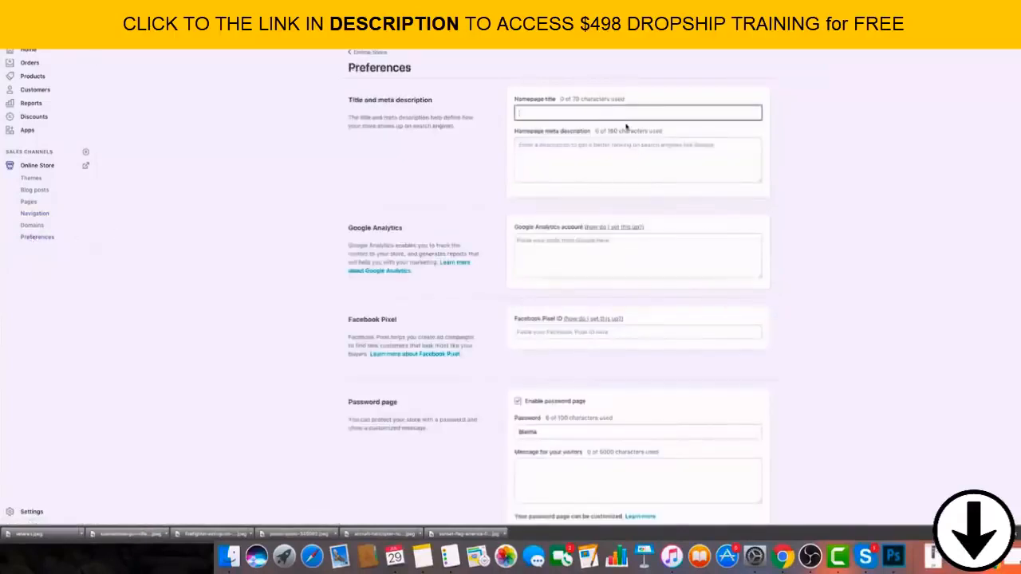
pyautogui.write('Wal')
pyautogui.write('head Apparel')
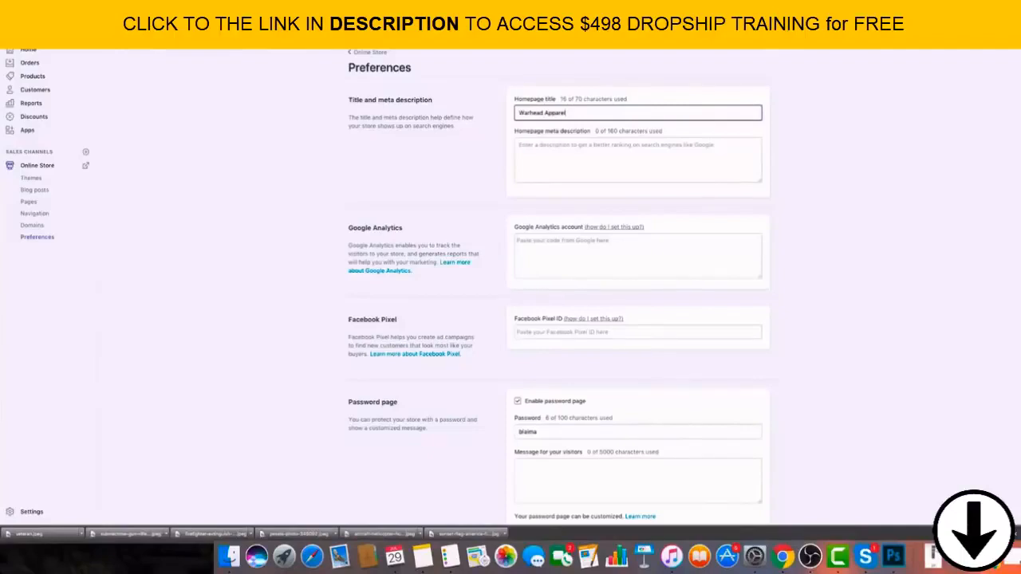
# Enter the homepage meta description "Warhead apparel is a movement towards making lives better for the people who serve our country.".
pyautogui.click(715, 157)
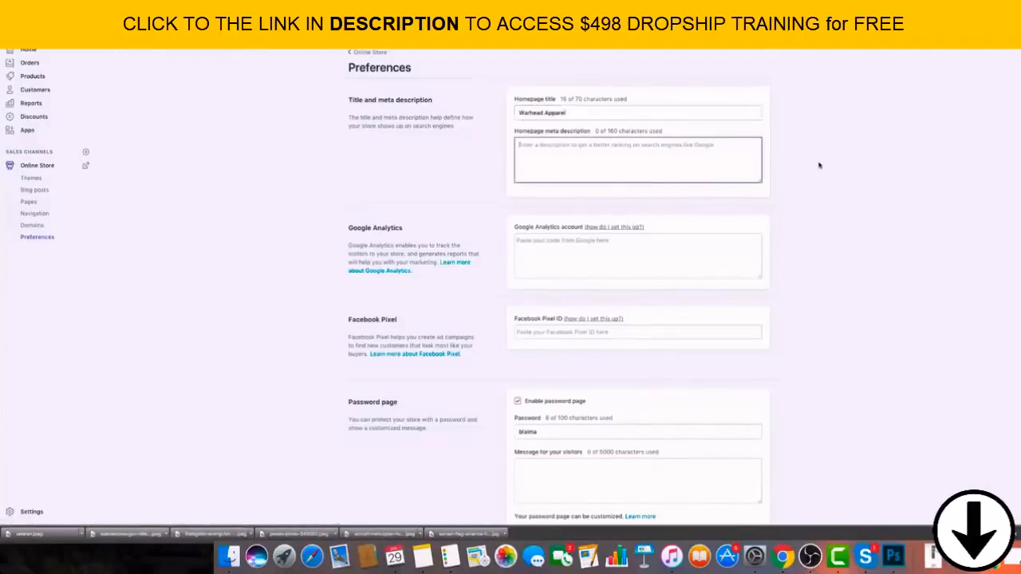
pyautogui.write('Warhe')
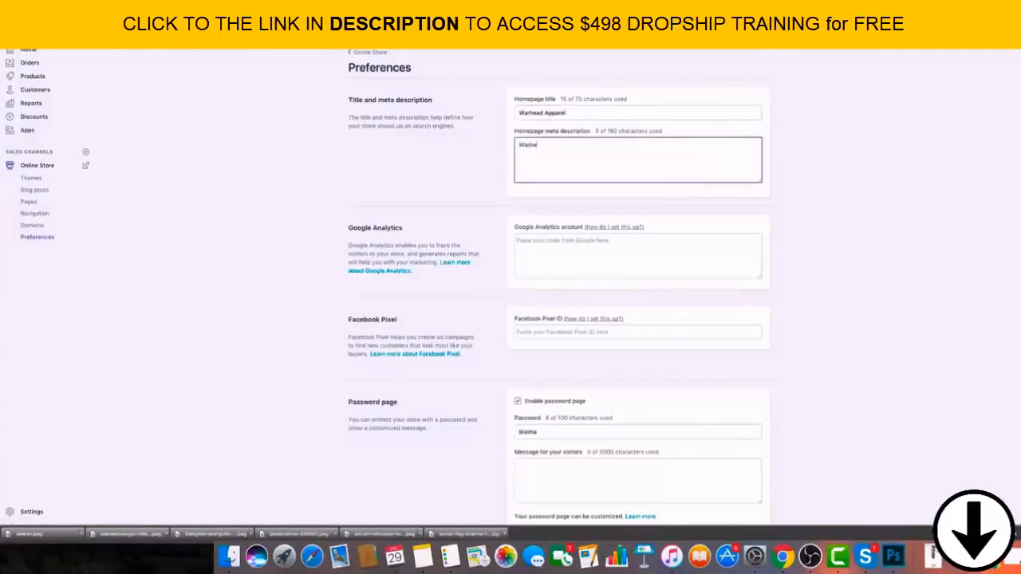
pyautogui.write('ad apparel is a movement towa')
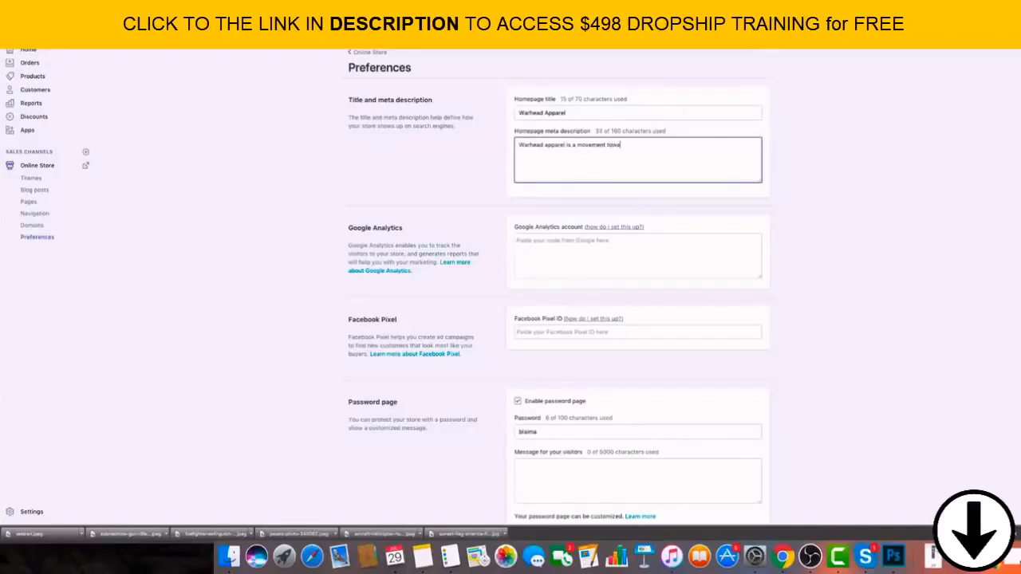
pyautogui.write('rds making lives bett')
pyautogui.write('er for li')
pyautogui.write(' people')
pyautogui.write(' who')
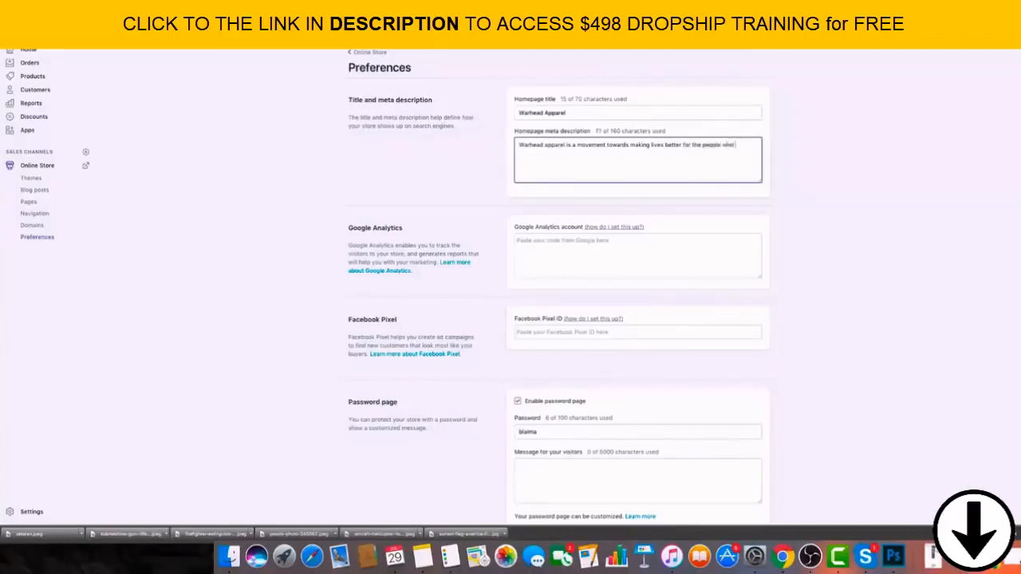
pyautogui.write(' serve our country.')
pyautogui.click(886, 239)
# Disable the storefront's password page and save the online store preferences.
pyautogui.scroll(-2, 695, 303)
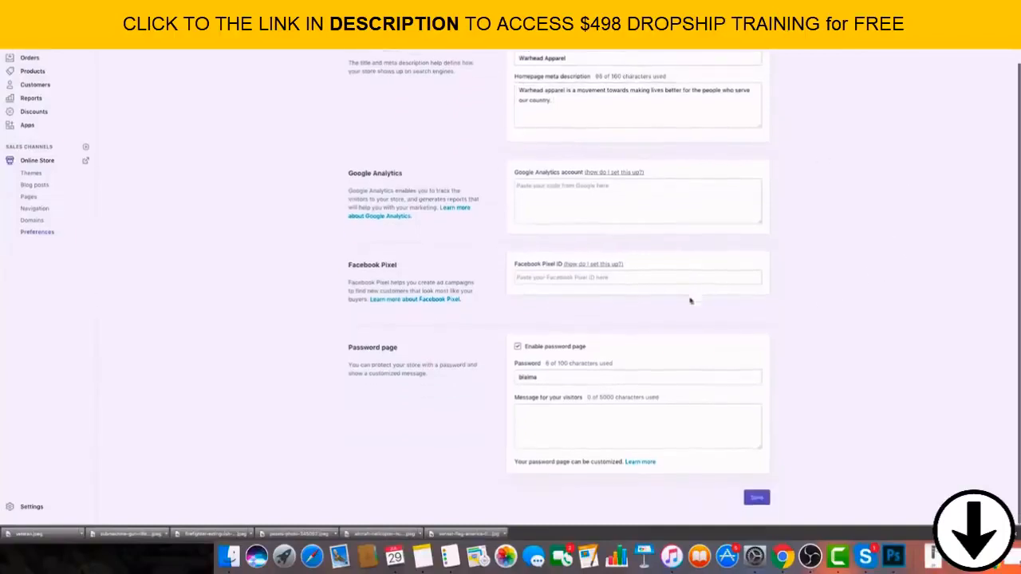
pyautogui.scroll(1, 662, 399)
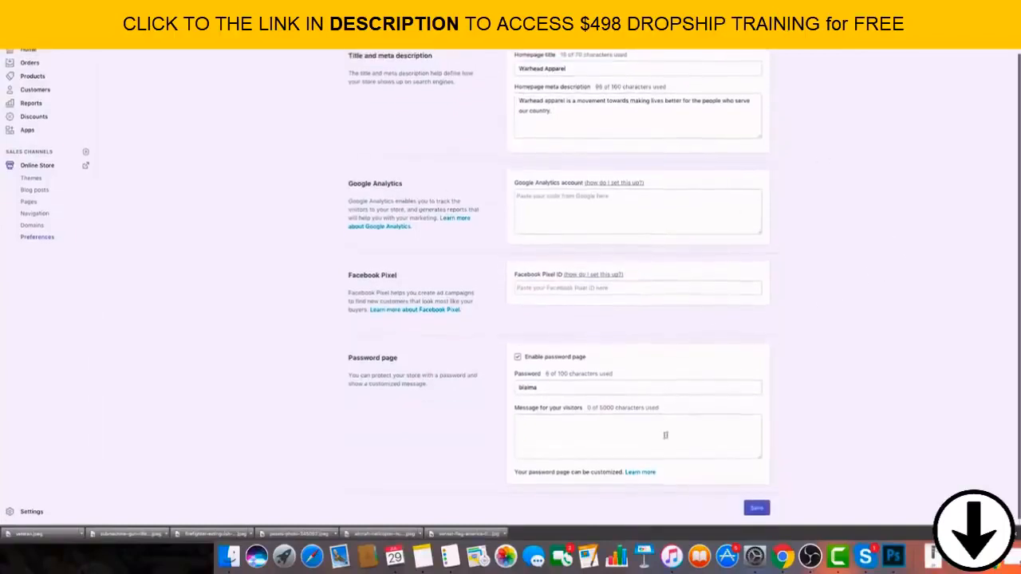
pyautogui.click(517, 359)
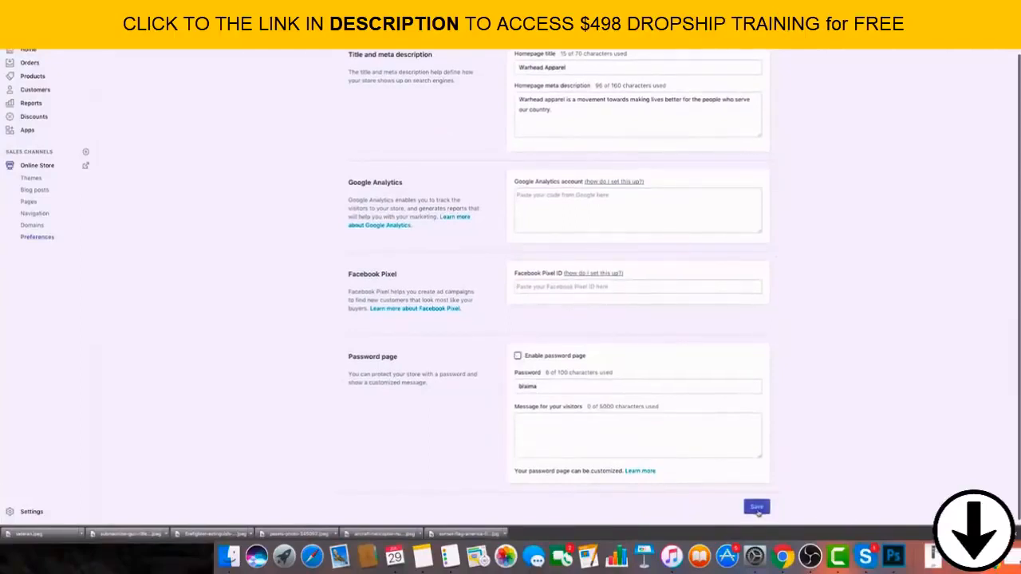
pyautogui.click(756, 508)
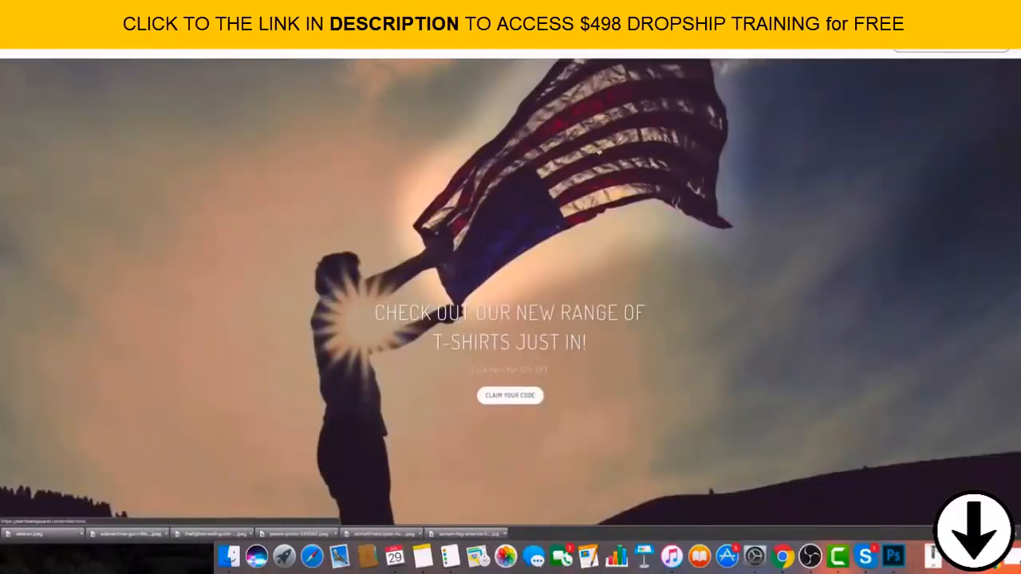
# Examine the live storefront homepage from the banner through the collections, testimonial, product, subscribe and Instagram sections down to the footer.
pyautogui.scroll(-3, 616, 173)
pyautogui.scroll(3, 616, 174)
pyautogui.scroll(-3, 609, 196)
pyautogui.scroll(-10, 611, 201)
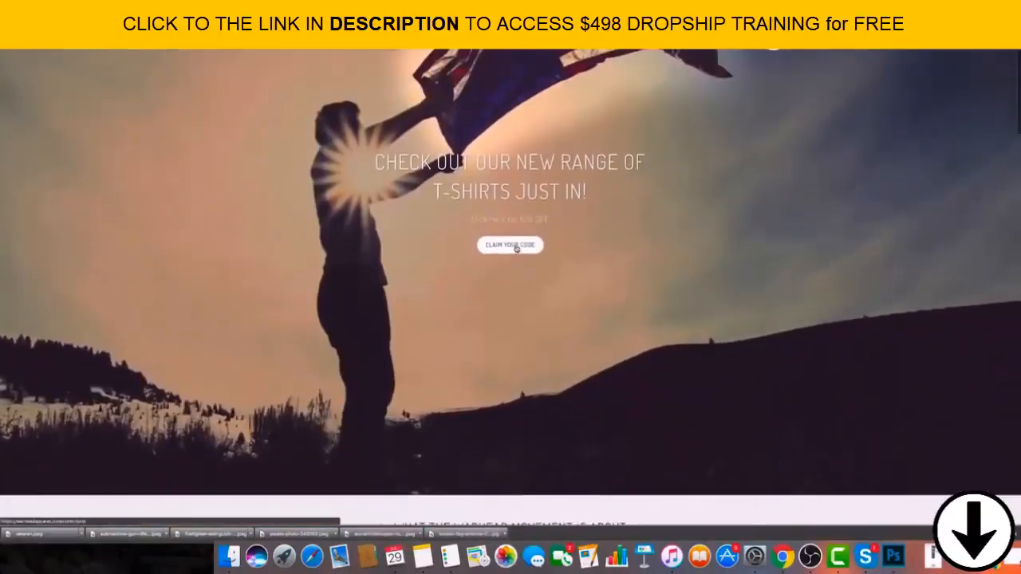
pyautogui.scroll(-2, 413, 197)
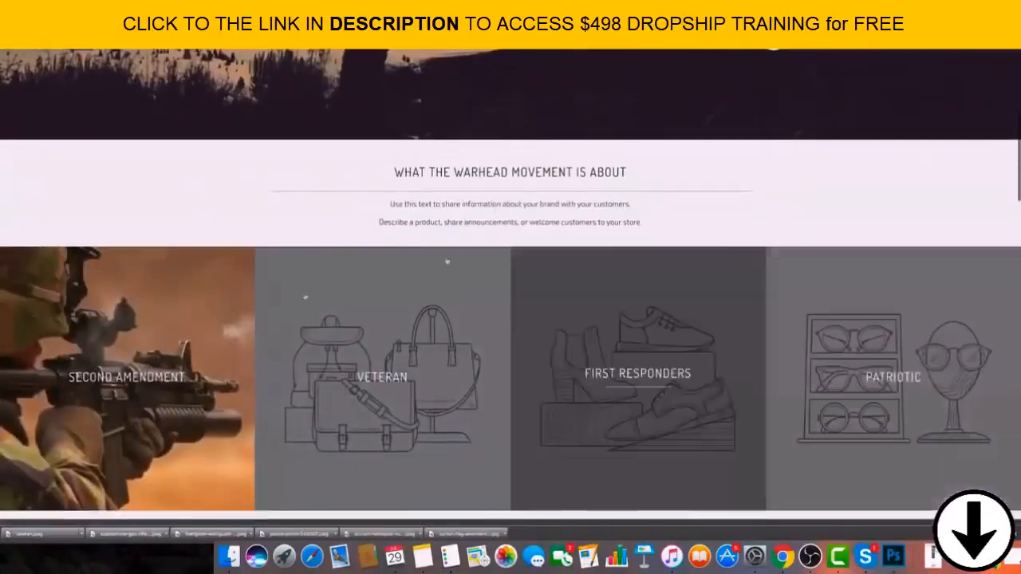
pyautogui.scroll(-10, 631, 237)
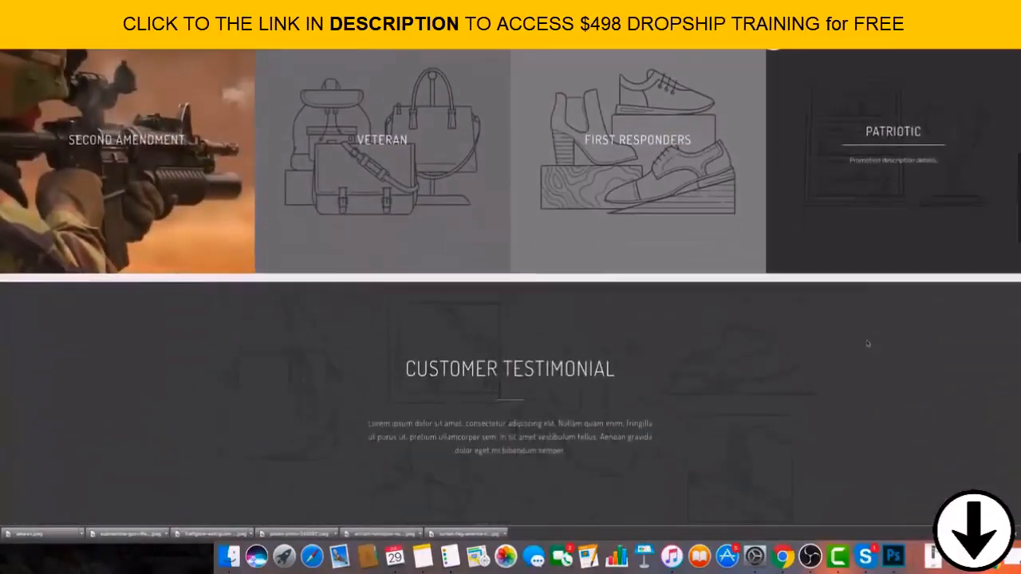
pyautogui.scroll(-5, 630, 239)
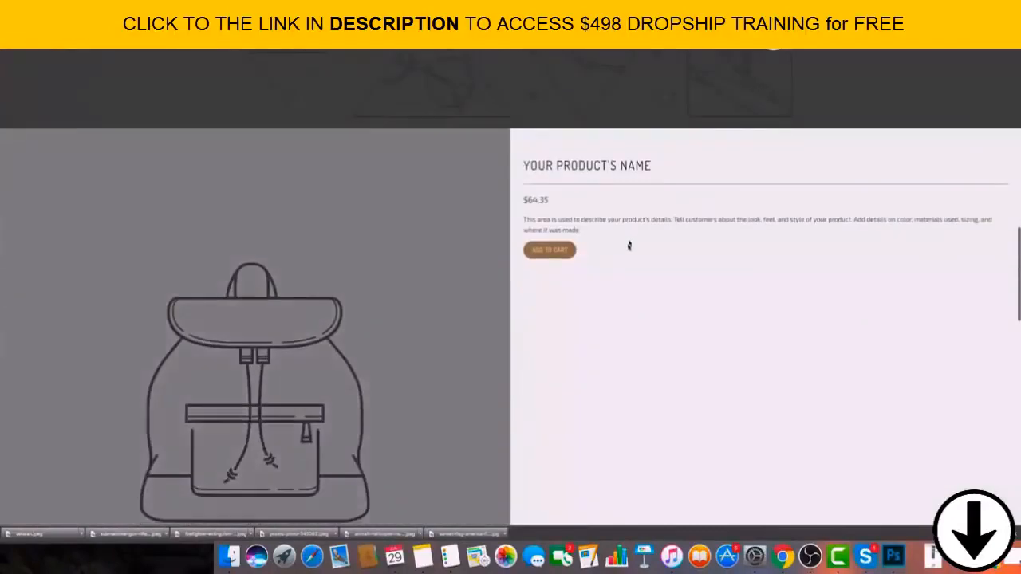
pyautogui.scroll(-10, 396, 256)
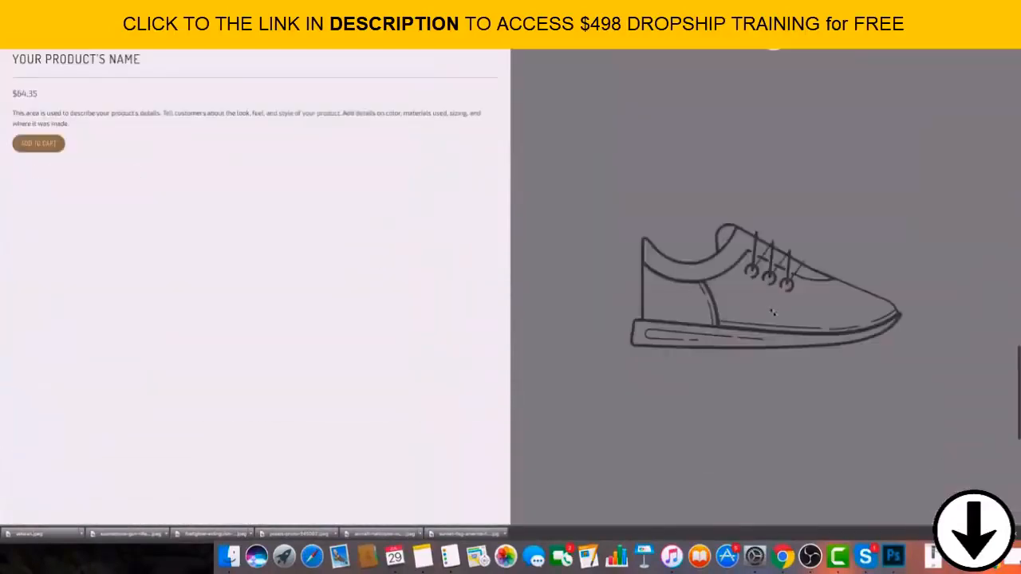
pyautogui.scroll(-10, 772, 313)
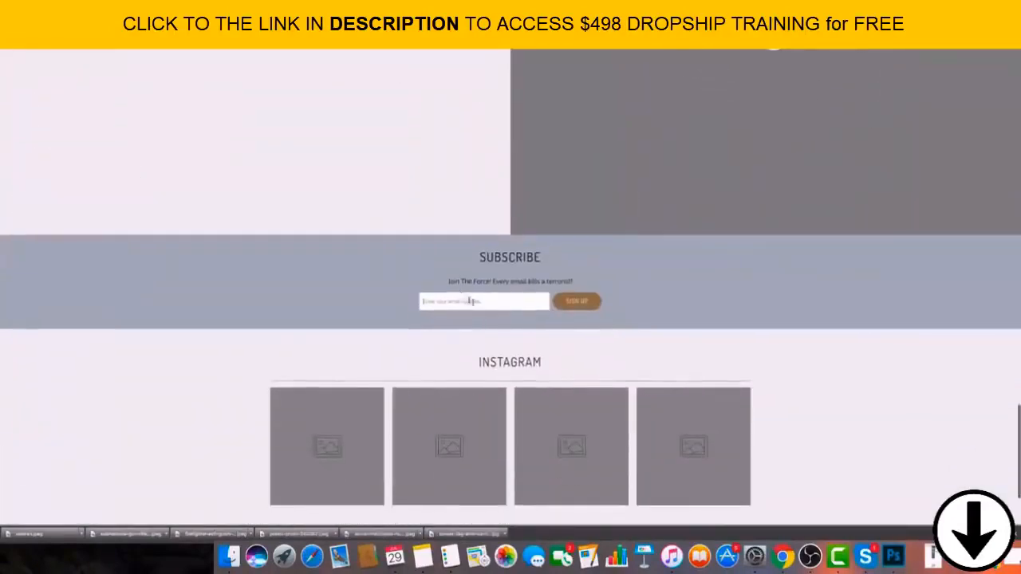
pyautogui.scroll(-3, 471, 302)
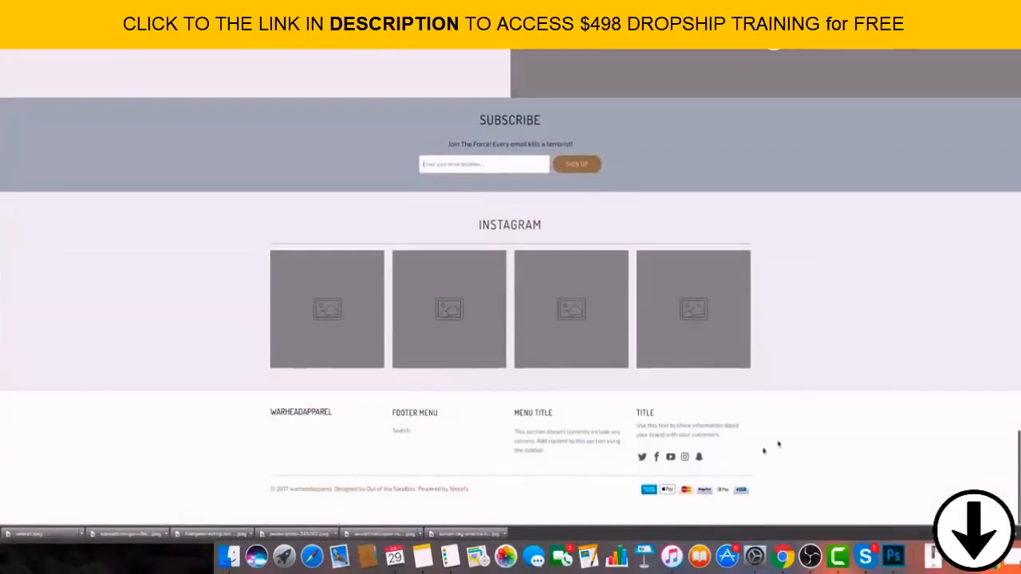
# Examine the placeholder text in the footer's menu and title columns, and return to the homepage banner.
pyautogui.moveTo(595, 449); pyautogui.dragTo(527, 436)
pyautogui.click(536, 441)
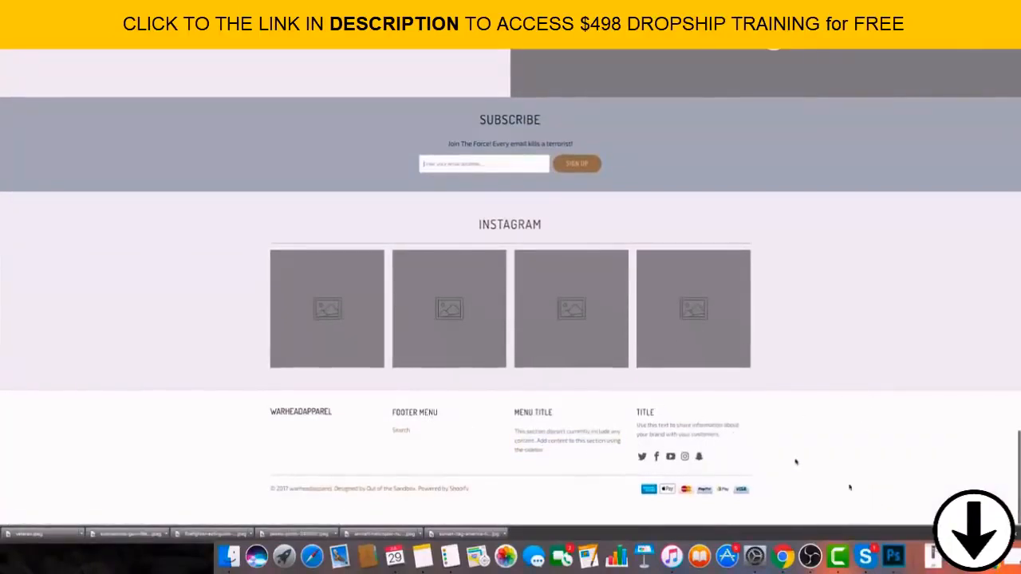
pyautogui.moveTo(724, 439); pyautogui.dragTo(622, 423)
pyautogui.click(630, 427)
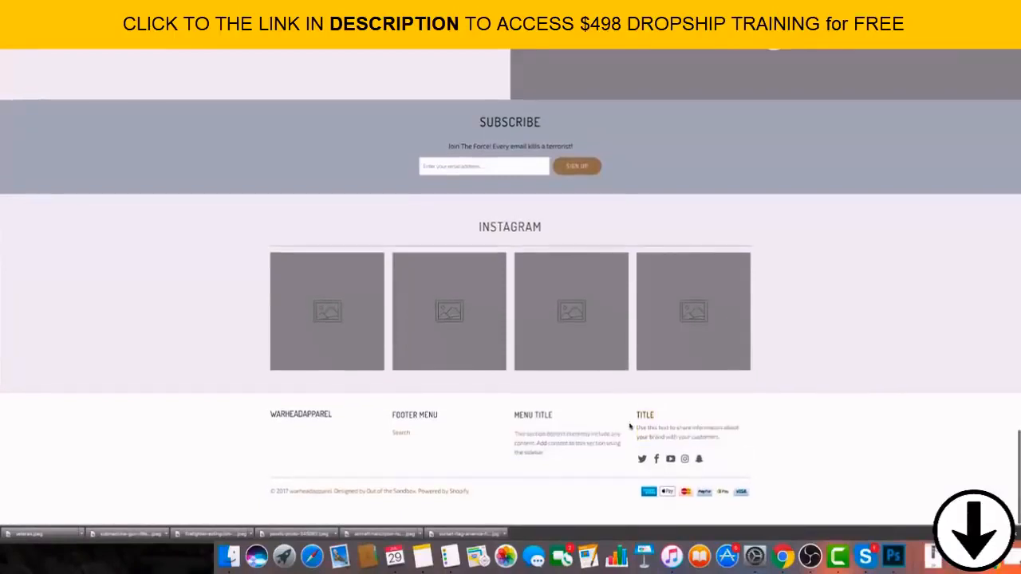
pyautogui.scroll(1, 630, 427)
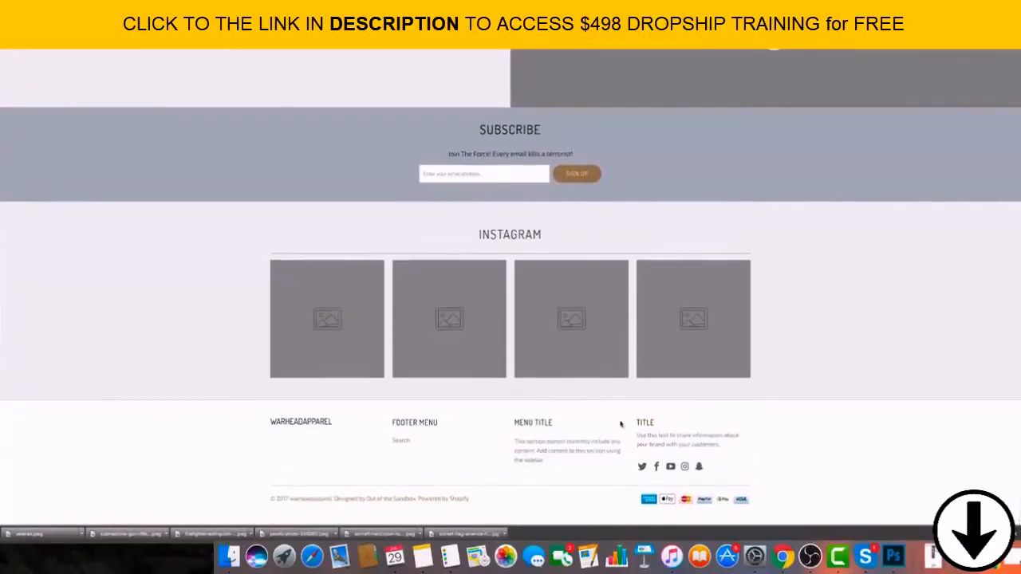
pyautogui.scroll(-1, 611, 440)
pyautogui.moveTo(558, 452); pyautogui.dragTo(520, 429)
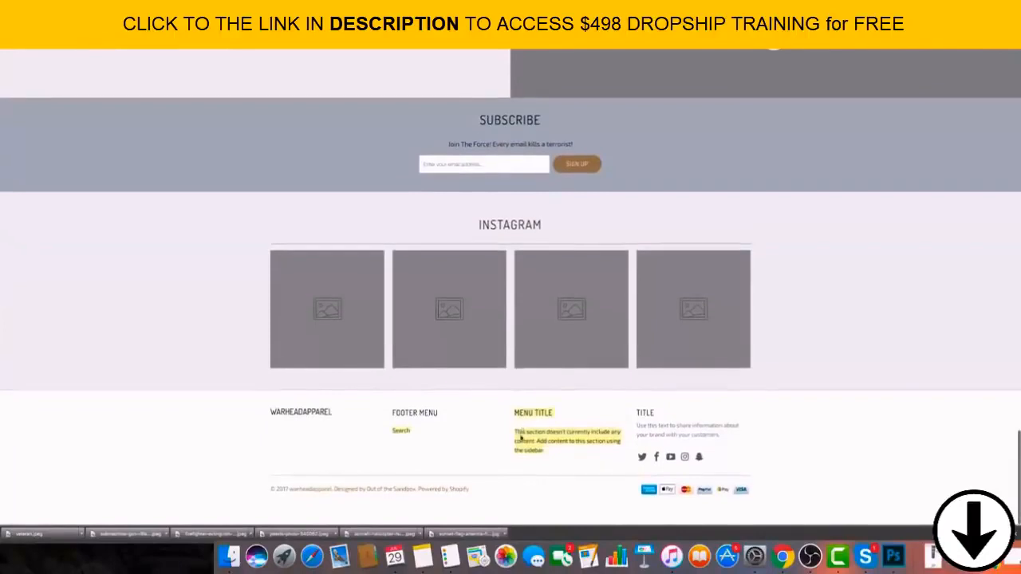
pyautogui.click(520, 431)
pyautogui.scroll(15, 537, 436)
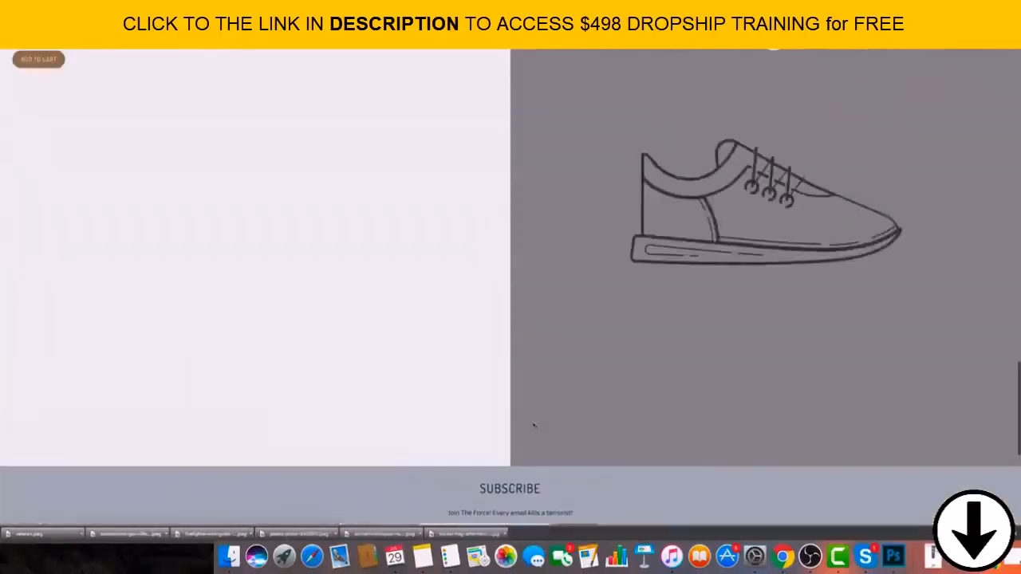
pyautogui.scroll(10, 363, 157)
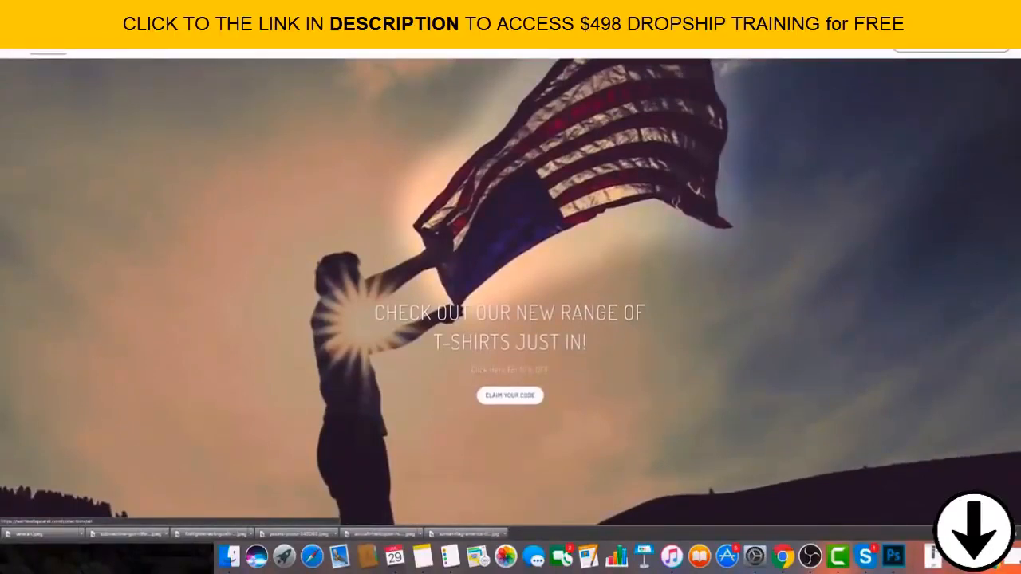
pyautogui.scroll(-1, 684, 93)
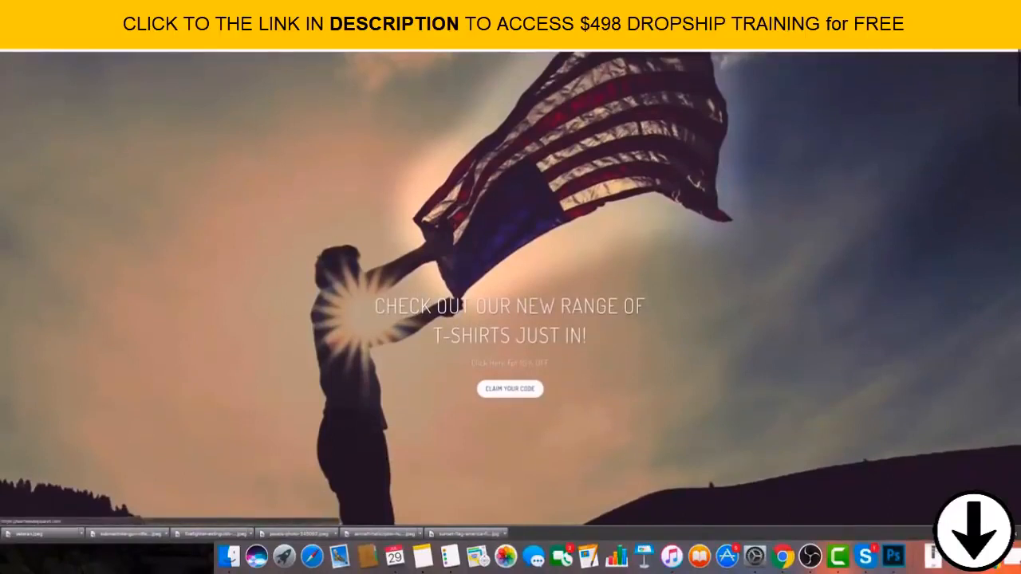
# Return to the store admin and open the online store's themes overview.
pyautogui.click(54, 46)
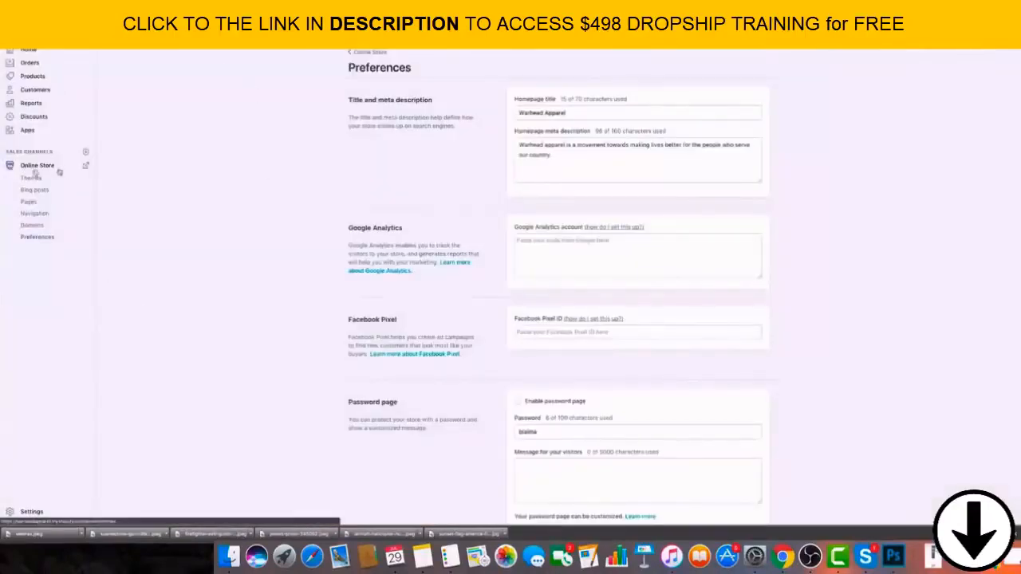
pyautogui.click(51, 165)
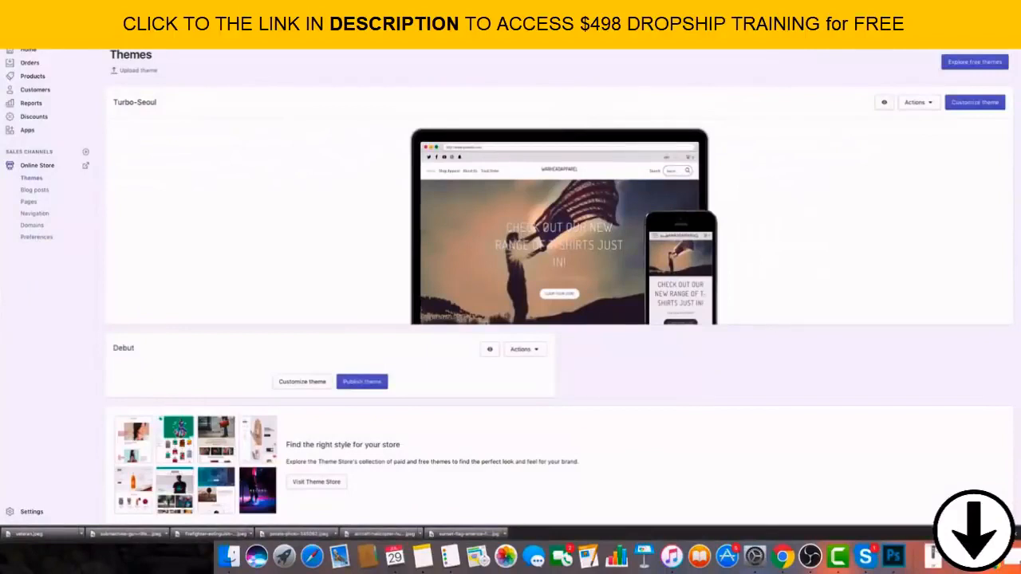
# Switch to Notes and format the "To Do List" heading in bold.
pyautogui.click(412, 556)
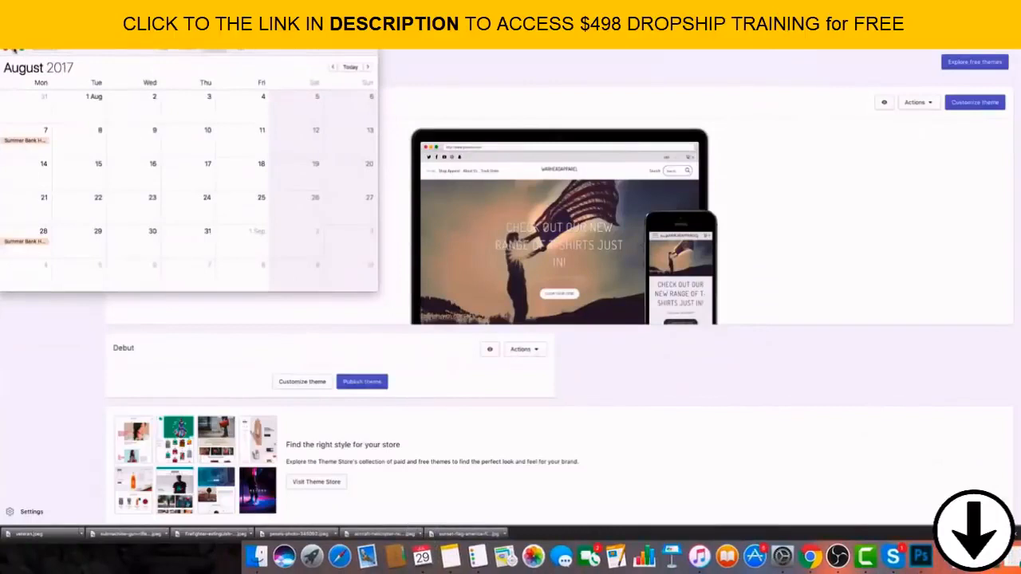
pyautogui.click(13, 48)
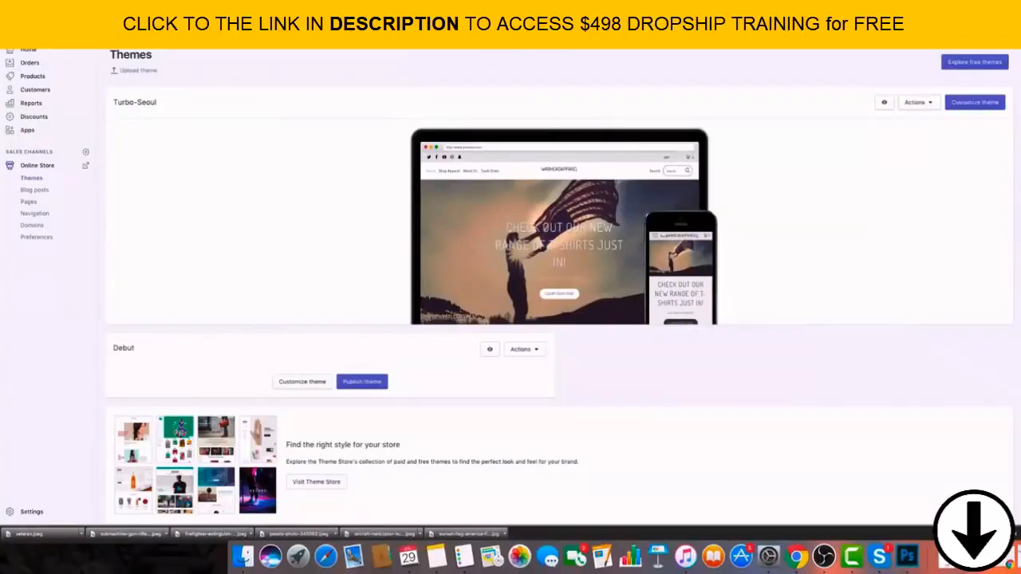
pyautogui.click(436, 556)
pyautogui.moveTo(429, 159); pyautogui.dragTo(586, 113)
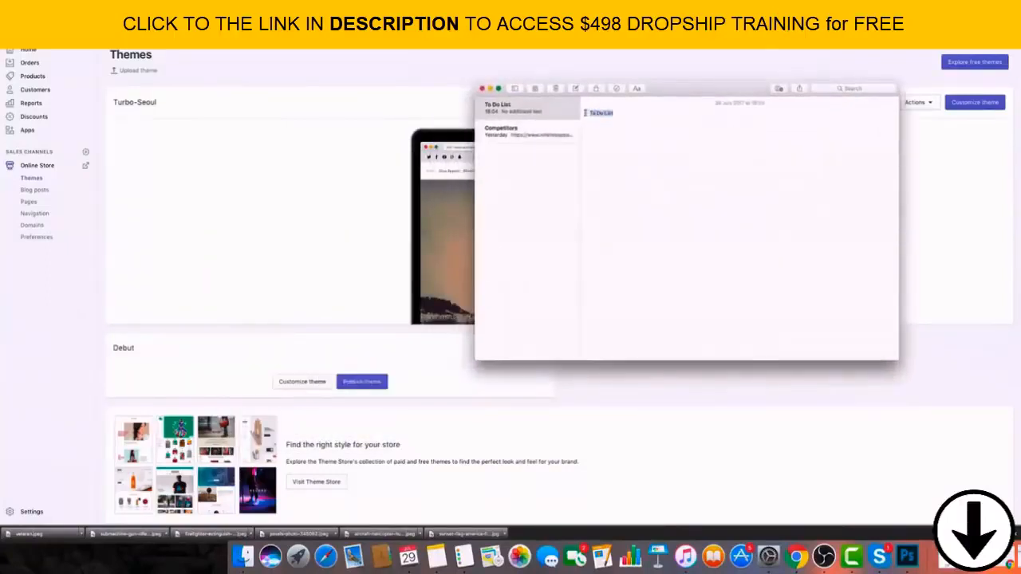
pyautogui.click(636, 88)
# Add "Logo" and "Get a couple of products" as dashed items beneath the To Do List heading.
pyautogui.click(630, 122)
pyautogui.write('- Logo - ')
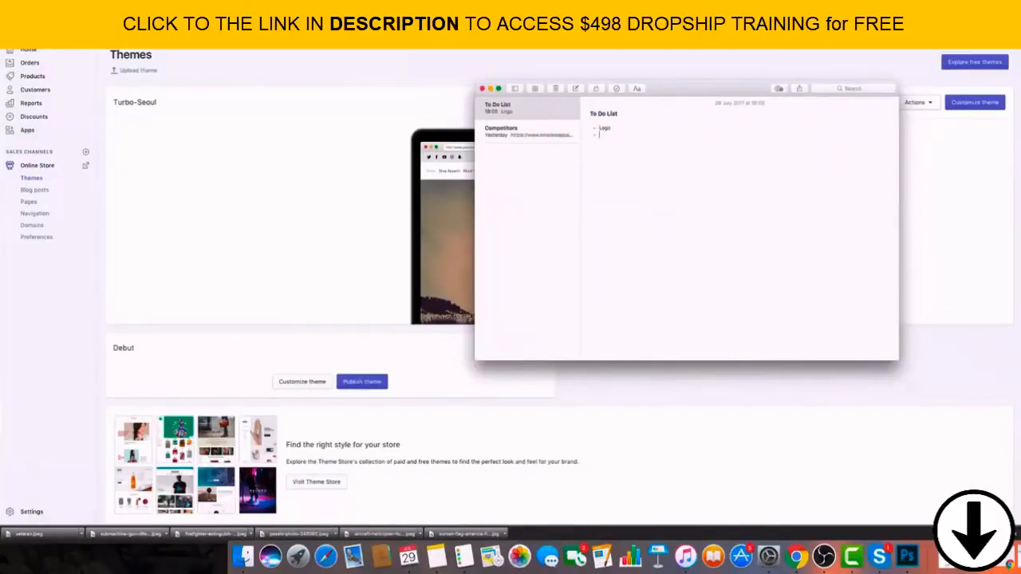
pyautogui.write('Get a couple of products')
pyautogui.press('Return')
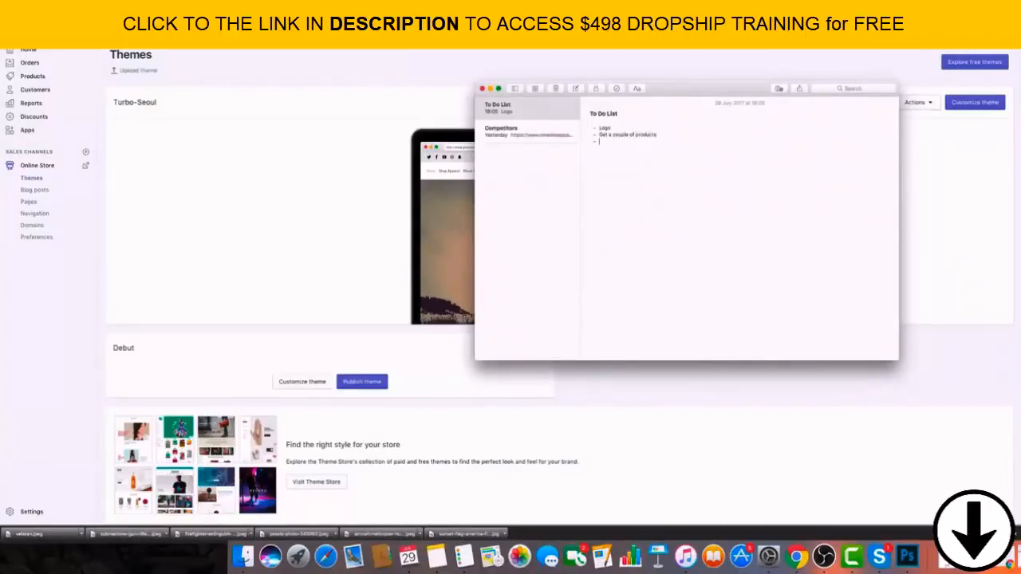
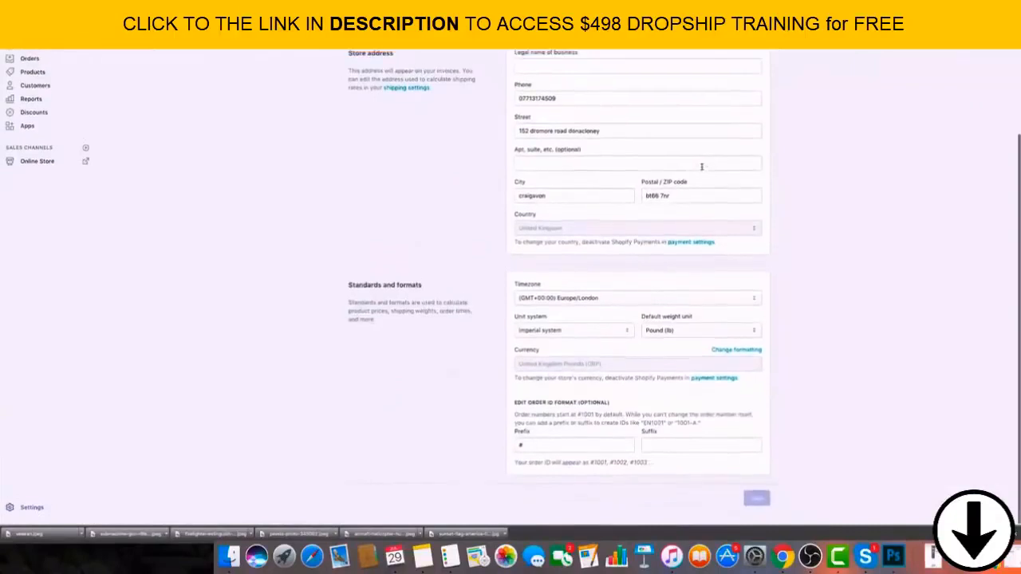
# Show the currency formatting options under the store's standards and formats and look through them.
pyautogui.click(754, 357)
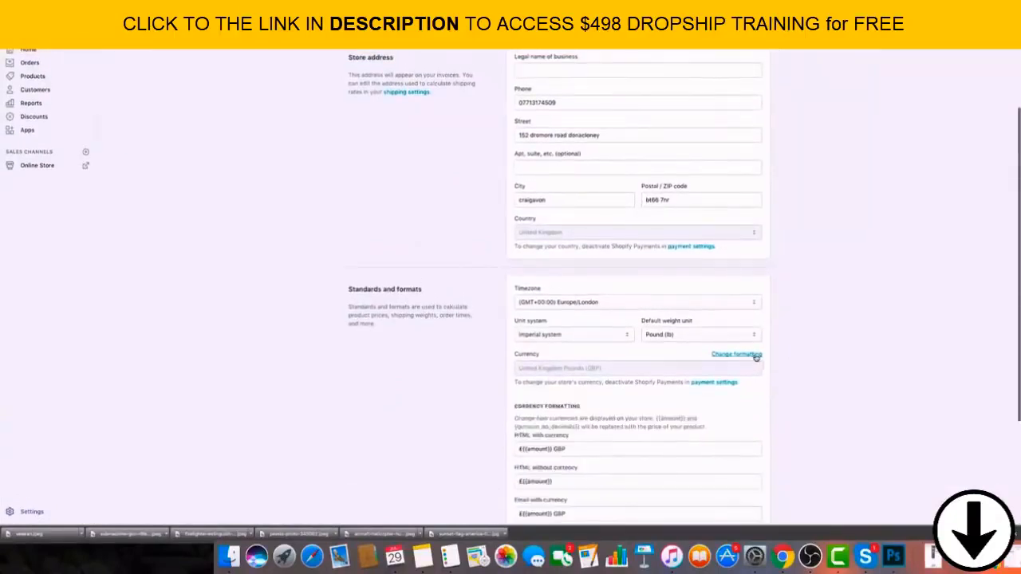
pyautogui.scroll(-3, 798, 399)
pyautogui.scroll(-1, 800, 396)
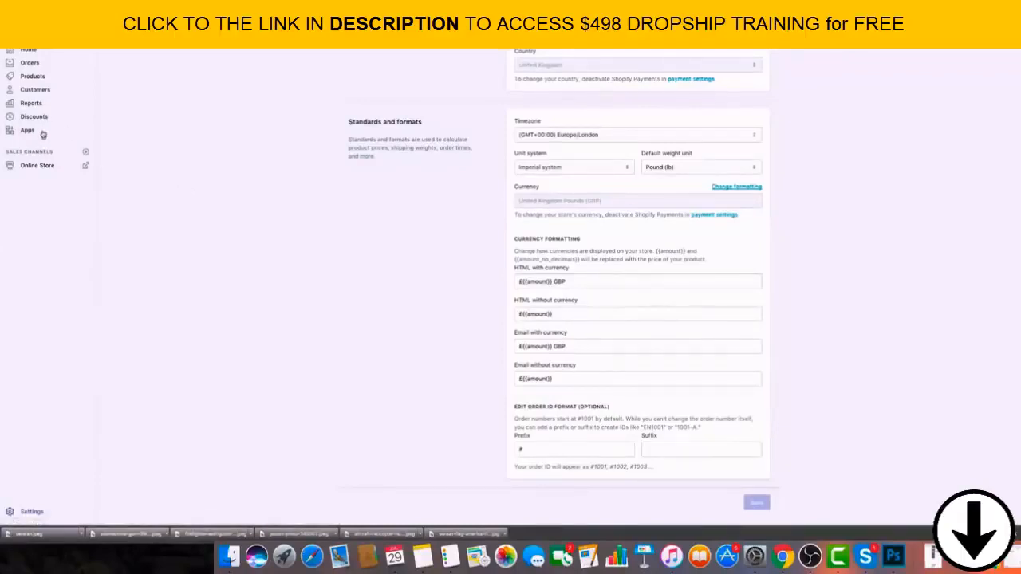
# Deactivate Shopify Payments in the store's payment settings, giving Other with the explanation "No USD" as the reason.
pyautogui.click(19, 513)
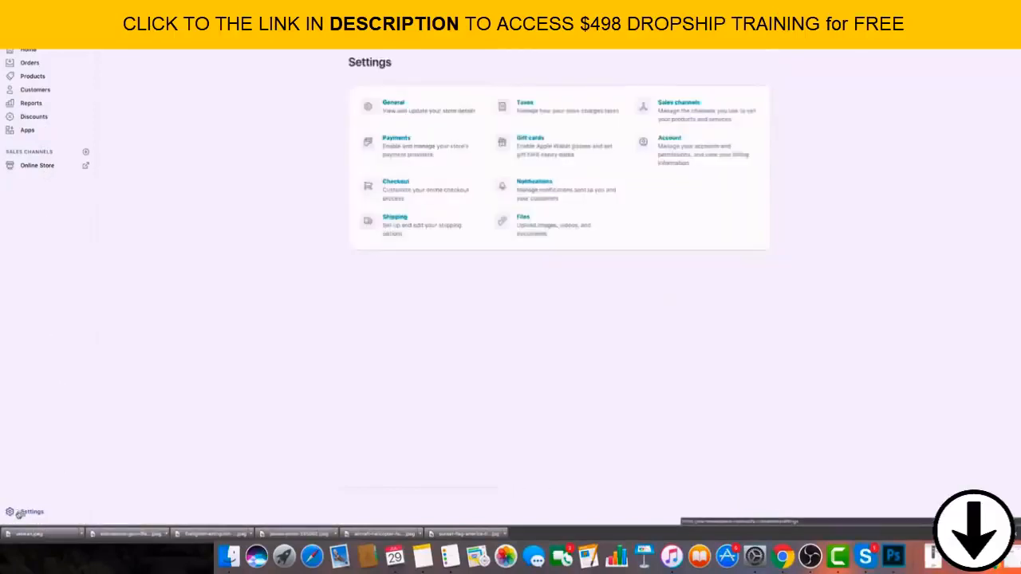
pyautogui.click(401, 138)
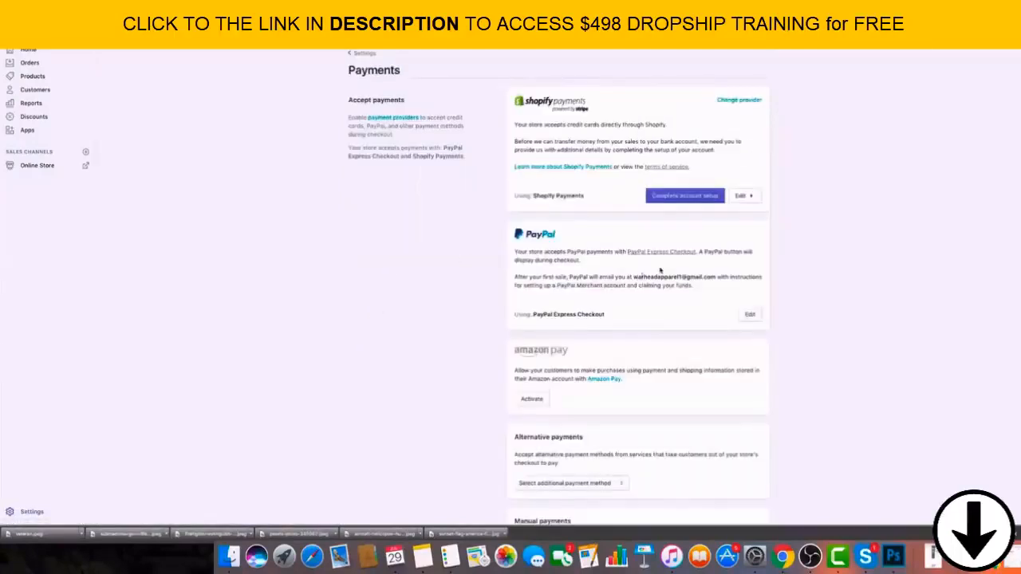
pyautogui.click(750, 196)
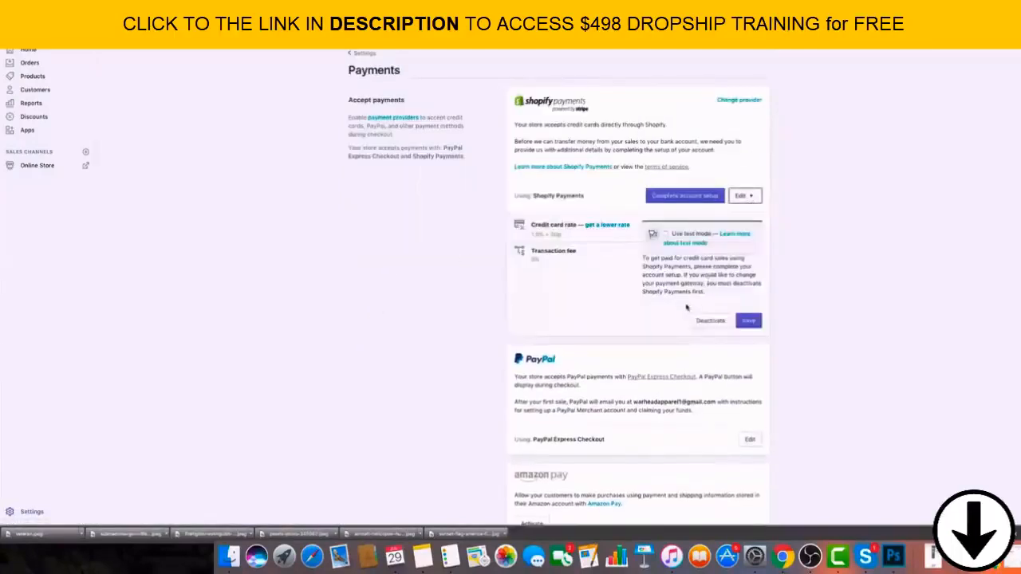
pyautogui.click(712, 322)
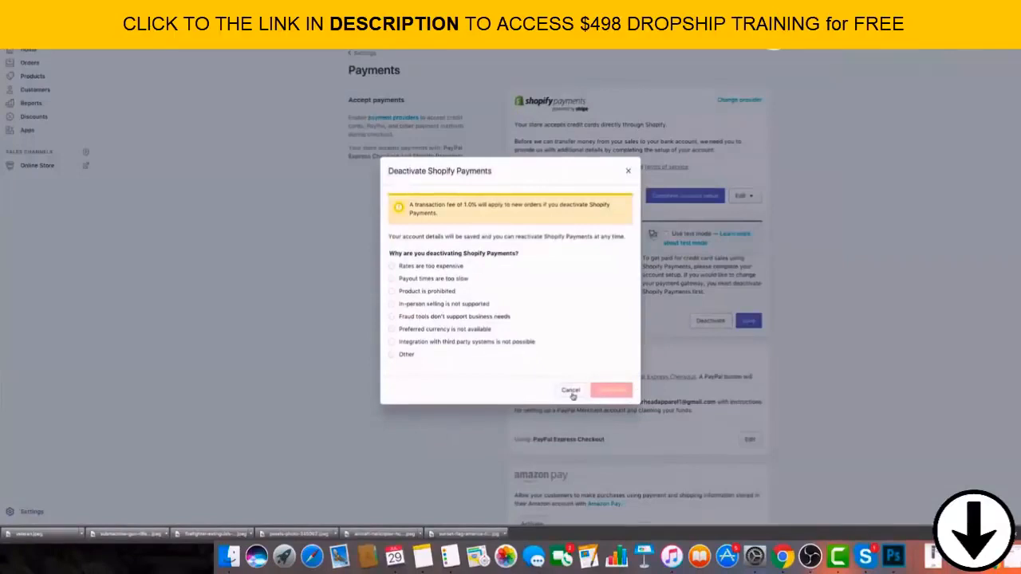
pyautogui.click(421, 269)
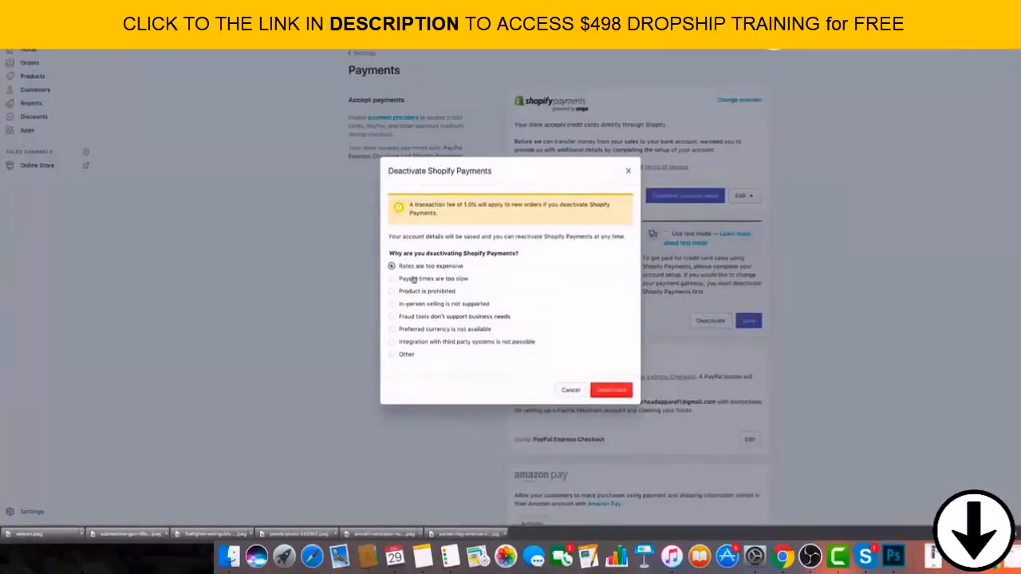
pyautogui.click(407, 292)
pyautogui.click(392, 304)
pyautogui.click(391, 317)
pyautogui.click(391, 354)
pyautogui.click(528, 366)
pyautogui.write('No USD')
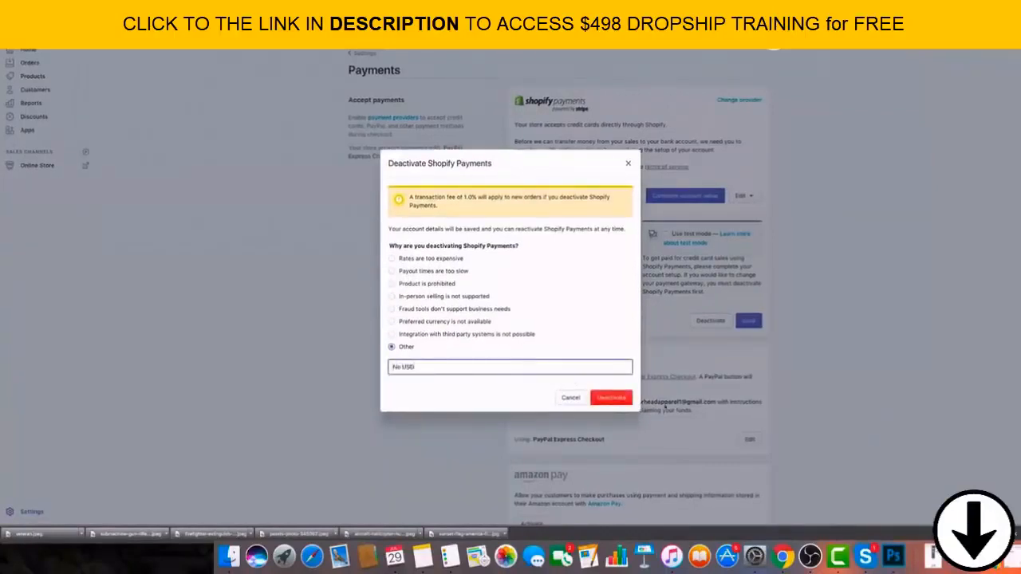
pyautogui.click(628, 401)
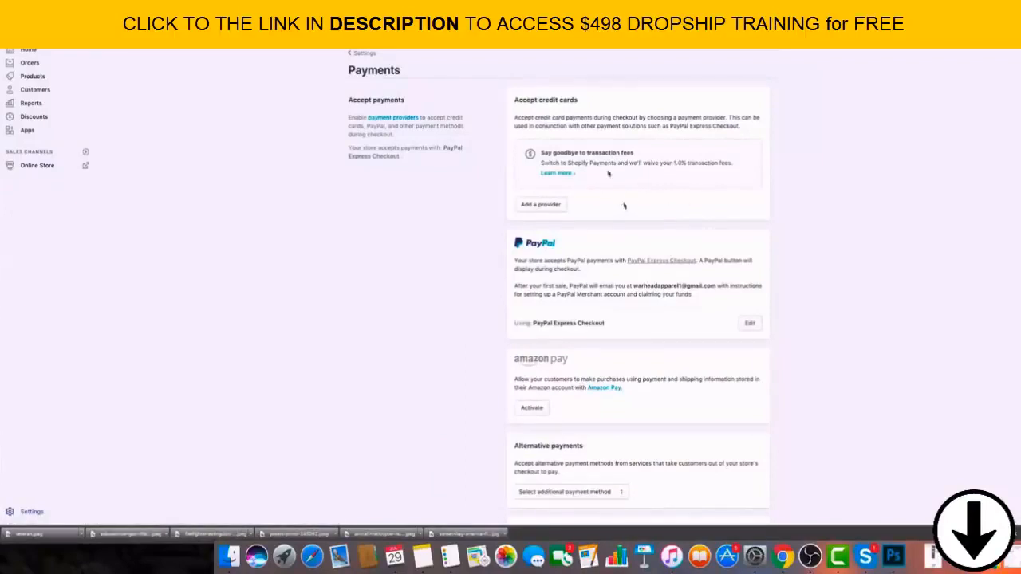
pyautogui.moveTo(659, 163); pyautogui.dragTo(709, 163)
pyautogui.click(707, 164)
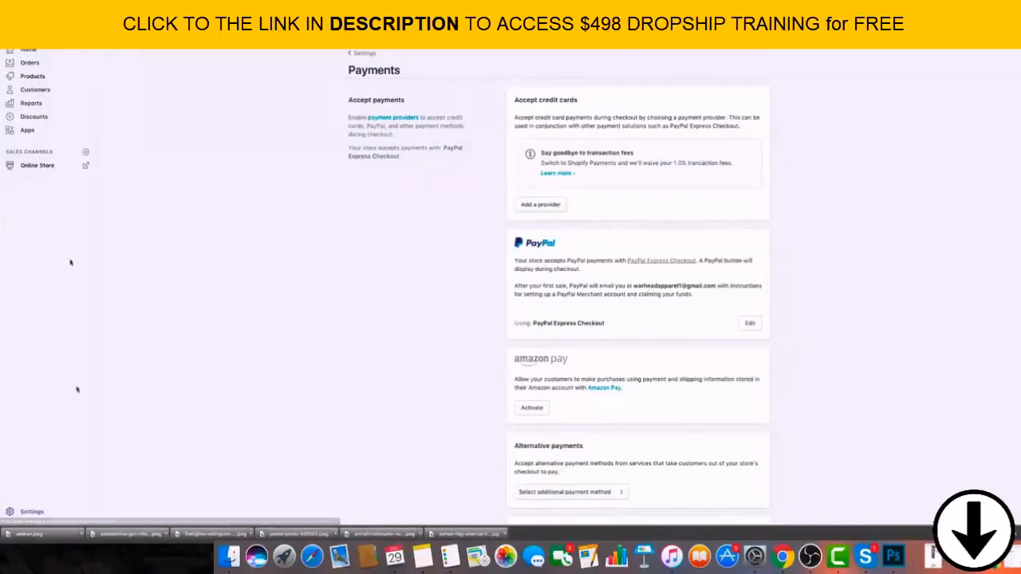
# Set the store currency to United States Dollars (USD) in the general settings and save.
pyautogui.click(32, 511)
pyautogui.click(393, 103)
pyautogui.scroll(-4, 836, 328)
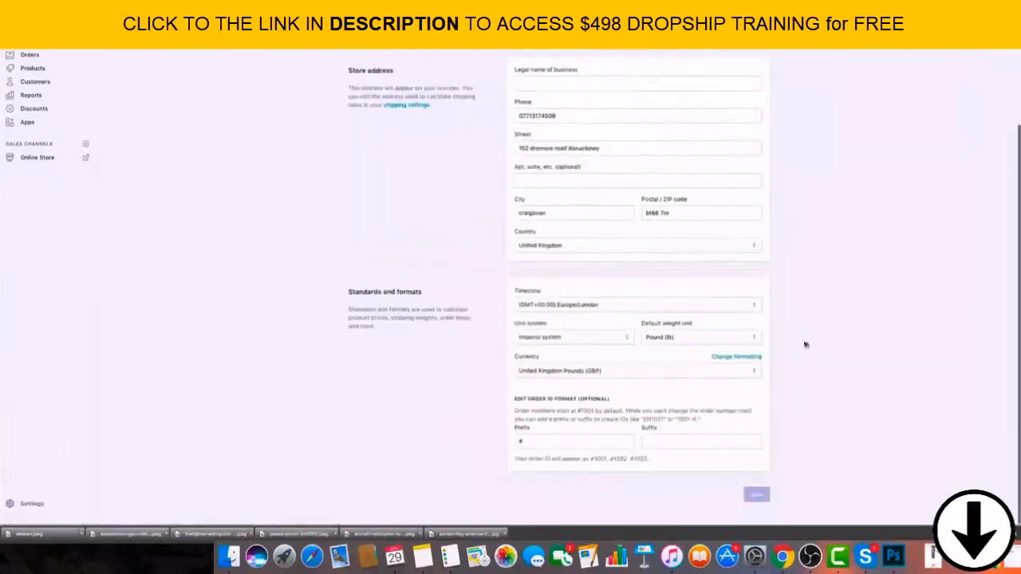
pyautogui.click(636, 380)
pyautogui.scroll(-10, 647, 364)
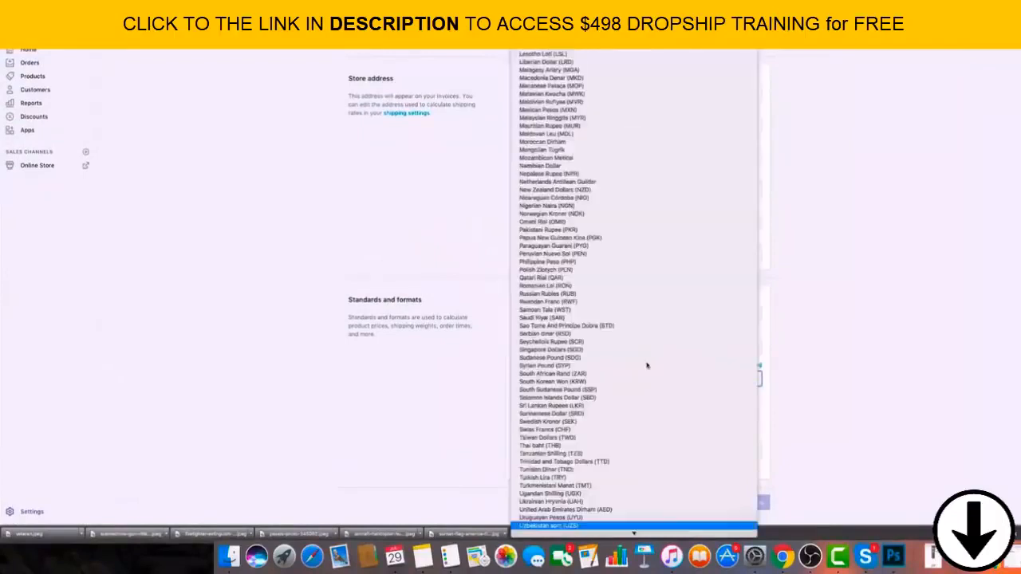
pyautogui.scroll(-1, 649, 315)
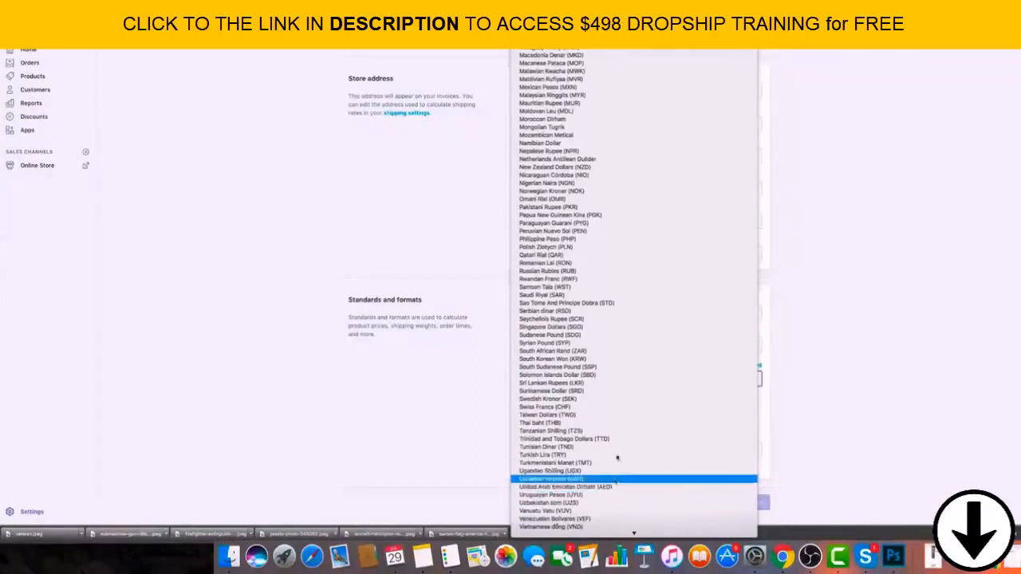
pyautogui.scroll(10, 610, 435)
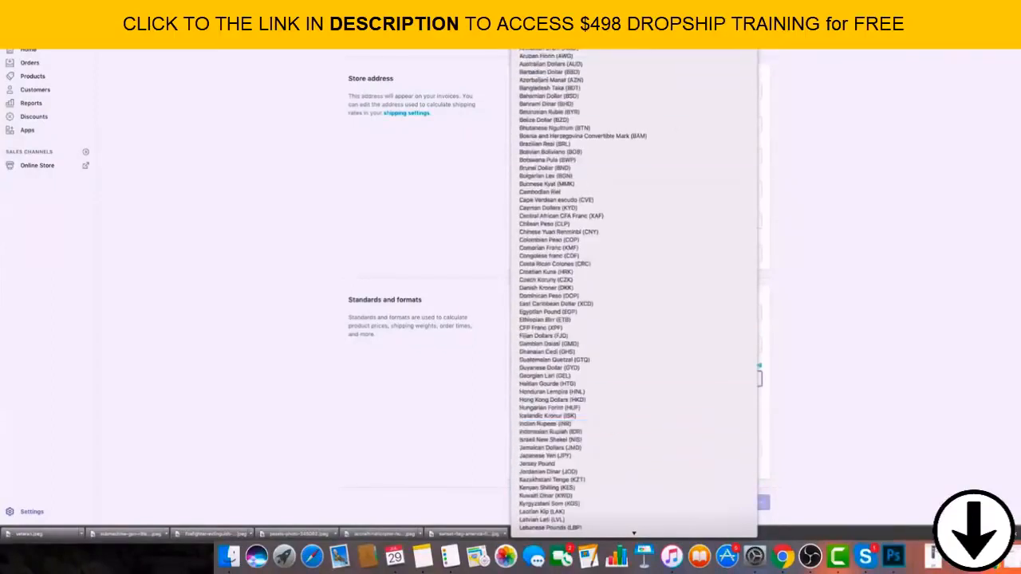
pyautogui.click(575, 16)
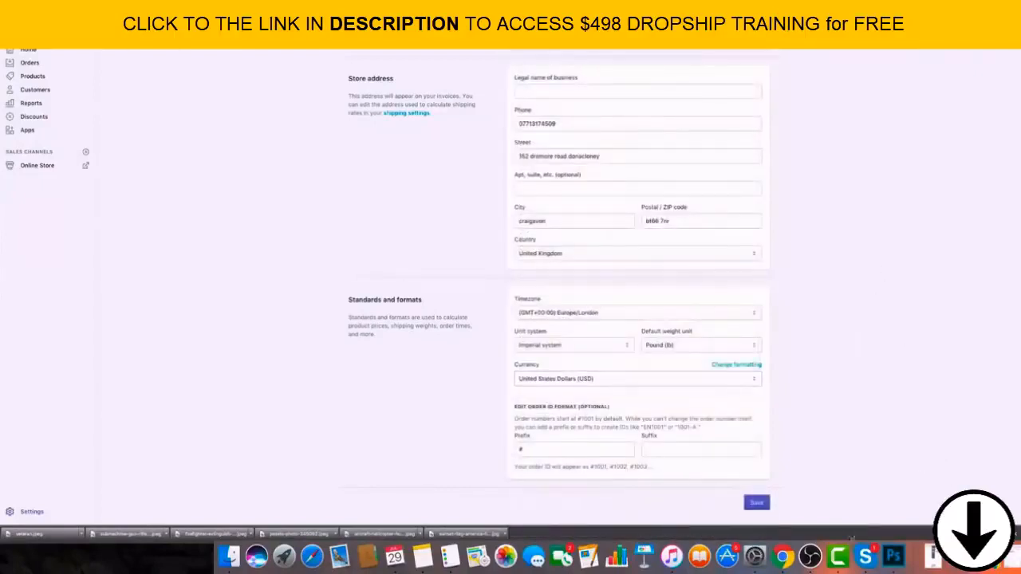
pyautogui.click(757, 504)
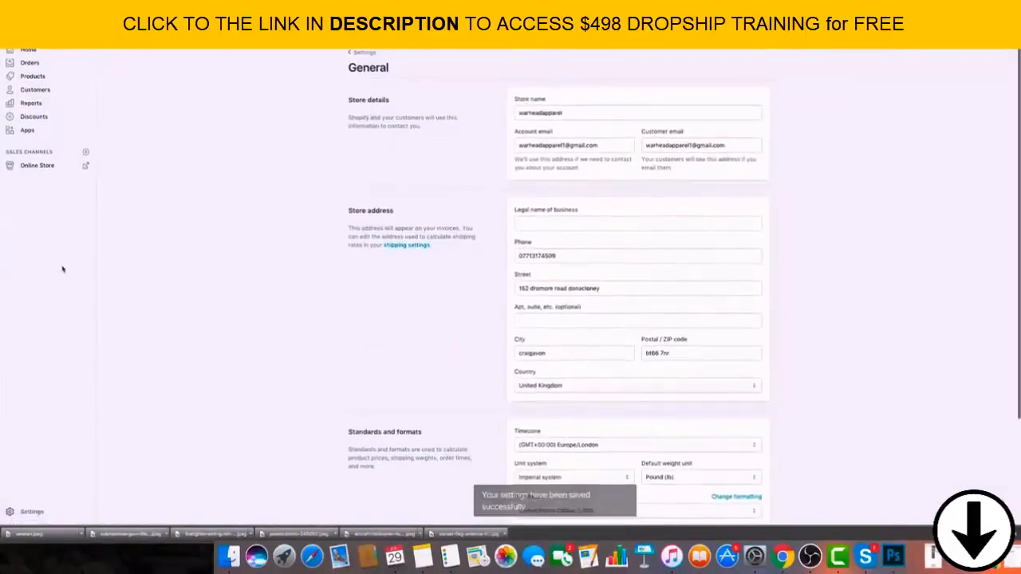
# Return to the payment settings and select Stripe as the credit card provider.
pyautogui.click(30, 511)
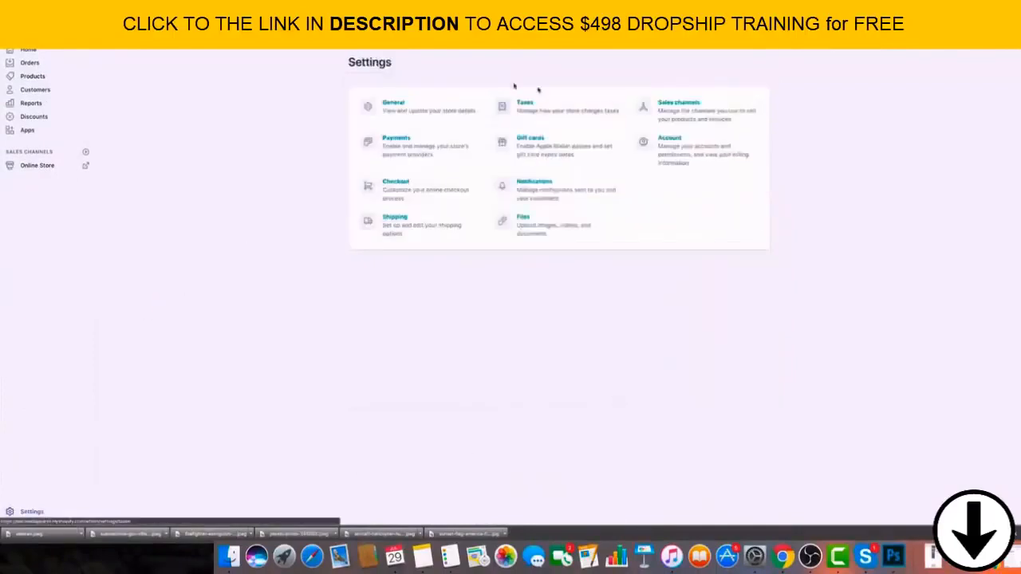
pyautogui.click(403, 140)
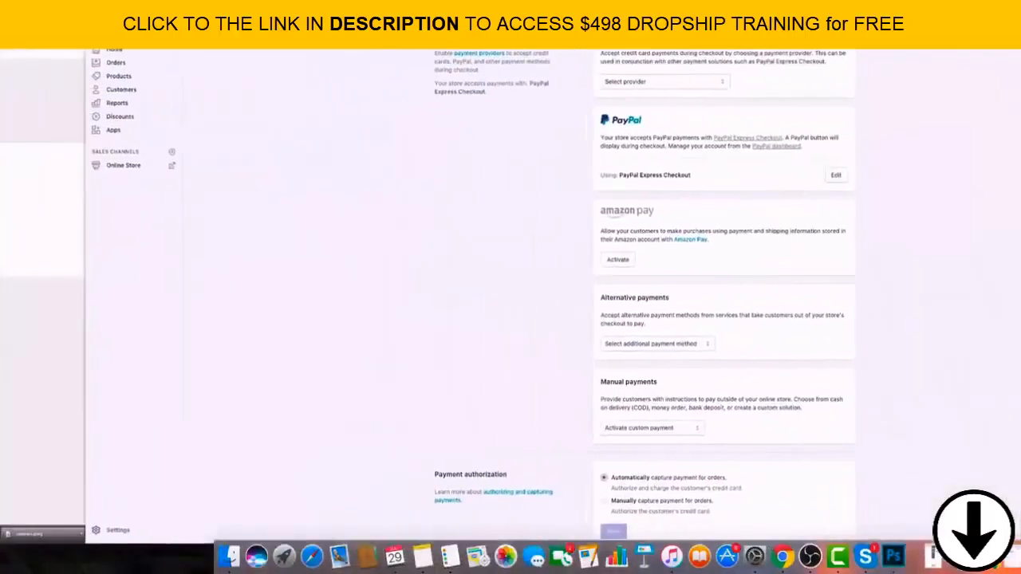
pyautogui.scroll(2, 331, 177)
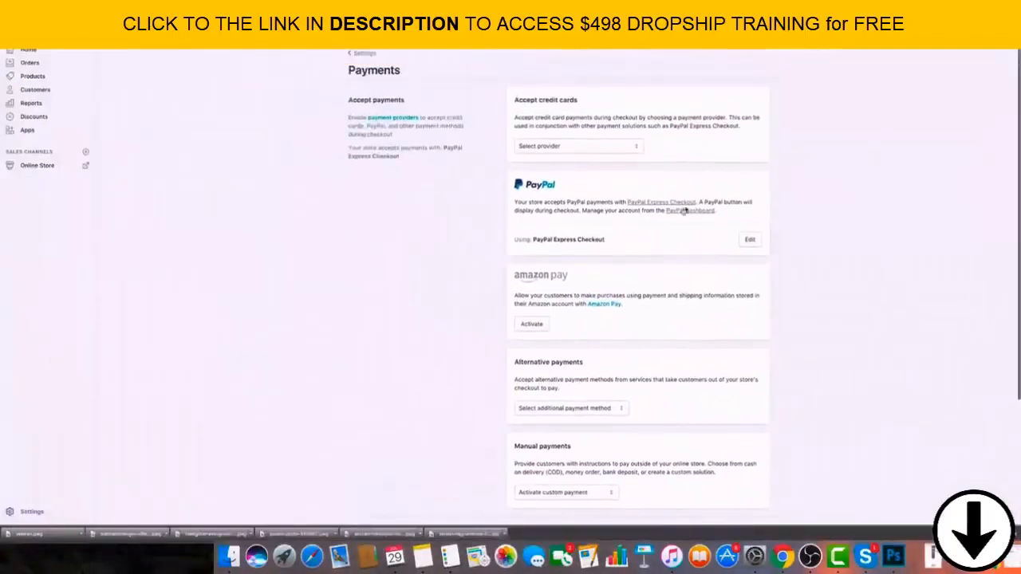
pyautogui.click(631, 146)
pyautogui.click(615, 162)
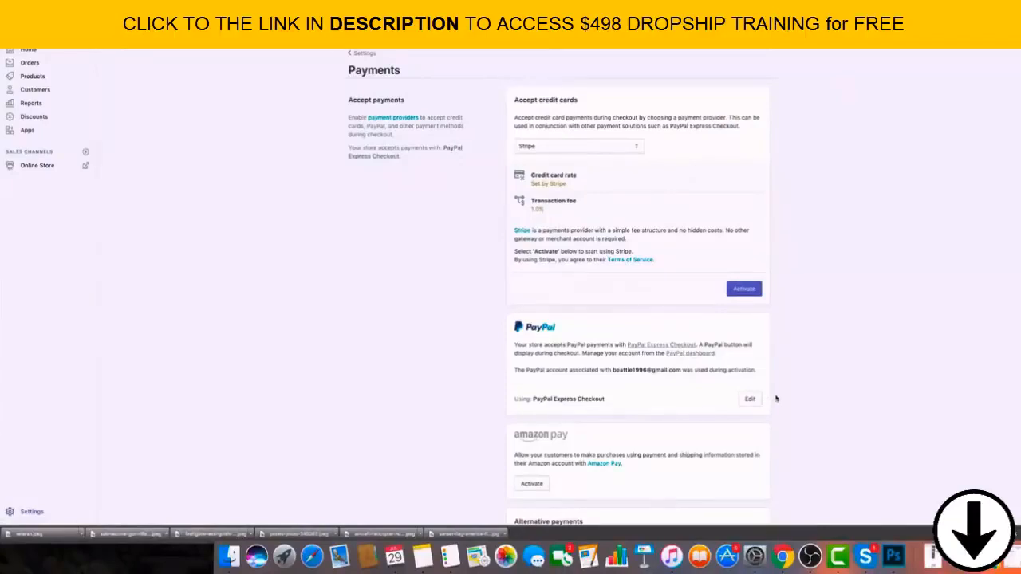
# Look through the list of other card providers, then the alternative and manual payment options.
pyautogui.click(628, 151)
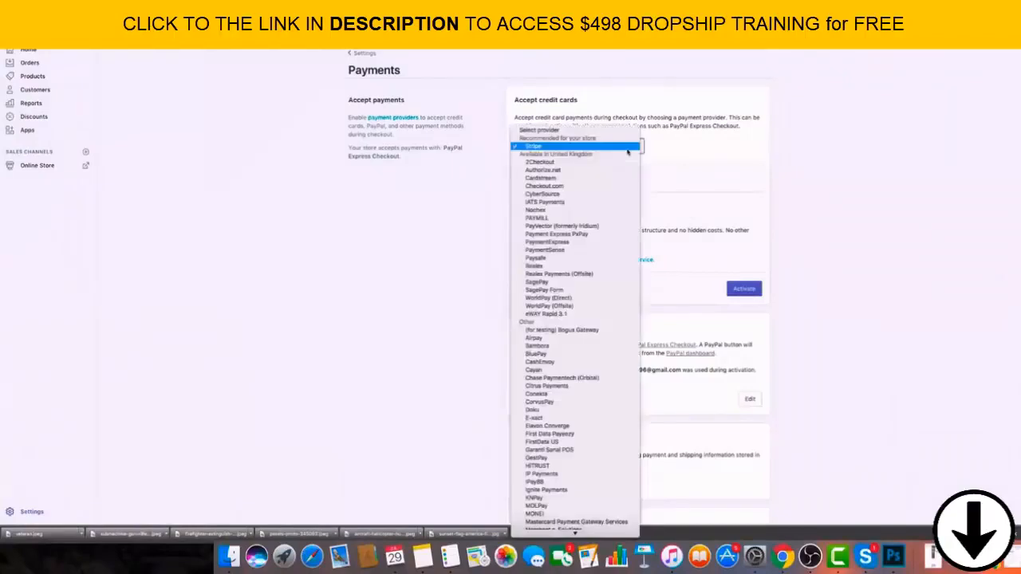
pyautogui.scroll(-5, 581, 435)
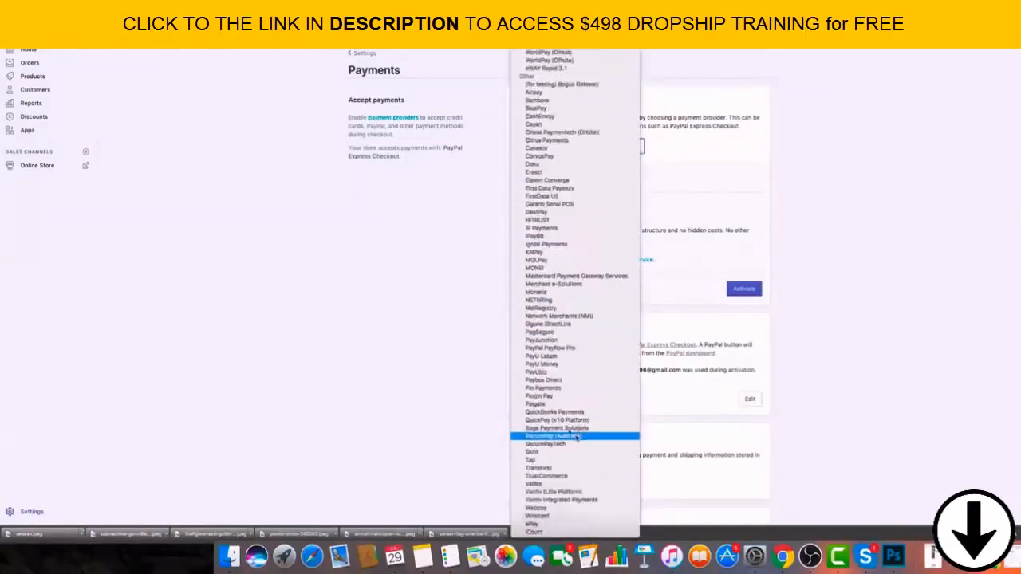
pyautogui.click(386, 313)
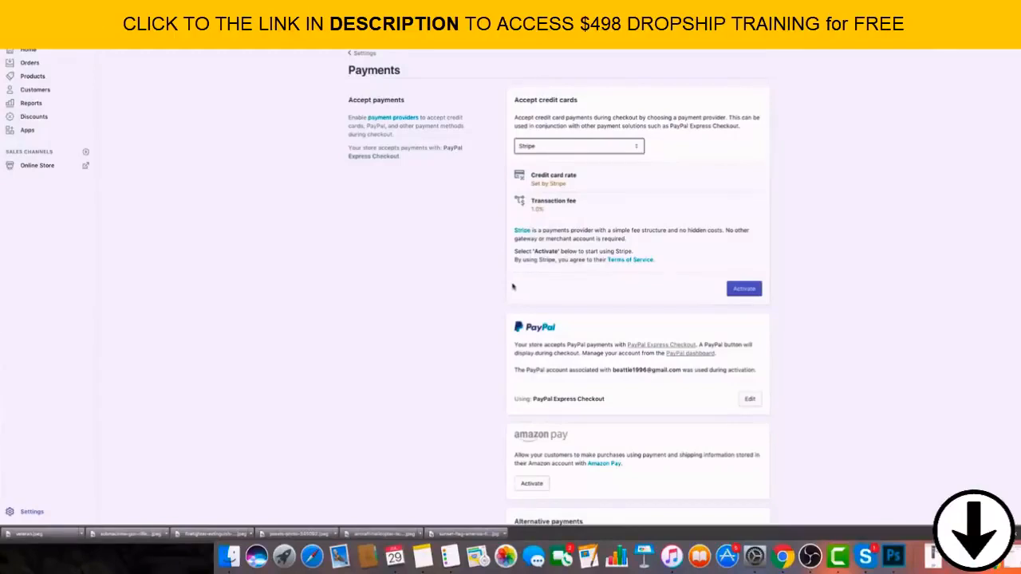
pyautogui.scroll(-5, 602, 205)
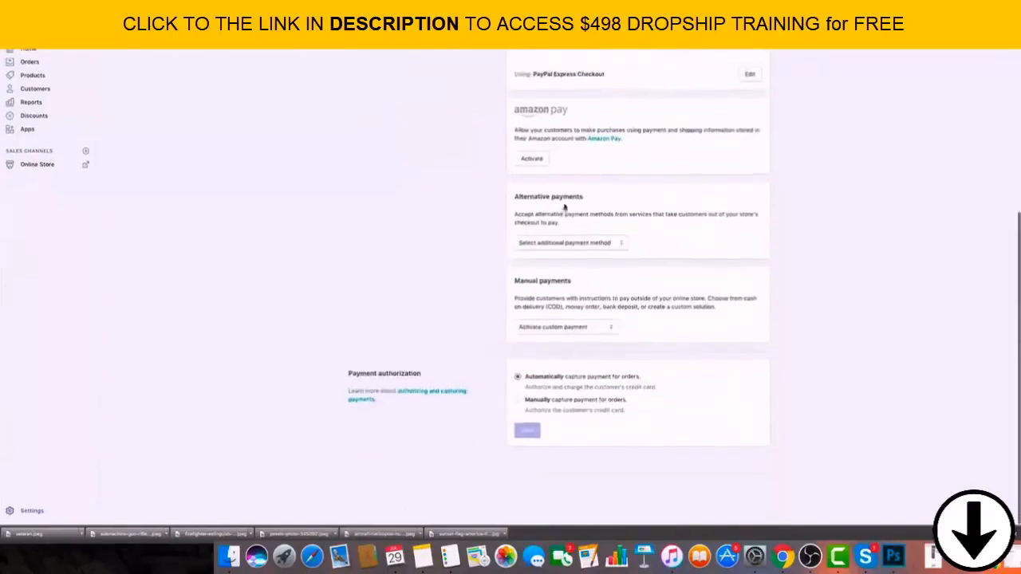
pyautogui.scroll(5, 492, 221)
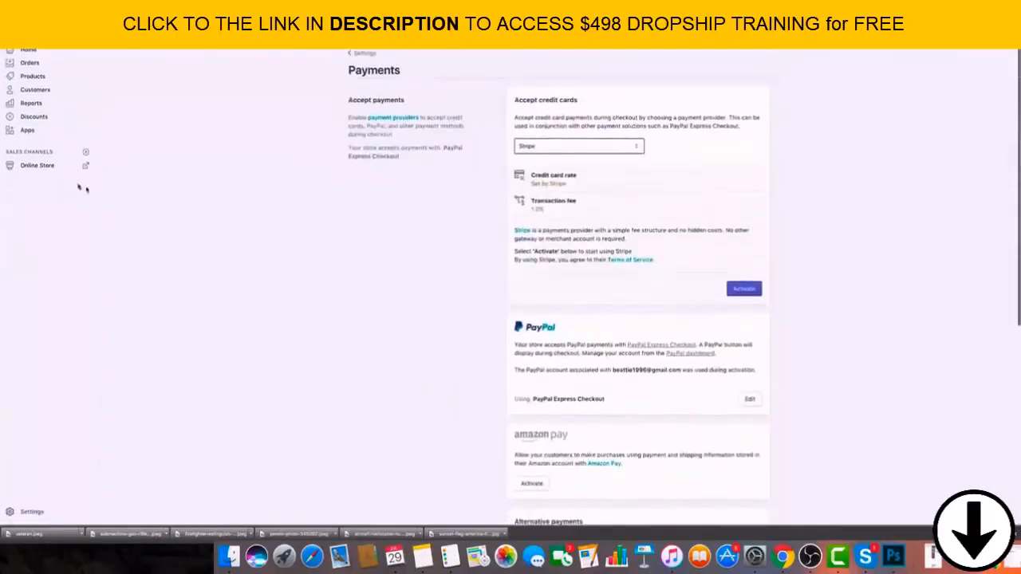
# Open the checkout settings, look over the customer account options, and have the form require the last name only.
pyautogui.click(99, 509)
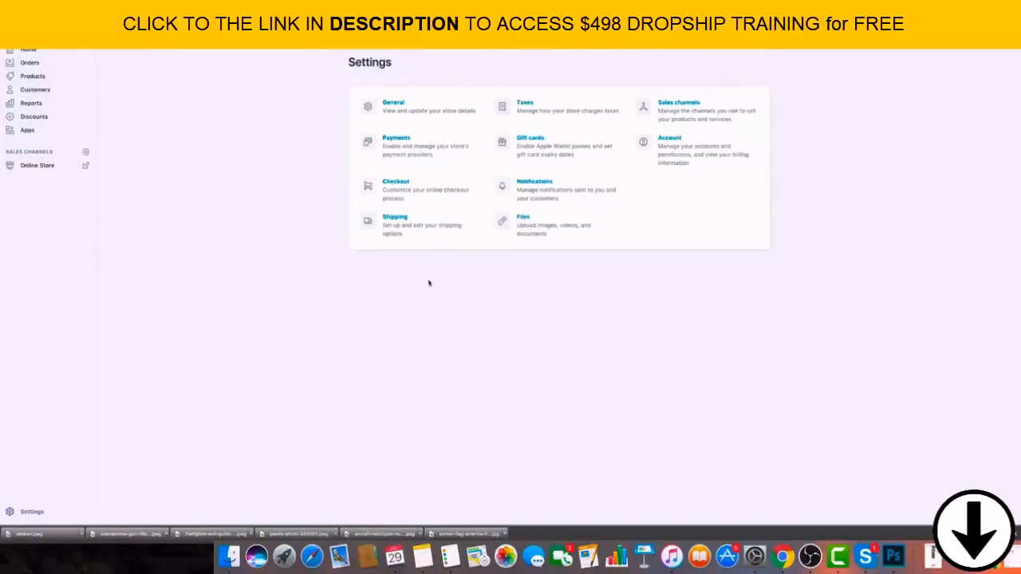
pyautogui.click(394, 190)
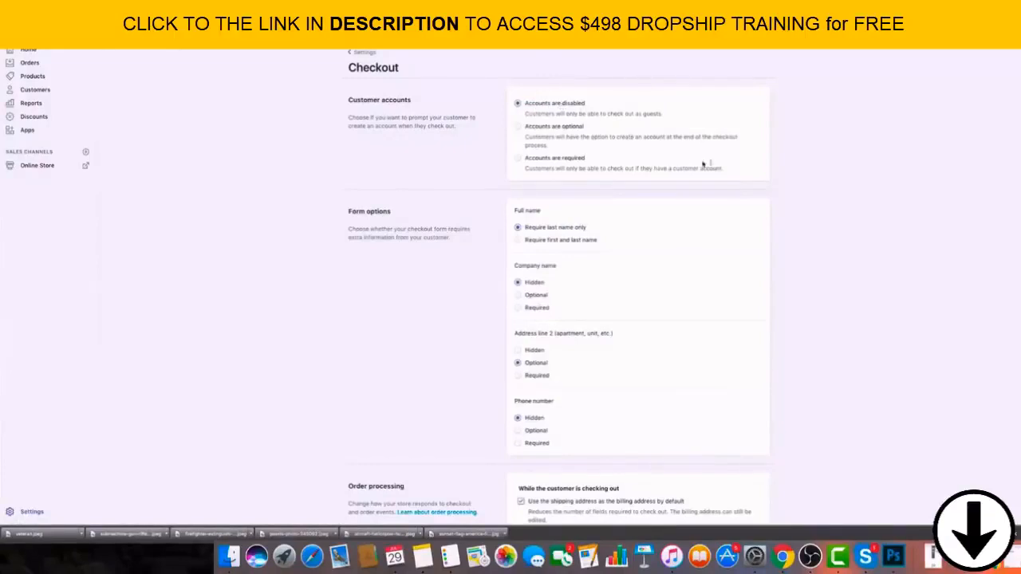
pyautogui.scroll(-5, 857, 234)
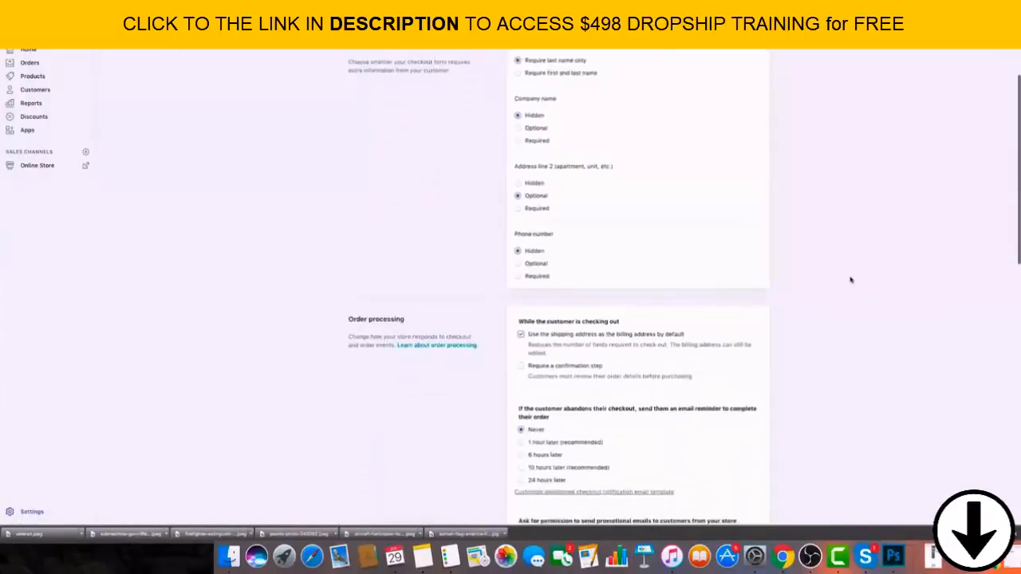
pyautogui.scroll(5, 860, 282)
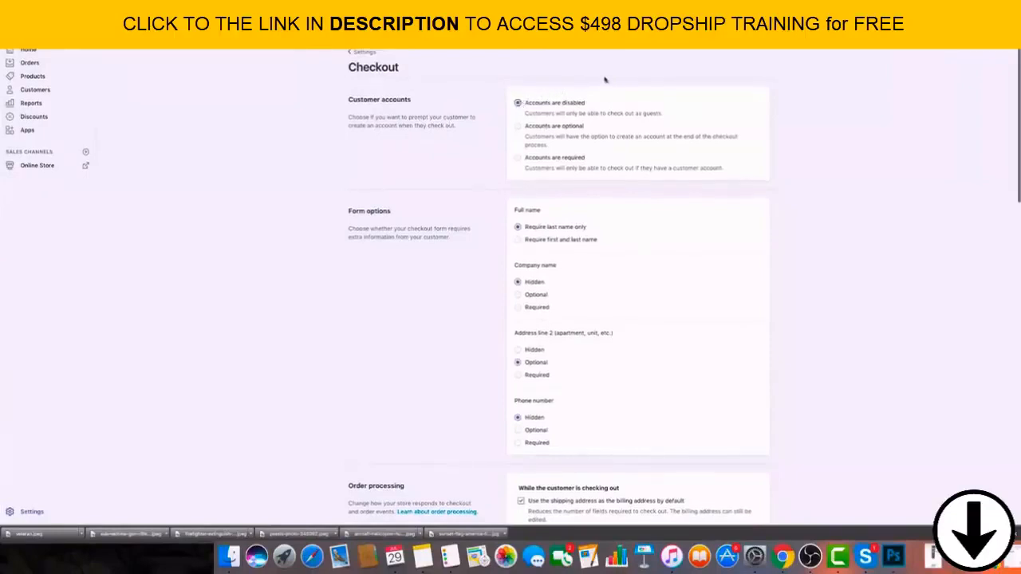
pyautogui.scroll(-2, 547, 87)
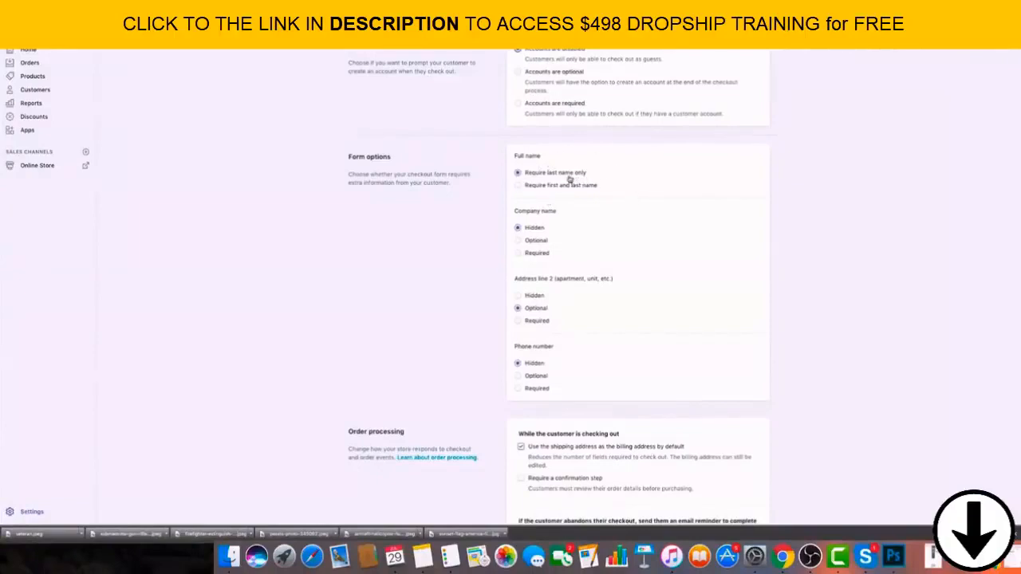
pyautogui.click(528, 185)
pyautogui.click(519, 173)
# Make the phone number optional in the checkout form options.
pyautogui.scroll(-1, 610, 176)
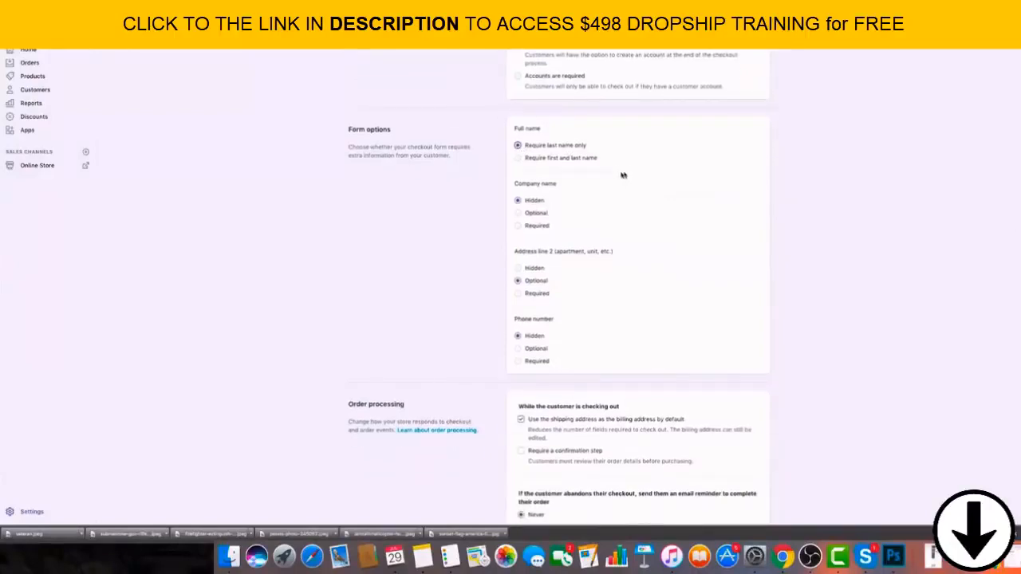
pyautogui.scroll(-2, 569, 167)
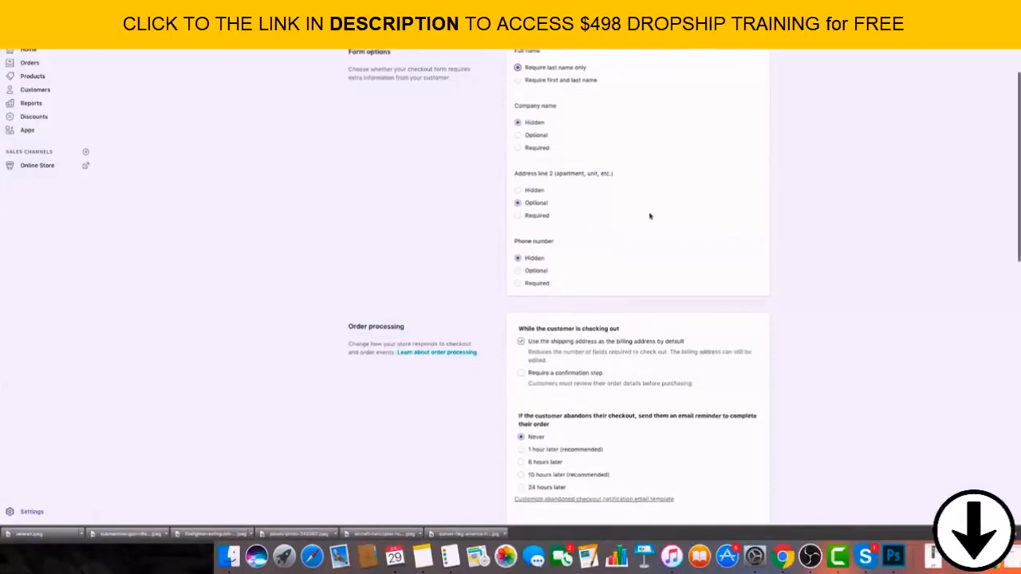
pyautogui.scroll(-2, 623, 188)
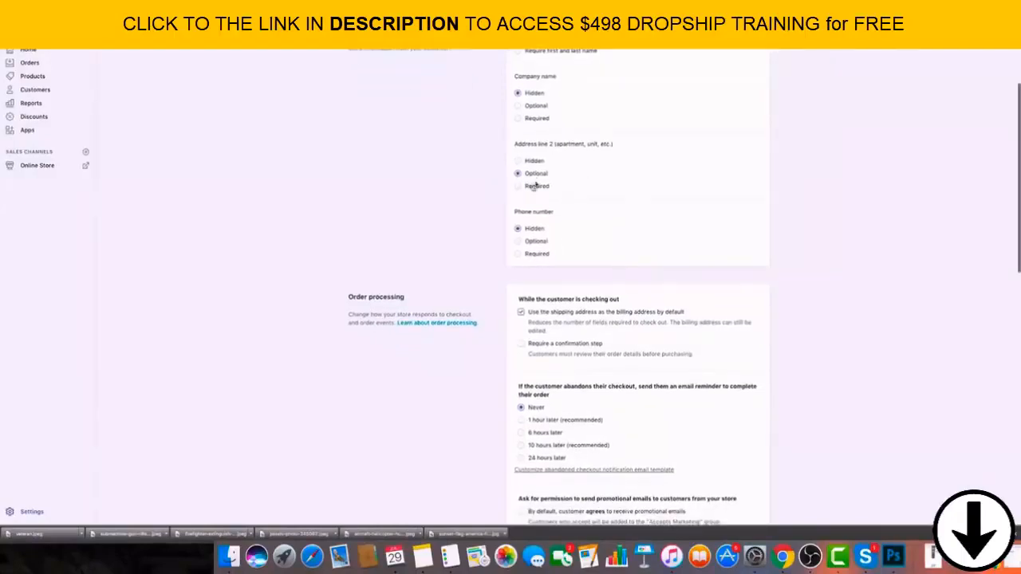
pyautogui.scroll(-4, 599, 177)
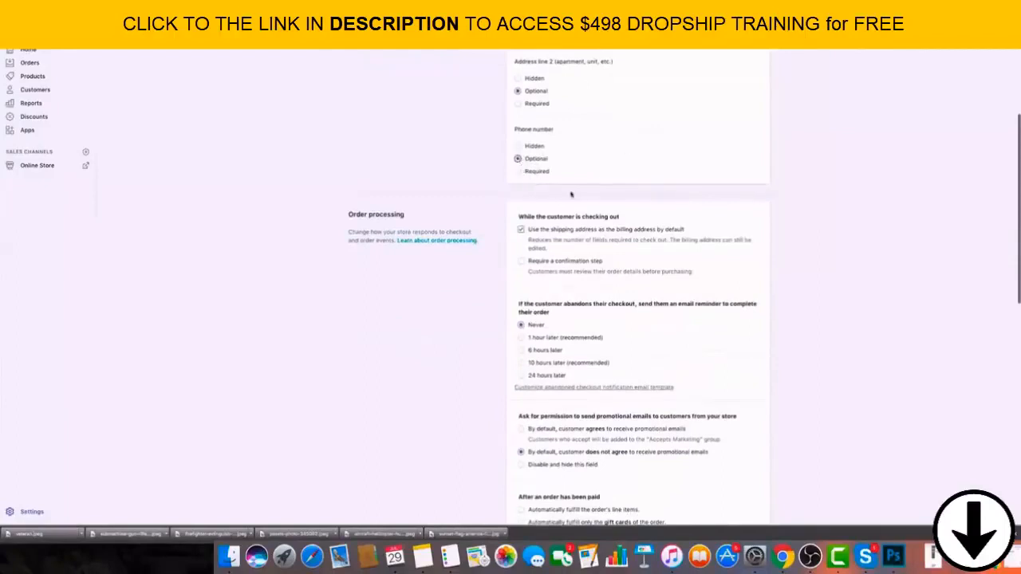
pyautogui.click(536, 160)
pyautogui.scroll(-3, 622, 192)
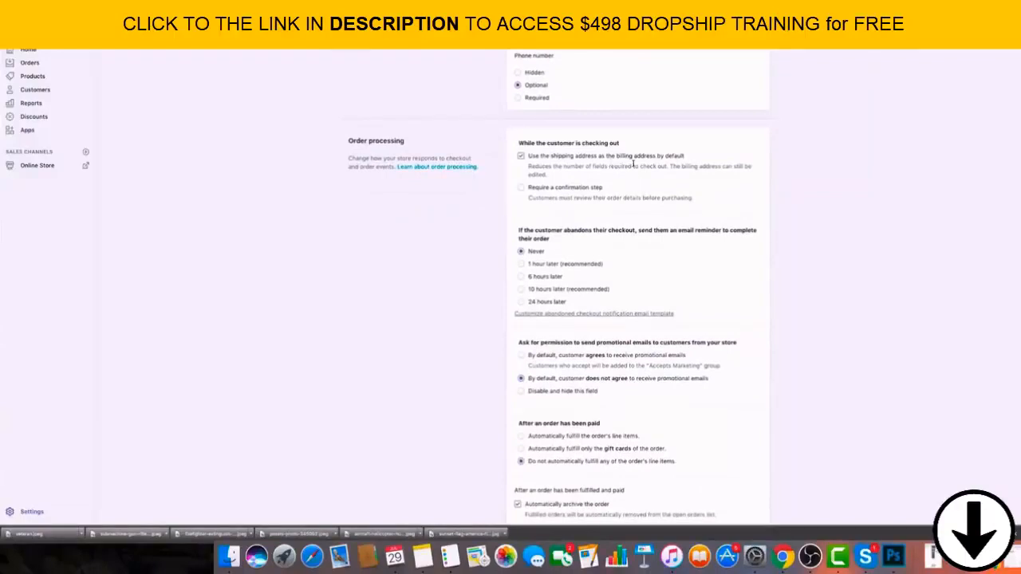
# Set the promotional email permission so that the customer agrees to receive promotional emails by default.
pyautogui.scroll(-4, 597, 172)
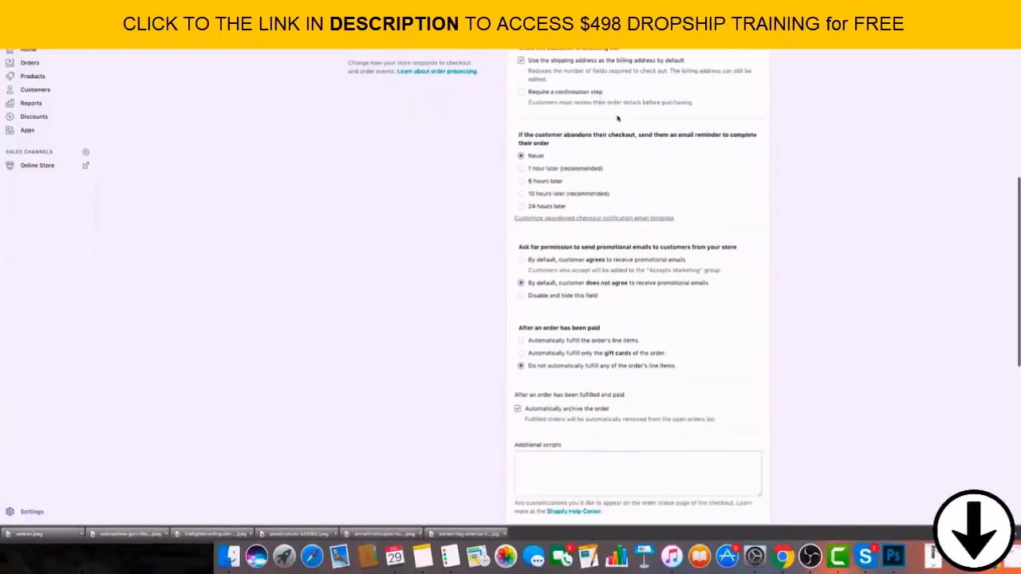
pyautogui.scroll(-3, 616, 118)
pyautogui.scroll(3, 630, 144)
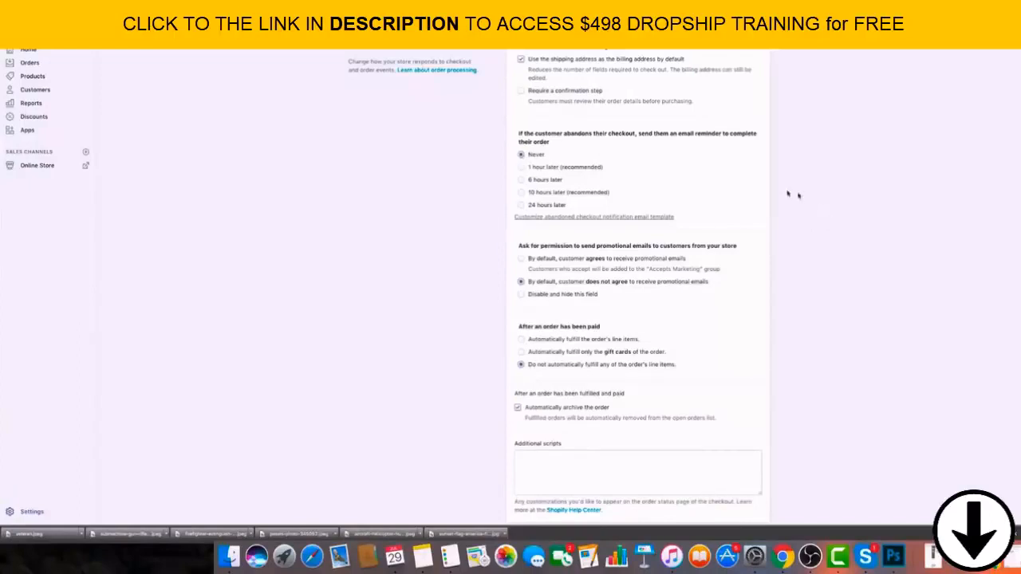
pyautogui.scroll(-2, 746, 177)
pyautogui.scroll(-1, 740, 181)
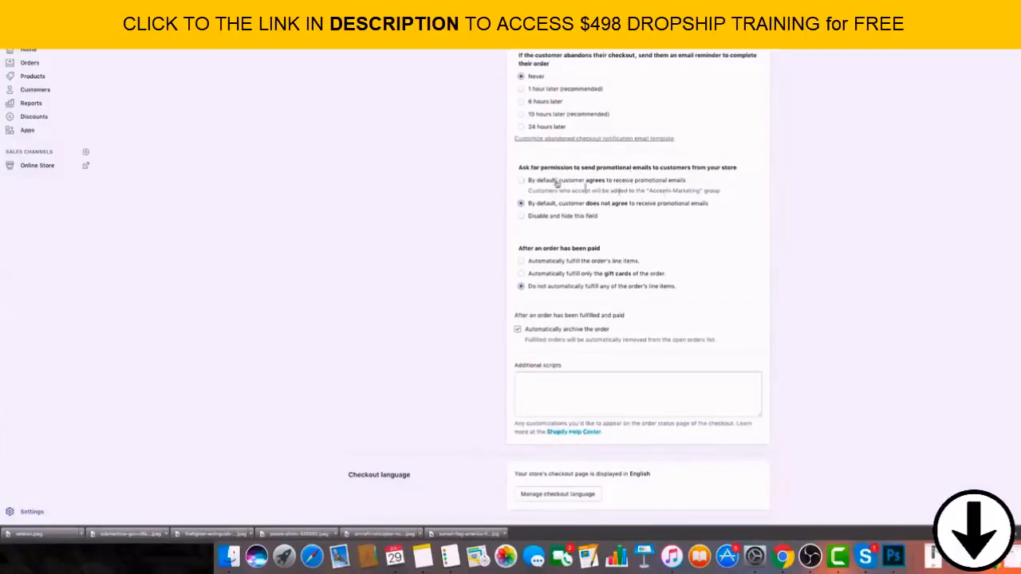
pyautogui.click(633, 184)
# Generate the sample refund policy, privacy policy and terms of service in the checkout settings.
pyautogui.scroll(-1, 730, 187)
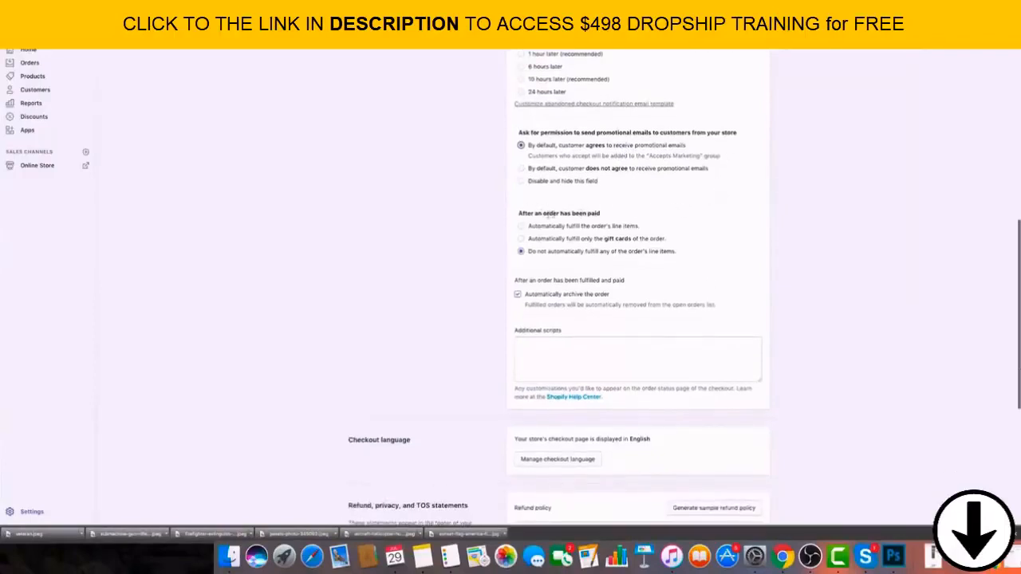
pyautogui.scroll(-3, 695, 253)
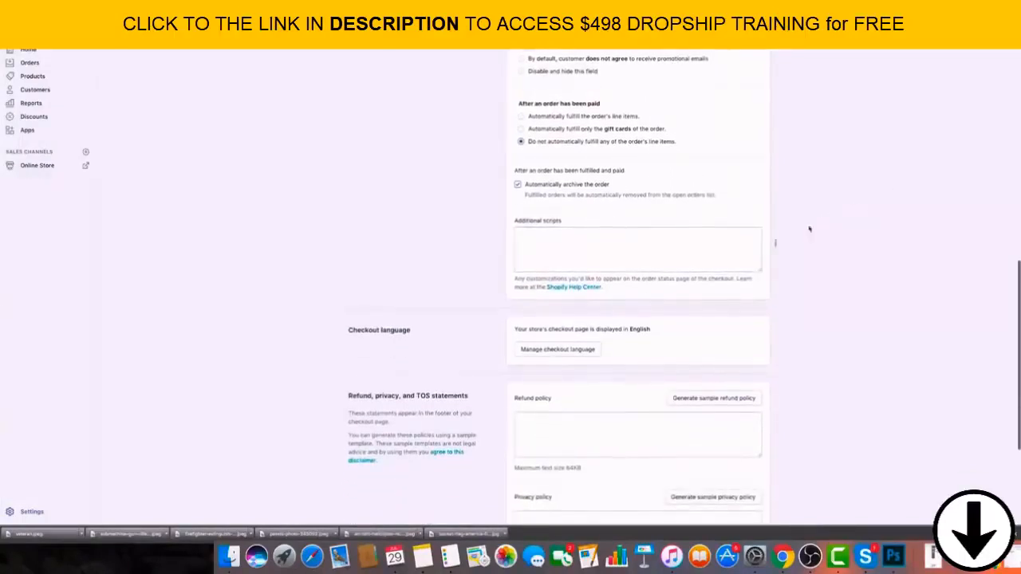
pyautogui.scroll(-3, 713, 259)
pyautogui.scroll(-2, 713, 261)
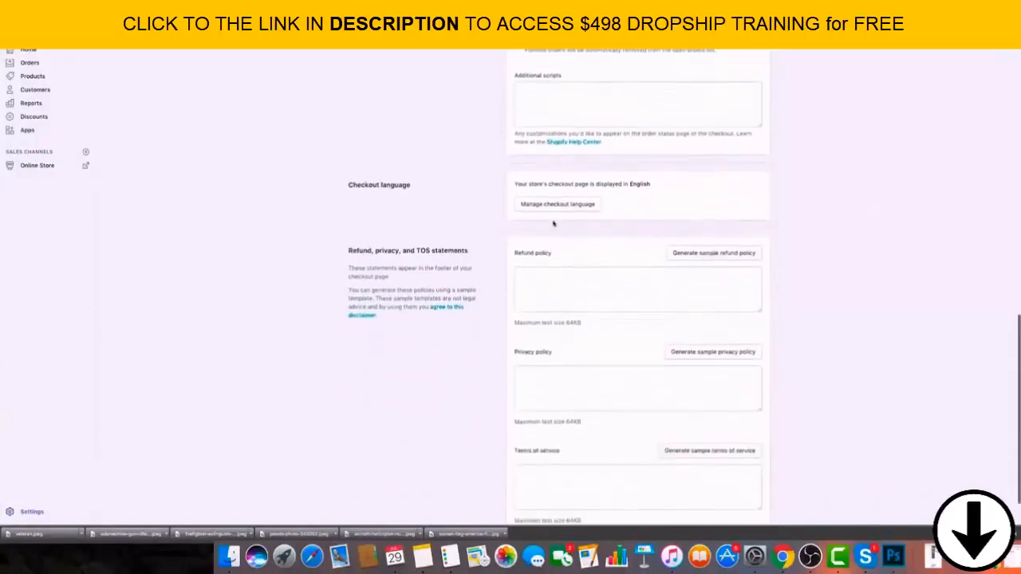
pyautogui.click(713, 198)
pyautogui.scroll(-5, 716, 275)
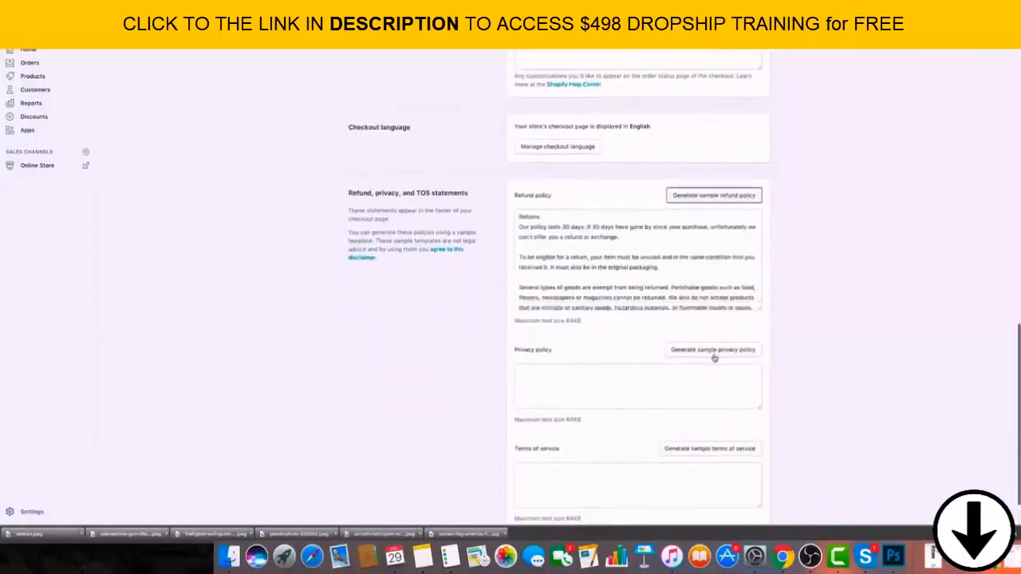
pyautogui.click(723, 335)
pyautogui.scroll(-2, 877, 196)
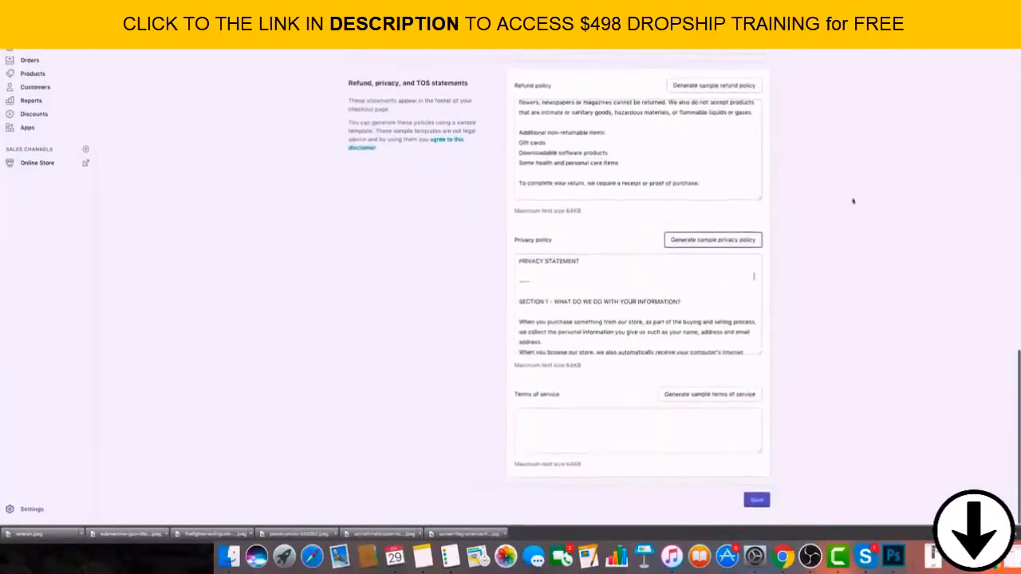
pyautogui.click(724, 396)
# Read through the generated refund policy and look over the other policy texts.
pyautogui.click(700, 188)
pyautogui.scroll(-5, 696, 180)
pyautogui.scroll(-3, 696, 180)
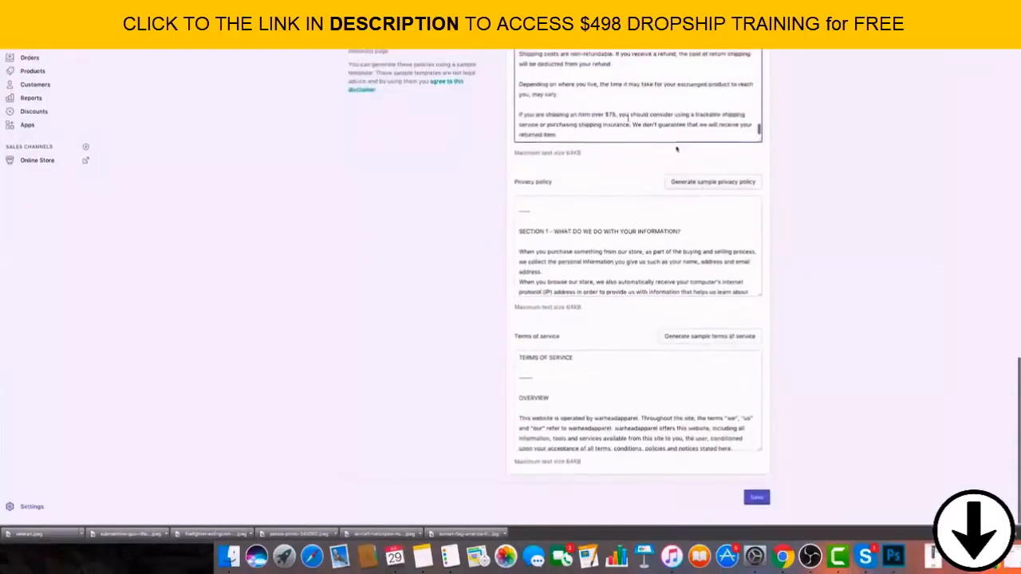
pyautogui.scroll(5, 696, 180)
pyautogui.moveTo(545, 84); pyautogui.dragTo(762, 378)
pyautogui.click(828, 359)
# Look at the storefront's footer, then open the online store's list of pages in the admin.
pyautogui.scroll(-2, 836, 325)
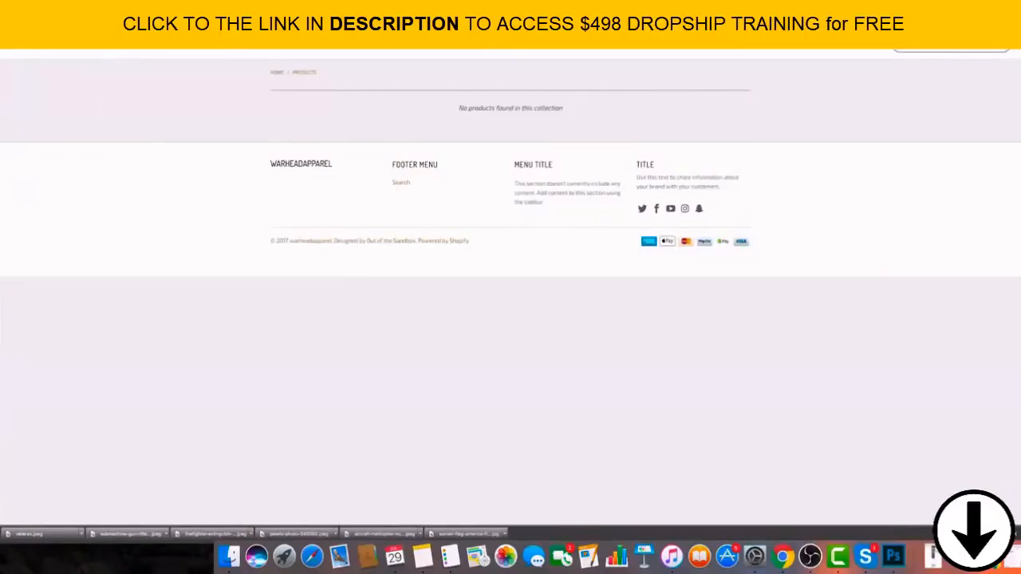
pyautogui.press('Return')
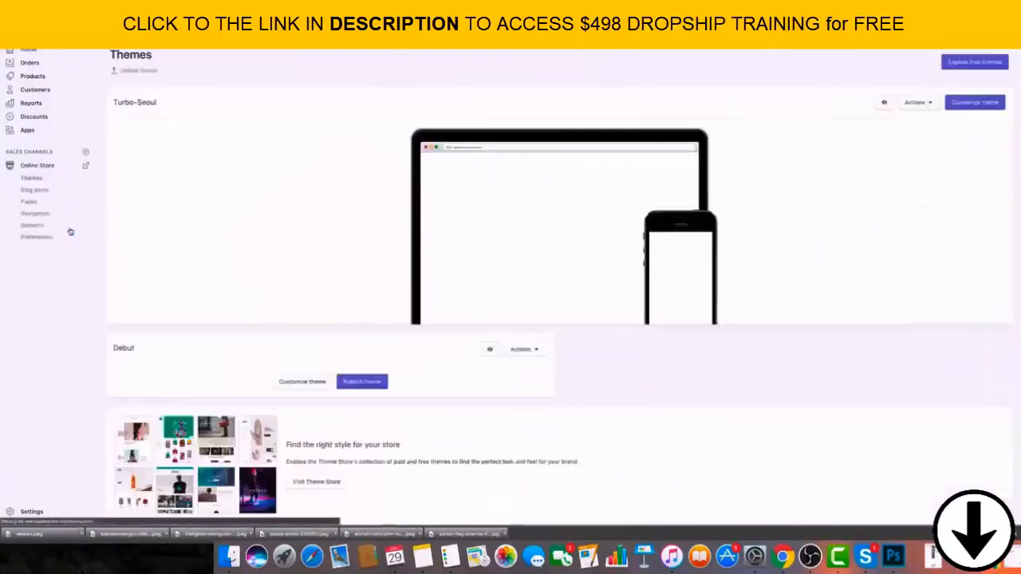
pyautogui.click(33, 202)
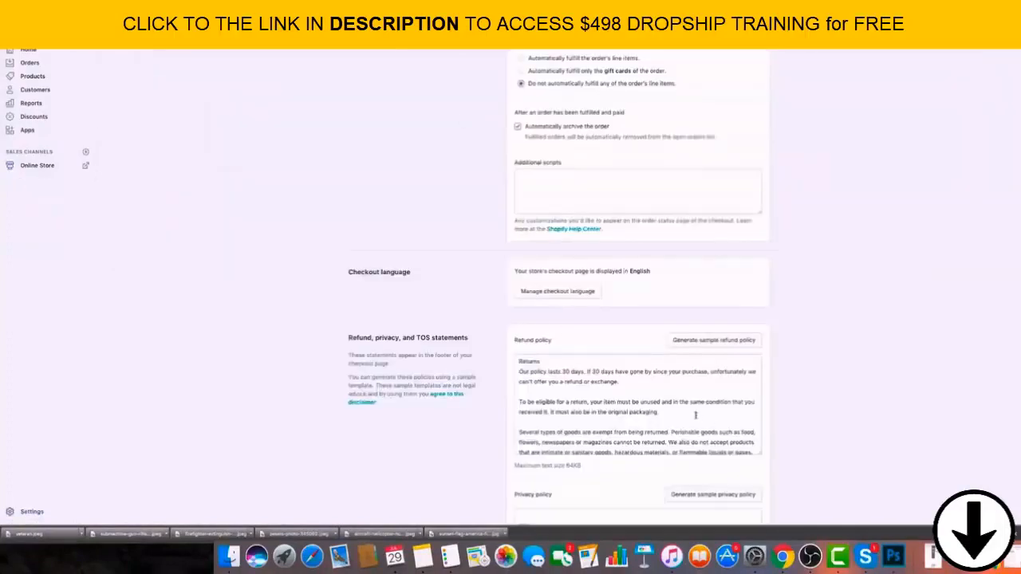
# Select and copy the complete refund policy text from the checkout settings.
pyautogui.scroll(2, 694, 415)
pyautogui.scroll(-3, 898, 365)
pyautogui.tripleClick(595, 323)
pyautogui.click(551, 319)
pyautogui.moveTo(520, 313); pyautogui.dragTo(639, 510)
pyautogui.scroll(-4, 639, 258)
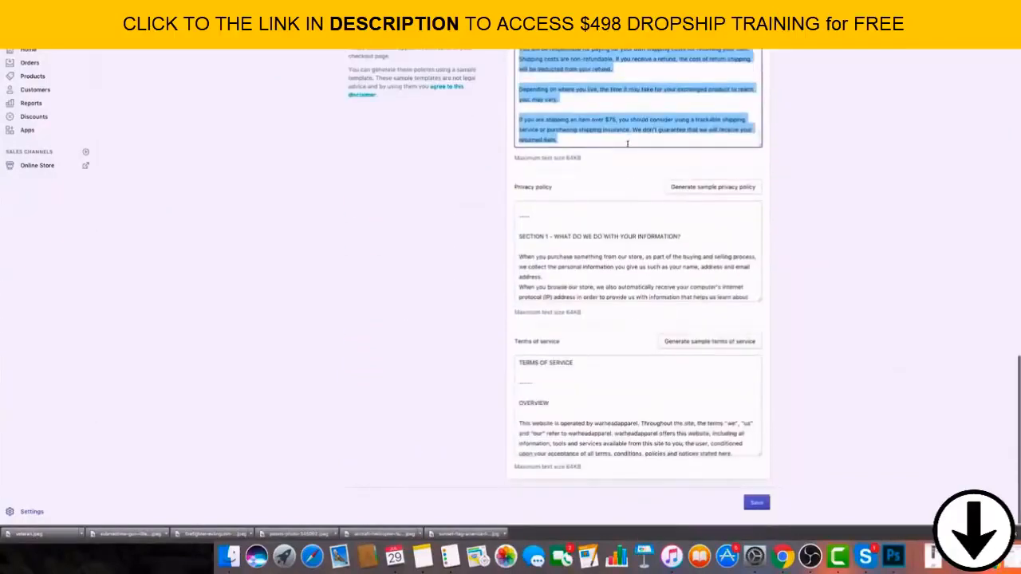
pyautogui.click(811, 155)
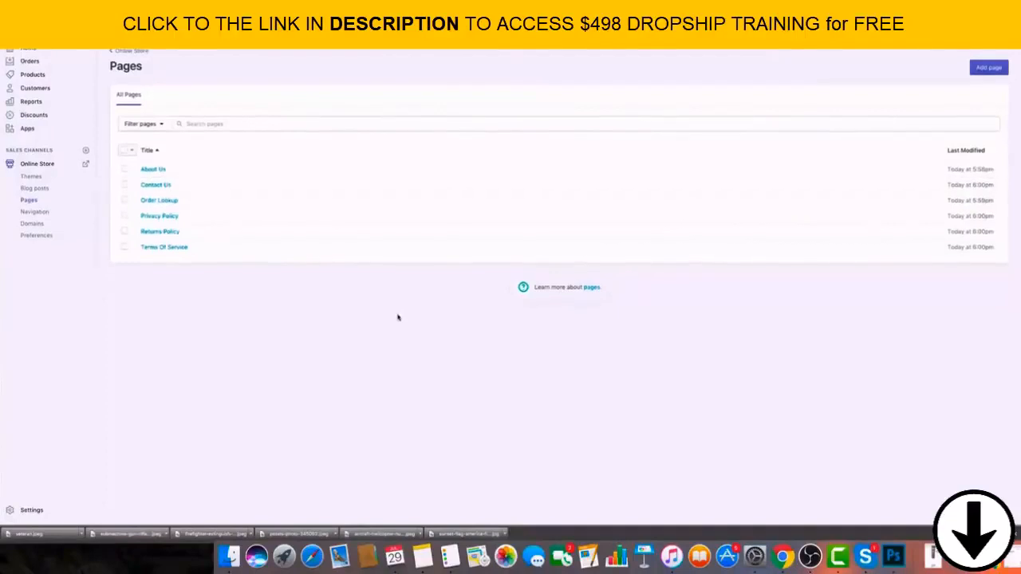
# Paste the refund policy text into the content of the Returns Policy page, check it and save the page.
pyautogui.click(160, 233)
pyautogui.click(488, 236)
pyautogui.press('super+v')
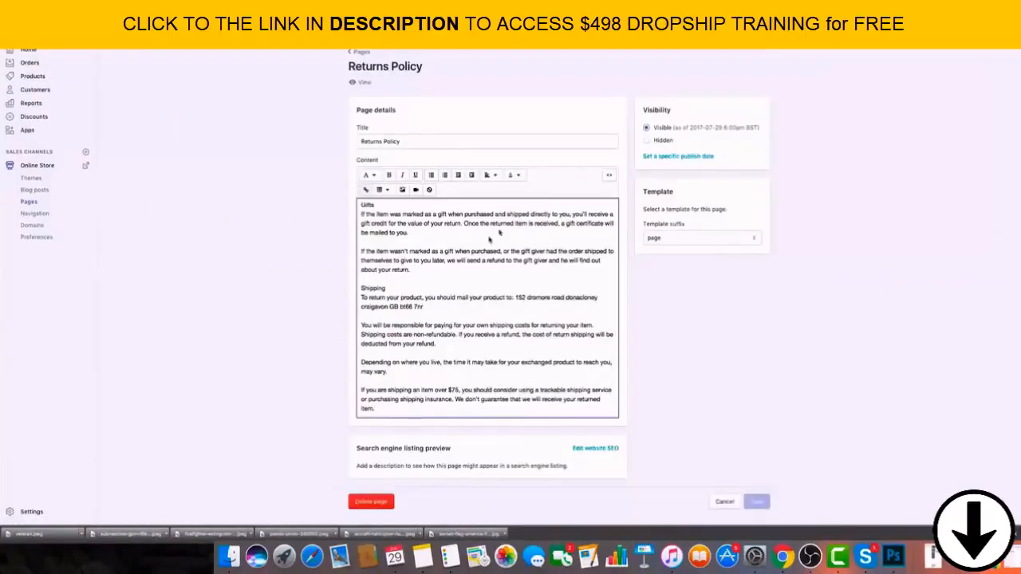
pyautogui.scroll(10, 510, 256)
pyautogui.scroll(3, 477, 263)
pyautogui.scroll(-15, 478, 263)
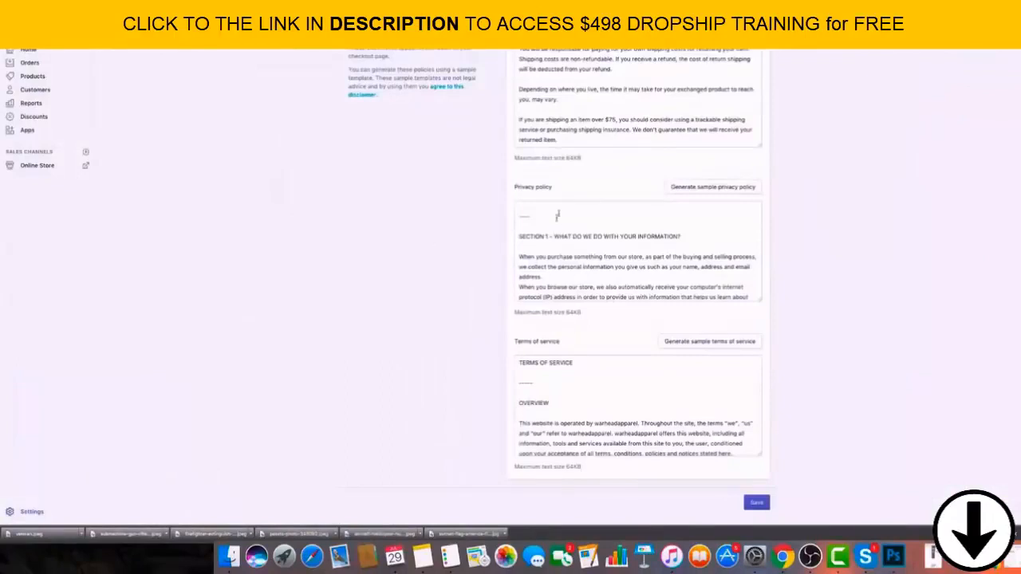
# Select and copy the complete privacy policy text from the checkout settings.
pyautogui.click(558, 216)
pyautogui.scroll(3, 560, 220)
pyautogui.moveTo(520, 283); pyautogui.dragTo(648, 415)
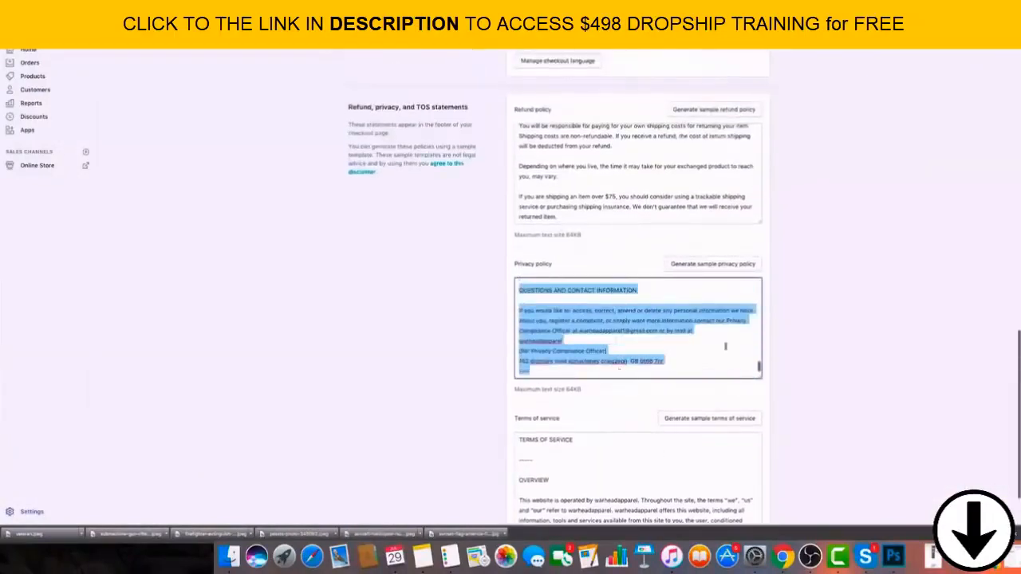
pyautogui.click(785, 339)
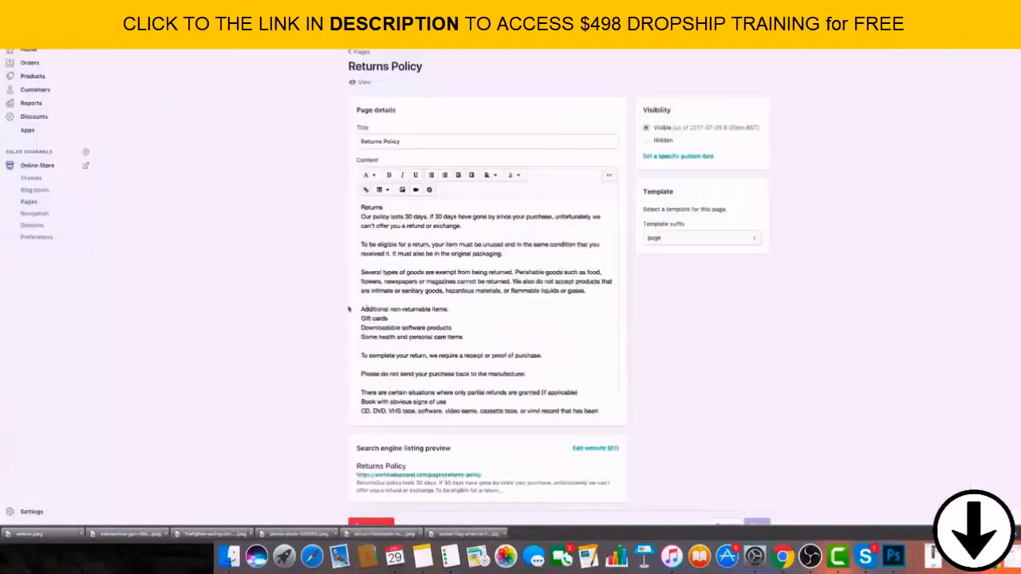
# Paste the privacy policy text into the content of the Privacy Policy page and save it.
pyautogui.click(360, 52)
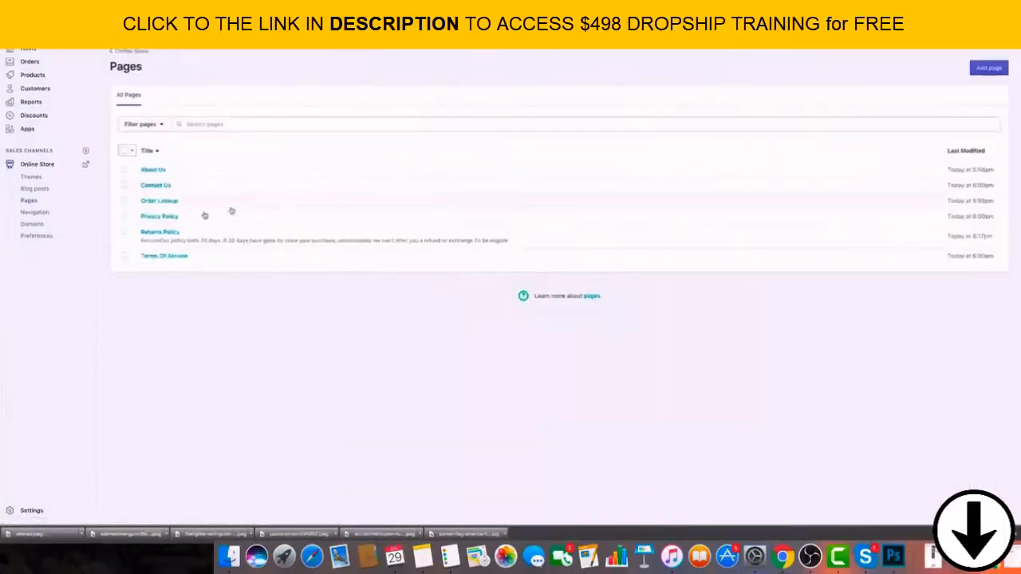
pyautogui.click(163, 223)
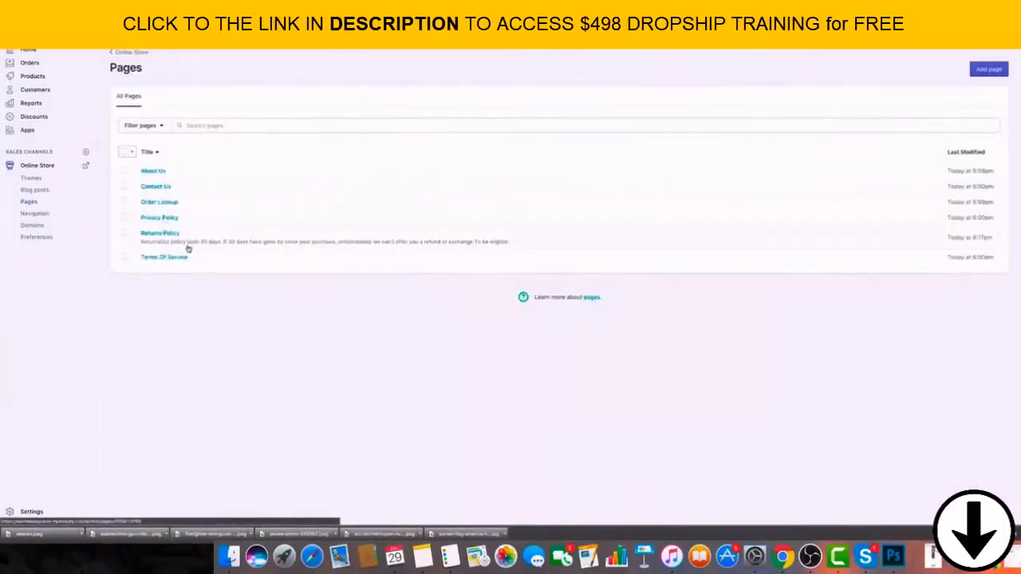
pyautogui.click(435, 237)
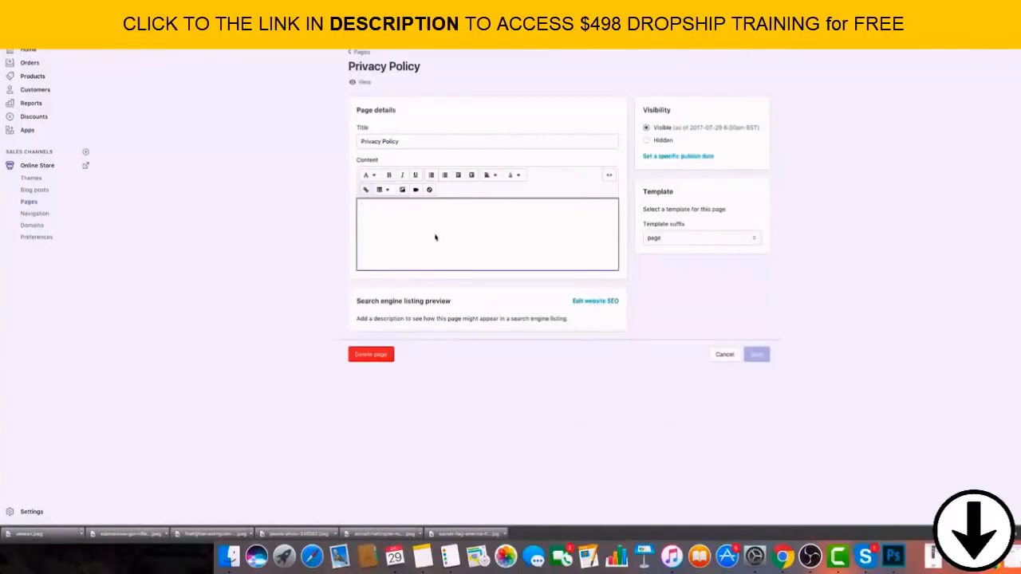
pyautogui.press('super+v')
pyautogui.scroll(-2, 757, 448)
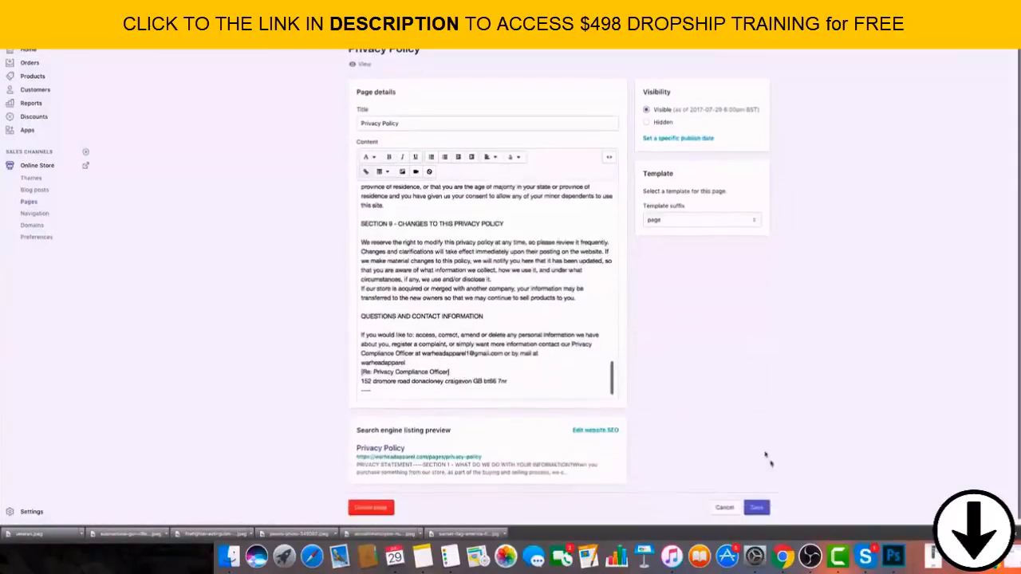
pyautogui.click(763, 508)
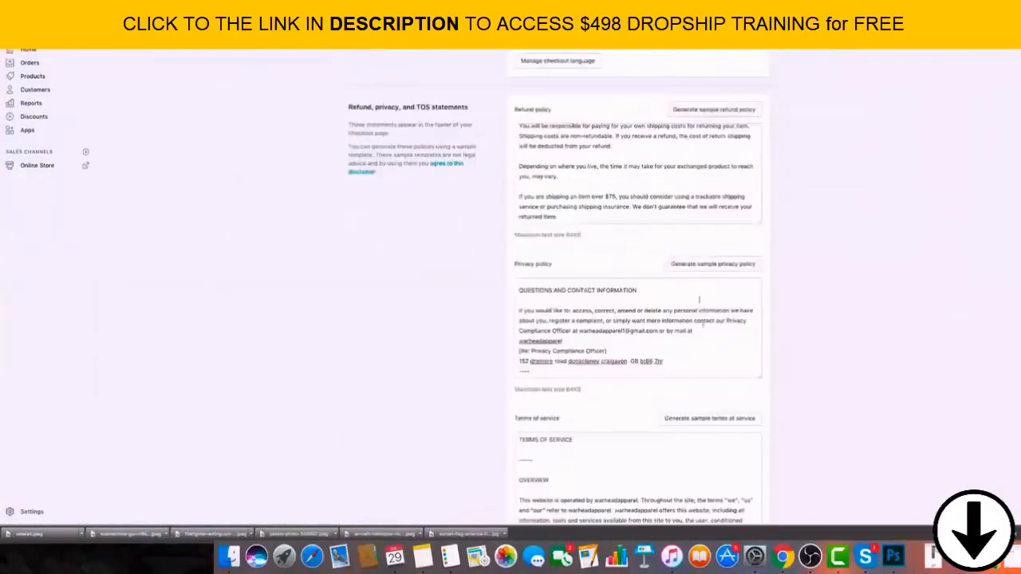
# Copy the complete terms of service text from the checkout settings and save those settings.
pyautogui.scroll(-2, 754, 367)
pyautogui.click(545, 385)
pyautogui.scroll(2, 544, 386)
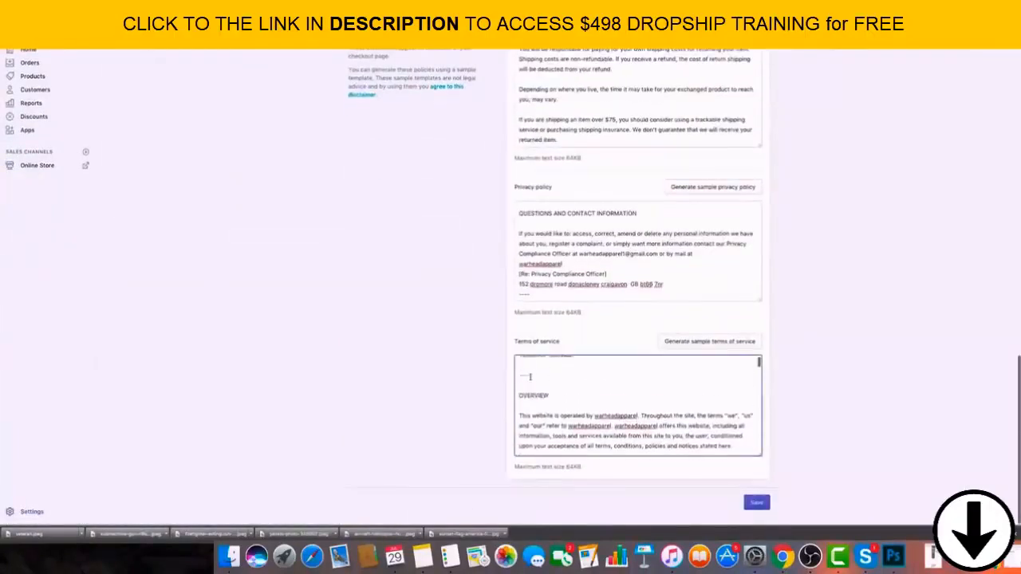
pyautogui.moveTo(518, 364); pyautogui.dragTo(629, 447)
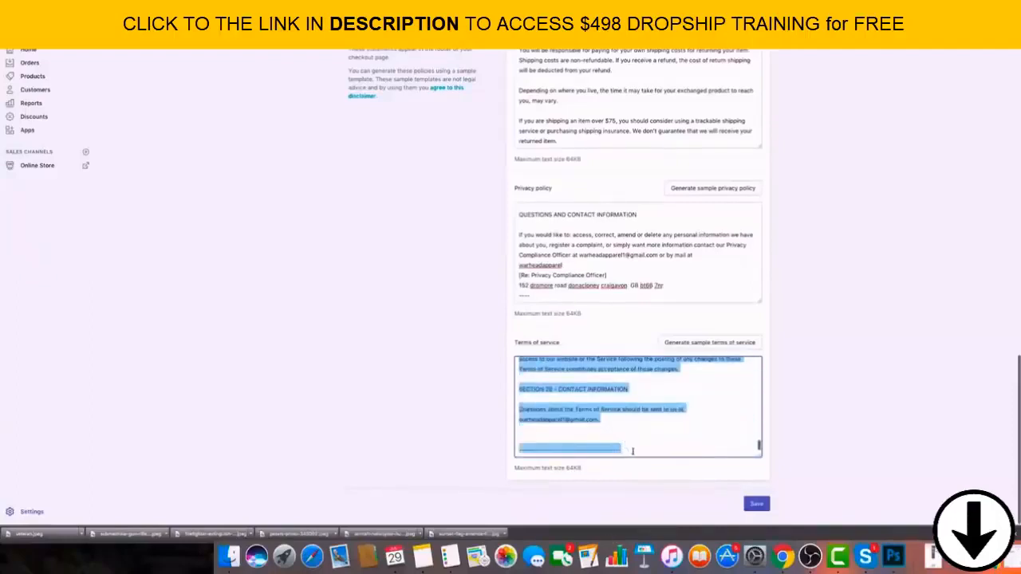
pyautogui.click(805, 478)
pyautogui.click(753, 505)
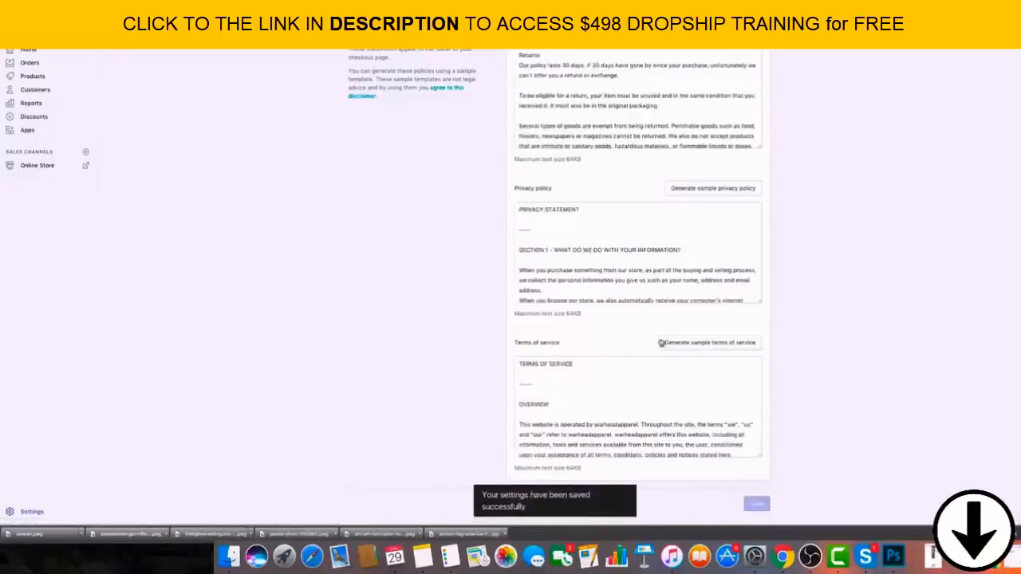
pyautogui.scroll(-10, 662, 437)
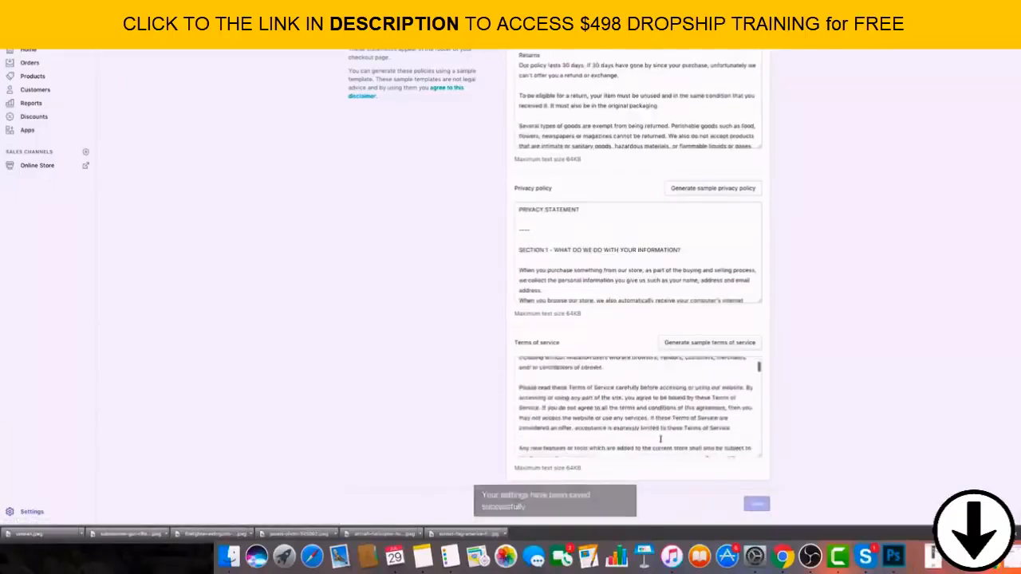
pyautogui.scroll(-15, 662, 437)
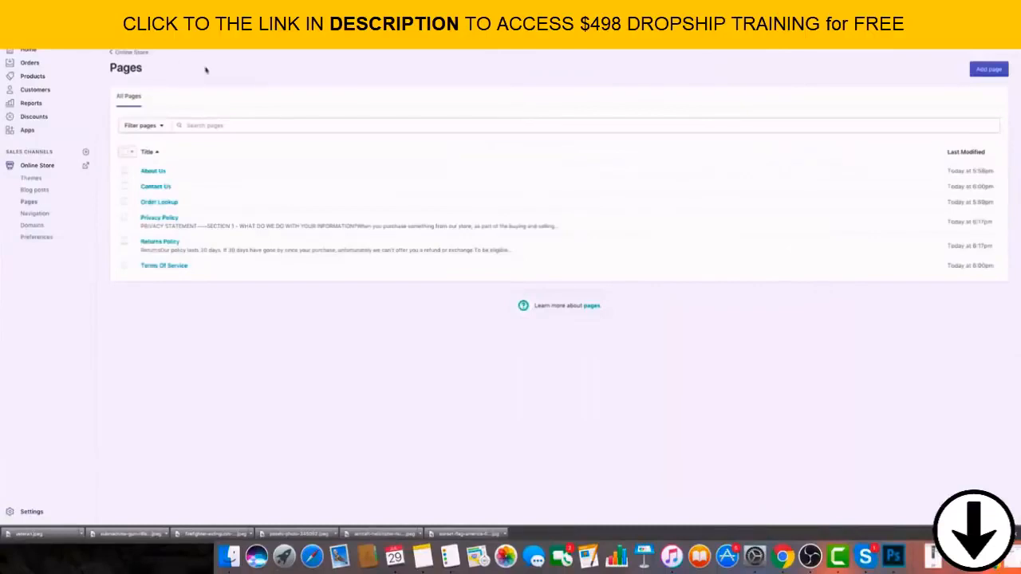
# Paste the terms of service text into the Terms Of Service page, save it and return to the page list.
pyautogui.click(169, 267)
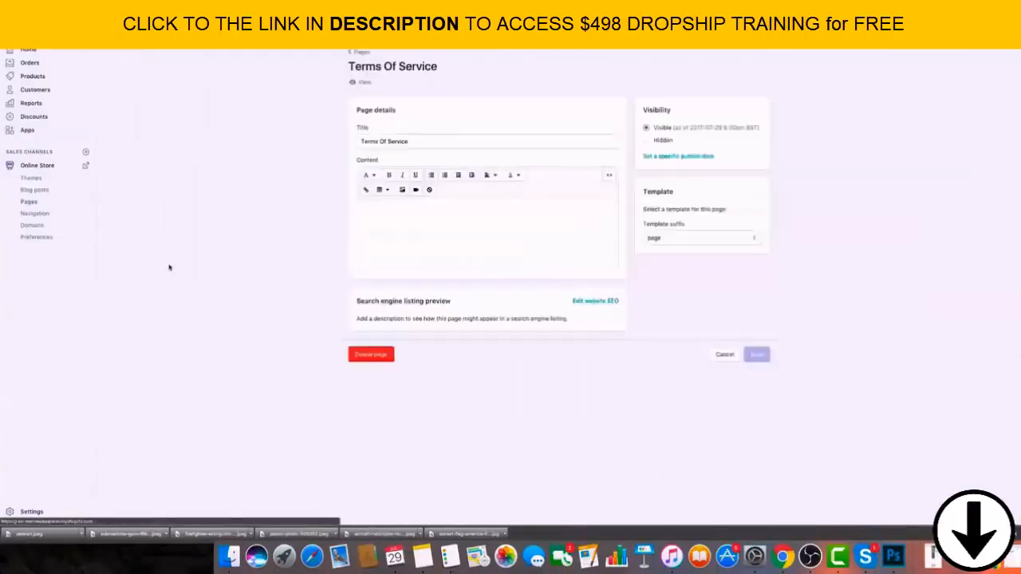
pyautogui.click(403, 214)
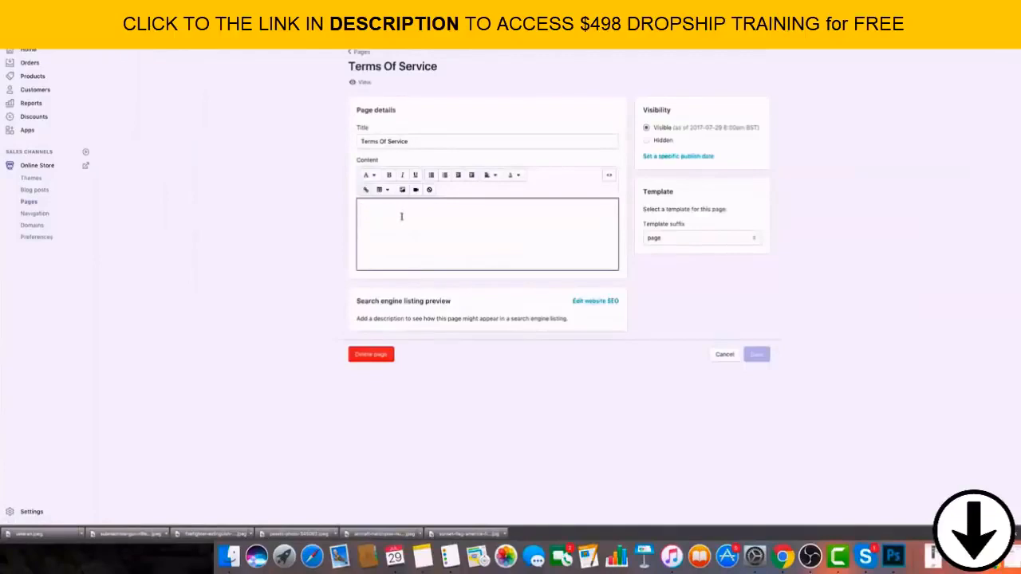
pyautogui.press('super+v')
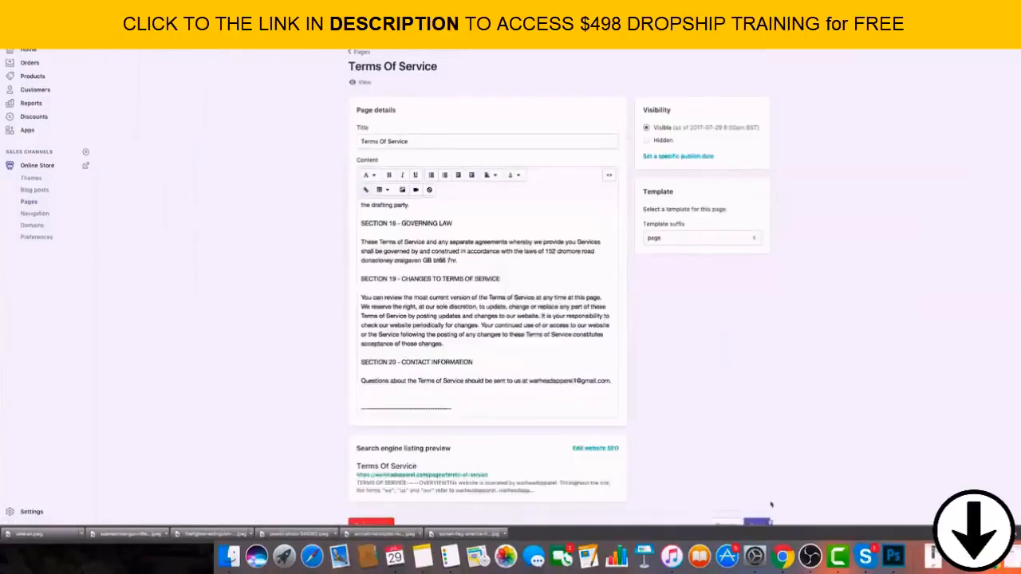
pyautogui.scroll(-1, 626, 304)
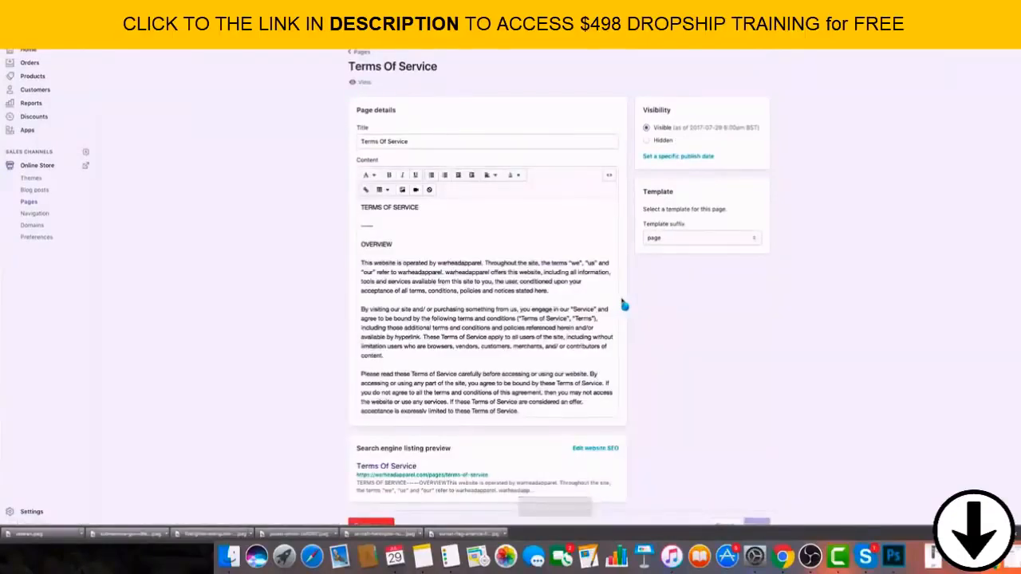
pyautogui.click(362, 52)
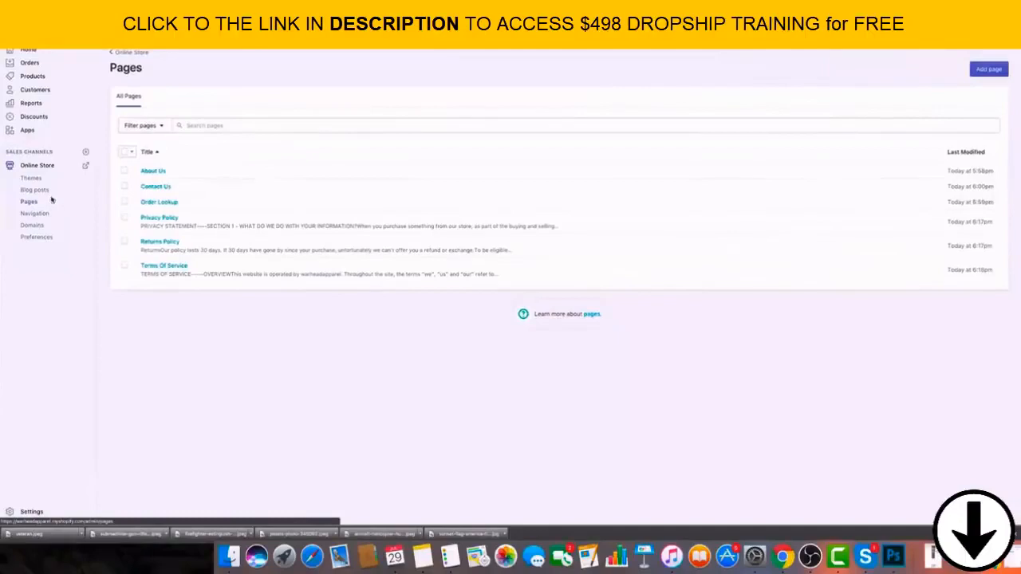
# In the shipping settings, replace the United Kingdom with the United States in the Domestic zone's countries.
pyautogui.click(36, 515)
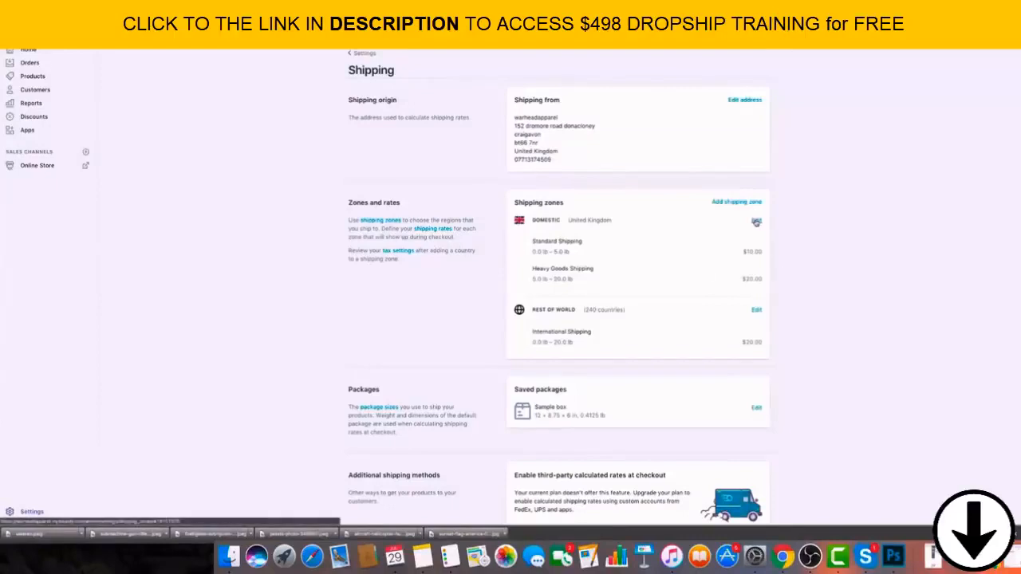
pyautogui.click(756, 222)
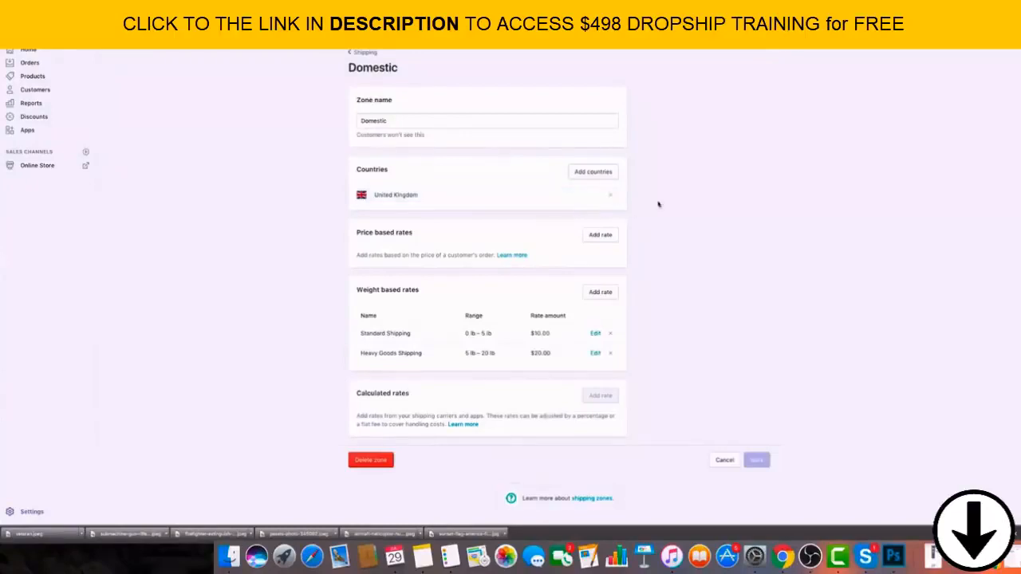
pyautogui.click(611, 195)
pyautogui.click(598, 171)
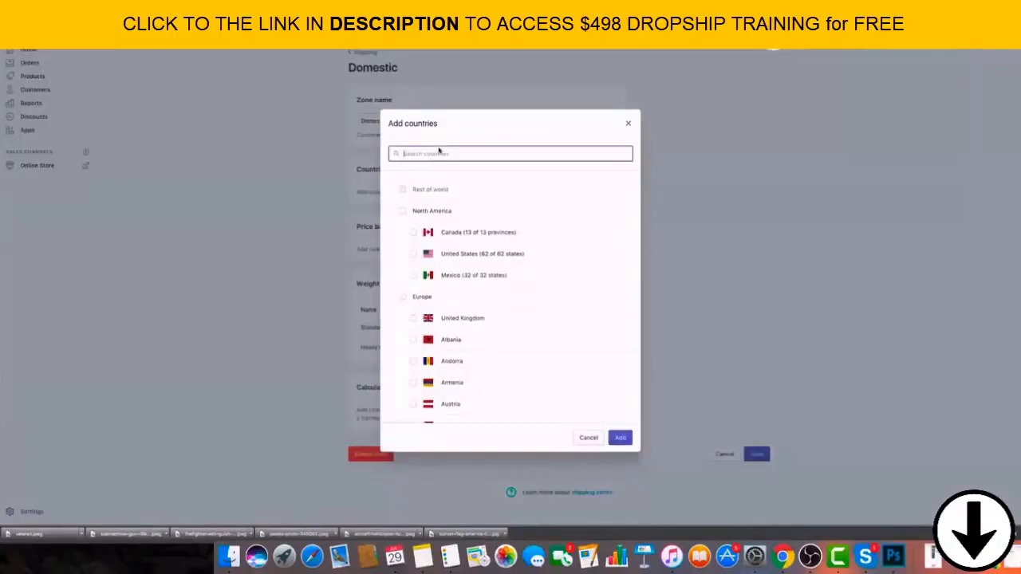
pyautogui.click(437, 255)
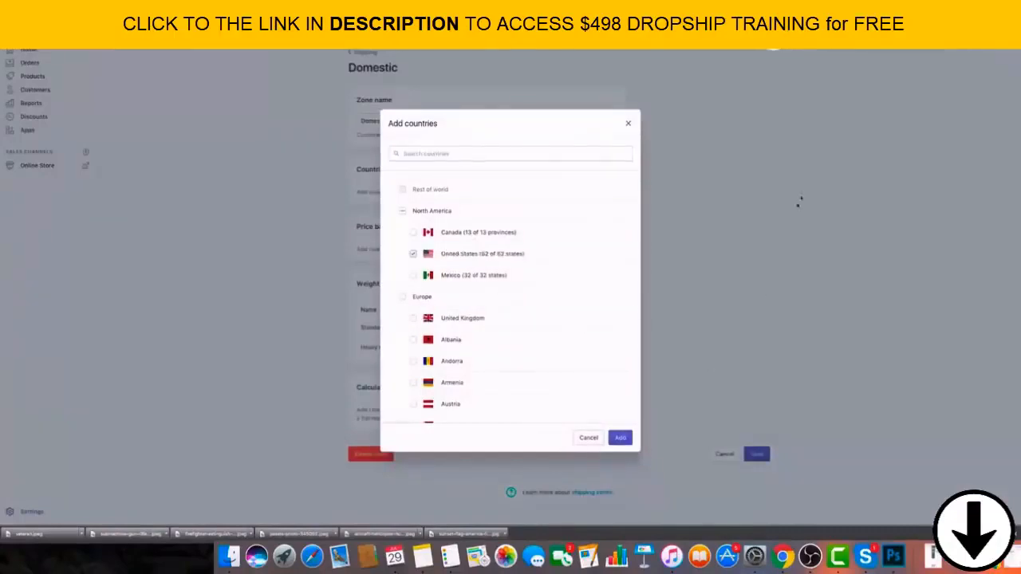
pyautogui.click(621, 438)
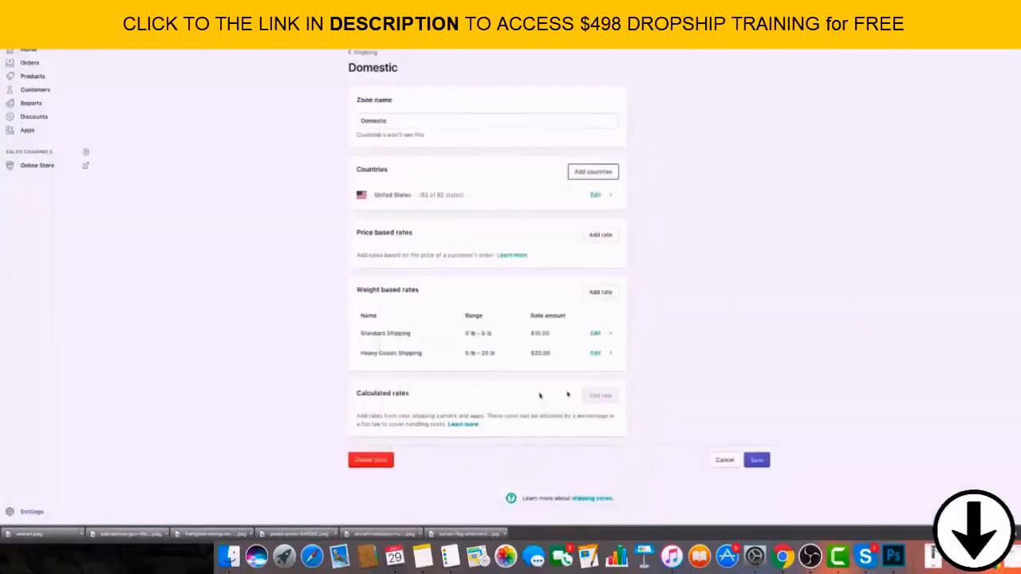
# Remove the Standard Shipping and Heavy Goods Shipping weight based rates from the Domestic zone.
pyautogui.click(595, 333)
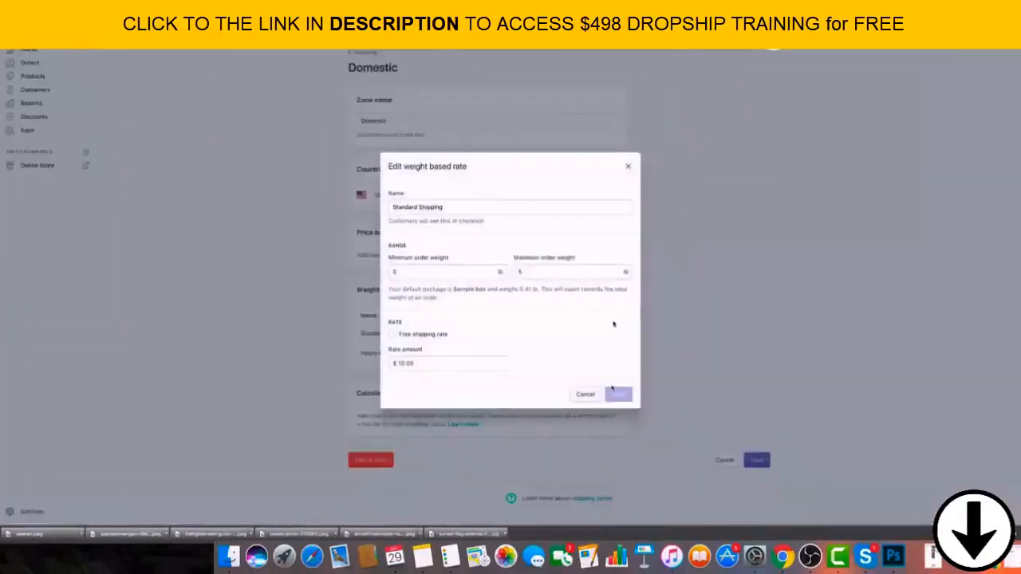
pyautogui.click(586, 393)
pyautogui.click(610, 327)
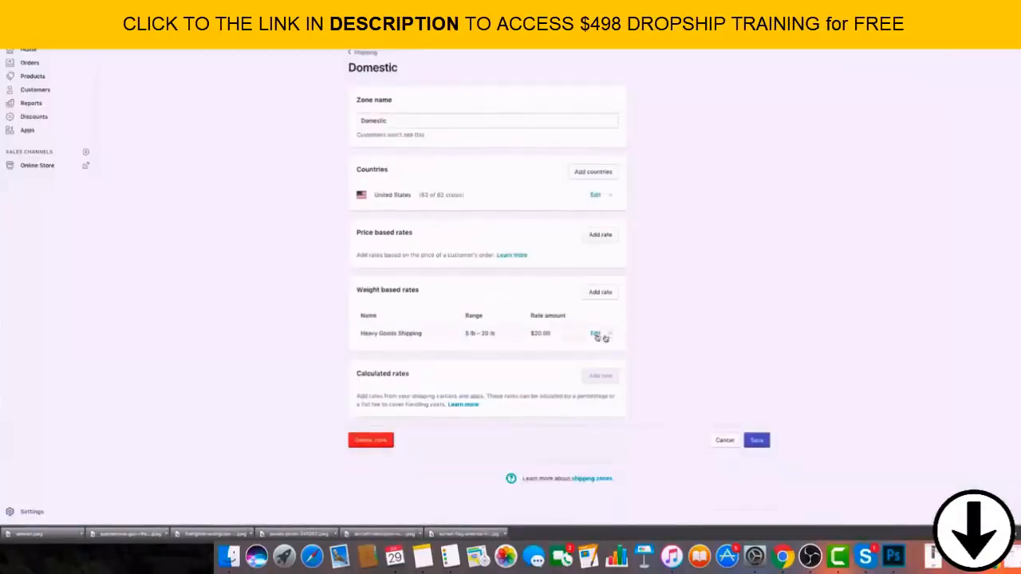
pyautogui.click(610, 333)
pyautogui.click(600, 292)
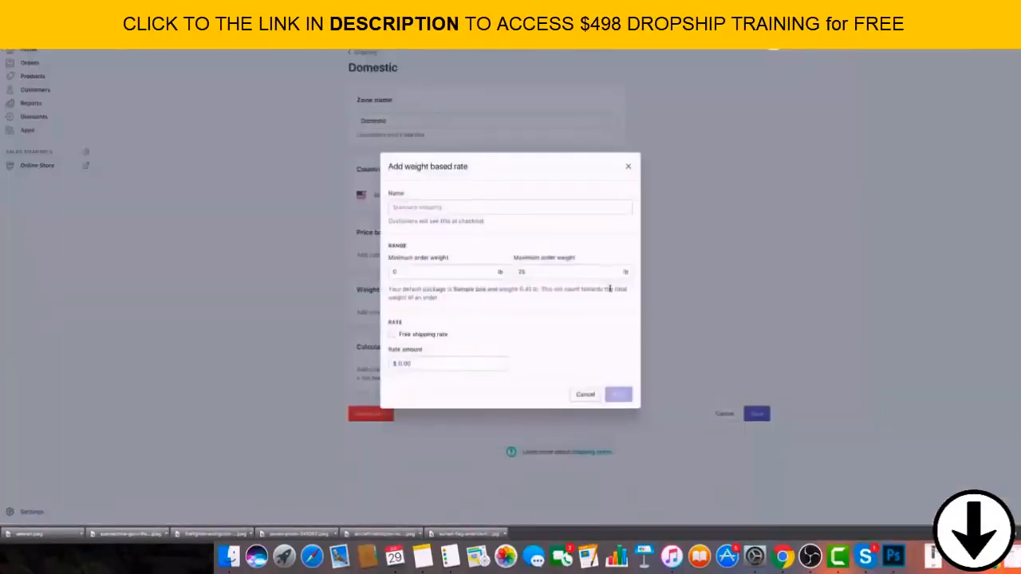
pyautogui.click(408, 208)
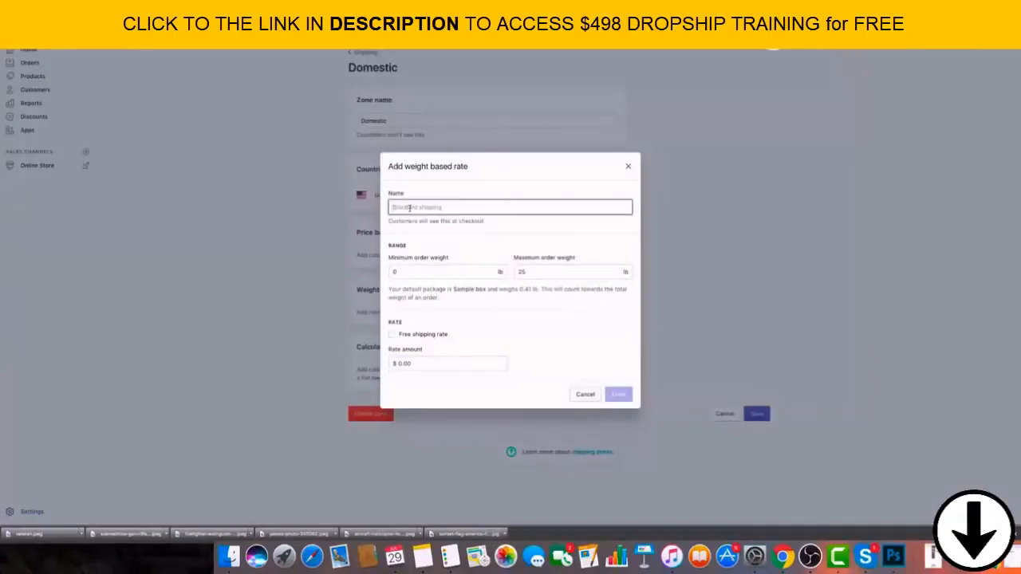
pyautogui.write('Standard Sh')
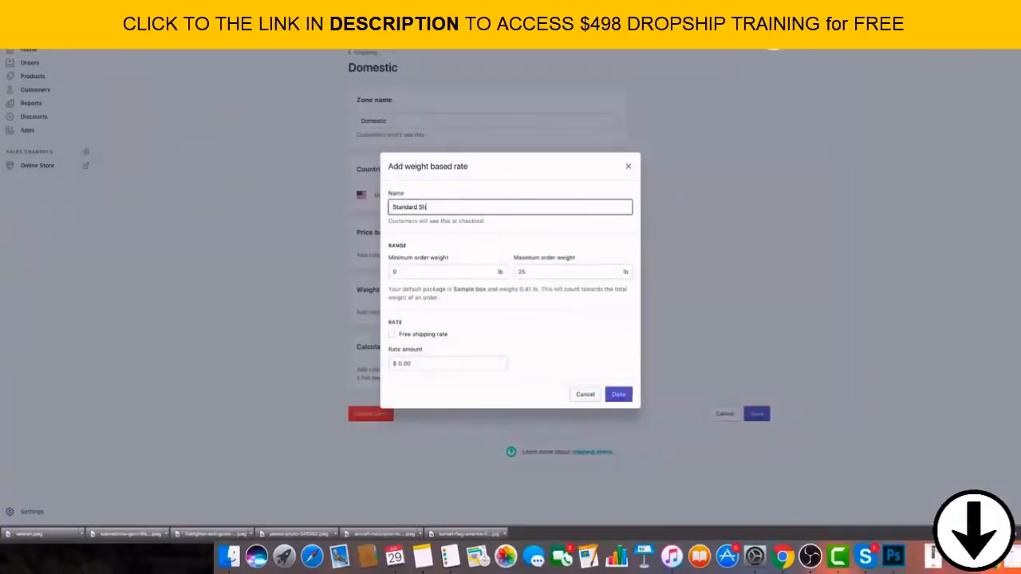
pyautogui.write('ipping')
pyautogui.click(628, 166)
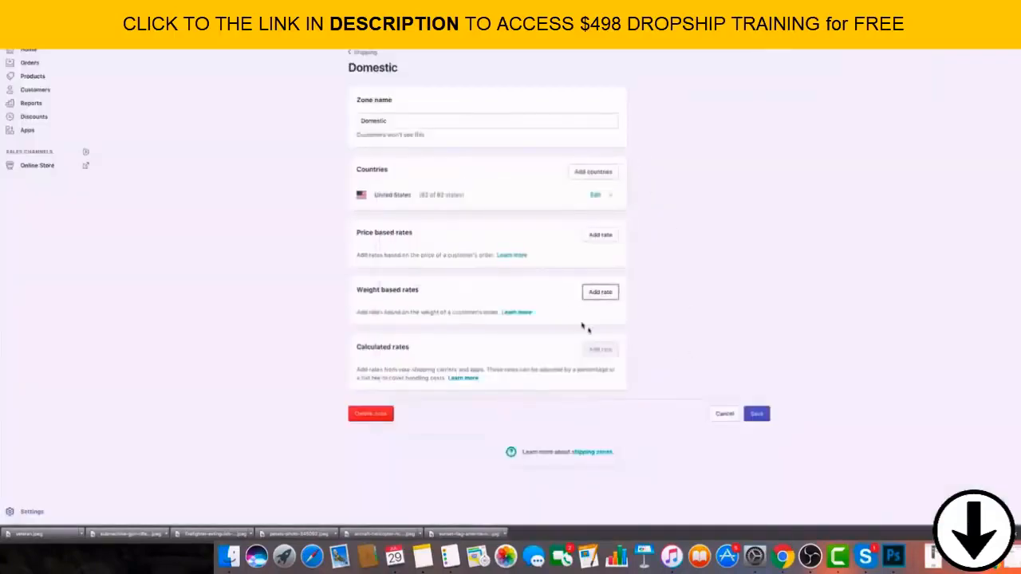
# Start a price based rate named Standard Shipping for orders from $0.00 to $59.99 in the Domestic zone.
pyautogui.click(603, 236)
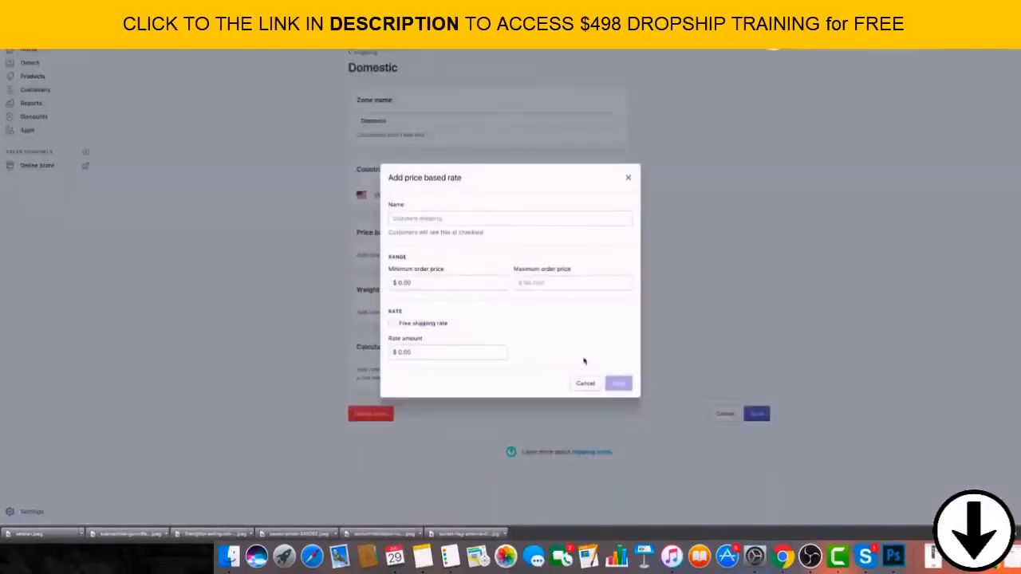
pyautogui.click(439, 219)
pyautogui.write('Standard Shipping')
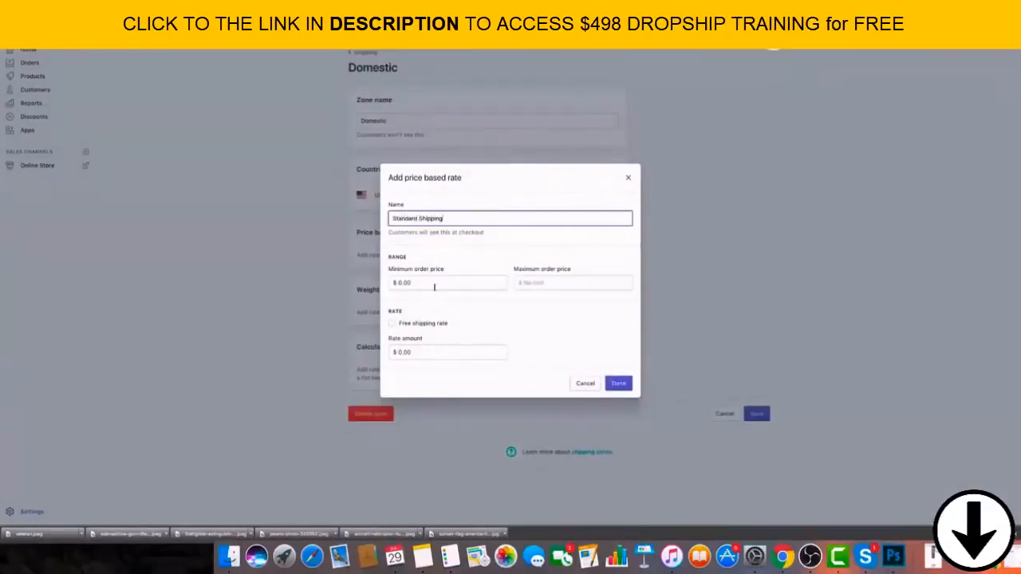
pyautogui.press('Tab')
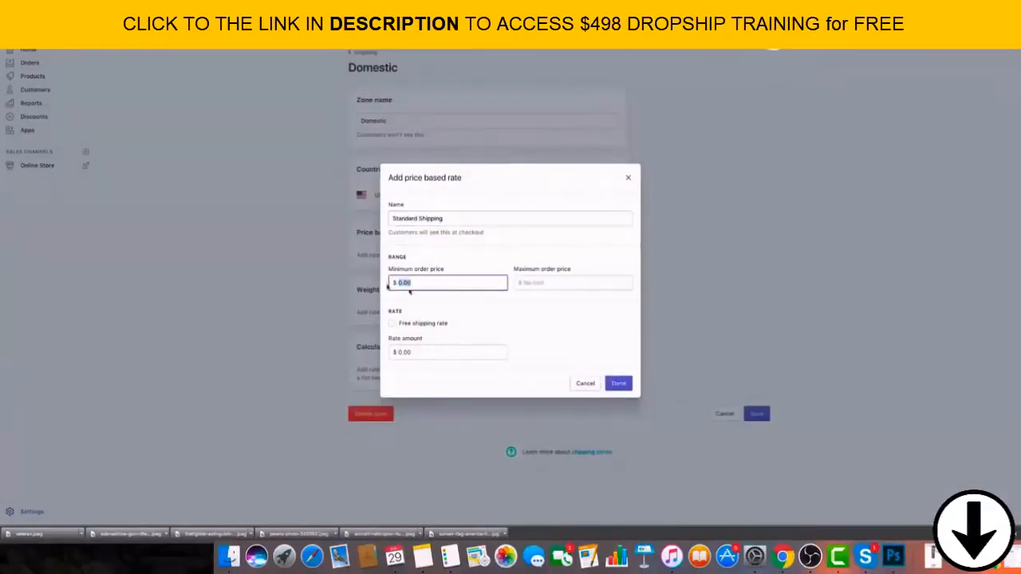
pyautogui.write('6')
pyautogui.click(561, 328)
pyautogui.moveTo(435, 287); pyautogui.dragTo(385, 279)
pyautogui.write('0')
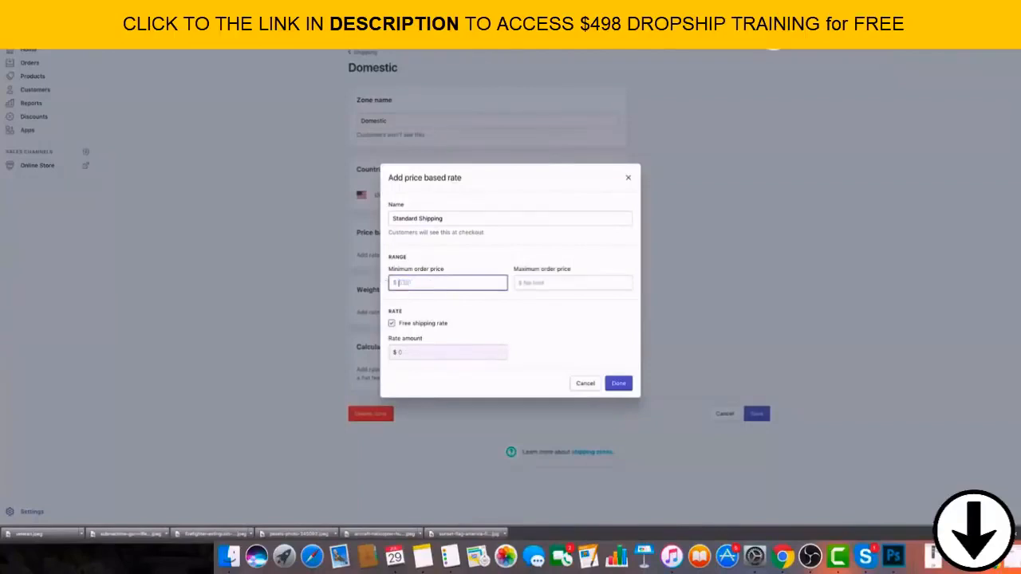
pyautogui.click(527, 280)
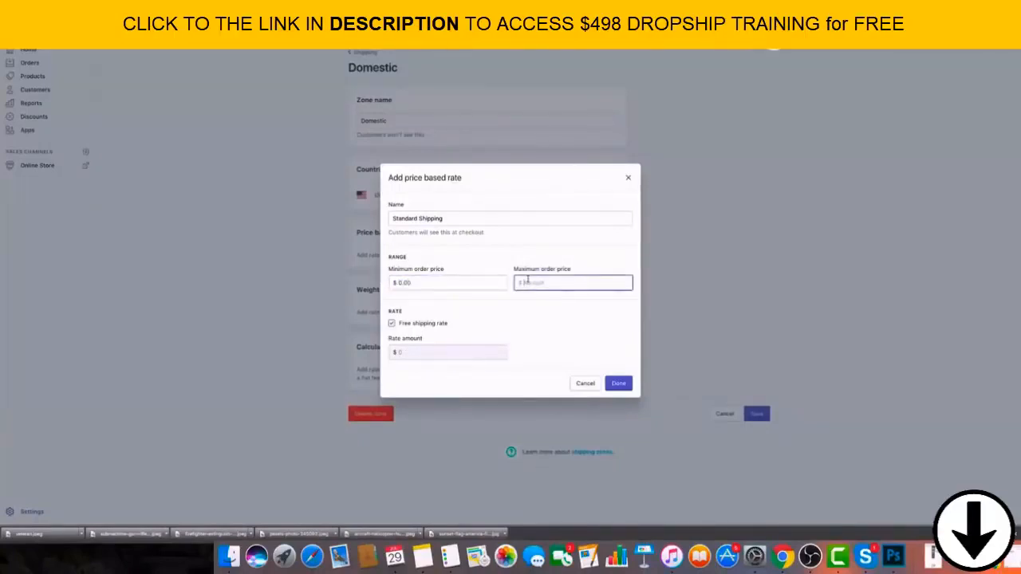
pyautogui.write('50')
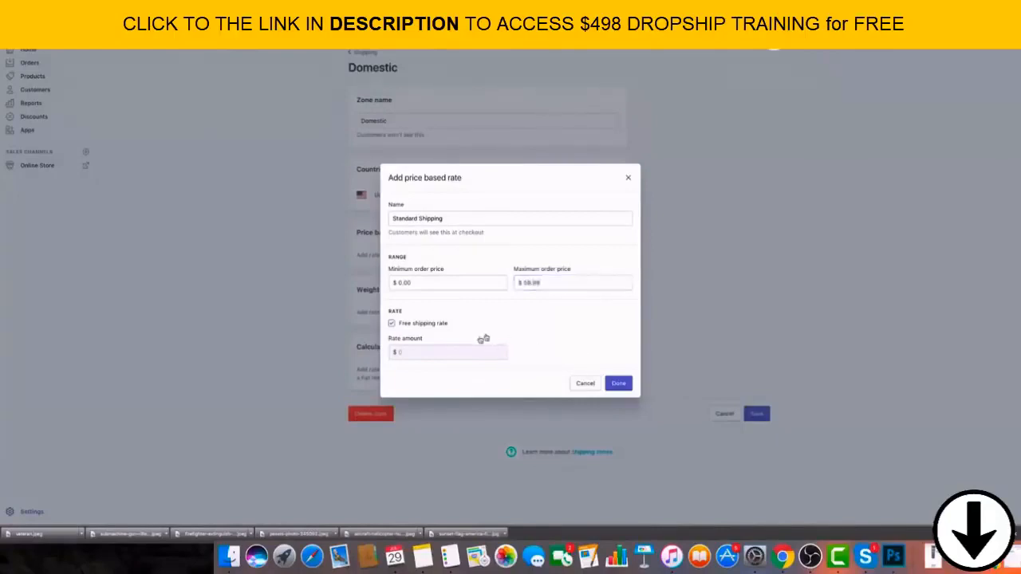
# Turn off free shipping for the Standard Shipping rate, set its rate amount to $4.95 and finish the rate.
pyautogui.click(392, 324)
pyautogui.moveTo(418, 352); pyautogui.dragTo(392, 350)
pyautogui.write('1.9')
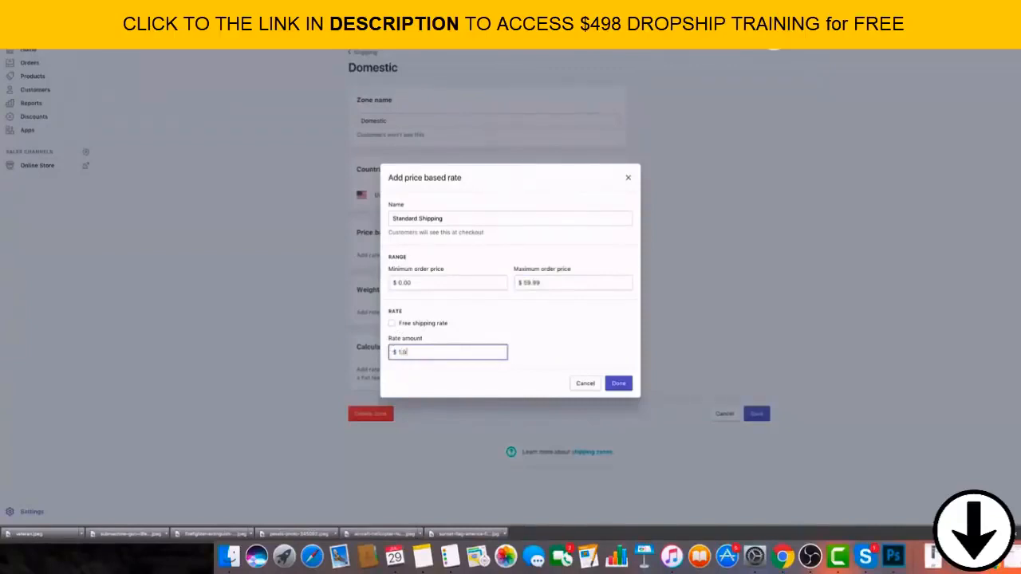
pyautogui.write('8.99')
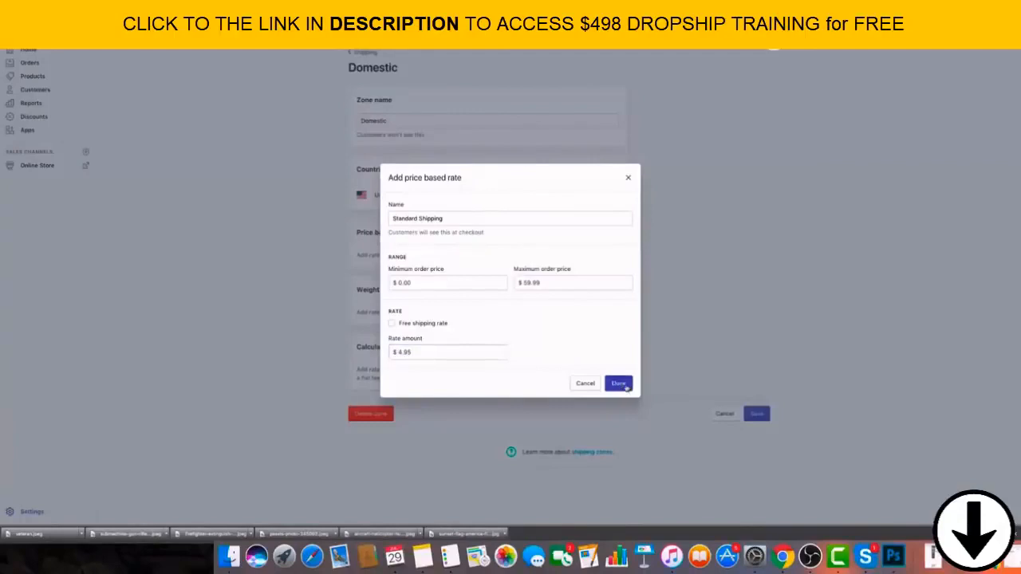
pyautogui.click(618, 383)
# Add a price based Free Shipping rate with a $59.99 minimum order price and save the Domestic zone.
pyautogui.click(600, 234)
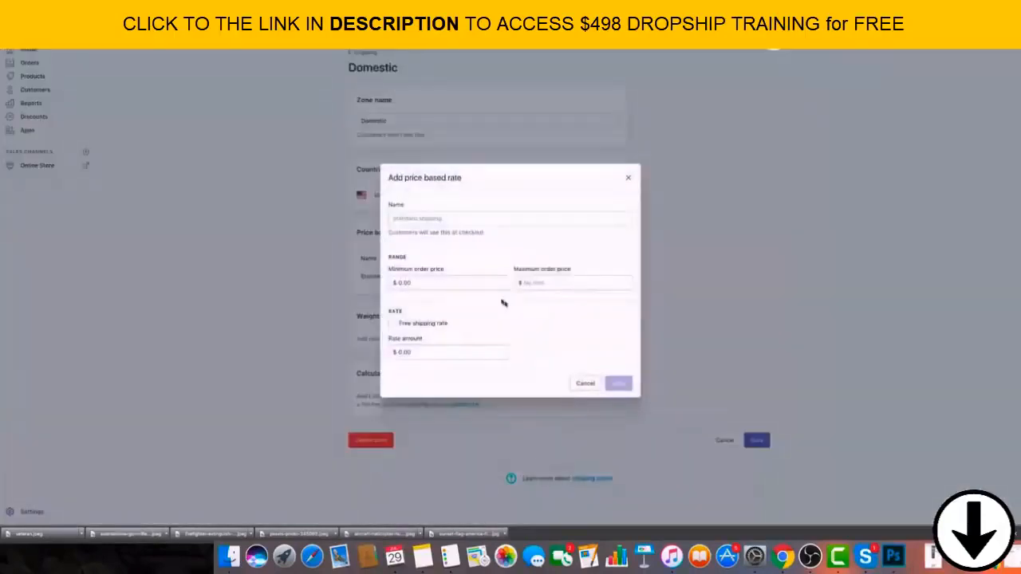
pyautogui.click(452, 221)
pyautogui.write('Free S')
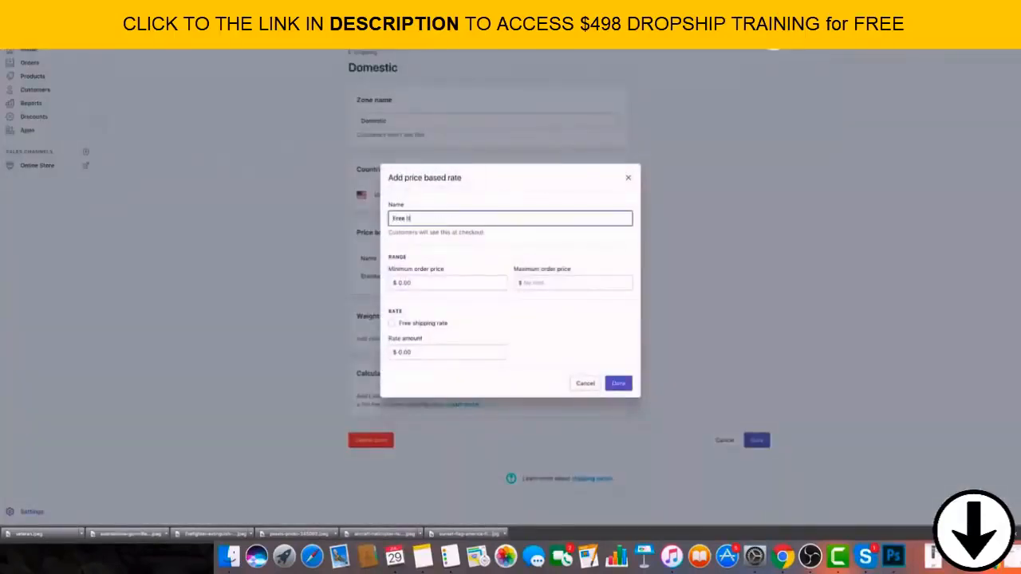
pyautogui.write('hipping')
pyautogui.press('Tab')
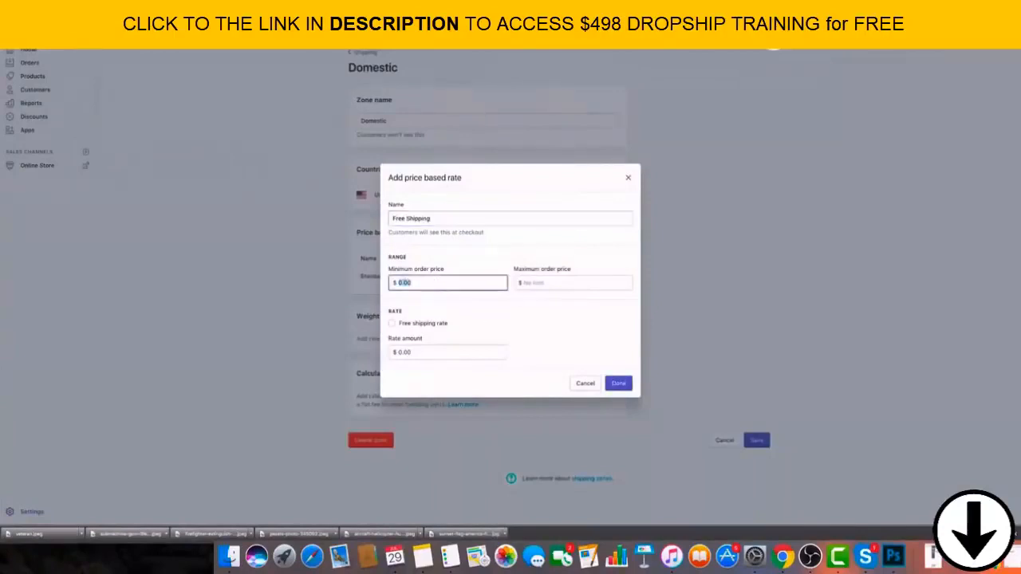
pyautogui.write('59')
pyautogui.click(479, 352)
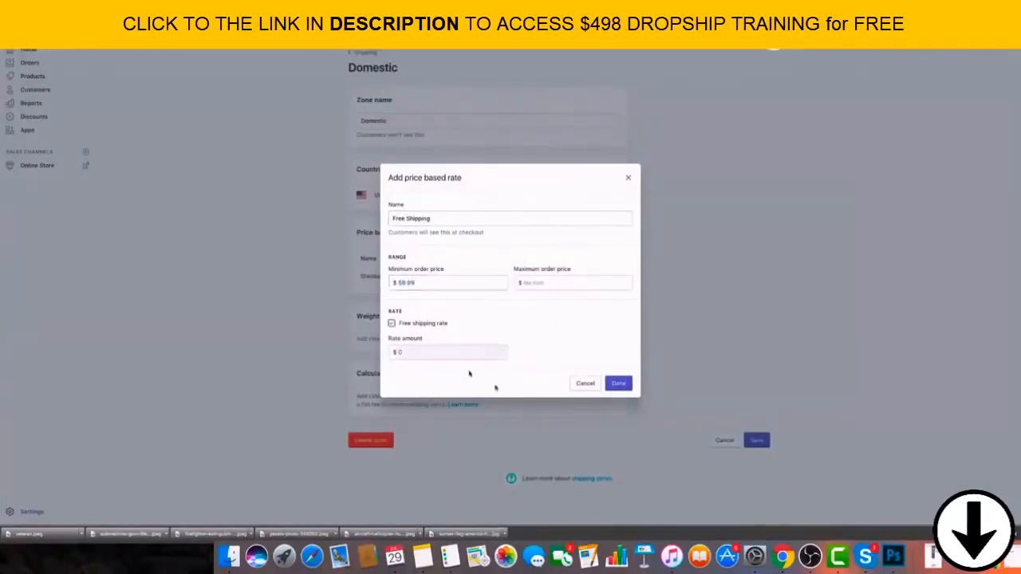
pyautogui.click(616, 384)
pyautogui.click(756, 460)
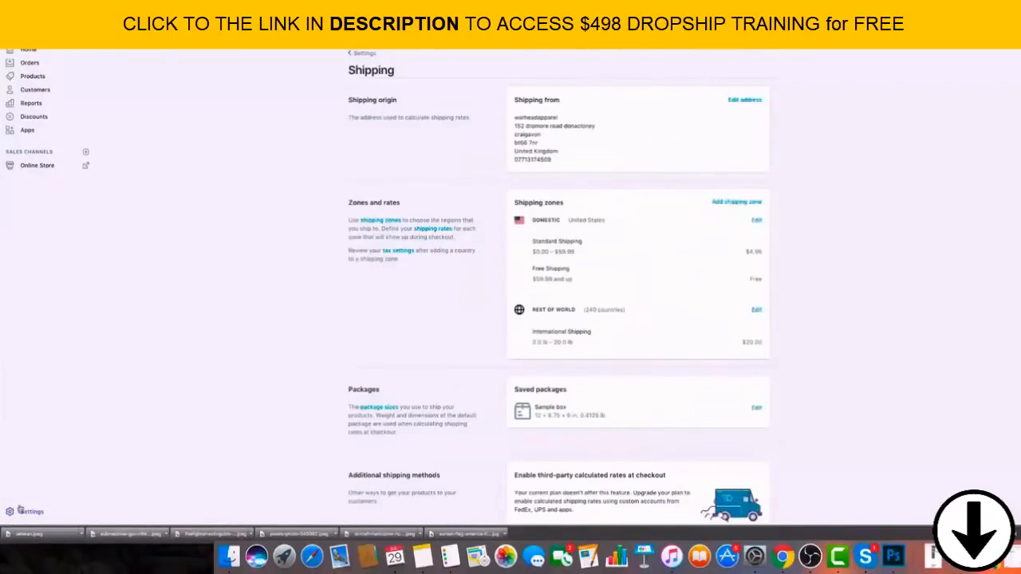
# Set the empty weight of the saved Sample box package to 0 lb in the shipping settings and save it.
pyautogui.click(33, 514)
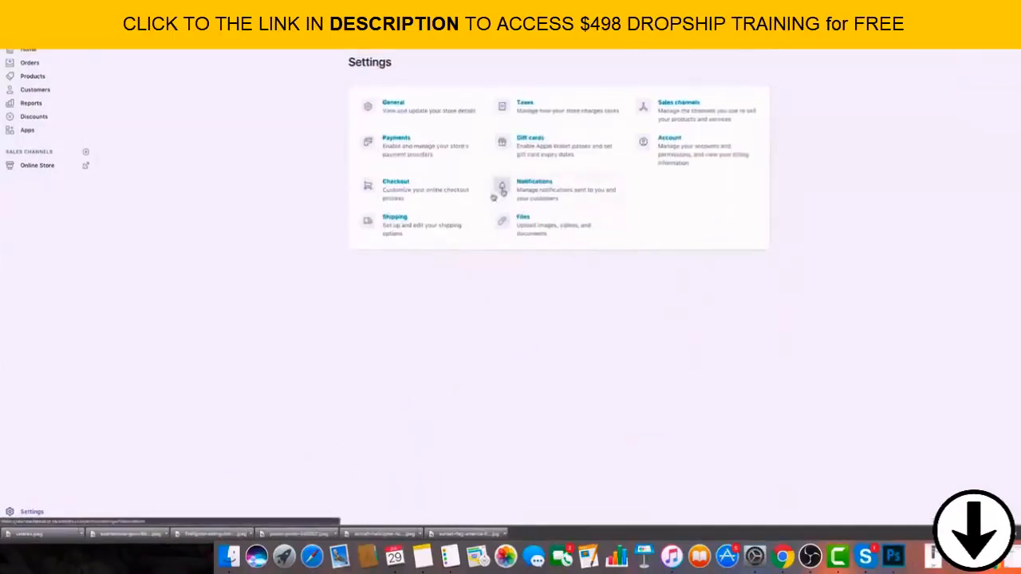
pyautogui.click(402, 217)
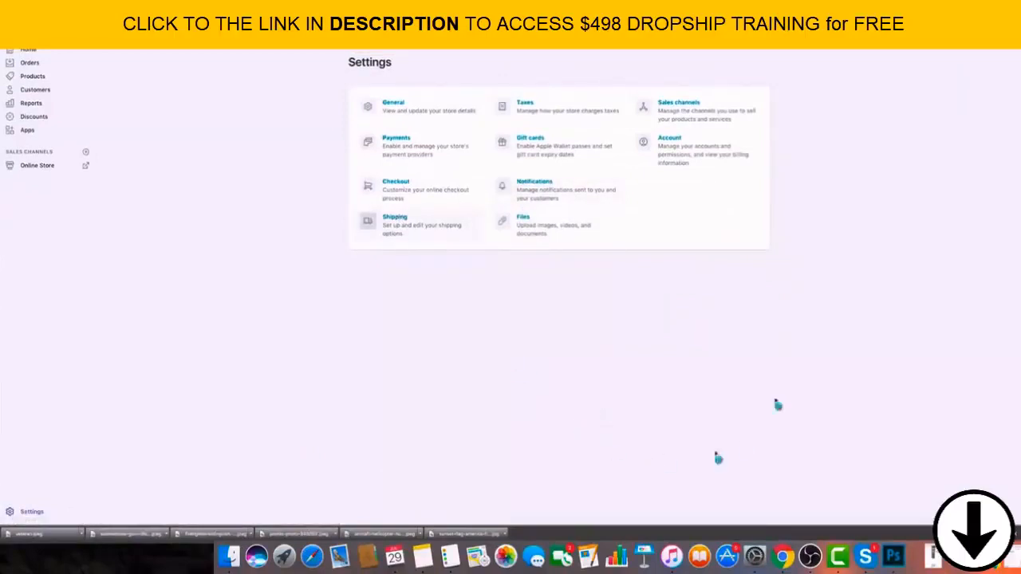
pyautogui.click(755, 411)
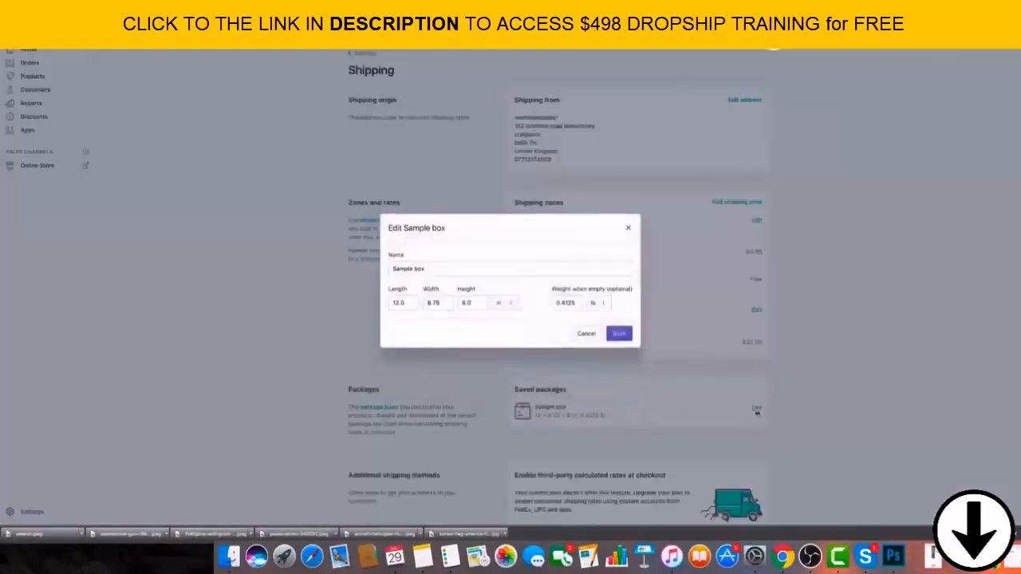
pyautogui.moveTo(556, 302); pyautogui.dragTo(598, 310)
pyautogui.write('0')
pyautogui.click(616, 331)
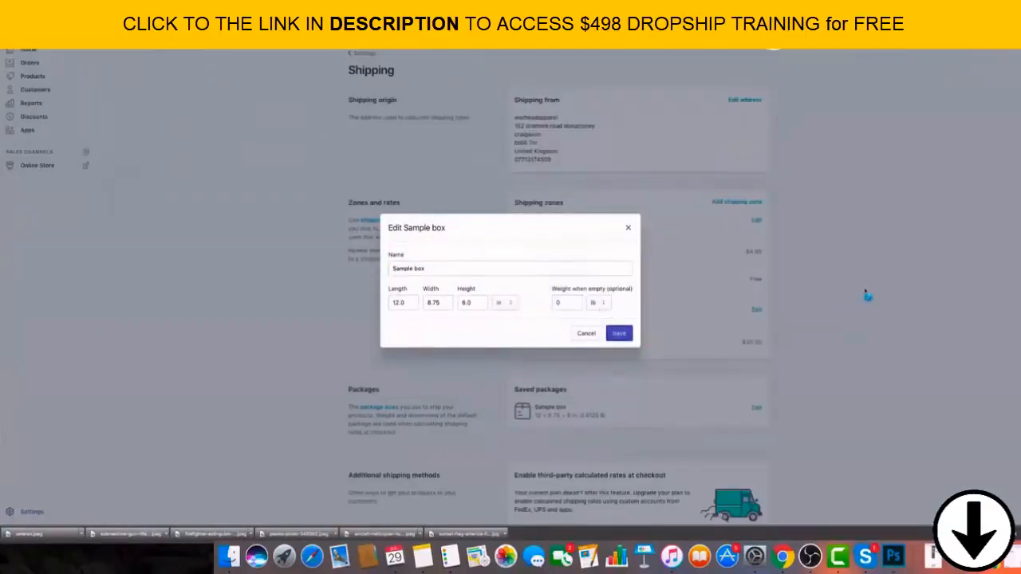
pyautogui.scroll(-5, 661, 355)
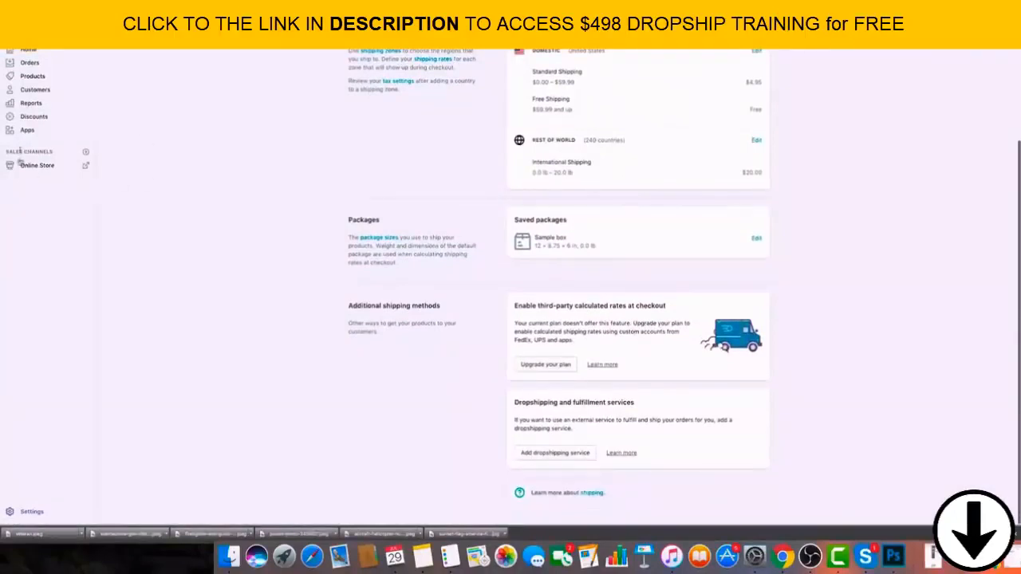
# Open the tax settings and review the tax options and the United States tax rate entry.
pyautogui.click(45, 513)
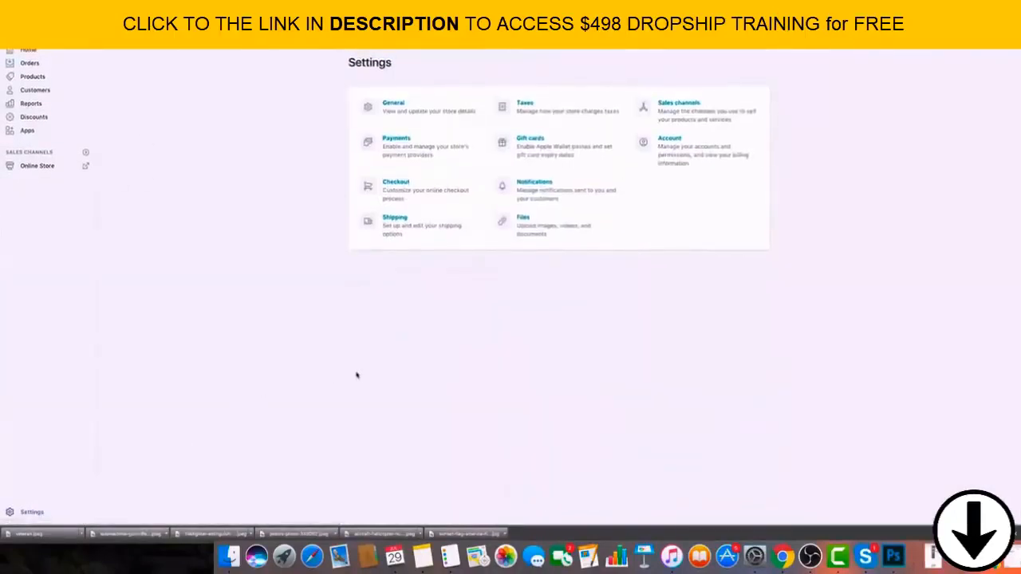
pyautogui.click(524, 104)
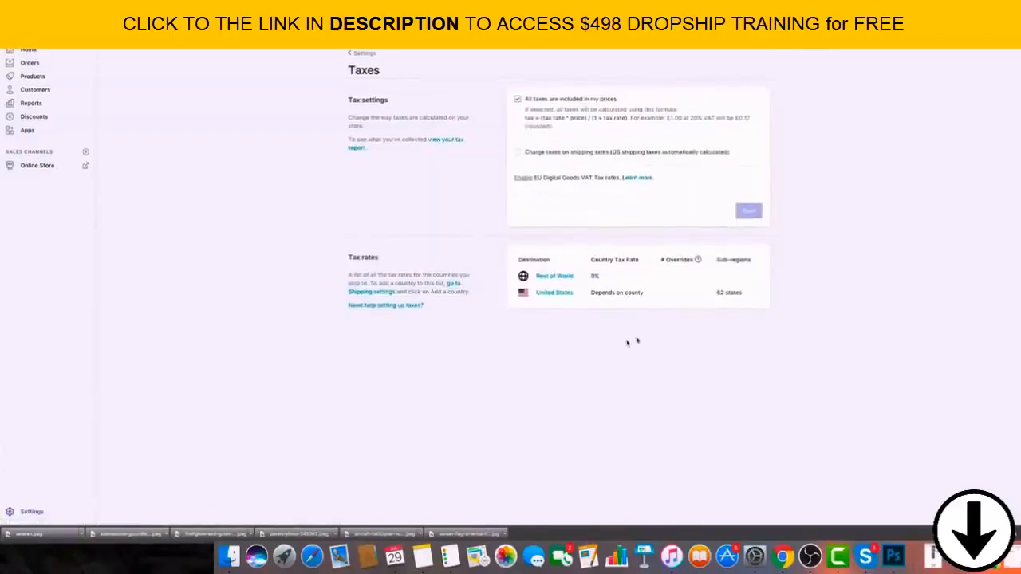
pyautogui.doubleClick(614, 295)
pyautogui.click(265, 164)
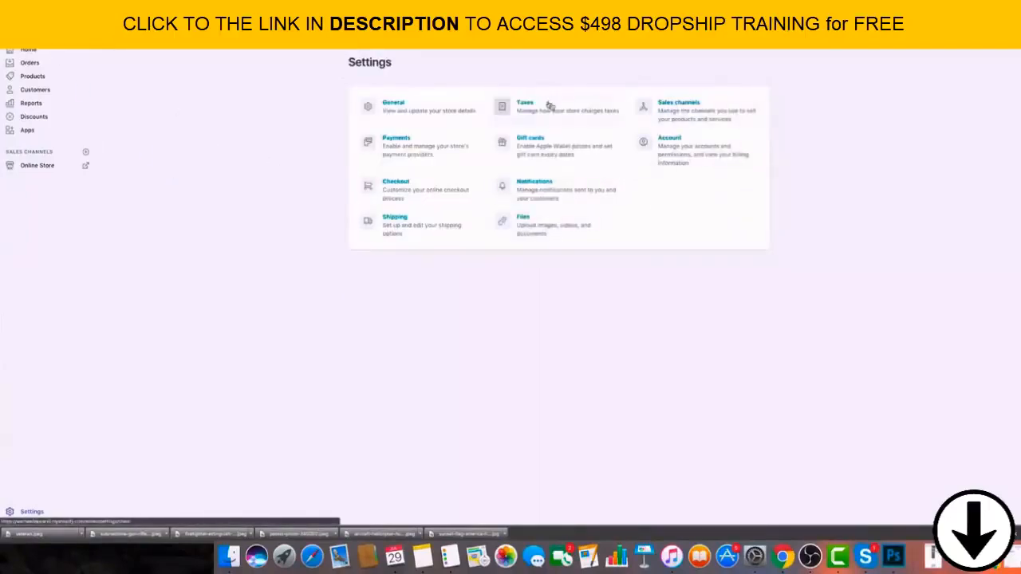
# Open the notification settings and read when the order confirmation, cancellation, refund and abandoned checkout messages are sent.
pyautogui.click(535, 183)
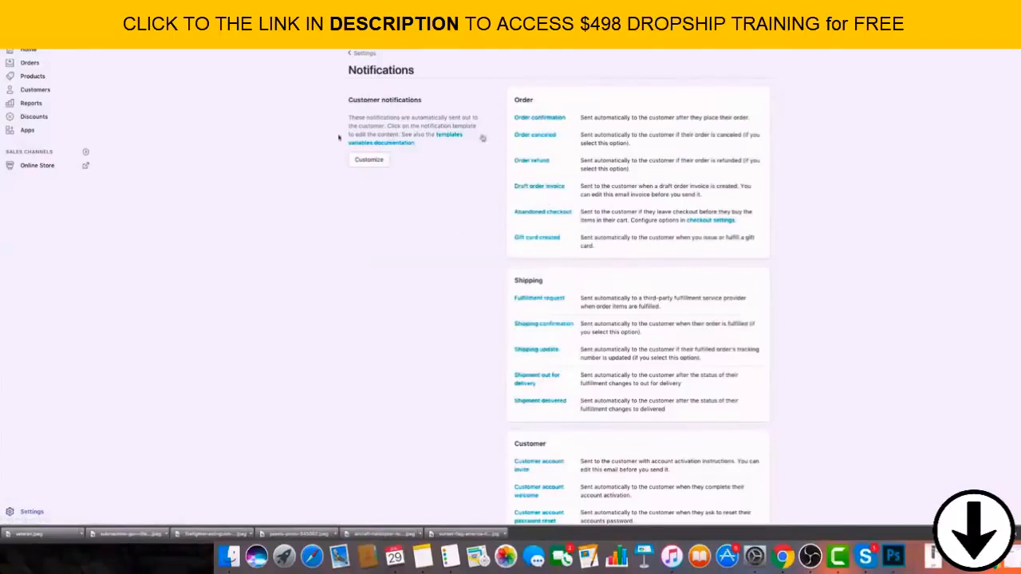
pyautogui.moveTo(582, 118); pyautogui.dragTo(728, 120)
pyautogui.click(727, 122)
pyautogui.moveTo(583, 135); pyautogui.dragTo(723, 144)
pyautogui.click(638, 158)
pyautogui.moveTo(591, 160); pyautogui.dragTo(659, 158)
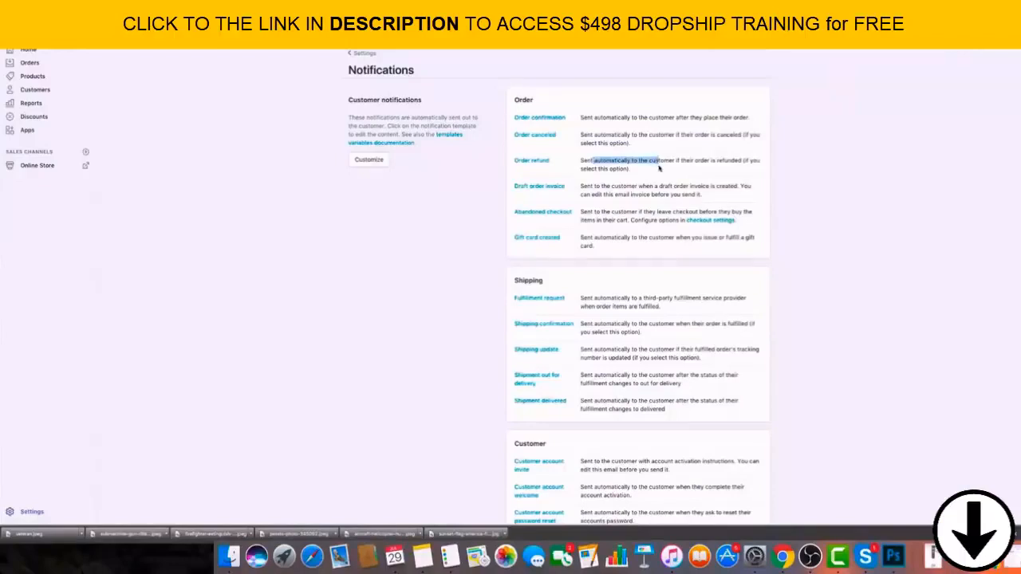
pyautogui.click(659, 168)
pyautogui.moveTo(594, 219); pyautogui.dragTo(615, 220)
pyautogui.click(621, 219)
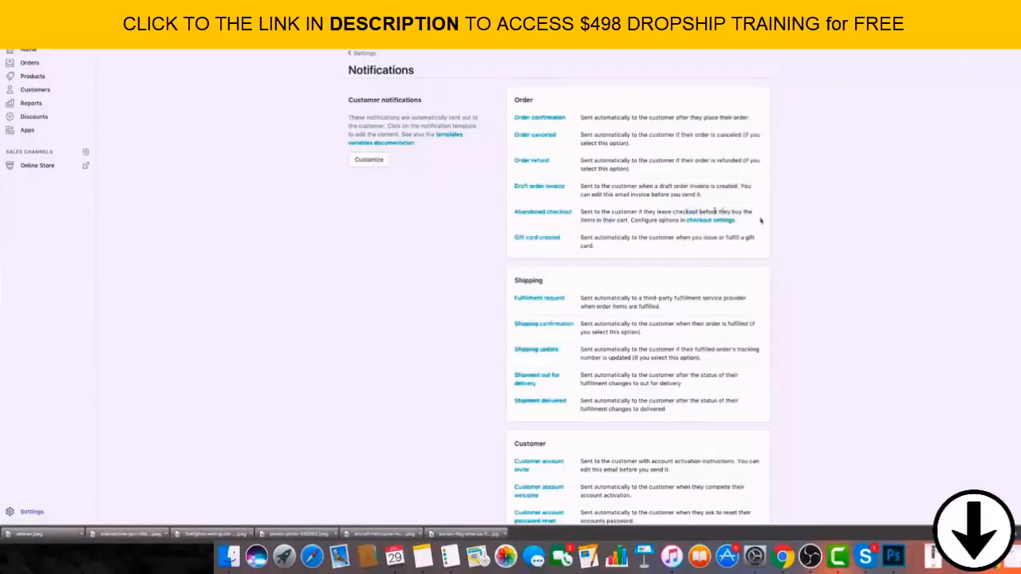
# Read the remaining shipping, customer and order notifications, and review the plan, billing, staff accounts and invoices in the account settings.
pyautogui.scroll(-4, 846, 262)
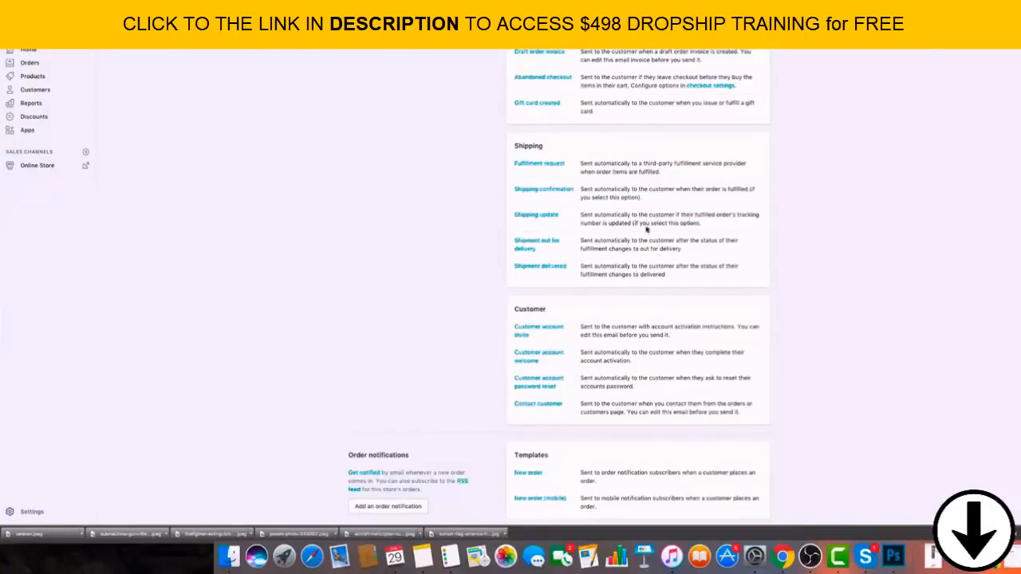
pyautogui.scroll(-3, 647, 254)
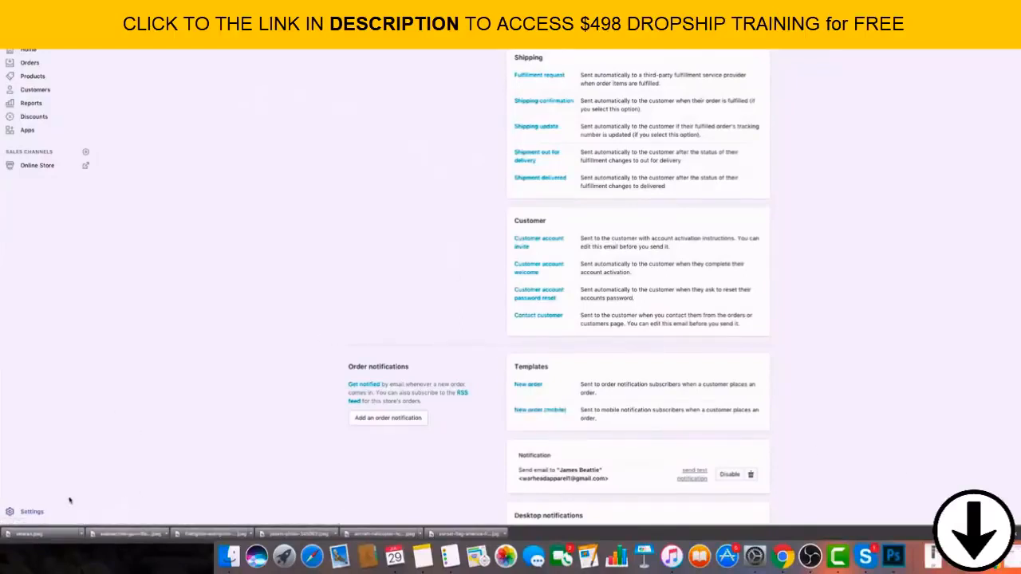
pyautogui.click(36, 511)
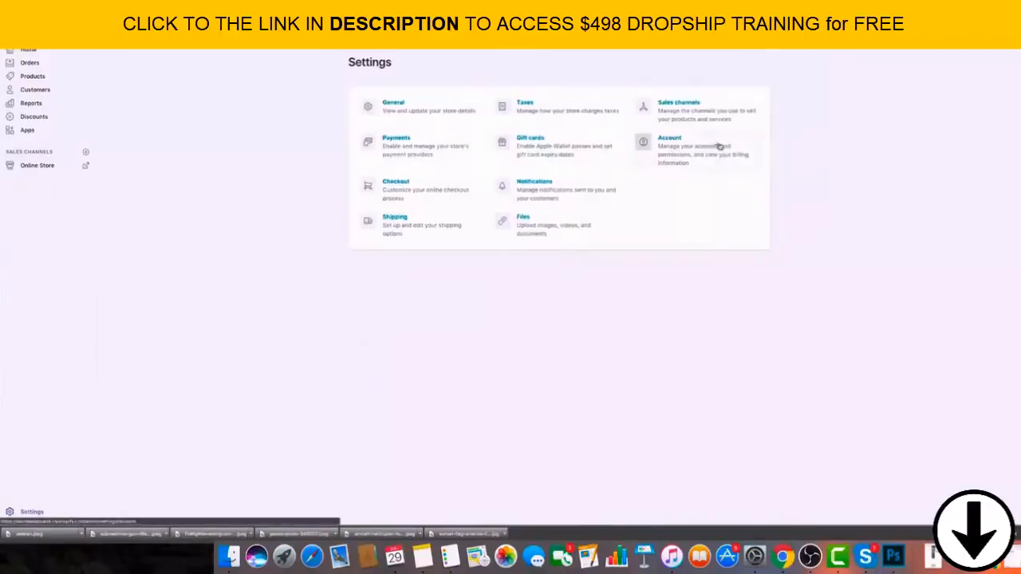
pyautogui.click(639, 170)
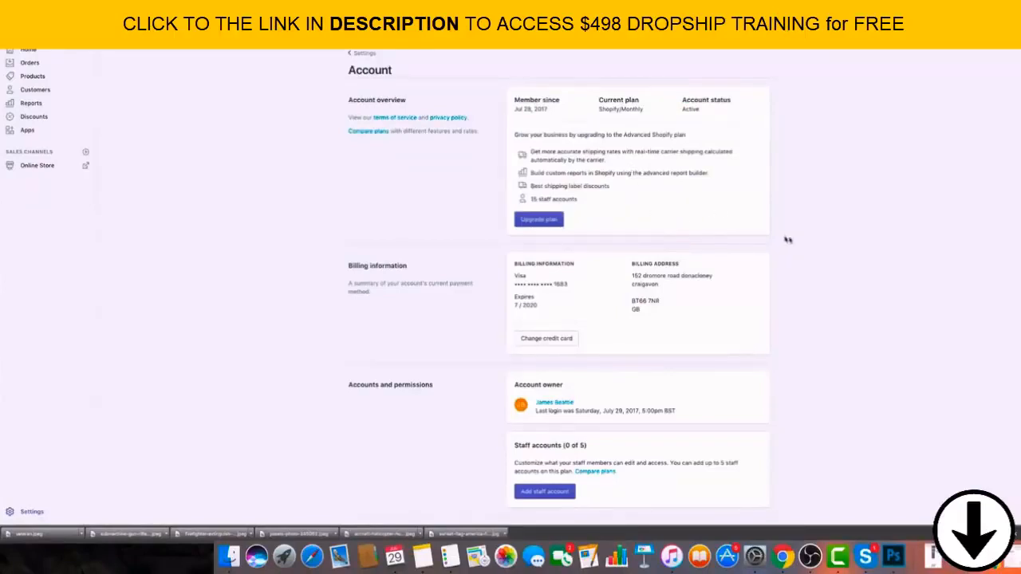
pyautogui.scroll(-3, 846, 275)
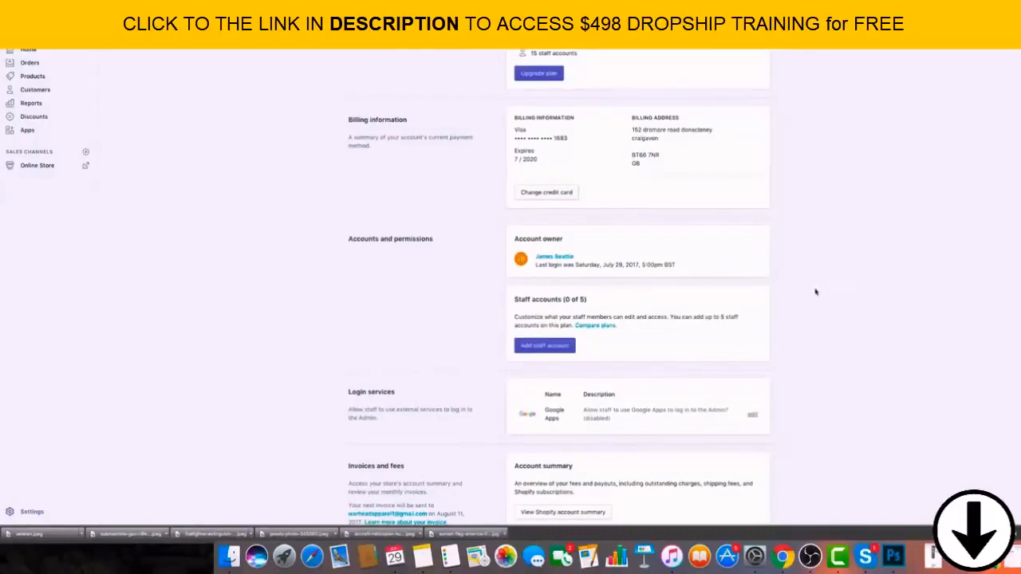
pyautogui.scroll(-5, 815, 292)
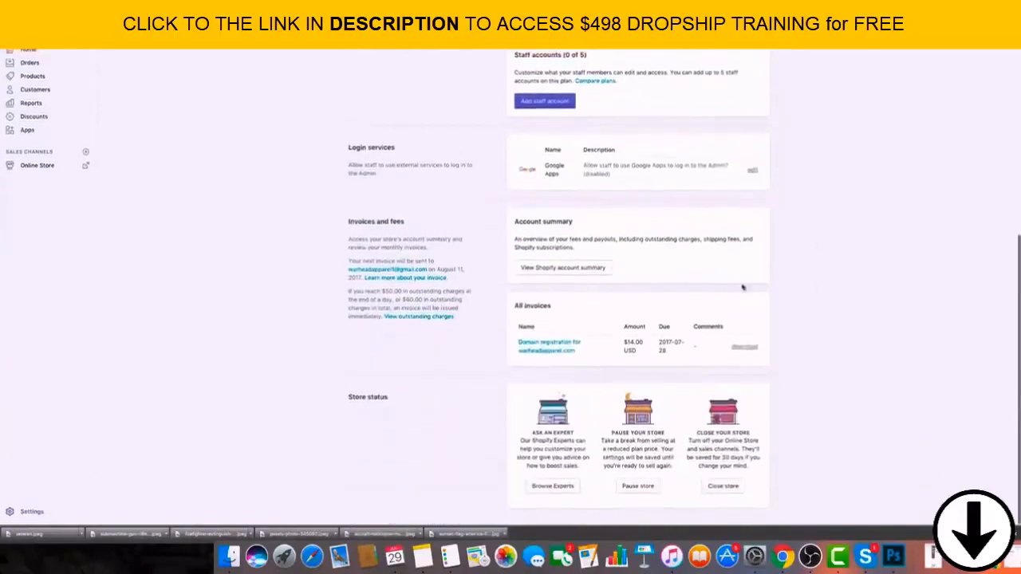
pyautogui.scroll(8, 766, 301)
pyautogui.scroll(-1, 745, 296)
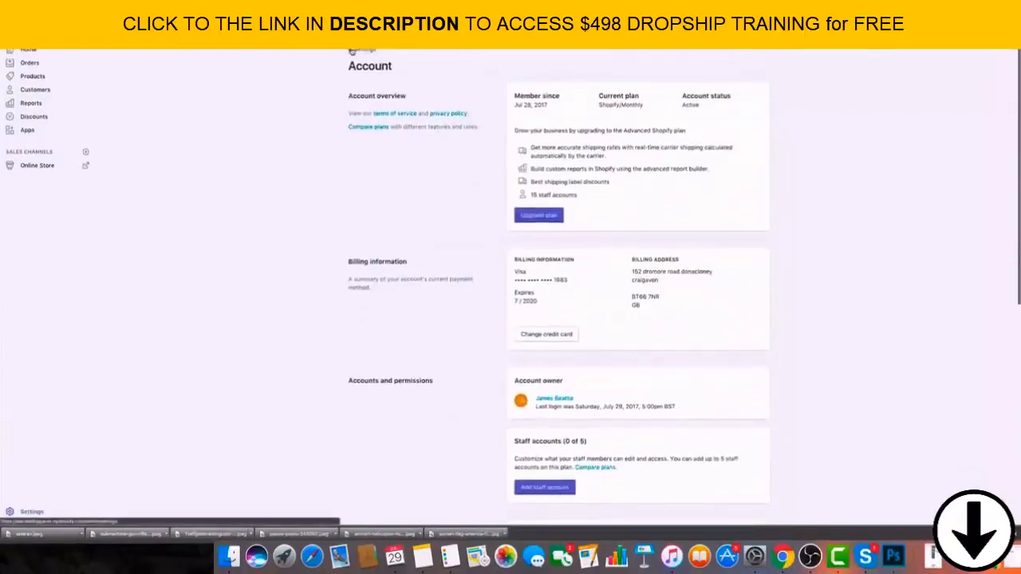
# Look at the store's home overview, and examine the sales, acquisition, customer, behavior and finance sections of the reports.
pyautogui.click(357, 51)
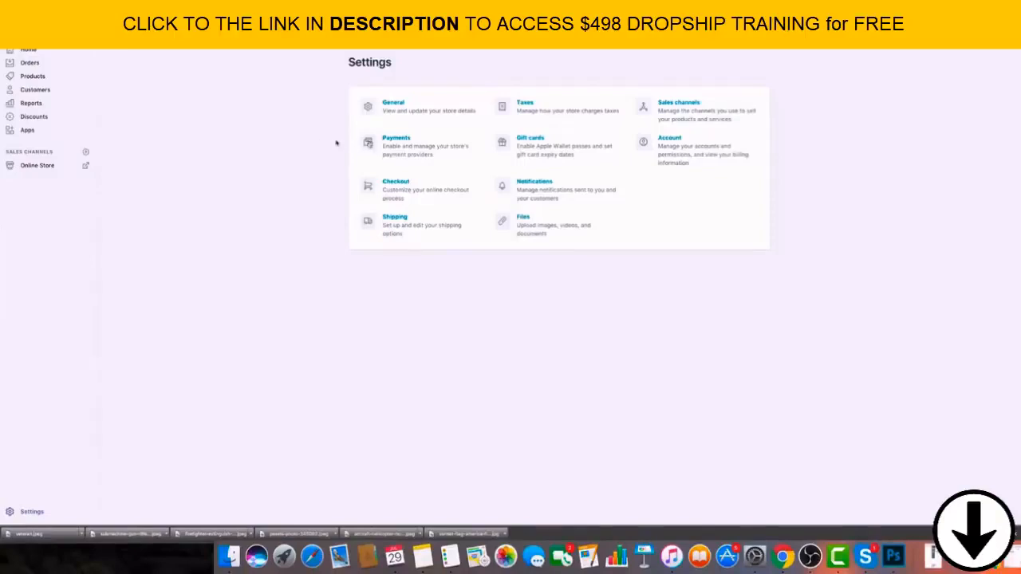
pyautogui.click(30, 50)
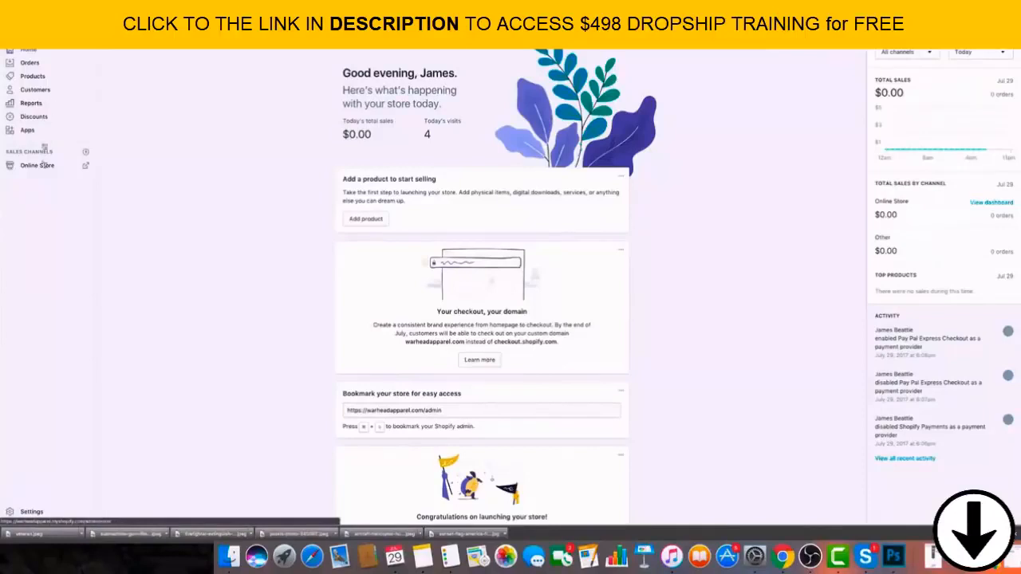
pyautogui.click(89, 103)
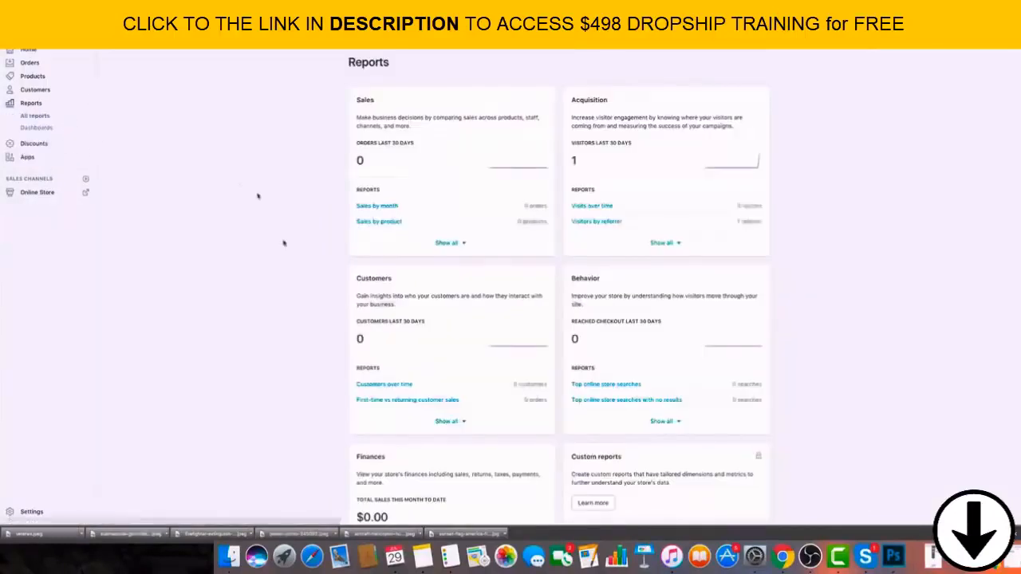
pyautogui.scroll(-3, 253, 382)
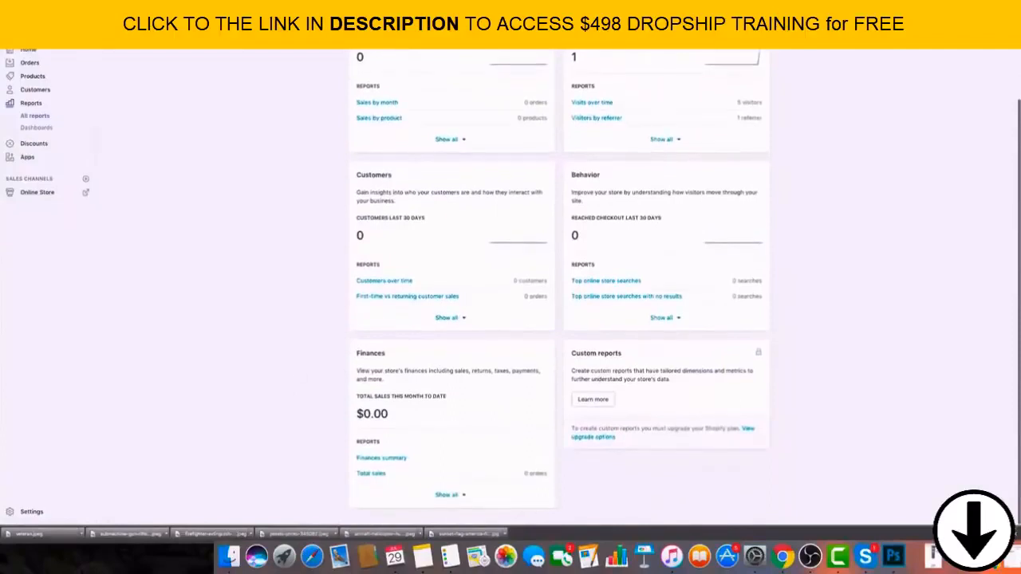
pyautogui.click(1017, 533)
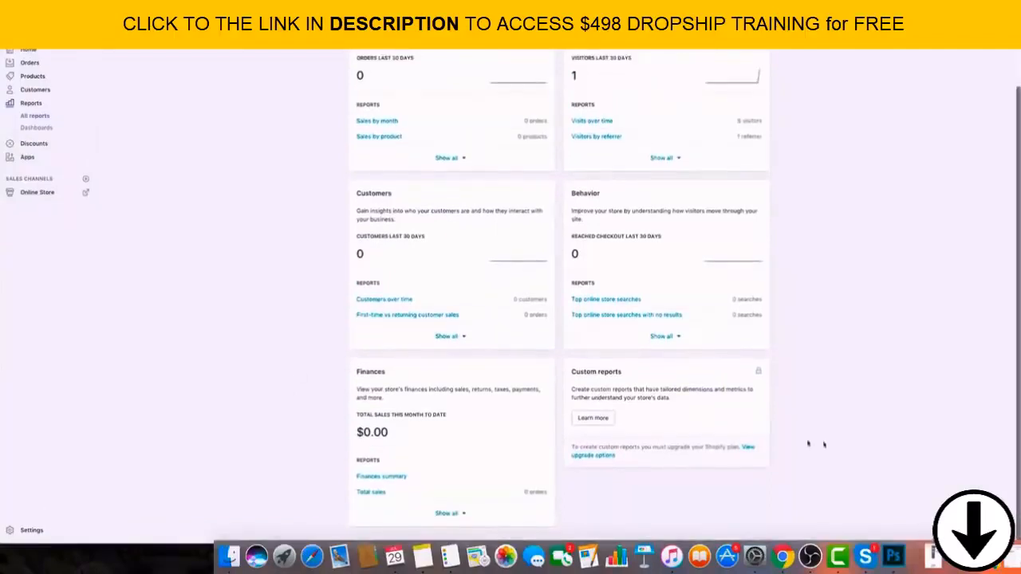
pyautogui.scroll(3, 558, 410)
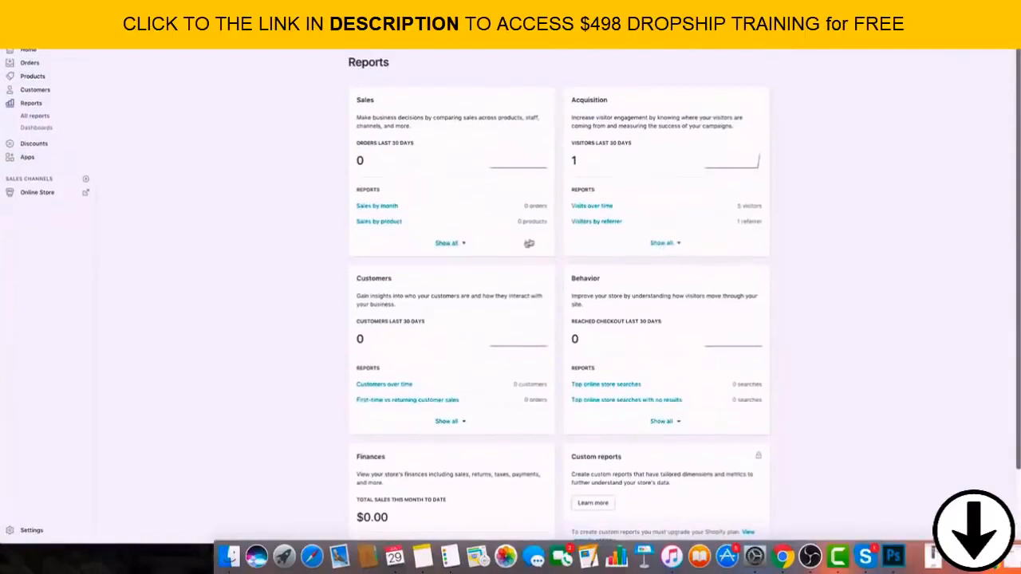
pyautogui.moveTo(561, 266); pyautogui.dragTo(437, 211)
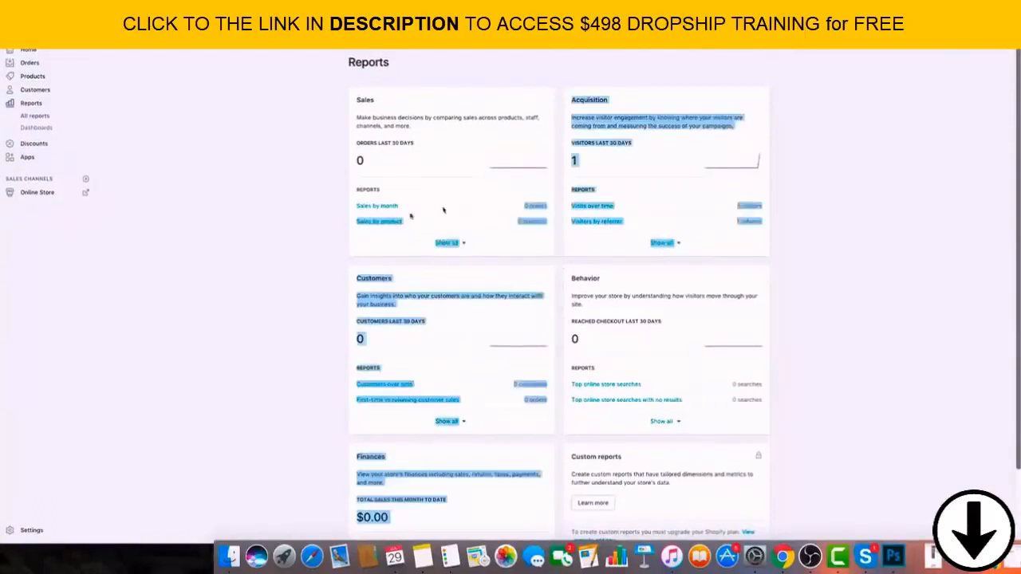
pyautogui.click(222, 167)
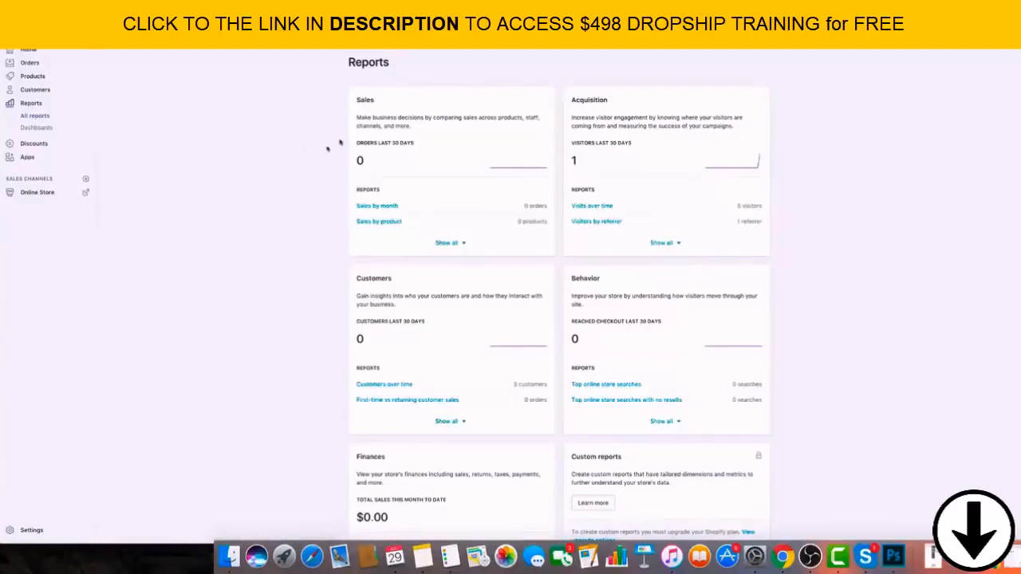
pyautogui.scroll(-2, 264, 180)
pyautogui.scroll(2, 257, 275)
# View the draft orders page and the list of all orders.
pyautogui.click(39, 67)
pyautogui.click(44, 87)
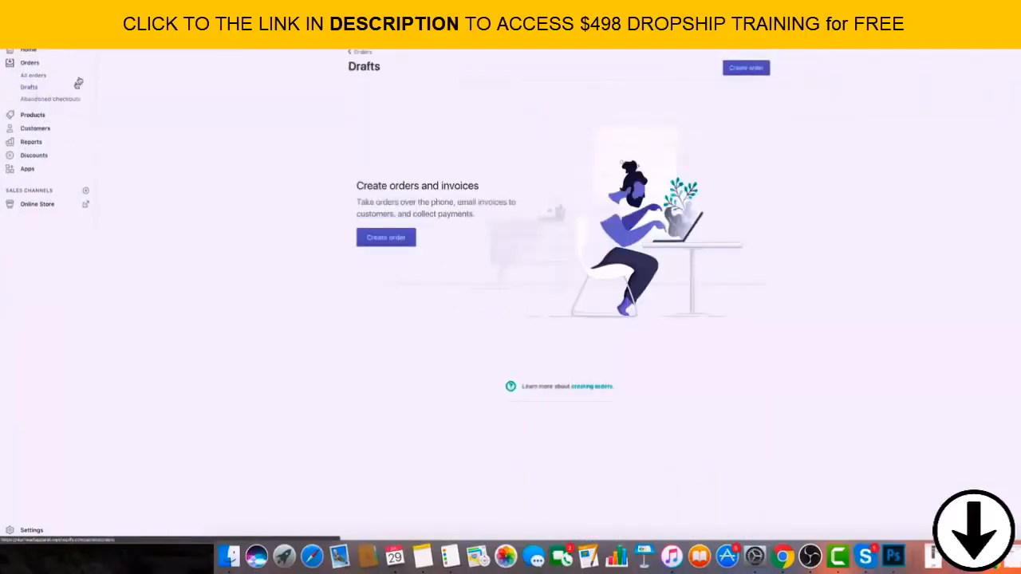
pyautogui.click(423, 556)
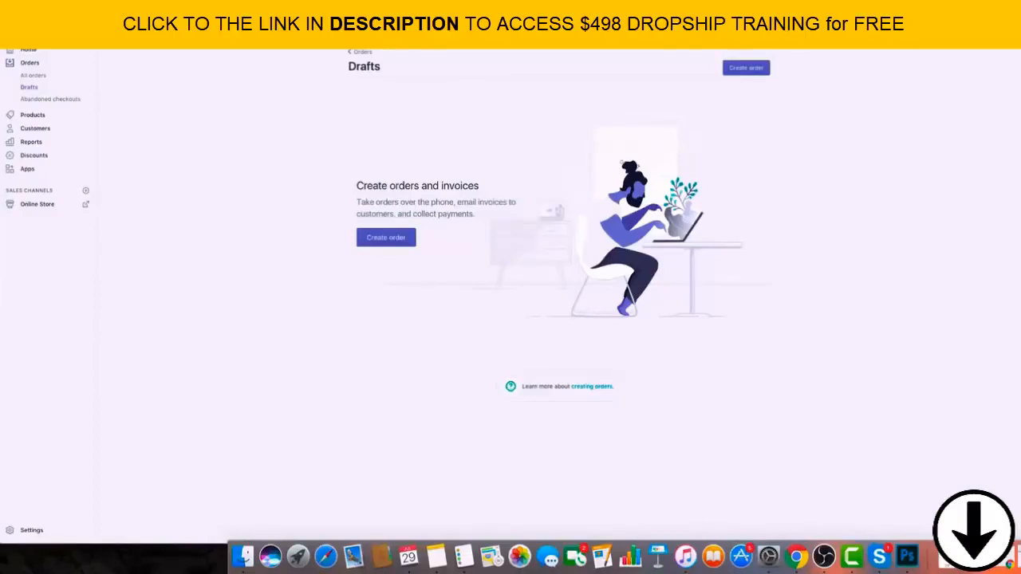
pyautogui.click(48, 74)
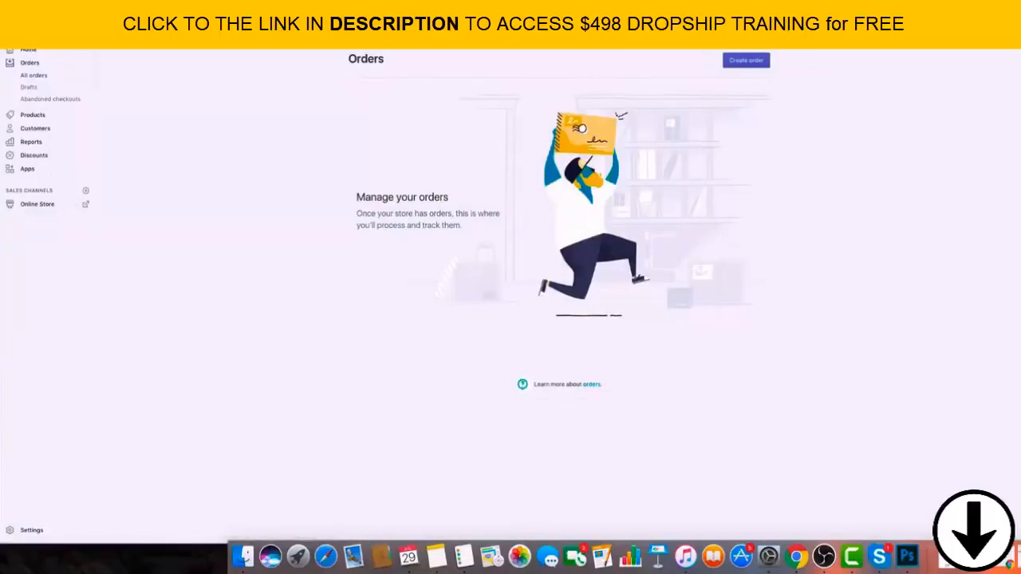
# Open the online store's themes and look over the Turbo-Seoul and Debut themes.
pyautogui.click(32, 530)
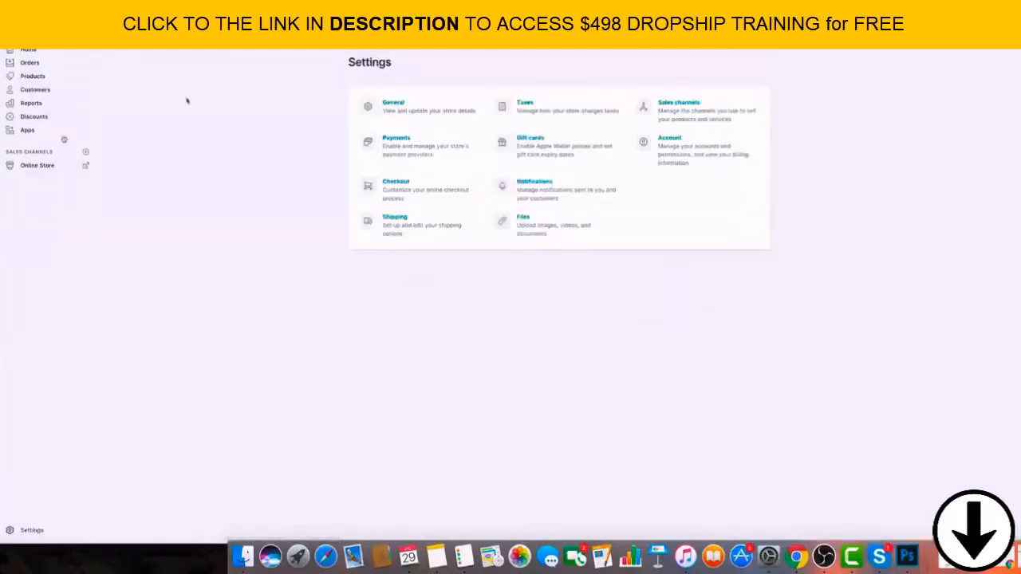
pyautogui.click(32, 174)
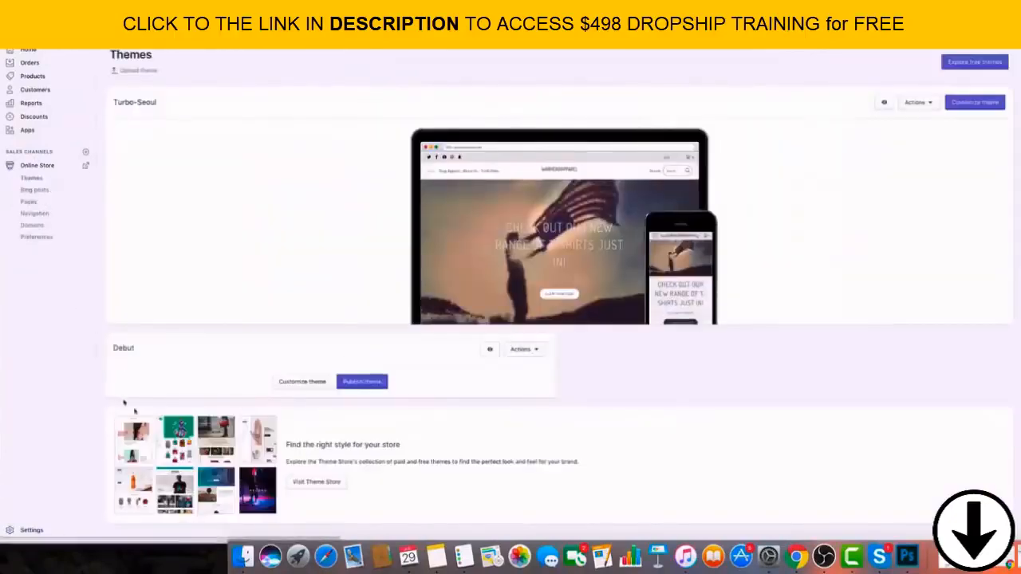
pyautogui.scroll(-2, 934, 297)
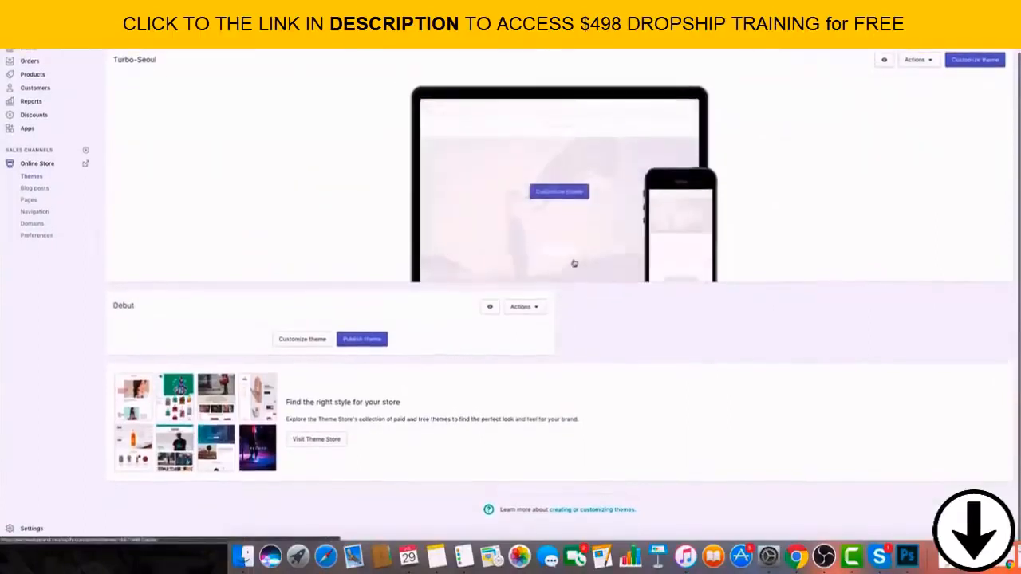
pyautogui.scroll(2, 607, 263)
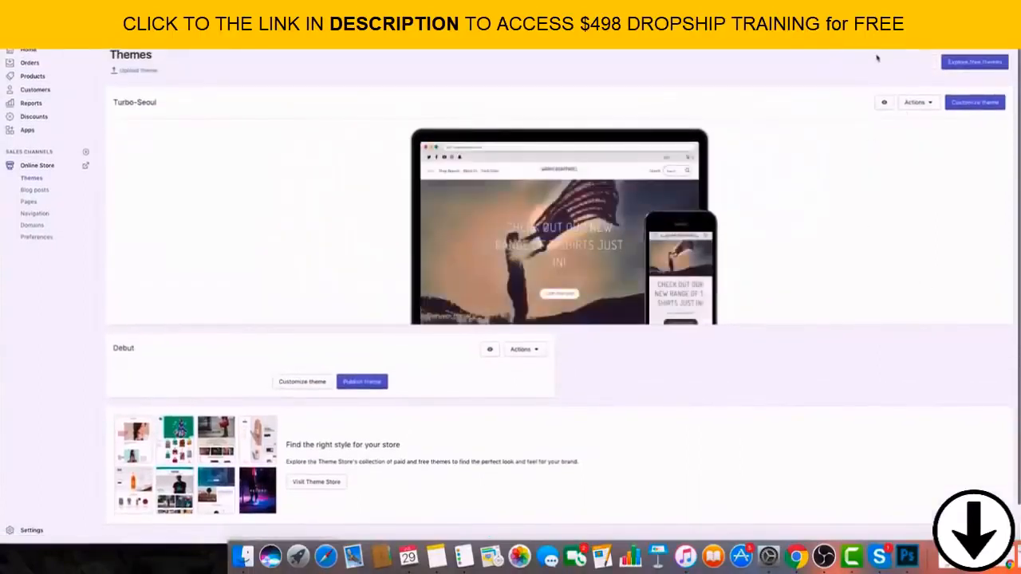
pyautogui.scroll(-2, 556, 416)
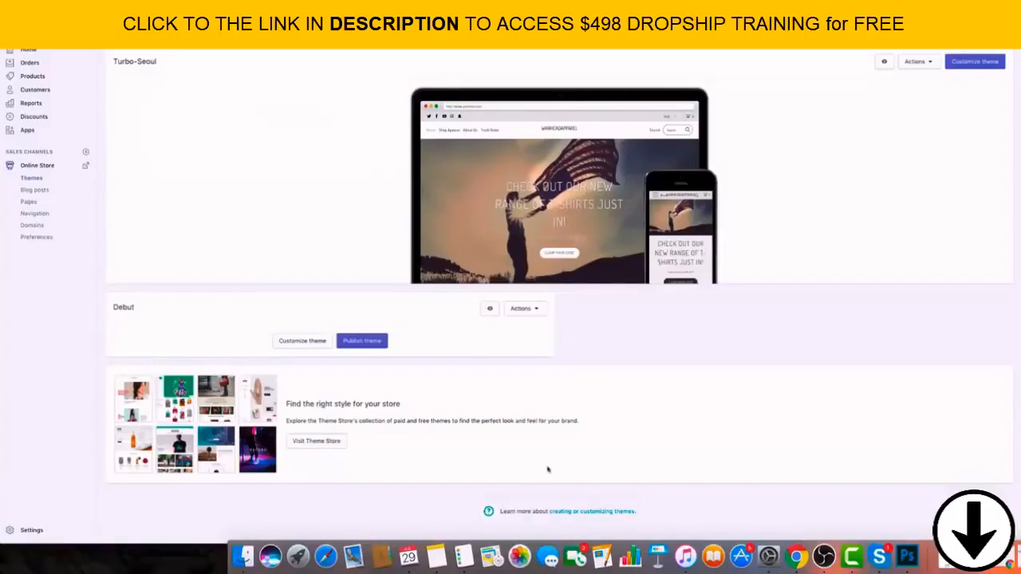
# Look back over the checkout settings, from the policy statements to the order processing and promotional email options.
pyautogui.scroll(1, 616, 220)
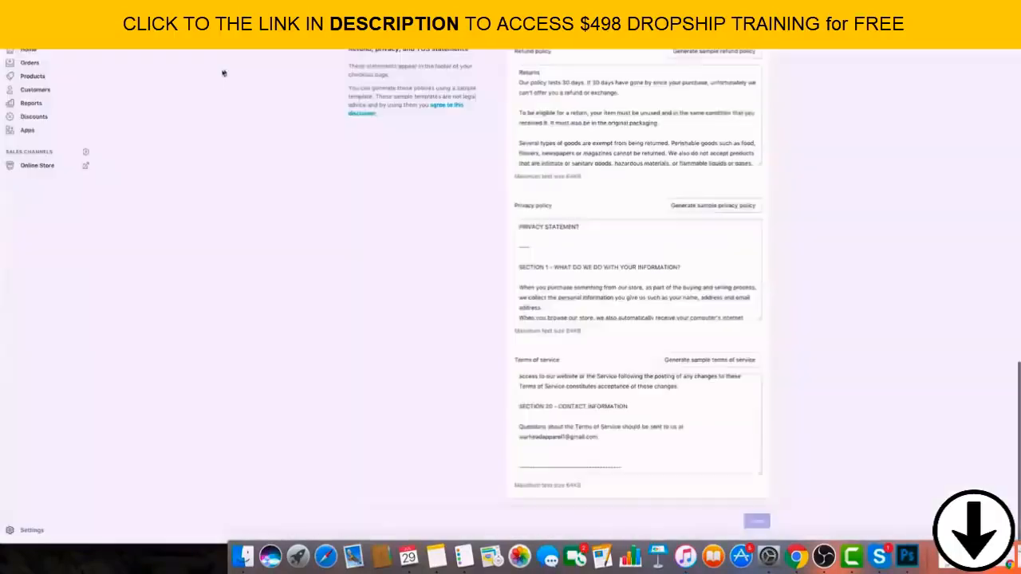
pyautogui.scroll(5, 221, 79)
pyautogui.scroll(2, 97, 55)
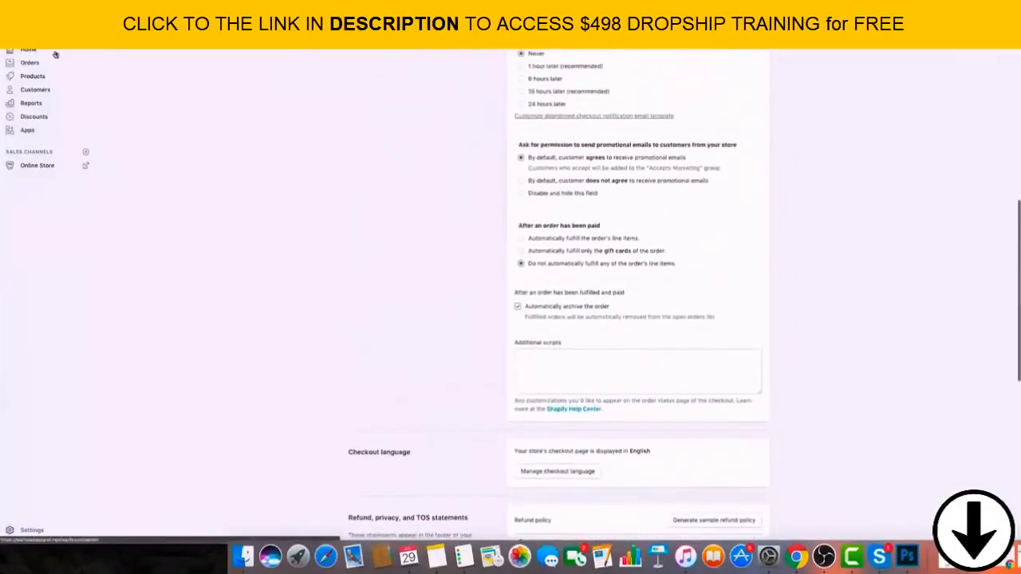